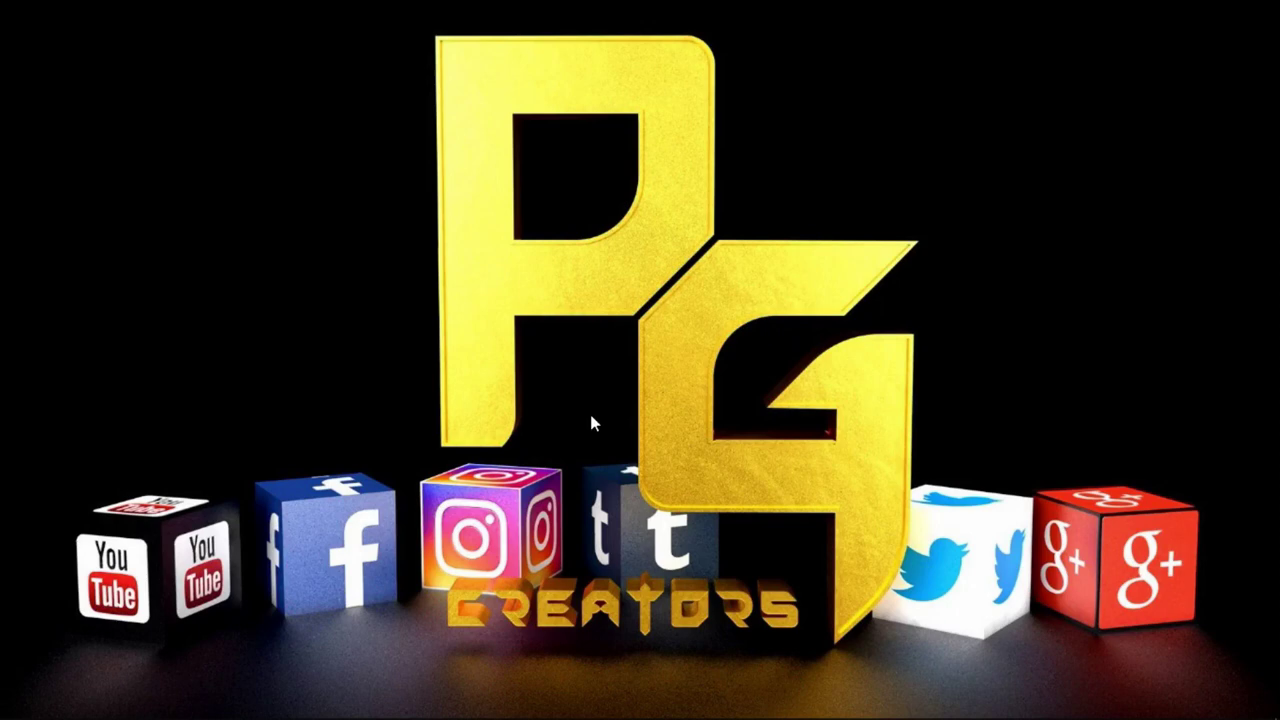
left_click(620, 704)
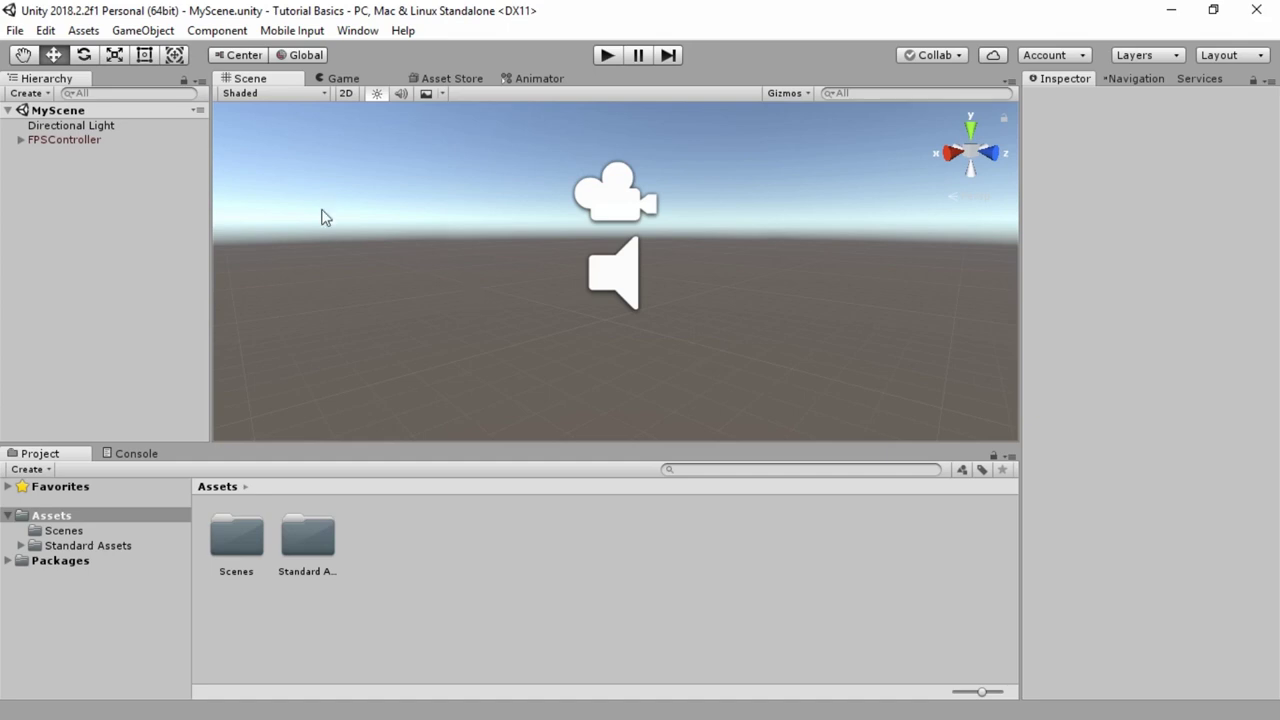
Add a 3D Terrain object to MyScene.
left_click(134, 33)
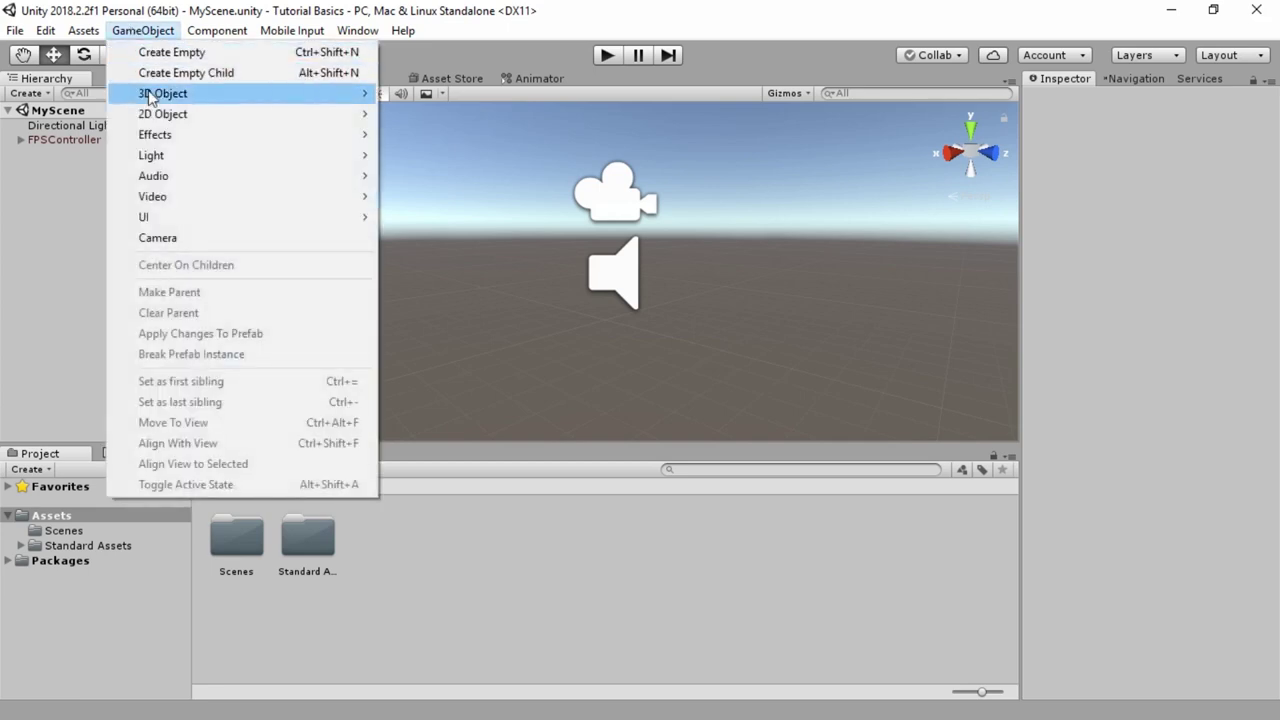
mouse_move(262, 100)
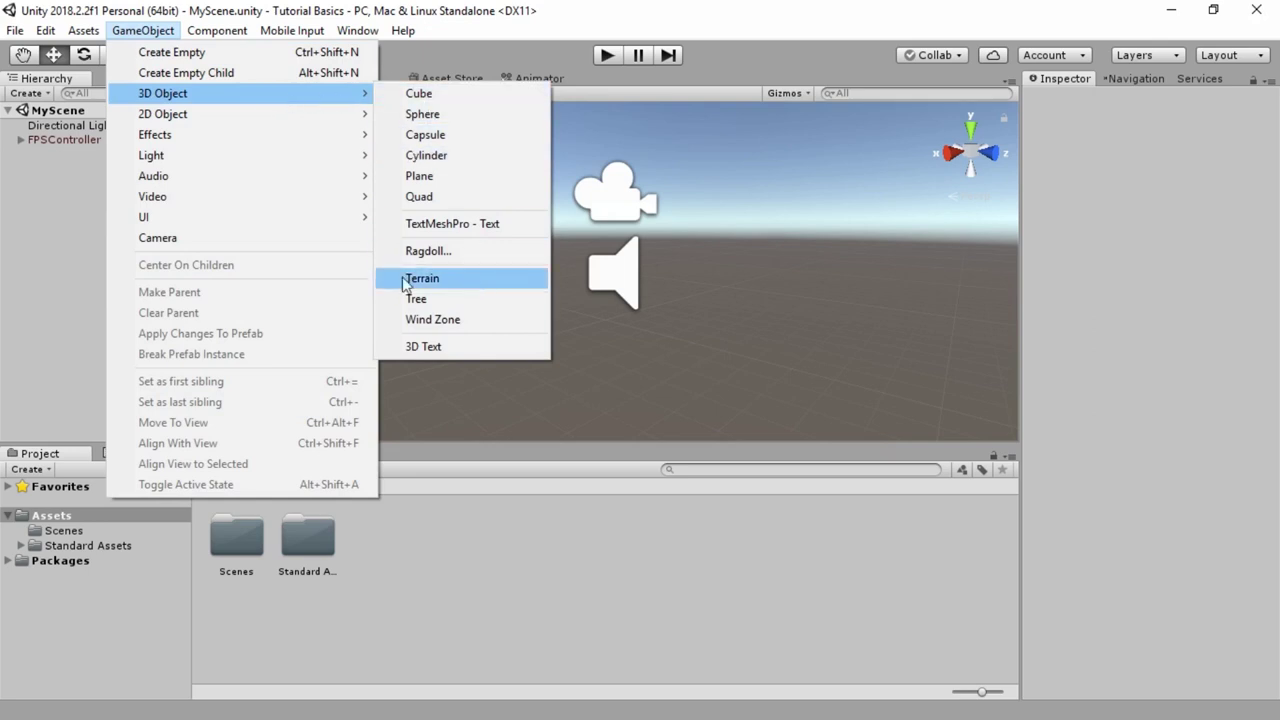
left_click(455, 282)
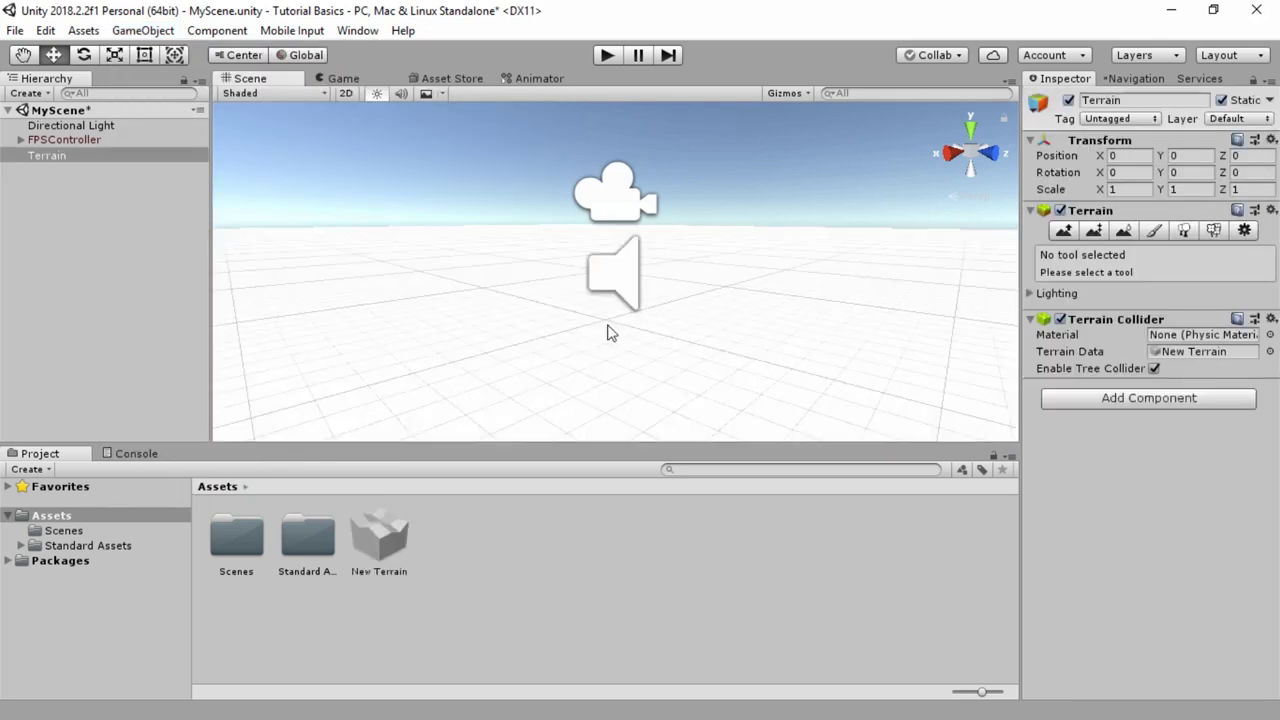
scroll(530, 364, "down", 5)
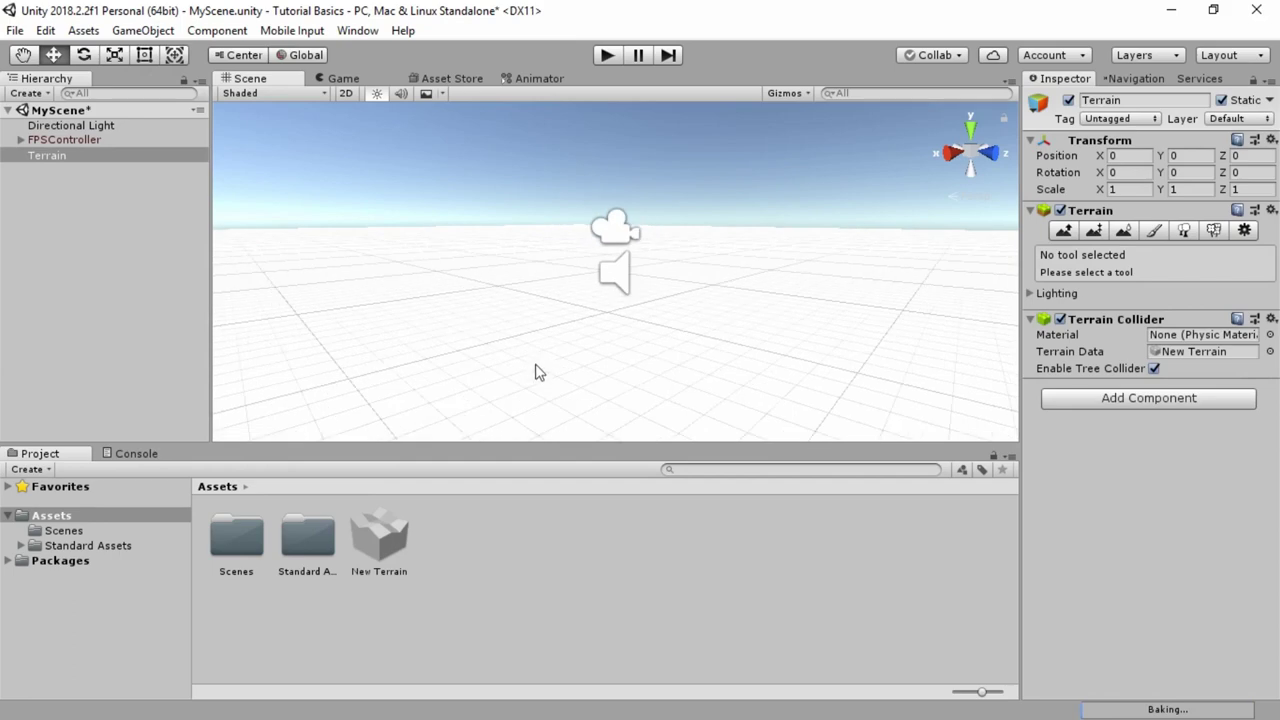
scroll(485, 340, "down", 5)
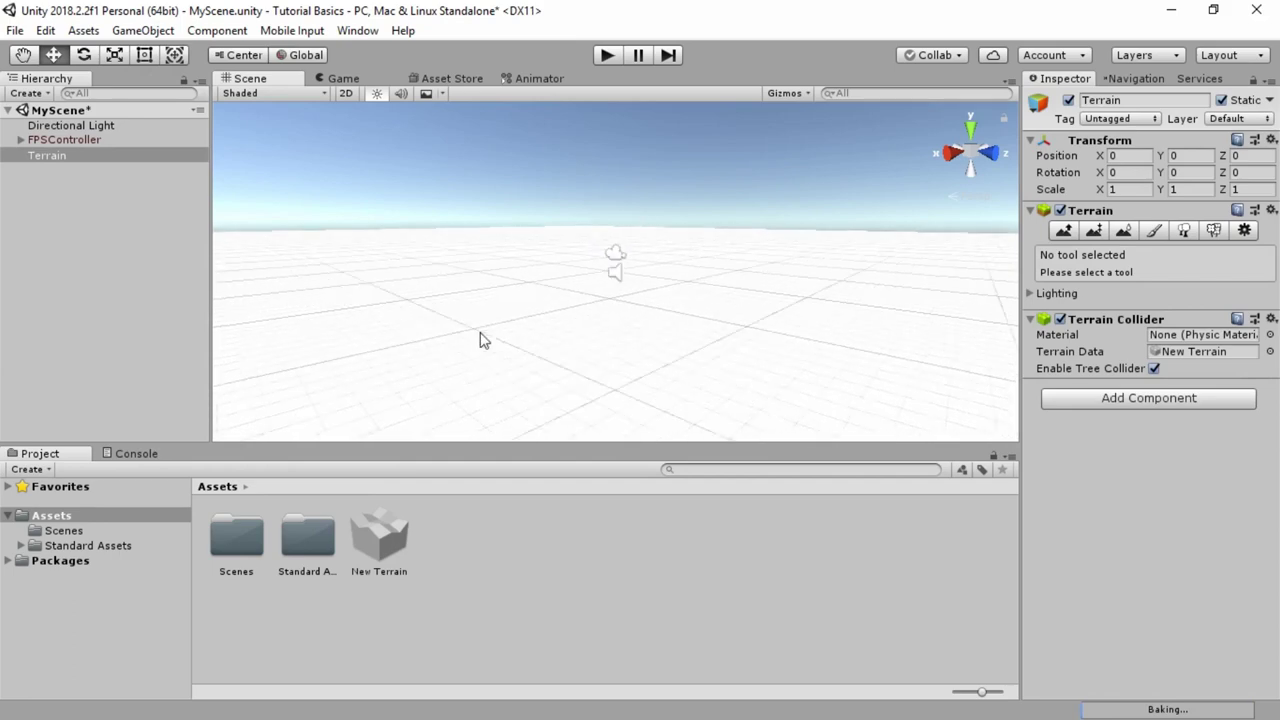
scroll(481, 334, "down", 3)
left_click_drag(450, 333, 628, 355, "alt")
scroll(628, 355, "down", 3)
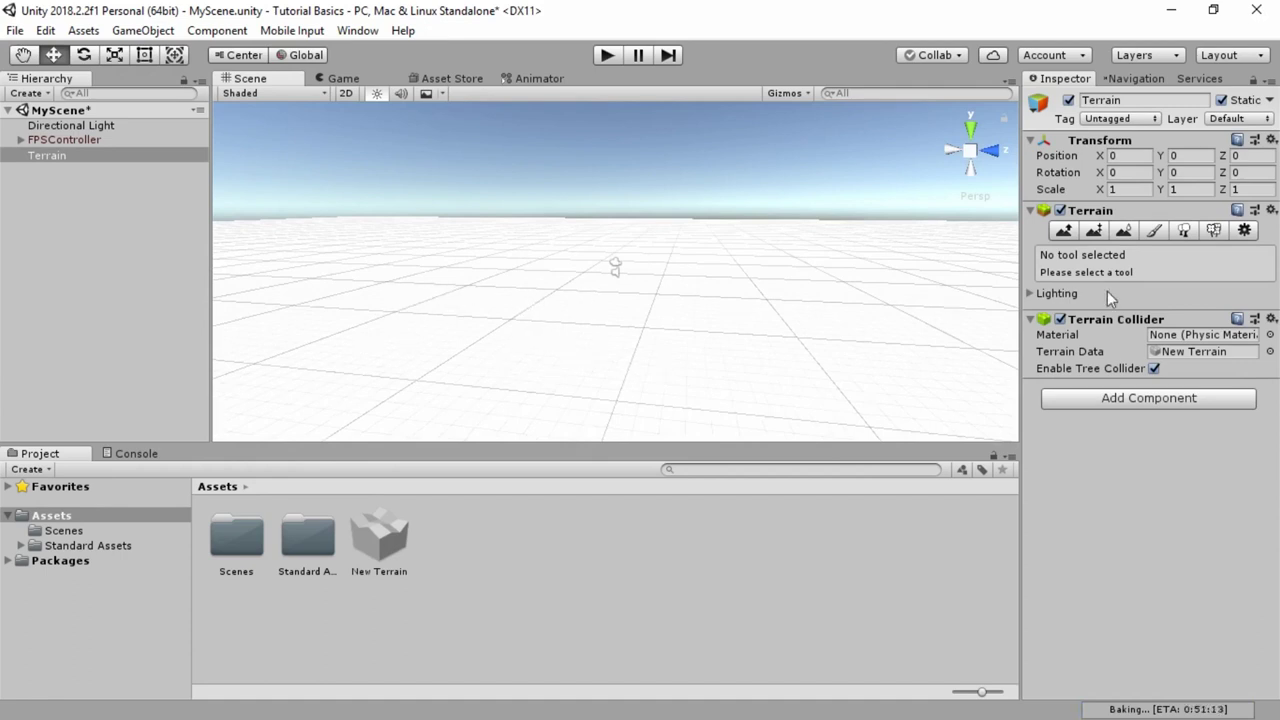
Set the terrain's width and length to 100 in its resolution settings and frame the terrain in the scene.
left_click(1245, 231)
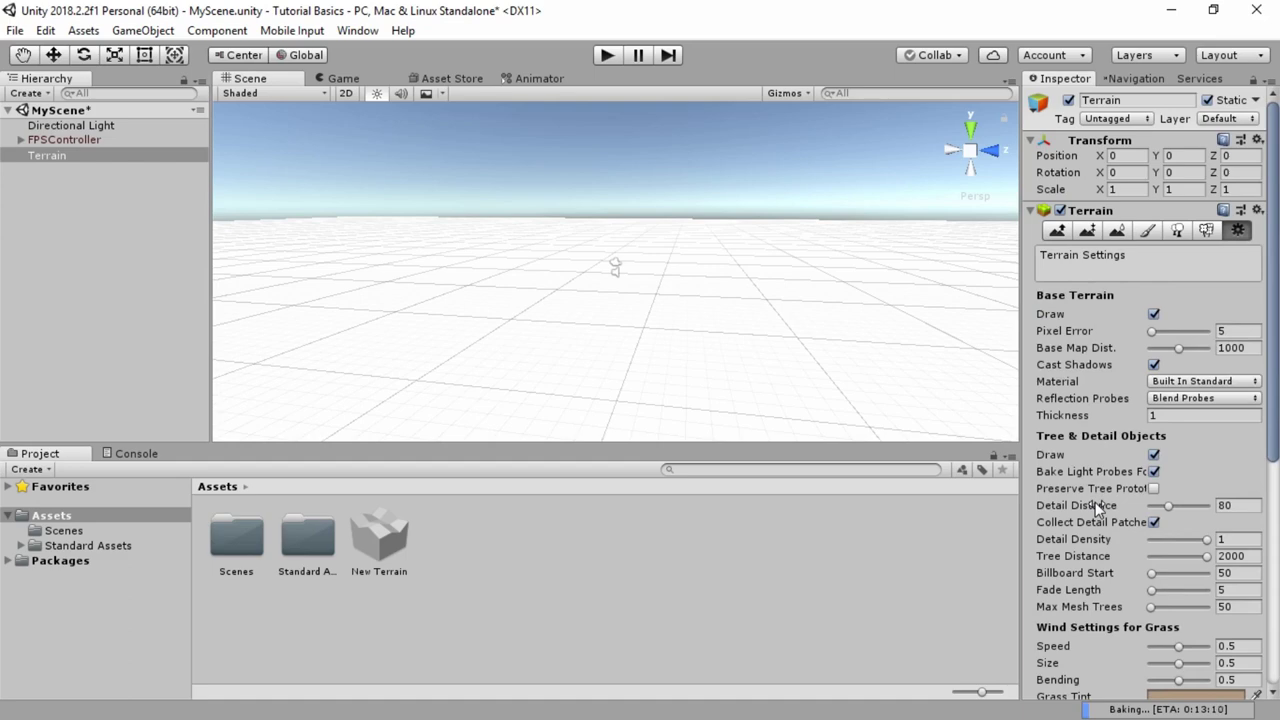
scroll(1140, 508, "down", 5)
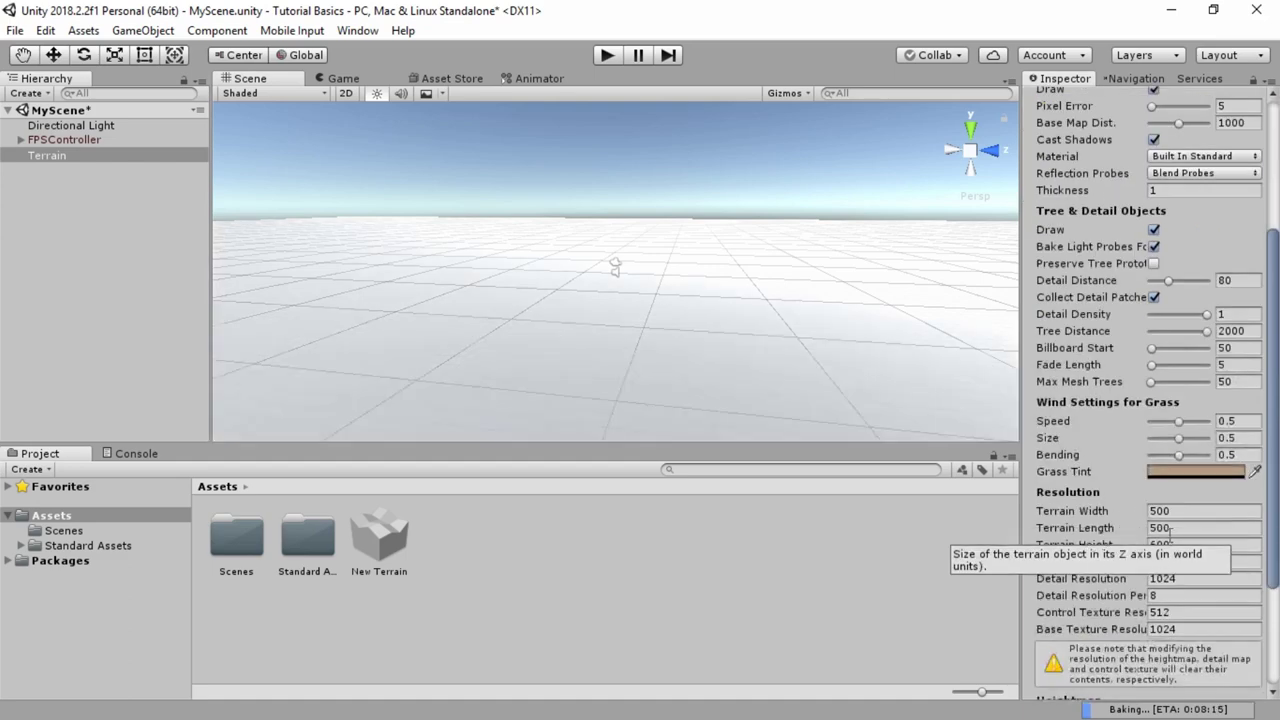
left_click(1183, 511)
left_click(1189, 527)
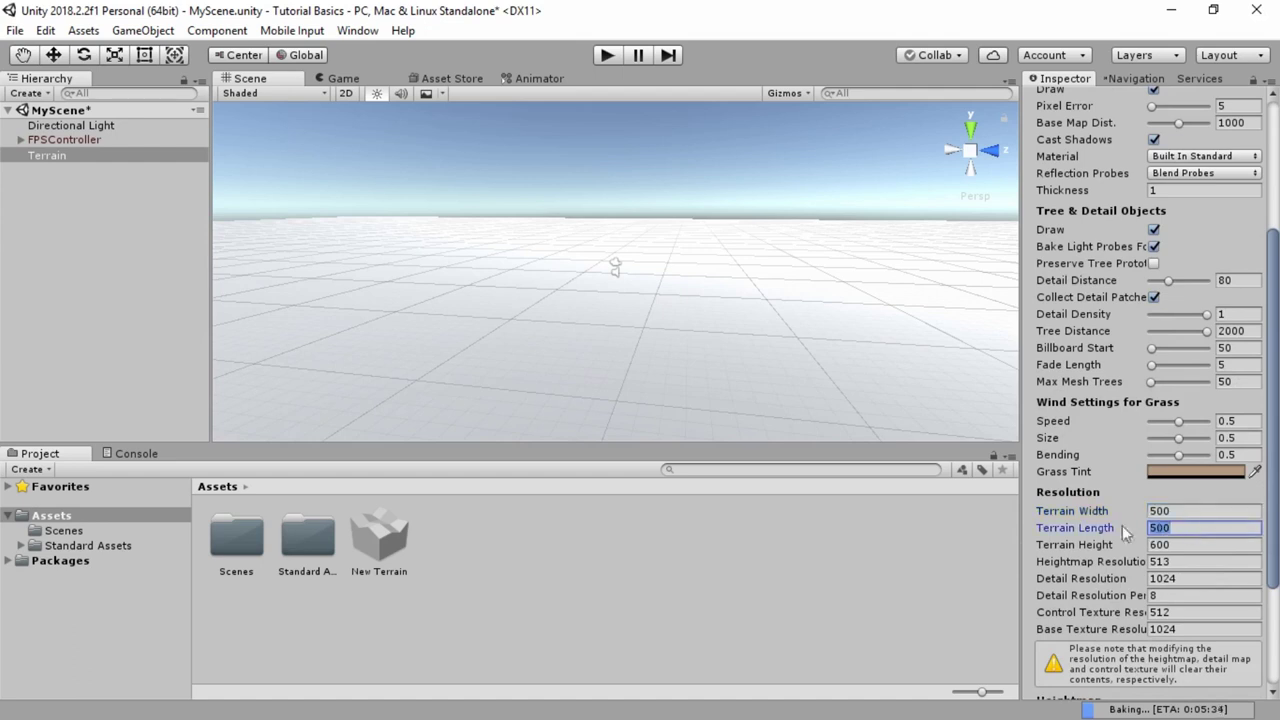
left_click(1186, 545)
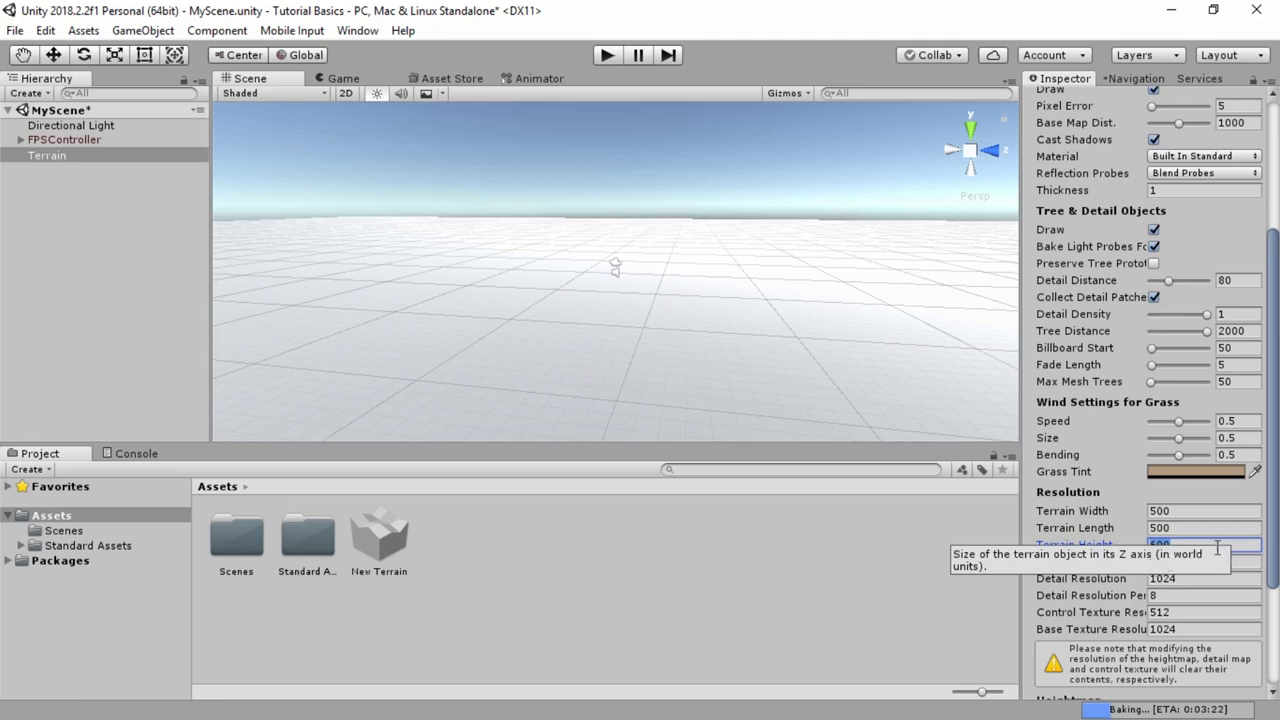
left_click(1187, 512)
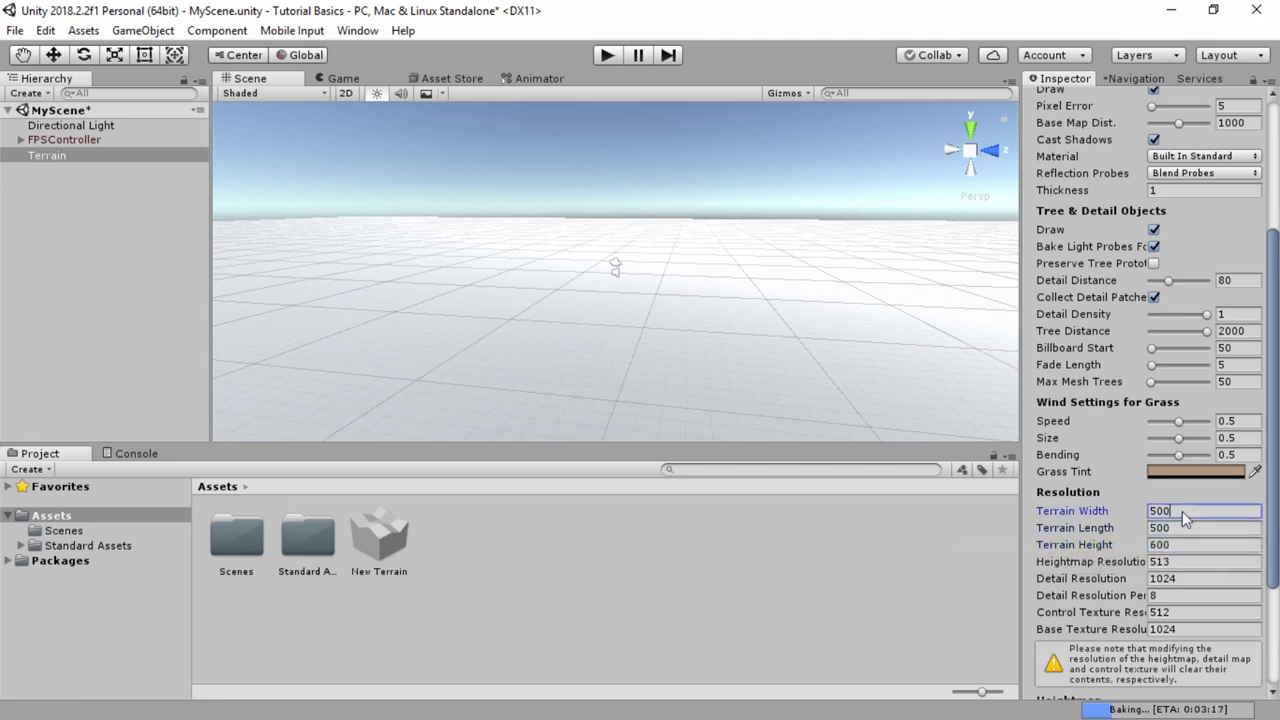
type("100")
key("Tab")
type("100")
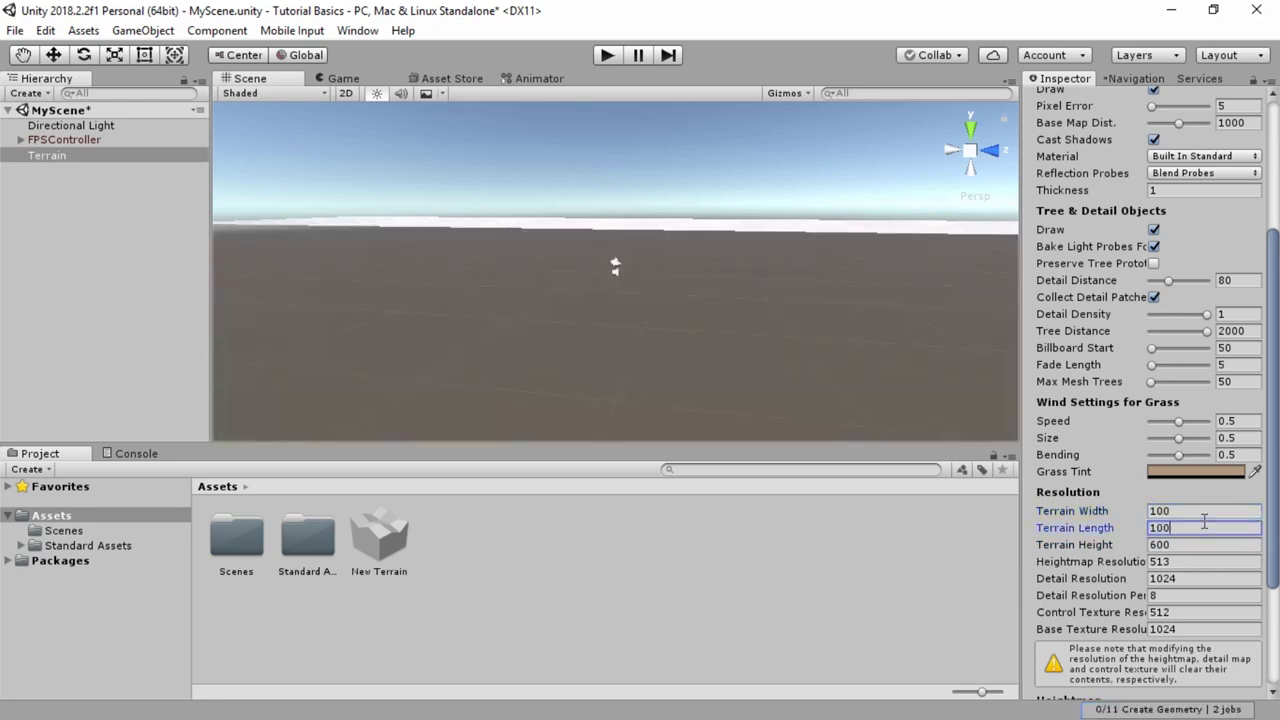
double_click(46, 156)
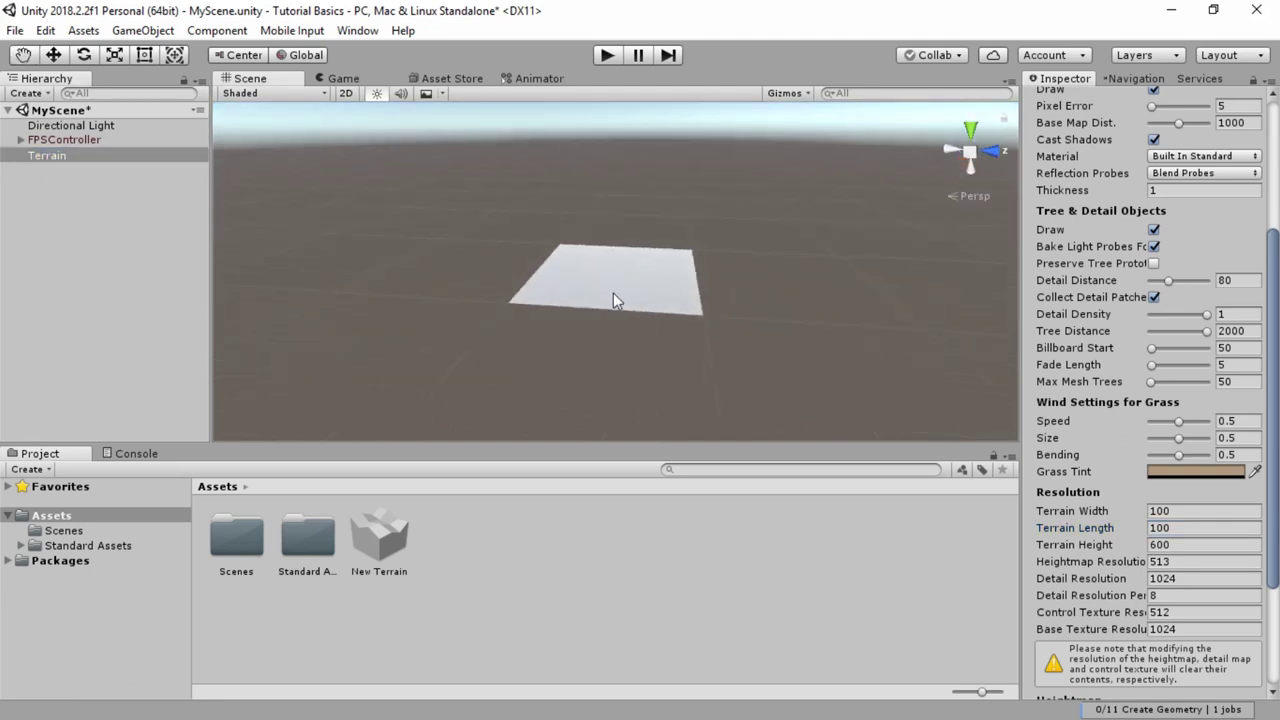
key("w")
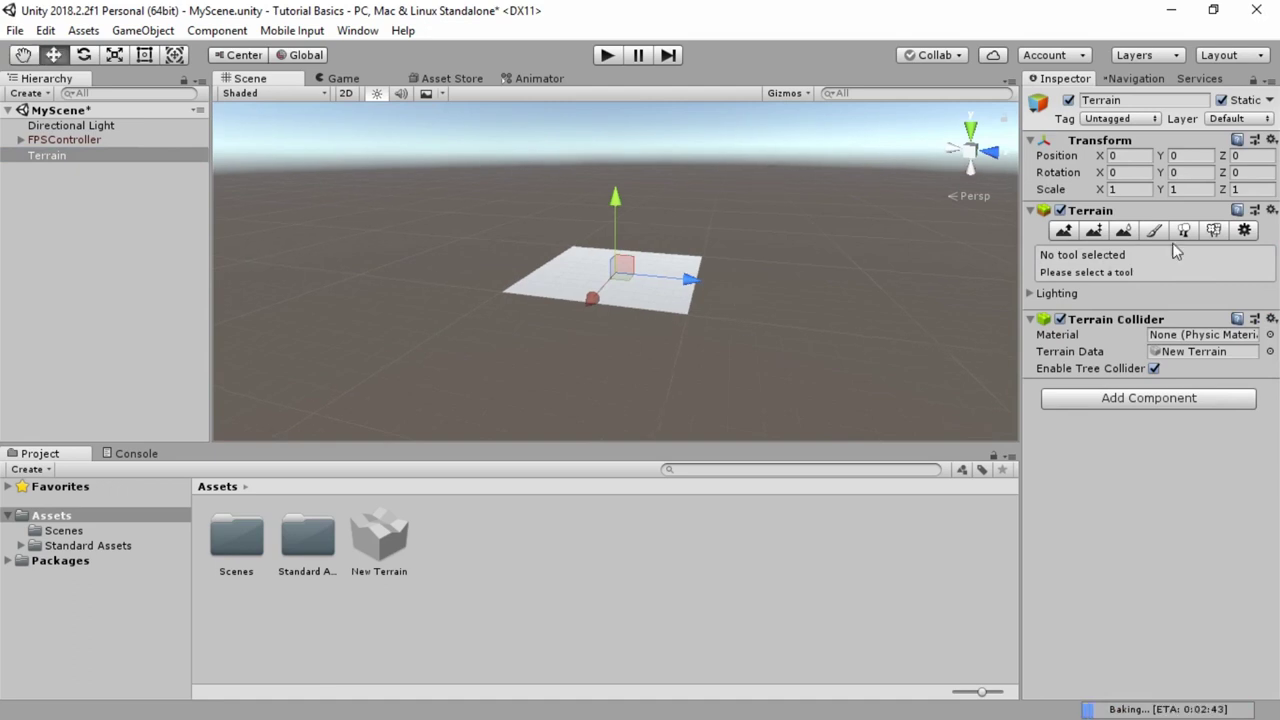
Set the terrain's width and length to 500 and frame the terrain in the scene.
left_click(1245, 231)
scroll(1150, 580, "down", 10)
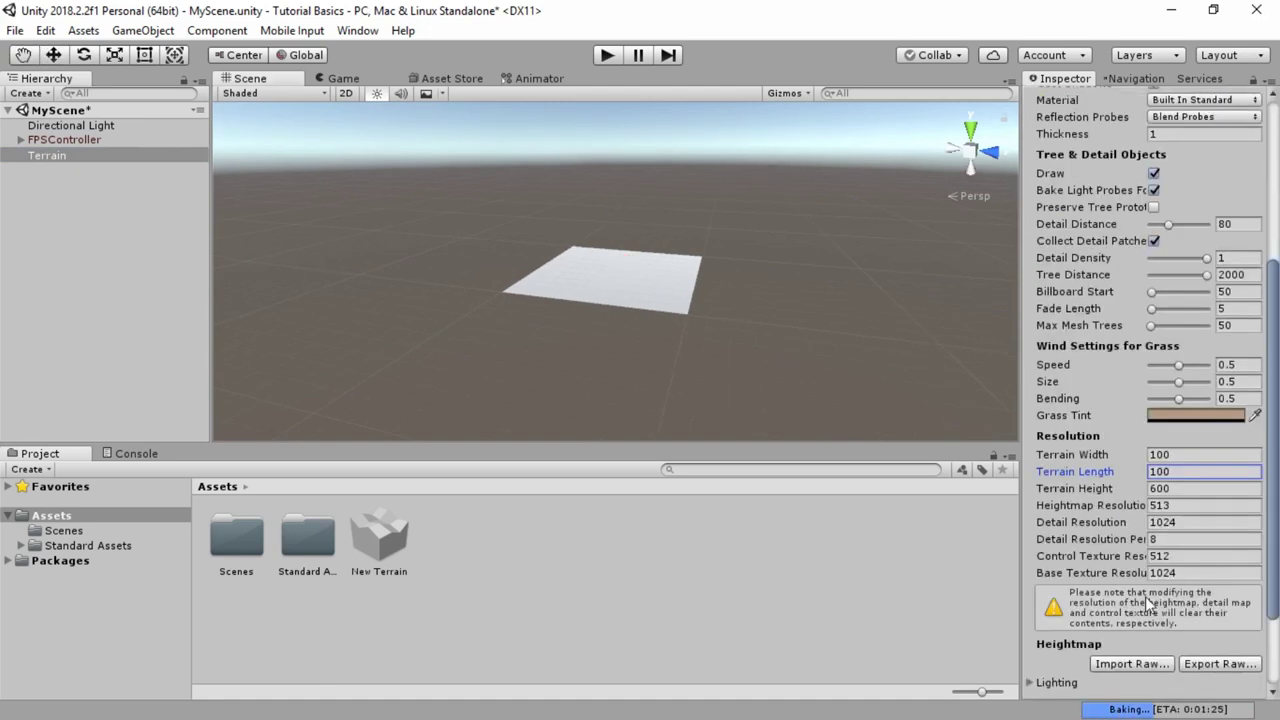
left_click(1188, 342)
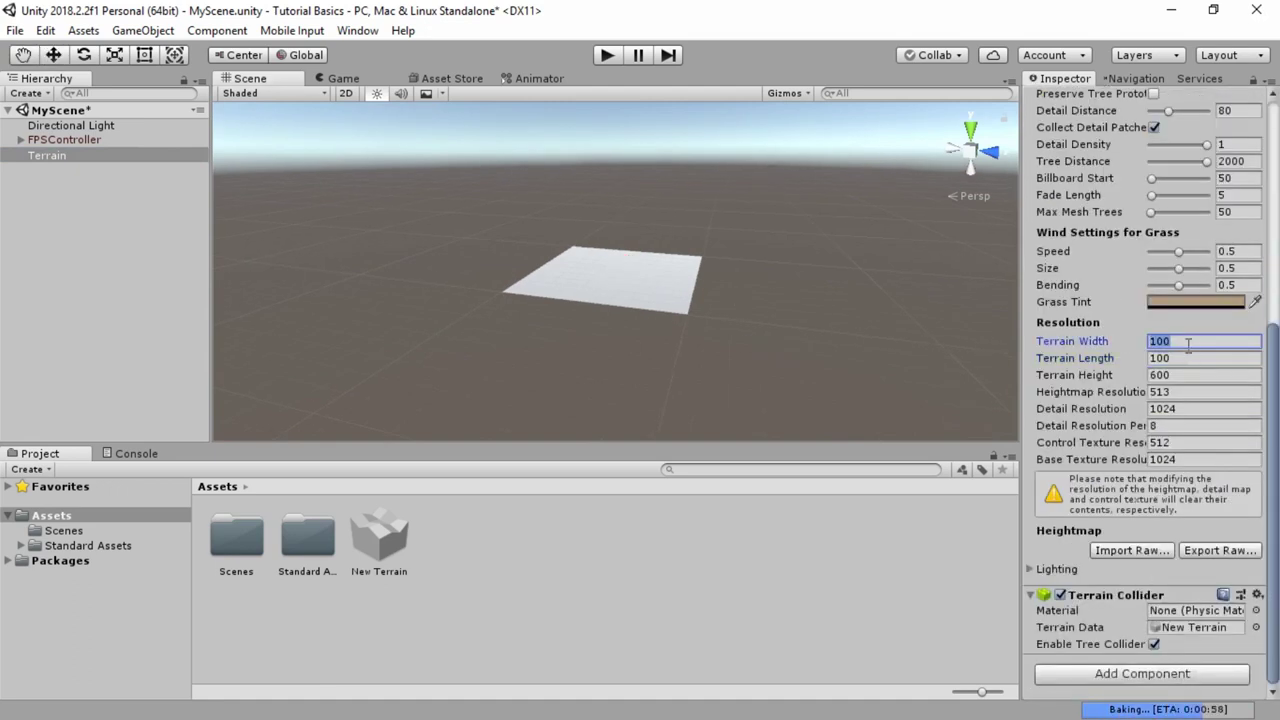
type("500")
key("Tab")
type("500")
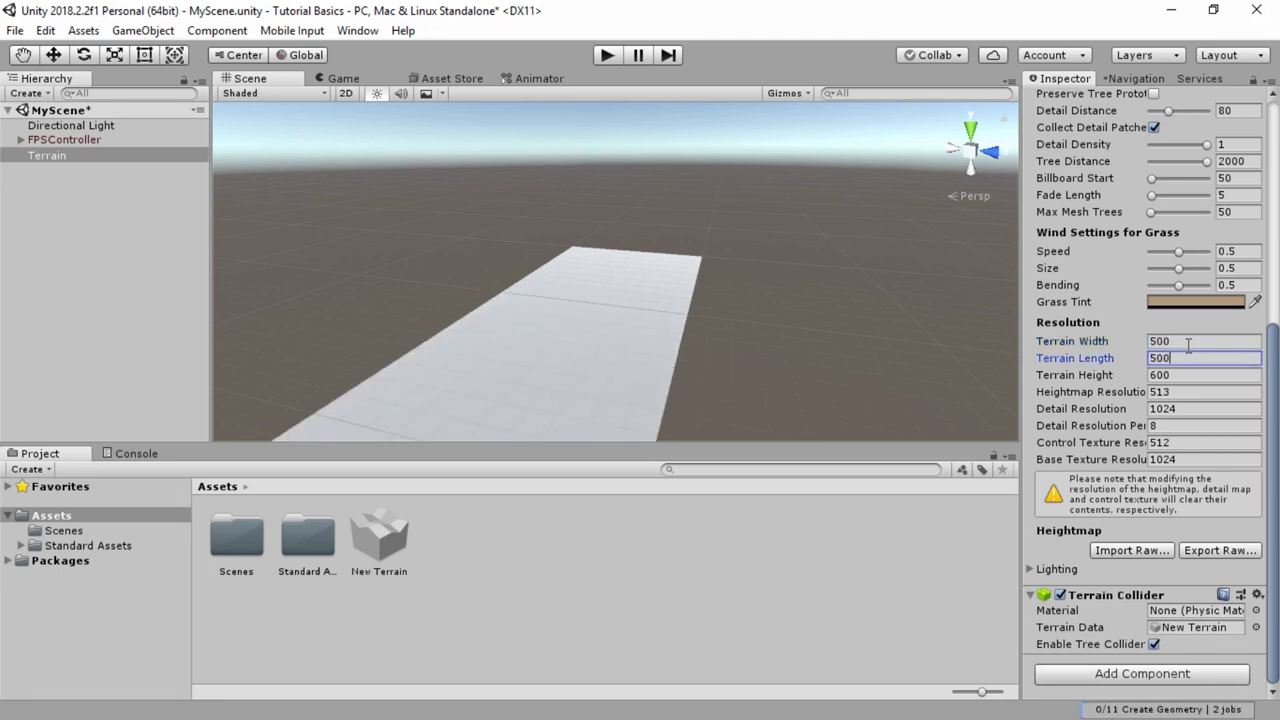
key("Return")
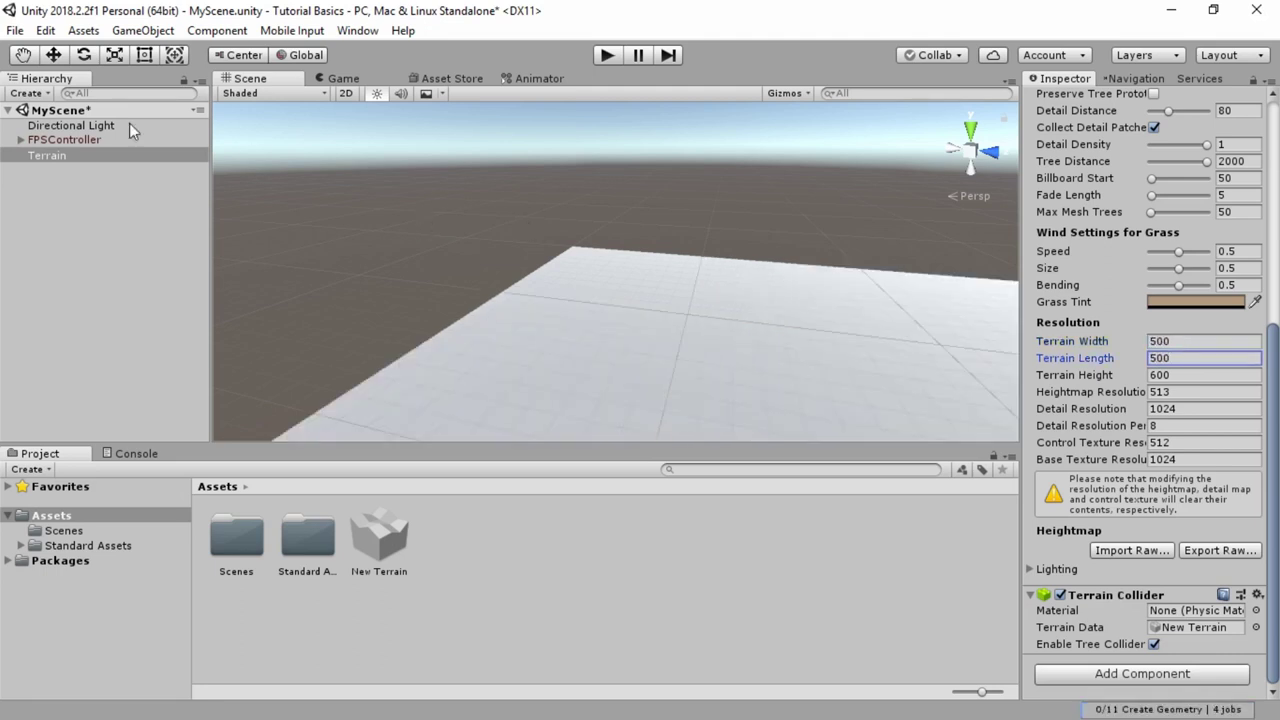
double_click(54, 155)
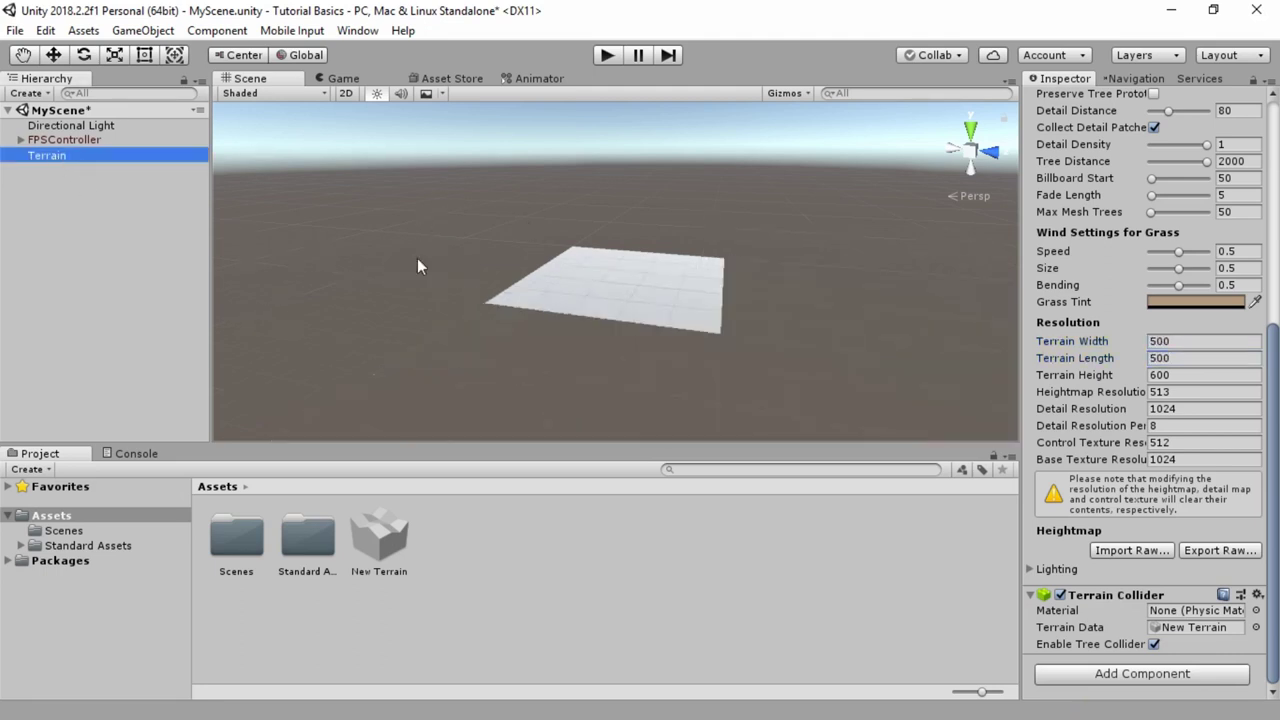
Select the terrain with the Move tool and toggle its handle position to Pivot and back to Center.
left_click(62, 140)
left_click(82, 156)
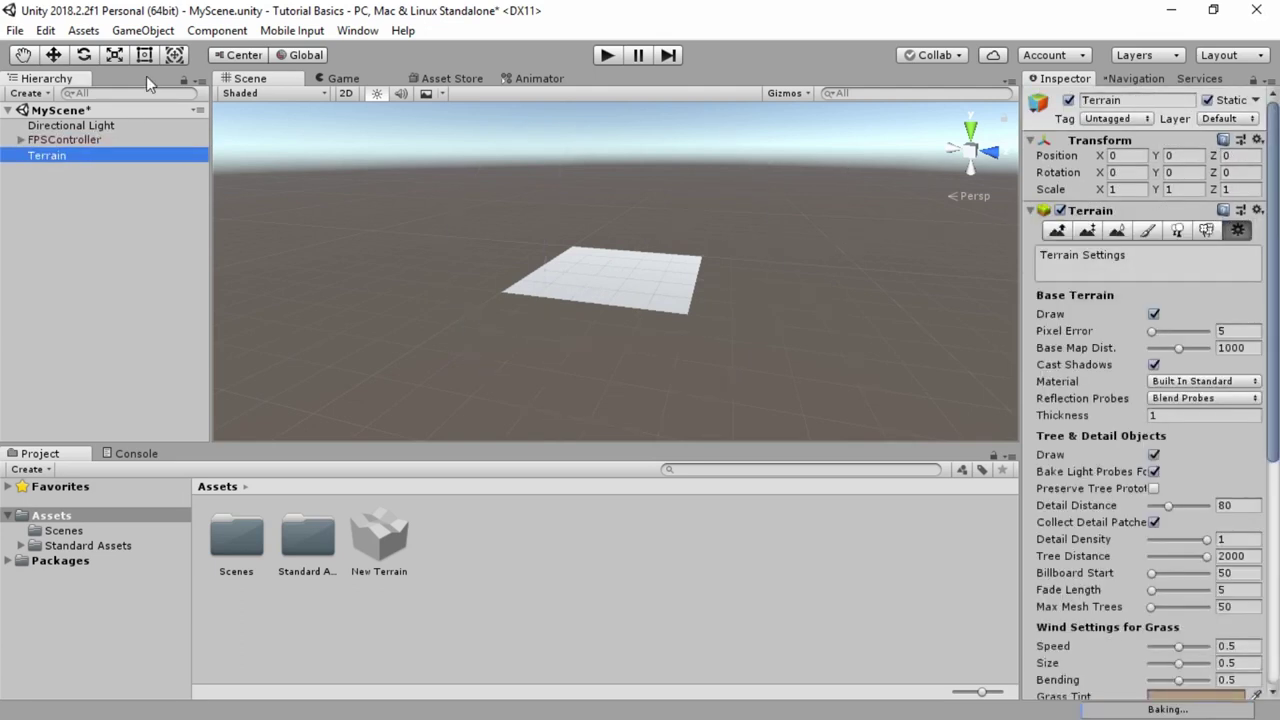
key("w")
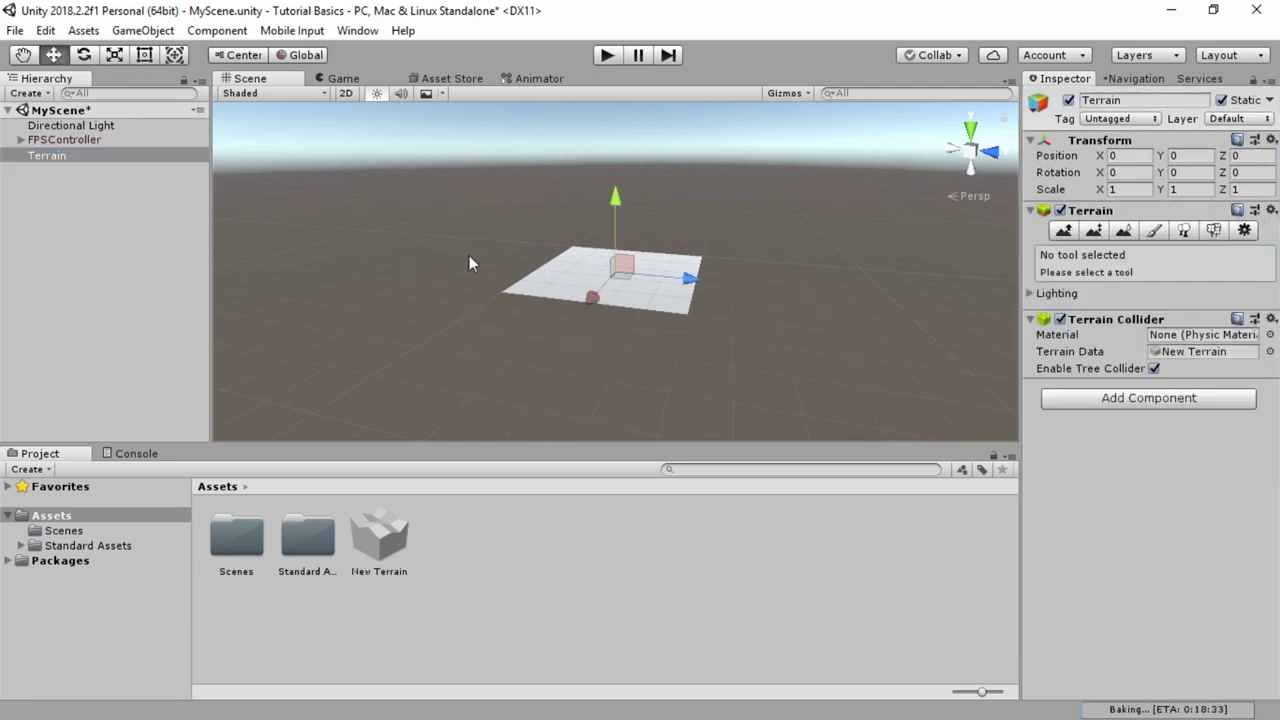
scroll(469, 255, "up", 5)
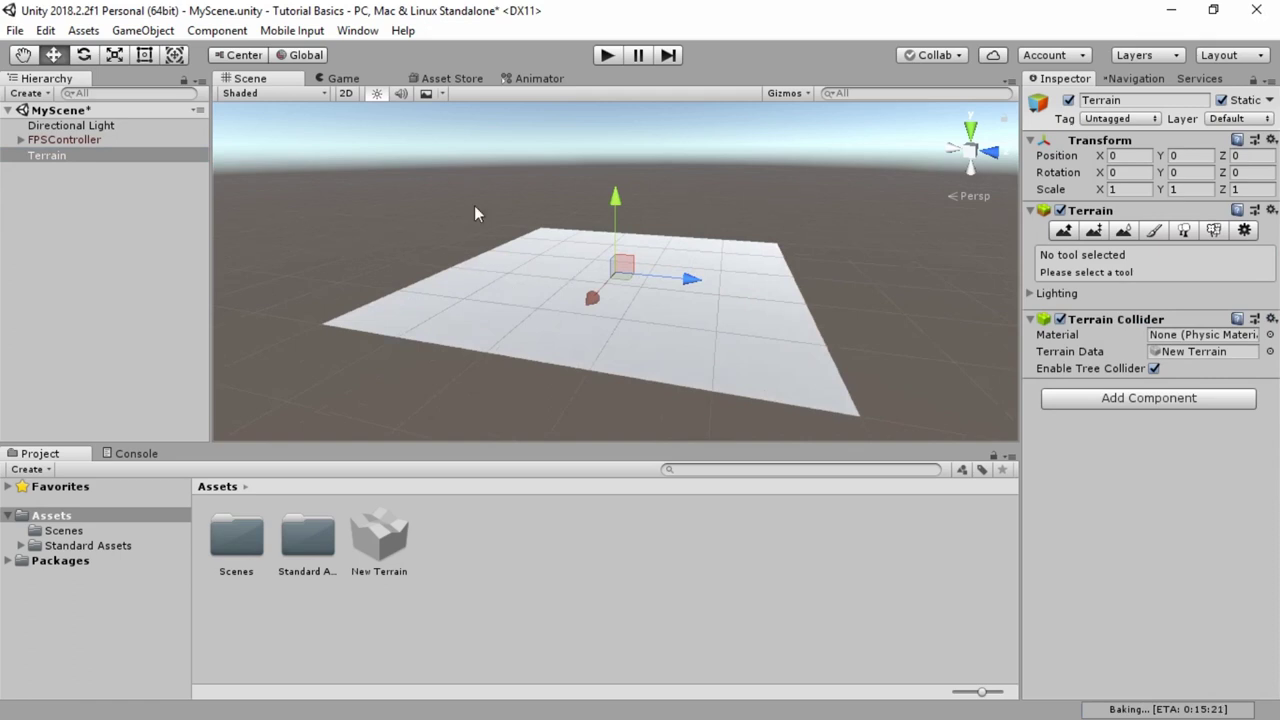
left_click(229, 56)
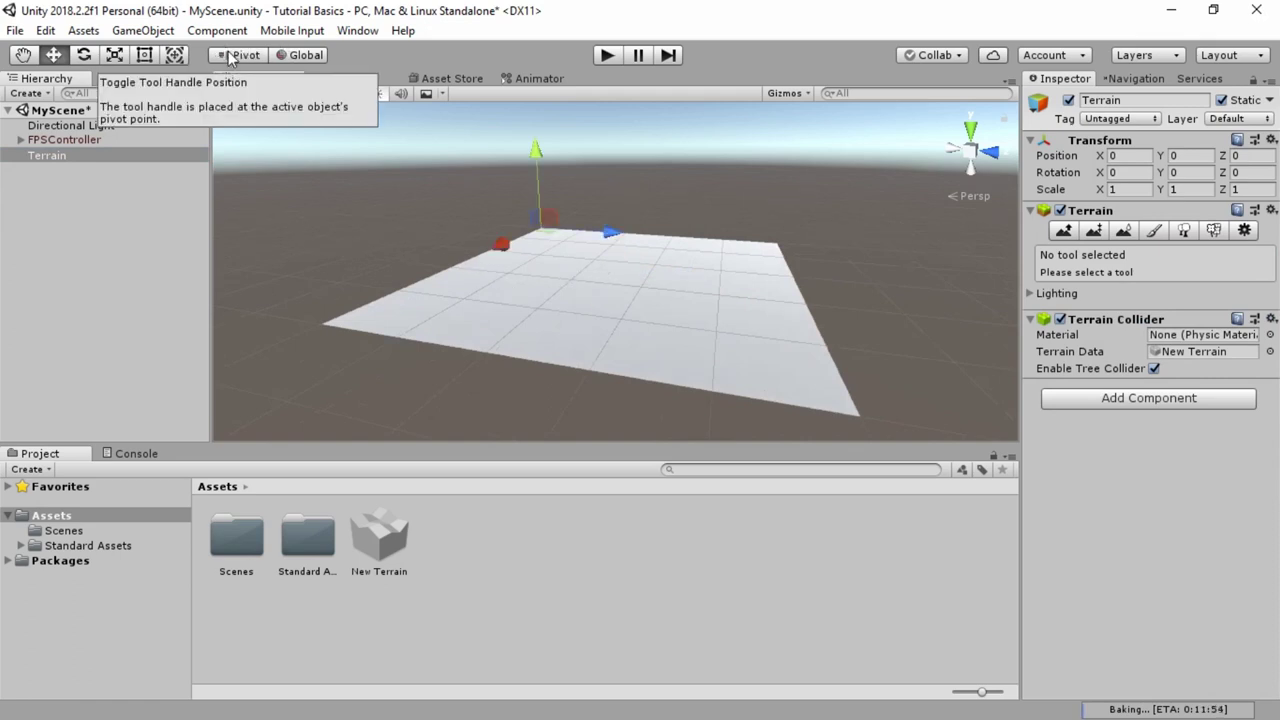
left_click(232, 56)
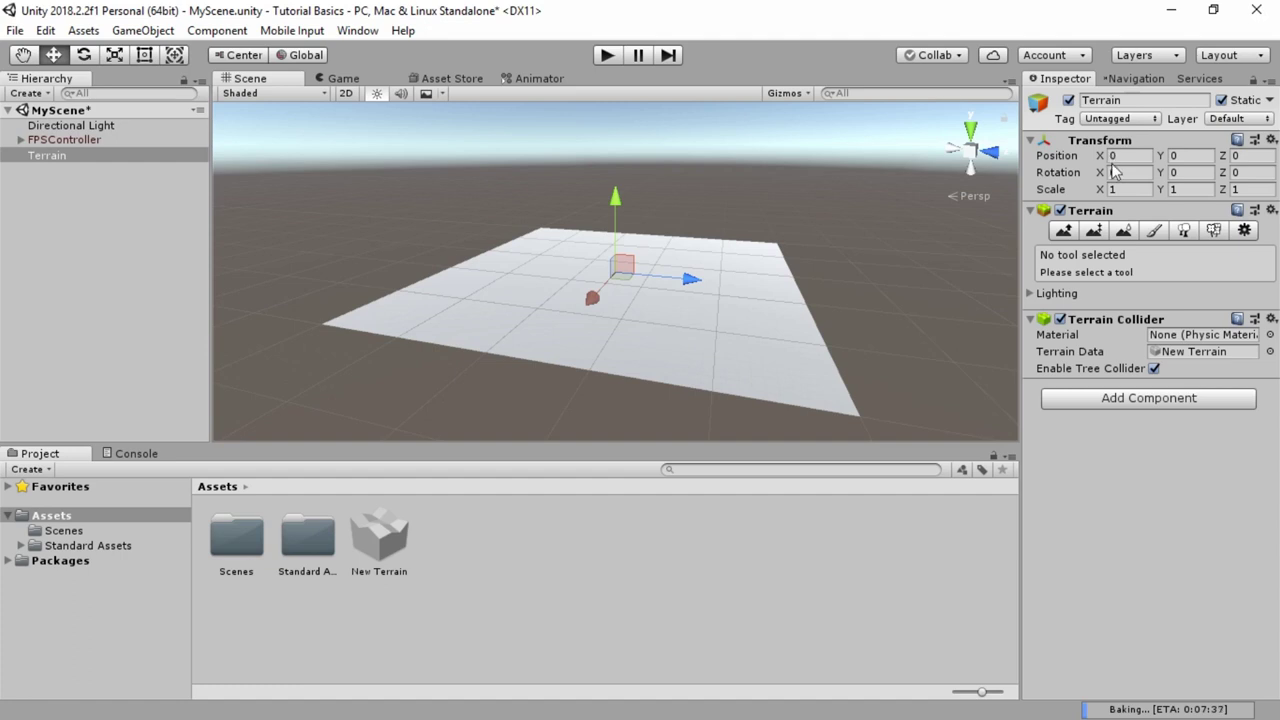
Try changing the terrain's X scale and X position, undoing each change.
left_click(1200, 156)
left_click(1241, 157)
left_click(1112, 174)
left_click(1204, 176)
key("Tab")
left_click(1115, 190)
left_click_drag(1104, 191, 1018, 200)
key("ctrl+z")
left_click_drag(1106, 160, 3, 180)
key("ctrl+z")
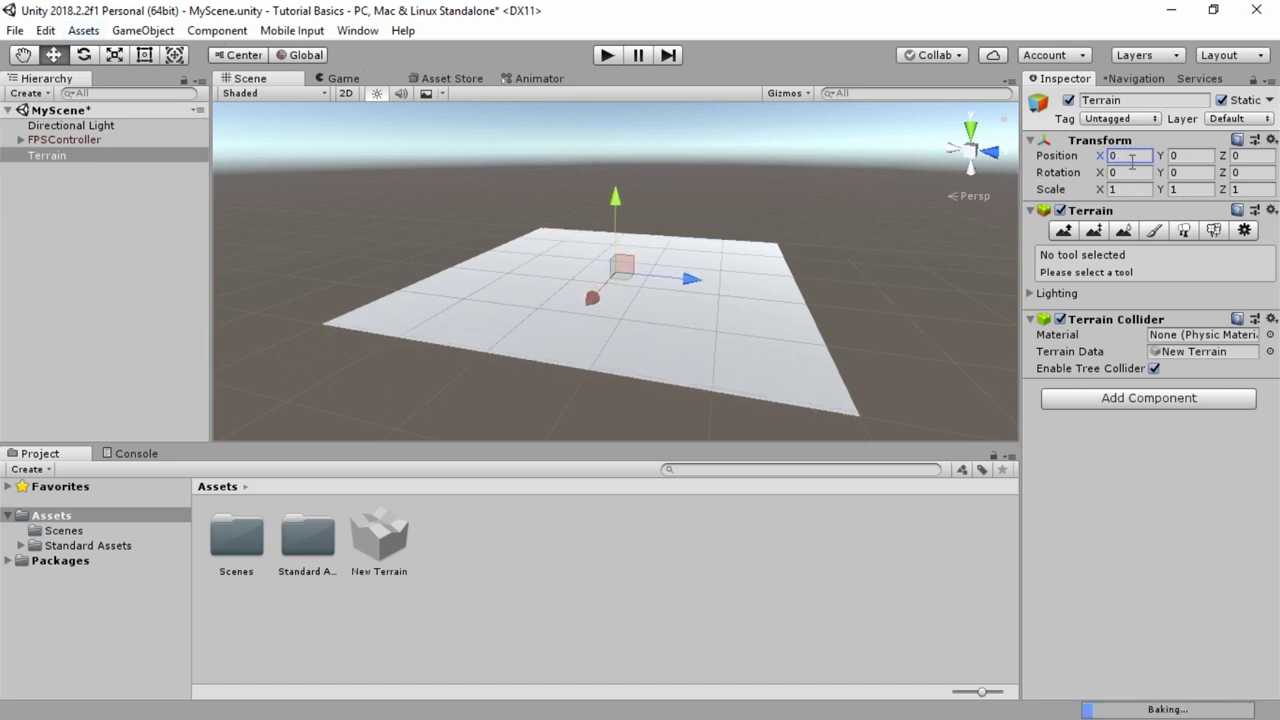
Try rotating the terrain, including an X rotation of 100, and return the rotation values to 0.
left_click(1246, 174)
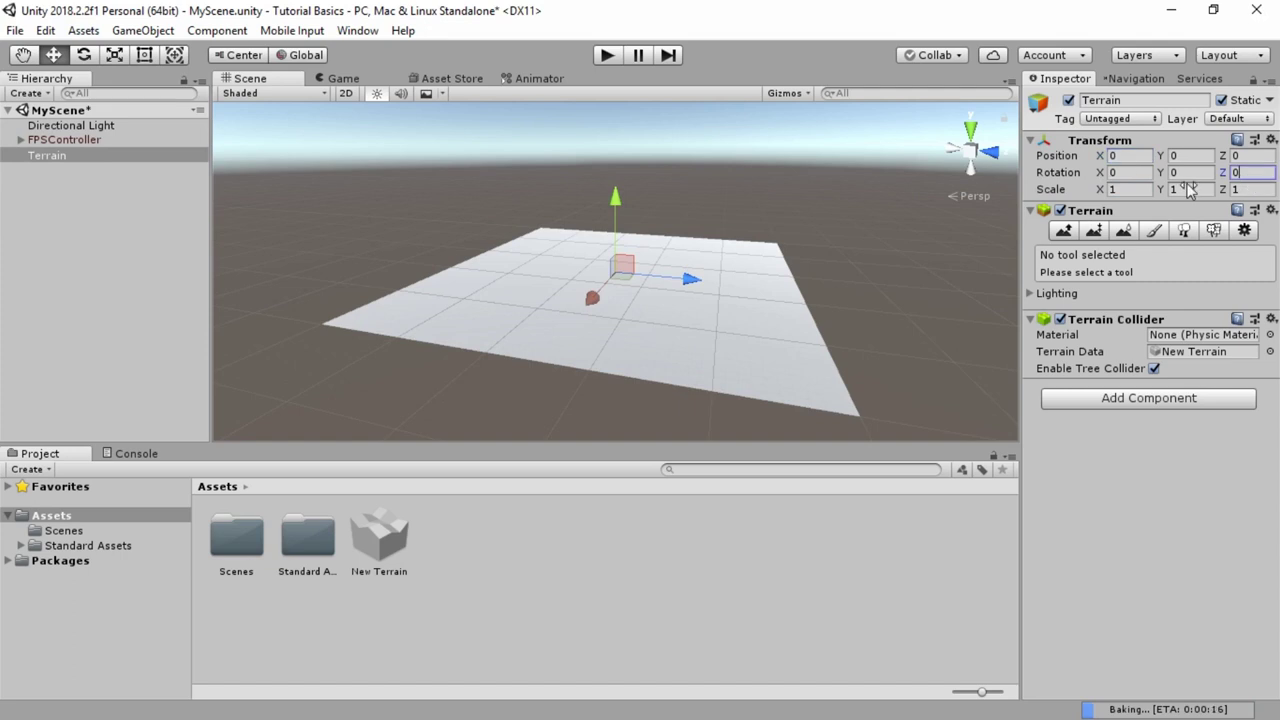
left_click(1189, 173)
left_click_drag(1099, 175, 1101, 172)
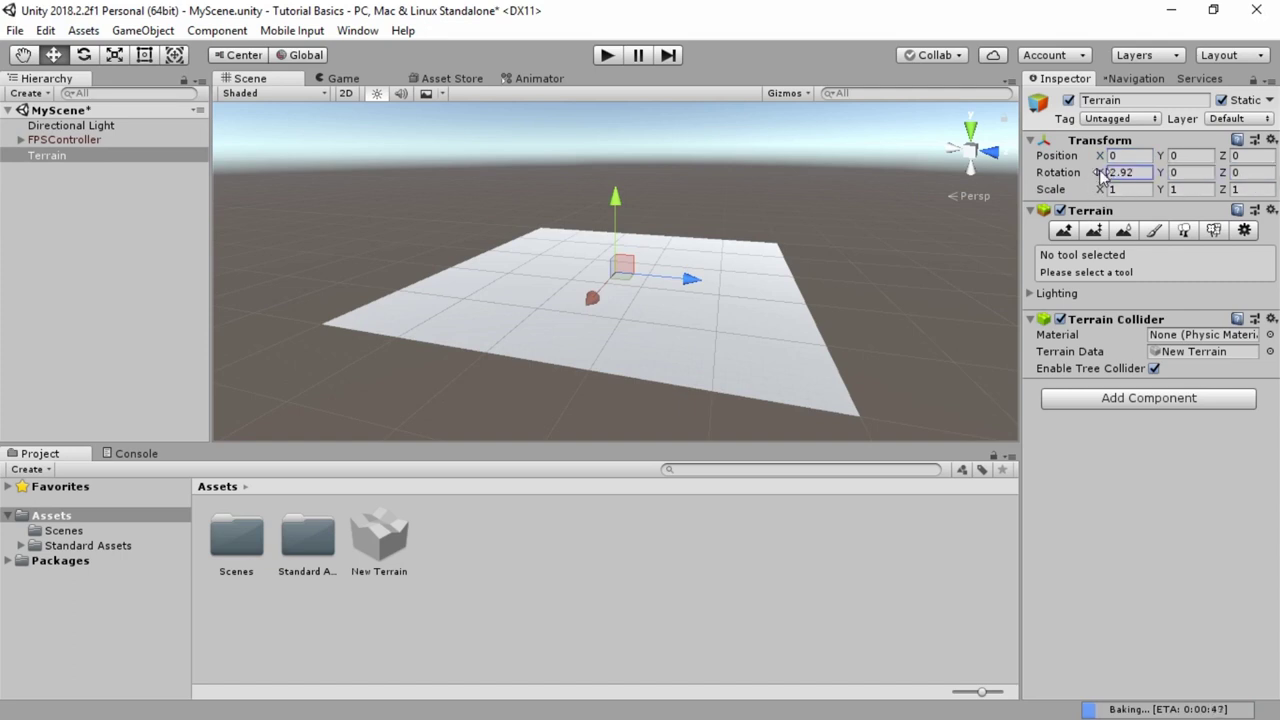
left_click_drag(1136, 175, 961, 190)
left_click(1124, 178)
type("100")
key("Tab")
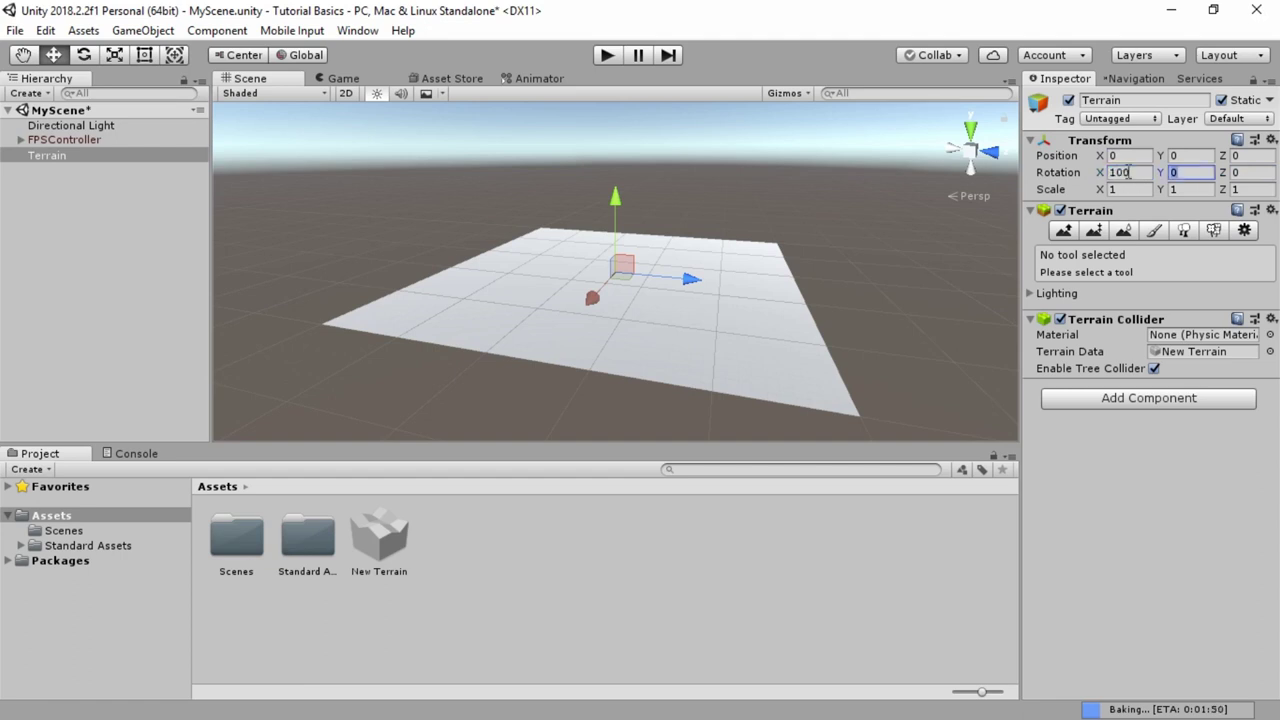
key("ctrl+z")
key("ctrl+z")
left_click(1126, 175)
type("0")
left_click_drag(1158, 174, 1222, 194)
left_click(1222, 173)
key("ctrl+z")
Activate the terrain's Raise/Lower tool, focus the scene on the ground near FPSController, and choose the small soft round brush.
left_click_drag(763, 283, 744, 329, "alt")
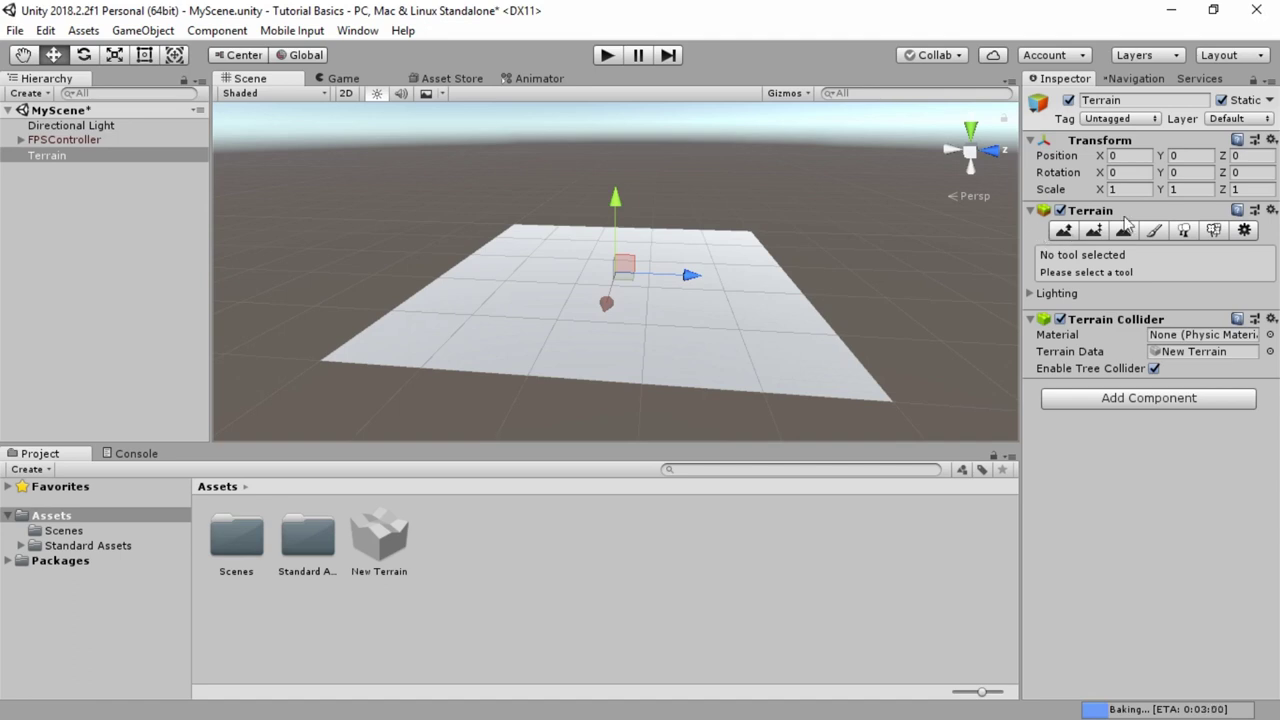
left_click(1060, 233)
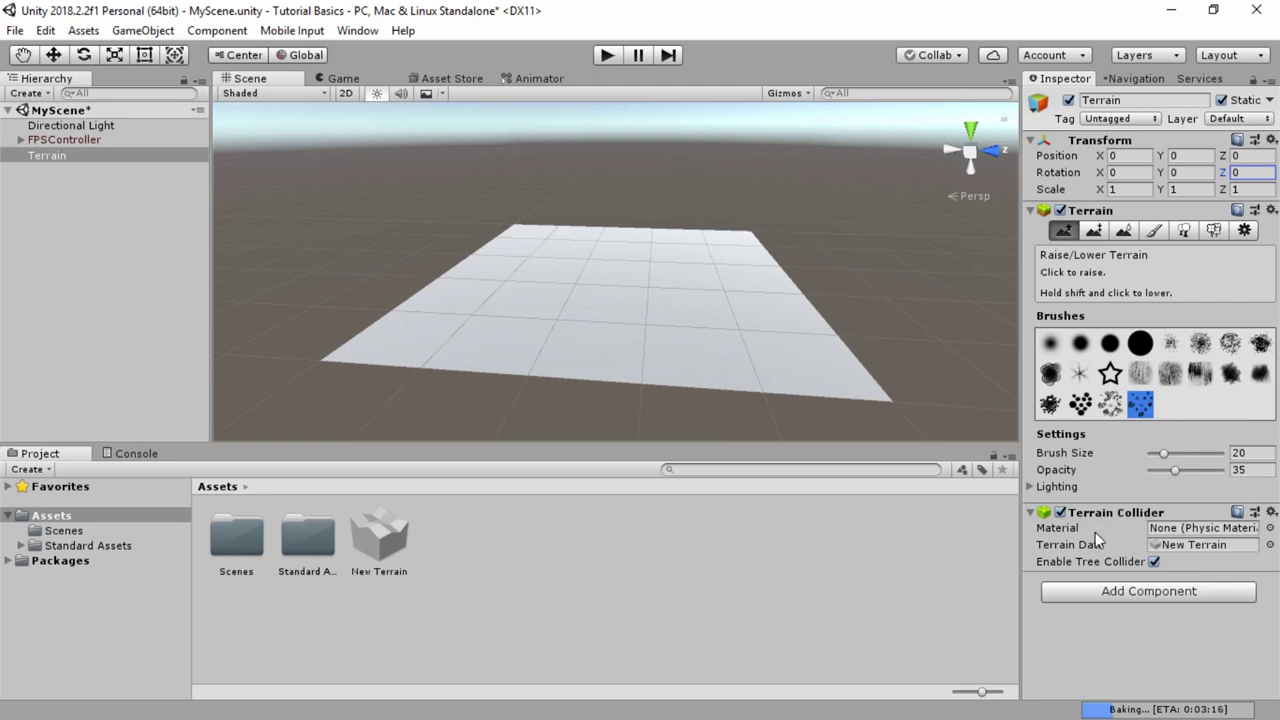
left_click(93, 141)
double_click(70, 139)
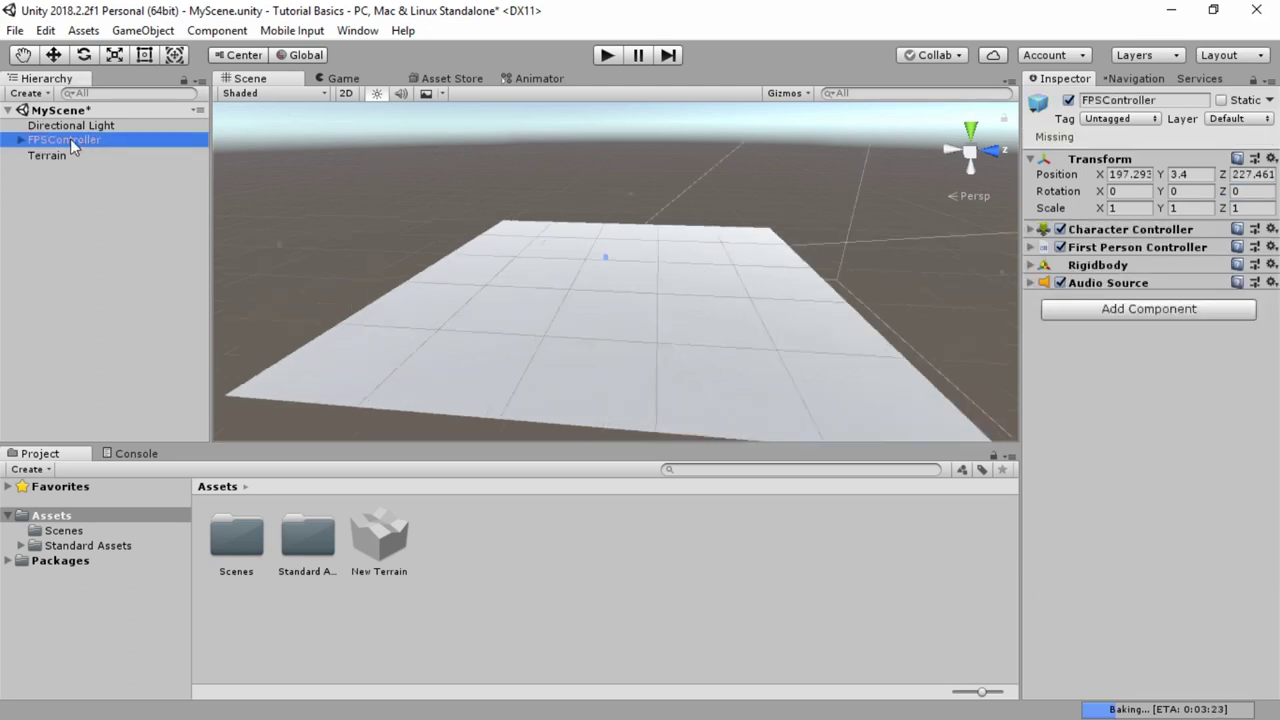
left_click_drag(517, 283, 594, 289, "alt")
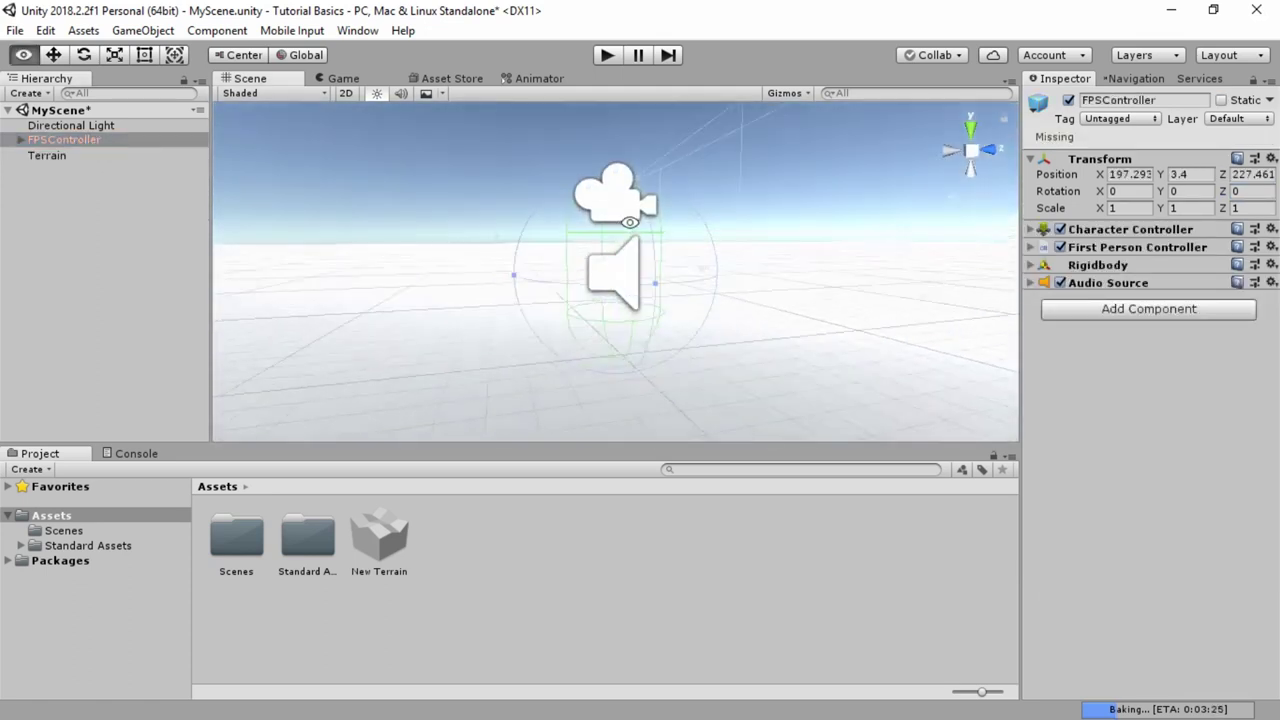
middle_click_drag(573, 398, 557, 314)
scroll(565, 335, "down", 2)
left_click_drag(548, 345, 586, 370, "alt")
left_click(551, 368)
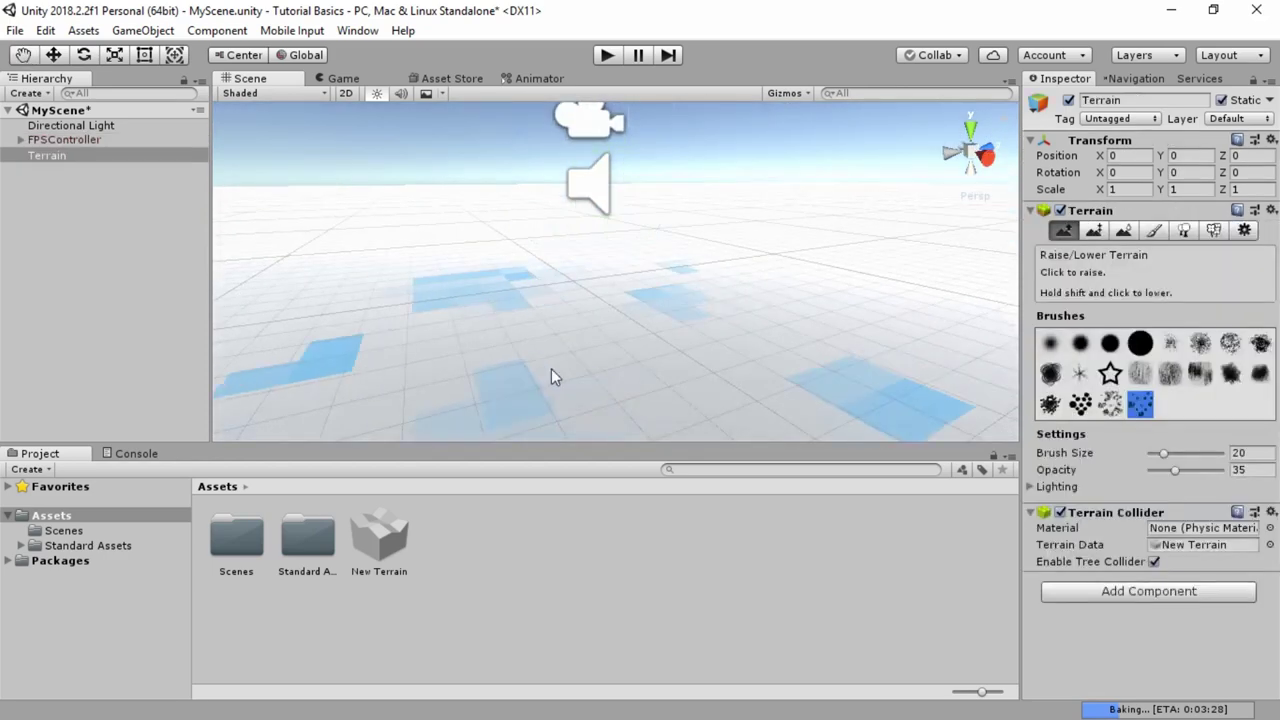
left_click(1050, 343)
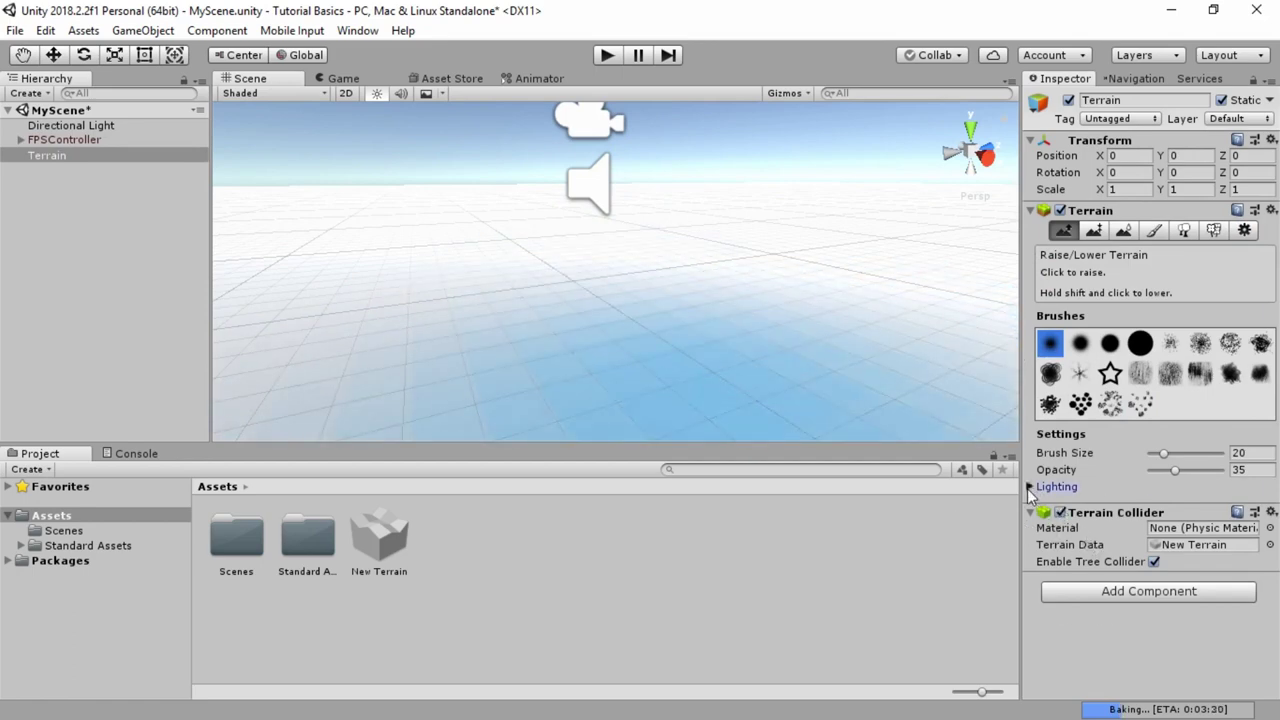
Expand the terrain's Lighting settings to review the lightmap options, and collapse them again.
left_click(1033, 487)
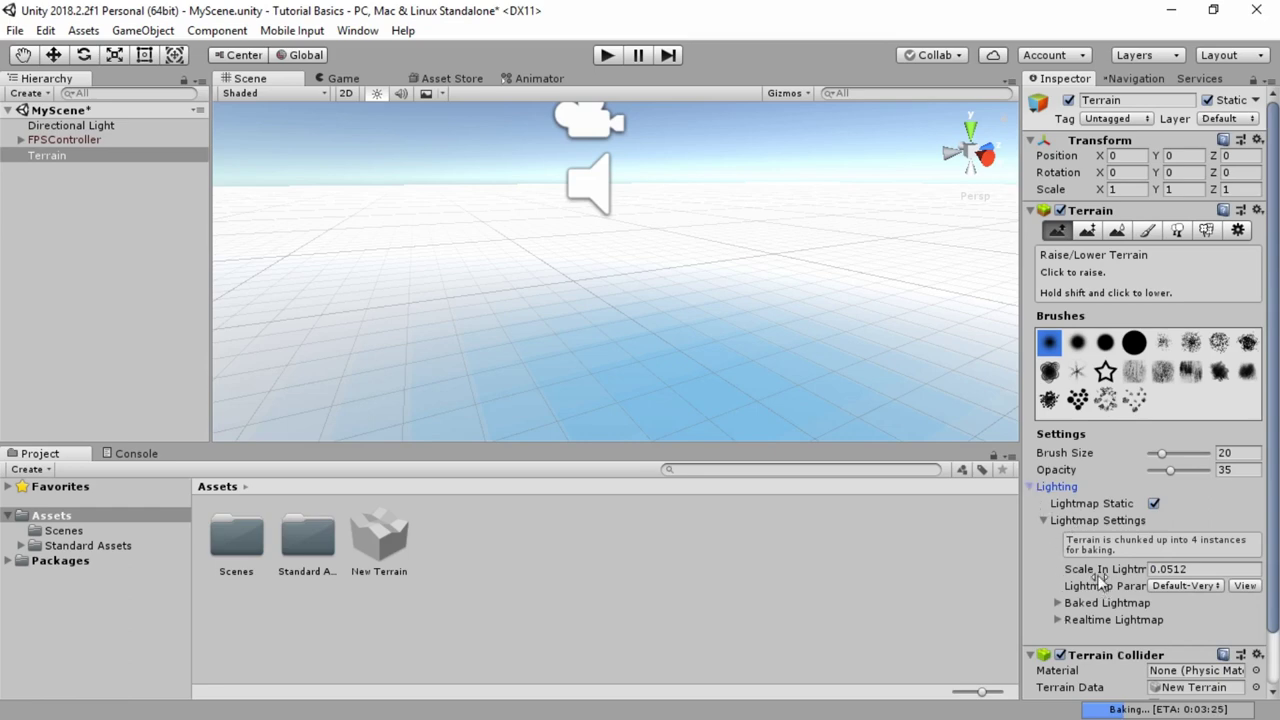
scroll(1150, 610, "down", 3)
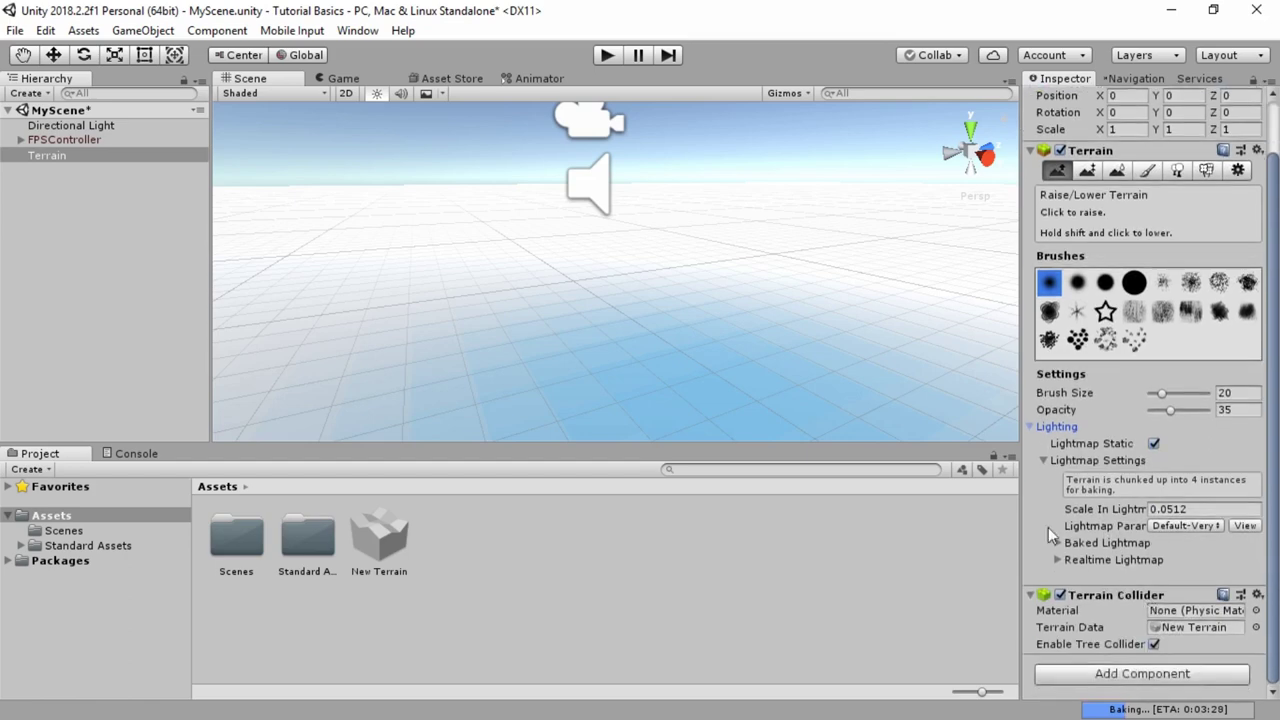
left_click(1030, 426)
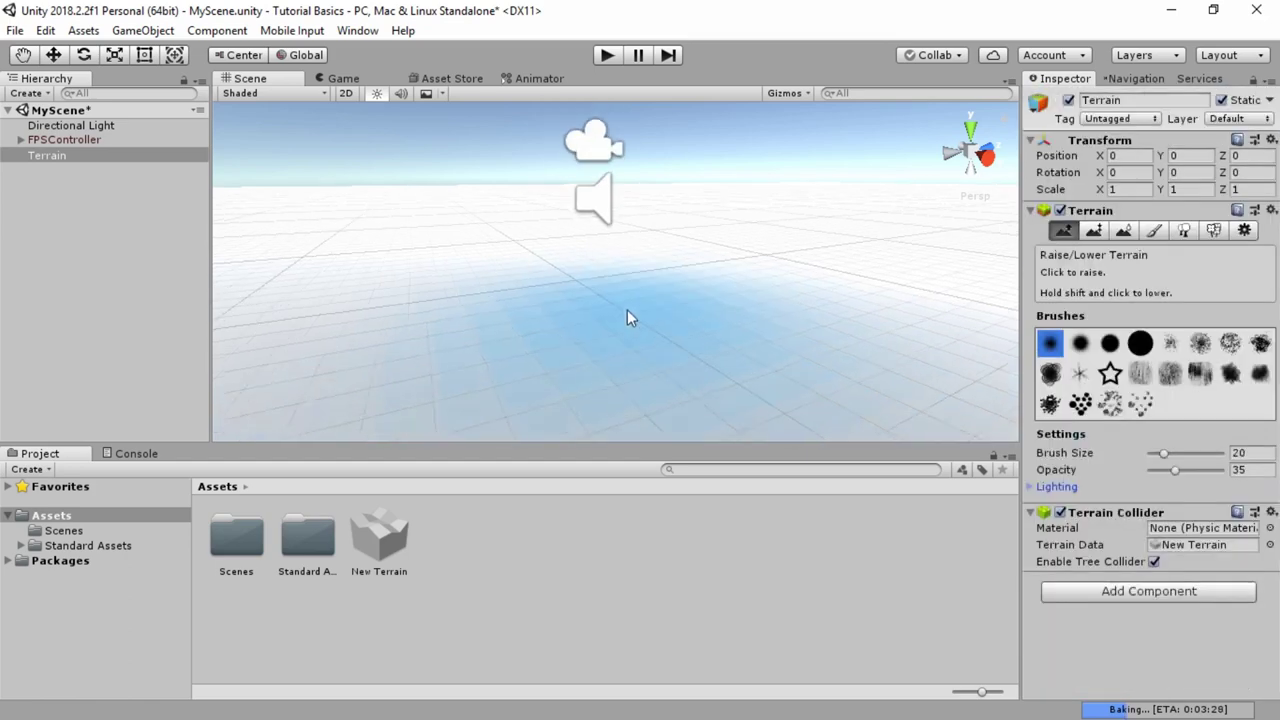
Frame the whole terrain in the Scene view and orbit around it.
left_click_drag(622, 325, 679, 322, "alt")
double_click(53, 156)
scroll(679, 322, "up", 6)
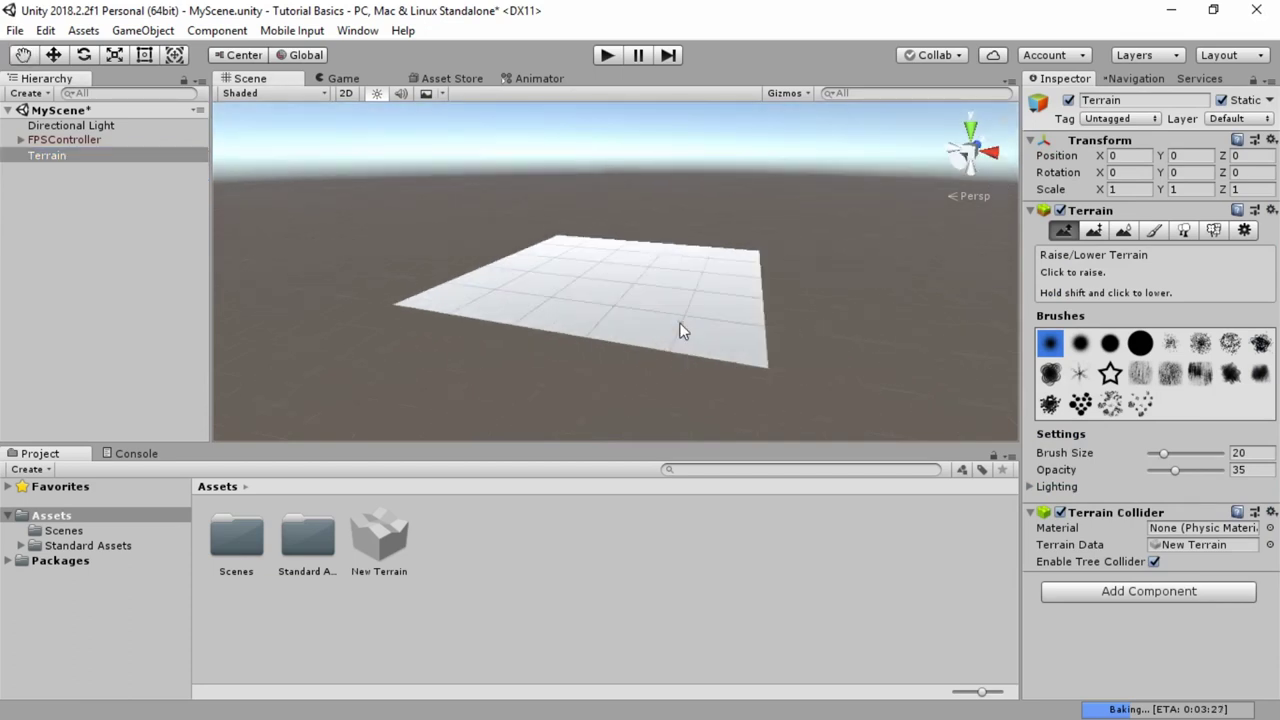
left_click_drag(502, 347, 654, 363, "alt")
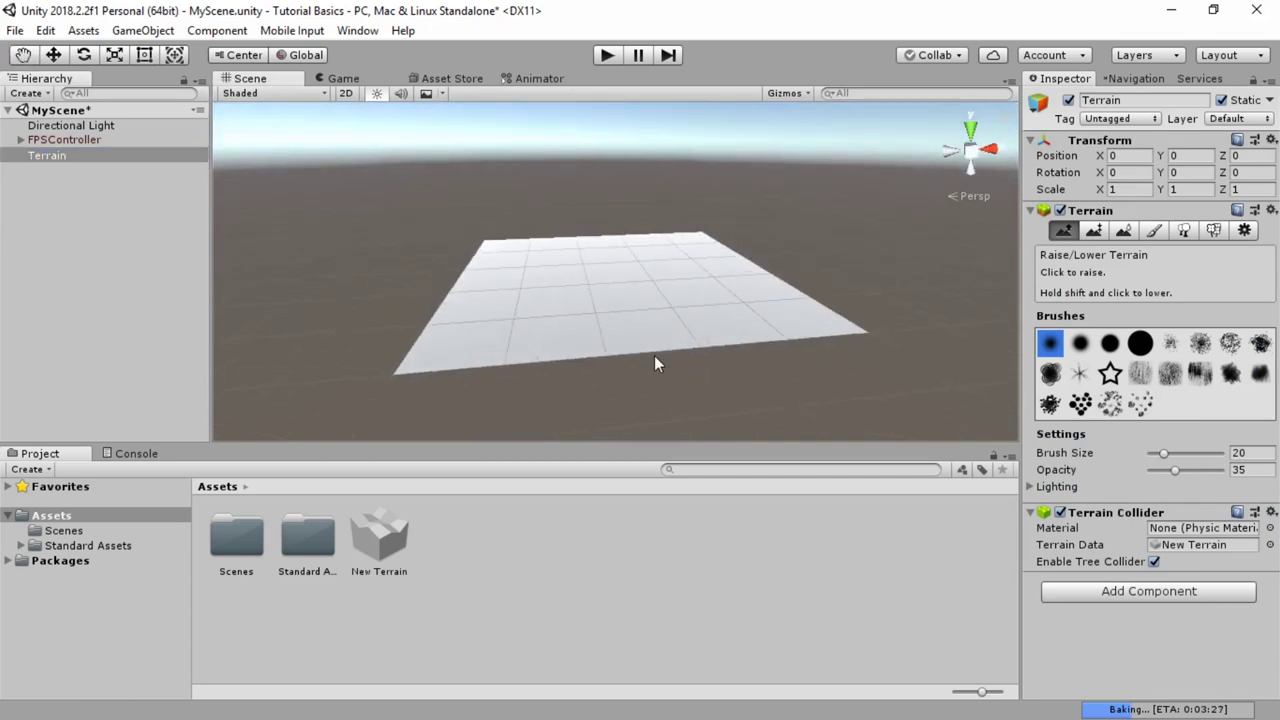
left_click(433, 556)
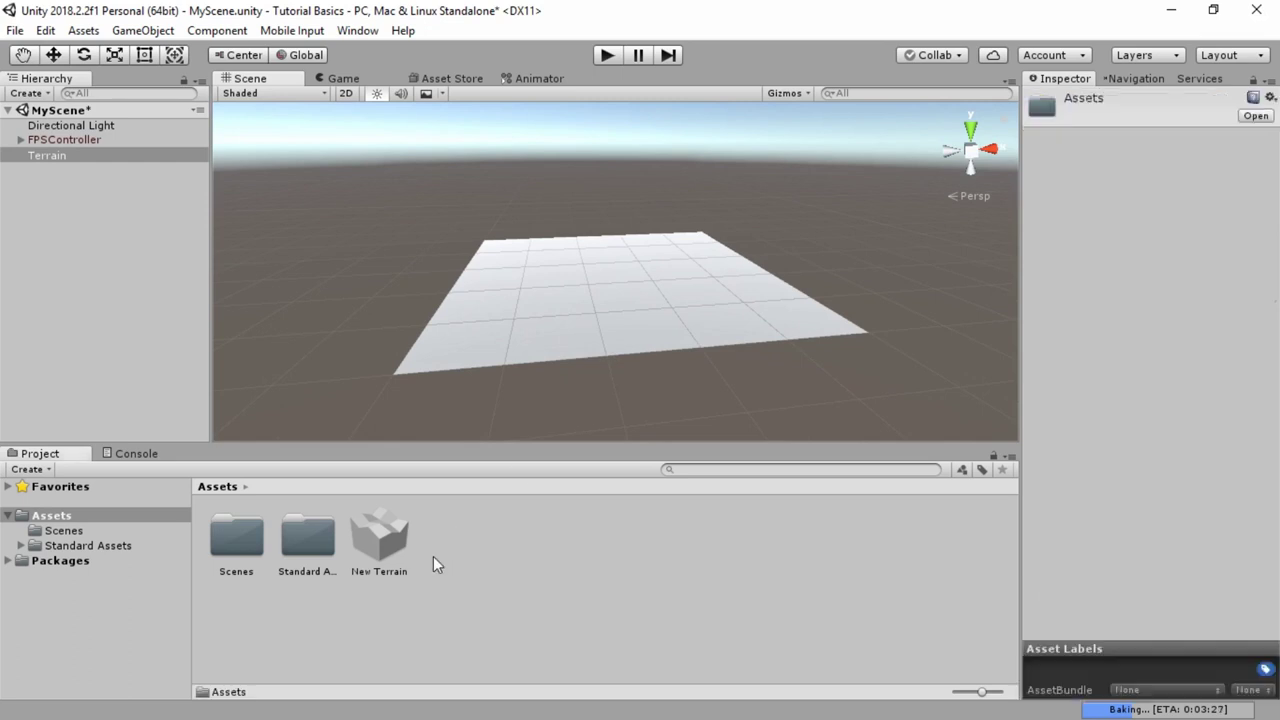
right_click(433, 556)
mouse_move(533, 128)
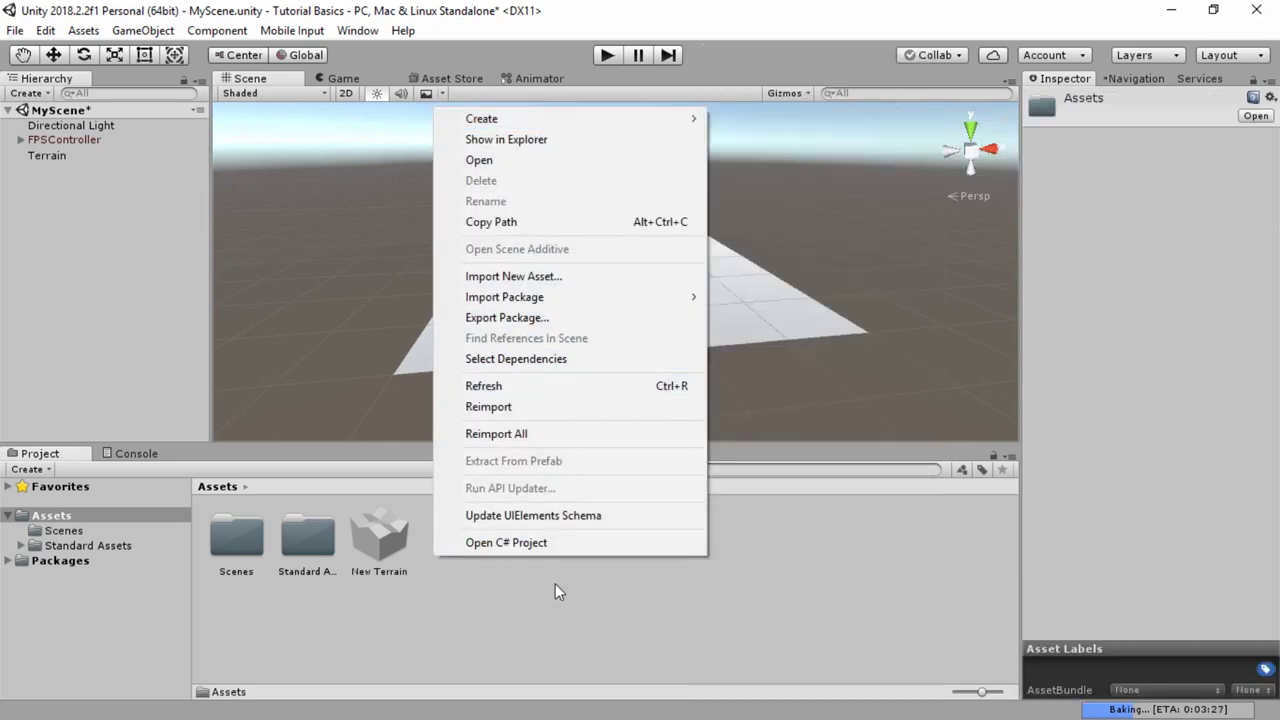
left_click(555, 583)
left_click(569, 321)
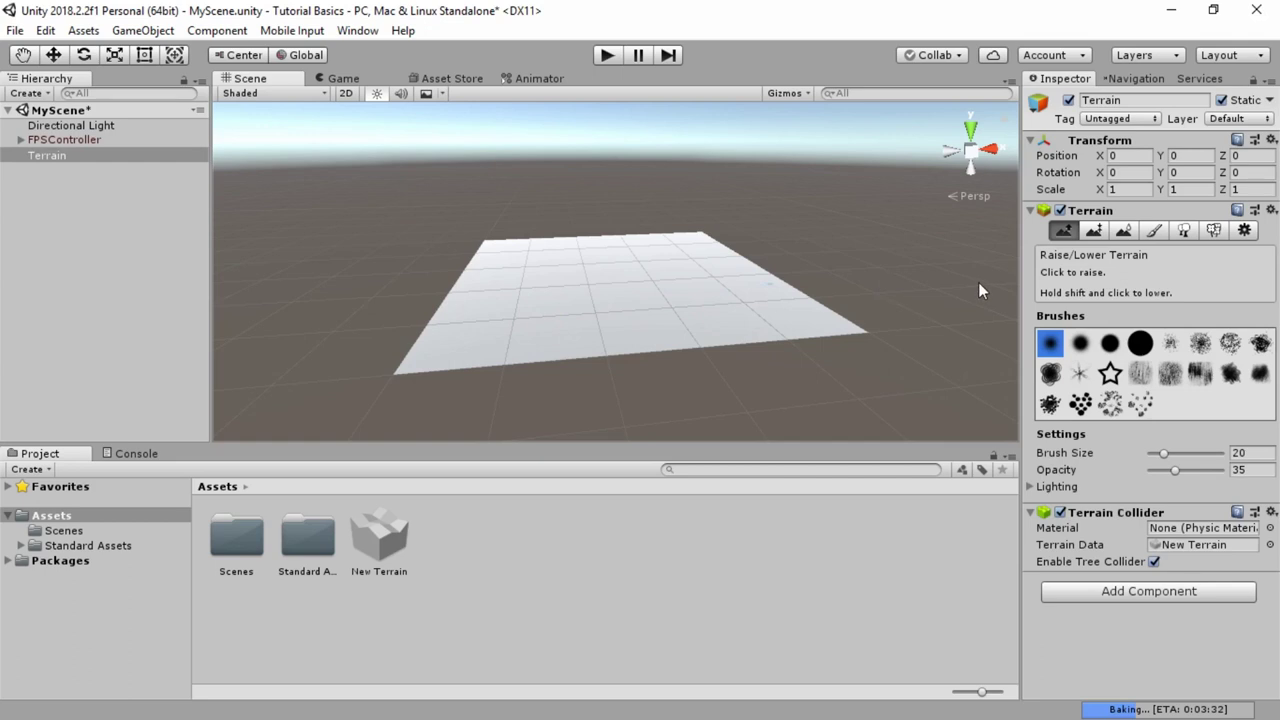
Activate the terrain's Paint Texture tool and start adding a new terrain texture.
left_click(1152, 230)
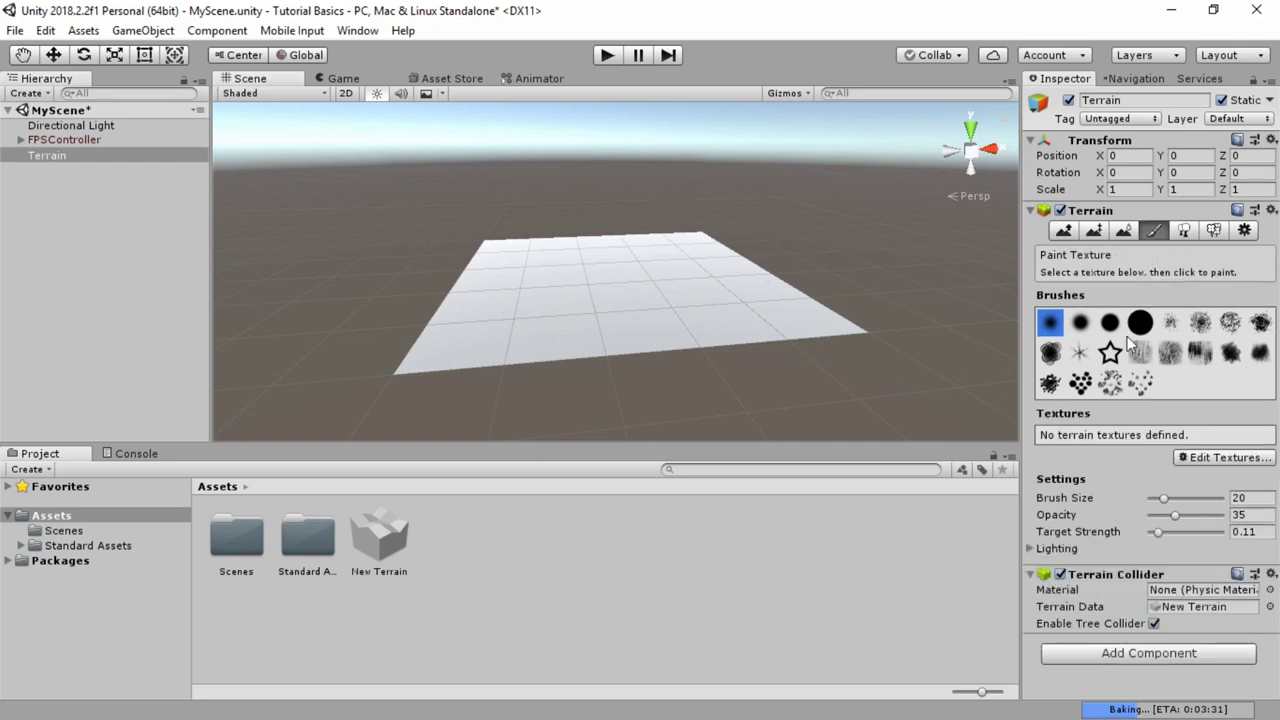
left_click(1193, 458)
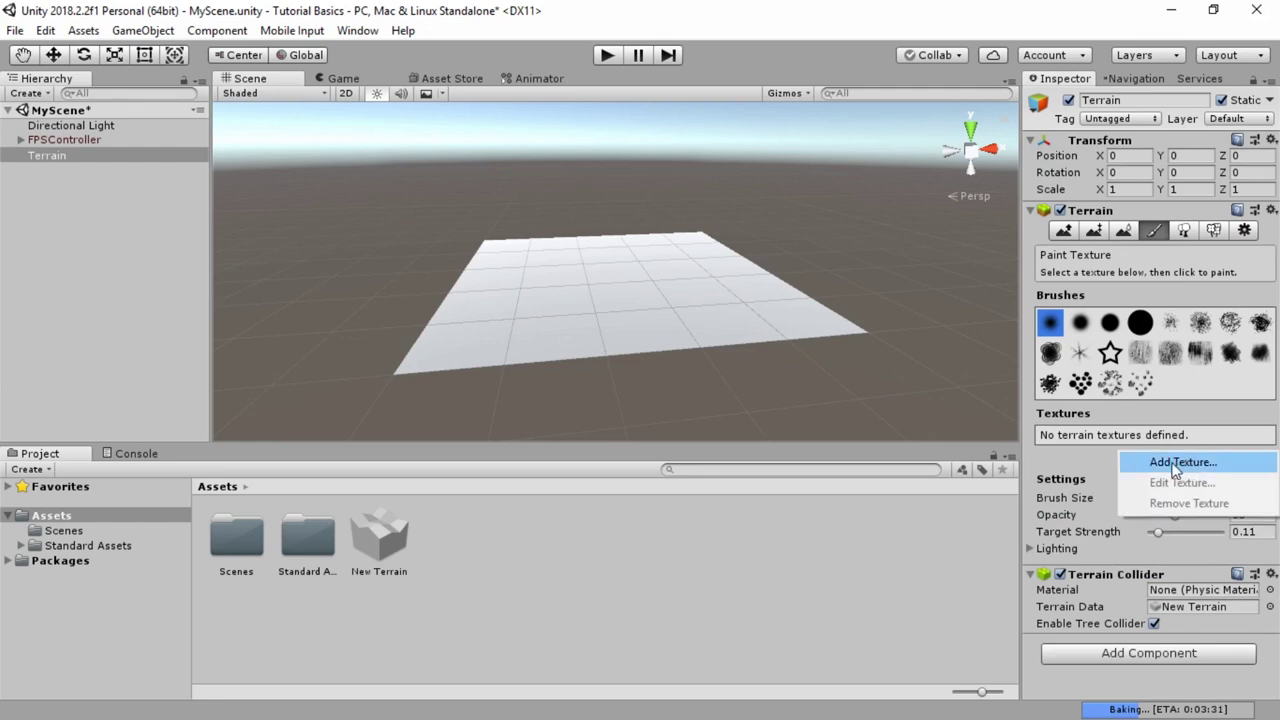
left_click(1180, 462)
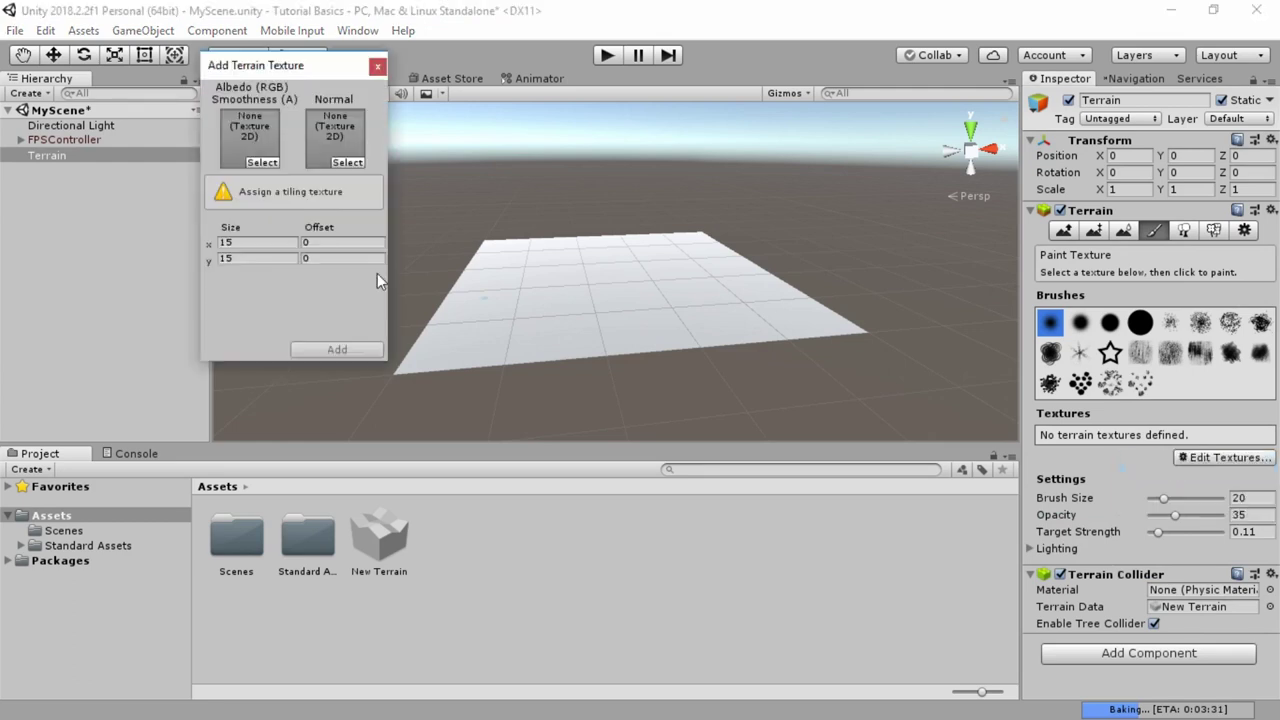
Search the textures for "g", compare the grass ones, and assign GrassRockyAlbedo as the new texture's albedo.
left_click(266, 162)
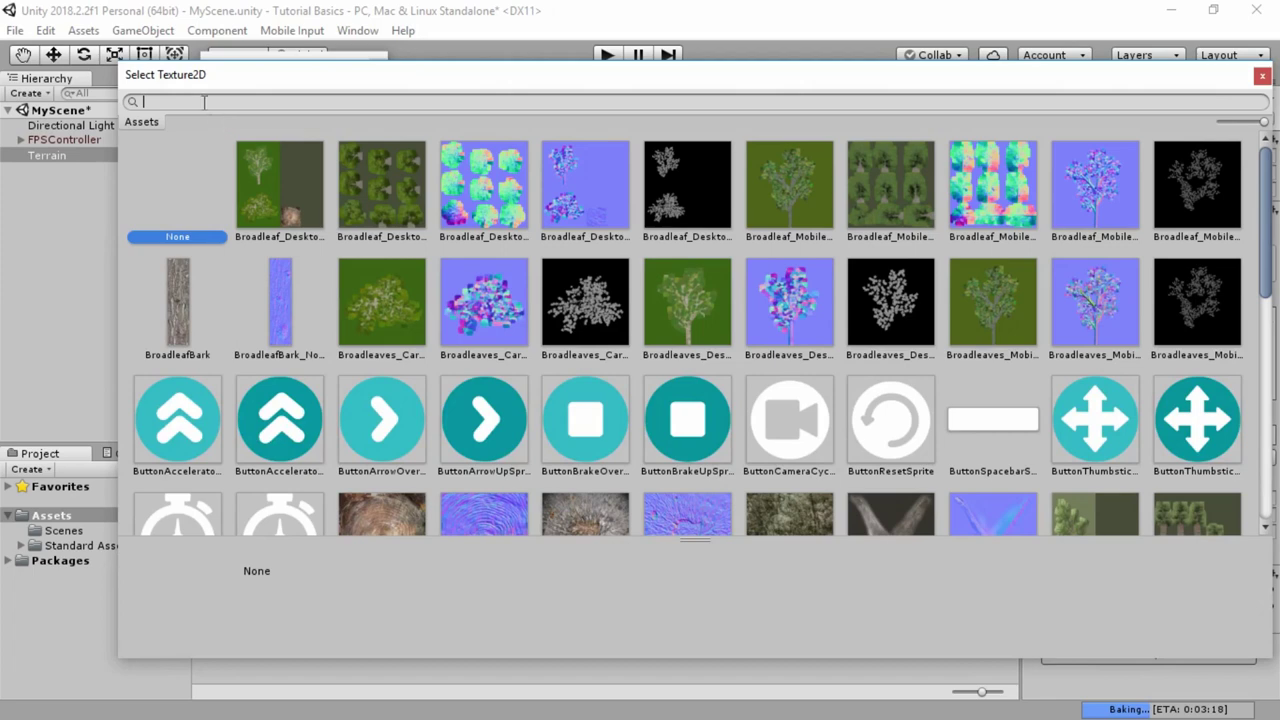
type("g")
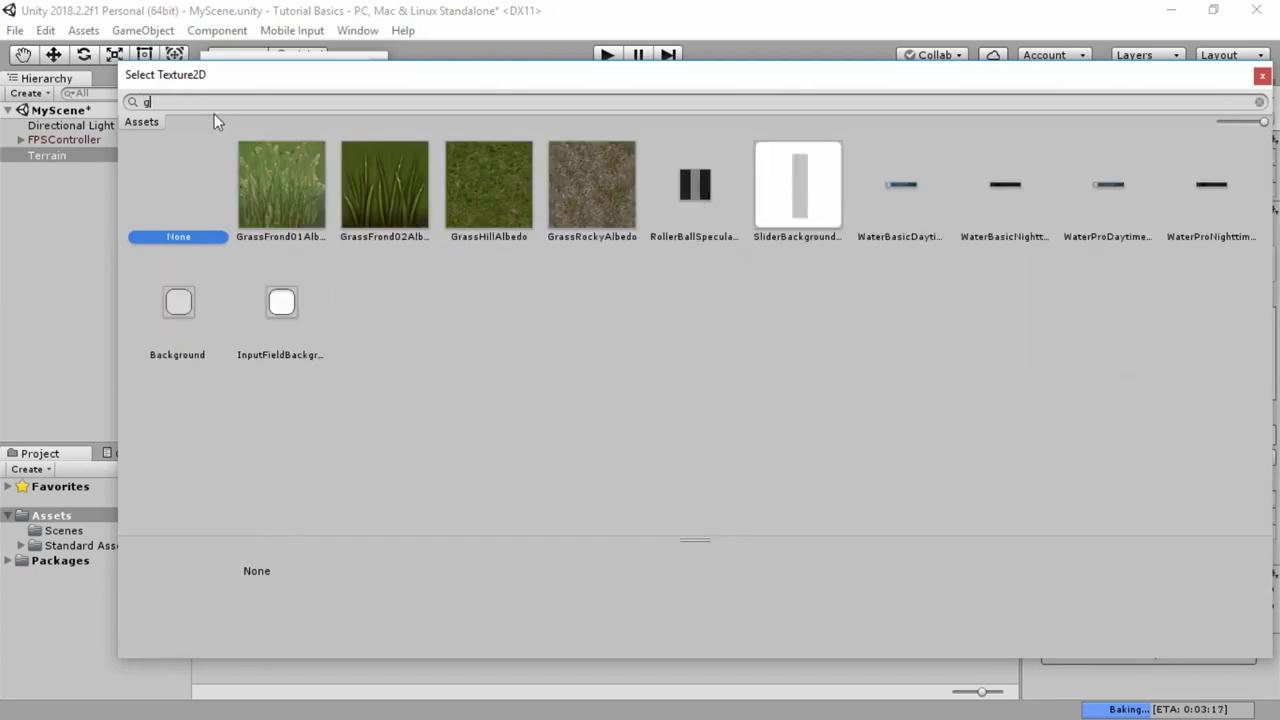
left_click(472, 206)
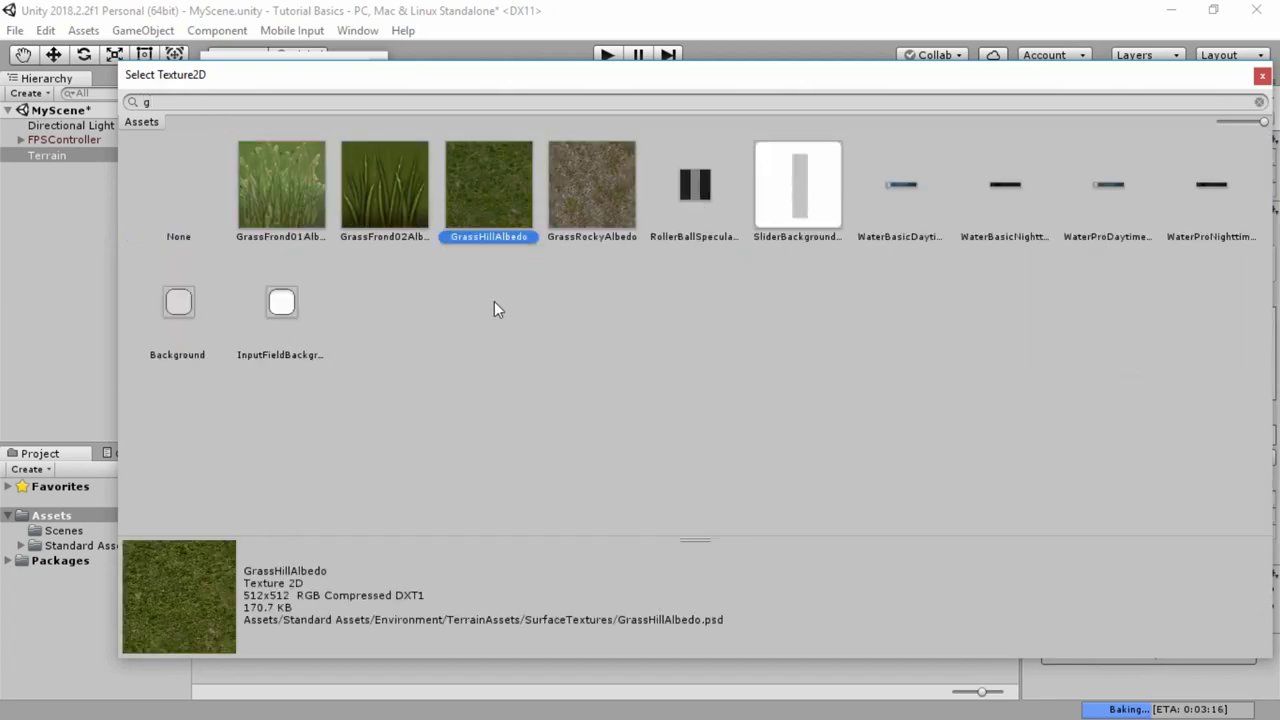
left_click(559, 199)
left_click(518, 215)
left_click(575, 209)
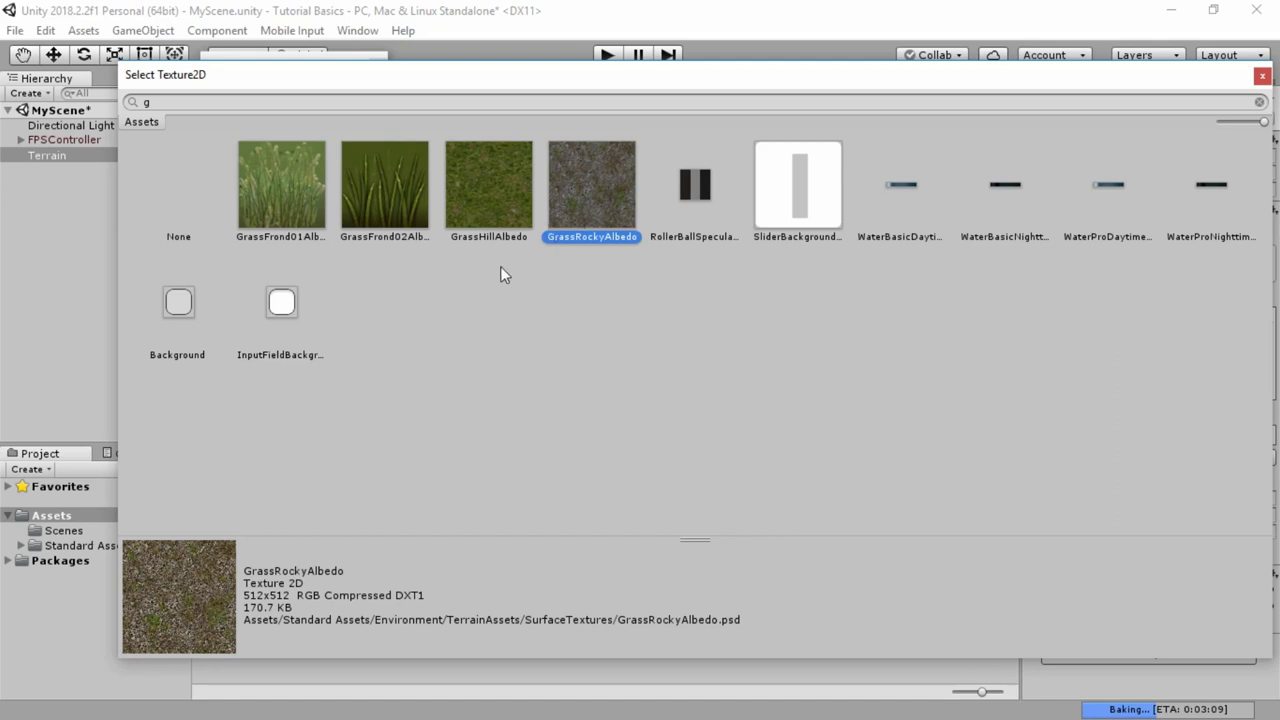
left_click(1260, 78)
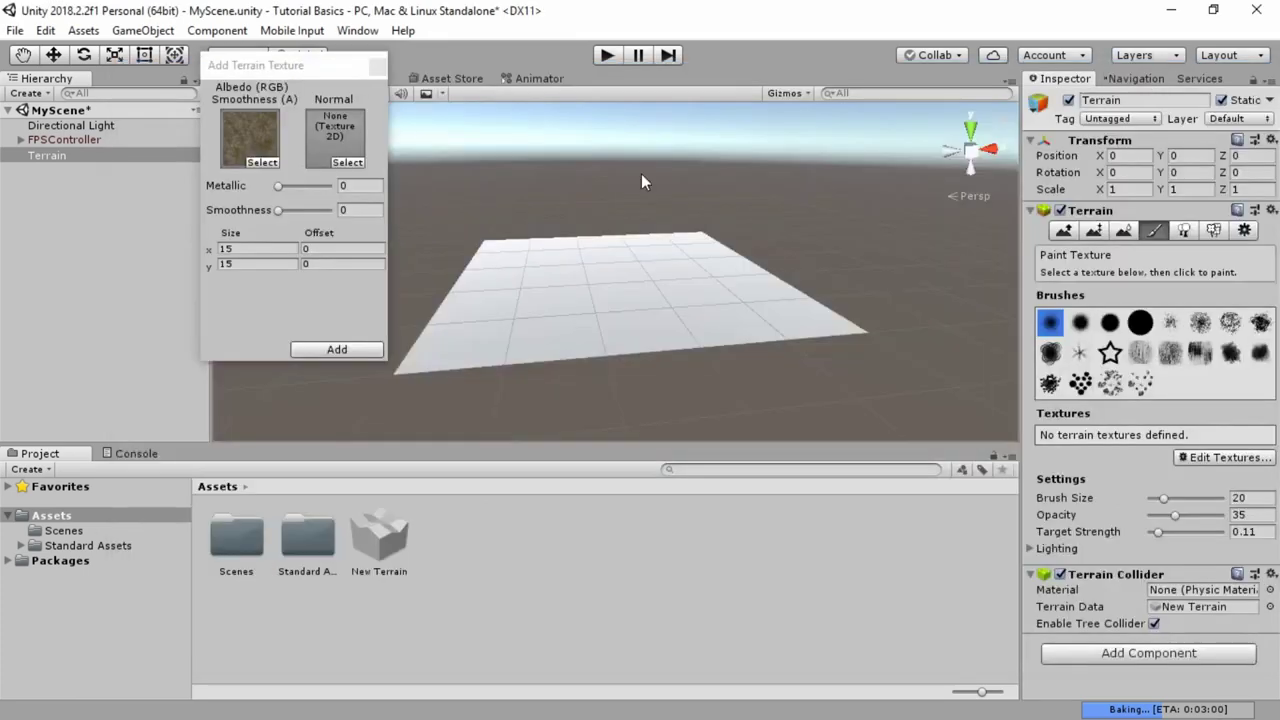
Search the albedo textures for "gra" and assign GrassHillAlbedo to the new terrain texture.
left_click(256, 162)
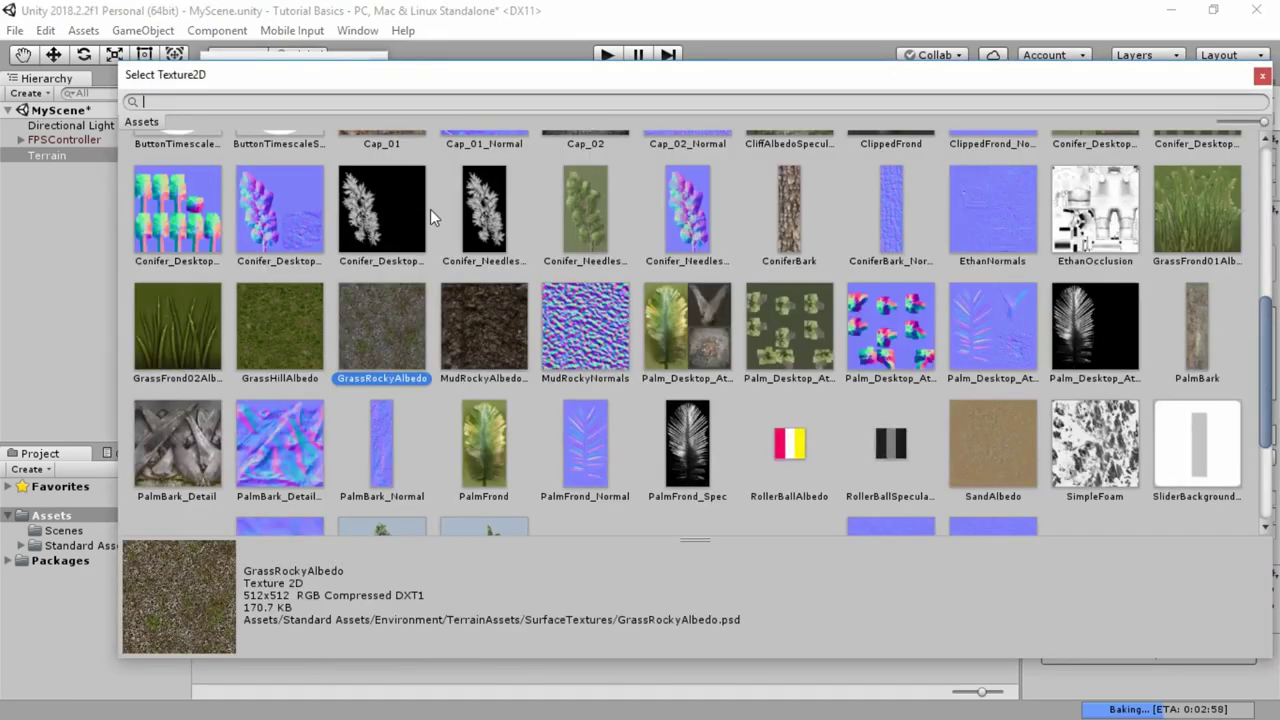
type("gra")
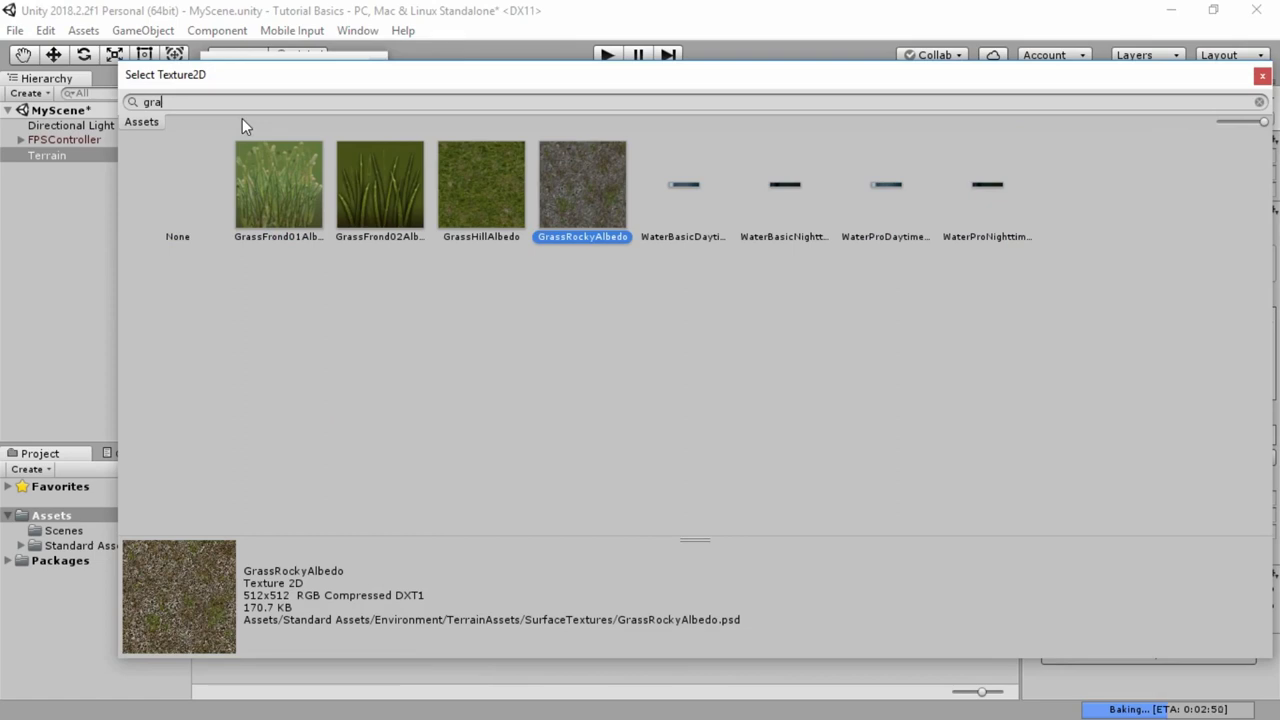
left_click(474, 205)
left_click(556, 204)
left_click(507, 206)
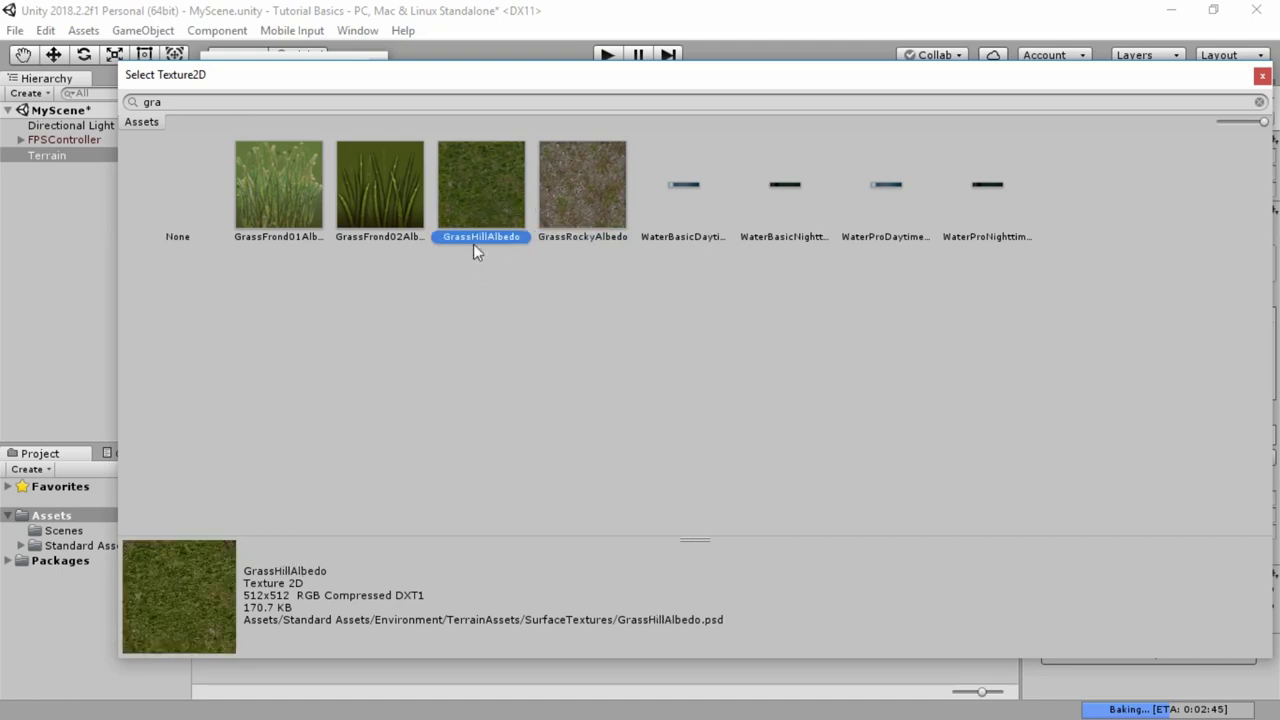
left_click(1262, 75)
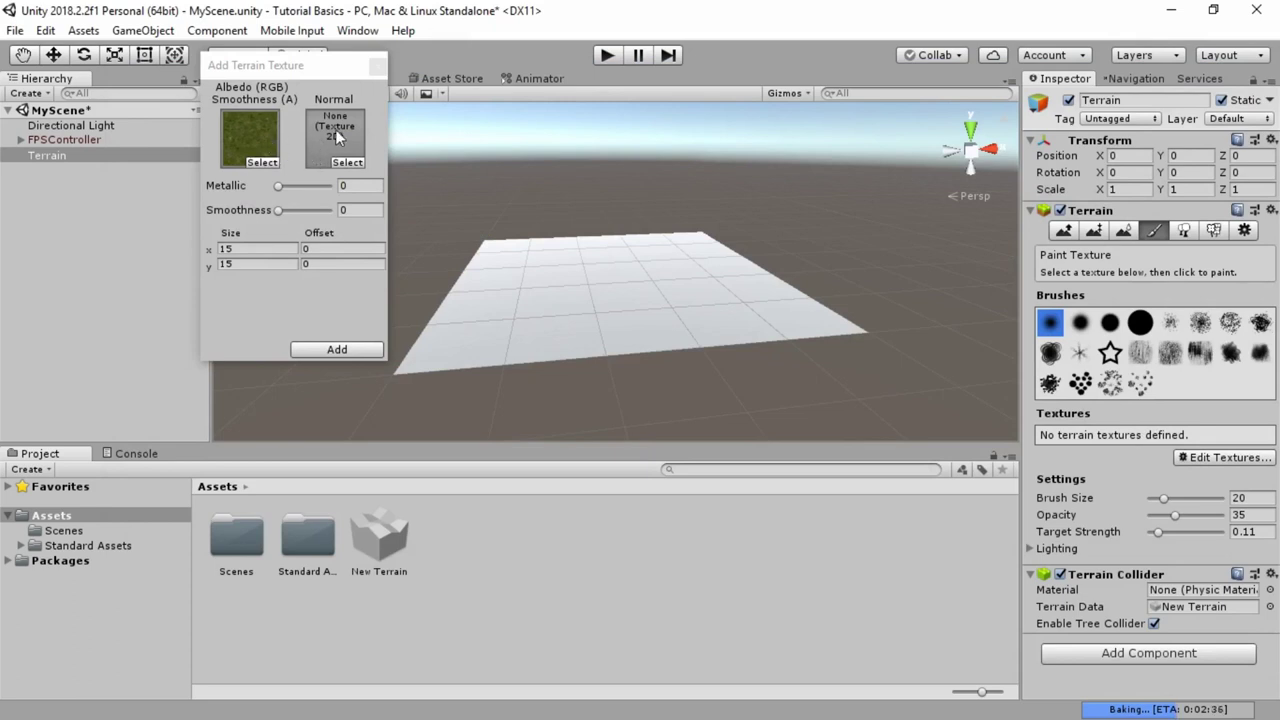
Leave the normal map unassigned, set the smoothness to 0.41, and add the grass texture to the terrain.
left_click(348, 162)
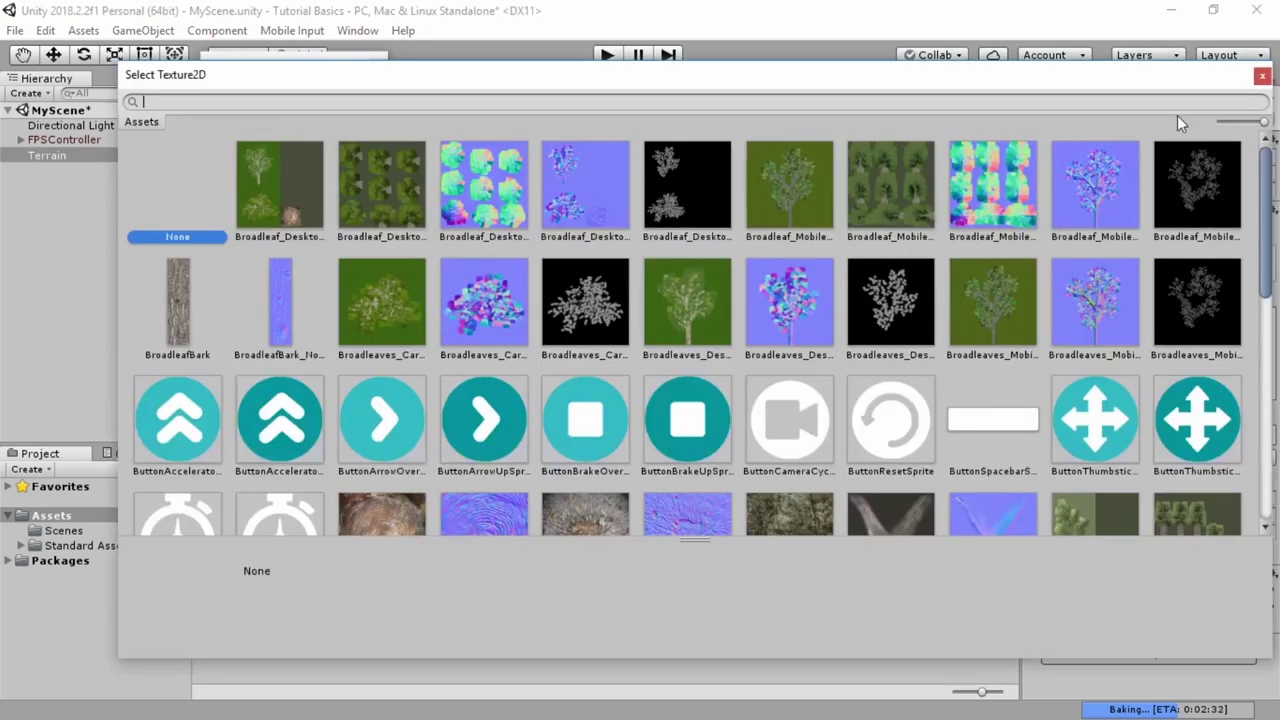
left_click(1262, 76)
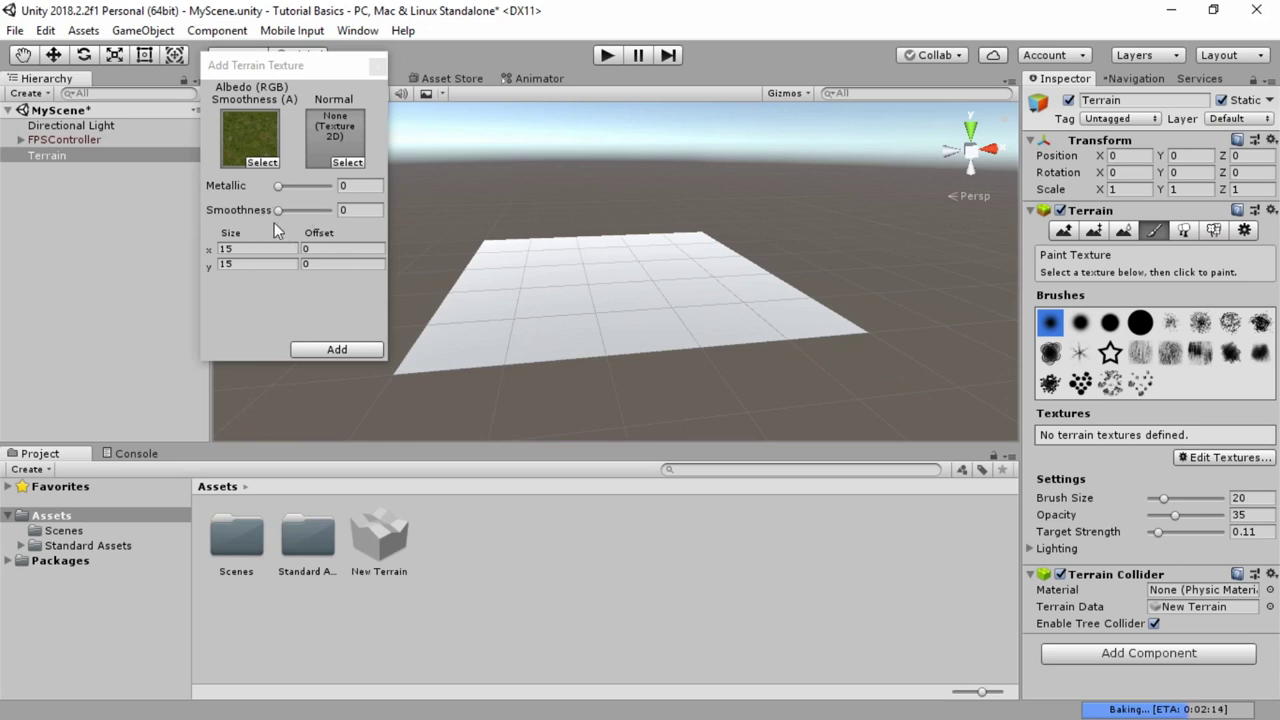
left_click(257, 249)
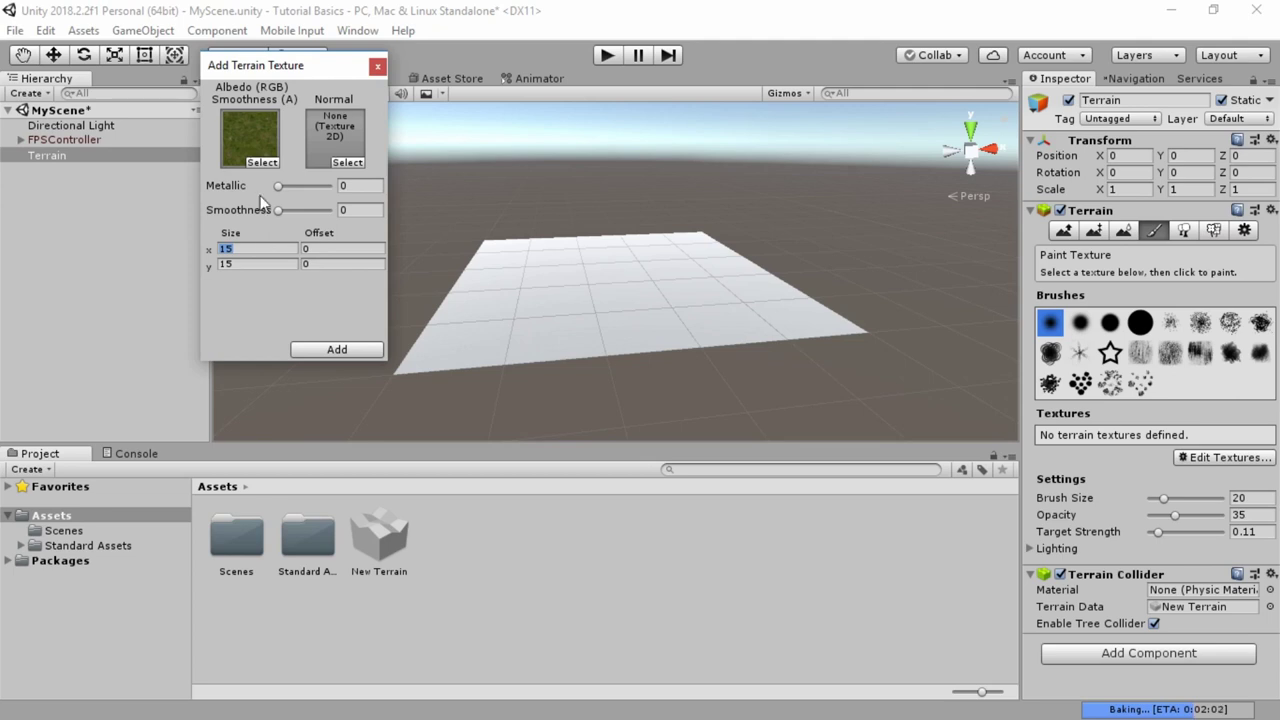
left_click_drag(280, 186, 299, 208)
left_click(335, 350)
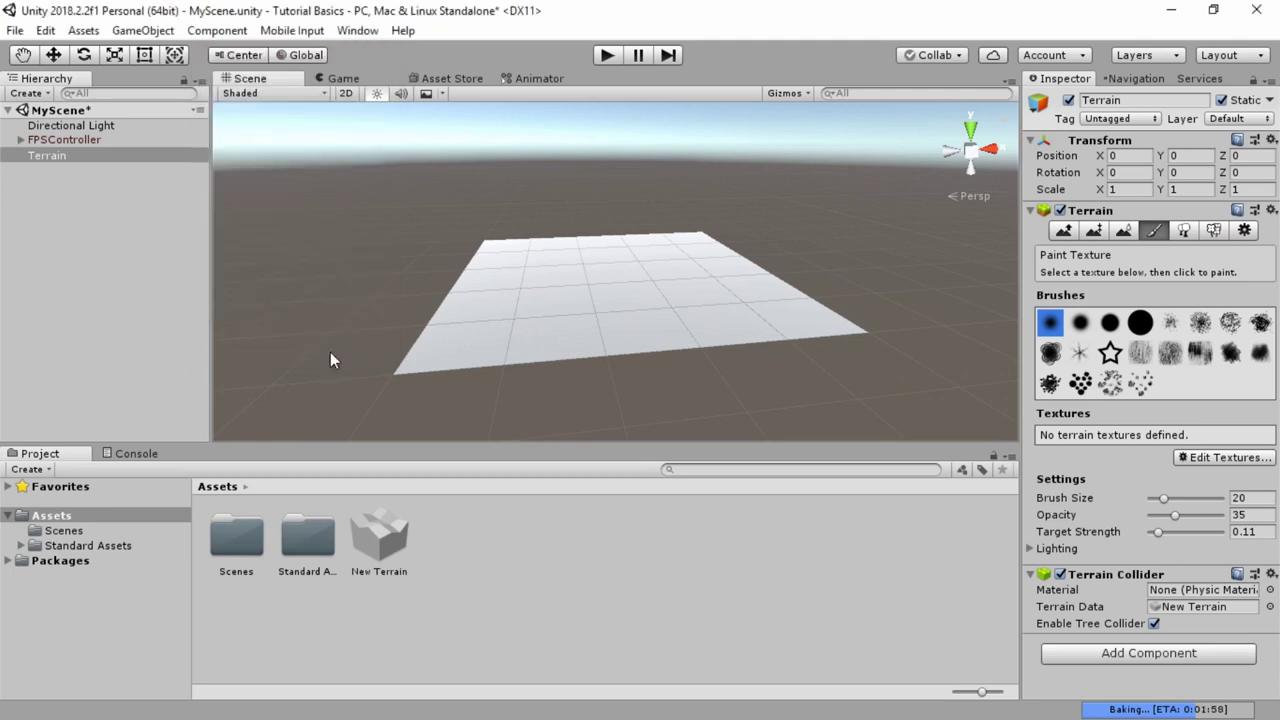
Inspect the grass-covered terrain up close in the Scene view and from the camera in the Game view.
scroll(514, 363, "up", 8)
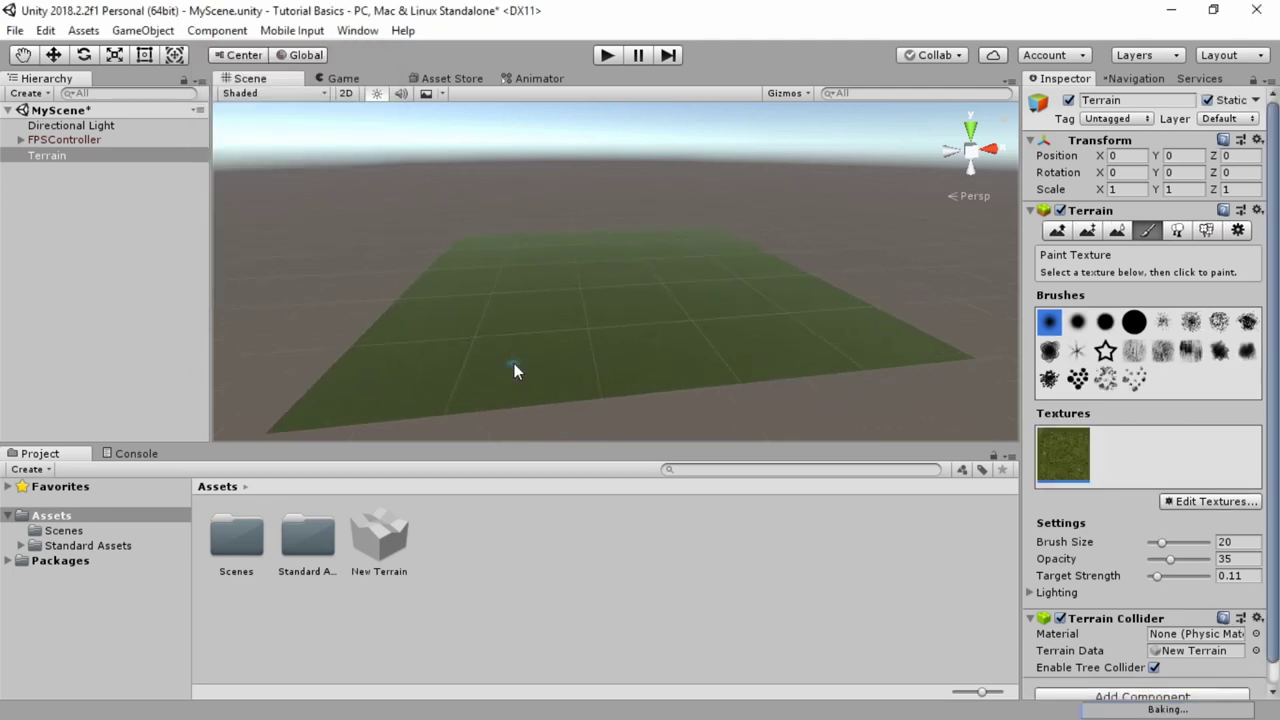
left_click_drag(489, 294, 584, 401, "alt")
mouse_move(584, 401)
right_mouse_down()
mouse_move(566, 317)
mouse_move(574, 237)
mouse_move(563, 374)
mouse_move(536, 348)
right_mouse_up()
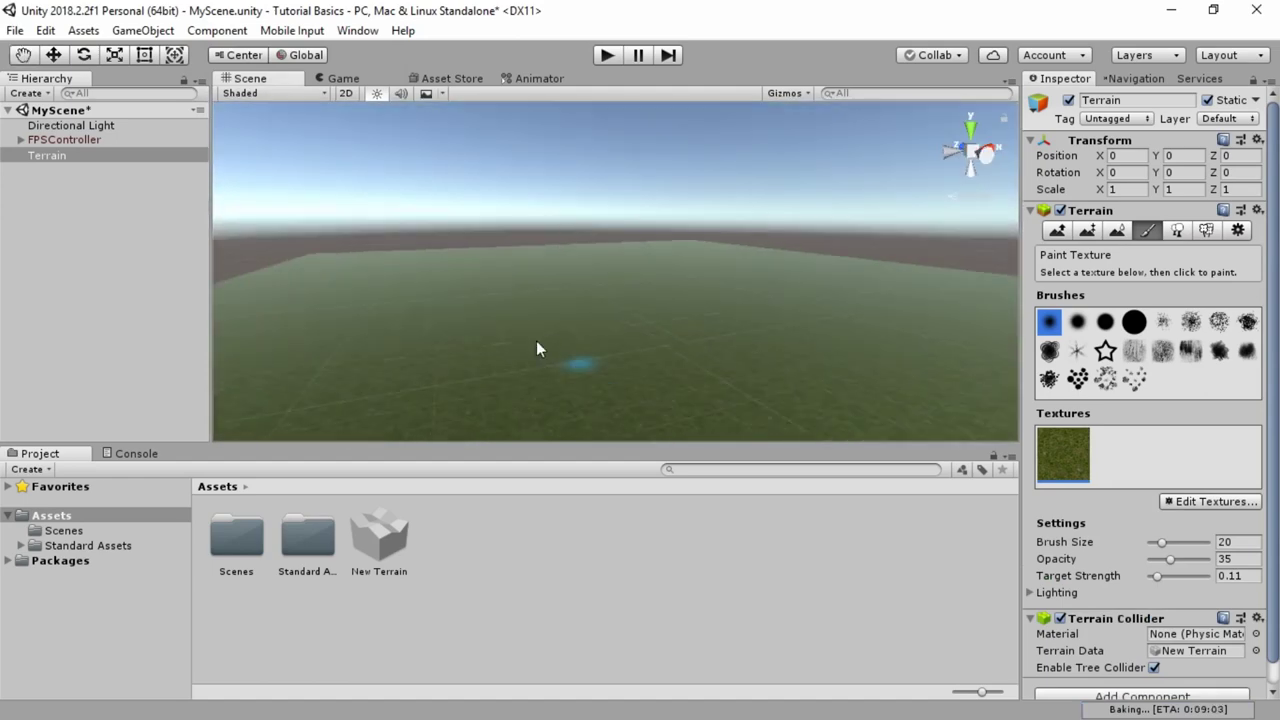
left_click(349, 80)
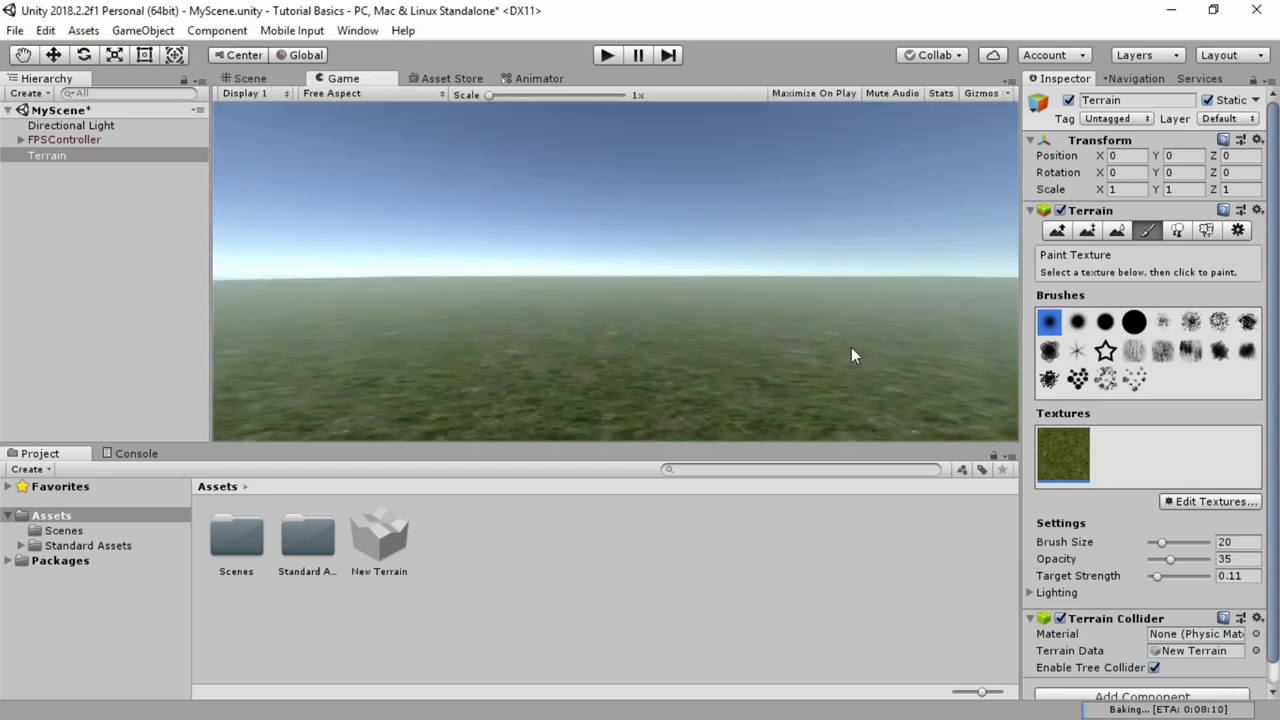
left_click(250, 79)
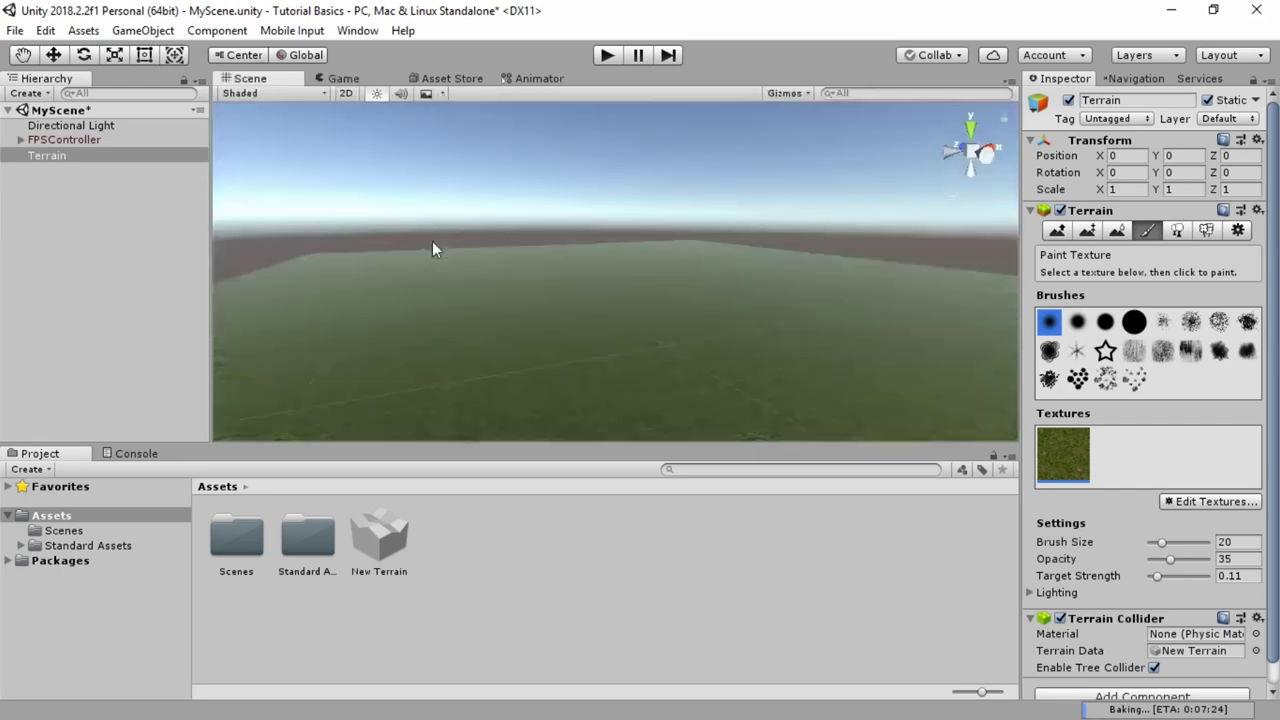
Edit the grass texture with metallic 0 and smoothness 1, apply it, and check the terrain in the Game view.
left_click(1207, 502)
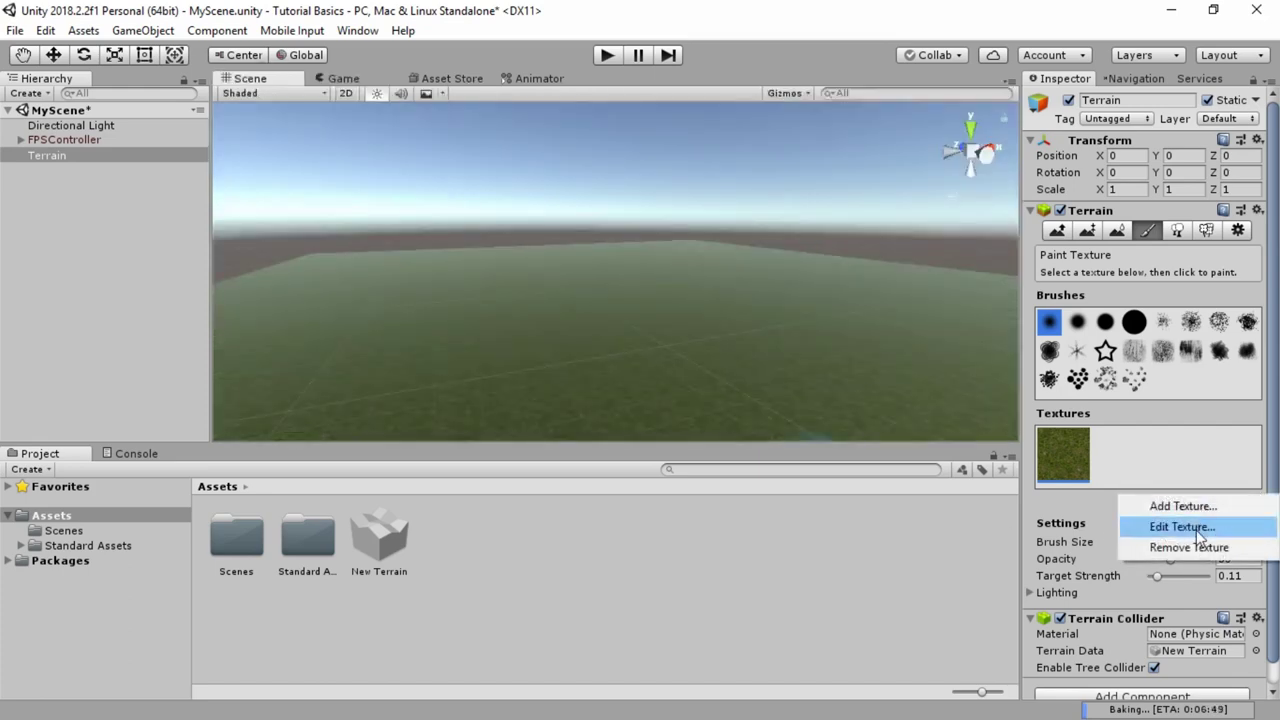
left_click(1177, 527)
mouse_move(277, 187)
left_mouse_down()
mouse_move(257, 186)
mouse_move(321, 189)
mouse_move(233, 182)
mouse_move(357, 197)
mouse_move(229, 192)
mouse_move(394, 193)
mouse_move(251, 190)
mouse_move(262, 193)
left_mouse_up()
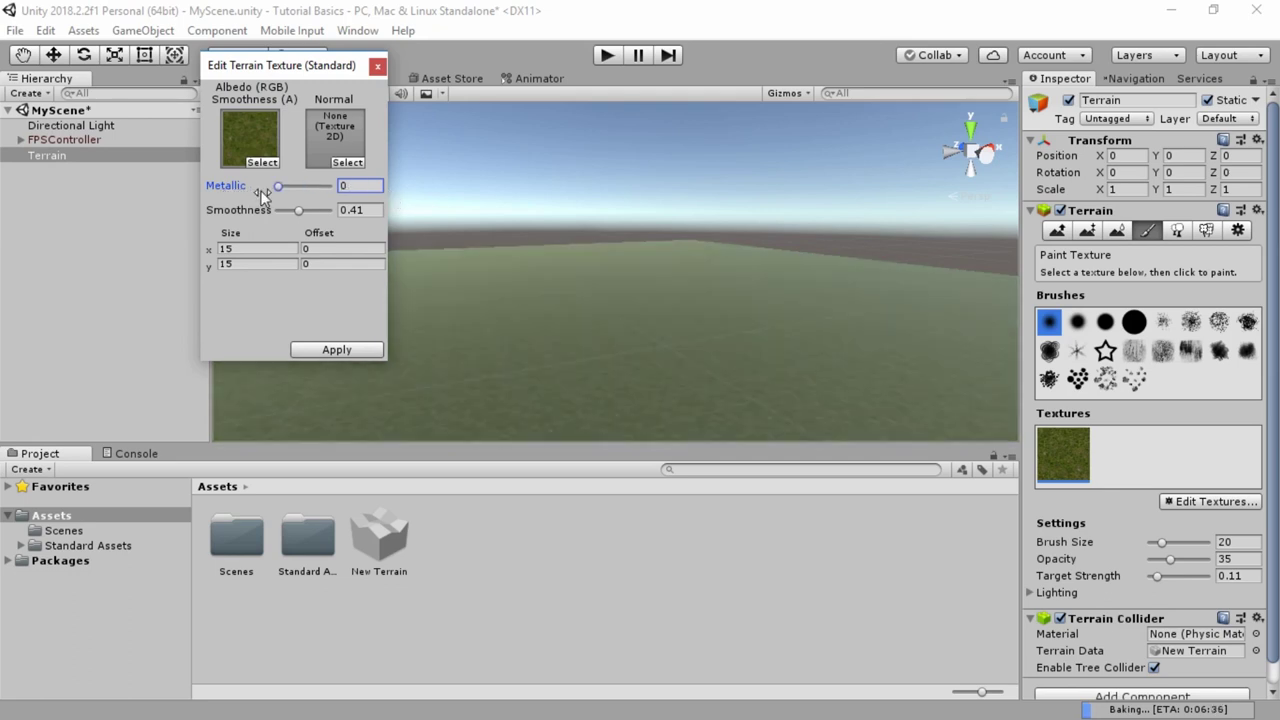
left_click(324, 211)
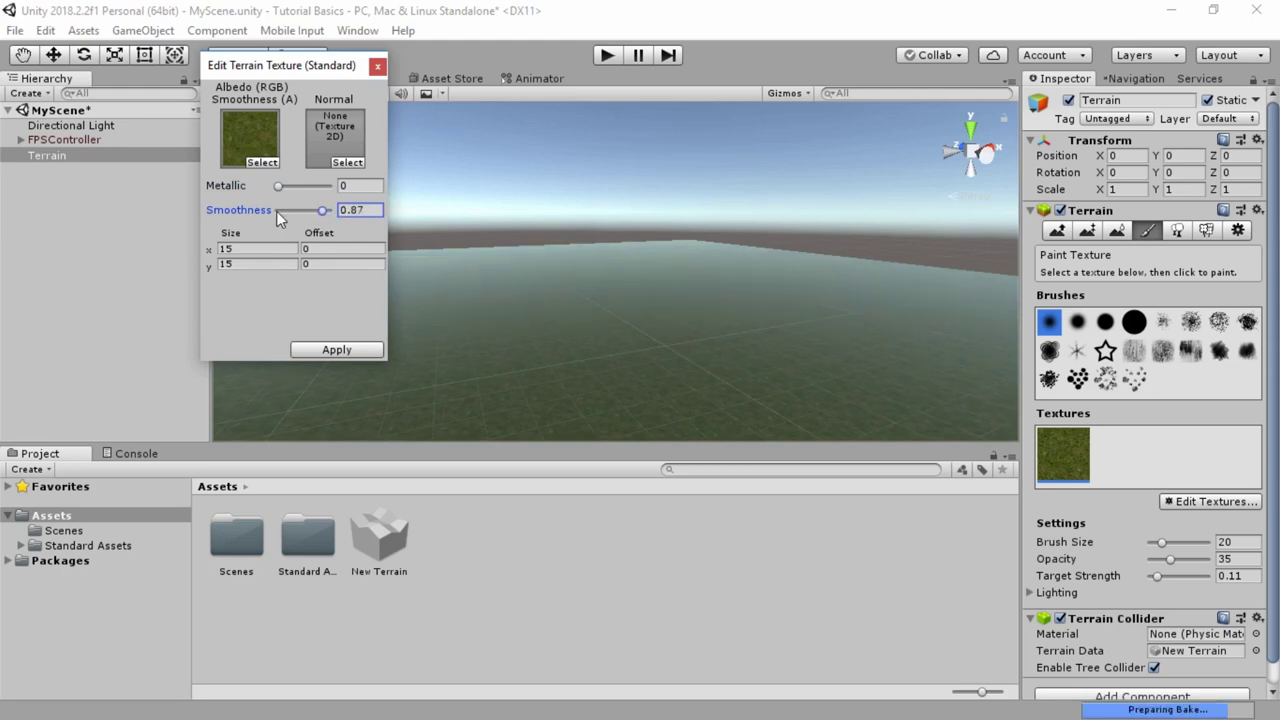
left_click_drag(322, 211, 346, 212)
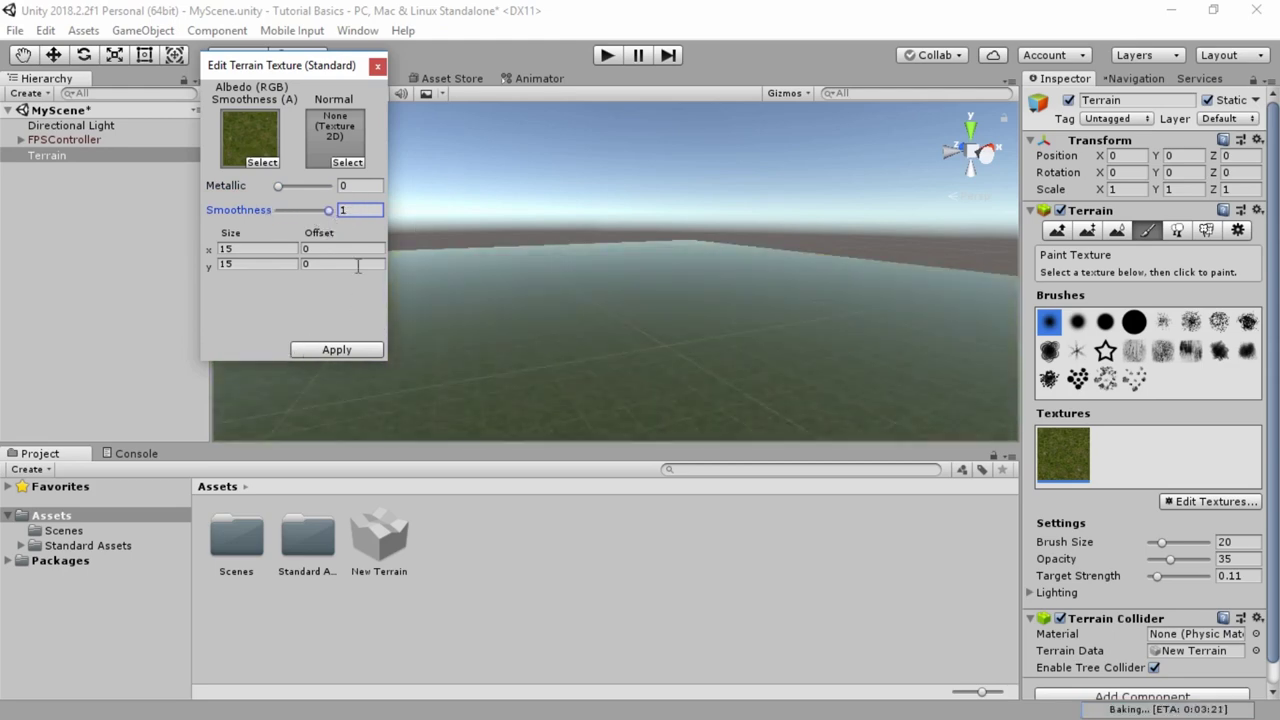
left_click(333, 349)
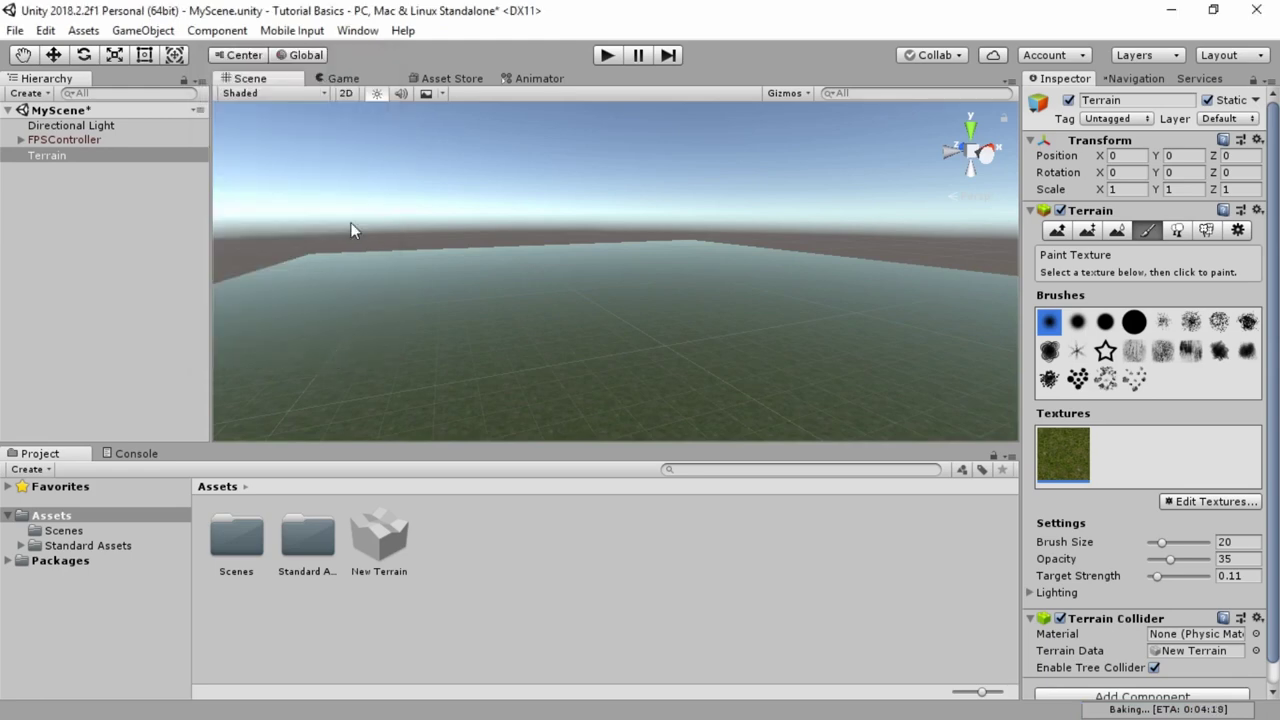
left_click(340, 79)
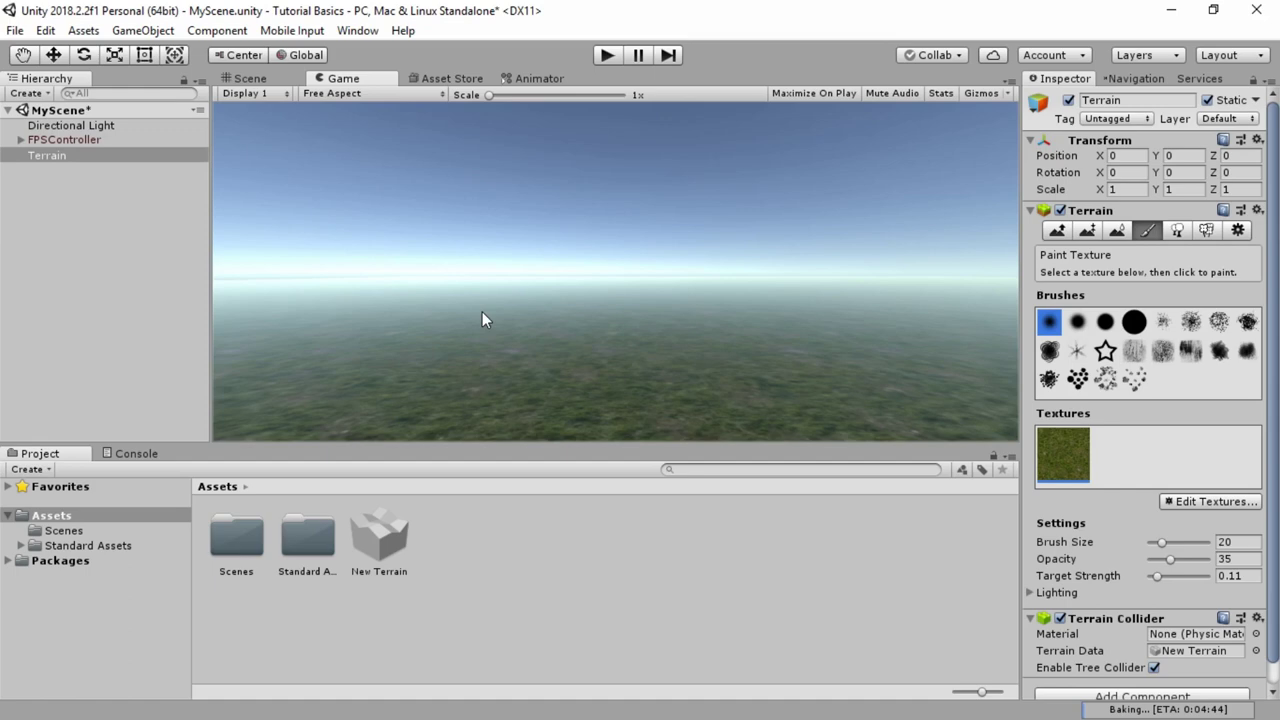
left_click(262, 79)
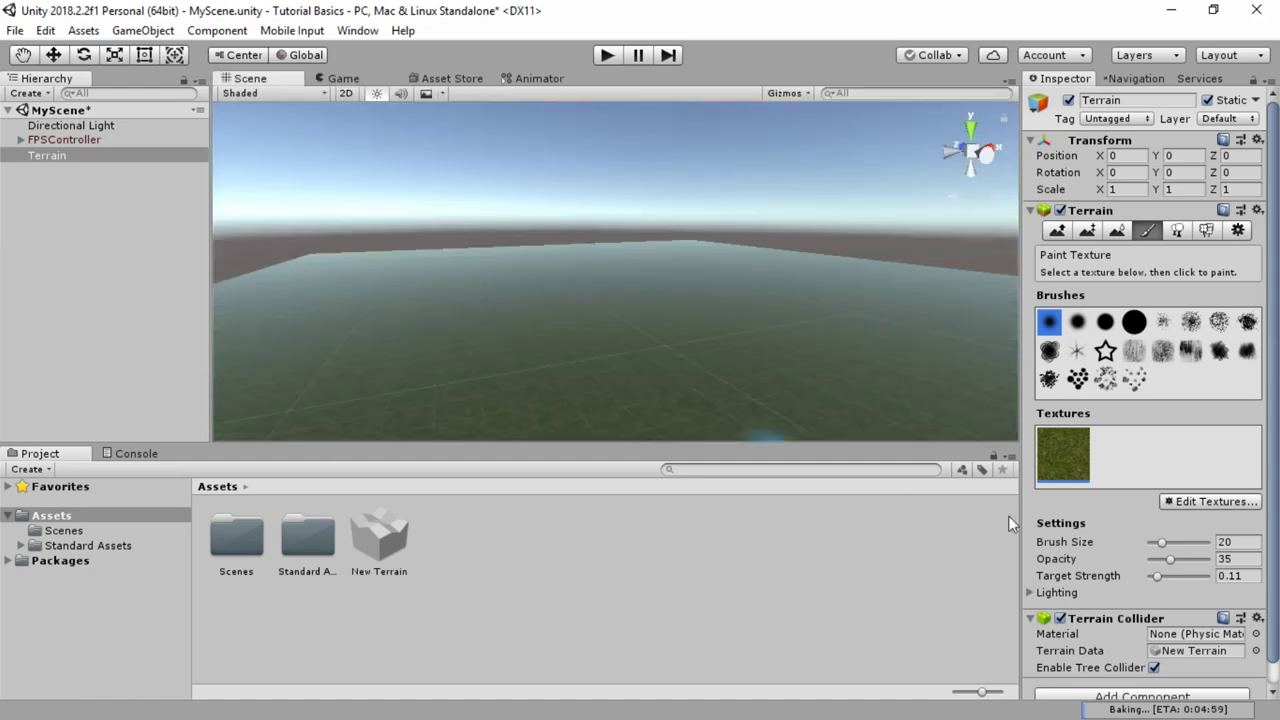
Edit the grass terrain texture to a smoothness of 0 and apply the change.
left_click(1200, 501)
left_click(1180, 526)
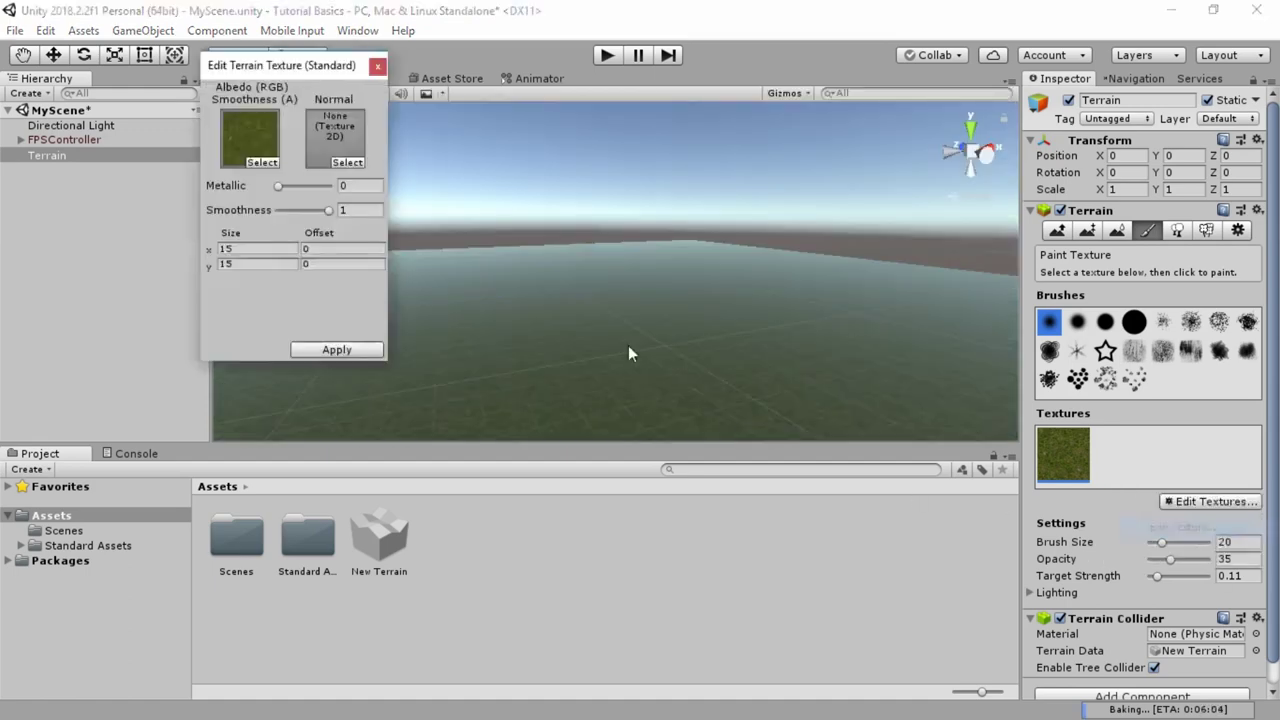
left_click(283, 211)
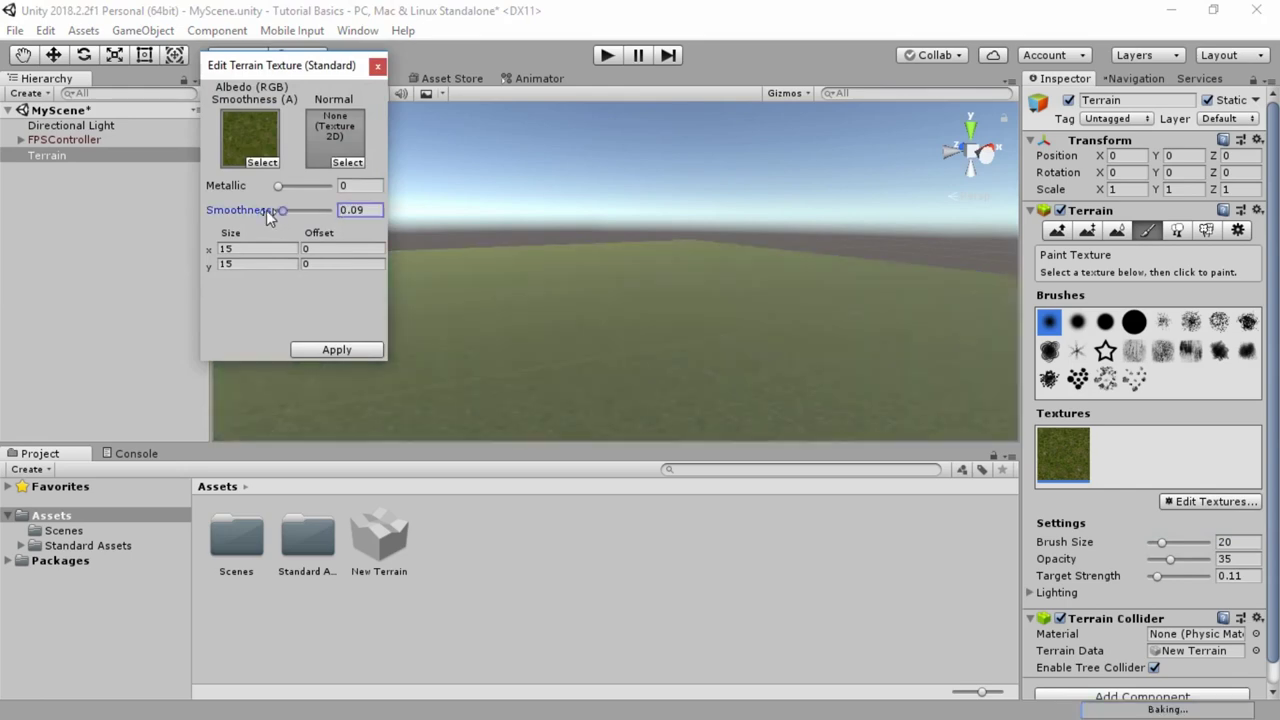
left_click(277, 210)
left_click(346, 349)
left_click(339, 351)
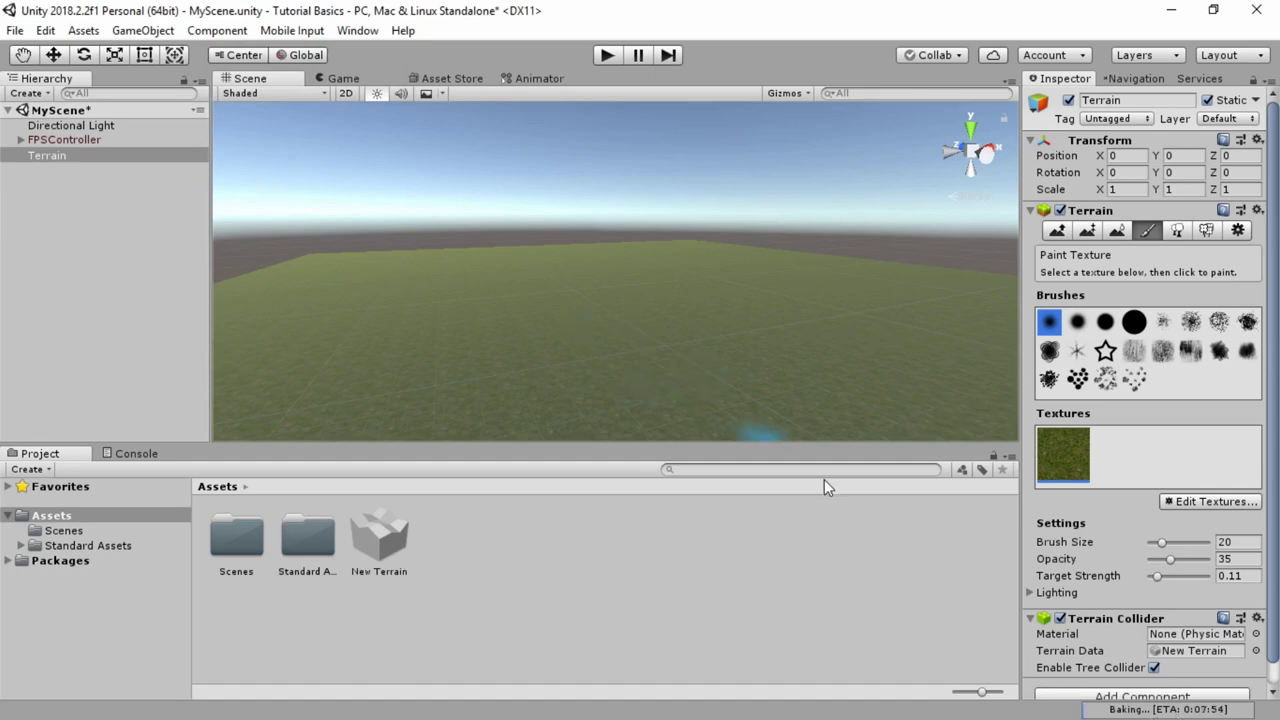
Inspect the grass texture on the terrain up close and from farther away in the Scene view.
left_click_drag(611, 355, 832, 565, "alt")
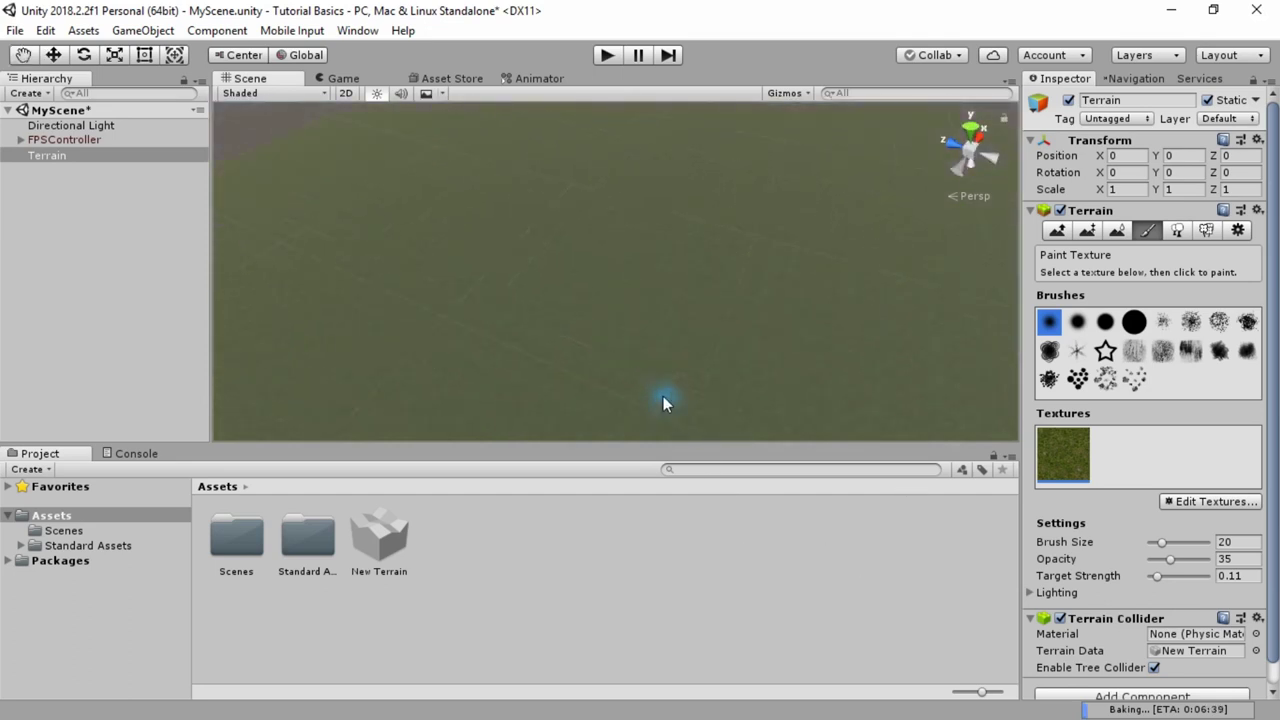
scroll(663, 396, "up", 5)
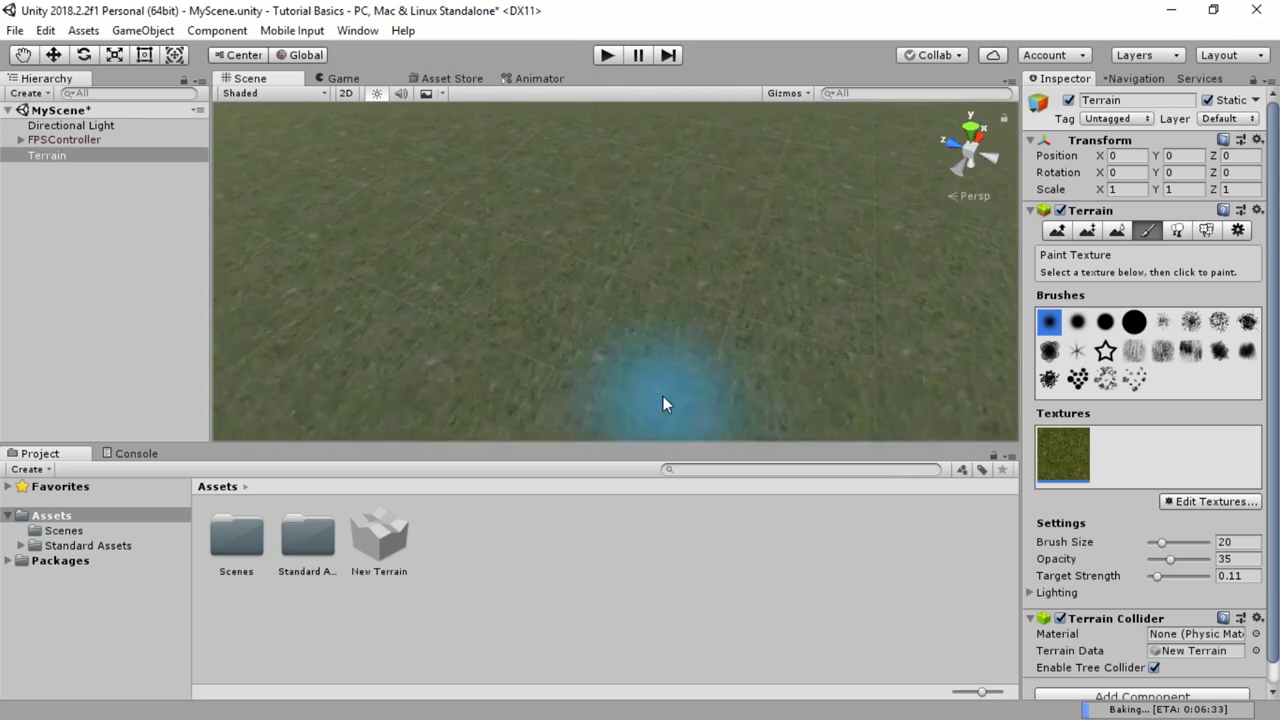
scroll(663, 396, "up", 5)
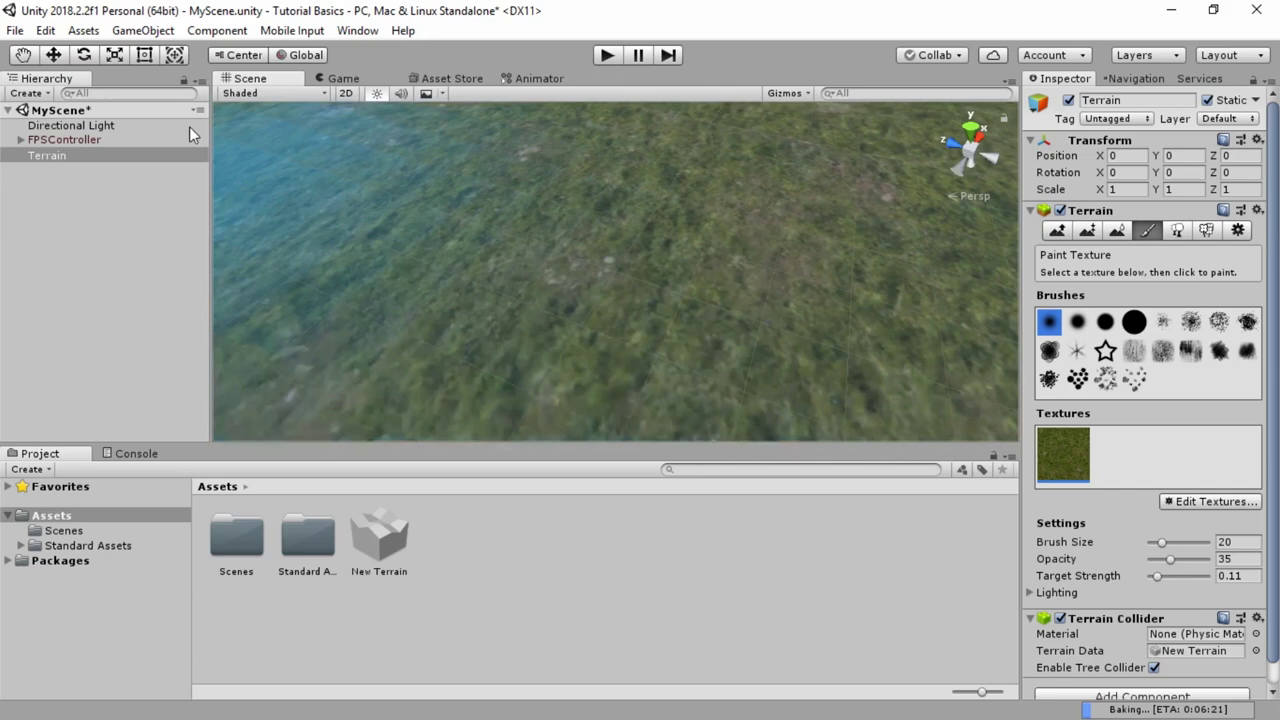
left_click(54, 58)
scroll(726, 278, "up", 5)
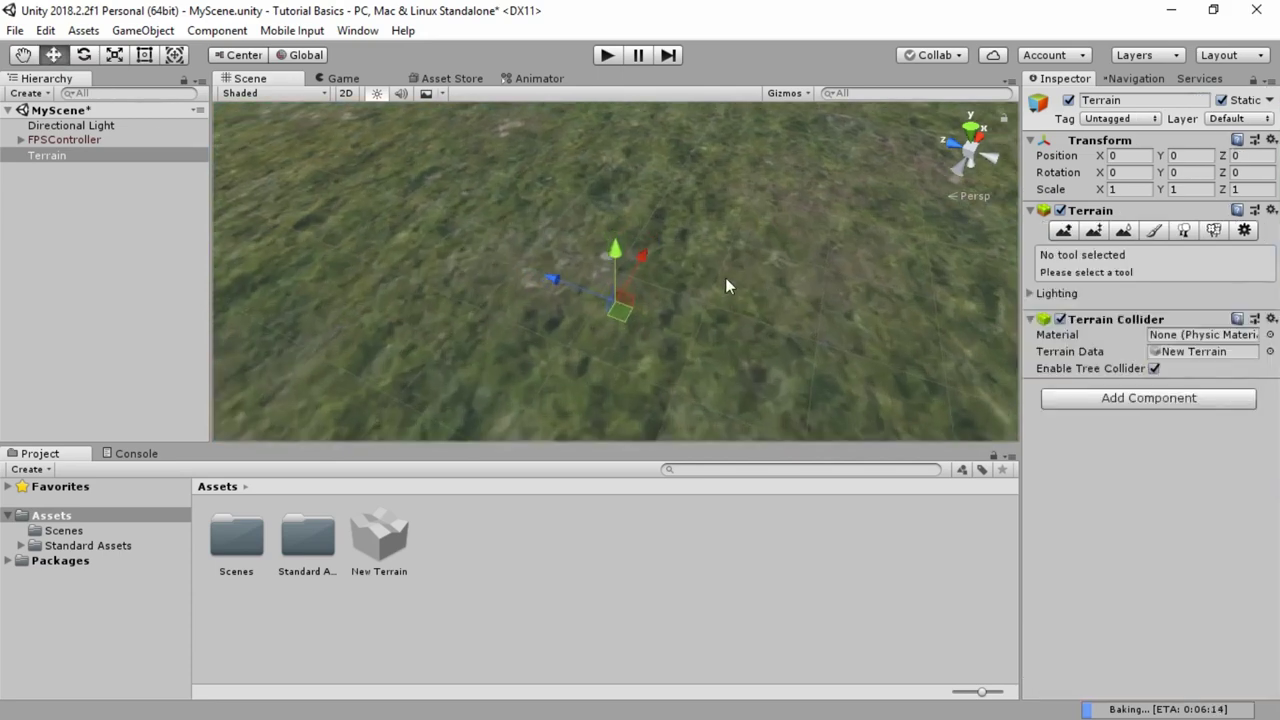
scroll(715, 283, "down", 8)
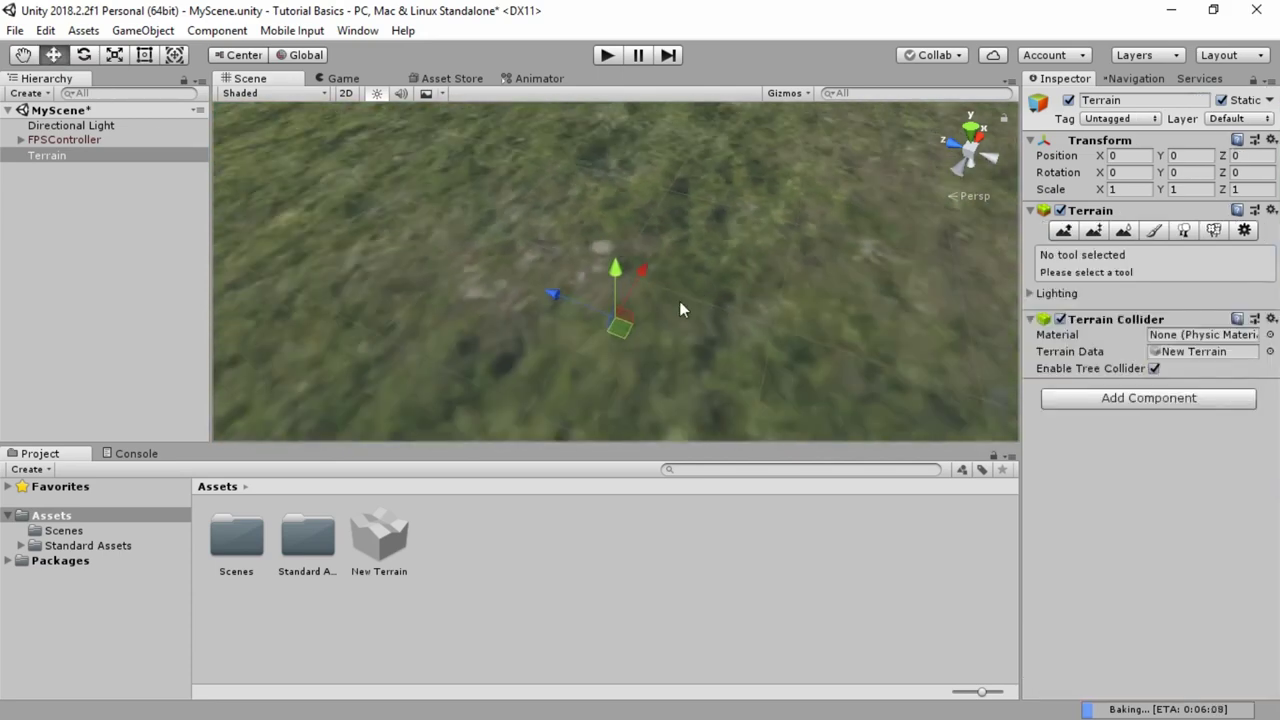
key("Down")
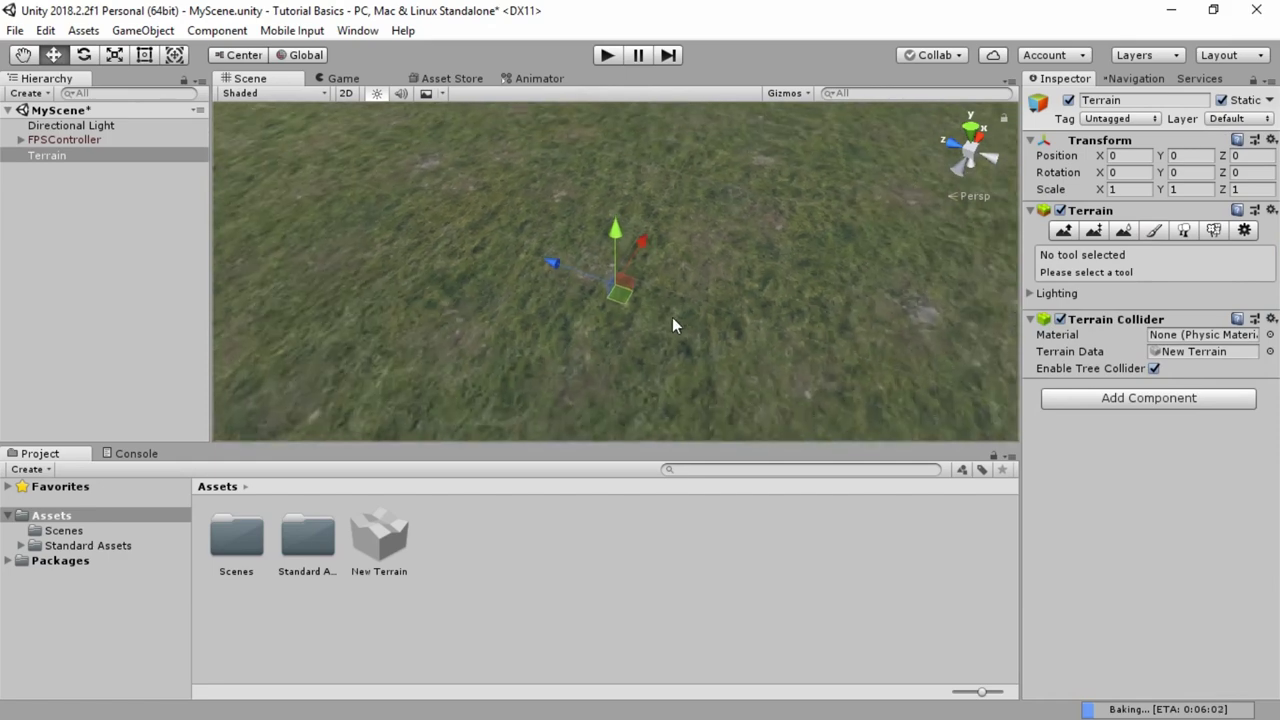
key("Down")
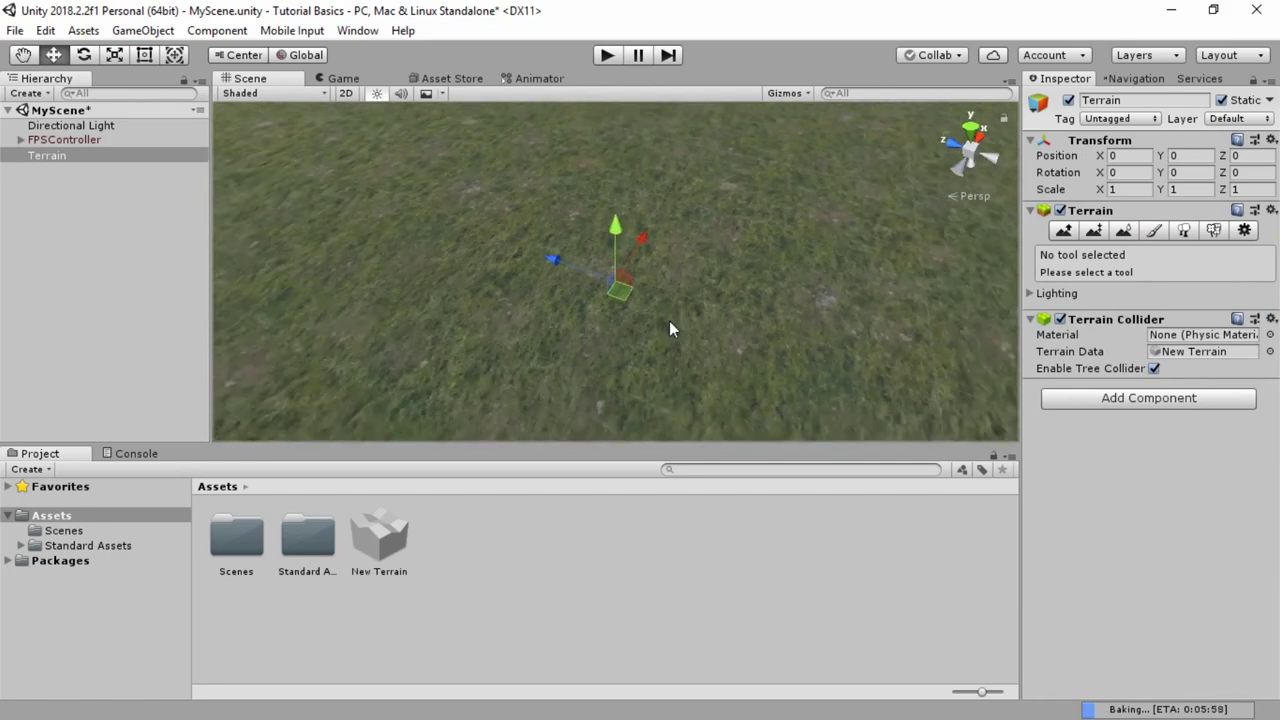
key("Down")
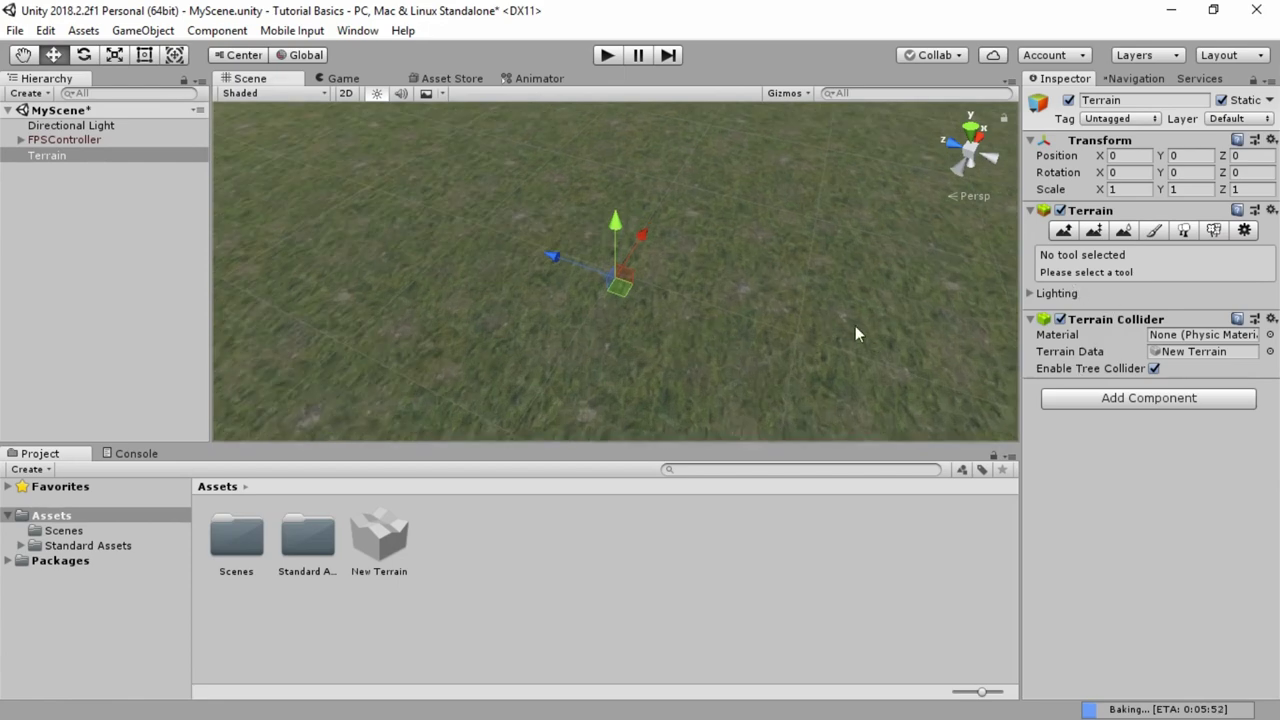
Open the grass texture for editing with the Paint Texture tool and set its size to 5 by 5.
left_click(1155, 230)
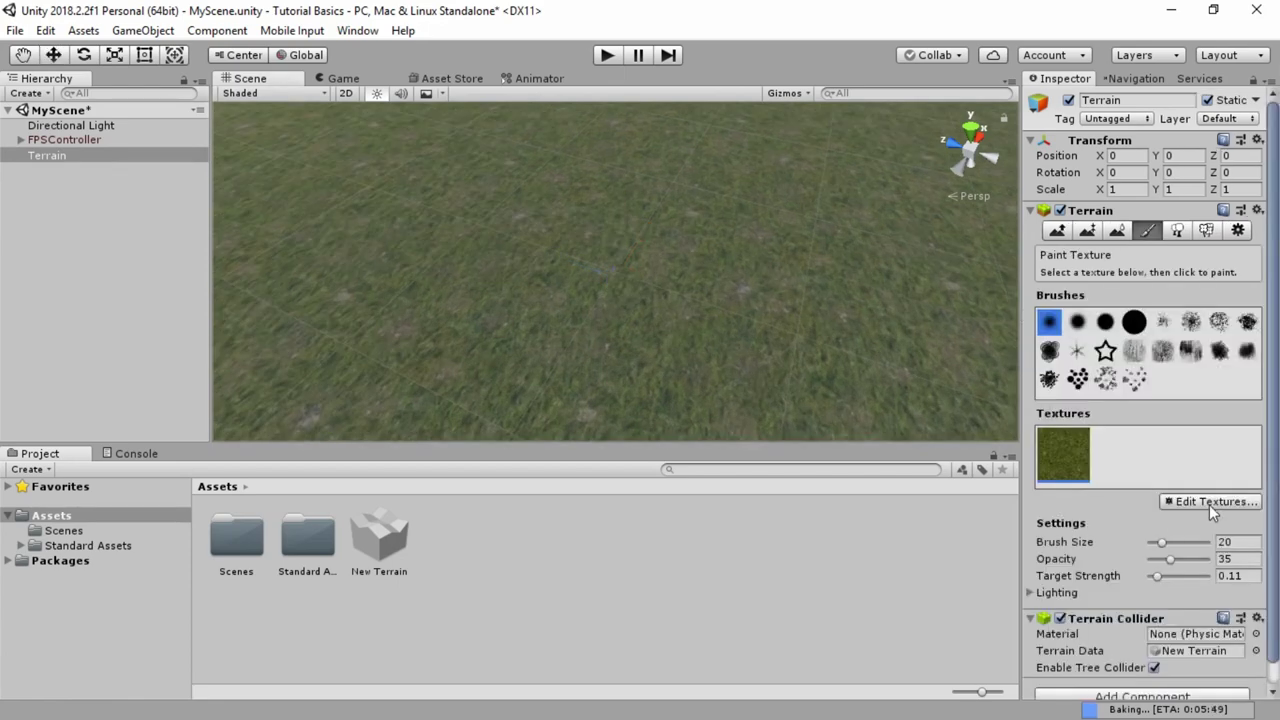
left_click(1209, 502)
left_click(1176, 527)
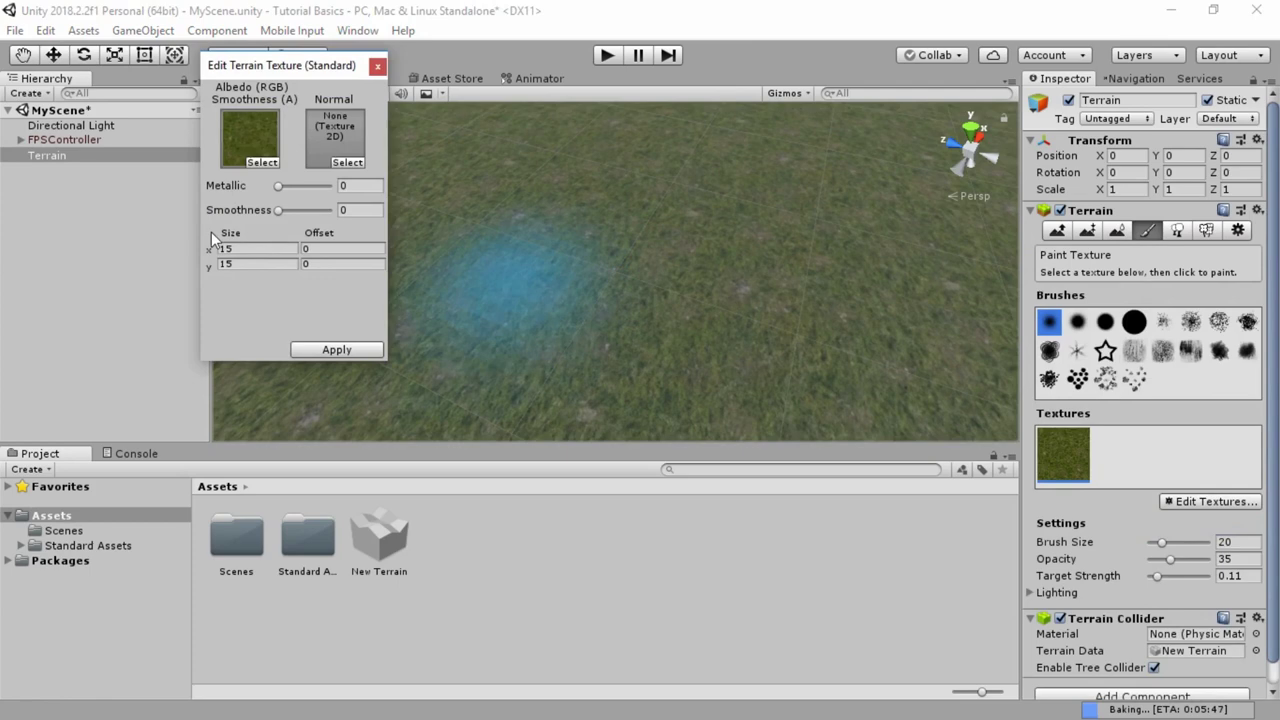
type("5")
key("Tab")
type("5")
key("Tab")
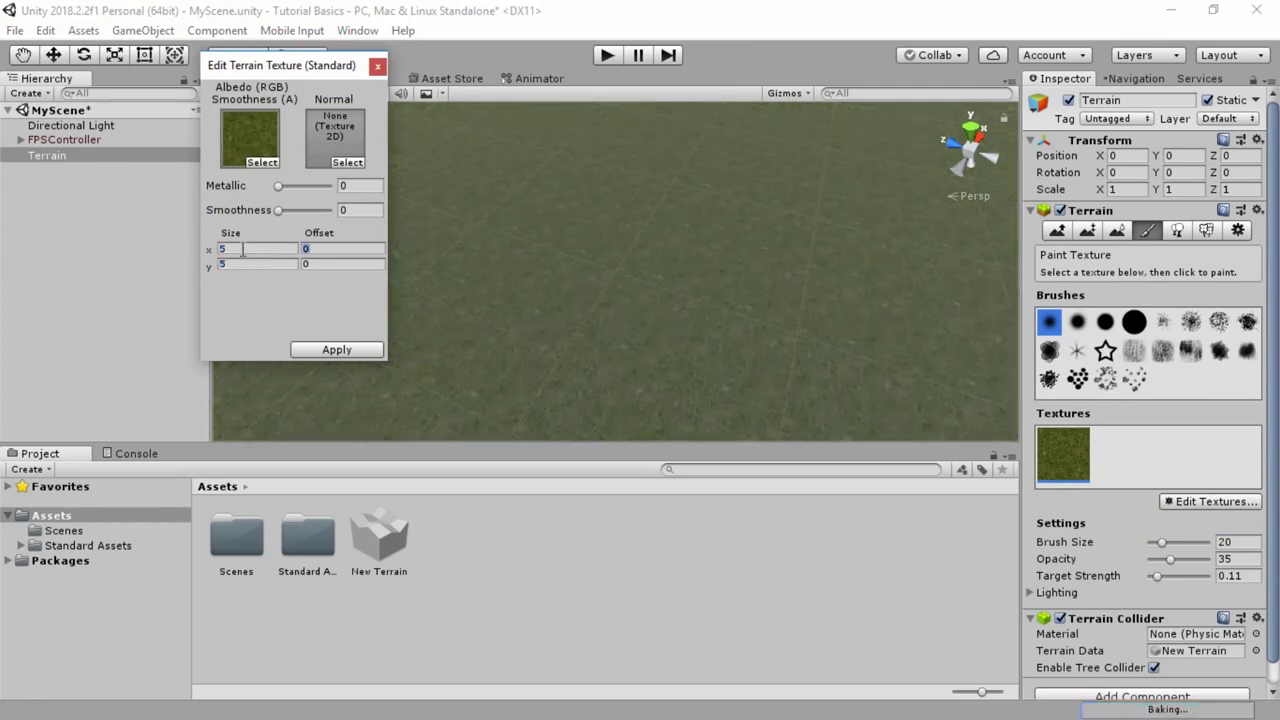
Try grass texture sizes of 0 by 0 and 10 by 10 to compare the tiling.
left_click(242, 250)
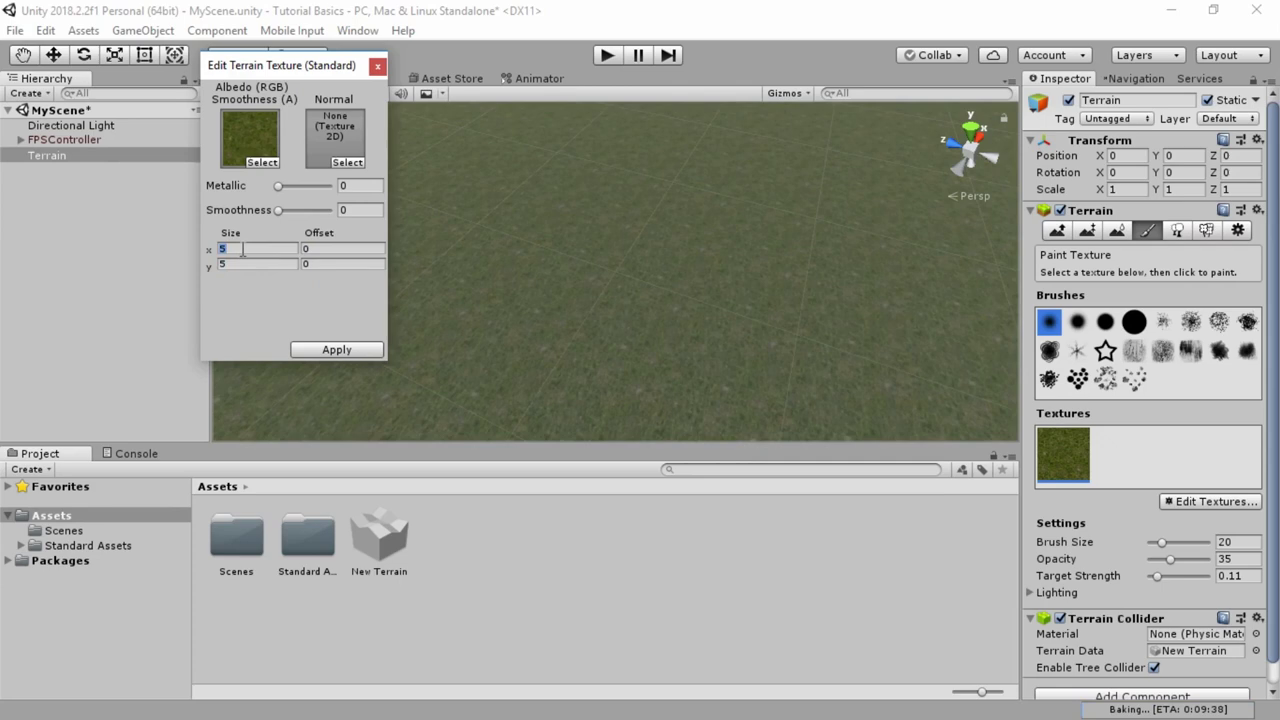
type("0")
key("Tab")
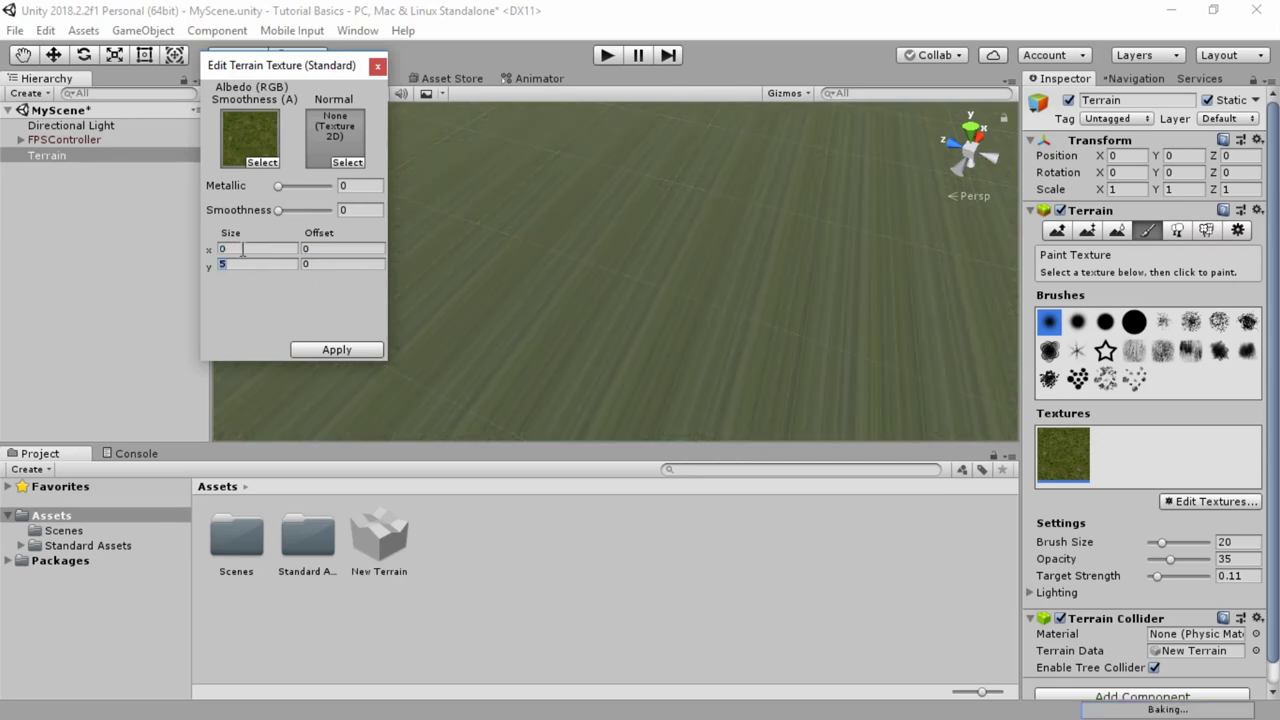
type("0")
left_click(242, 250)
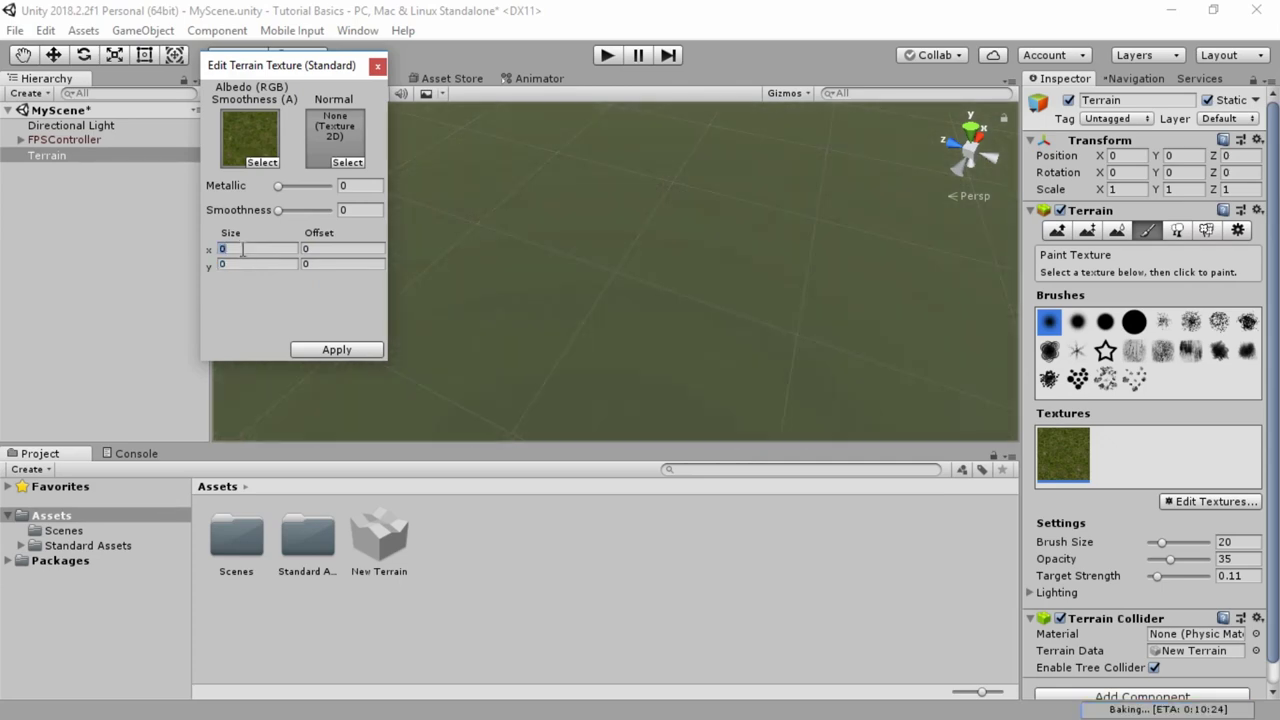
type("10")
key("Tab")
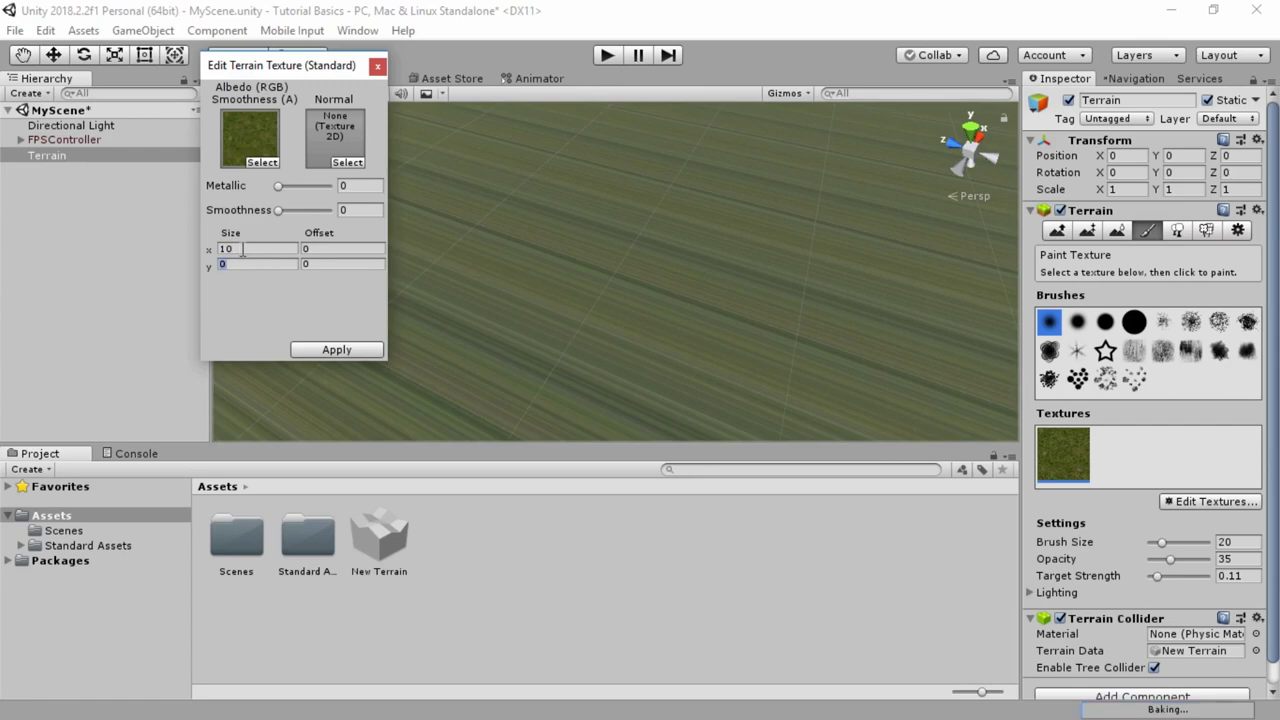
type("10")
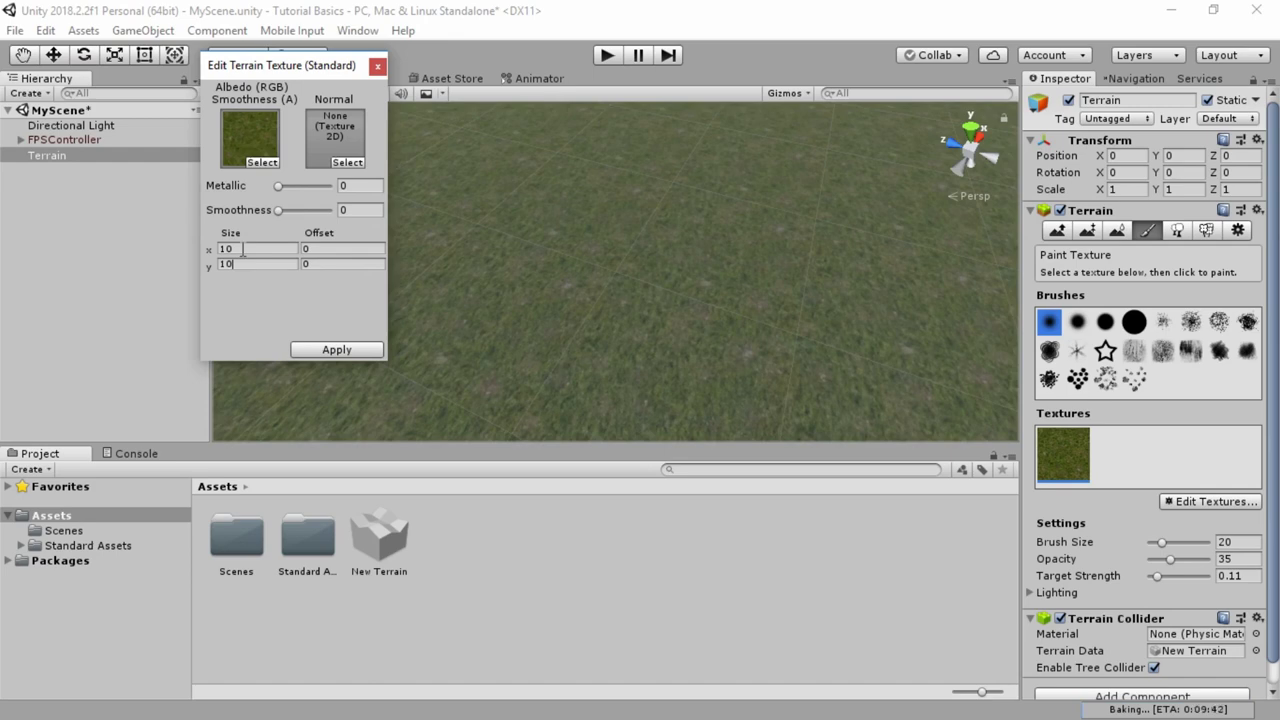
Return the grass texture's size to 5 in x and y and apply the edit.
left_click(242, 252)
type("5")
key("Tab")
type("5")
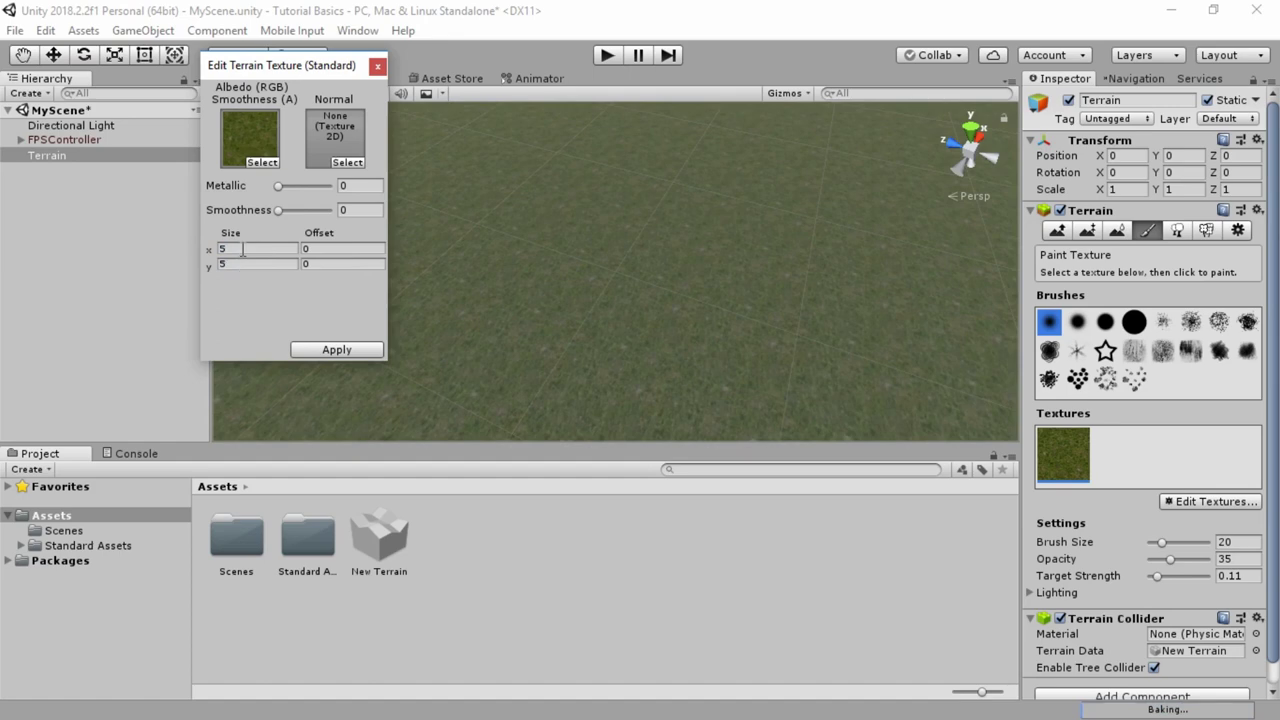
left_click(327, 350)
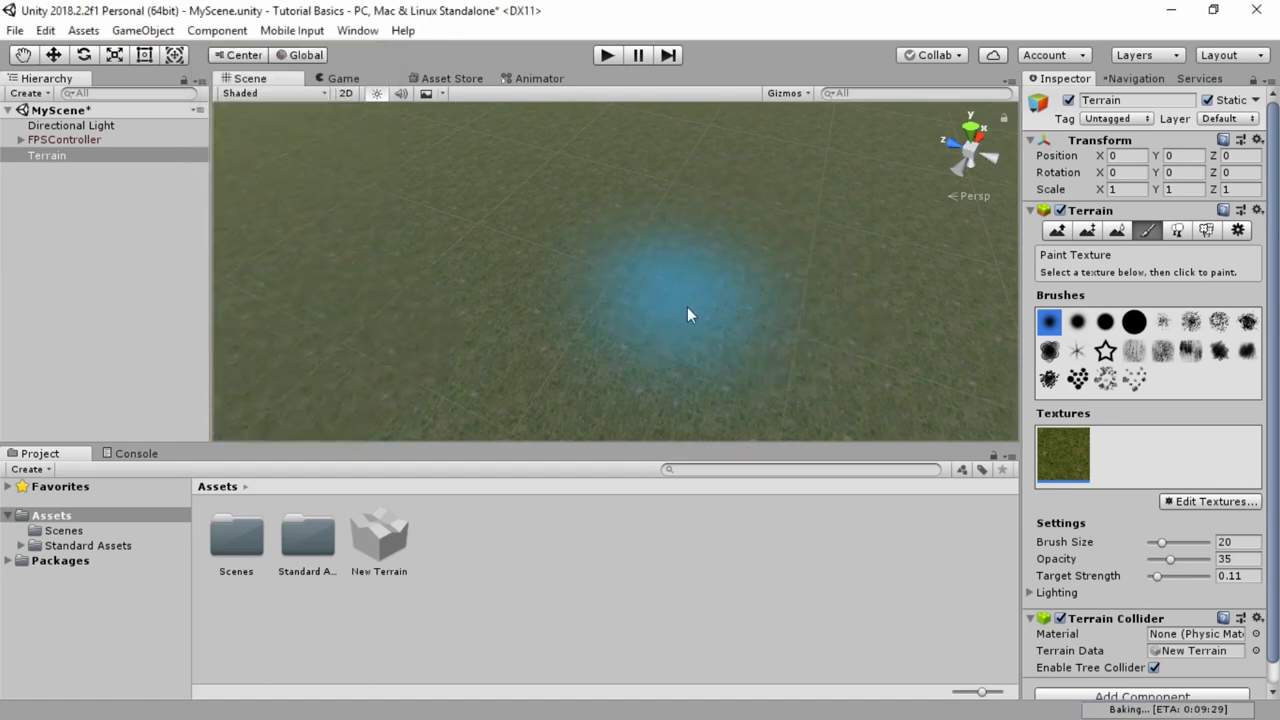
left_click(1185, 505)
left_click(1108, 507)
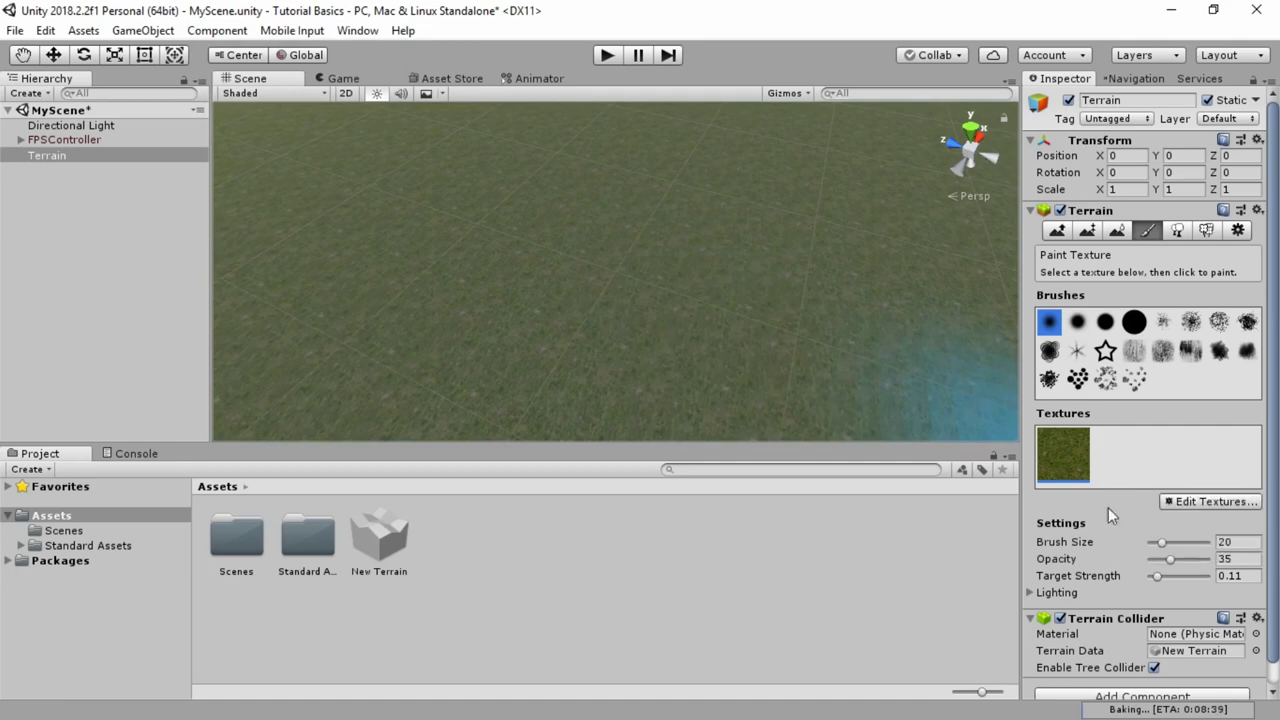
left_click(1178, 506)
left_click(1160, 523)
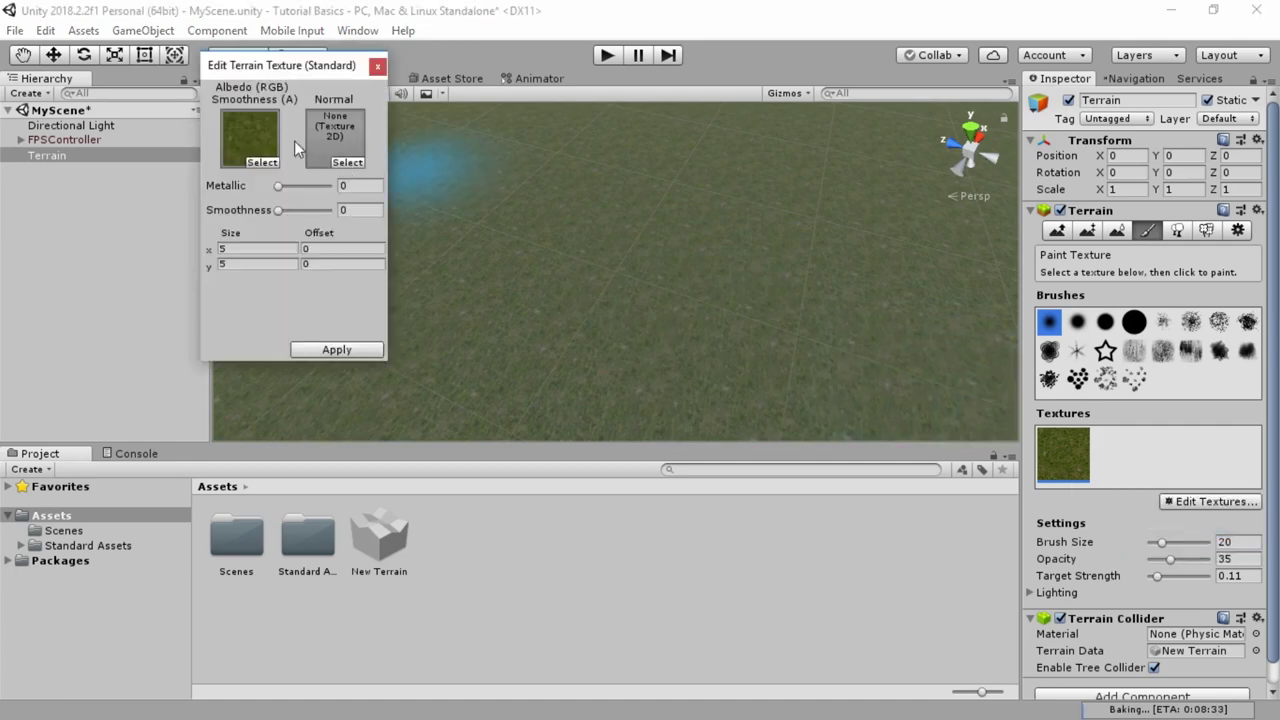
left_click(378, 66)
Start adding a second terrain texture, search the albedo textures for "san", and assign SandAlbedo.
left_click(1185, 502)
left_click(1165, 504)
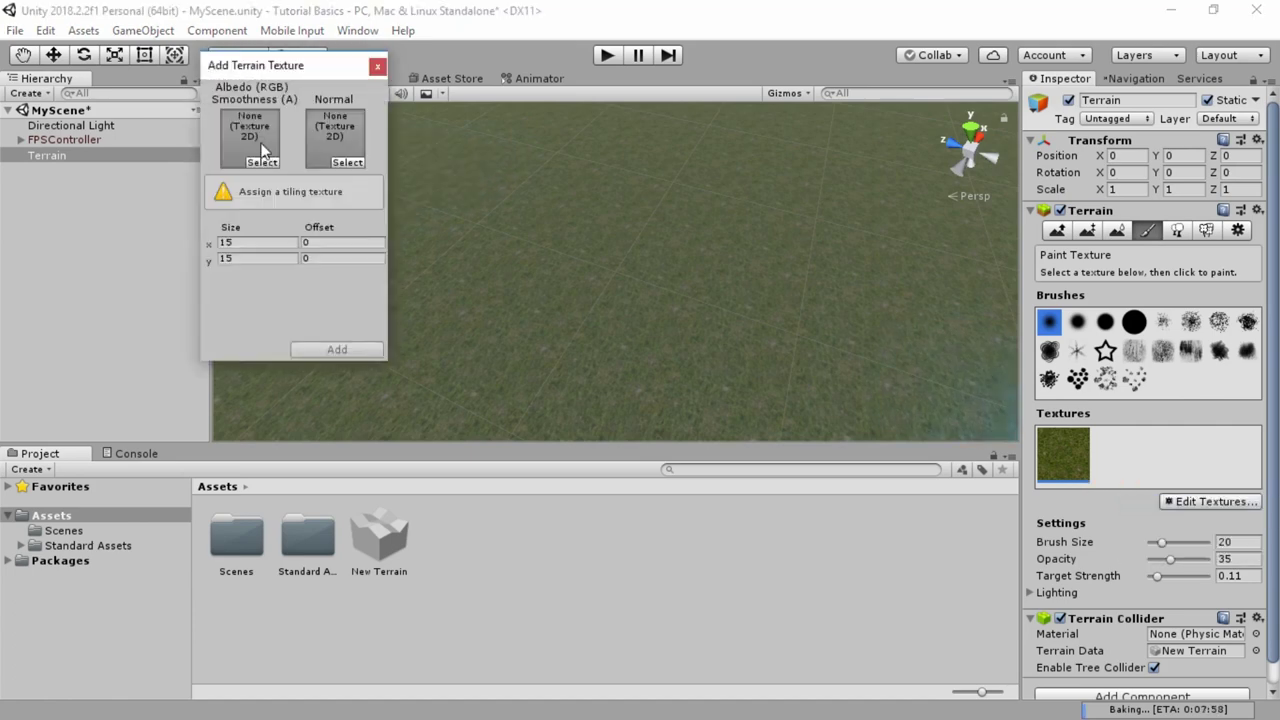
left_click(262, 161)
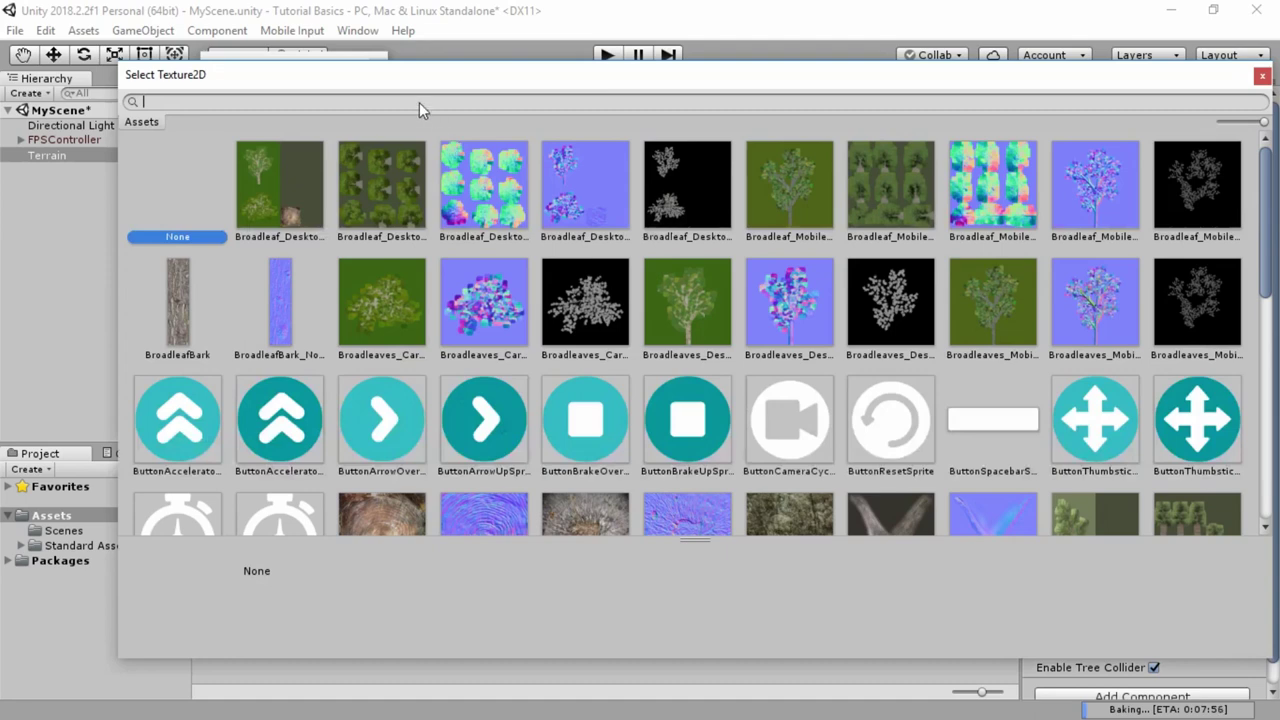
type("san")
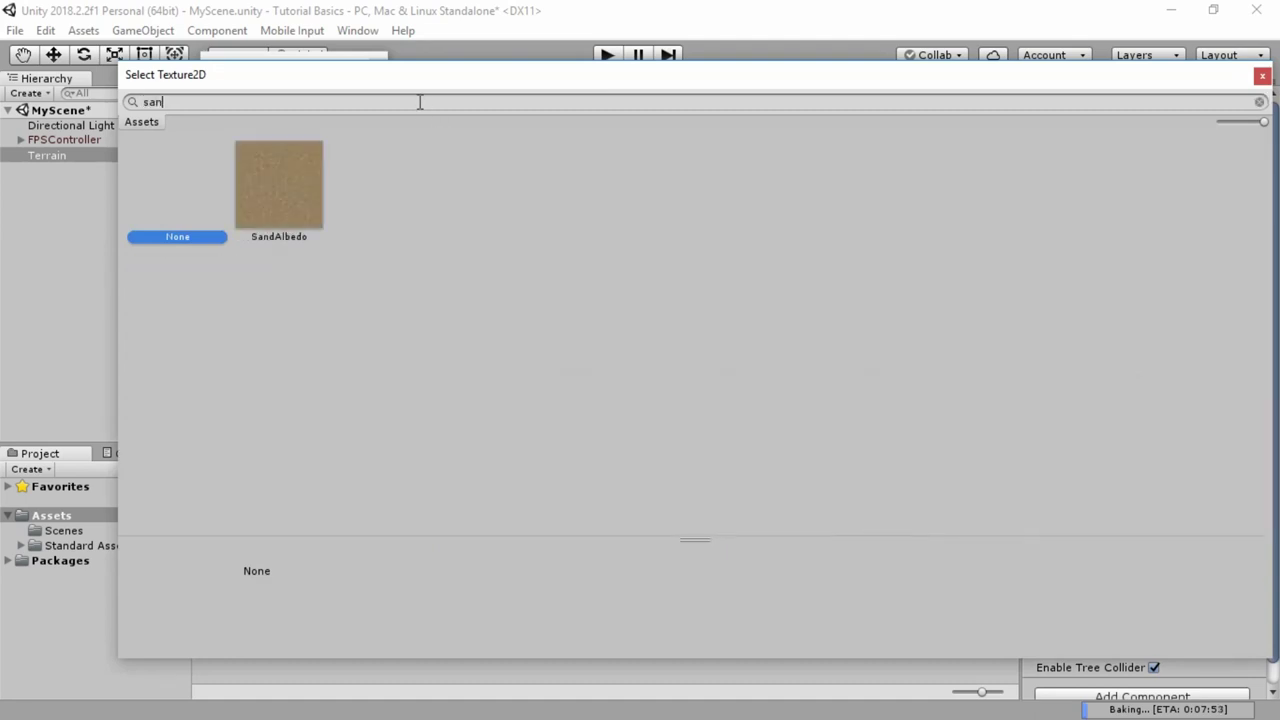
left_click(257, 191)
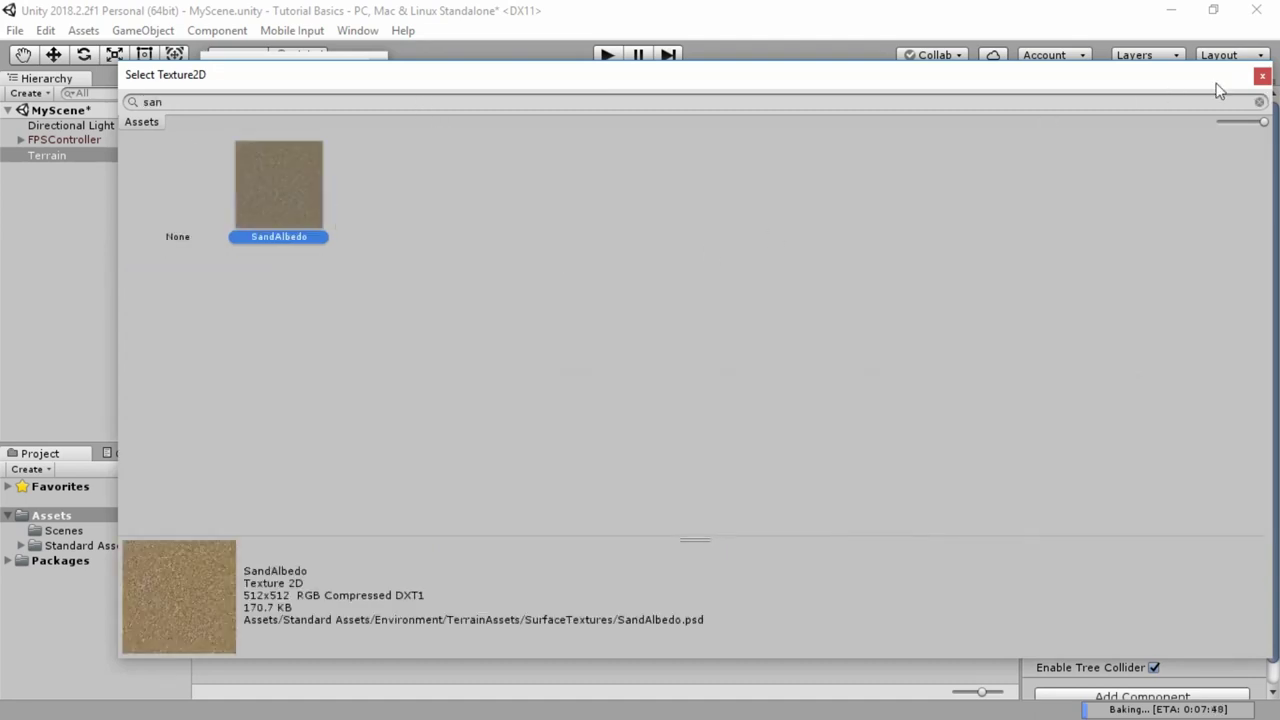
left_click(1262, 76)
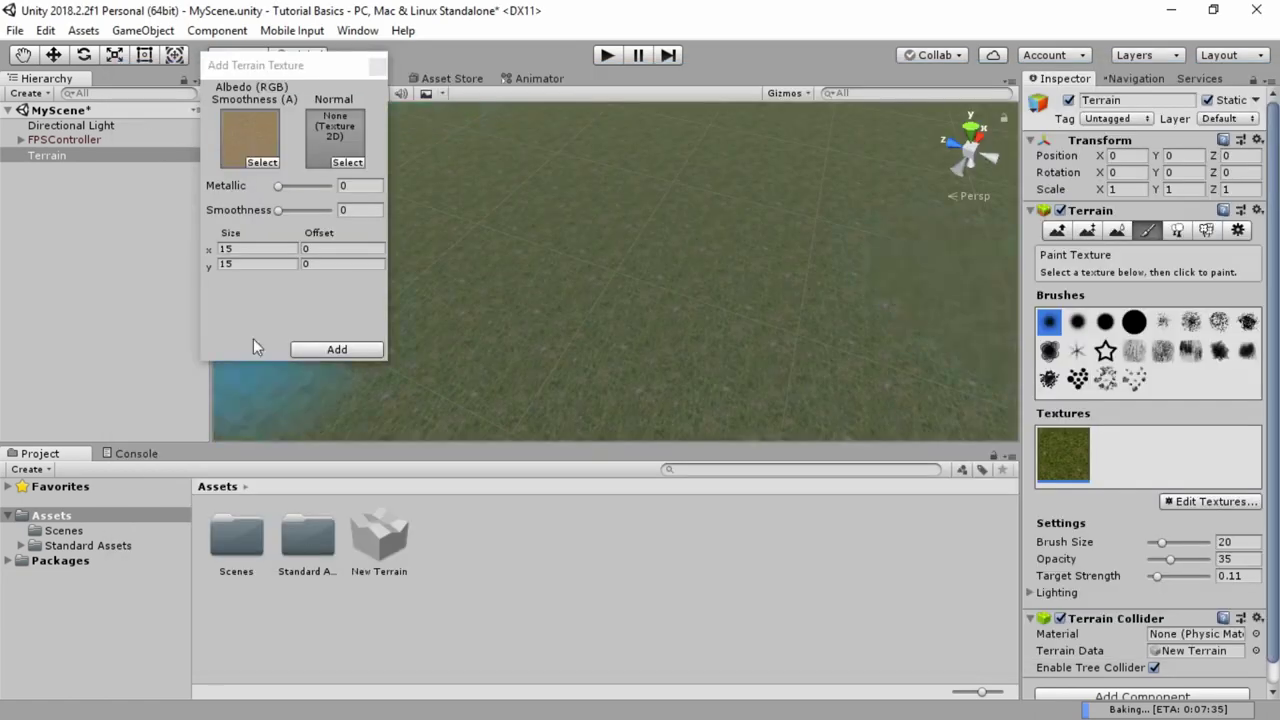
Set the sand texture's size to 5 by 5 and add it to the terrain textures.
left_click(267, 248)
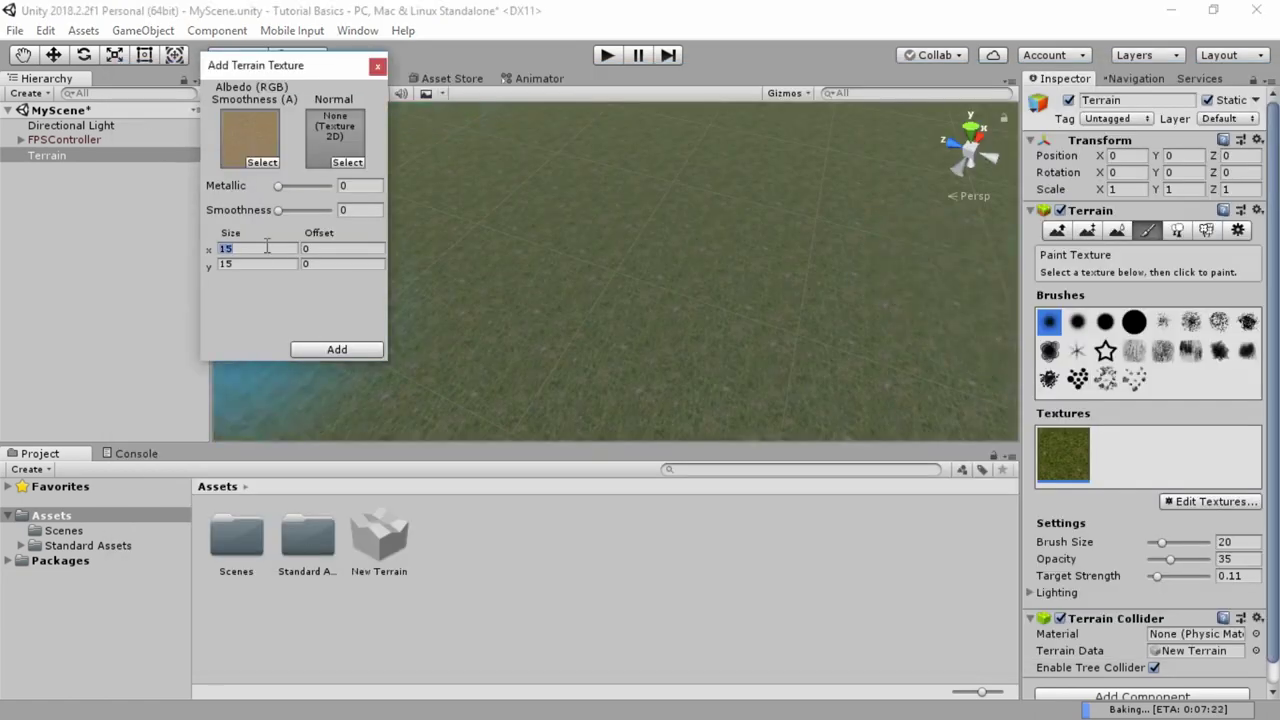
type("5")
key("Tab")
type("5")
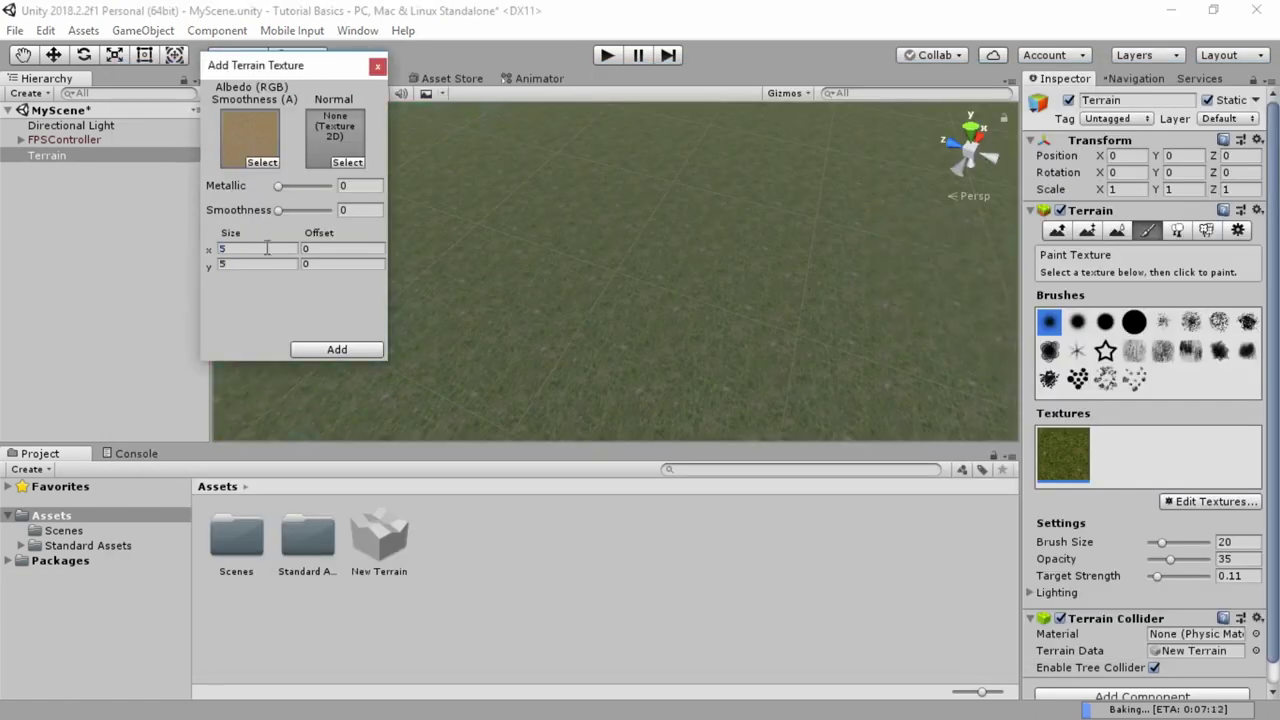
left_click(337, 349)
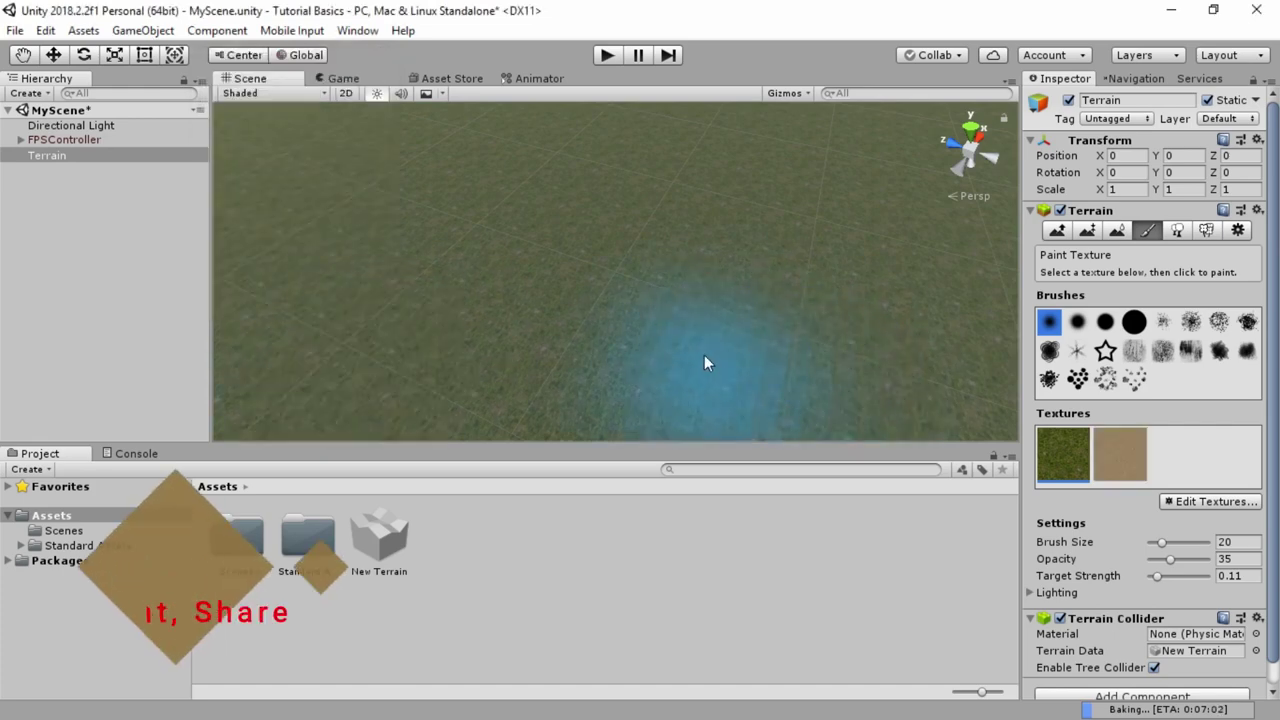
Choose the sand texture for painting, undo the last terrain change, and reselect the terrain.
mouse_move(710, 321)
left_mouse_down("alt")
mouse_move(614, 309)
mouse_move(537, 278)
left_mouse_up("alt")
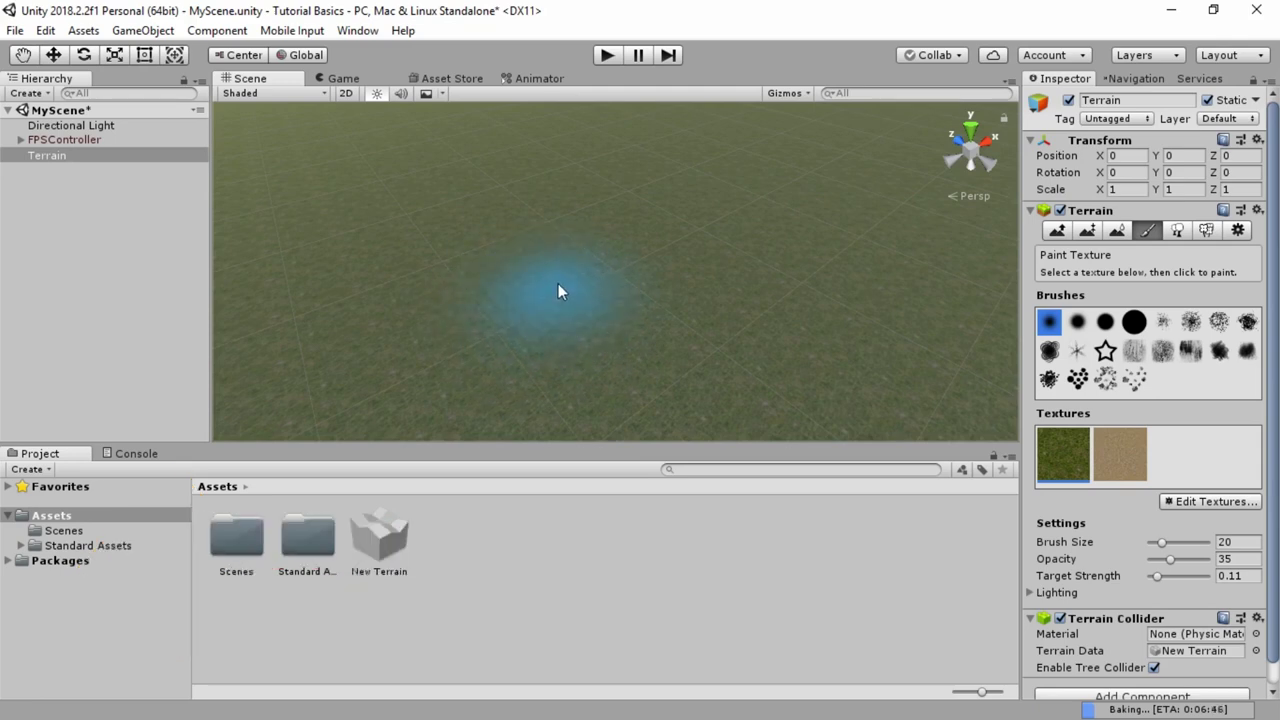
left_click(1106, 455)
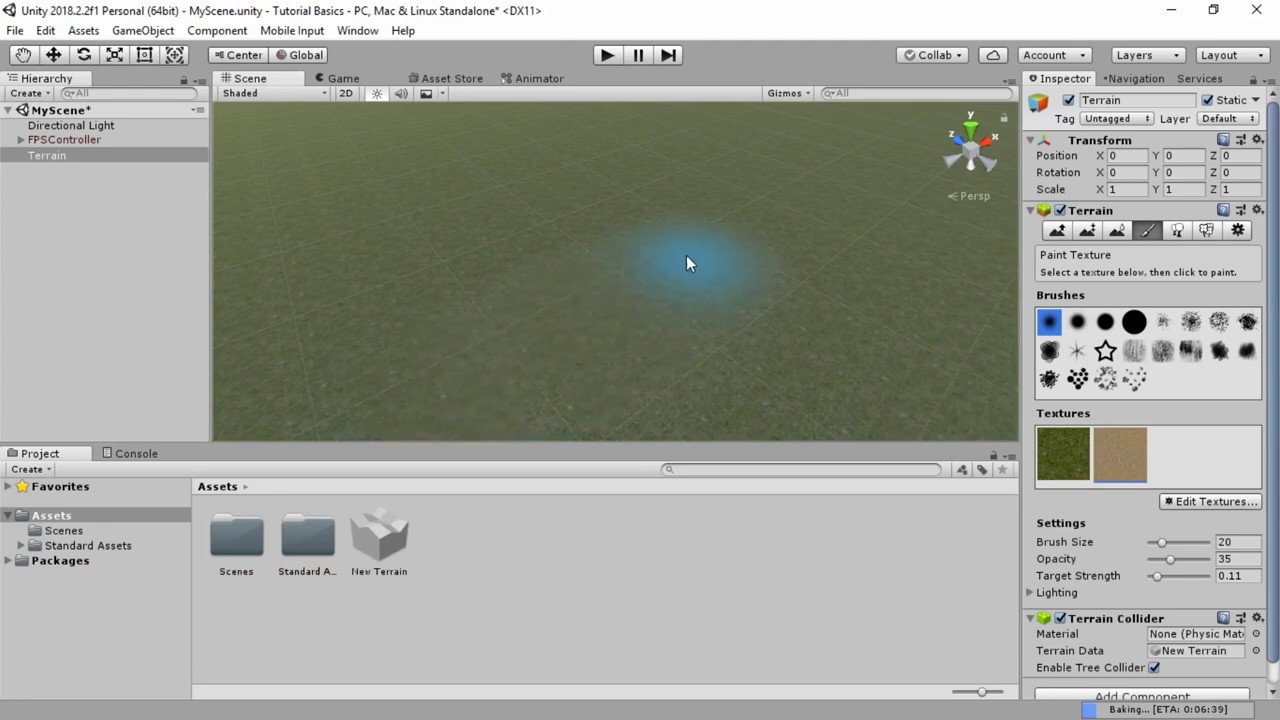
key("ctrl+z")
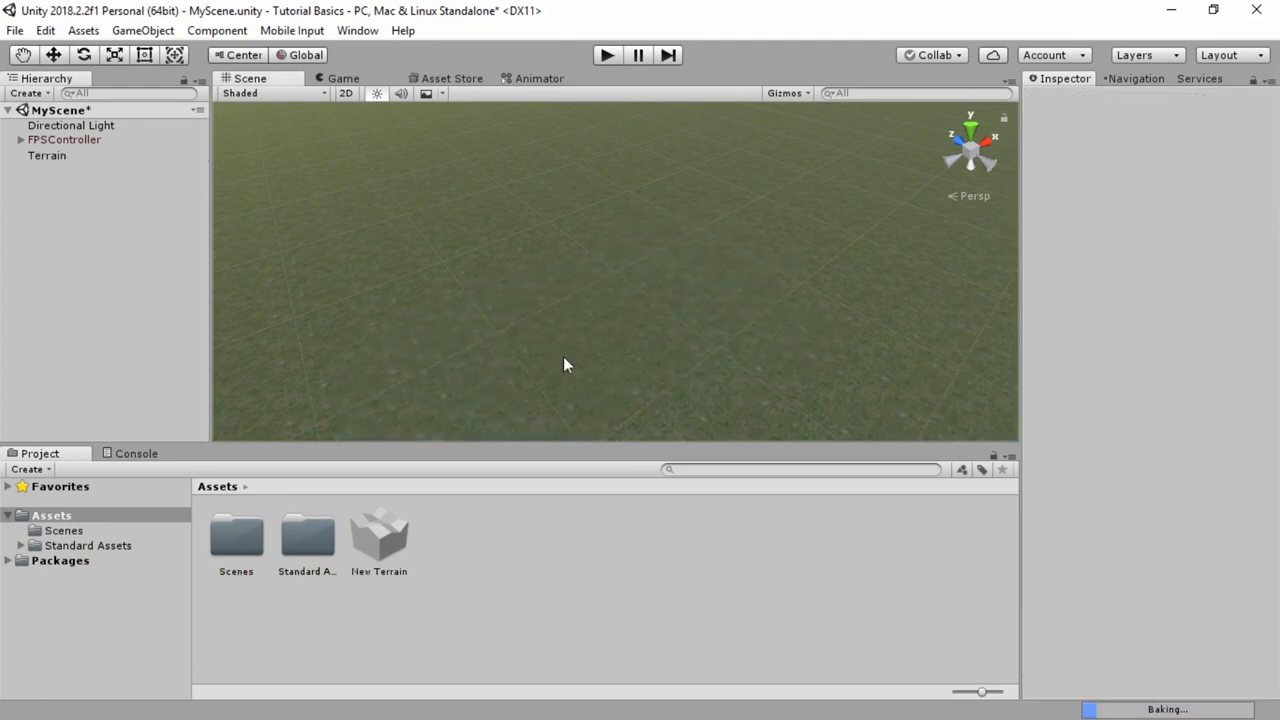
left_click(196, 156)
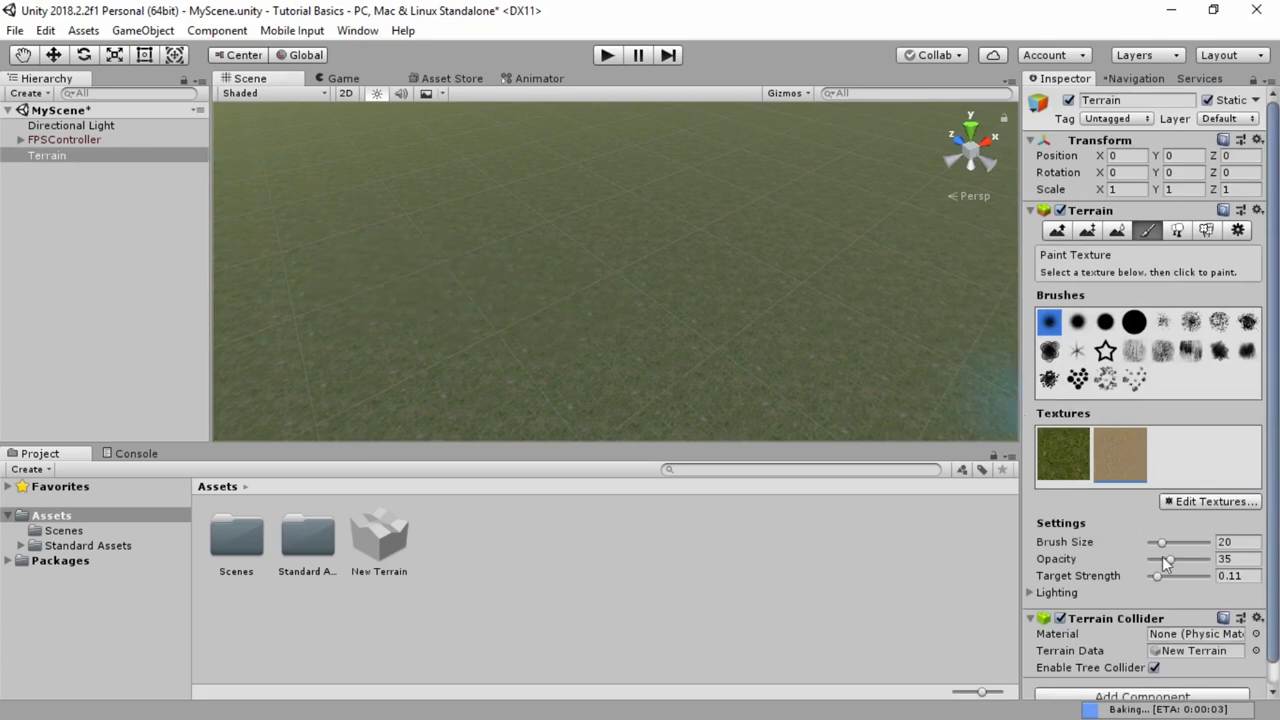
Set the texture brush size to 20 and its opacity to 100, and paint sand onto the grass.
mouse_move(1163, 543)
left_mouse_down()
mouse_move(1152, 556)
mouse_move(1161, 546)
left_mouse_up()
left_click(1234, 541)
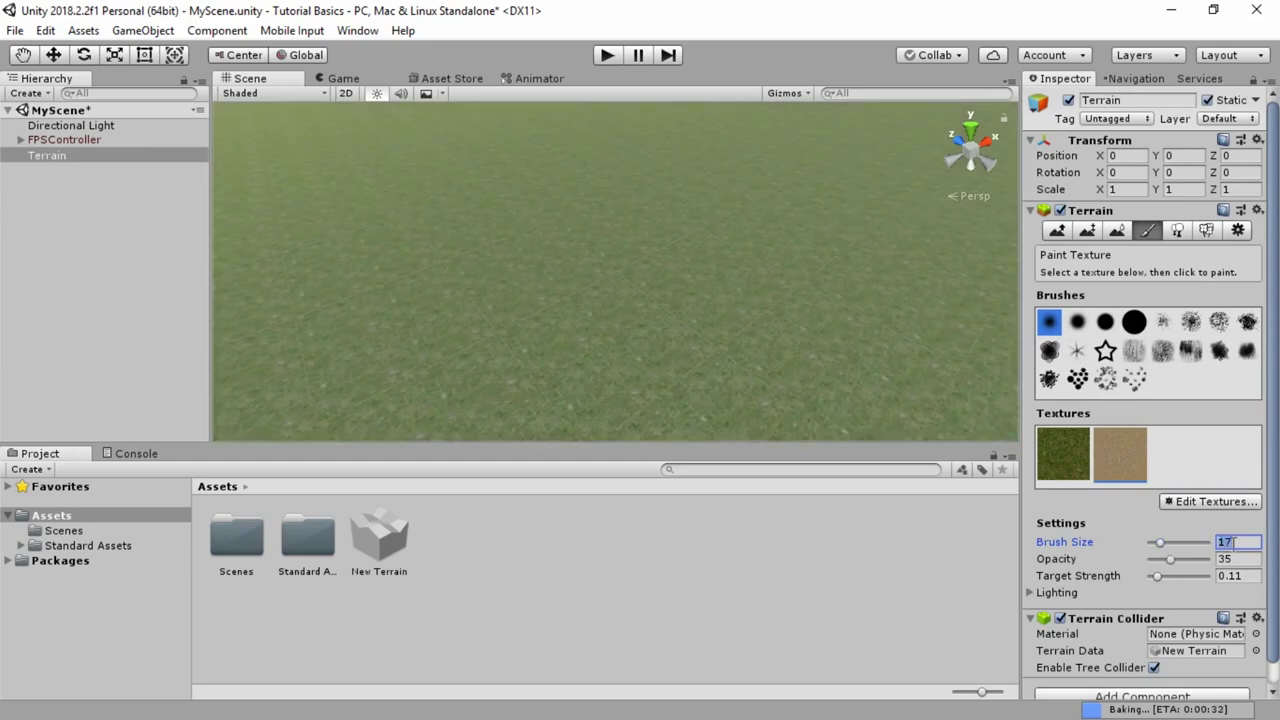
type("20")
left_click_drag(1174, 560, 1205, 559)
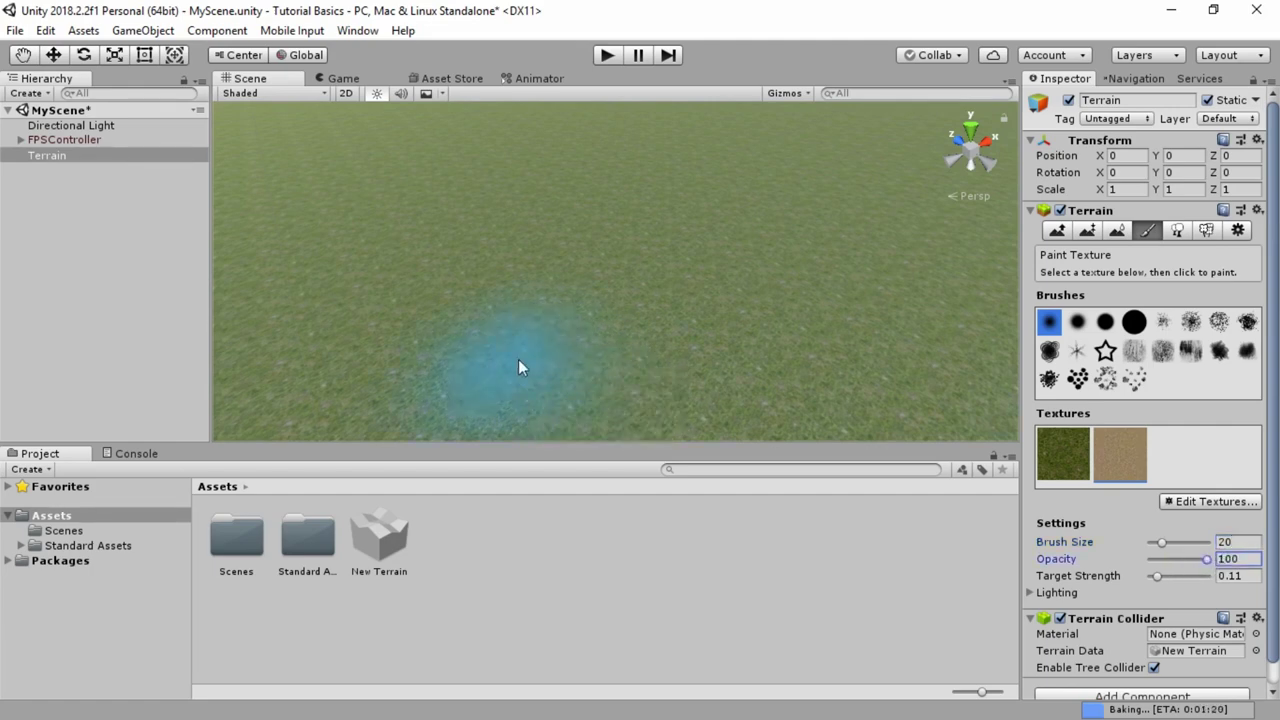
mouse_move(643, 312)
left_mouse_down()
mouse_move(694, 293)
mouse_move(624, 321)
mouse_move(653, 319)
mouse_move(629, 330)
left_mouse_up()
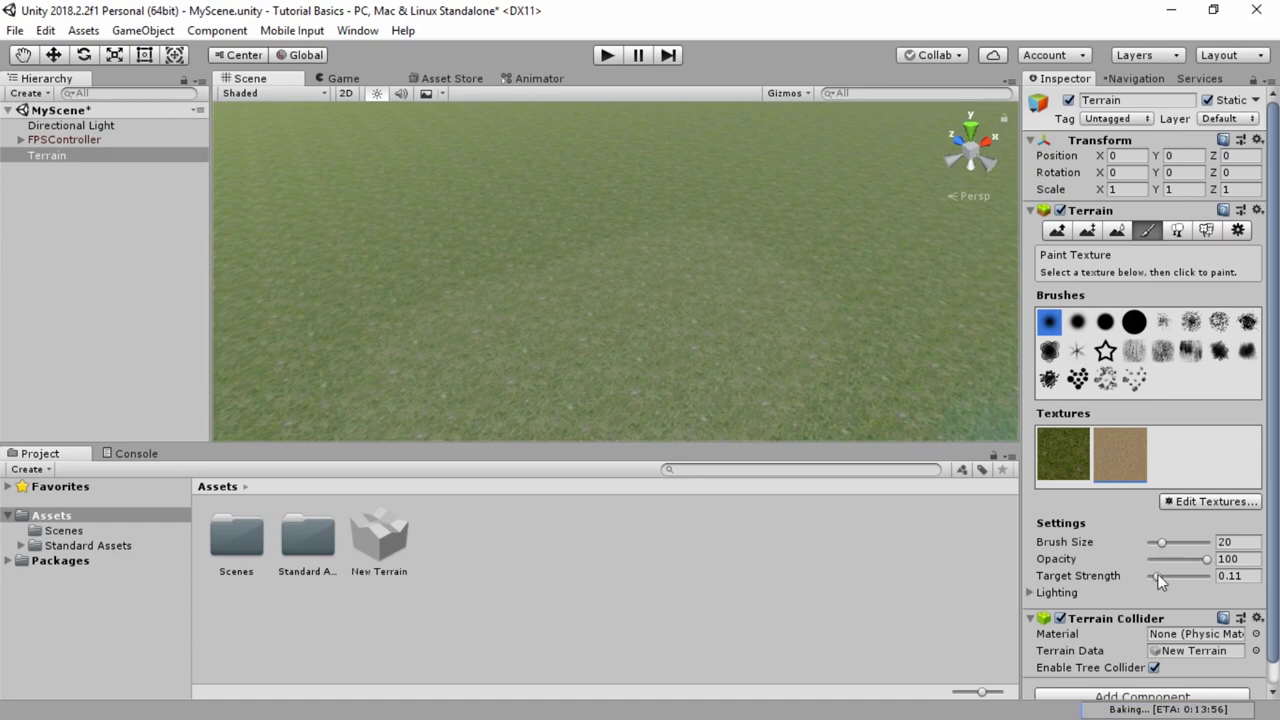
Raise the target strength to 1 and paint a sand patch, adding a strip beside it at opacity 12.
left_click_drag(1158, 576, 1212, 576)
mouse_move(554, 338)
left_mouse_down()
mouse_move(731, 314)
mouse_move(713, 288)
mouse_move(770, 258)
left_mouse_up()
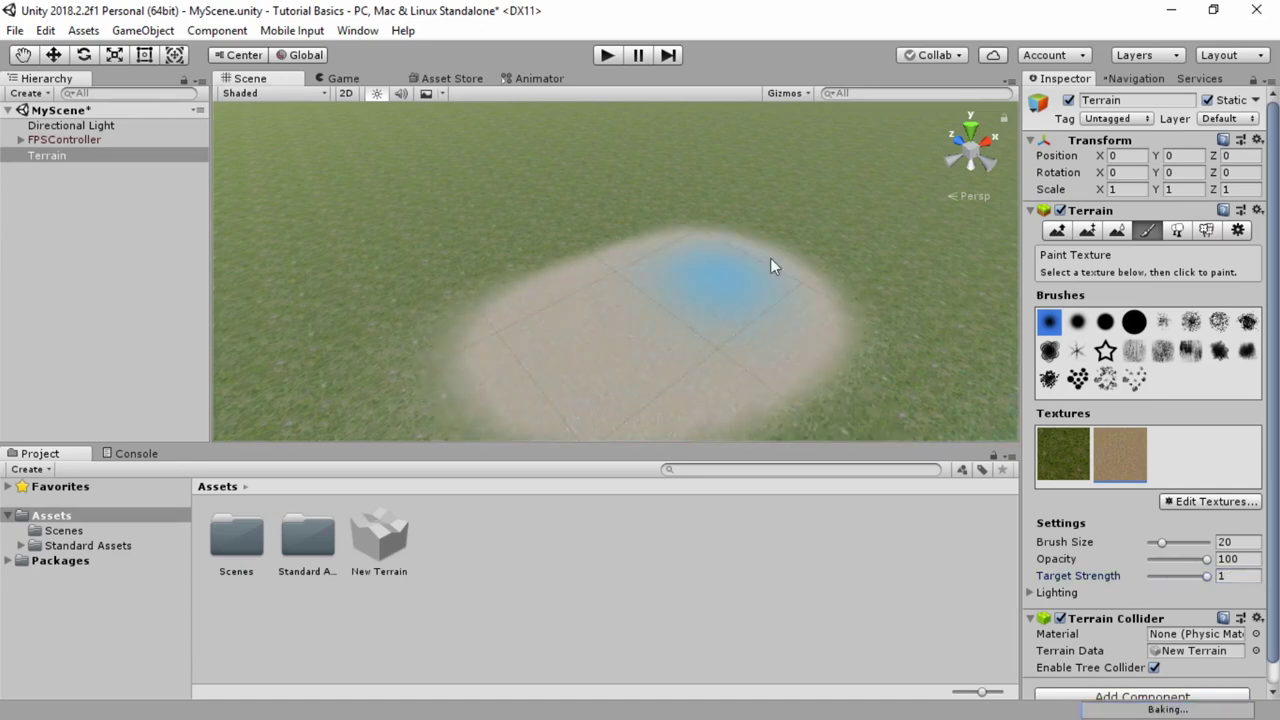
left_click(1157, 559)
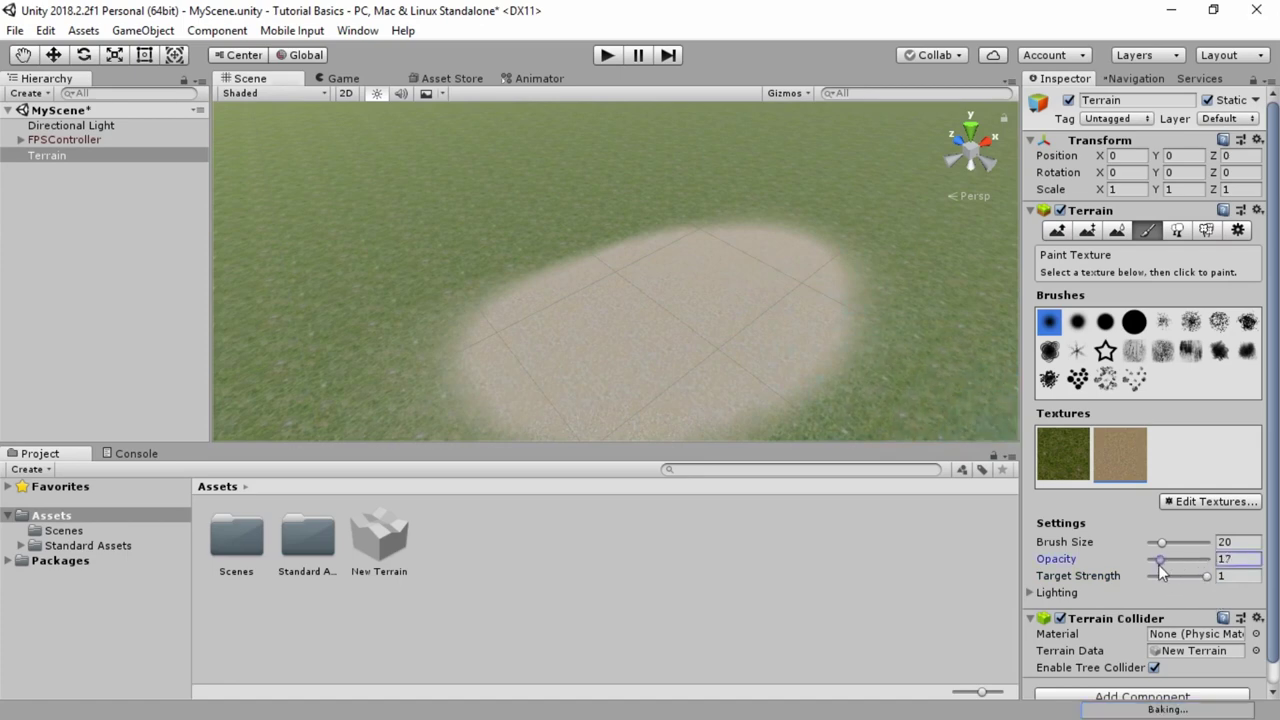
mouse_move(517, 231)
left_mouse_down()
mouse_move(371, 363)
mouse_move(560, 303)
left_mouse_up()
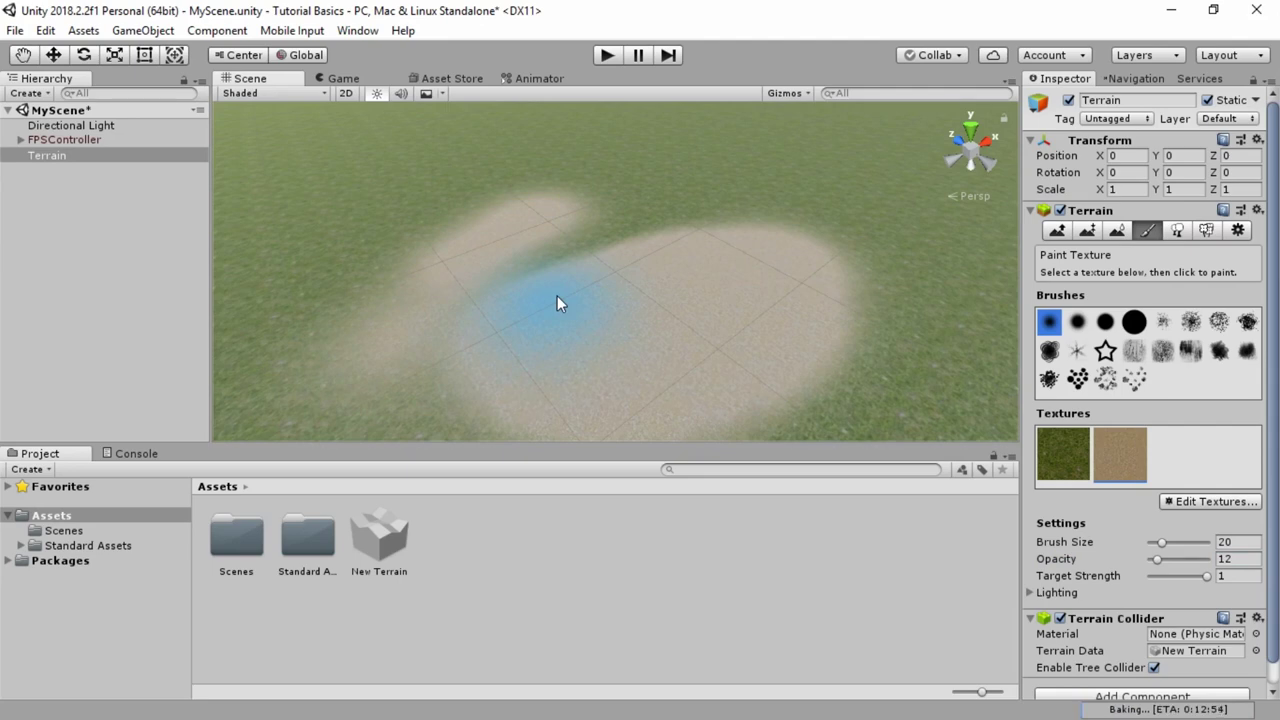
Set the opacity to 100 and target strength to 0.28, and paint over and around the sand patches.
mouse_move(1159, 561)
left_mouse_down()
mouse_move(1212, 561)
mouse_move(1168, 582)
left_mouse_up()
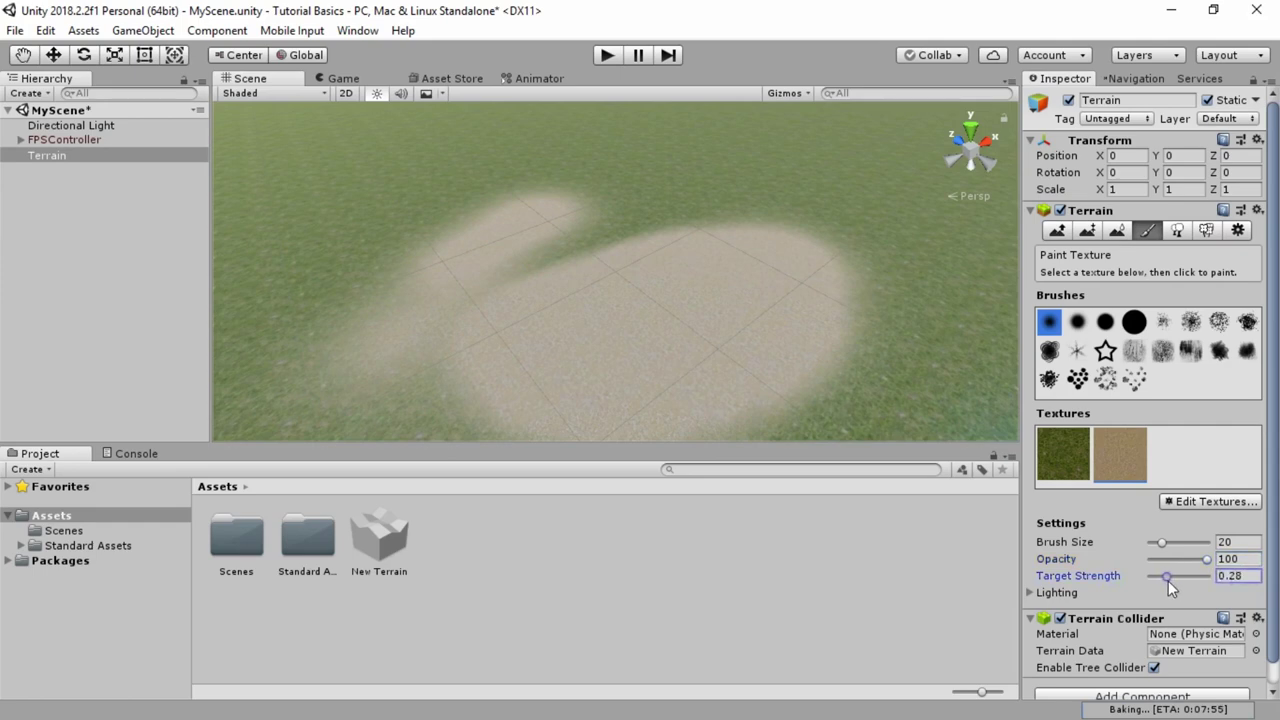
mouse_move(838, 263)
left_mouse_down()
mouse_move(743, 280)
mouse_move(654, 257)
mouse_move(623, 303)
mouse_move(483, 320)
left_mouse_up()
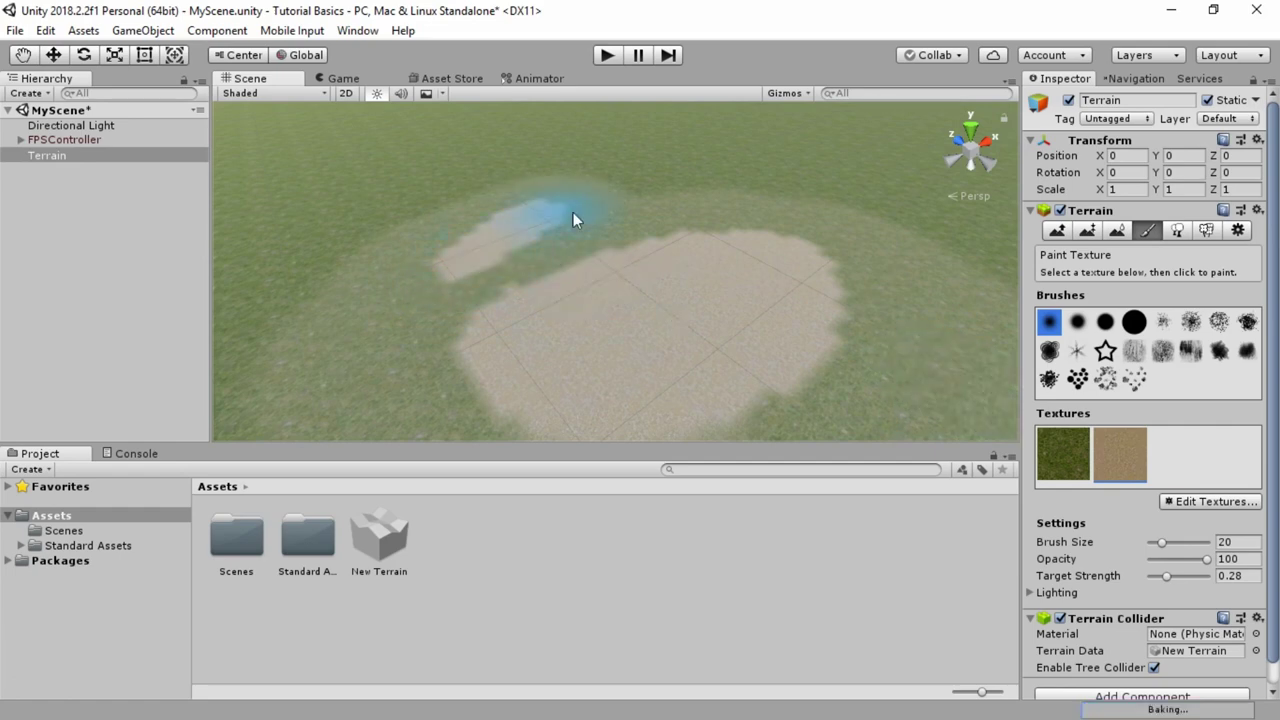
left_click_drag(738, 236, 703, 301)
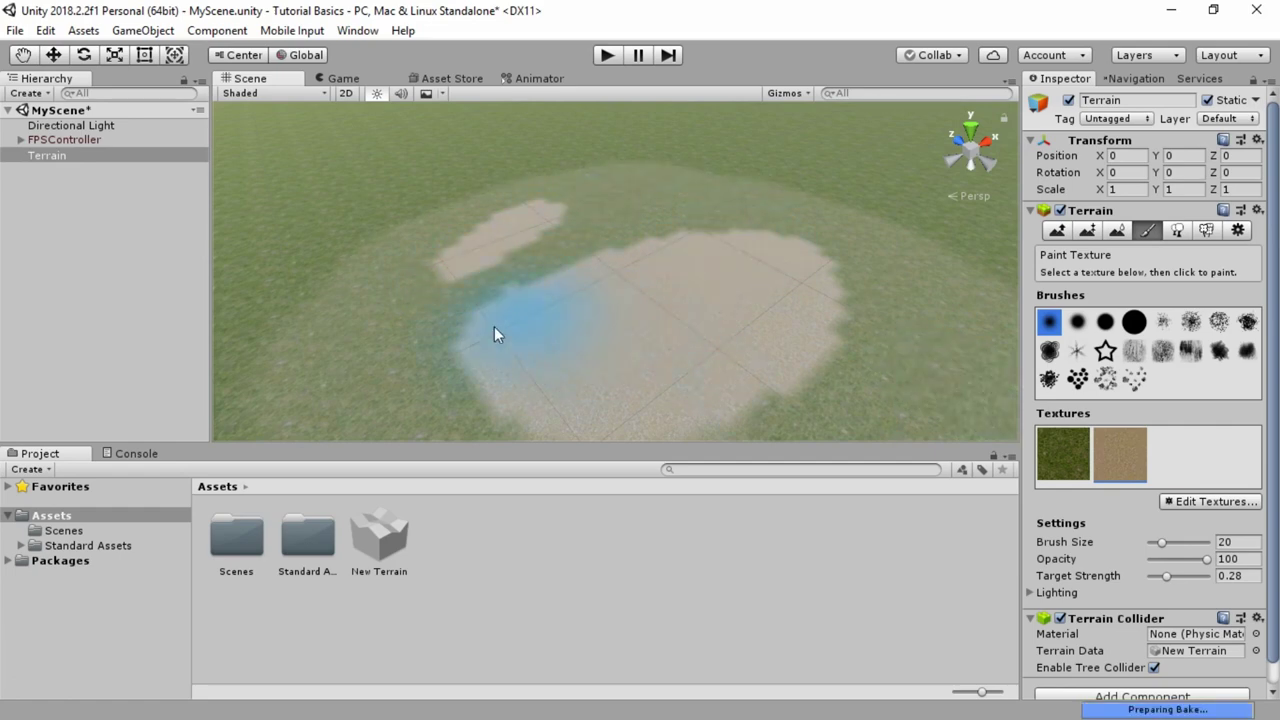
scroll(580, 337, "down", 3)
left_click_drag(576, 336, 714, 352, "alt")
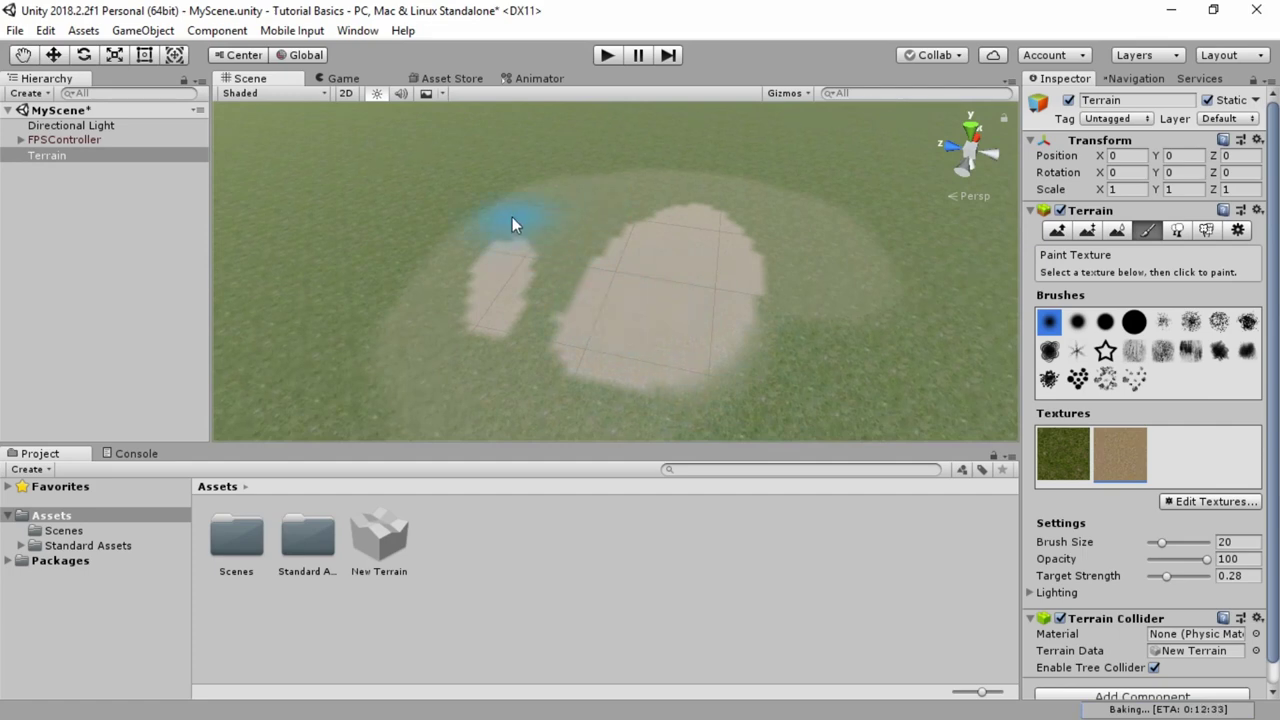
mouse_move(796, 244)
left_mouse_down()
mouse_move(769, 399)
mouse_move(739, 337)
mouse_move(582, 351)
left_mouse_up()
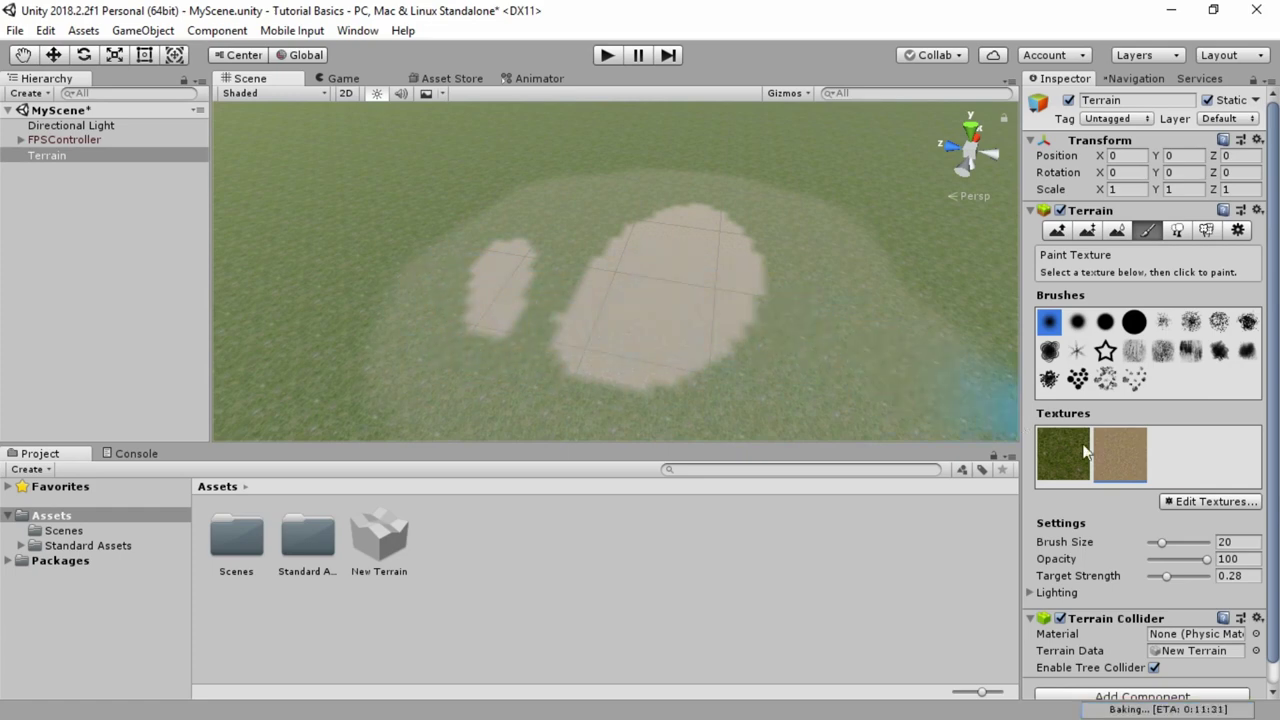
Choose the grass texture, raise the target strength to 1, and paint grass over all the sand.
left_click(1046, 442)
mouse_move(662, 280)
left_mouse_down()
mouse_move(640, 313)
mouse_move(685, 266)
mouse_move(670, 232)
mouse_move(735, 296)
mouse_move(583, 304)
mouse_move(492, 249)
mouse_move(544, 211)
mouse_move(766, 250)
mouse_move(990, 430)
left_mouse_up()
left_click(1046, 455)
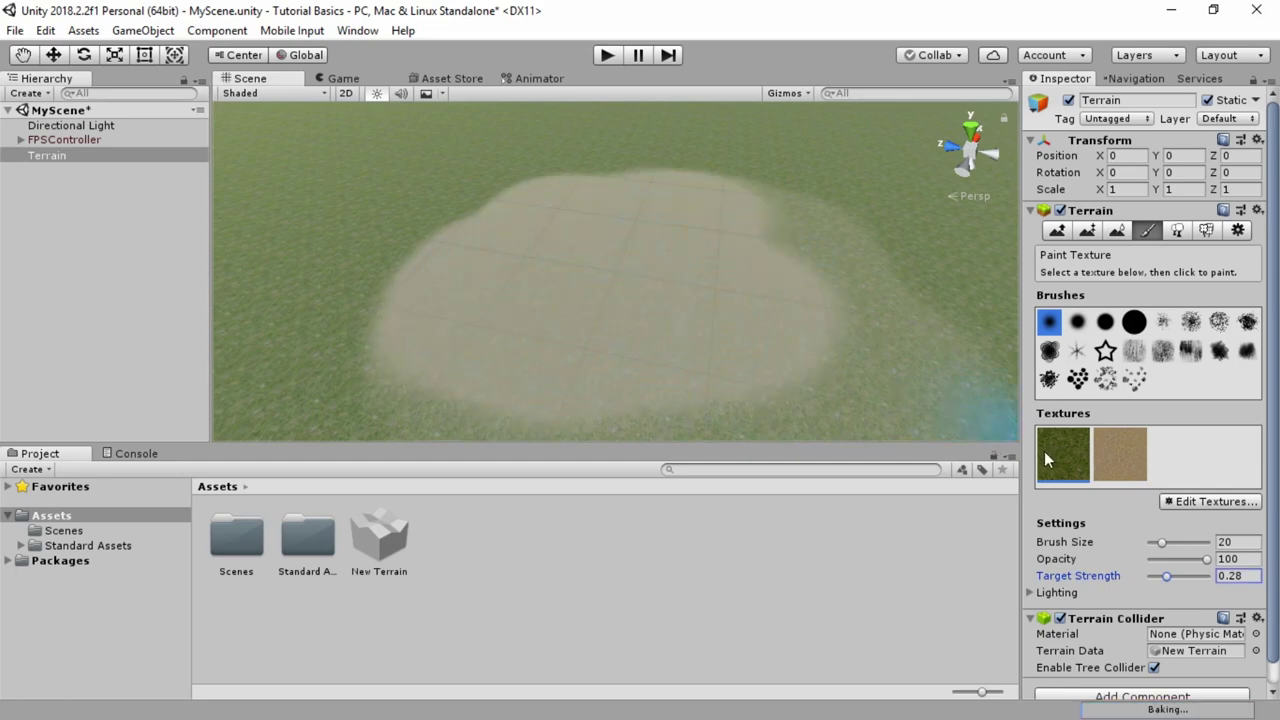
left_click_drag(1170, 578, 1212, 578)
mouse_move(720, 330)
left_mouse_down()
mouse_move(503, 285)
mouse_move(507, 355)
mouse_move(420, 248)
mouse_move(516, 172)
mouse_move(573, 190)
mouse_move(678, 177)
mouse_move(737, 240)
mouse_move(809, 211)
mouse_move(877, 246)
mouse_move(755, 330)
left_mouse_up()
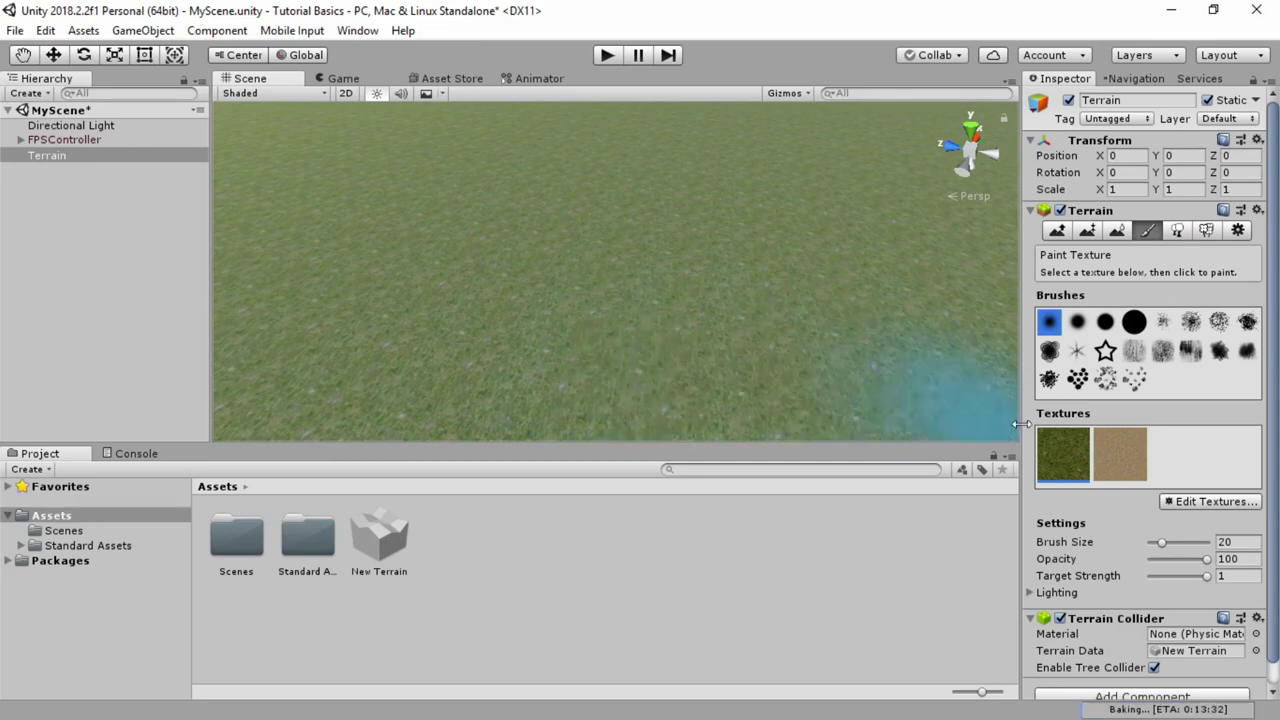
Choose the sand texture for painting, with opacity 40 and target strength 0.65.
left_click(1098, 454)
left_click(1218, 576)
left_click_drag(1192, 559, 1174, 560)
left_click(1188, 577)
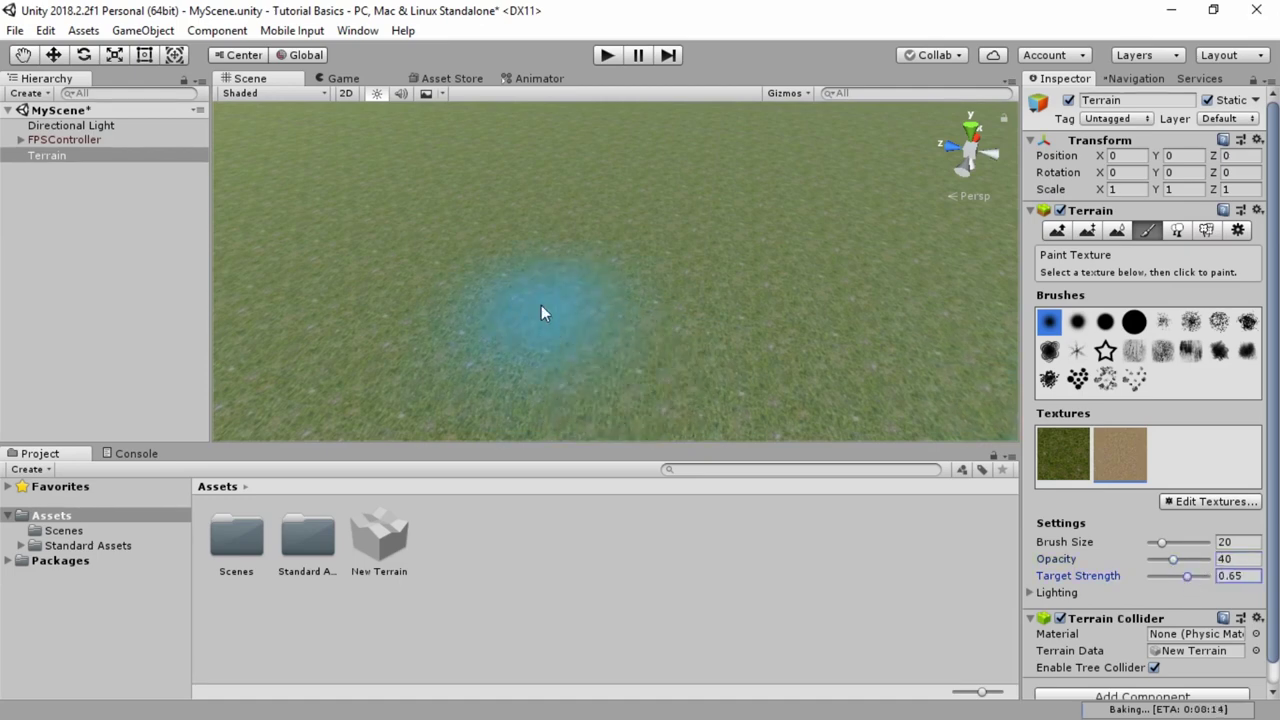
Try painting sand patches and a connecting path with the soft round brush, and undo the strokes.
left_click(392, 262)
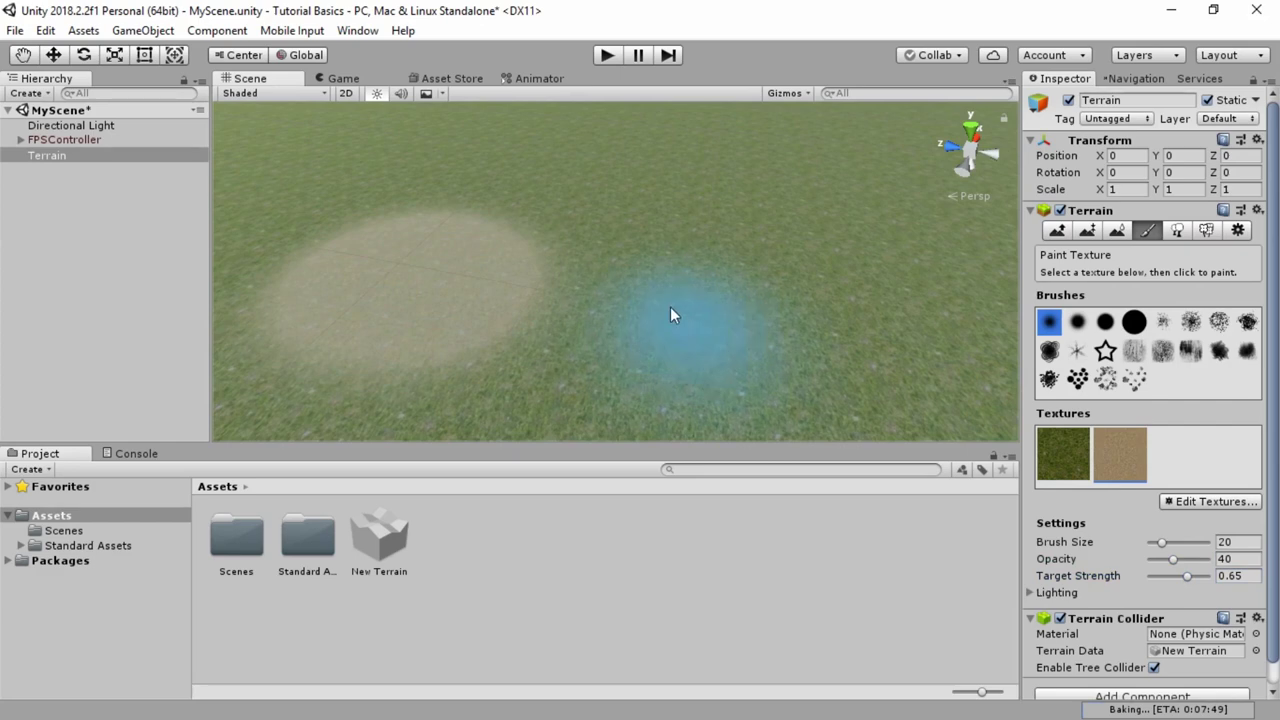
key("ctrl+z")
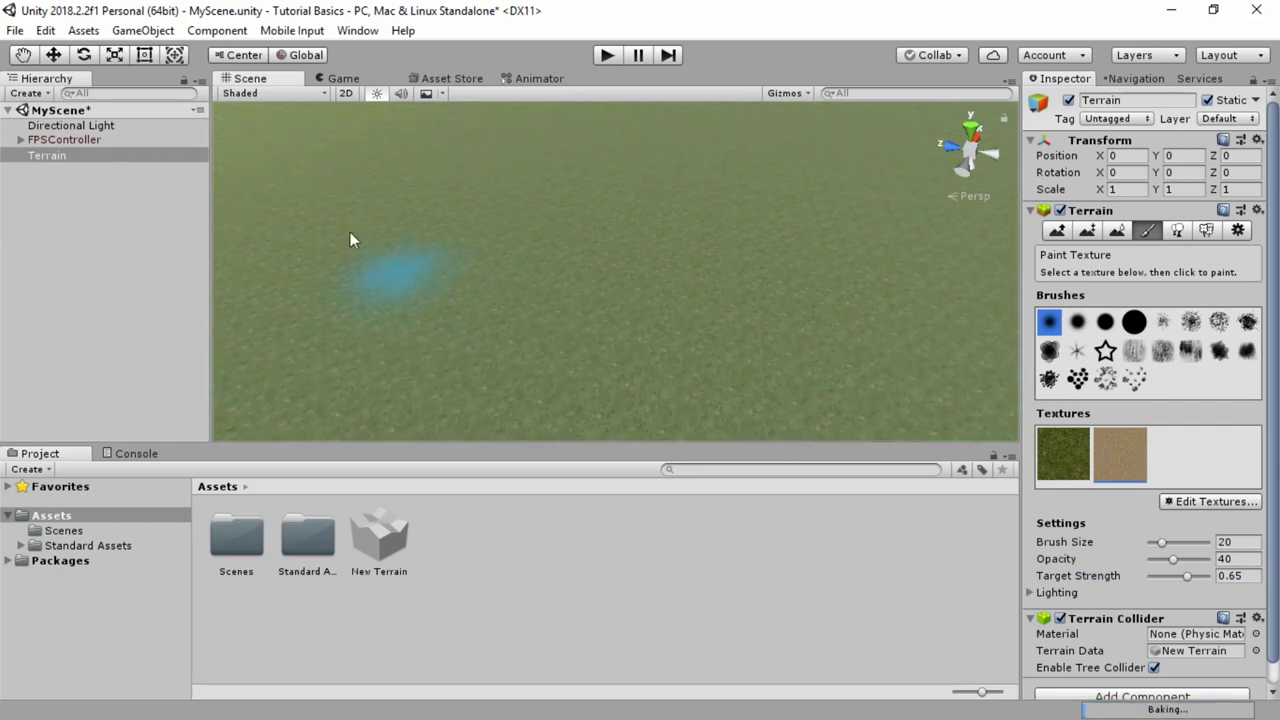
left_click_drag(372, 254, 543, 287)
left_click_drag(732, 316, 795, 322)
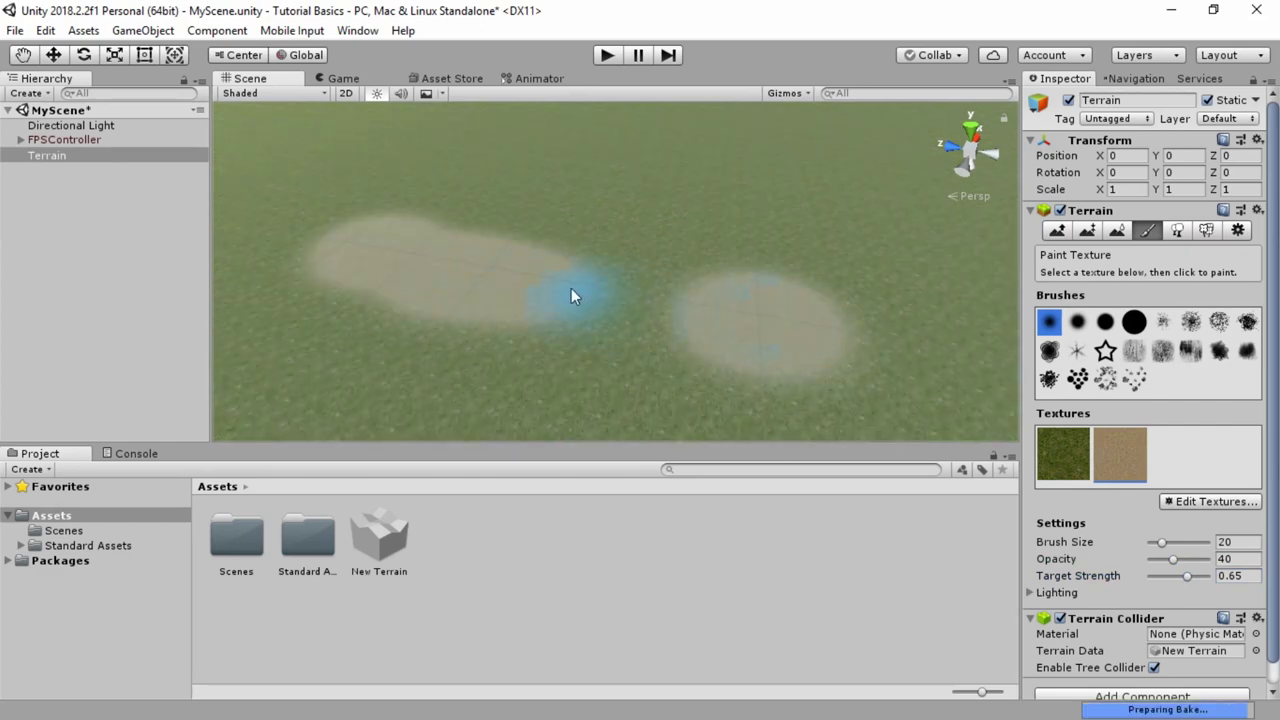
left_click_drag(574, 292, 799, 310)
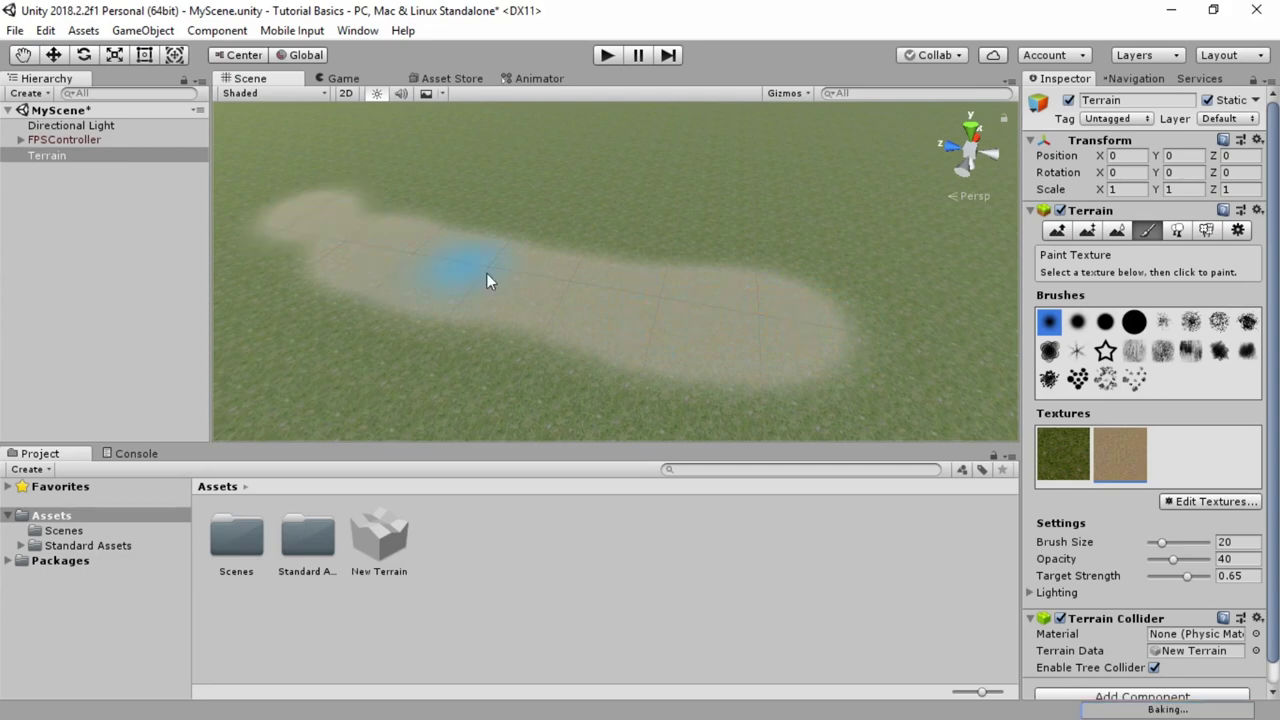
key("ctrl+z")
key("ctrl+z")
key("ctrl+z")
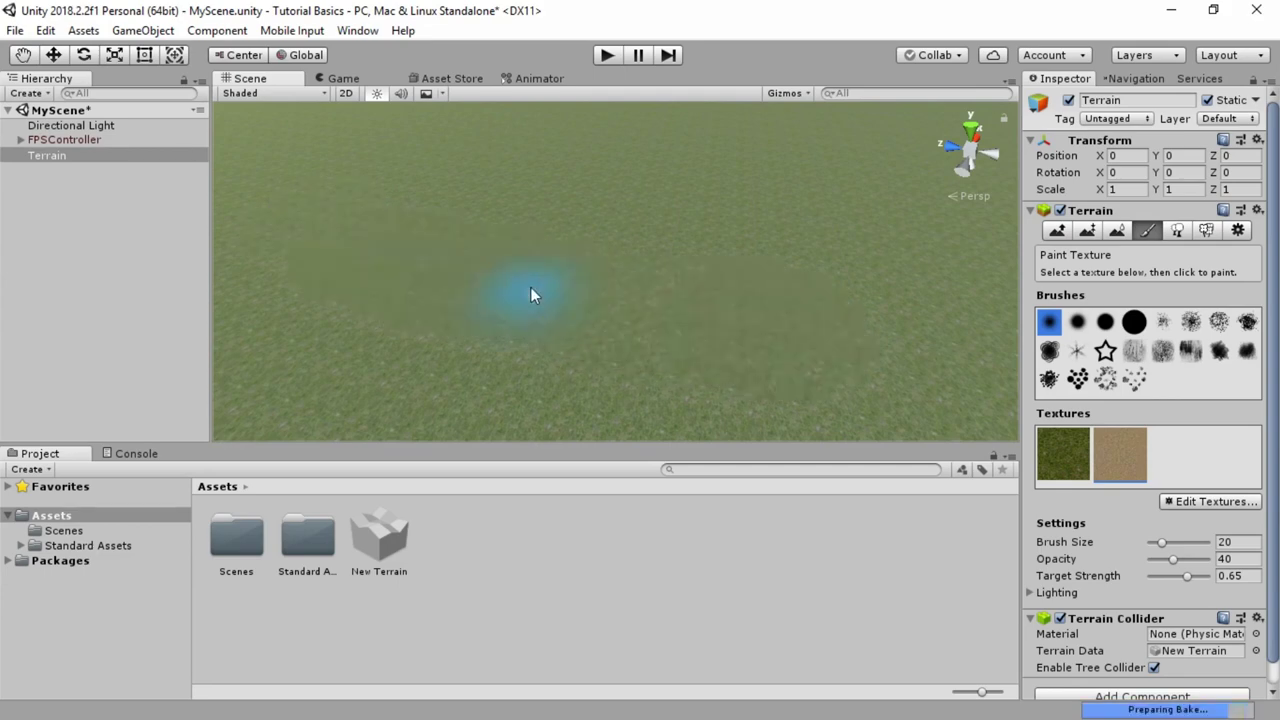
Try a sand path with the small rough-edged brush that follows the solid round ones, and undo it.
left_click(1077, 321)
left_click(1136, 326)
left_click(1162, 323)
mouse_move(379, 242)
left_mouse_down()
mouse_move(480, 289)
mouse_move(614, 317)
mouse_move(686, 317)
mouse_move(772, 288)
mouse_move(731, 237)
mouse_move(527, 209)
left_mouse_up()
key("ctrl+z")
key("ctrl+z")
key("ctrl+z")
key("ctrl+z")
key("ctrl+z")
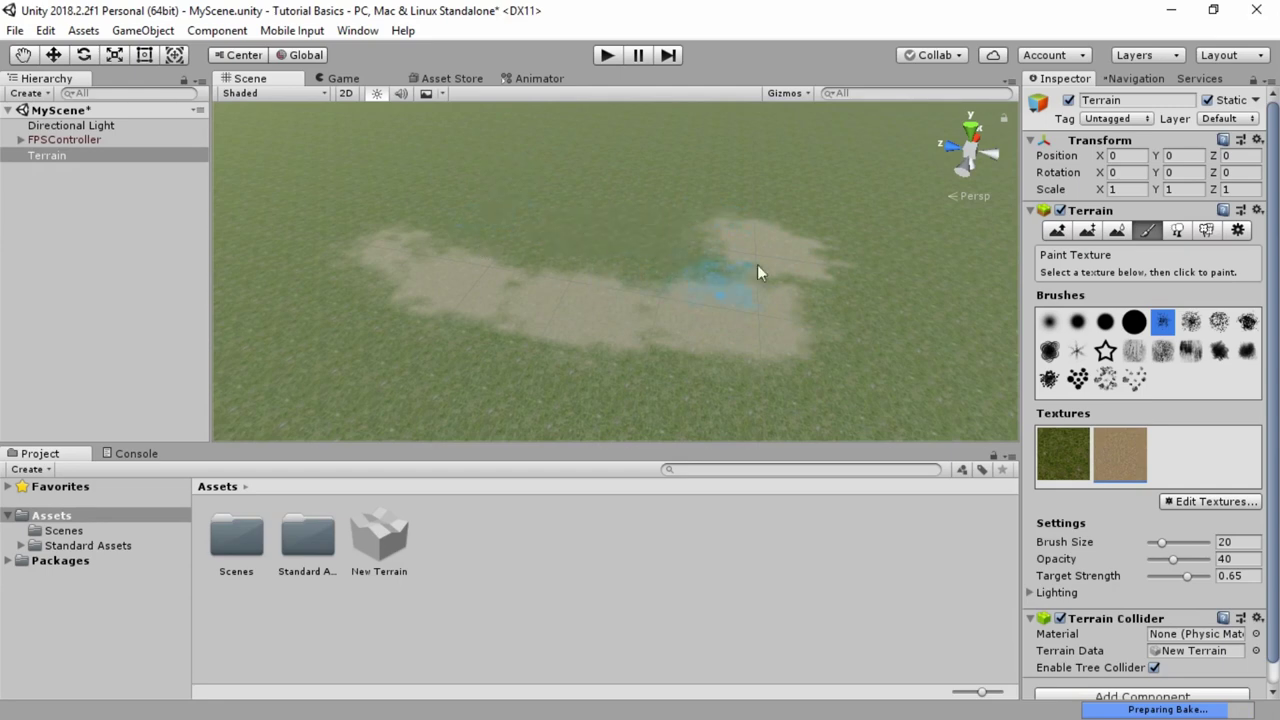
Try painting scattered sand with the splatter brush next to the rough-edged one, and undo all its strokes.
left_click(1190, 321)
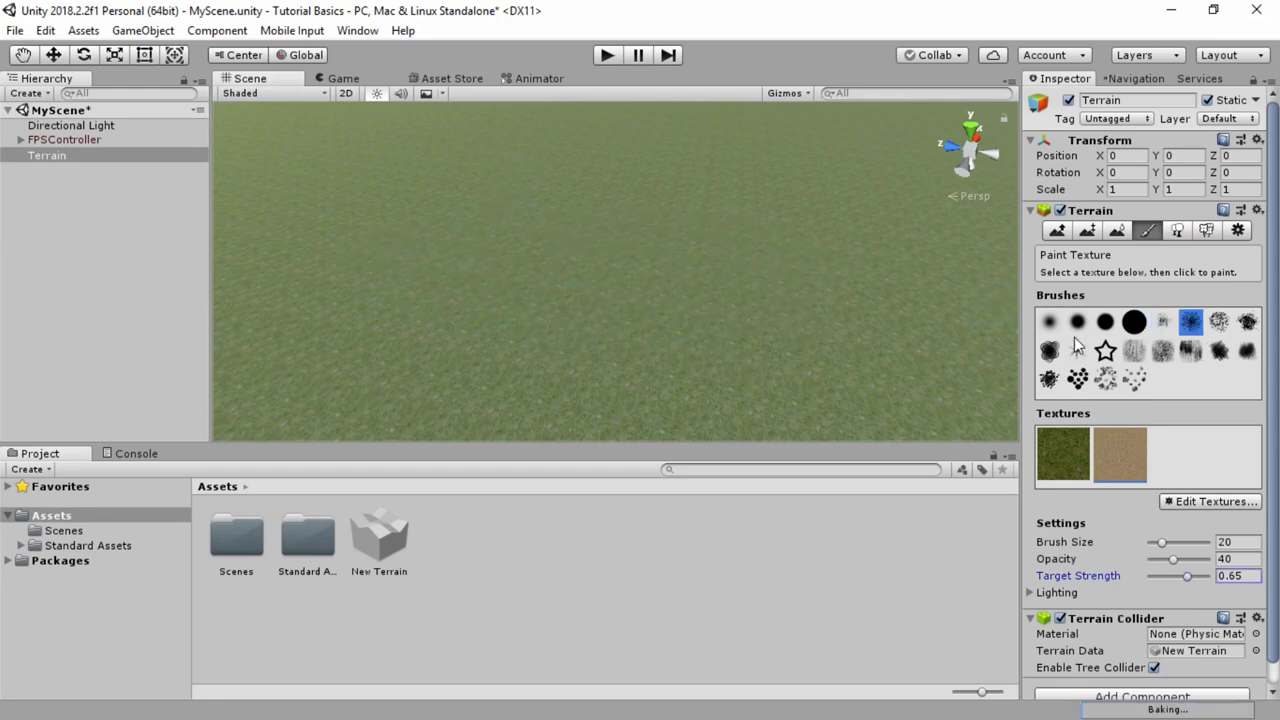
mouse_move(430, 301)
left_mouse_down()
mouse_move(609, 343)
mouse_move(715, 335)
mouse_move(740, 275)
mouse_move(596, 240)
mouse_move(539, 199)
left_mouse_up()
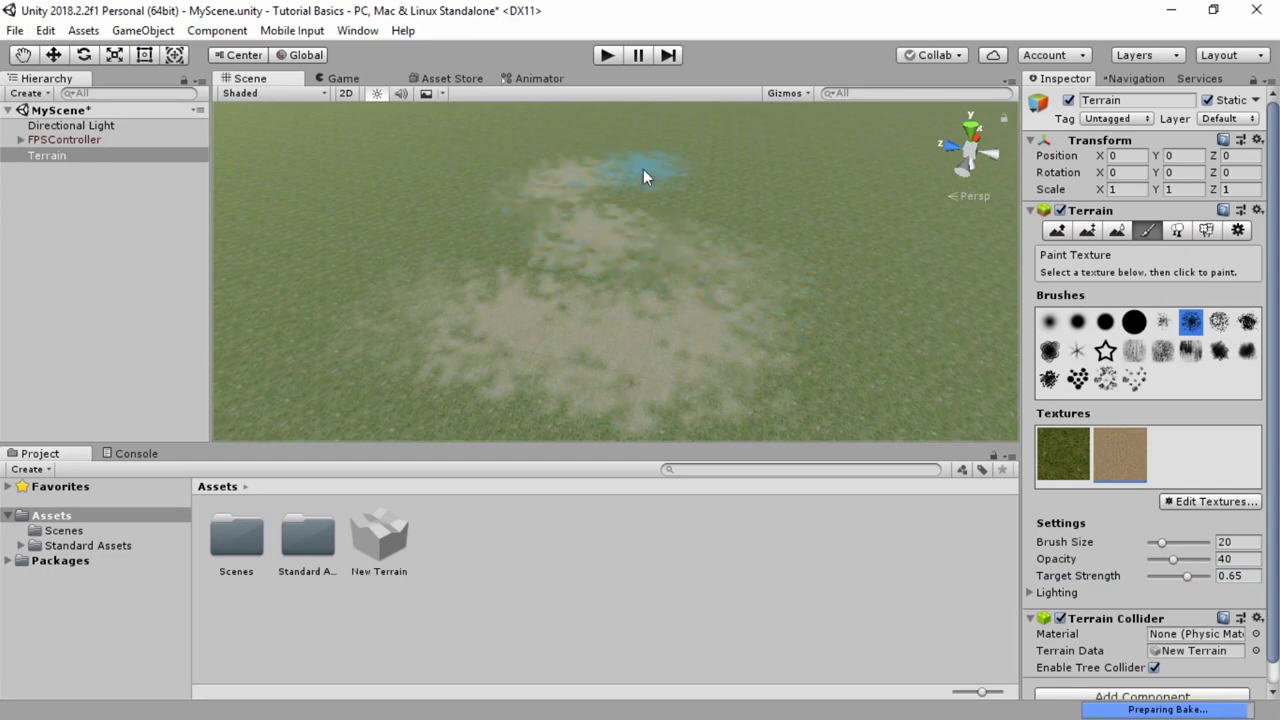
key("ctrl+z")
key("ctrl+z")
key("ctrl+z")
key("ctrl+z")
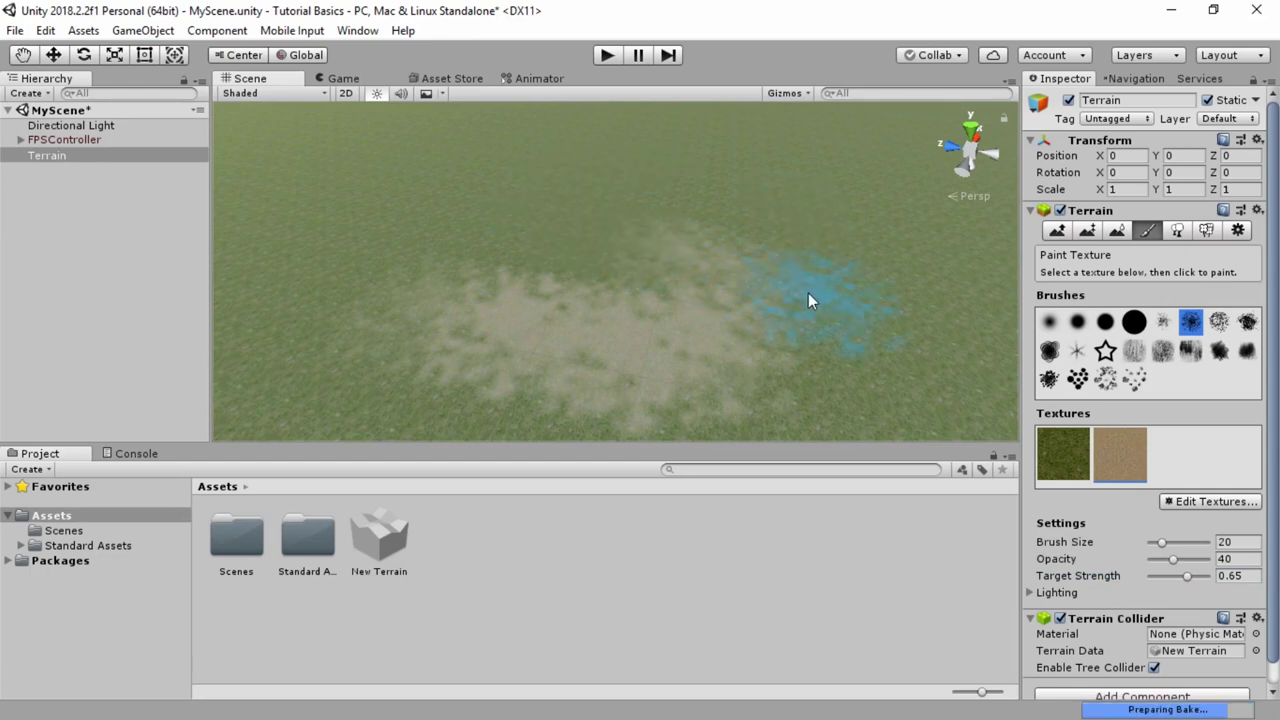
key("ctrl+z")
key("ctrl+z")
key("ctrl+z")
key("ctrl+z")
key("ctrl+z")
key("ctrl+z")
key("ctrl+z")
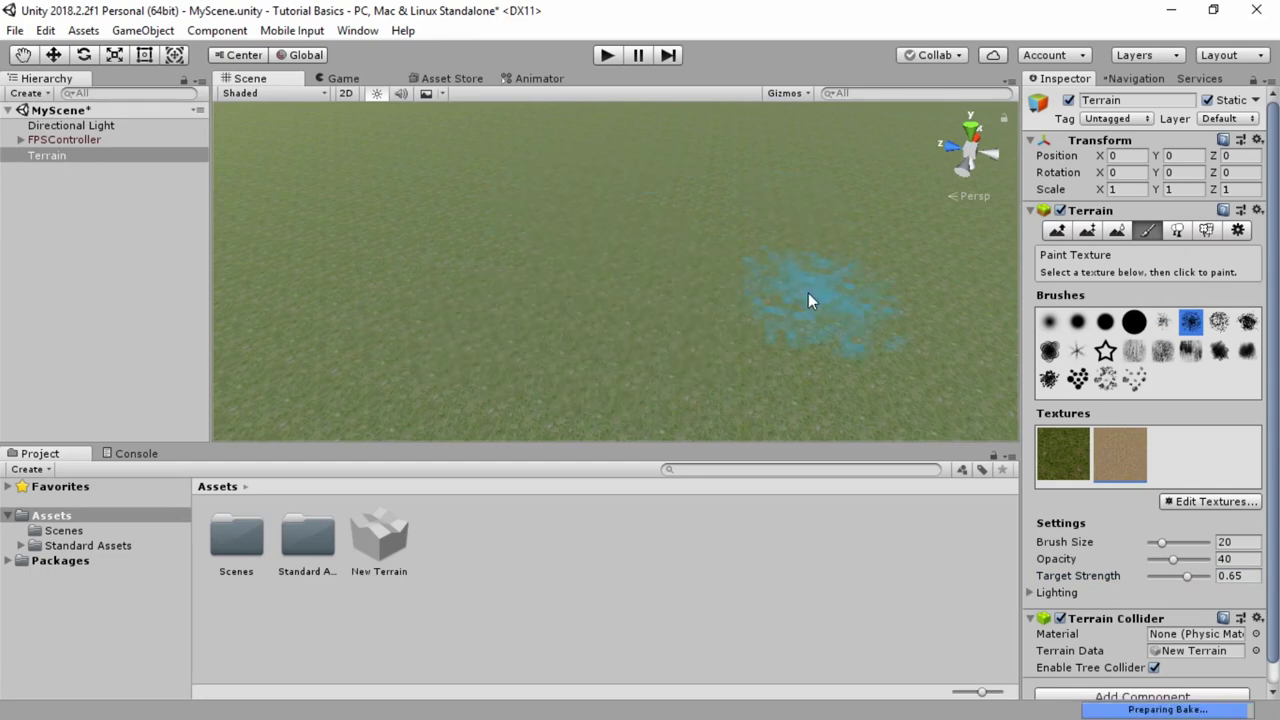
Try painting sand areas with the streaky brush beside the star, and undo all its strokes.
left_click(1133, 350)
mouse_move(497, 289)
left_mouse_down()
mouse_move(769, 302)
mouse_move(734, 231)
mouse_move(408, 238)
mouse_move(296, 272)
mouse_move(403, 180)
left_mouse_up()
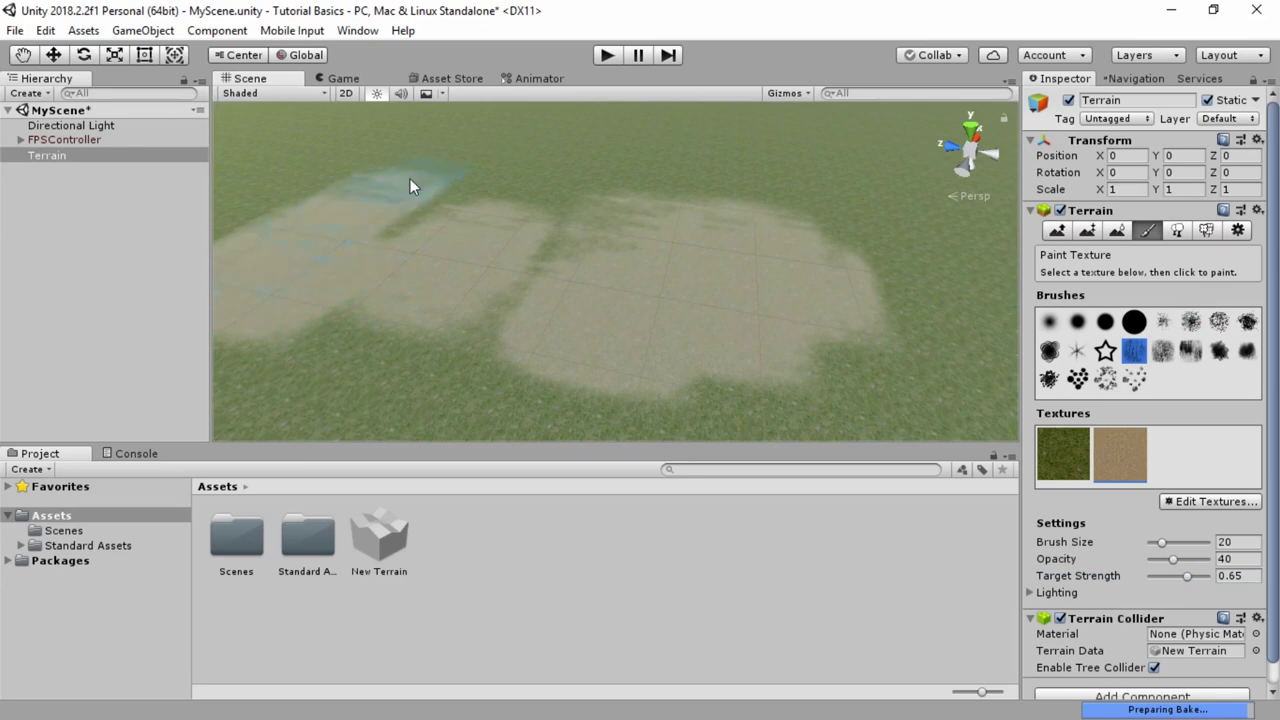
key("ctrl+z")
key("ctrl+z")
key("ctrl+z")
key("ctrl+z")
key("ctrl+z")
key("ctrl+z")
key("ctrl+z")
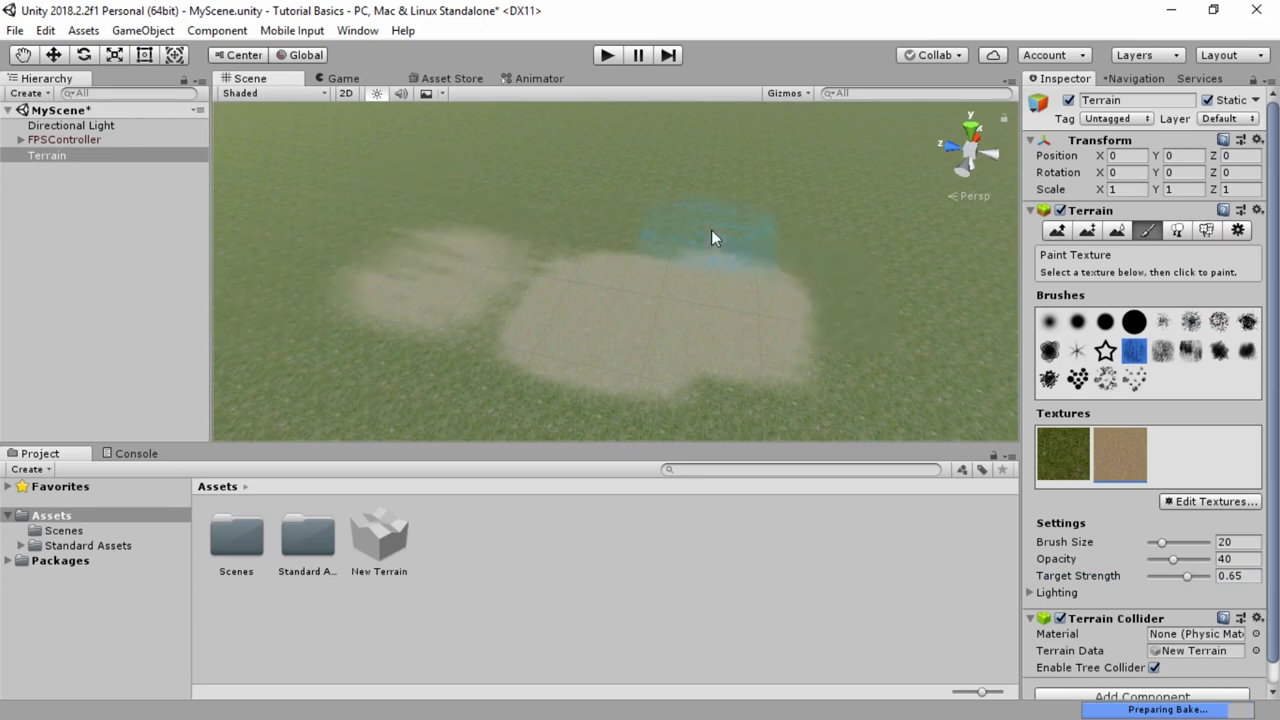
key("ctrl+z")
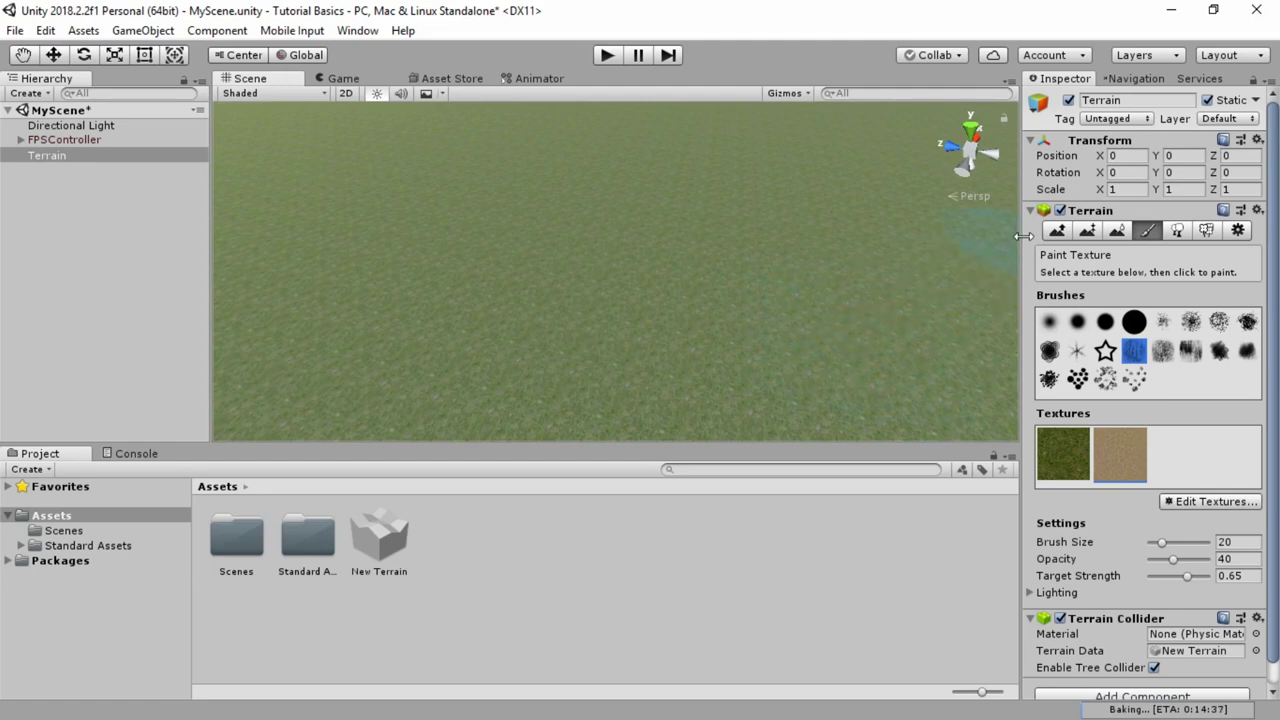
Switch to raising terrain with the soft round brush, try raising a steep hill, and undo it.
left_click(1057, 230)
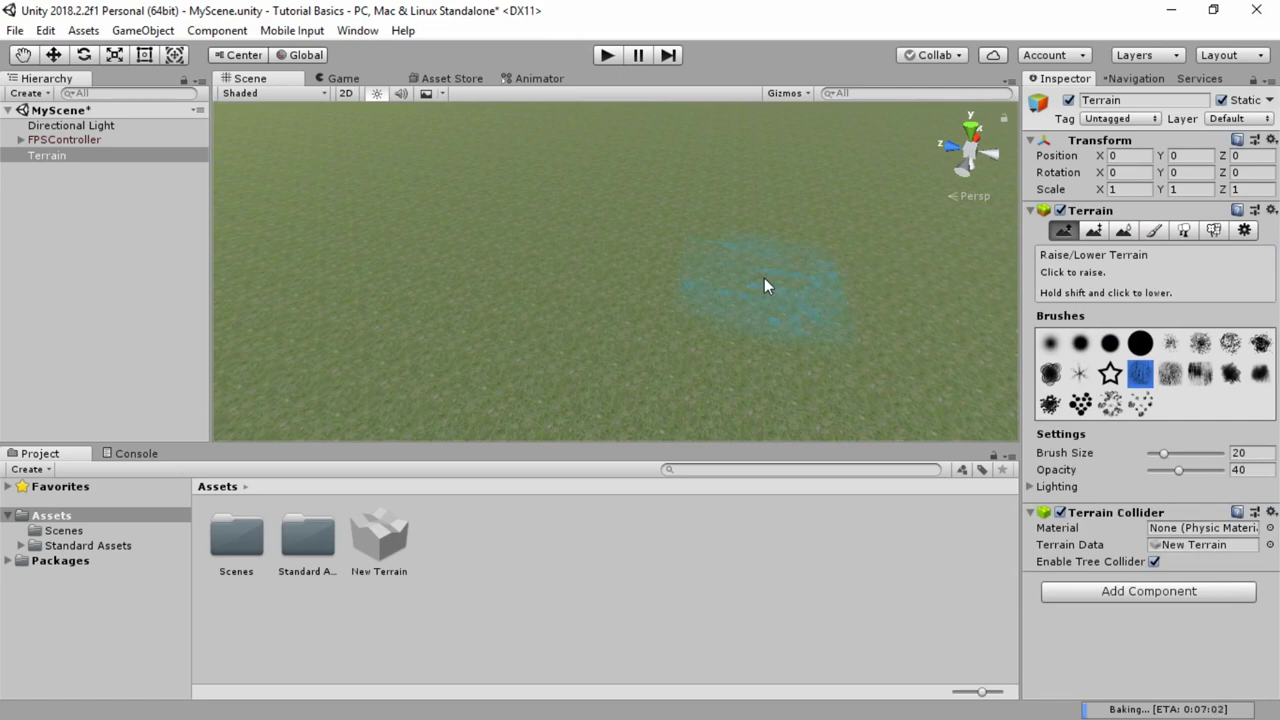
left_click(1055, 344)
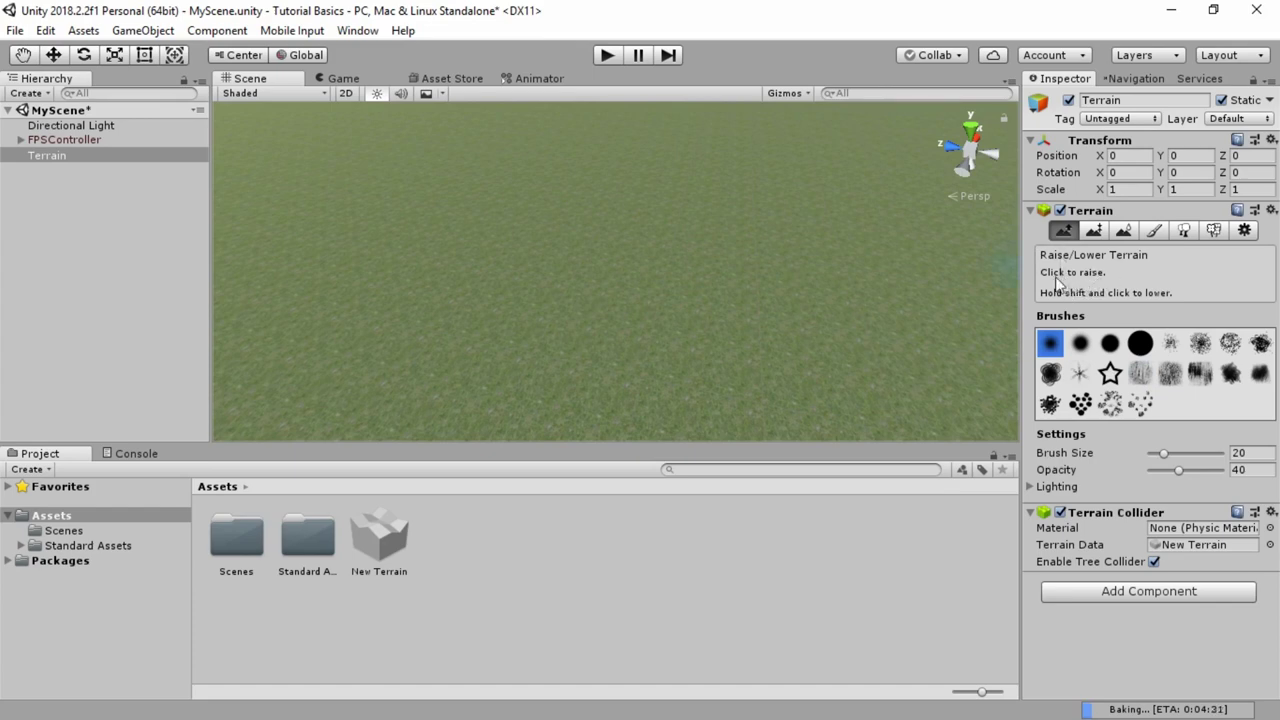
mouse_move(584, 298)
left_mouse_down()
mouse_move(576, 282)
mouse_move(670, 300)
mouse_move(620, 308)
left_mouse_up()
key("ctrl+z")
key("ctrl+z")
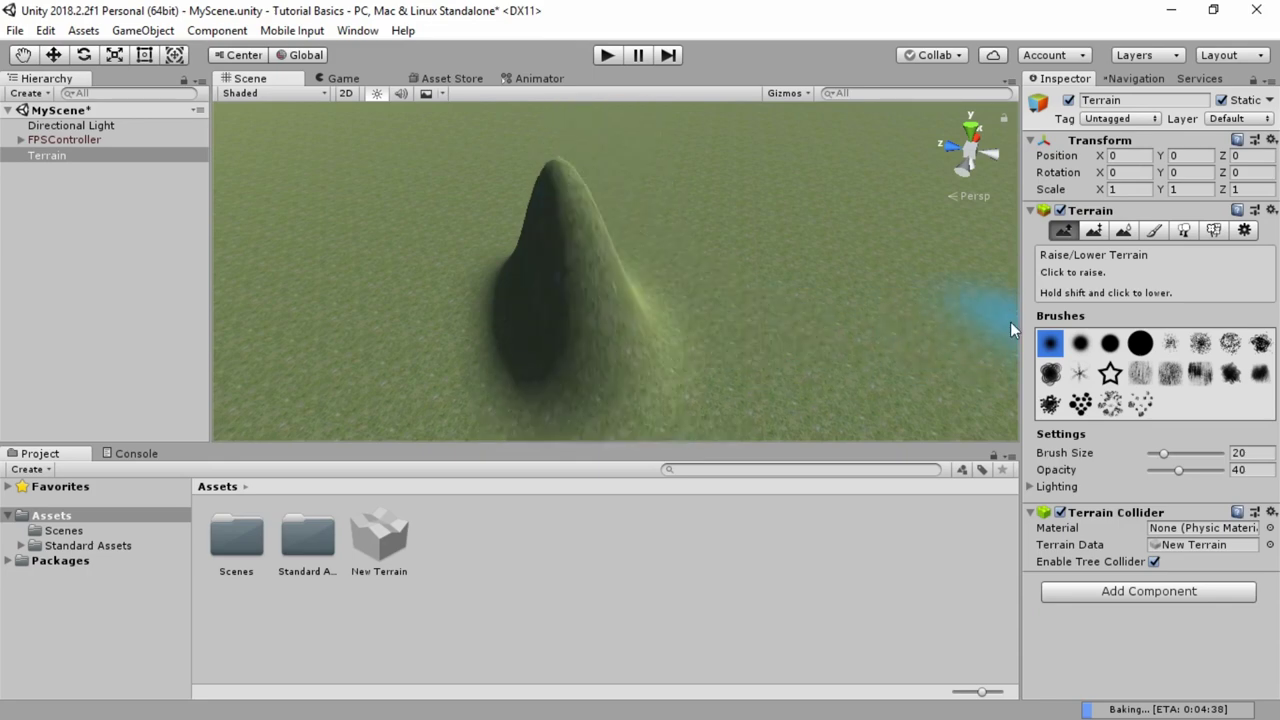
mouse_move(508, 263)
left_mouse_down()
mouse_move(554, 291)
mouse_move(449, 215)
mouse_move(542, 295)
mouse_move(549, 231)
mouse_move(545, 269)
mouse_move(451, 222)
mouse_move(608, 332)
left_mouse_up()
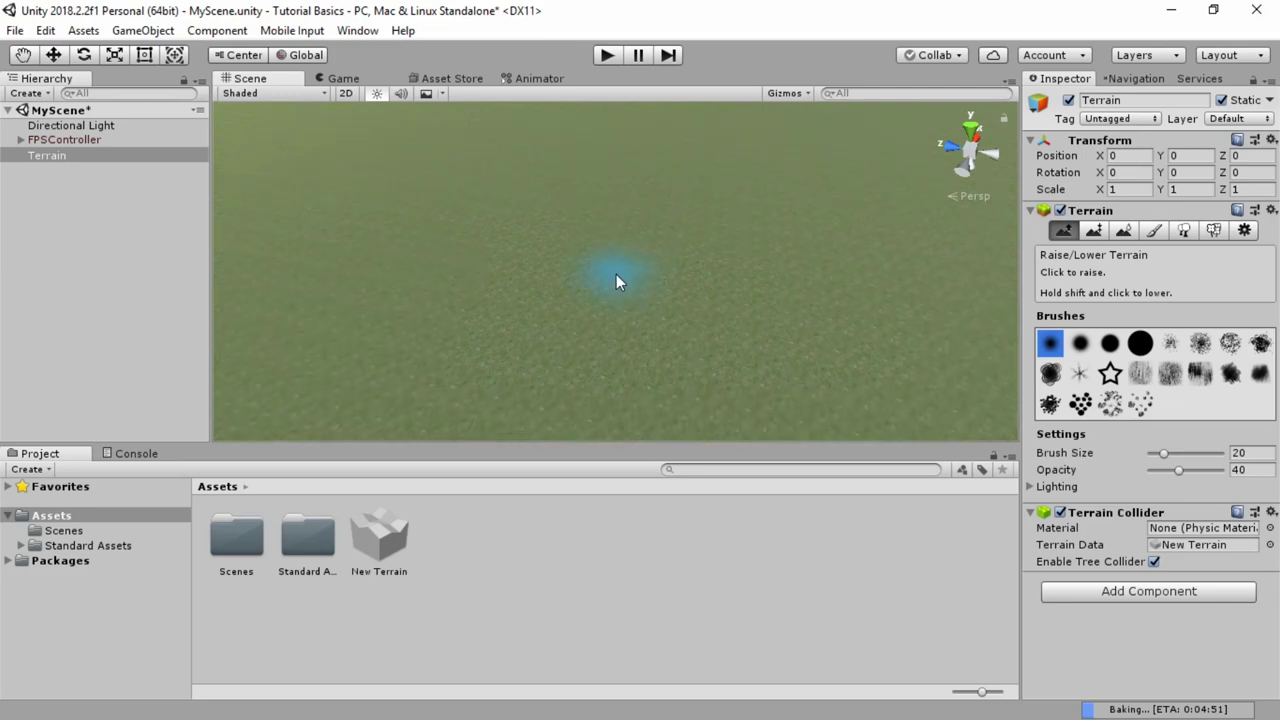
Set the sculpting brush size and opacity to 100, and raise a large hill on the terrain.
left_click_drag(400, 318, 651, 269, "alt")
scroll(617, 294, "down", 2)
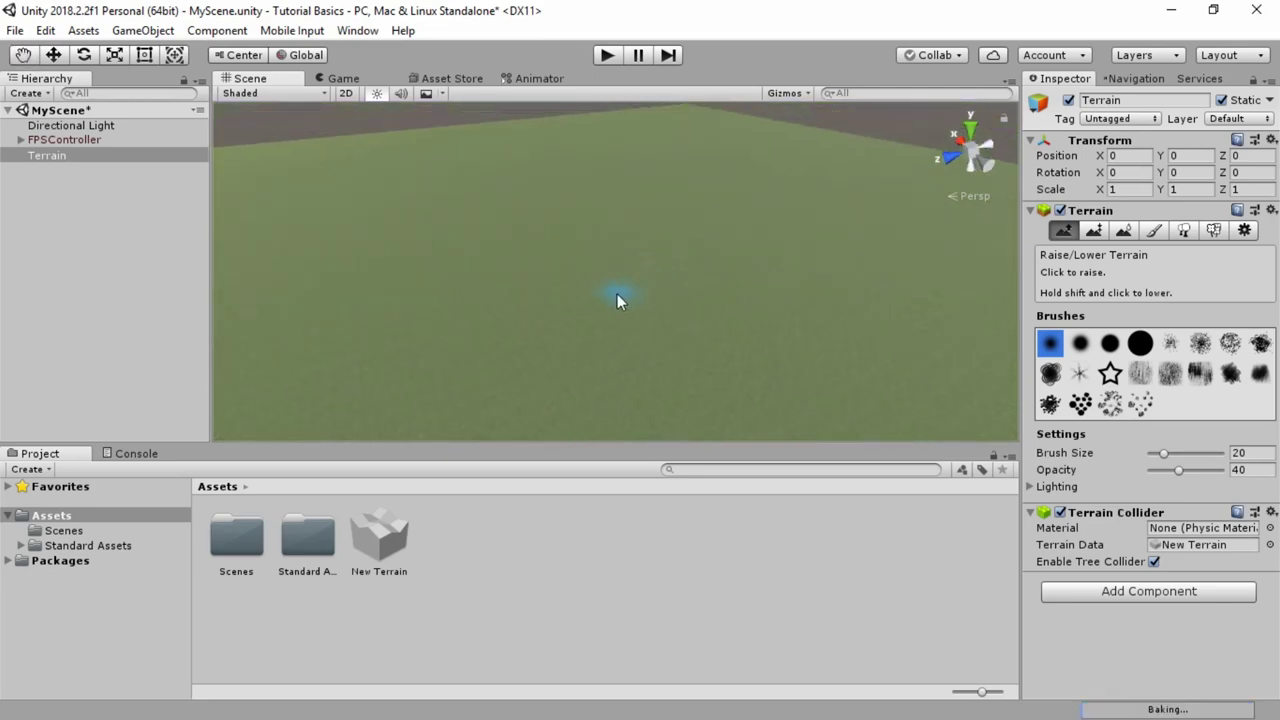
mouse_move(1163, 453)
left_mouse_down()
mouse_move(1229, 458)
mouse_move(1222, 470)
left_mouse_up()
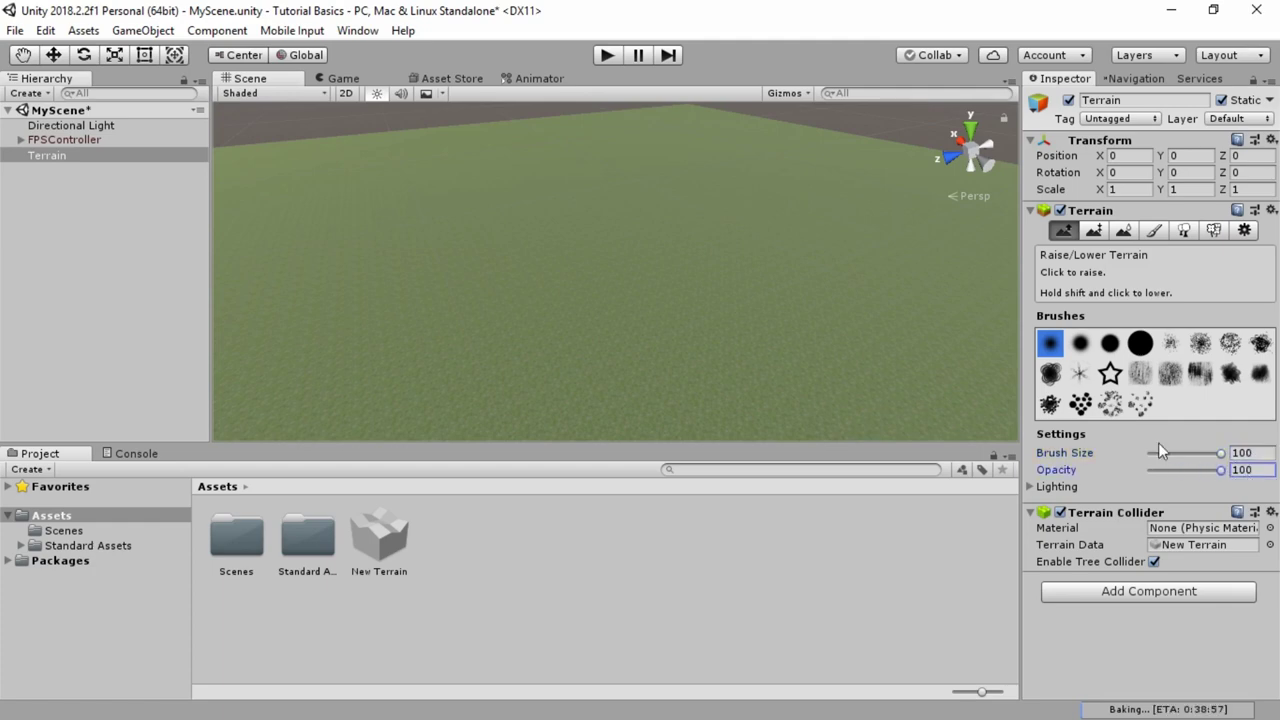
mouse_move(600, 305)
left_mouse_down()
mouse_move(794, 343)
mouse_move(851, 331)
mouse_move(568, 343)
mouse_move(771, 369)
left_mouse_up()
scroll(541, 338, "down", 3)
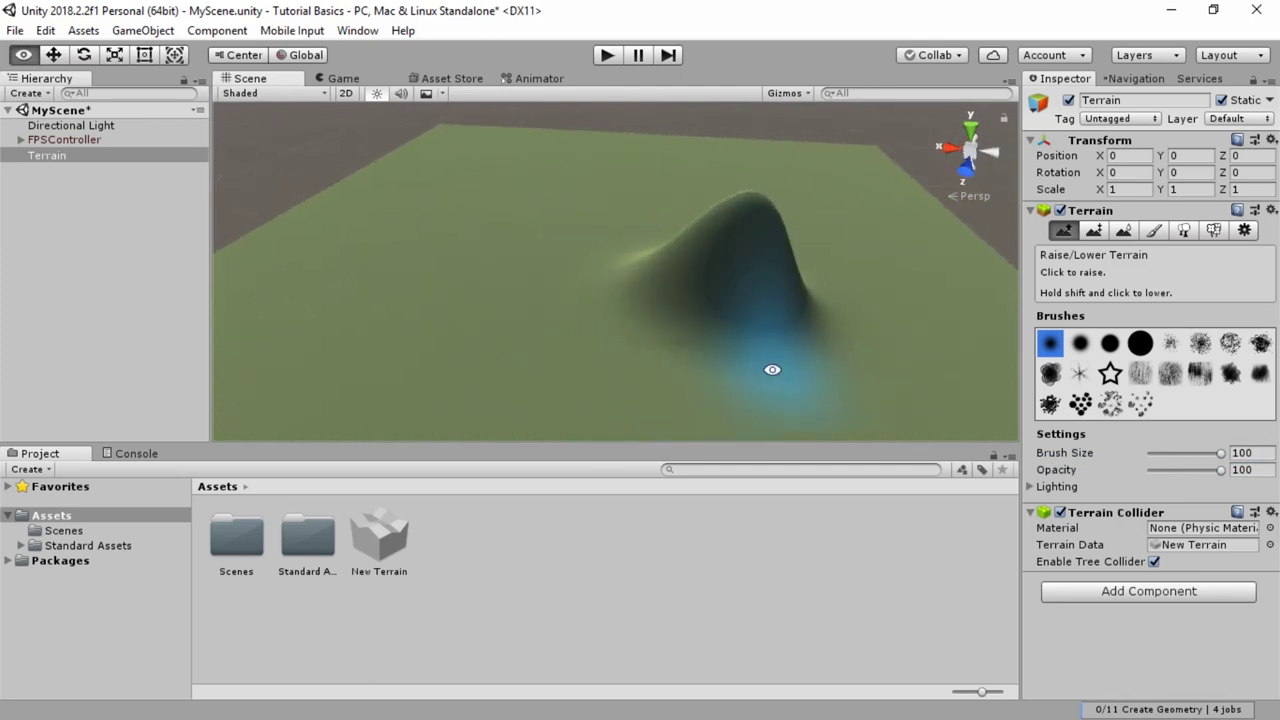
Raise a chain of further mountain peaks along the terrain's outer edges.
mouse_move(817, 305)
left_mouse_down()
mouse_move(886, 281)
mouse_move(845, 372)
mouse_move(739, 394)
mouse_move(817, 383)
mouse_move(622, 370)
mouse_move(843, 331)
mouse_move(851, 366)
mouse_move(650, 285)
left_mouse_up()
middle_click_drag(651, 276, 706, 377)
mouse_move(645, 252)
left_mouse_down()
mouse_move(431, 264)
mouse_move(470, 256)
mouse_move(392, 296)
left_mouse_up()
middle_click_drag(774, 320, 635, 306)
mouse_move(635, 305)
left_mouse_down()
mouse_move(743, 277)
mouse_move(903, 283)
mouse_move(889, 317)
mouse_move(800, 326)
left_mouse_up()
left_click_drag(880, 343, 950, 353)
middle_click_drag(745, 331, 600, 233)
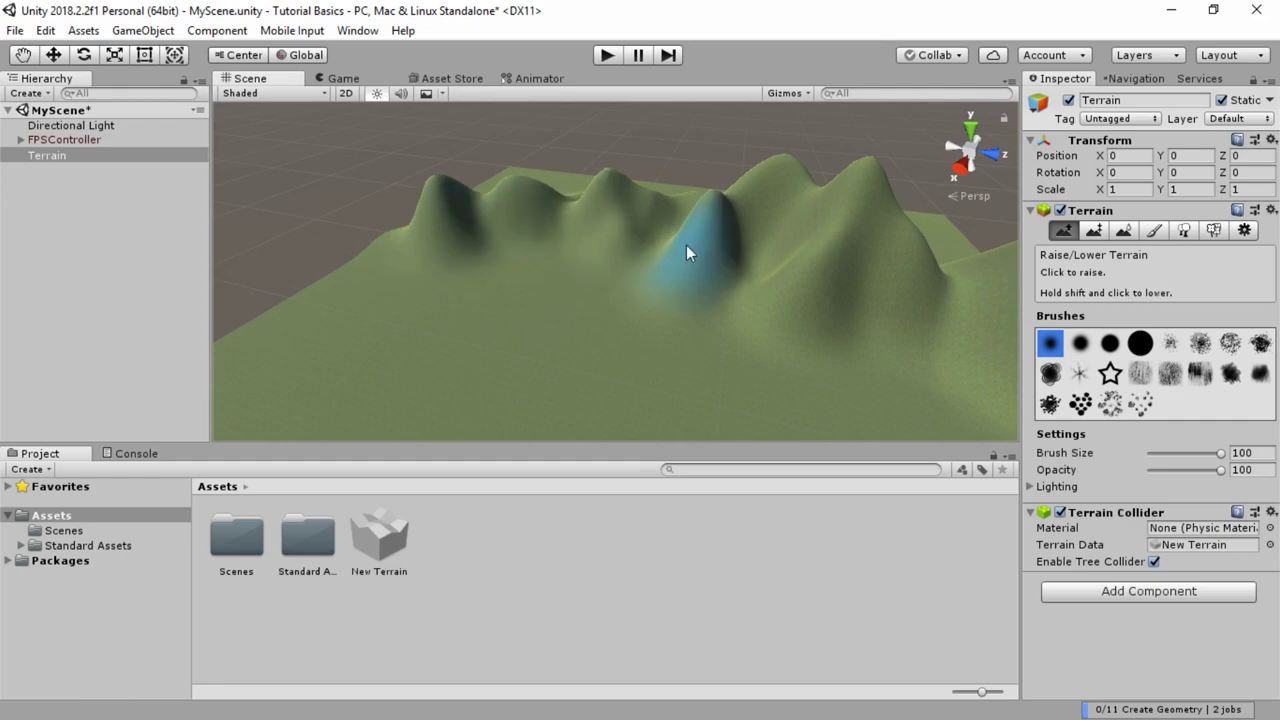
Frame the FPSController and move it along the X axis to about 255.7.
left_click_drag(631, 241, 781, 246, "alt")
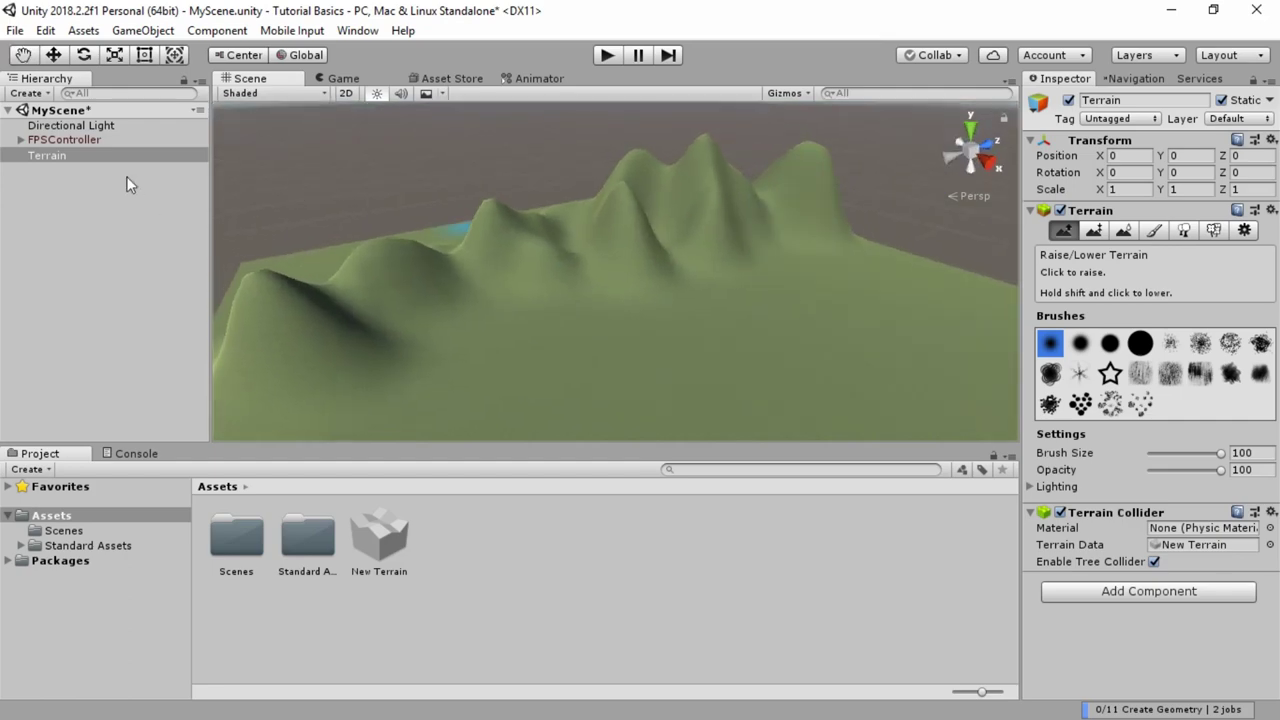
left_click(79, 139)
double_click(74, 141)
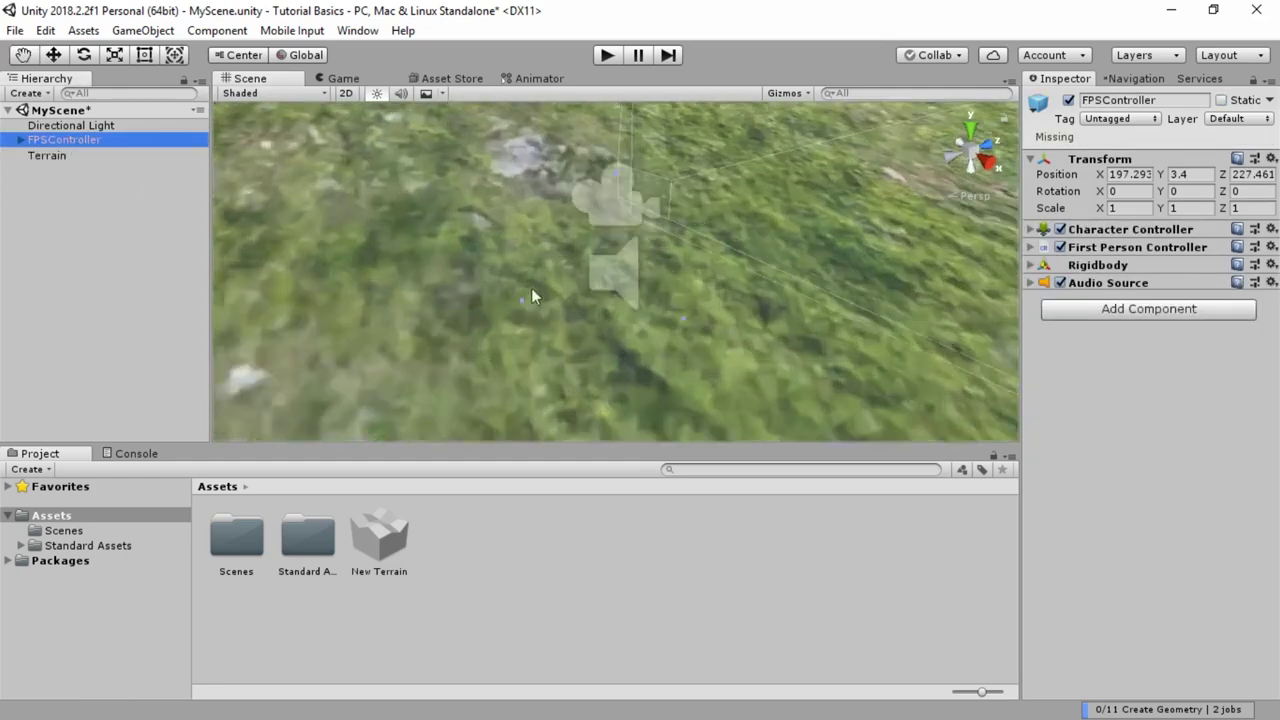
left_click(53, 55)
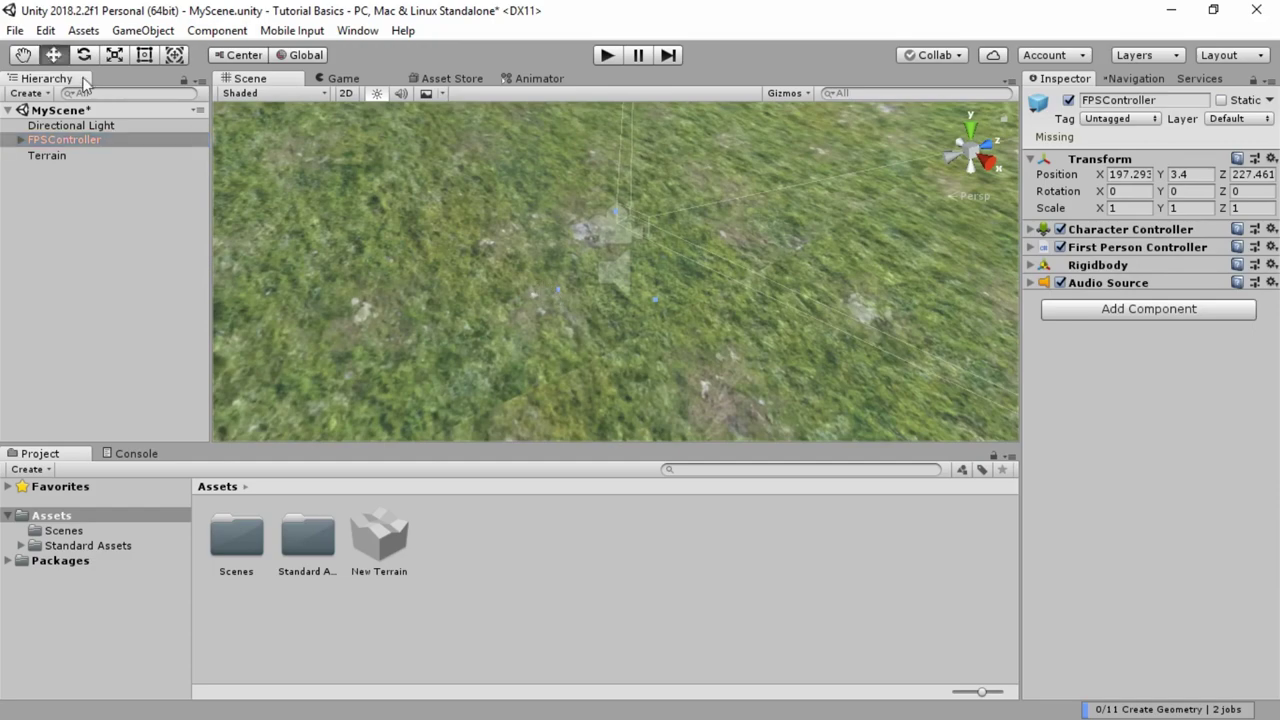
scroll(423, 270, "down", 3)
scroll(416, 282, "down", 5)
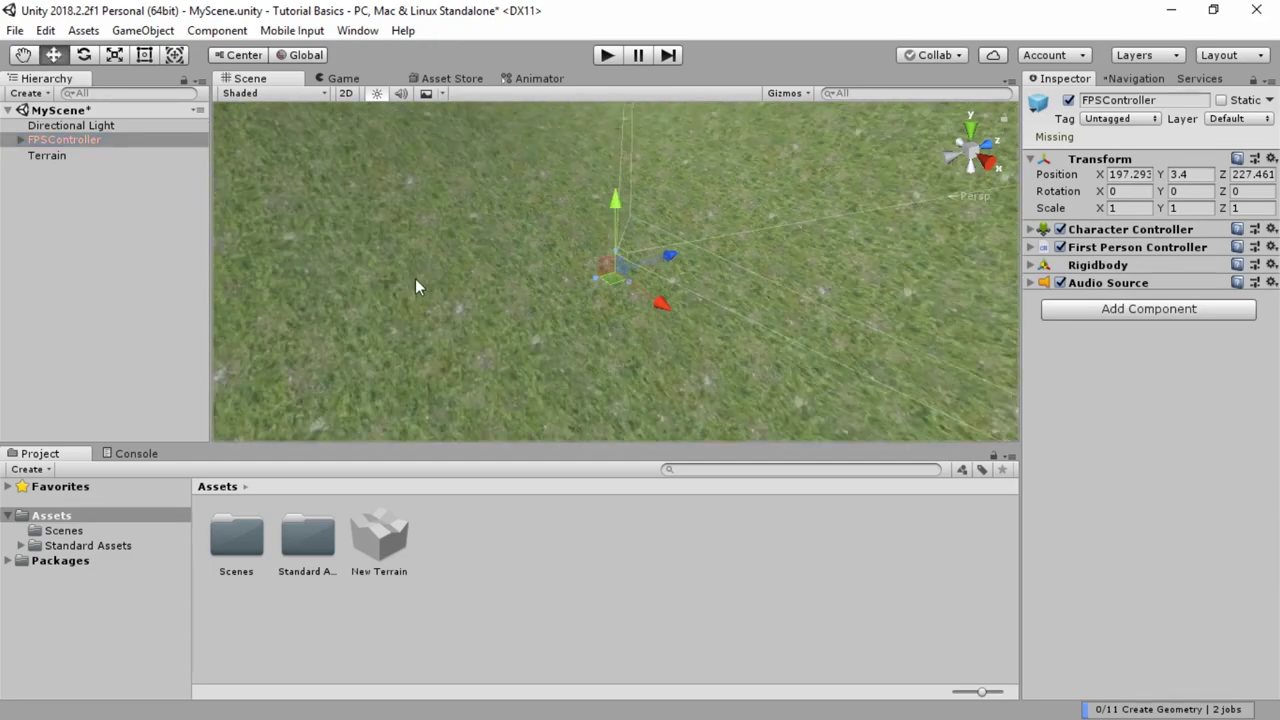
scroll(413, 310, "down", 3)
left_click_drag(667, 306, 754, 390)
middle_click_drag(676, 390, 585, 257)
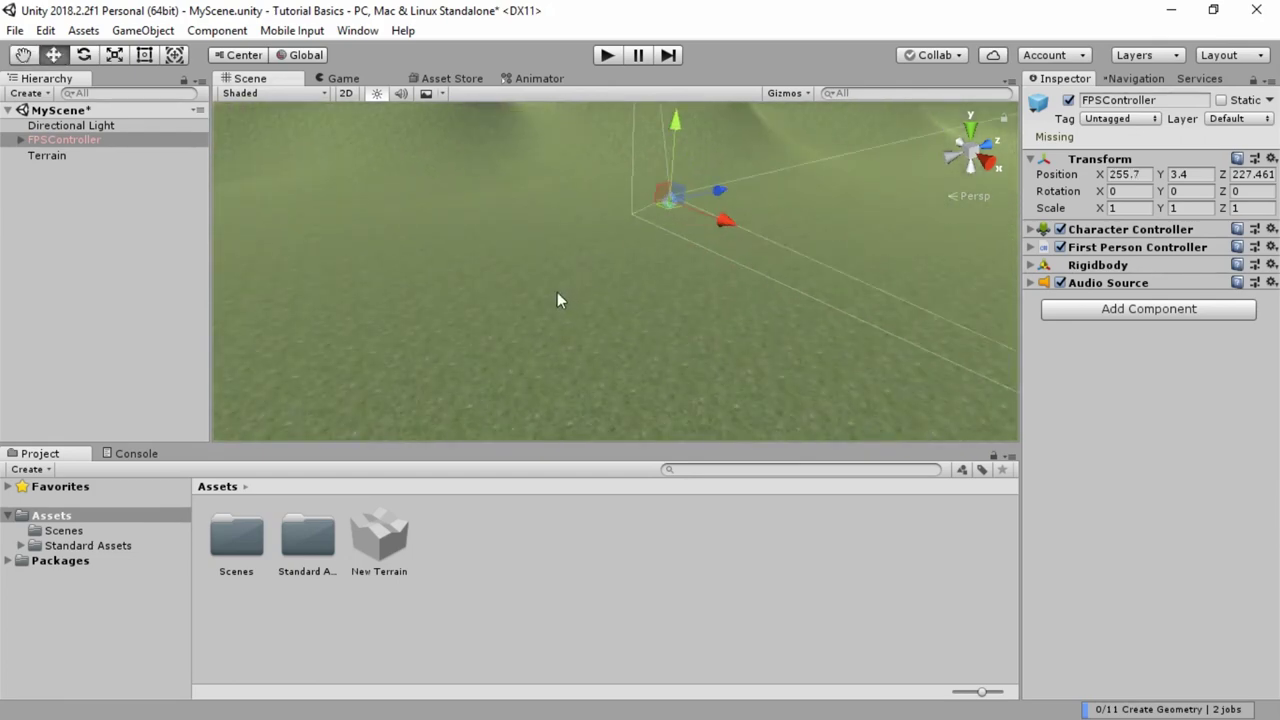
Set the FPSController's Y position to 0, and raise it to about 1.23 so it stands above the ground.
left_click_drag(557, 292, 618, 293, "alt")
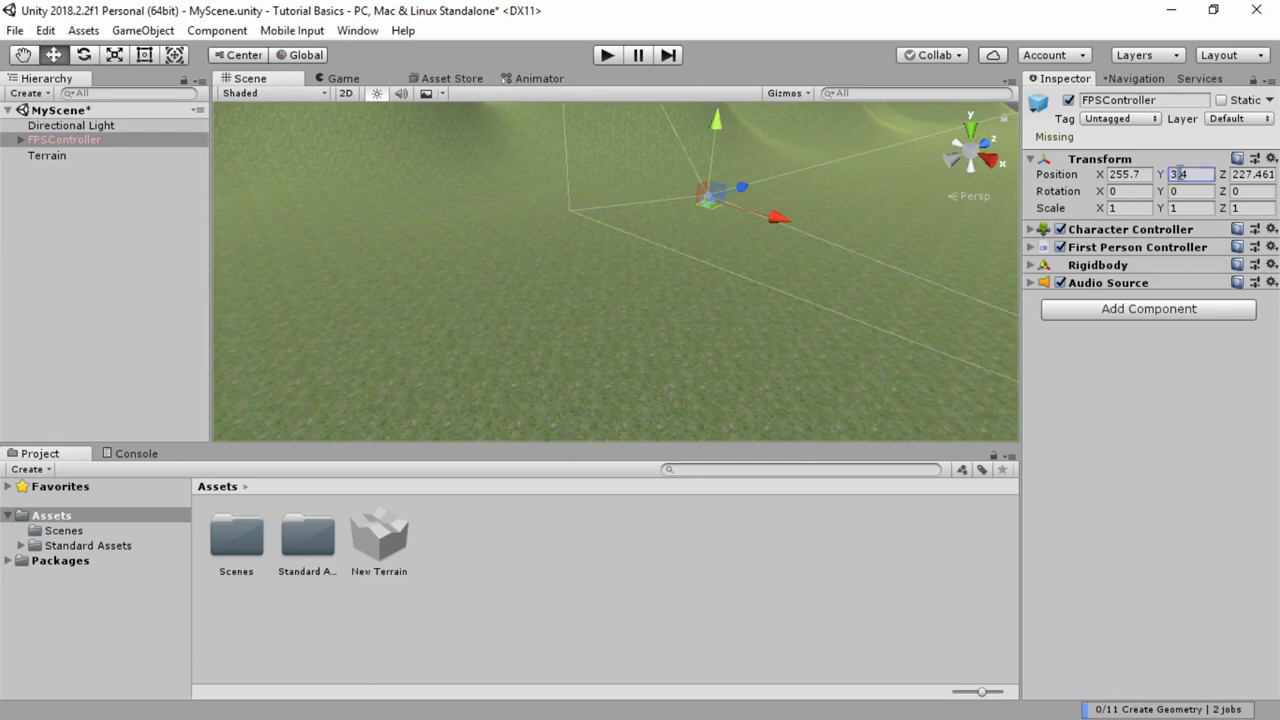
type("0")
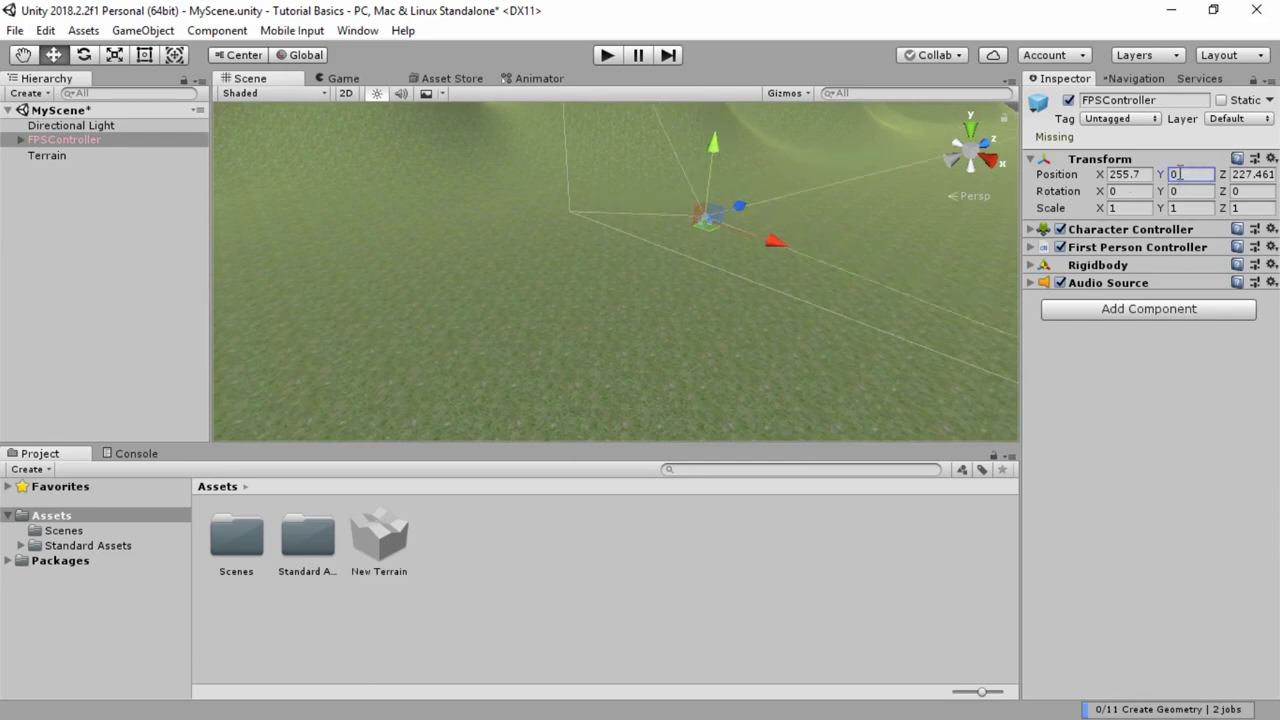
left_click_drag(732, 283, 590, 290, "alt")
scroll(587, 281, "up", 3)
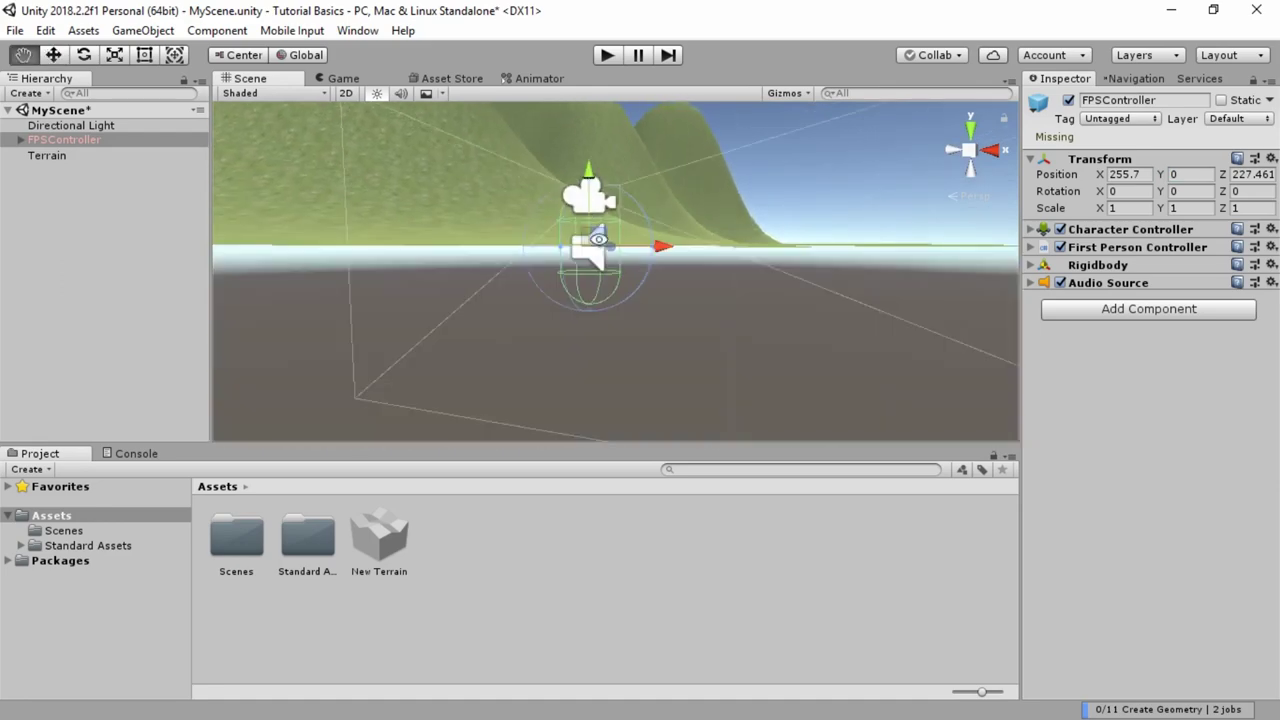
left_click_drag(589, 181, 596, 146)
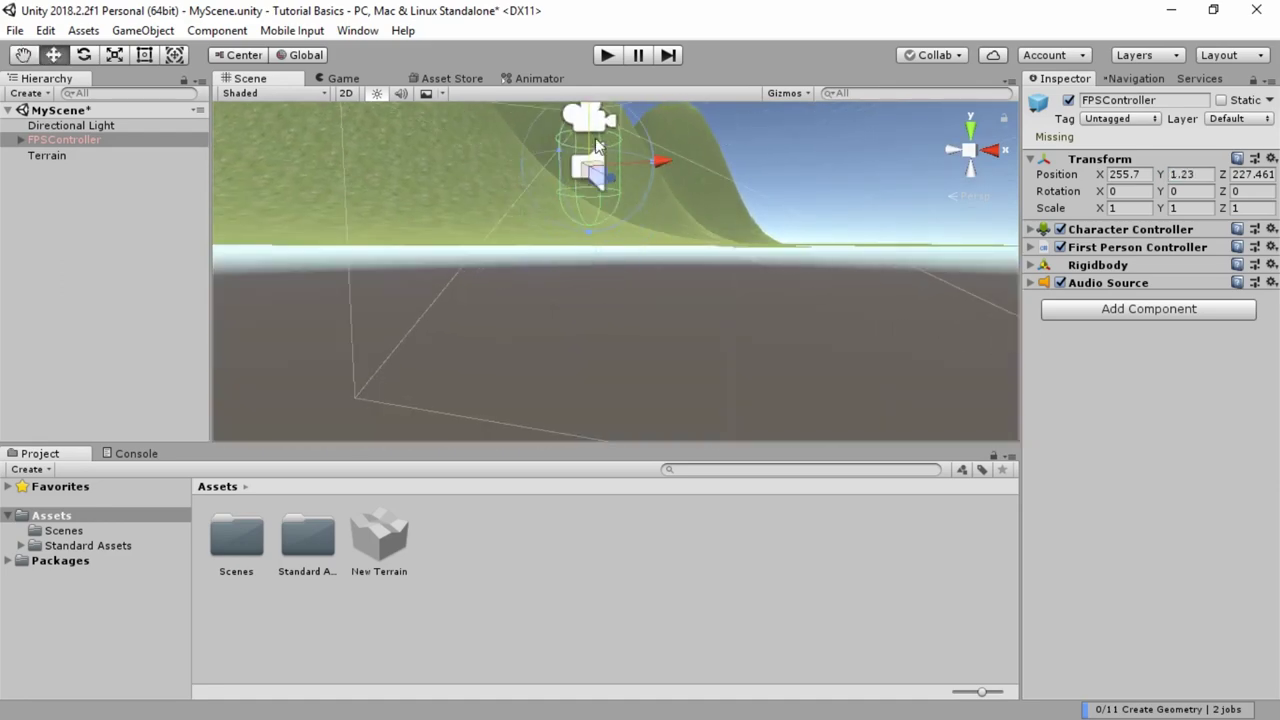
Play the scene and walk up and back down the nearby mountain to examine the terrain in first person.
left_click(605, 55)
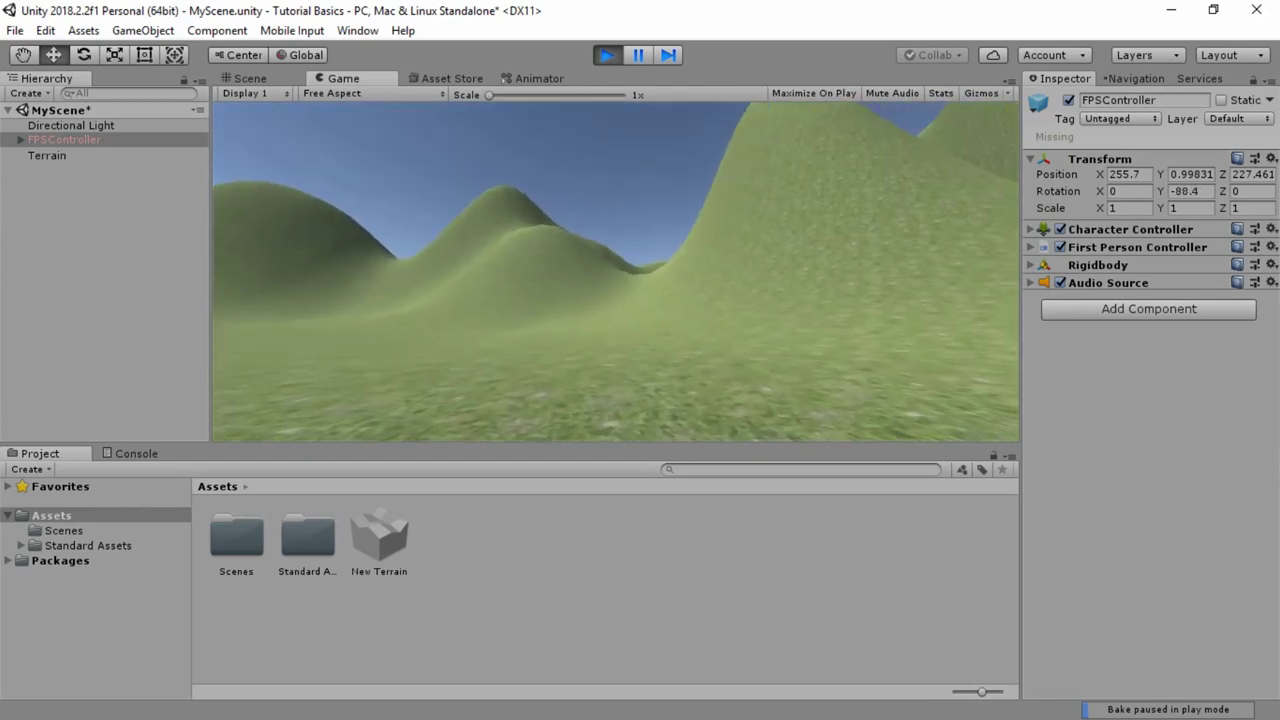
key("w")
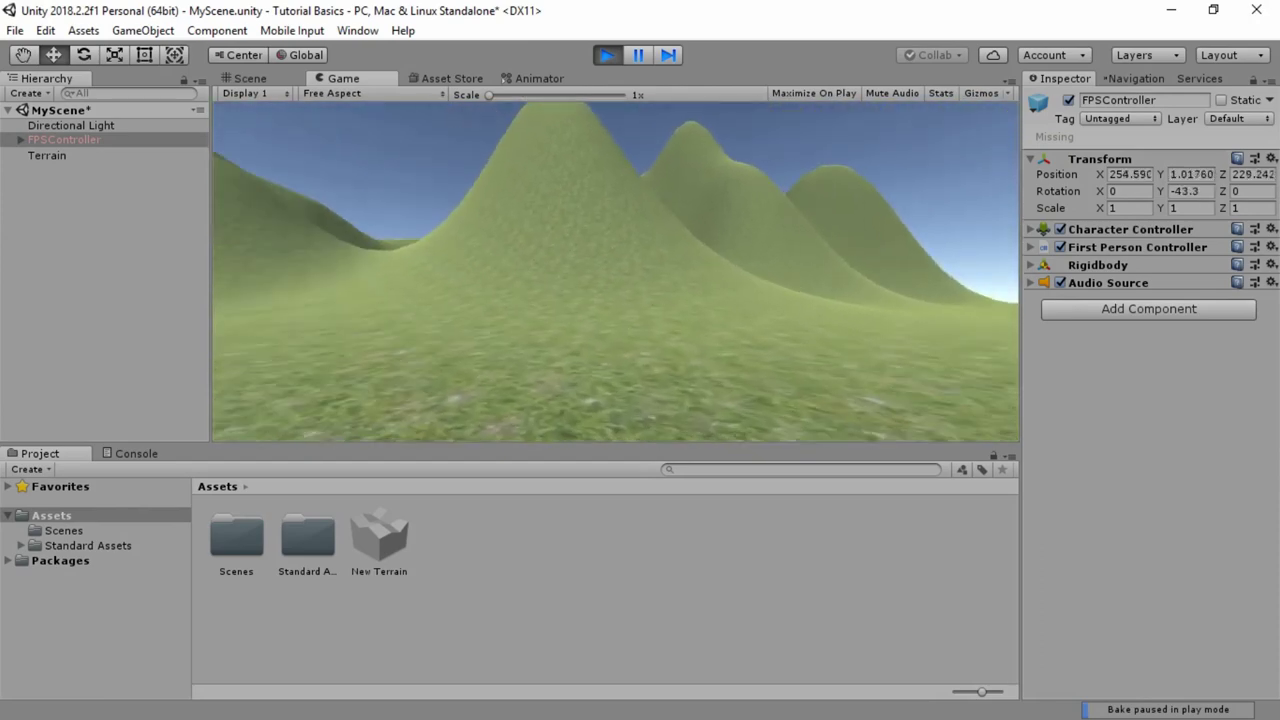
key("w")
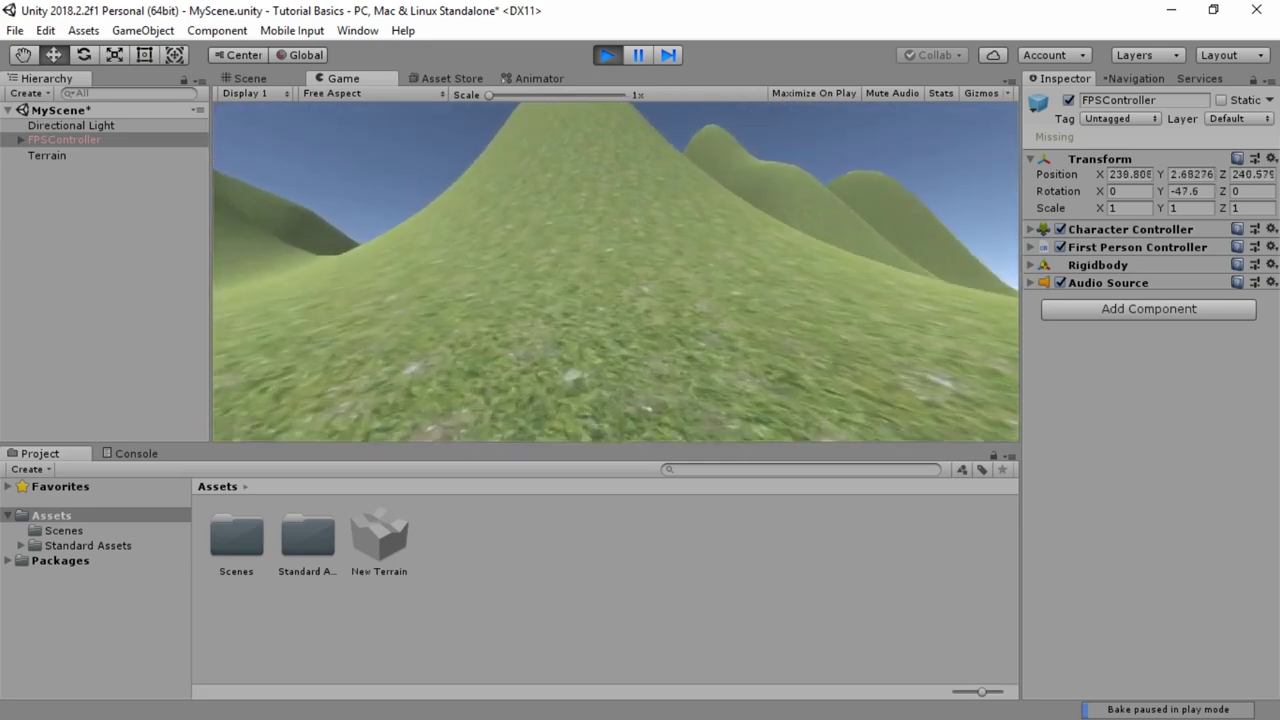
key("w")
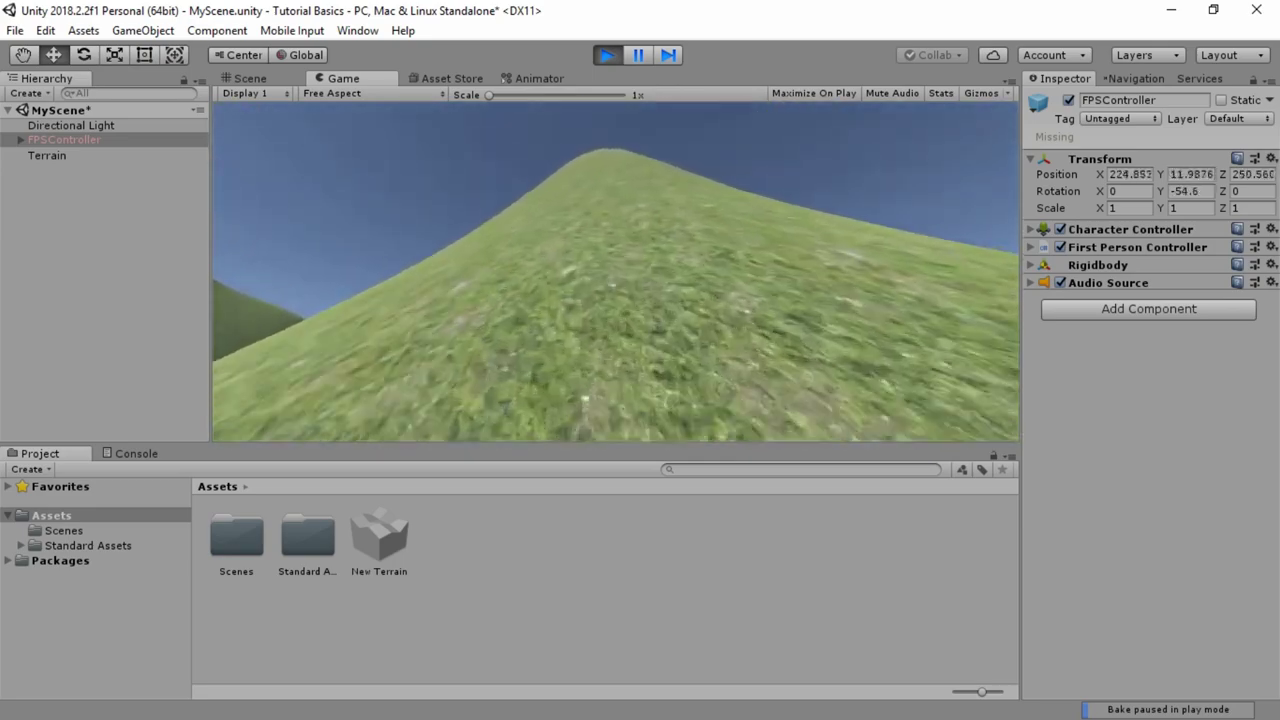
key("w")
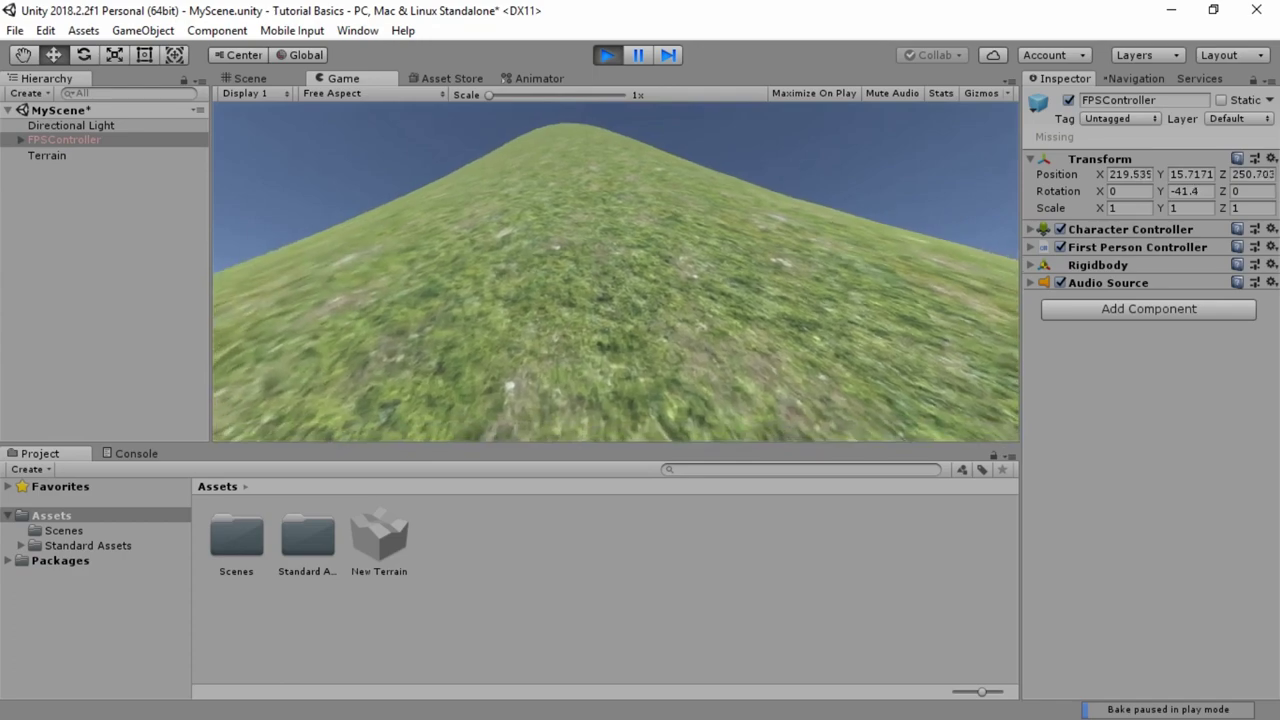
key("w")
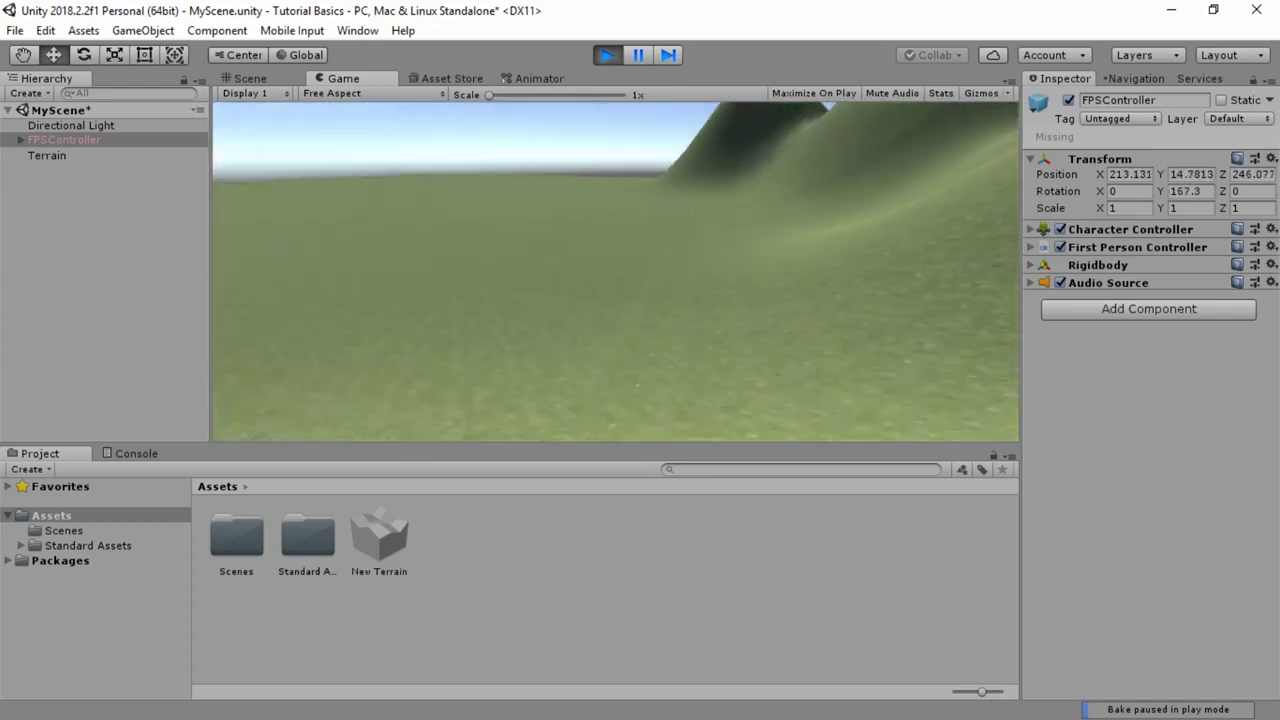
key("w")
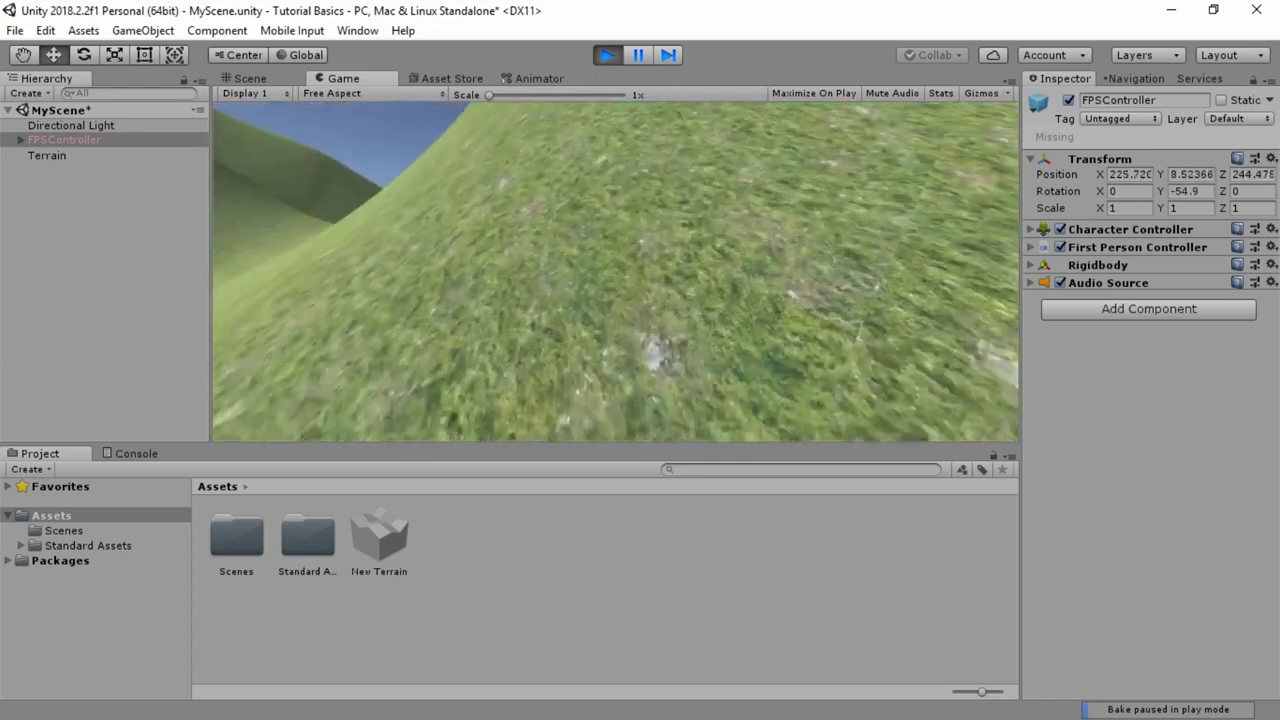
key("w")
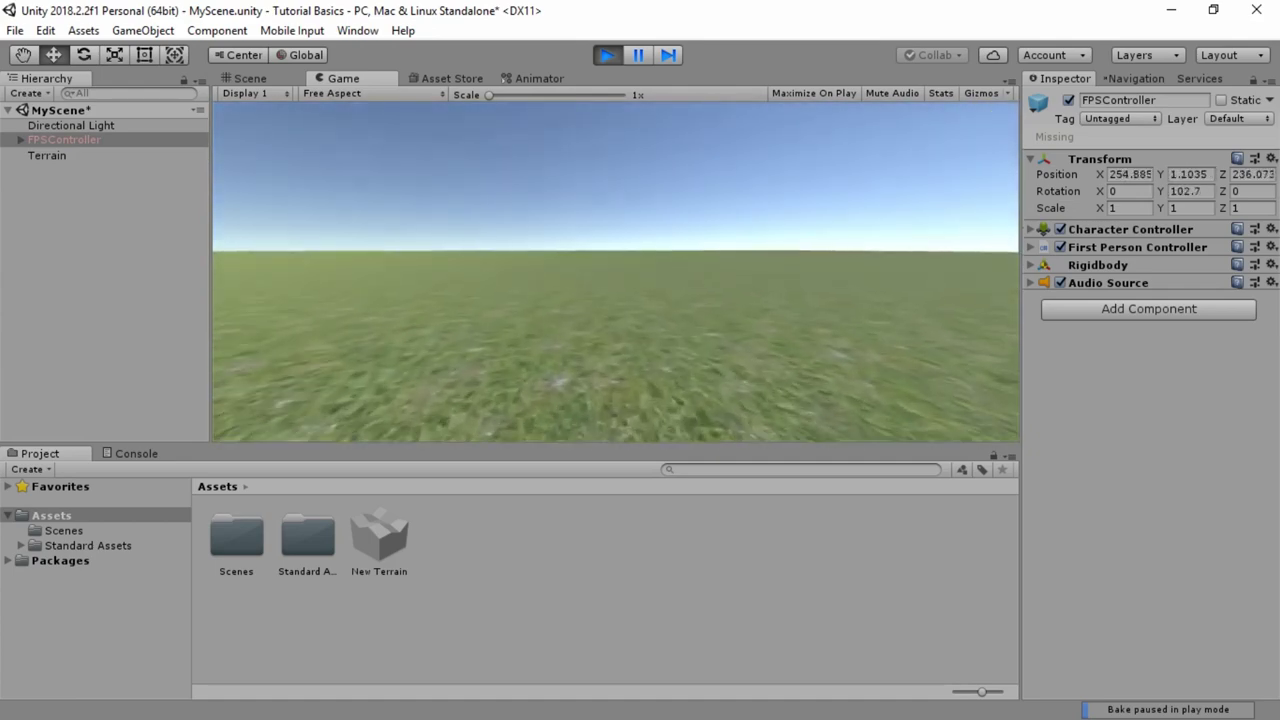
key("w")
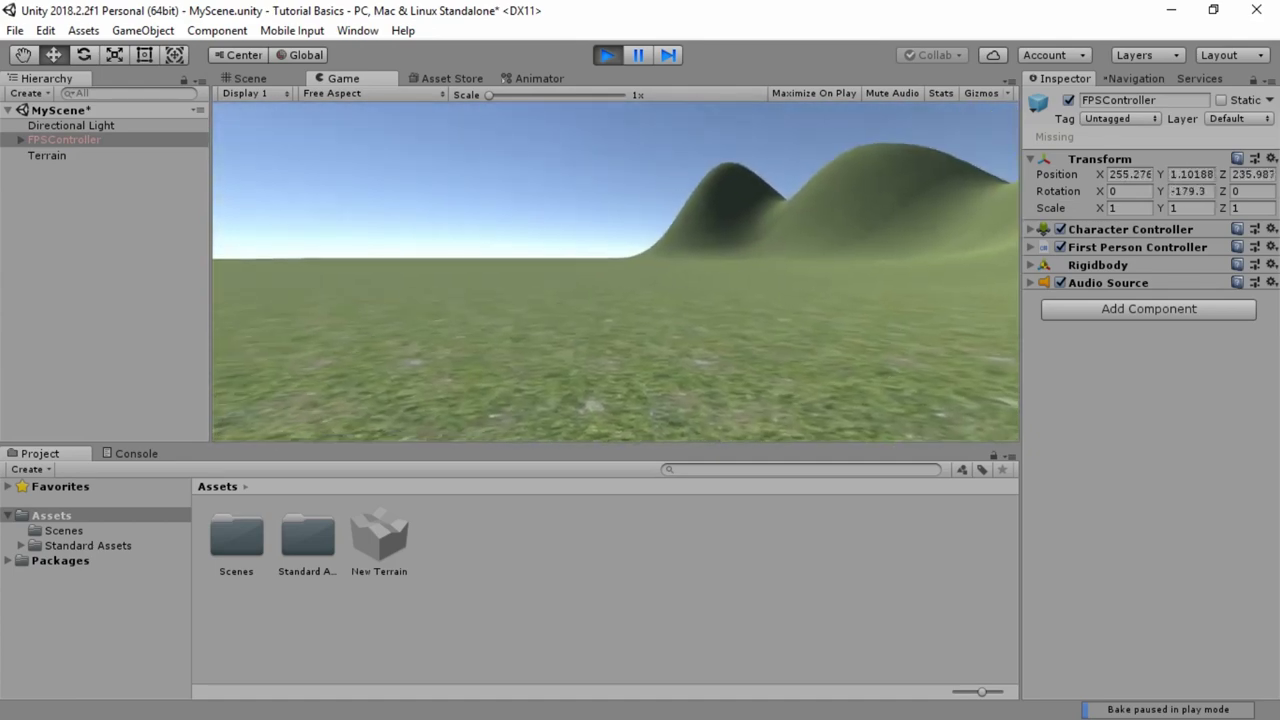
Set the First Person Controller's Run Speed to 50 while the game is running.
key("Escape")
left_click(1031, 248)
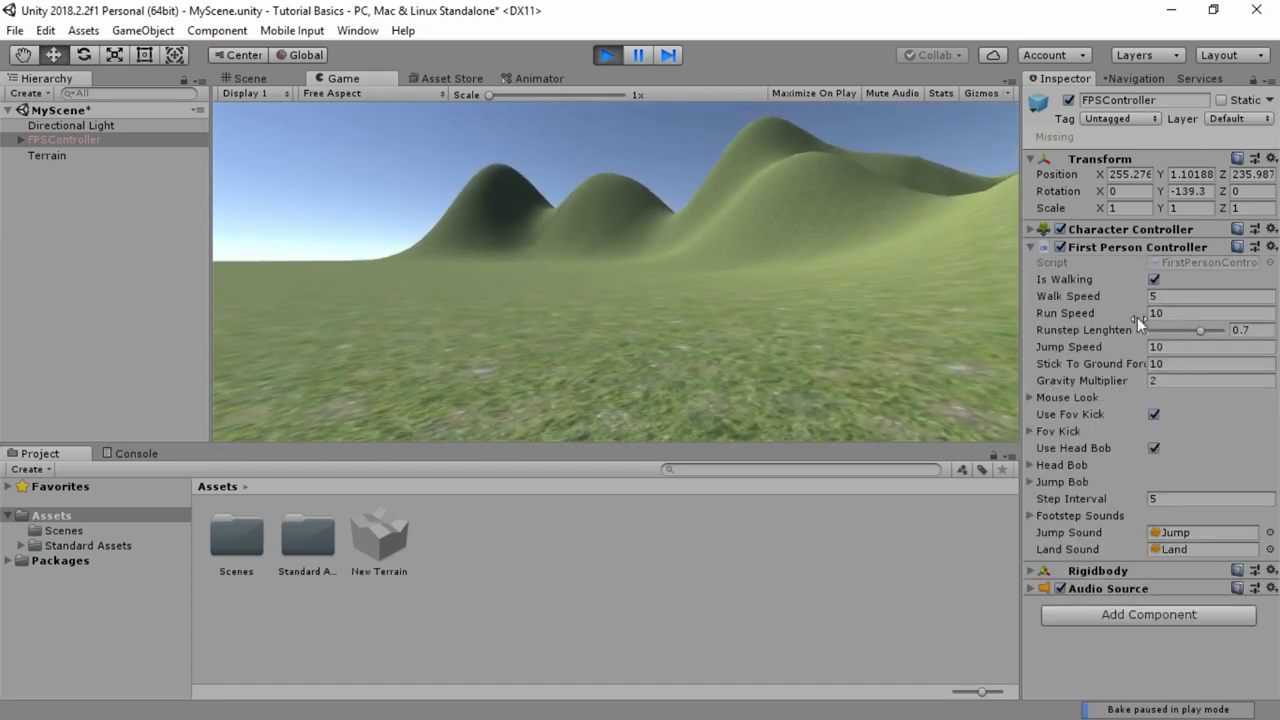
left_click(1163, 346)
left_click(1170, 314)
left_click(672, 313)
Sprint across the terrain, view the mountain range from a distance, and stop play mode.
key("w")
key("shift+w")
key("shift+w")
key("shift+w")
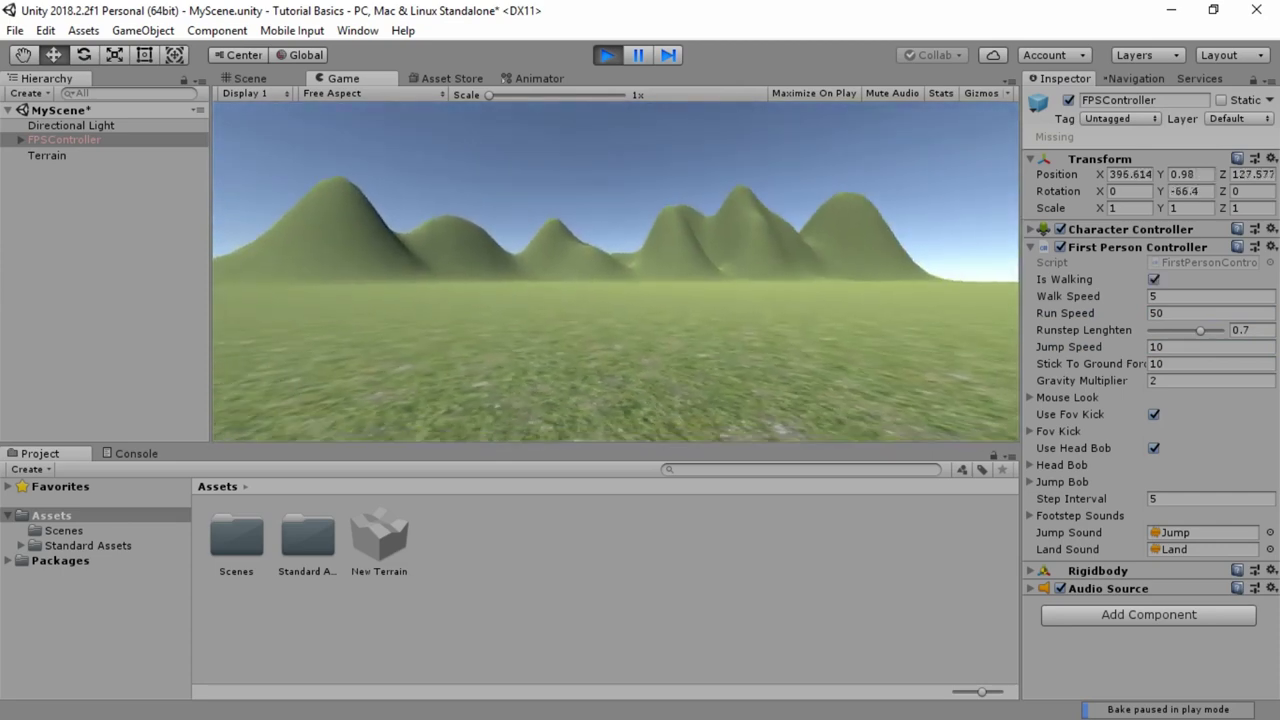
key("s")
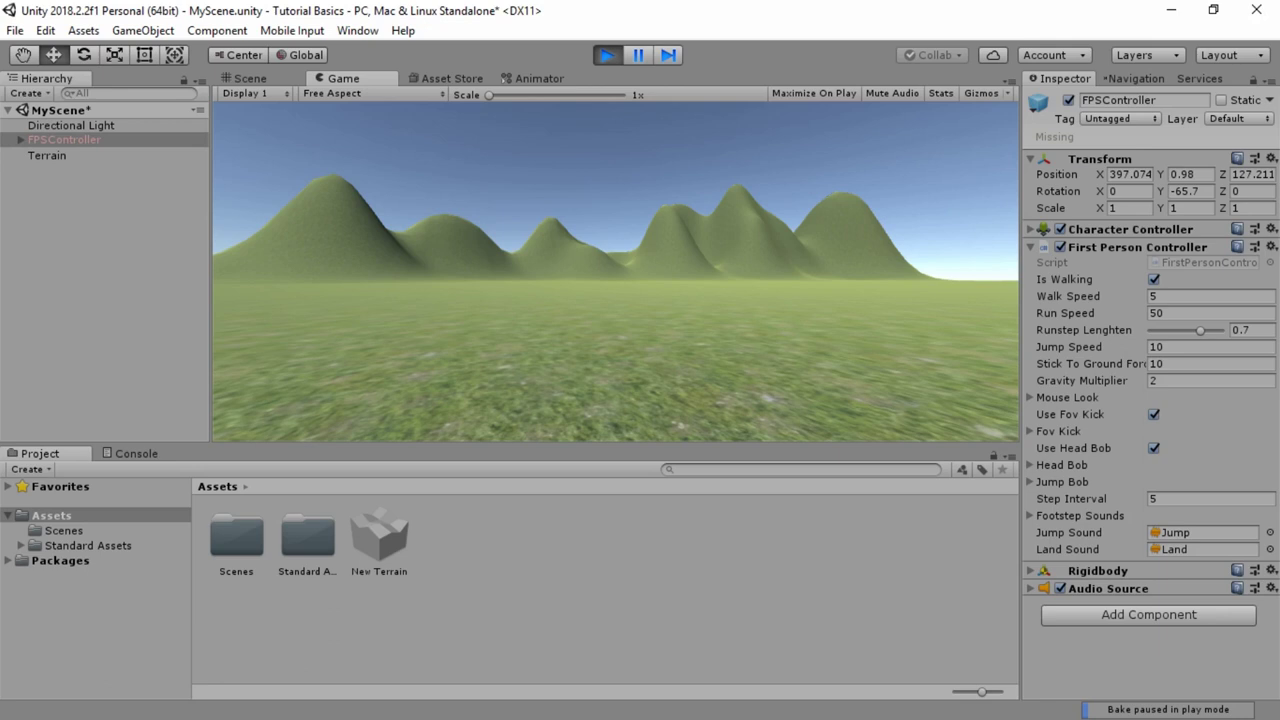
key("Escape")
left_click(607, 55)
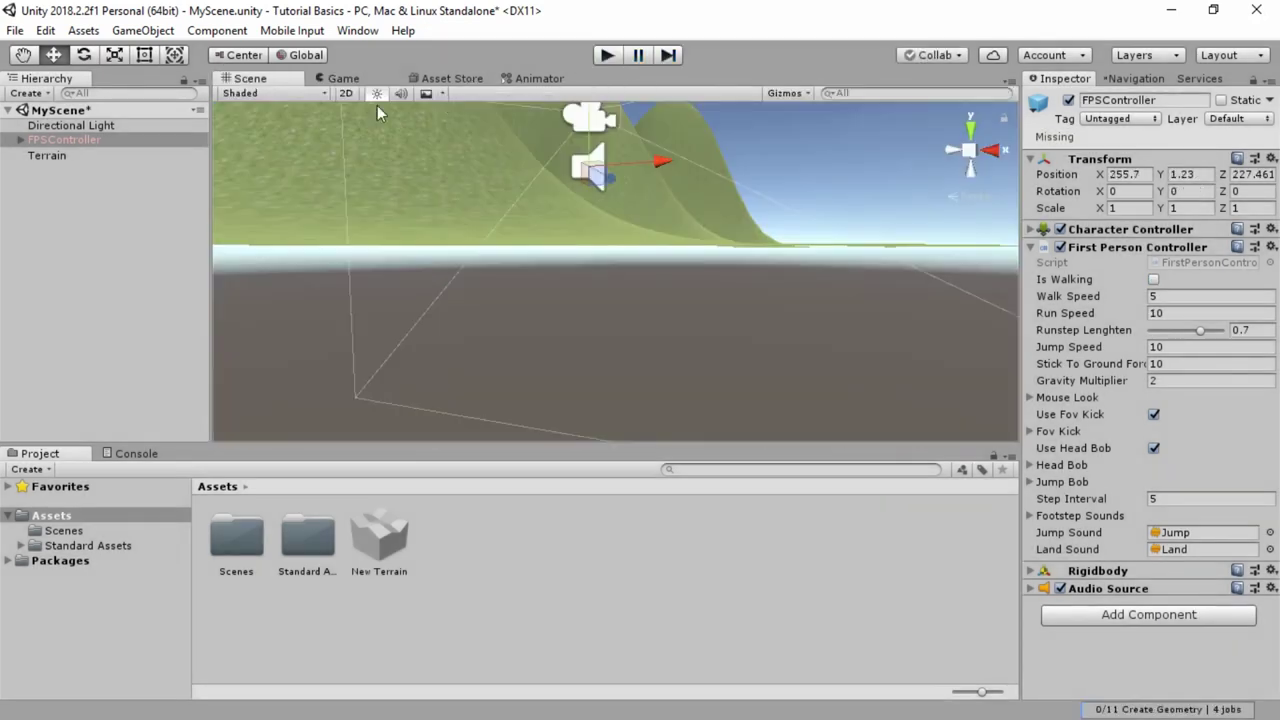
Select the terrain and use the Raise/Lower tool to carve a flat passage between two neighbouring mountains.
key("f")
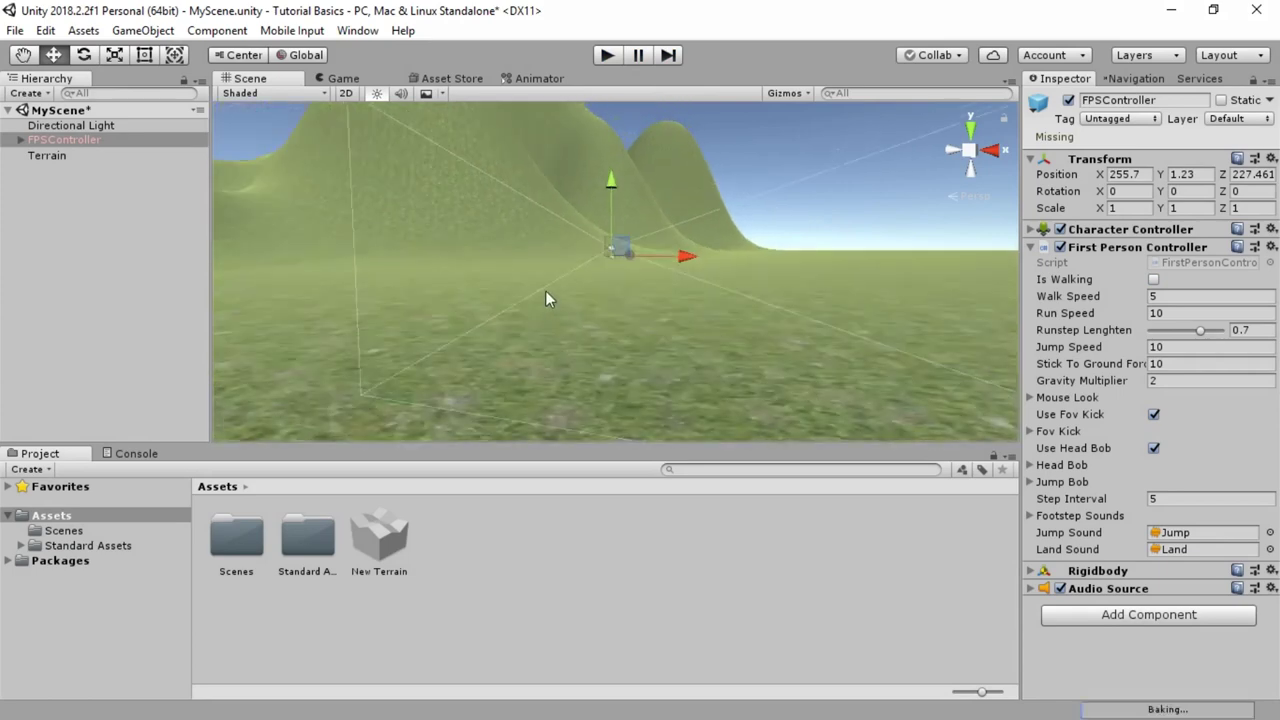
left_click_drag(443, 267, 465, 291, "alt")
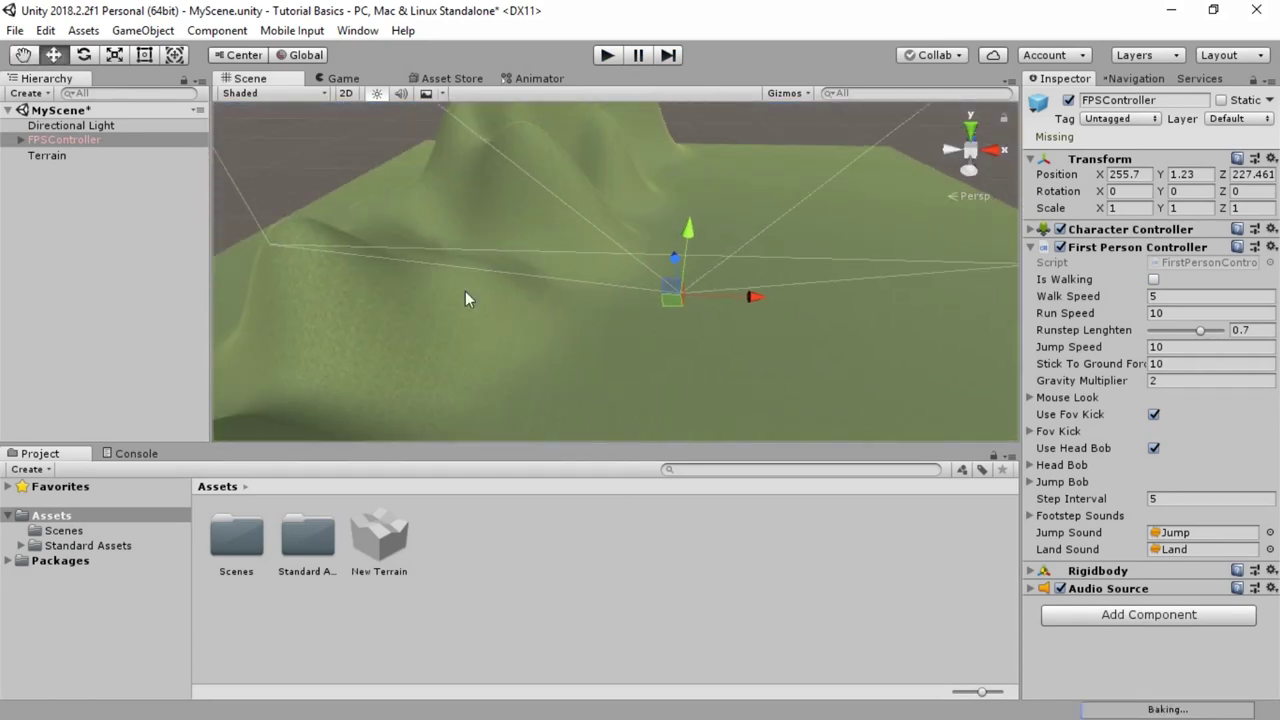
left_click(455, 352)
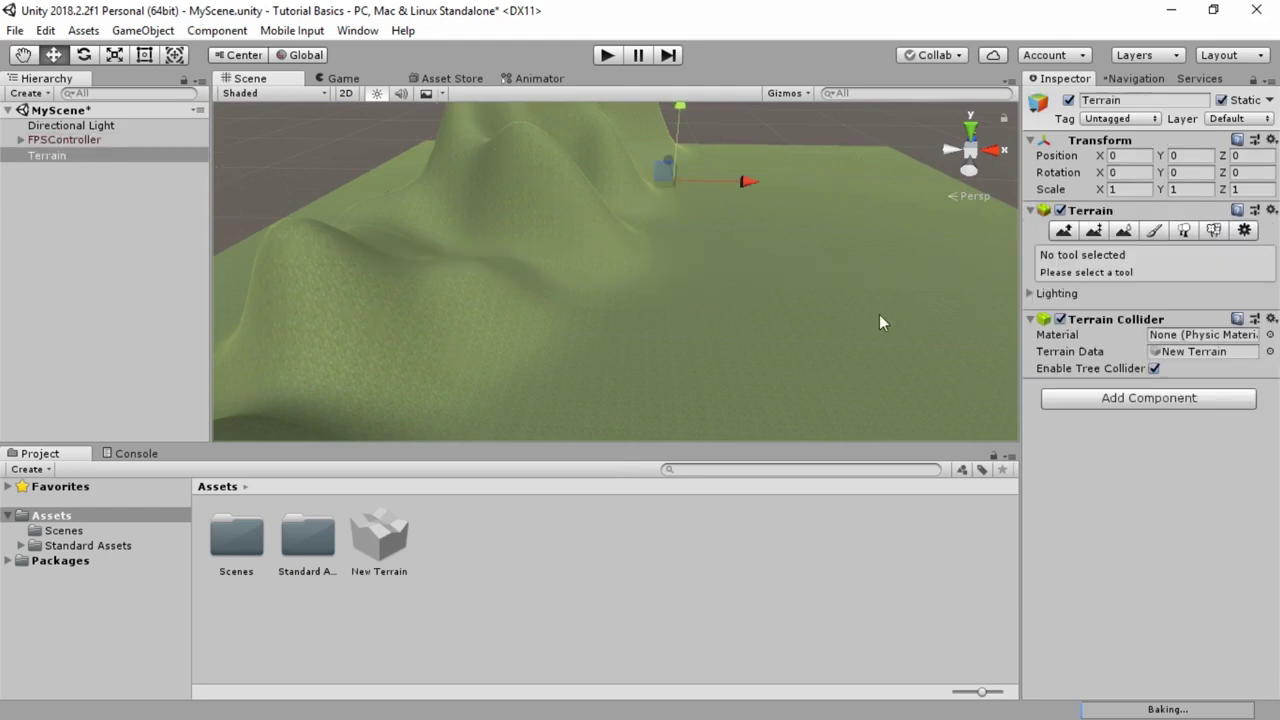
left_click(1063, 230)
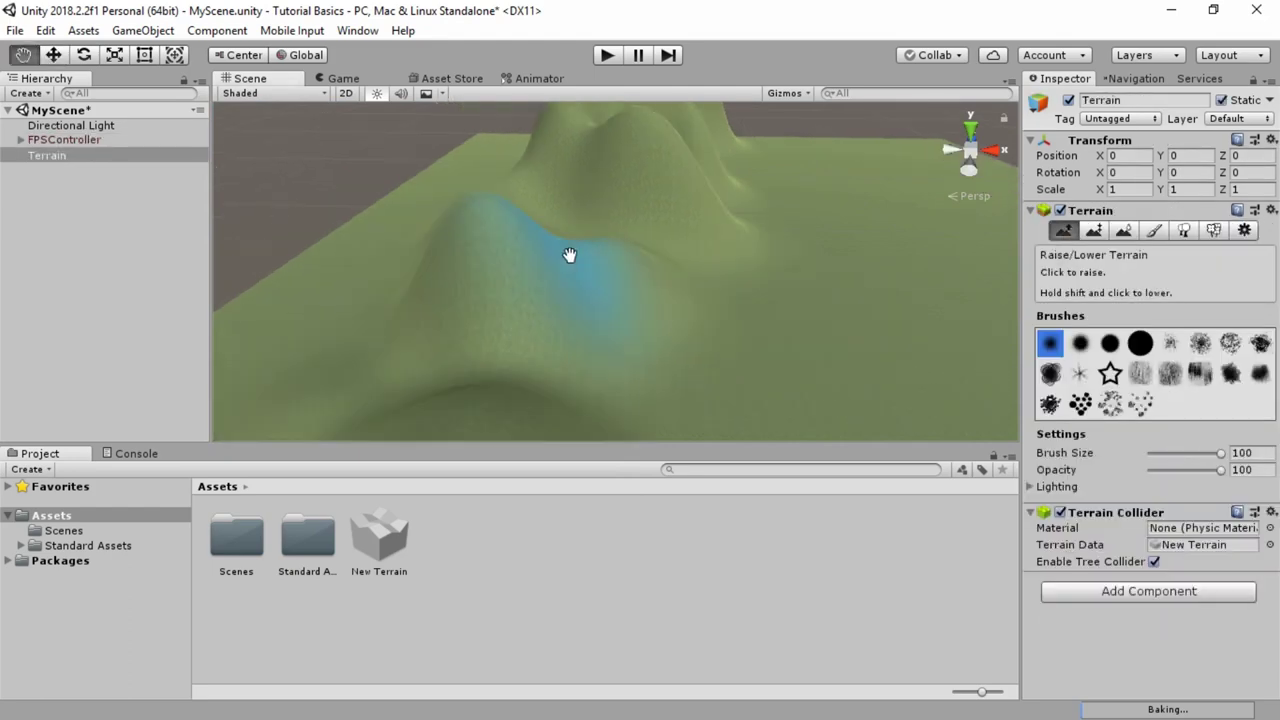
mouse_move(641, 296)
left_mouse_down("alt")
mouse_move(486, 391)
mouse_move(371, 392)
mouse_move(600, 271)
mouse_move(500, 234)
mouse_move(489, 246)
mouse_move(468, 206)
mouse_move(581, 359)
mouse_move(423, 206)
mouse_move(583, 254)
mouse_move(409, 200)
left_mouse_up("alt")
left_click(489, 246)
left_click_drag(540, 351, 662, 204, "alt")
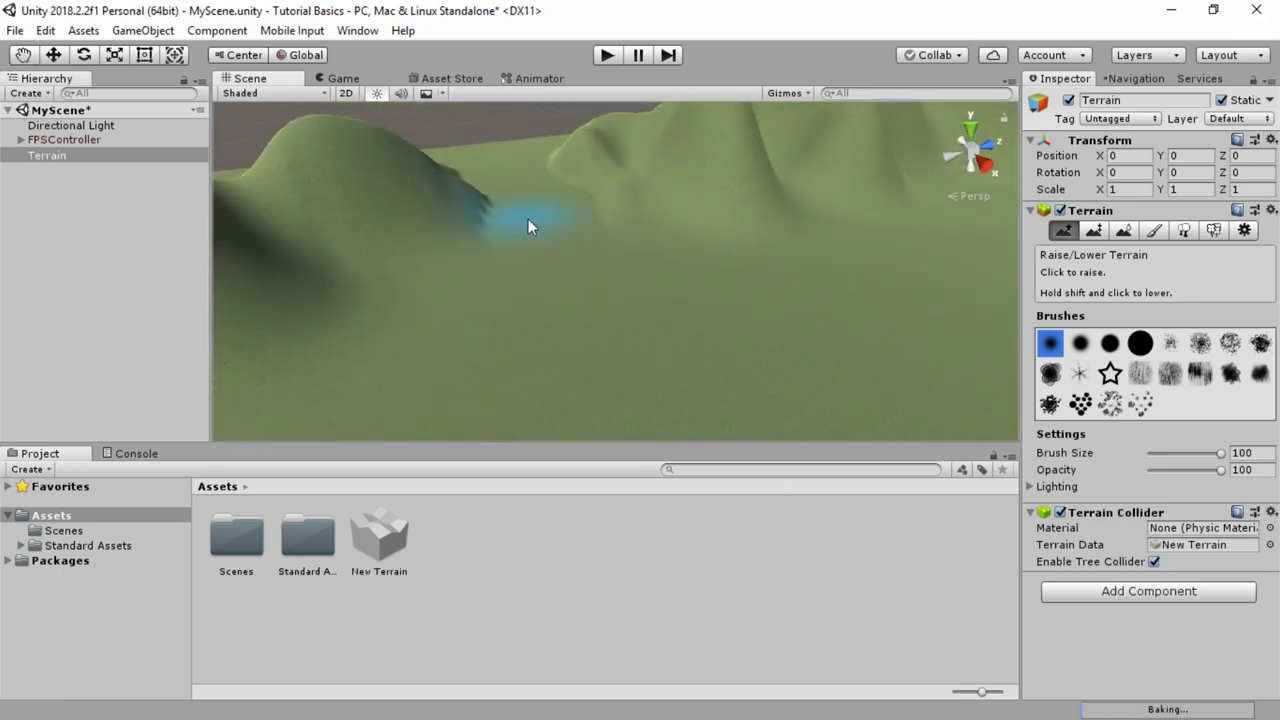
left_click_drag(506, 194, 529, 306, "alt")
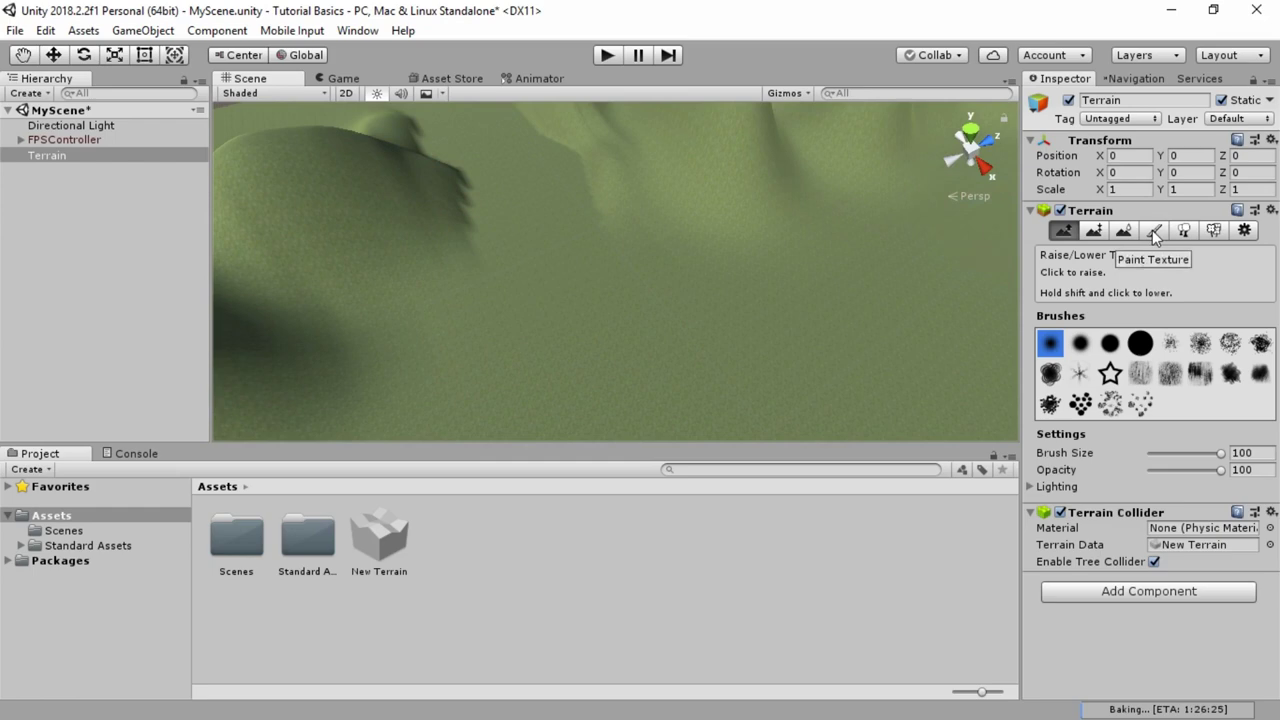
Paint a sand path through the passage between the mountains with the soft round brush at size 64.
left_click(1152, 231)
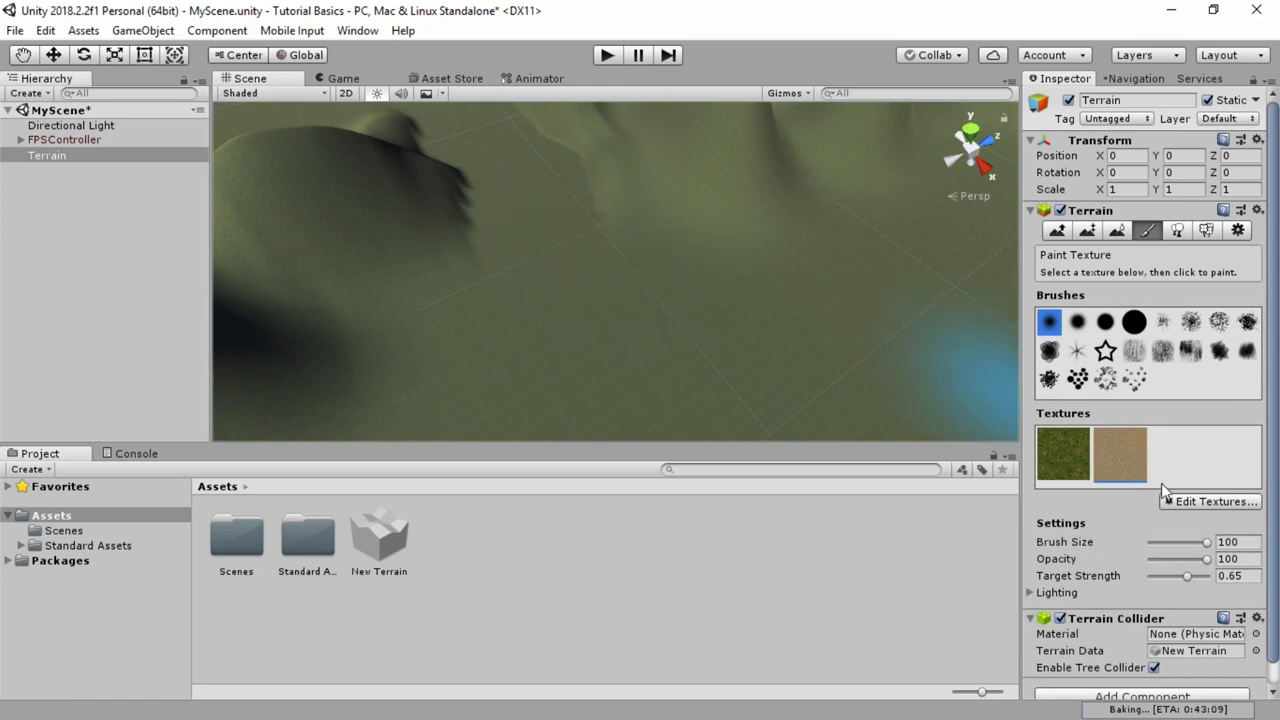
left_click(1189, 548)
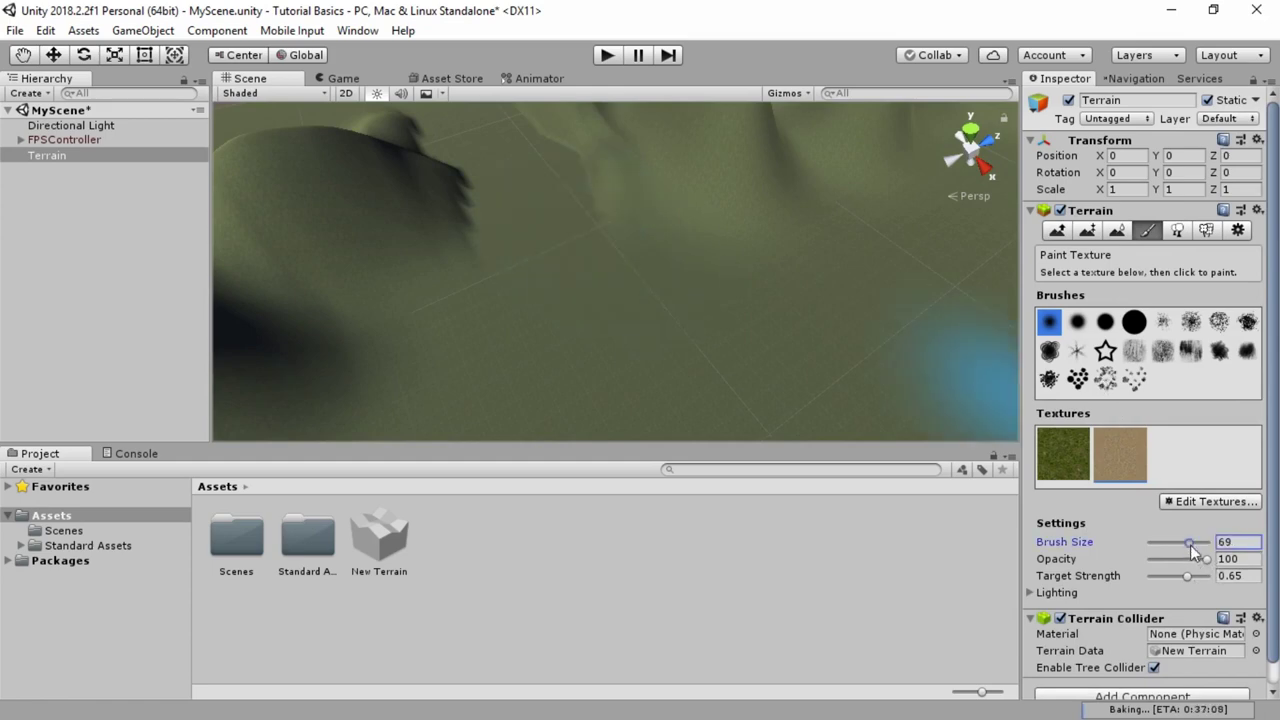
scroll(630, 282, "down", 5)
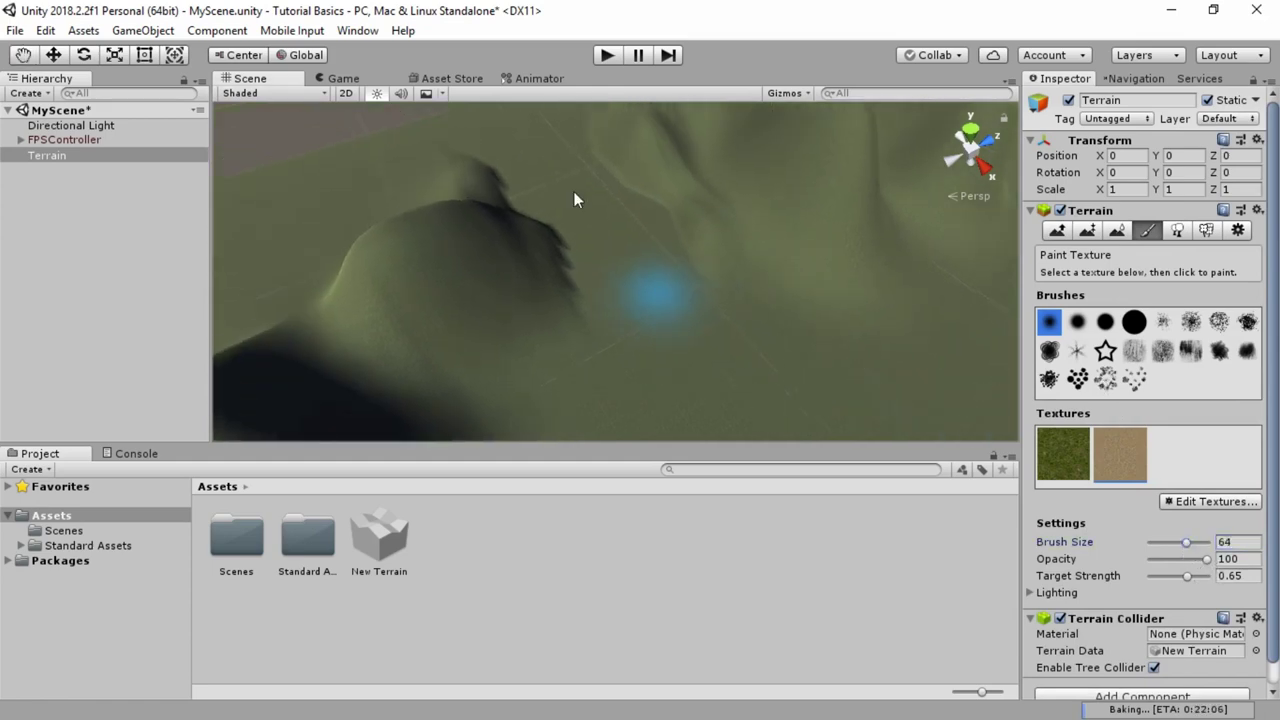
mouse_move(545, 185)
left_mouse_down()
mouse_move(638, 355)
mouse_move(642, 252)
mouse_move(551, 143)
mouse_move(686, 371)
left_mouse_up()
mouse_move(600, 355)
left_mouse_down("alt")
mouse_move(820, 363)
mouse_move(506, 263)
mouse_move(563, 263)
left_mouse_up("alt")
mouse_move(528, 222)
left_mouse_down()
mouse_move(531, 194)
mouse_move(461, 239)
mouse_move(466, 272)
left_mouse_up()
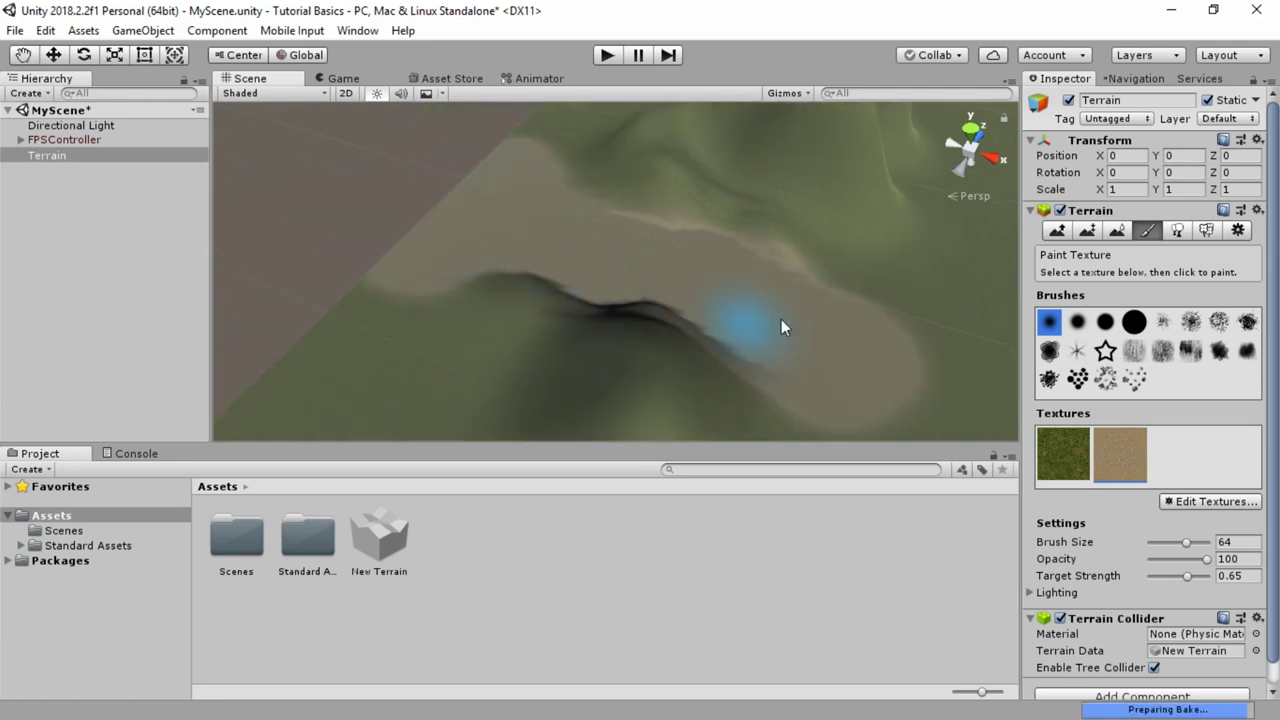
middle_click_drag(786, 329, 671, 257)
mouse_move(760, 246)
left_mouse_down()
mouse_move(754, 340)
mouse_move(852, 305)
left_mouse_up()
Switch to the grass texture with opacity 45 and target strength 0.48, and paint over the edges of the sand patch.
left_click(1066, 459)
left_click_drag(1196, 570, 1180, 577)
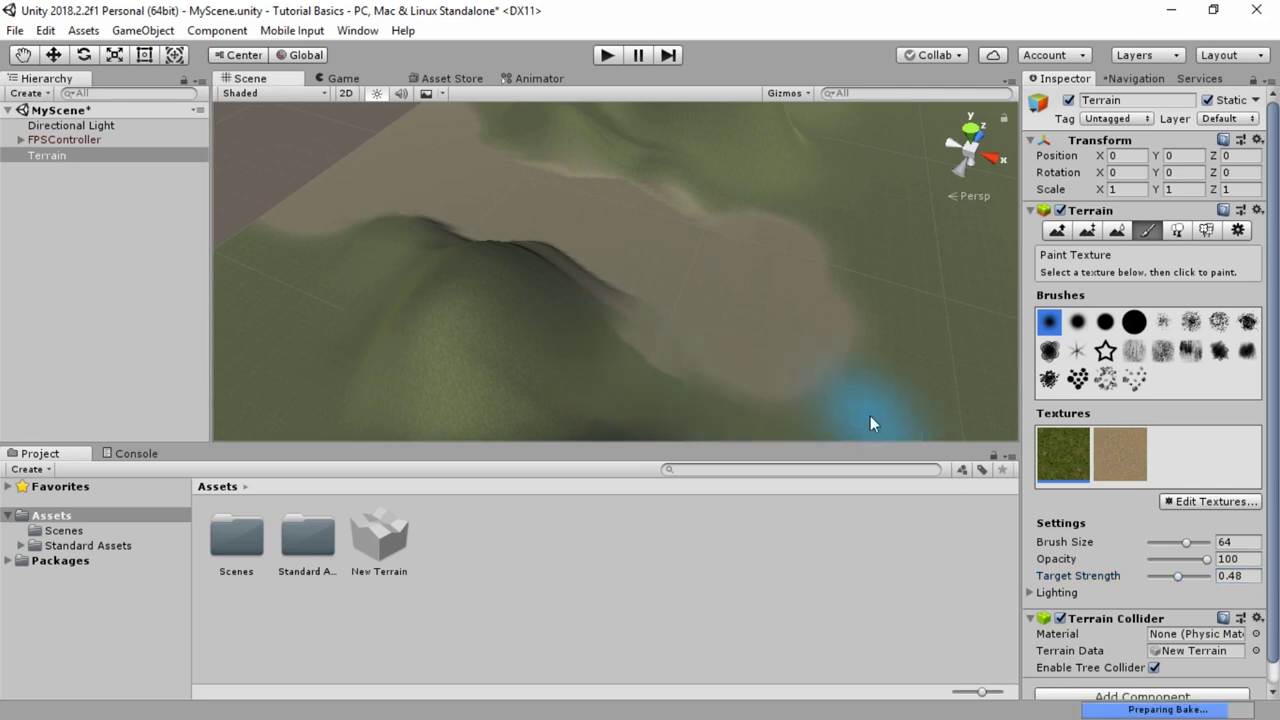
left_click_drag(905, 408, 676, 330, "alt")
left_click_drag(1196, 563, 1190, 567)
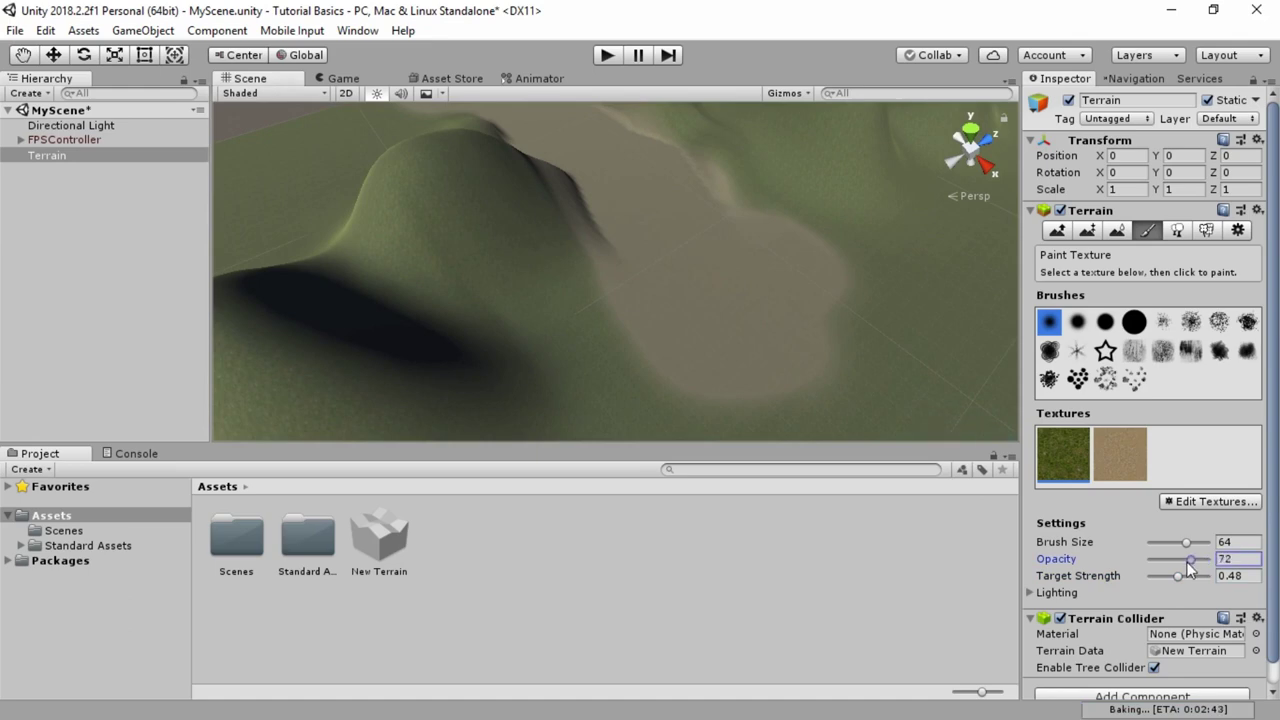
mouse_move(600, 314)
left_mouse_down()
mouse_move(657, 366)
mouse_move(580, 300)
mouse_move(679, 376)
left_mouse_up()
mouse_move(763, 371)
left_mouse_down("alt")
mouse_move(449, 377)
mouse_move(457, 329)
mouse_move(521, 274)
mouse_move(514, 341)
mouse_move(480, 283)
mouse_move(560, 391)
mouse_move(823, 396)
mouse_move(881, 369)
mouse_move(575, 325)
left_mouse_up("alt")
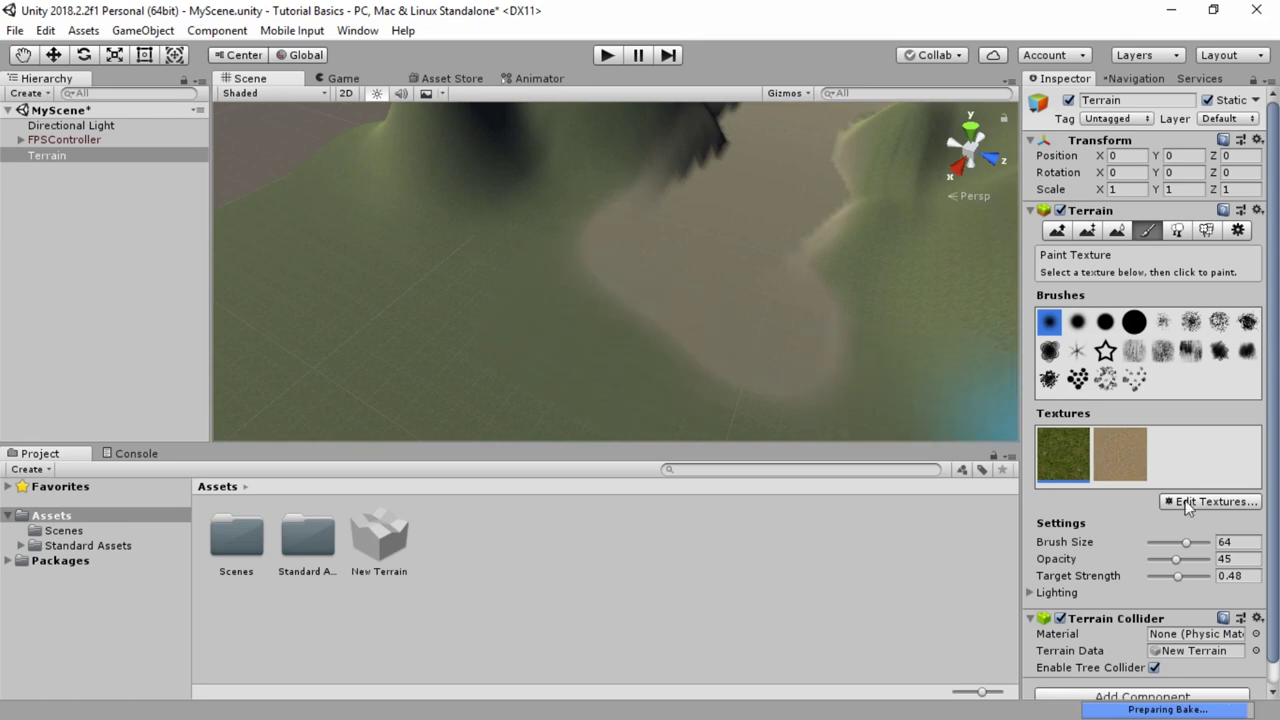
Set brush size 16, opacity 28 and target strength 0.81, and paint grass along the edges of the sand path between the mountains.
mouse_move(1183, 541)
left_mouse_down()
mouse_move(1162, 545)
mouse_move(1199, 575)
mouse_move(1166, 559)
left_mouse_up()
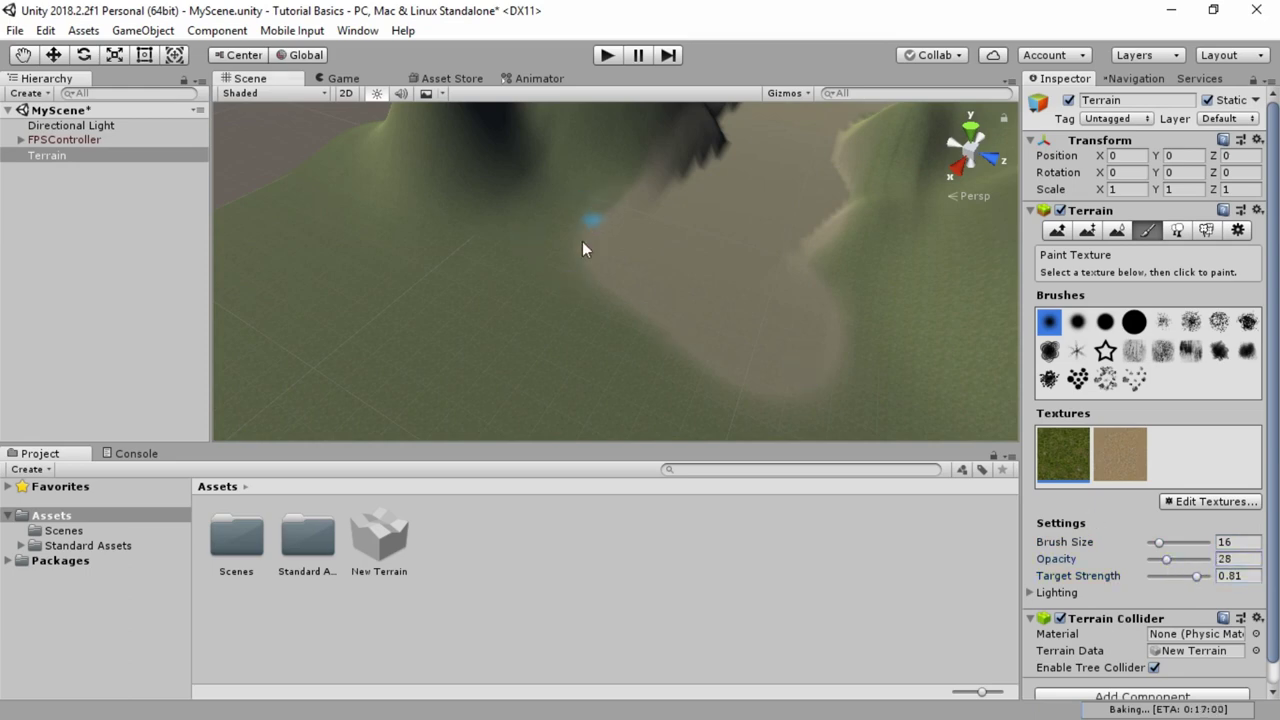
mouse_move(681, 376)
left_mouse_down()
mouse_move(775, 398)
mouse_move(847, 332)
mouse_move(815, 292)
mouse_move(854, 214)
left_mouse_up()
scroll(652, 317, "down", 5)
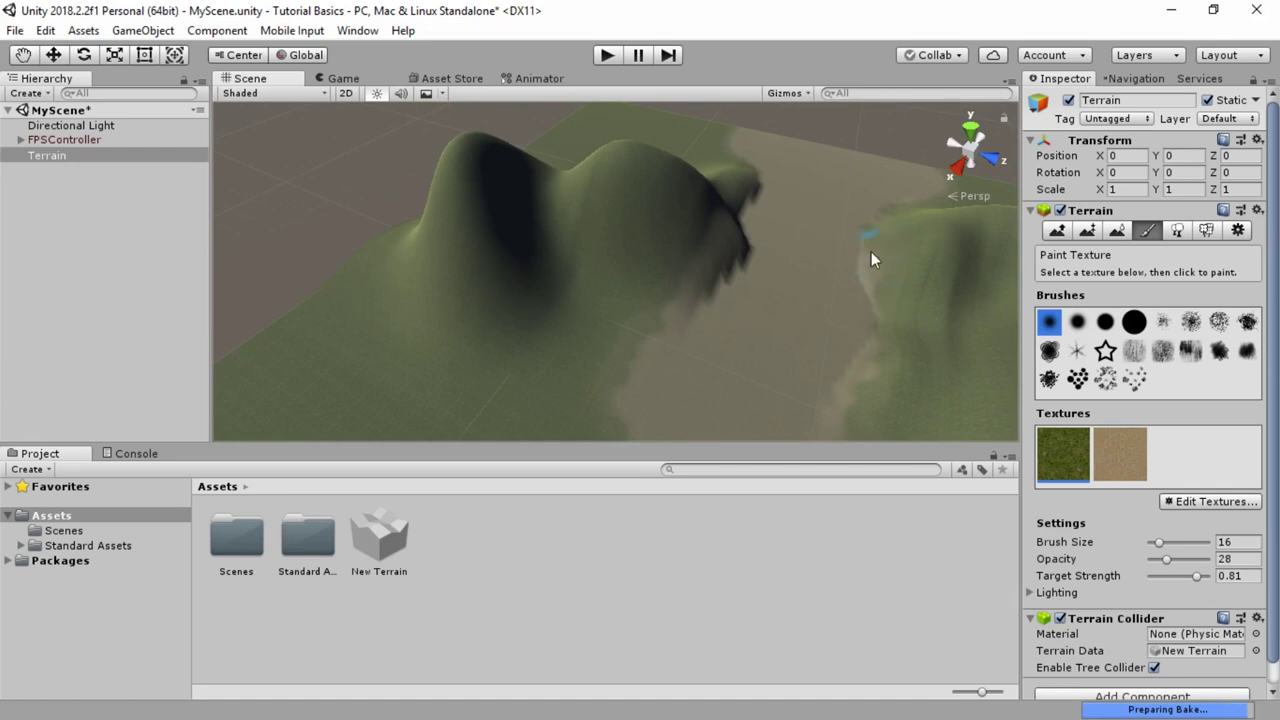
left_click_drag(680, 190, 852, 302, "alt")
scroll(852, 302, "up", 1)
middle_click_drag(852, 301, 605, 189)
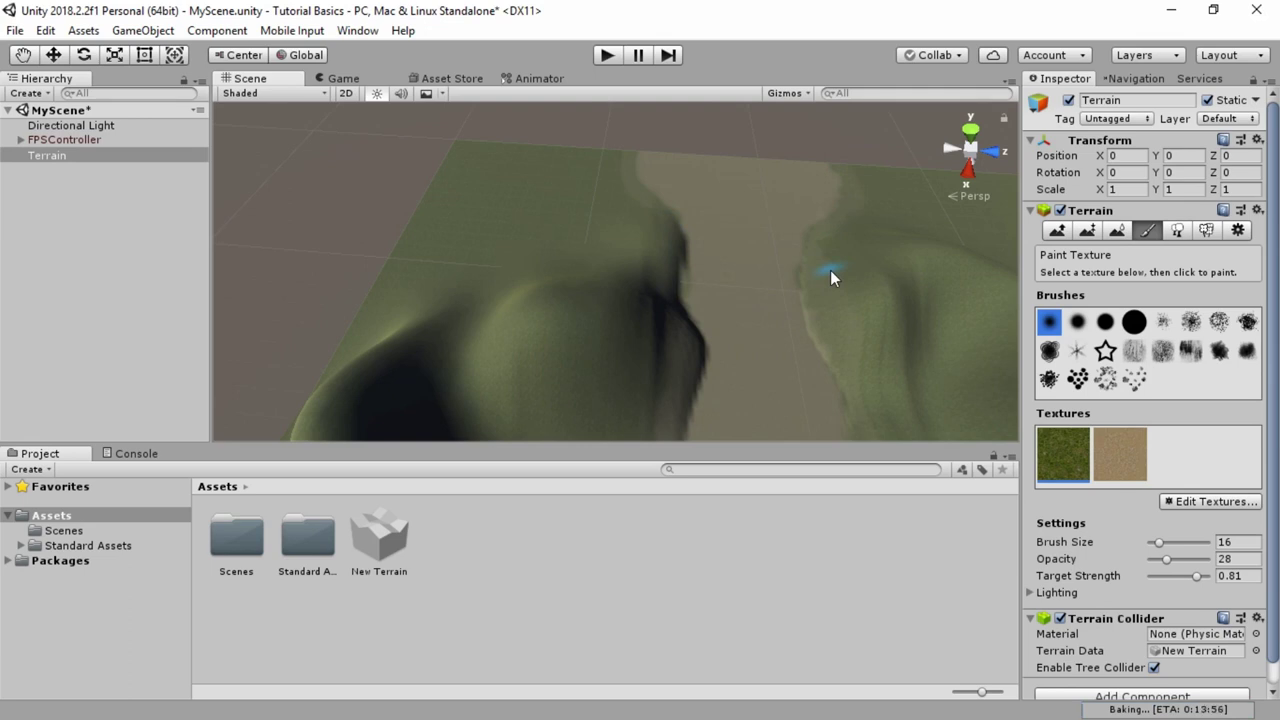
Switch to the Raise/Lower Terrain tool with the small spatter brush and set the brush size to 100.
left_click(1057, 230)
middle_click_drag(817, 374, 549, 126)
scroll(551, 276, "down", 1)
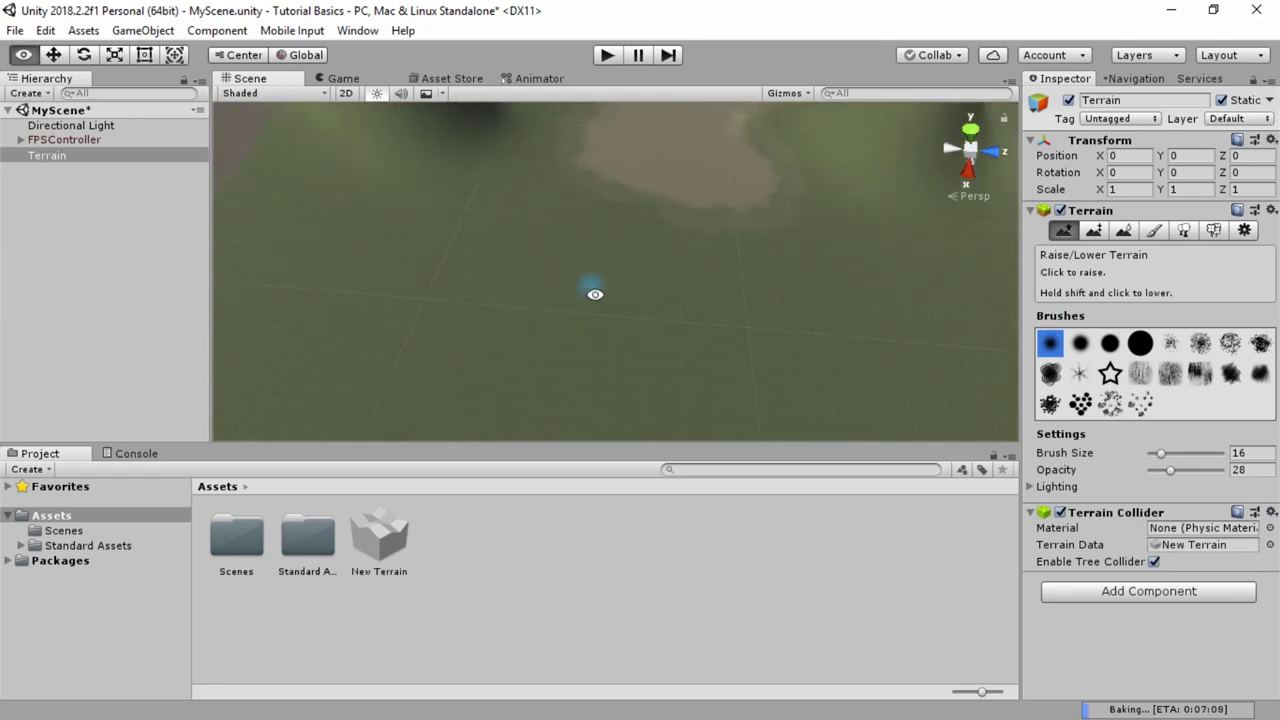
right_click_drag(595, 294, 595, 294)
left_click(1141, 344)
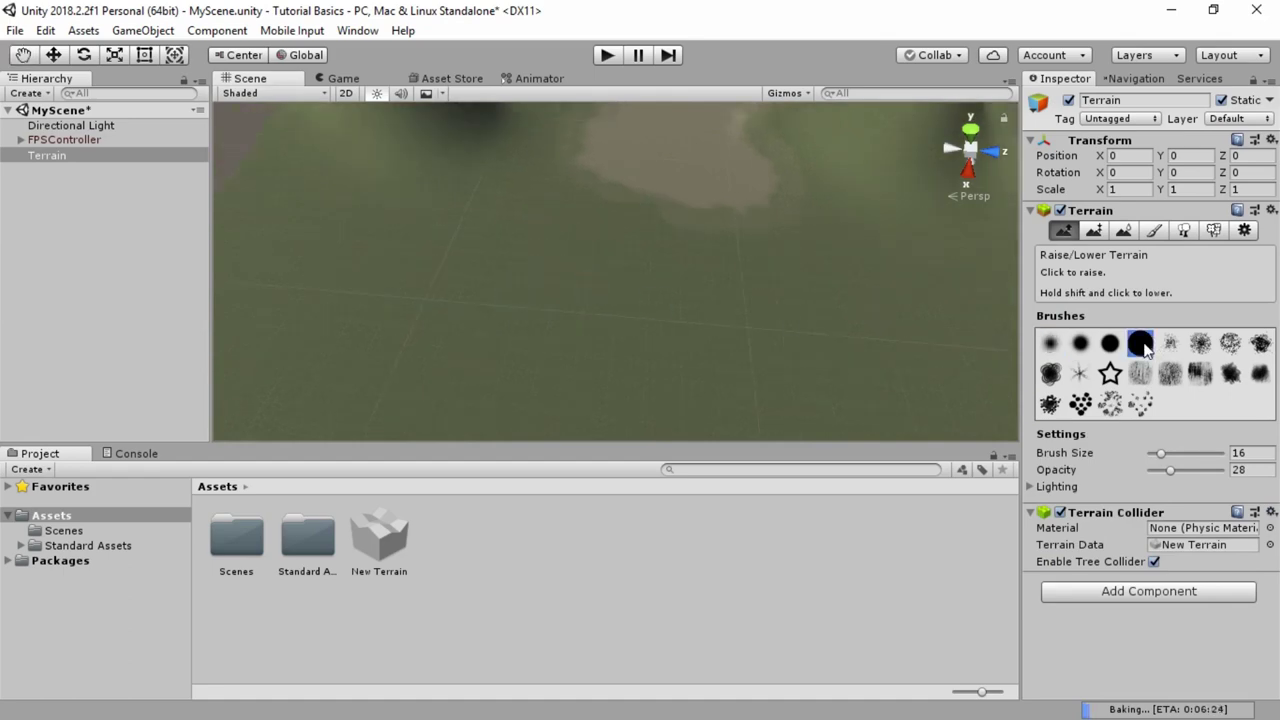
left_click(1080, 343)
left_click(1050, 343)
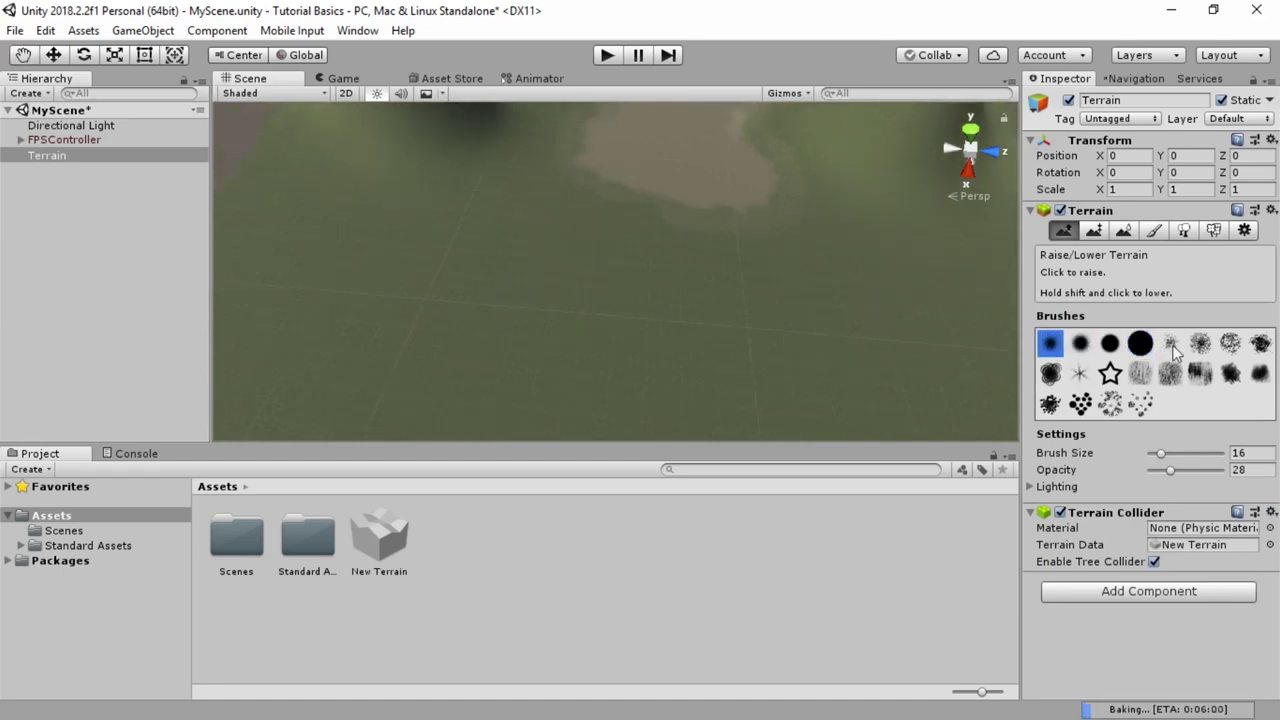
left_click(1170, 343)
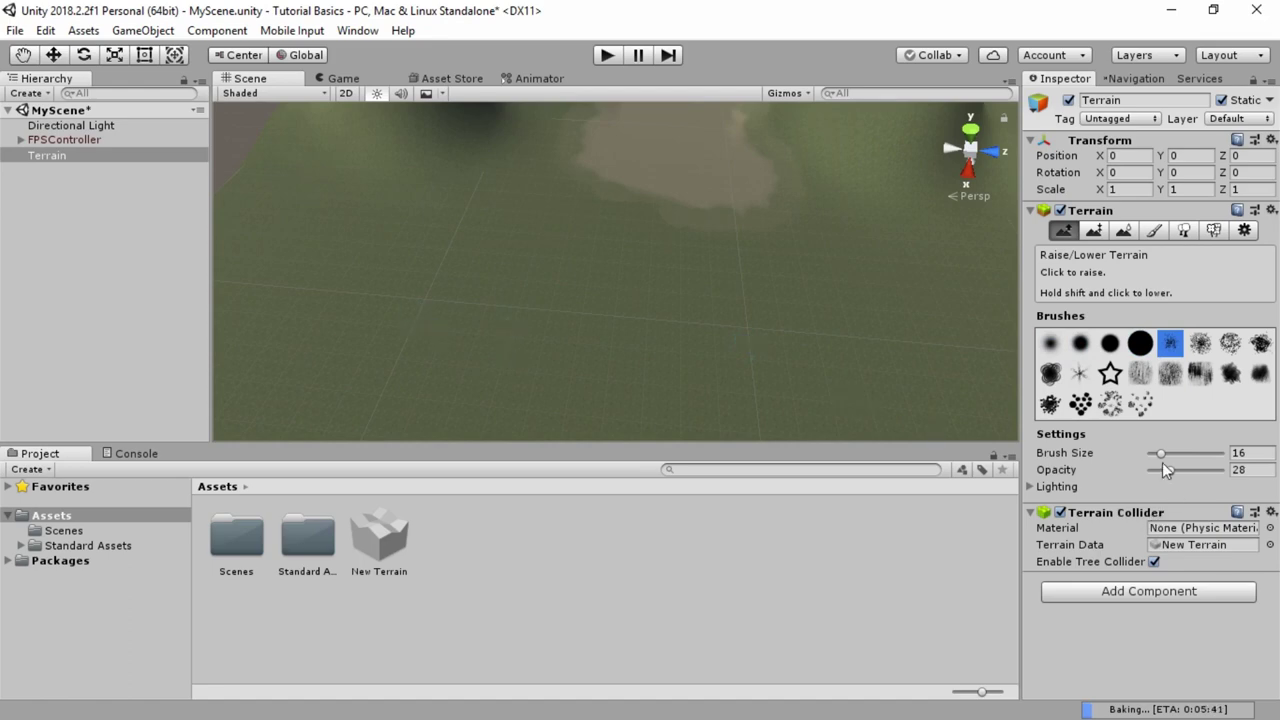
left_click_drag(1162, 456, 1232, 460)
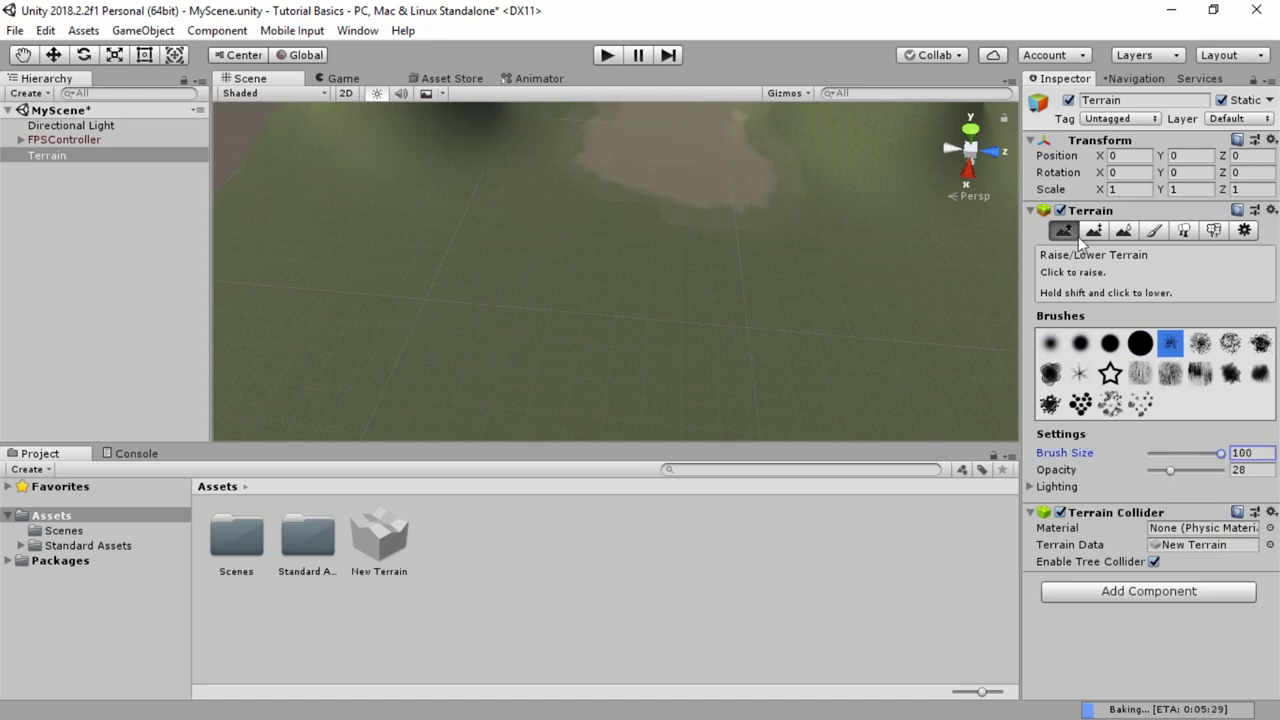
Try raising the flat grass area in front of the path with the spatter brush and a streaked texture brush.
mouse_move(406, 306)
left_mouse_down()
mouse_move(493, 332)
mouse_move(572, 329)
mouse_move(480, 303)
left_mouse_up()
mouse_move(480, 303)
middle_mouse_down()
mouse_move(437, 254)
mouse_move(485, 262)
middle_mouse_up()
mouse_move(485, 270)
left_mouse_down()
mouse_move(454, 216)
mouse_move(576, 251)
mouse_move(567, 221)
mouse_move(473, 218)
mouse_move(592, 234)
mouse_move(589, 211)
mouse_move(462, 216)
mouse_move(753, 210)
mouse_move(757, 228)
left_mouse_up()
mouse_move(820, 295)
left_mouse_down("alt")
mouse_move(726, 246)
mouse_move(935, 340)
left_mouse_up("alt")
left_click(1140, 373)
left_click_drag(800, 280, 829, 262)
mouse_move(886, 297)
left_mouse_down("alt")
mouse_move(760, 286)
mouse_move(686, 297)
mouse_move(632, 271)
mouse_move(741, 290)
mouse_move(755, 279)
mouse_move(517, 289)
mouse_move(843, 297)
mouse_move(759, 317)
mouse_move(597, 314)
left_mouse_up("alt")
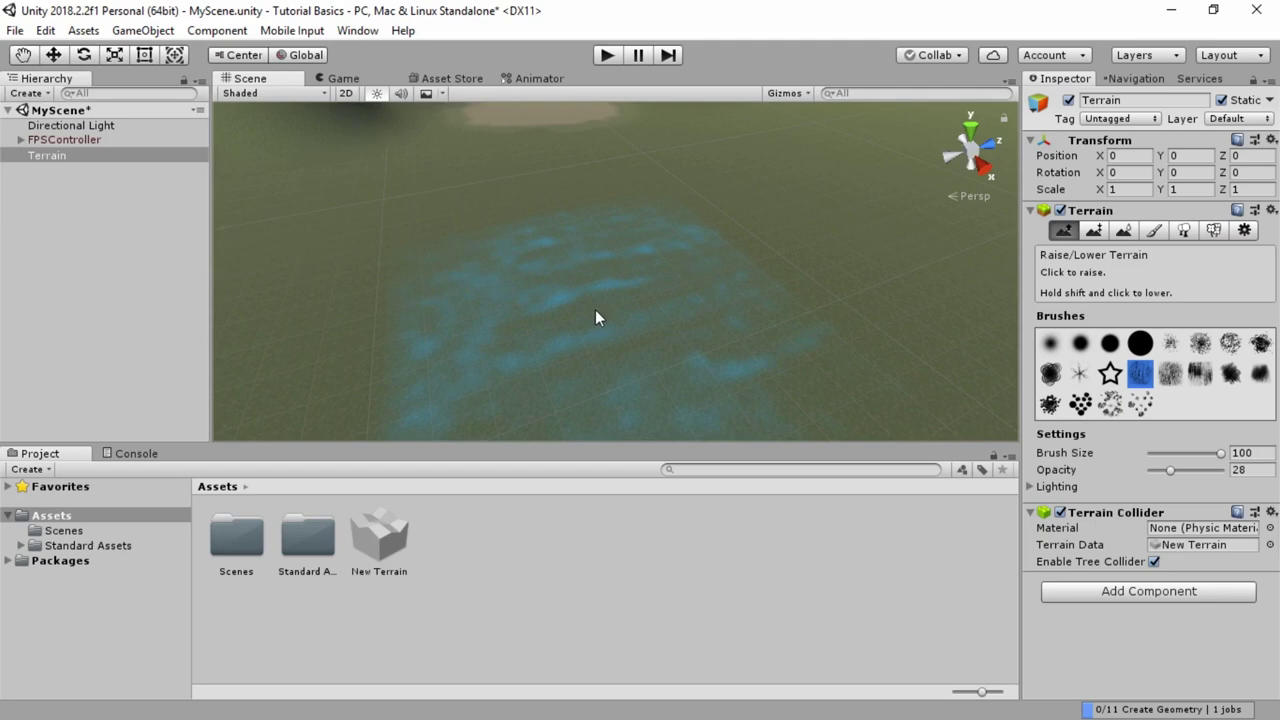
Raise a cluster of peaks on the flat grass with the multi-dot brush, and undo it.
left_click(1080, 403)
left_click_drag(771, 332, 617, 273)
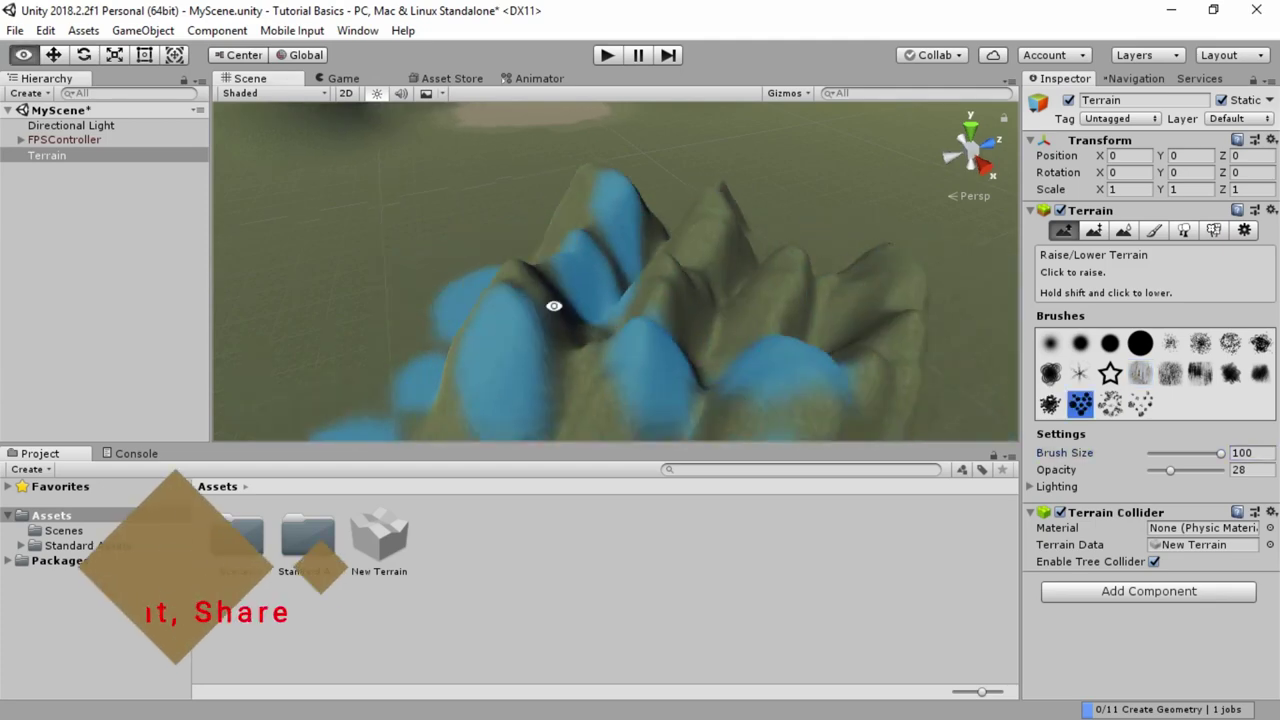
left_click_drag(554, 305, 820, 302, "alt")
mouse_move(638, 297)
left_mouse_down()
mouse_move(854, 314)
mouse_move(481, 318)
left_mouse_up()
key("ctrl+z")
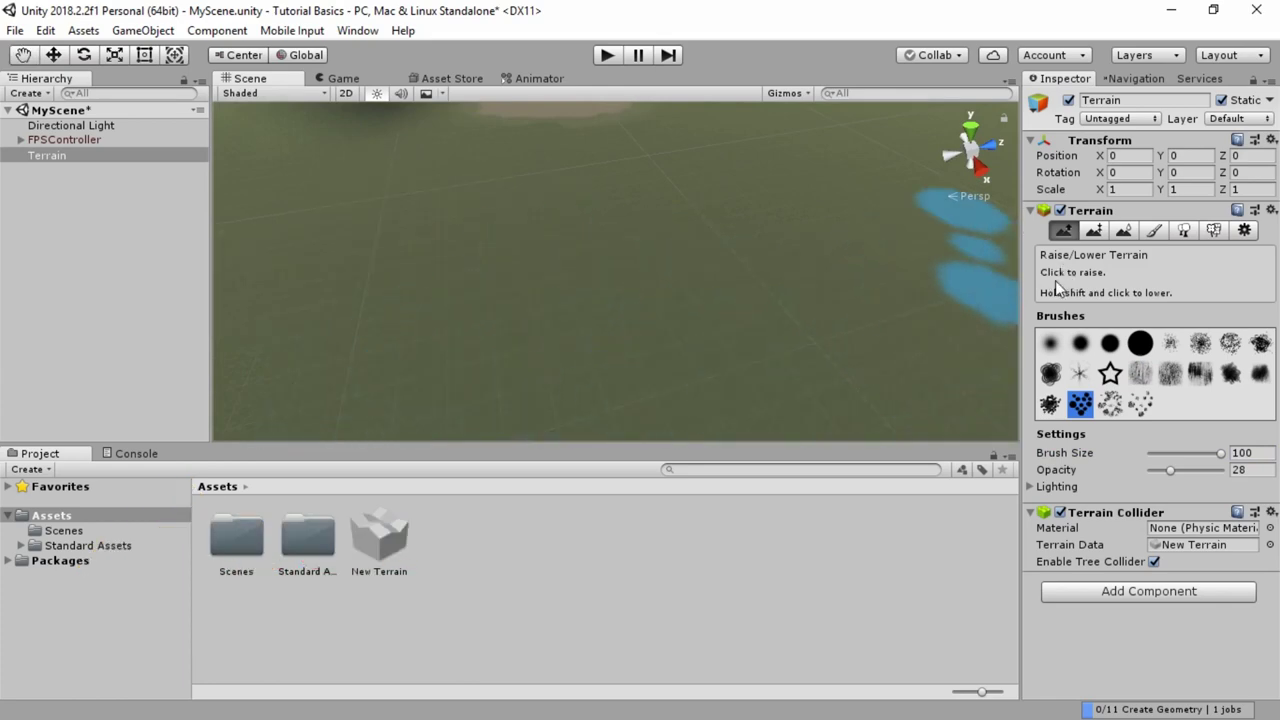
Switch to the Paint Height tool and set the target height to 50.
middle_click_drag(560, 192, 723, 351)
middle_click_drag(782, 290, 594, 349)
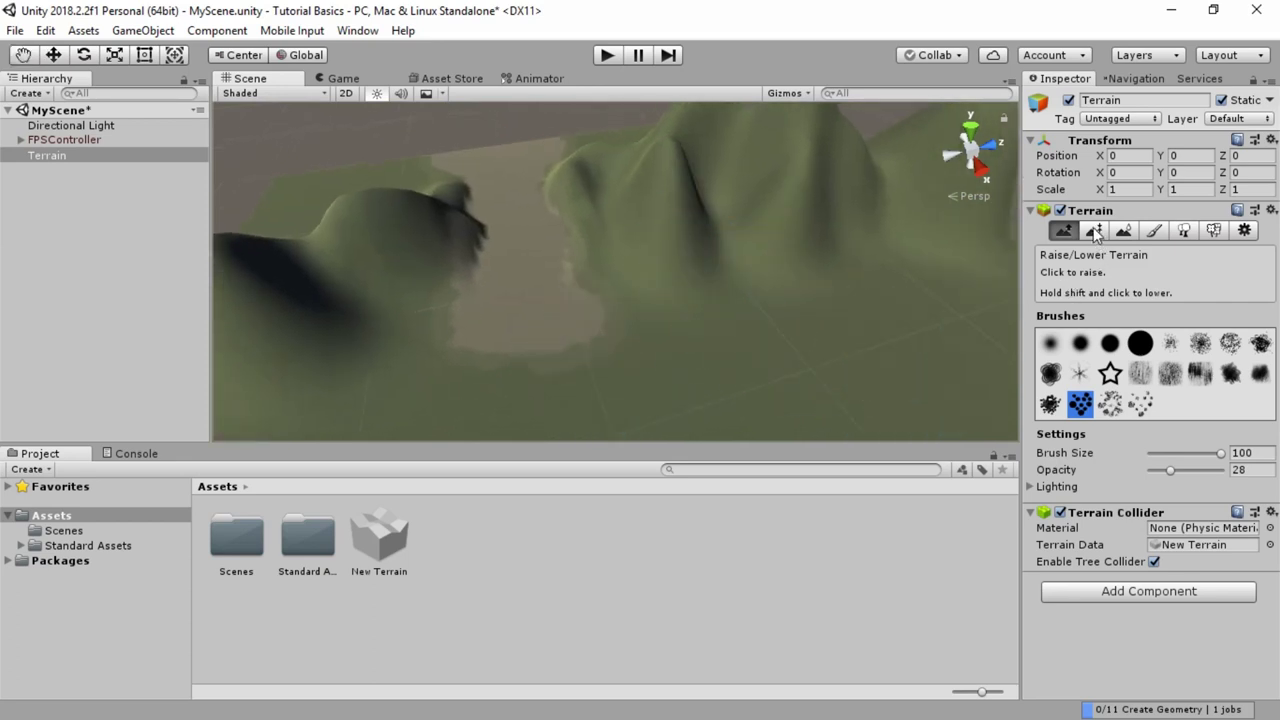
left_click(1093, 229)
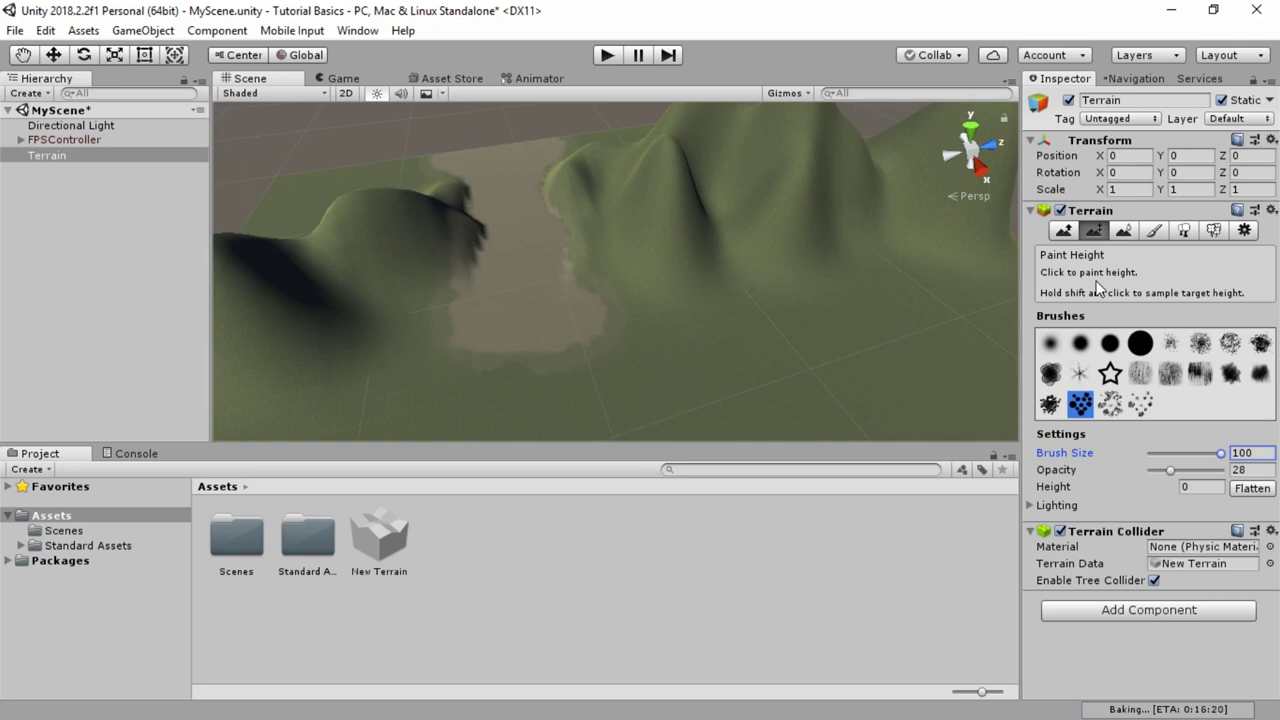
left_click_drag(649, 351, 662, 255, "alt")
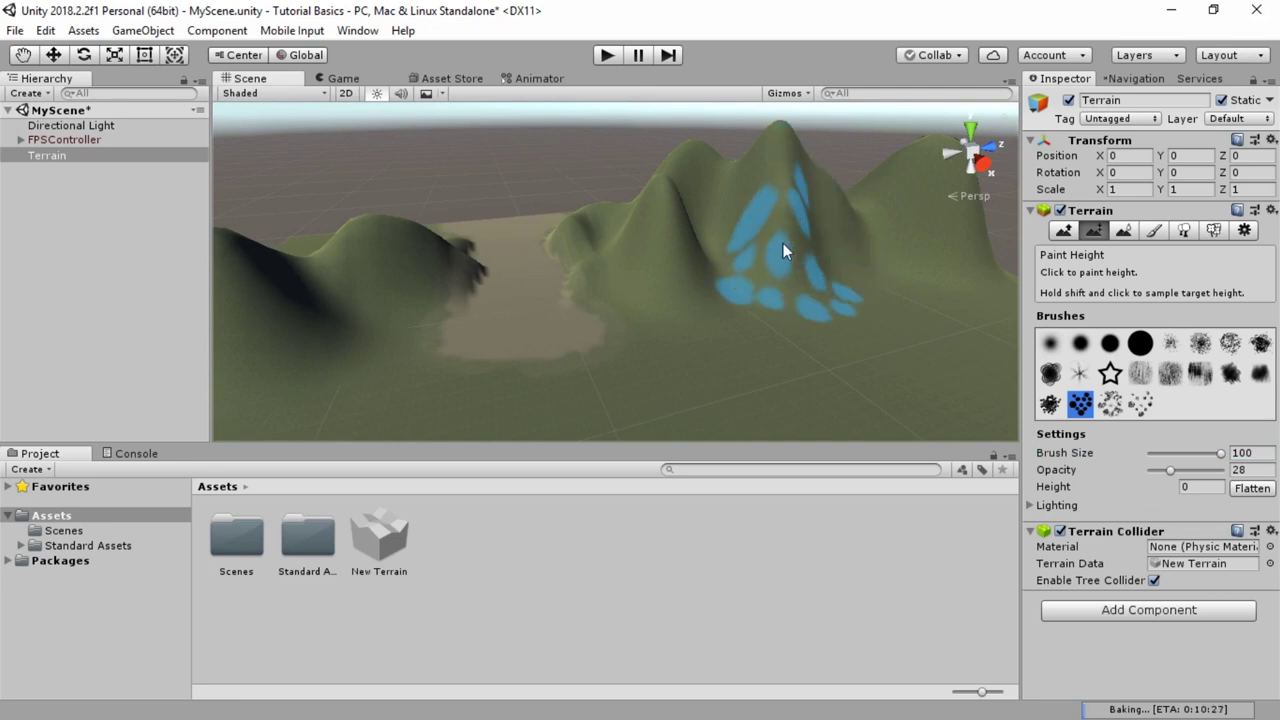
left_click_drag(546, 314, 509, 290, "alt")
mouse_move(509, 290)
middle_mouse_down()
mouse_move(803, 297)
mouse_move(871, 346)
middle_mouse_up()
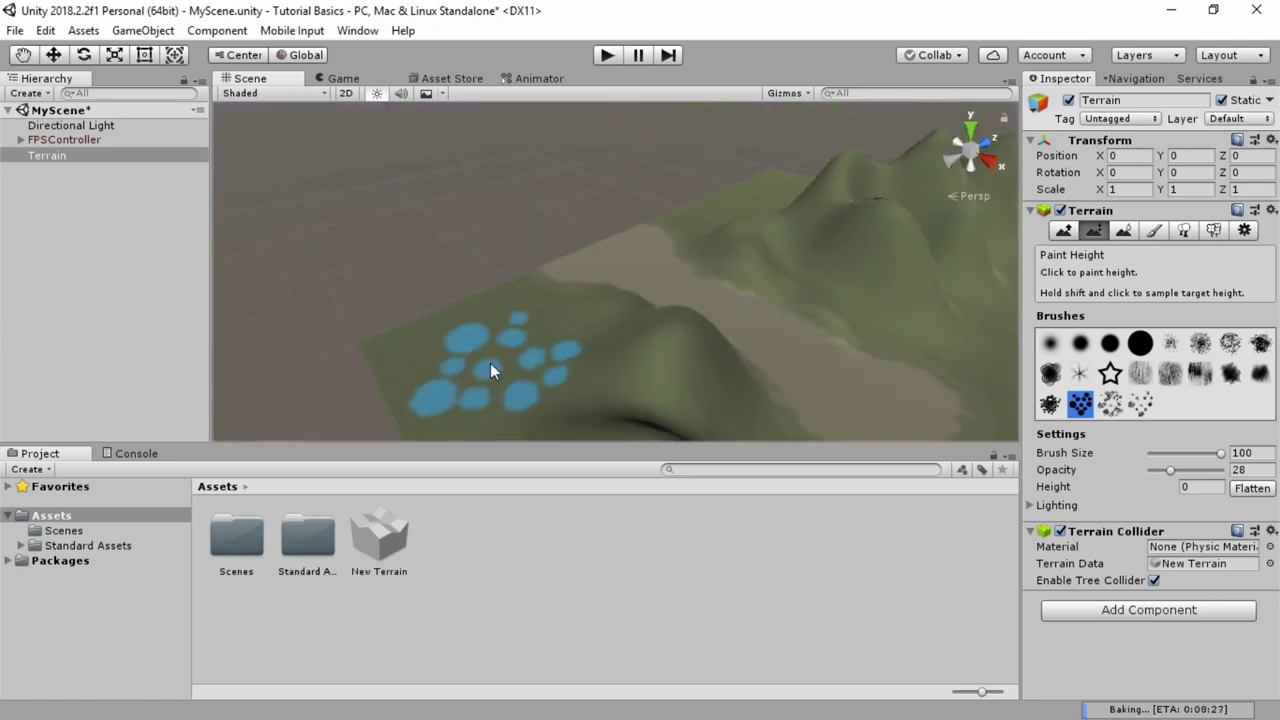
left_click(1199, 489)
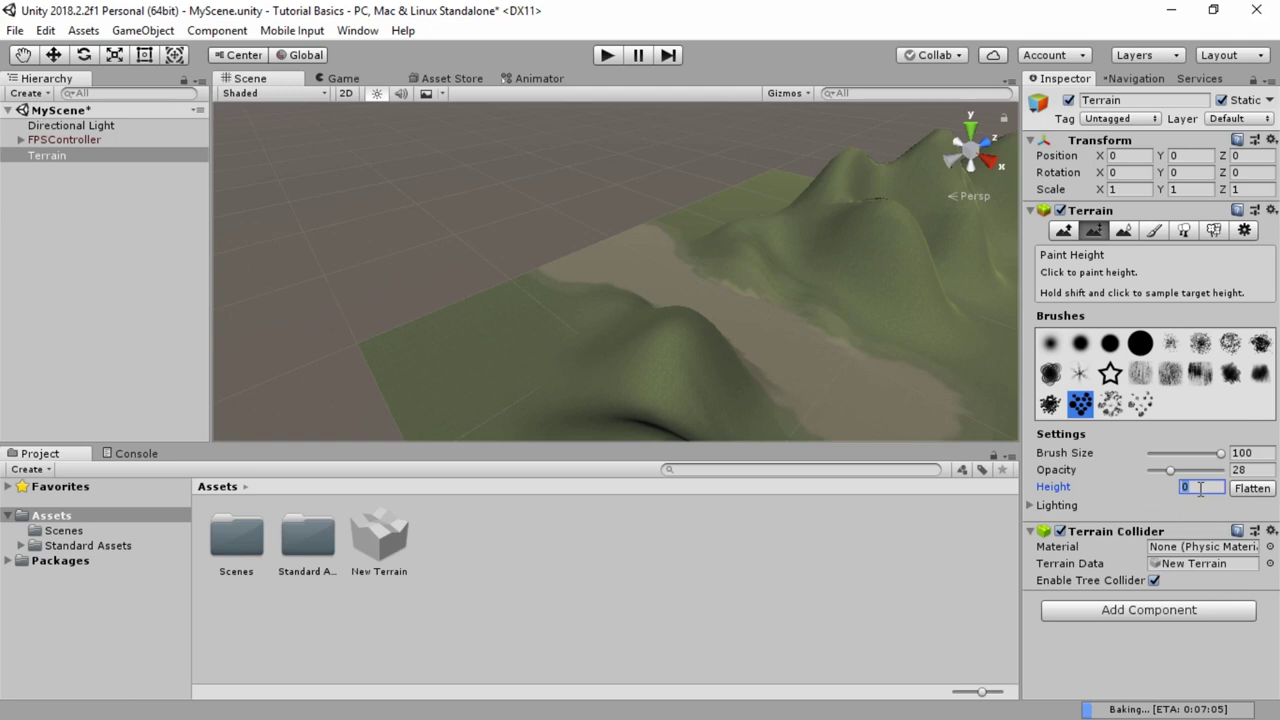
type("50")
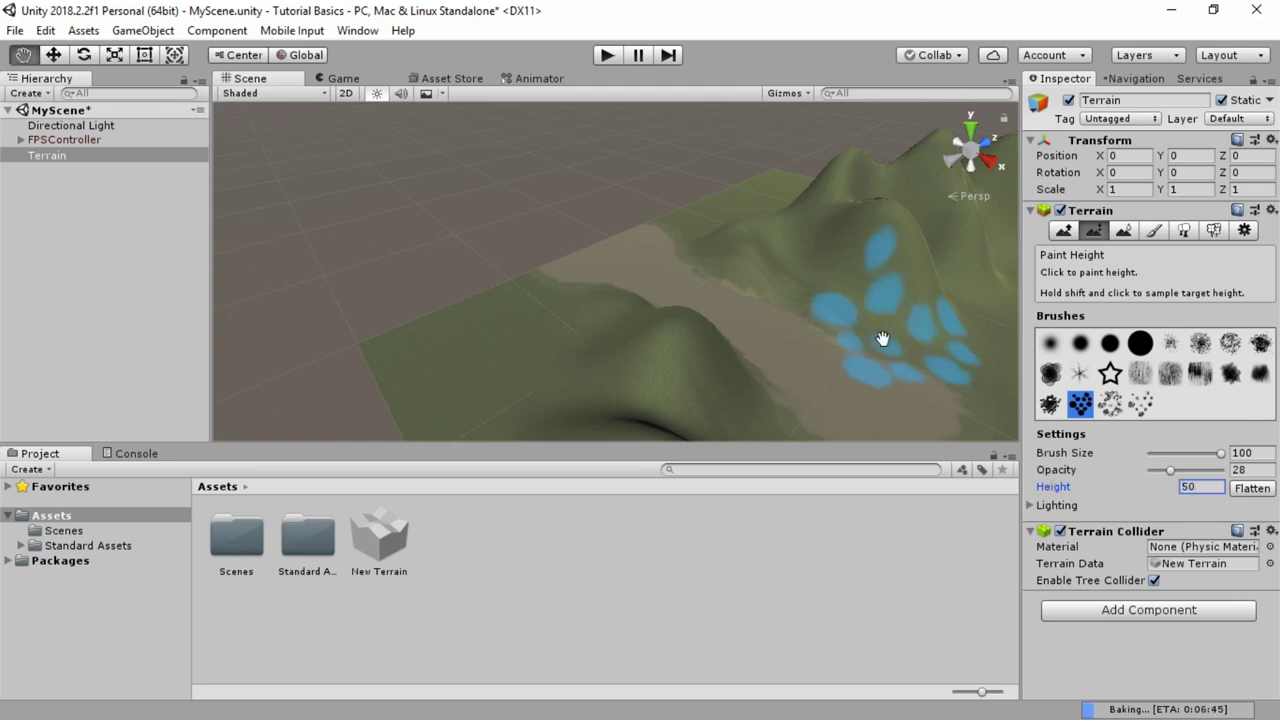
Paint a flat-topped plateau at height 50 on the open grass with the soft round brush at size 100.
middle_click_drag(883, 340, 410, 139)
scroll(762, 309, "down", 3)
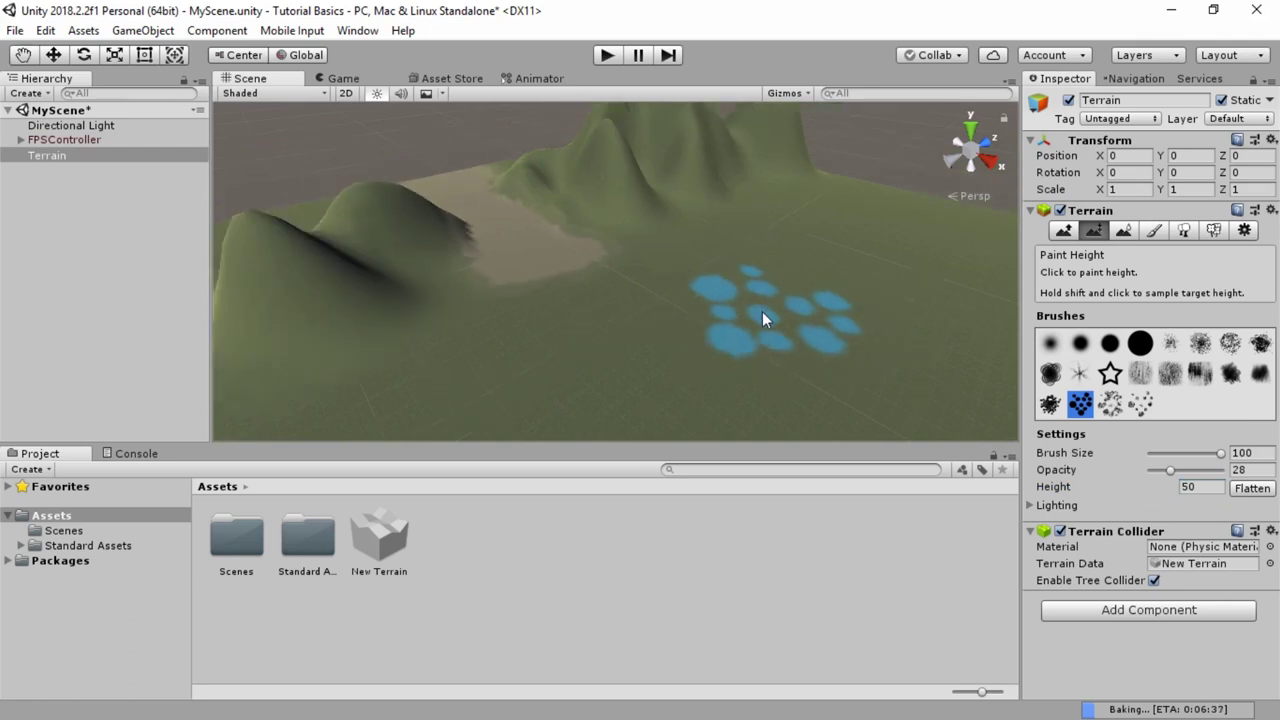
middle_click_drag(721, 294, 493, 139)
middle_click_drag(810, 350, 634, 223)
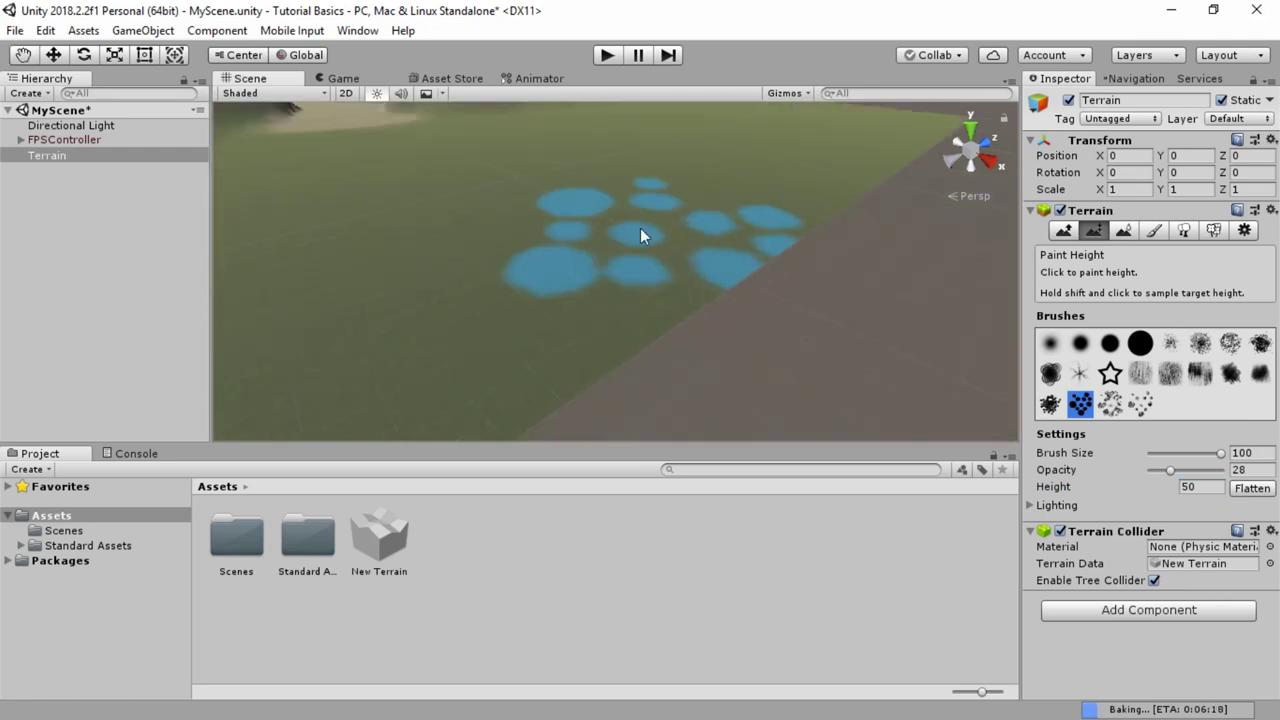
scroll(584, 241, "down", 3)
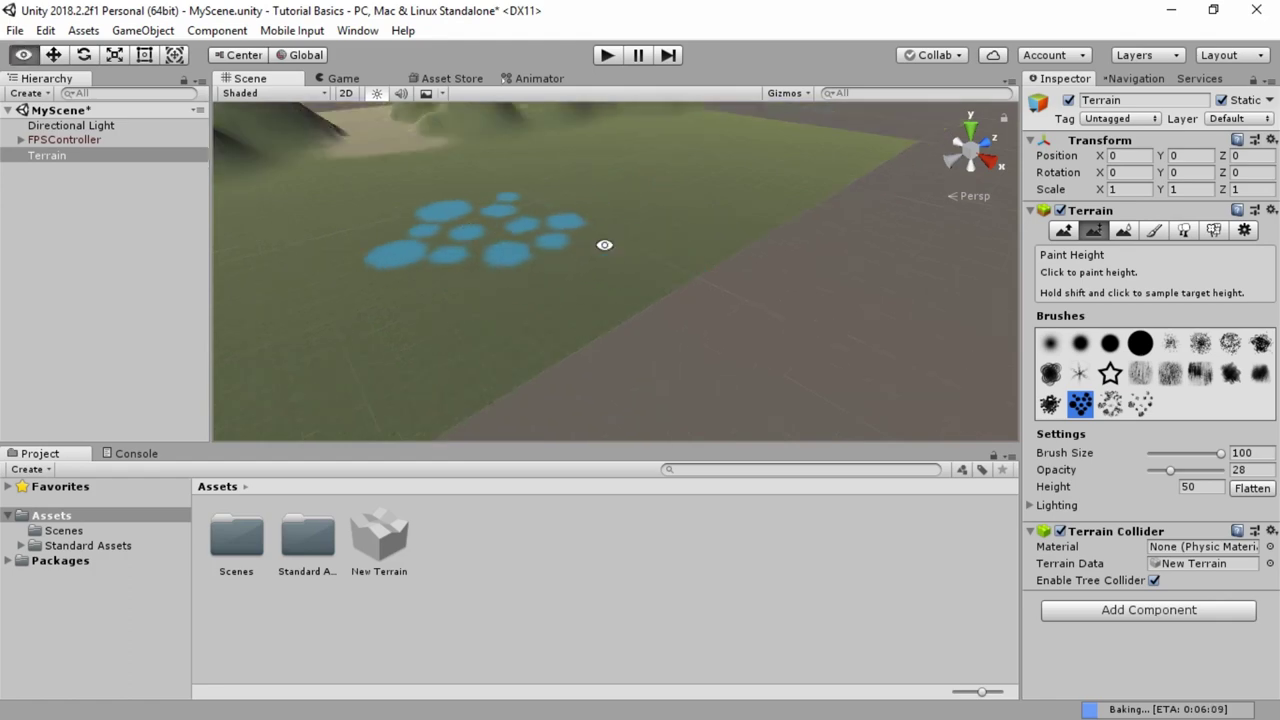
right_click_drag(665, 244, 420, 165)
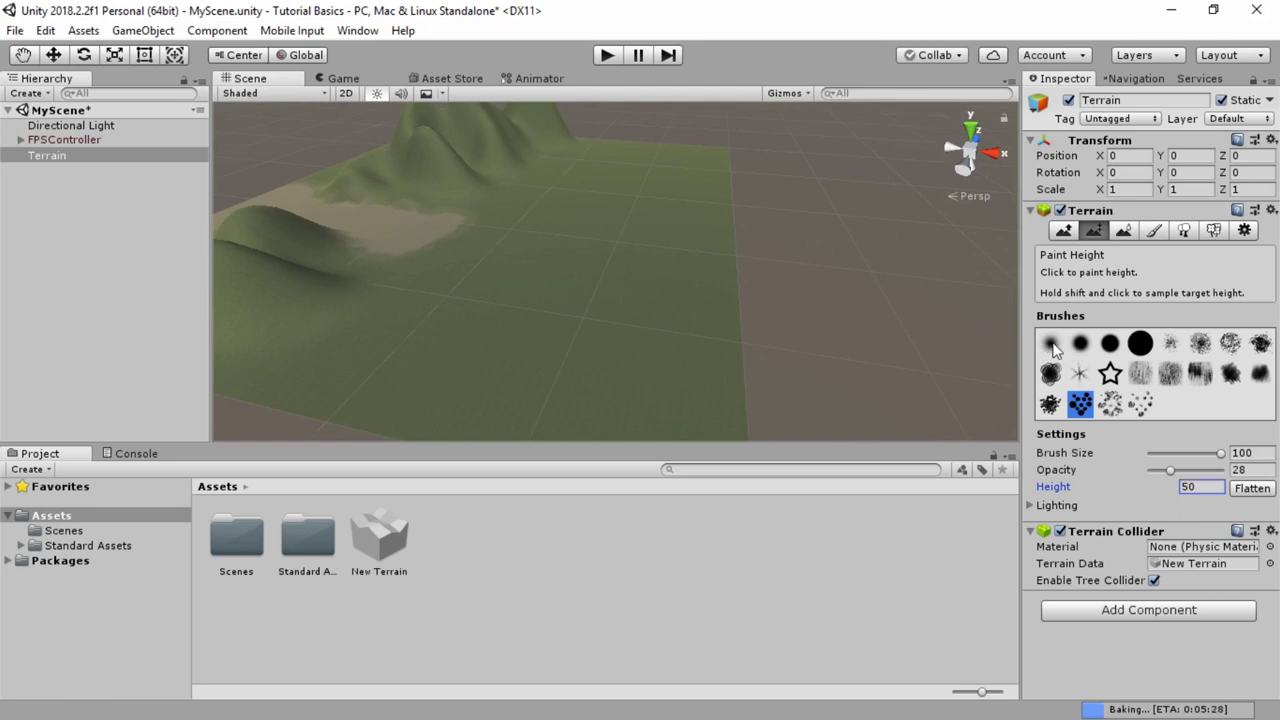
left_click(1050, 345)
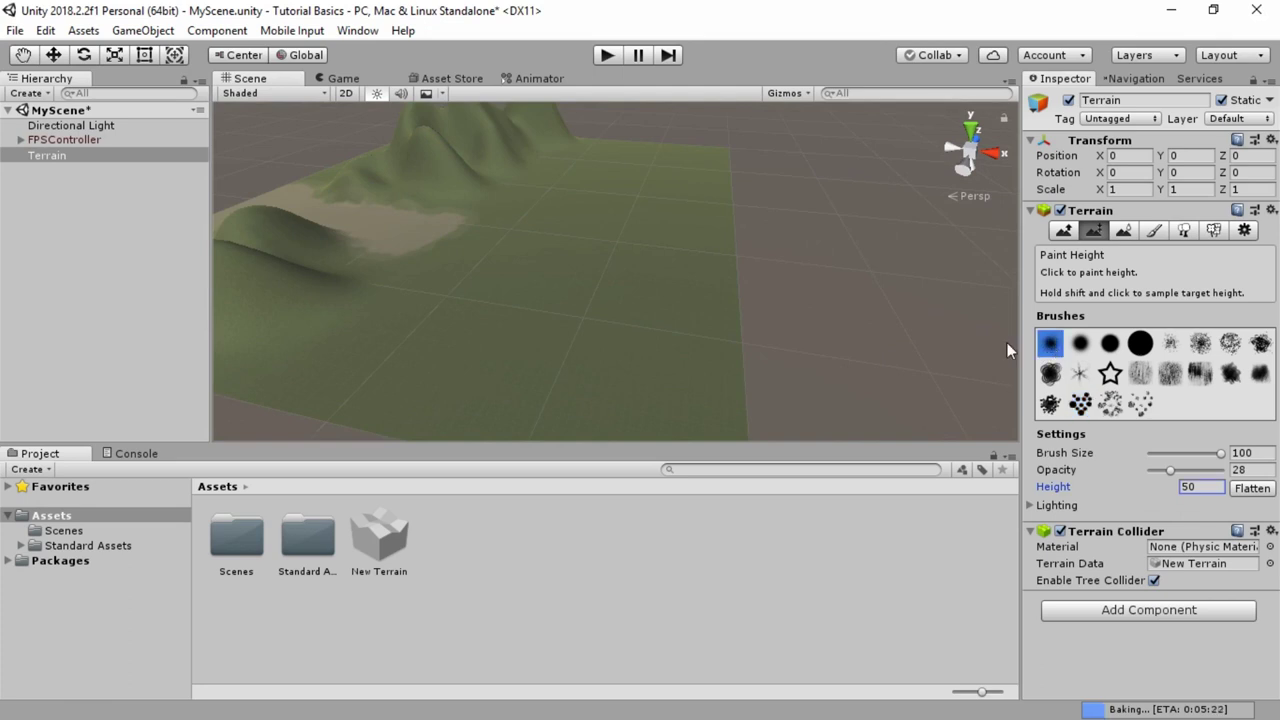
left_click(636, 316)
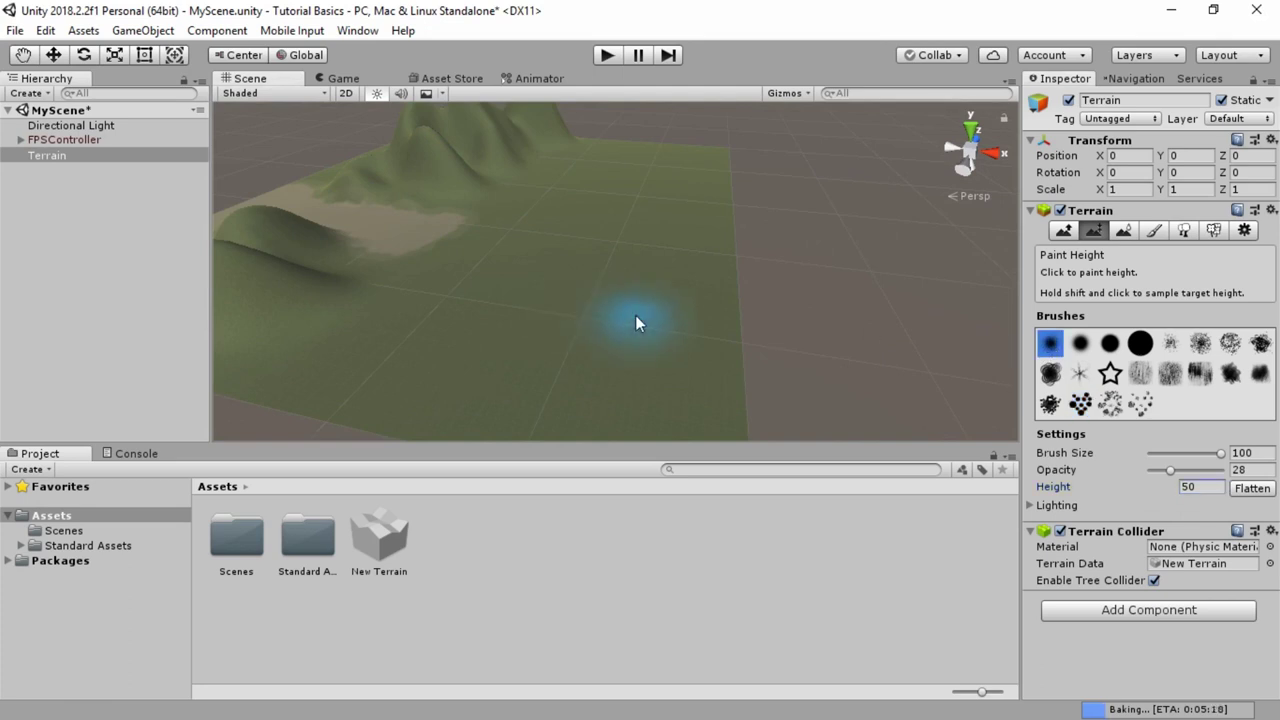
mouse_move(639, 304)
left_mouse_down()
mouse_move(634, 265)
mouse_move(614, 315)
mouse_move(657, 368)
mouse_move(825, 507)
left_mouse_up()
key("ctrl+z")
mouse_move(734, 366)
left_mouse_down()
mouse_move(754, 369)
mouse_move(715, 376)
mouse_move(551, 206)
mouse_move(575, 220)
left_mouse_up()
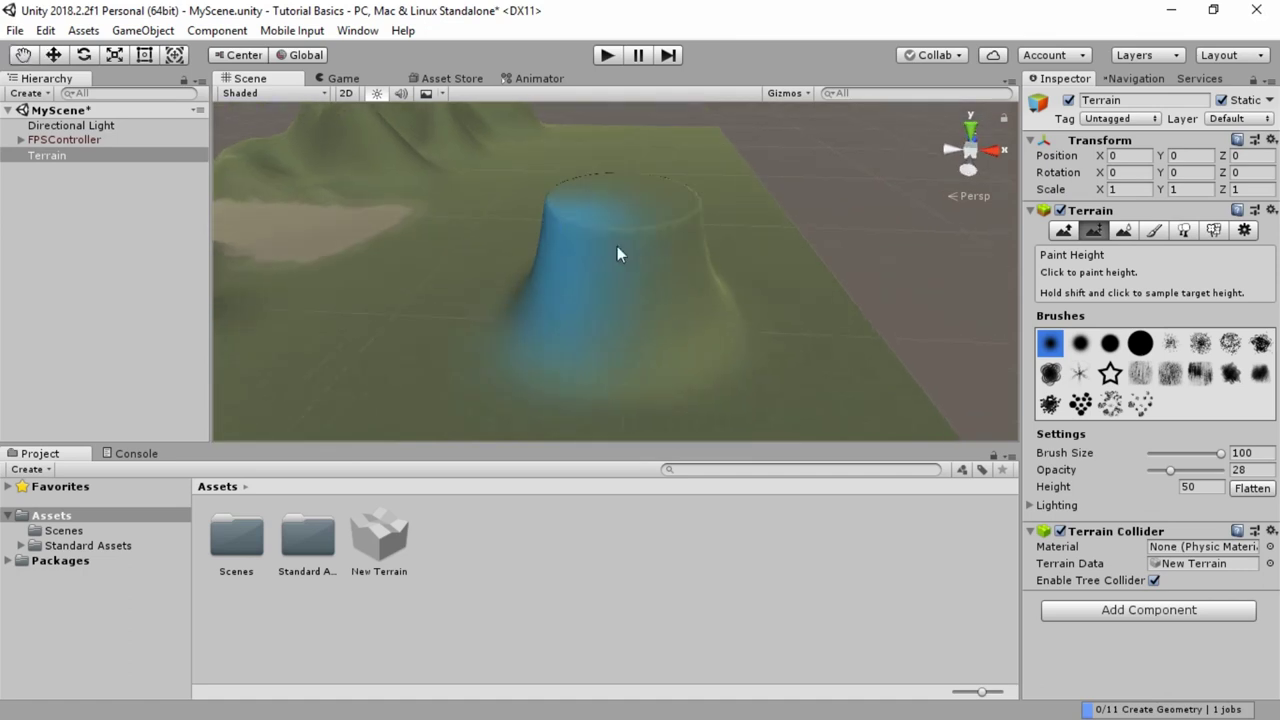
left_click_drag(645, 329, 556, 262, "alt")
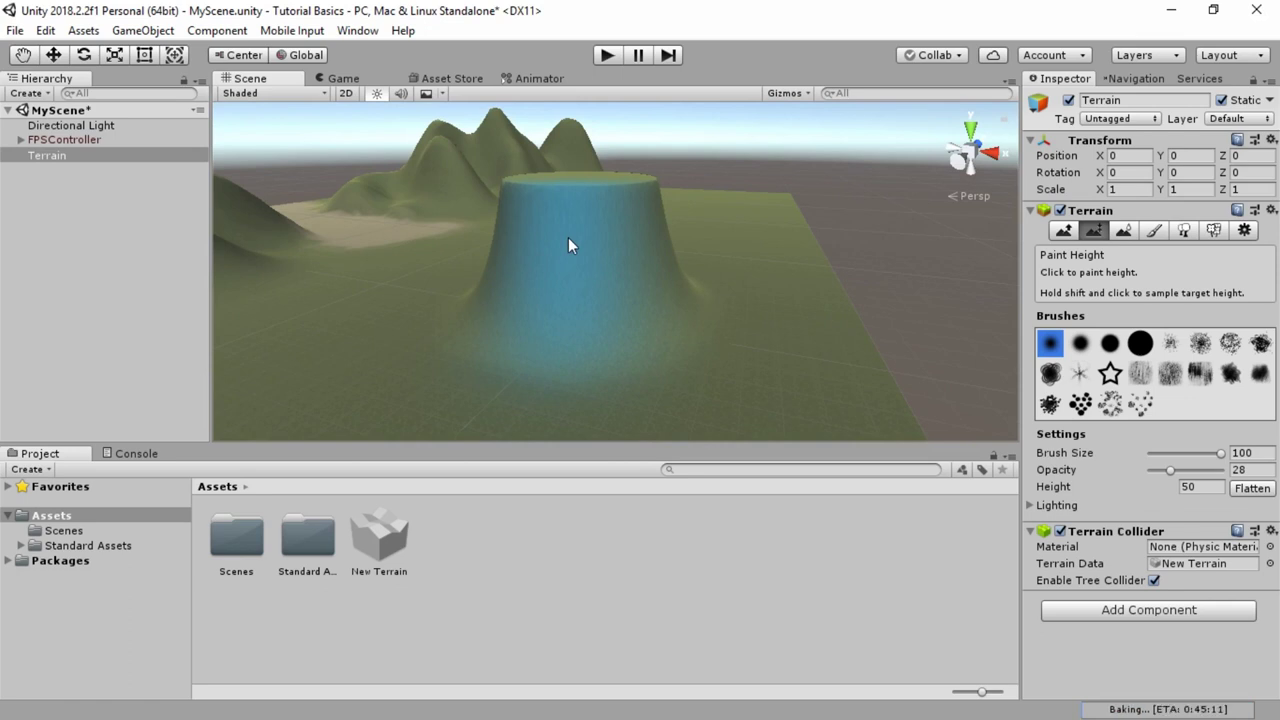
left_click_drag(568, 251, 236, 264, "alt")
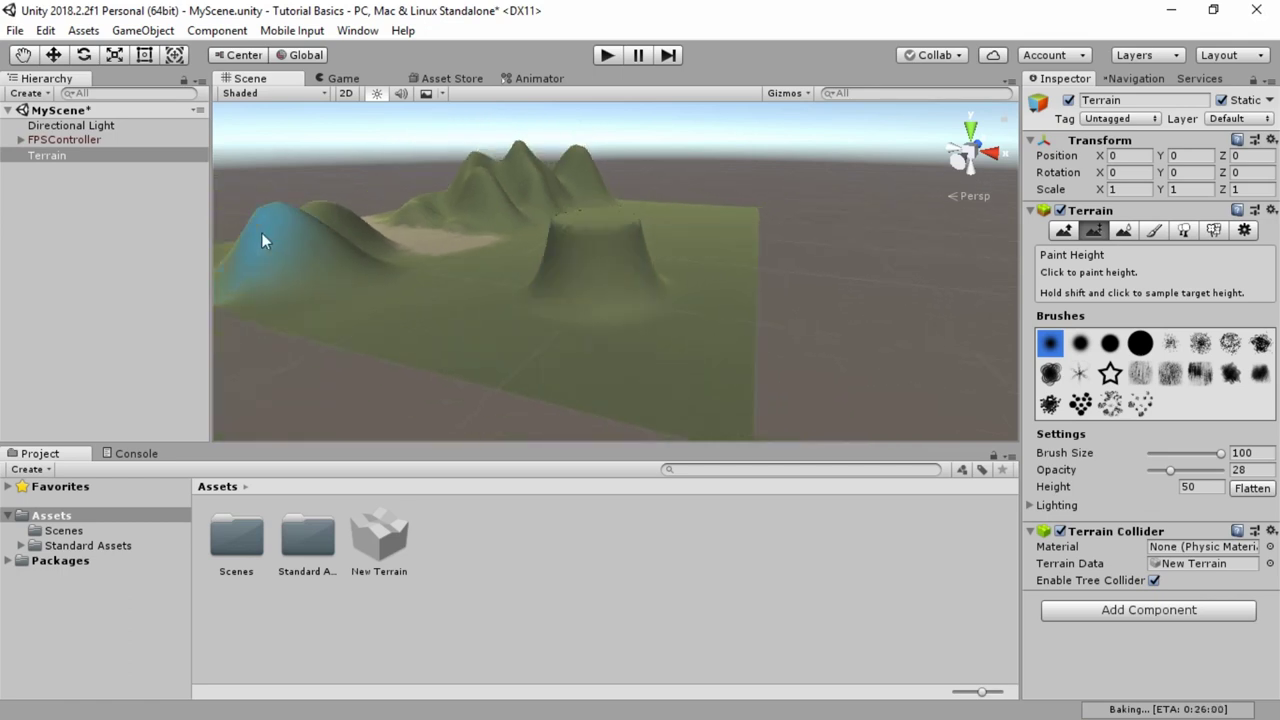
Try the Raise/Lower Terrain tool with the soft round brush for raising and lowering the ground around the plateau.
left_click(1063, 230)
mouse_move(604, 314)
left_mouse_down("alt")
mouse_move(748, 331)
mouse_move(728, 316)
left_mouse_up("alt")
middle_click_drag(729, 308, 717, 303)
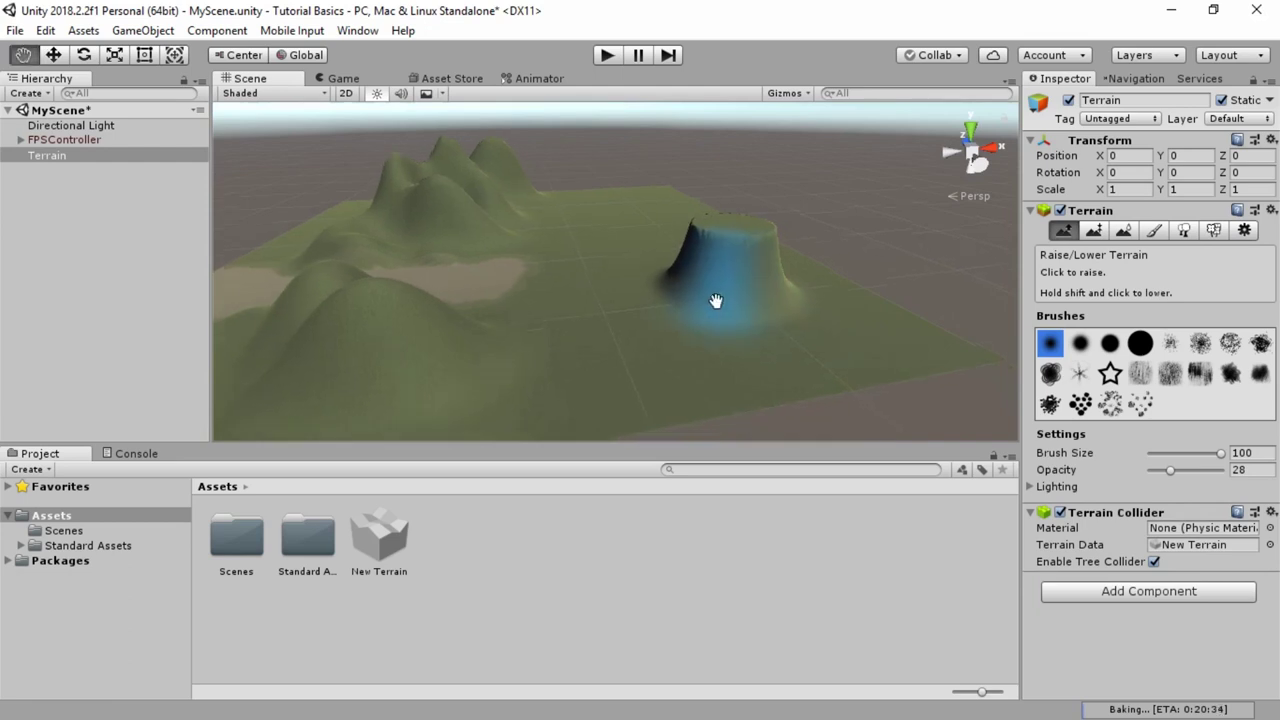
mouse_move(688, 366)
left_mouse_down()
mouse_move(674, 307)
mouse_move(690, 282)
mouse_move(676, 257)
mouse_move(683, 209)
mouse_move(619, 245)
left_mouse_up()
left_click_drag(889, 303, 603, 354, "alt")
mouse_move(430, 298)
left_mouse_down("shift")
mouse_move(343, 296)
mouse_move(377, 317)
left_mouse_up("shift")
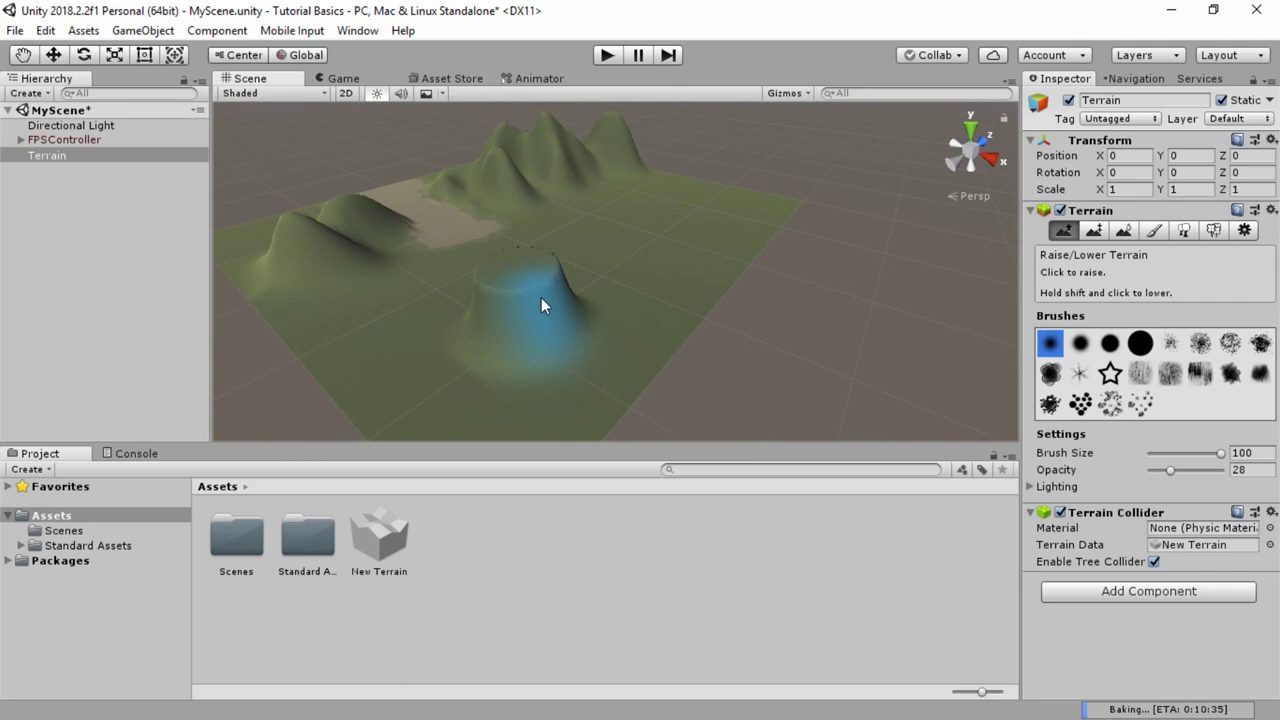
Return to the Paint Height tool, set the height to 0, and flatten the entire terrain.
left_click(1095, 230)
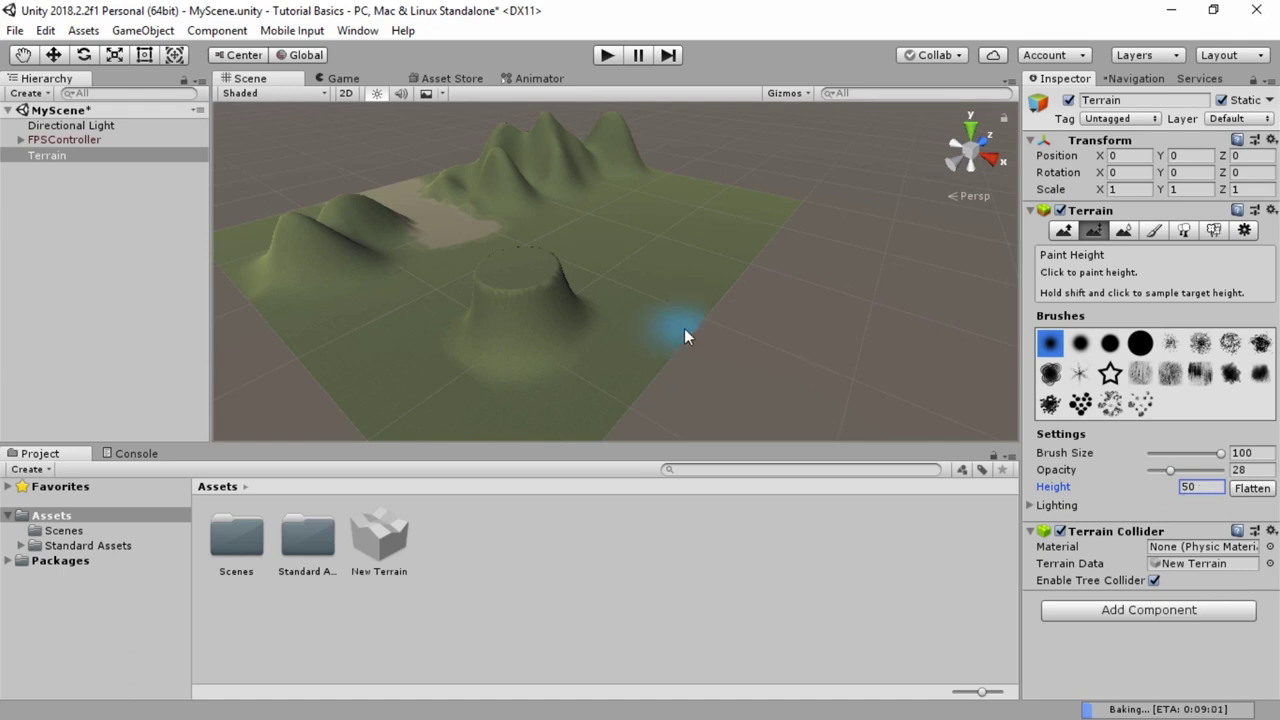
double_click(1202, 487)
type("10")
double_click(1202, 487)
type("0")
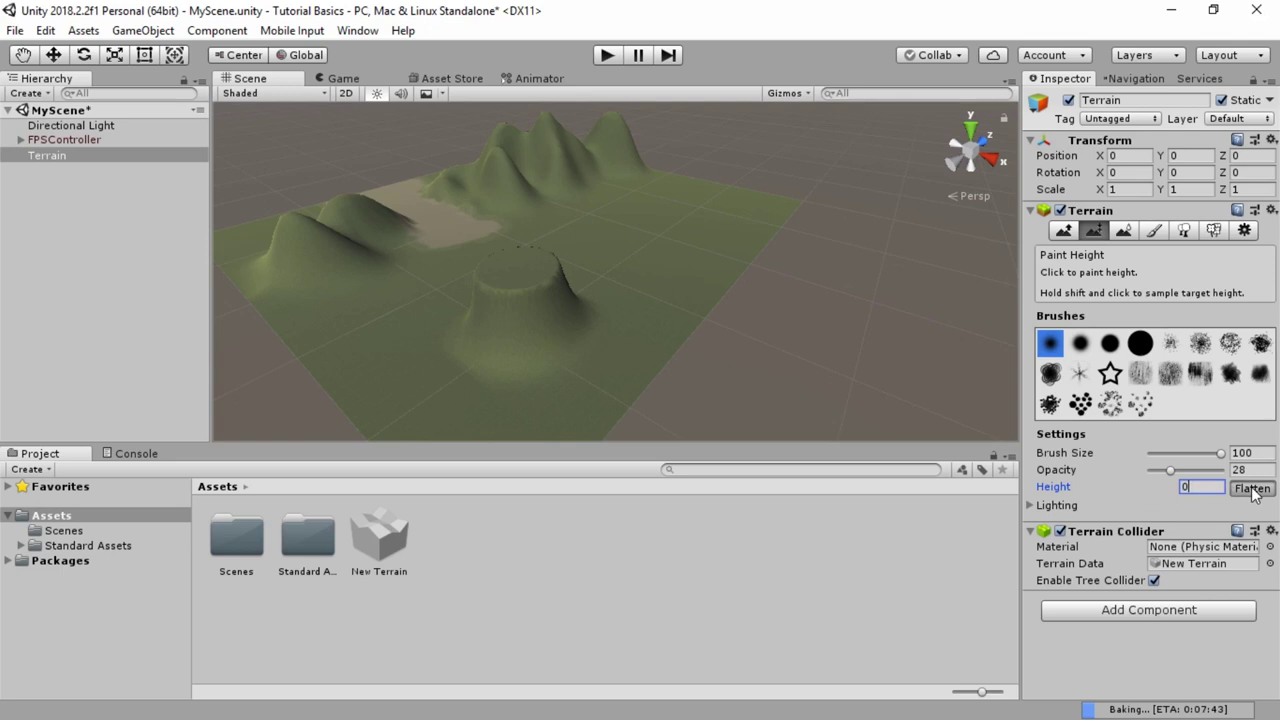
left_click(1250, 488)
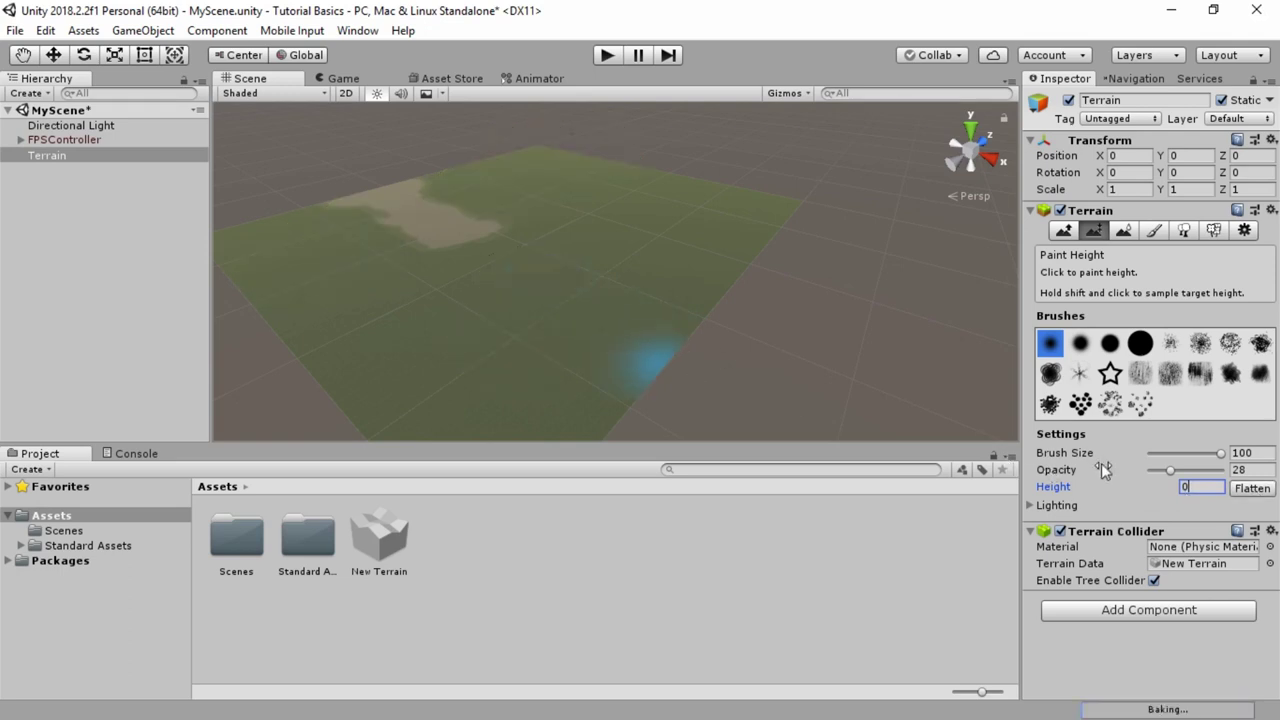
Set the height to 15 and flatten the entire terrain to that level.
double_click(1196, 486)
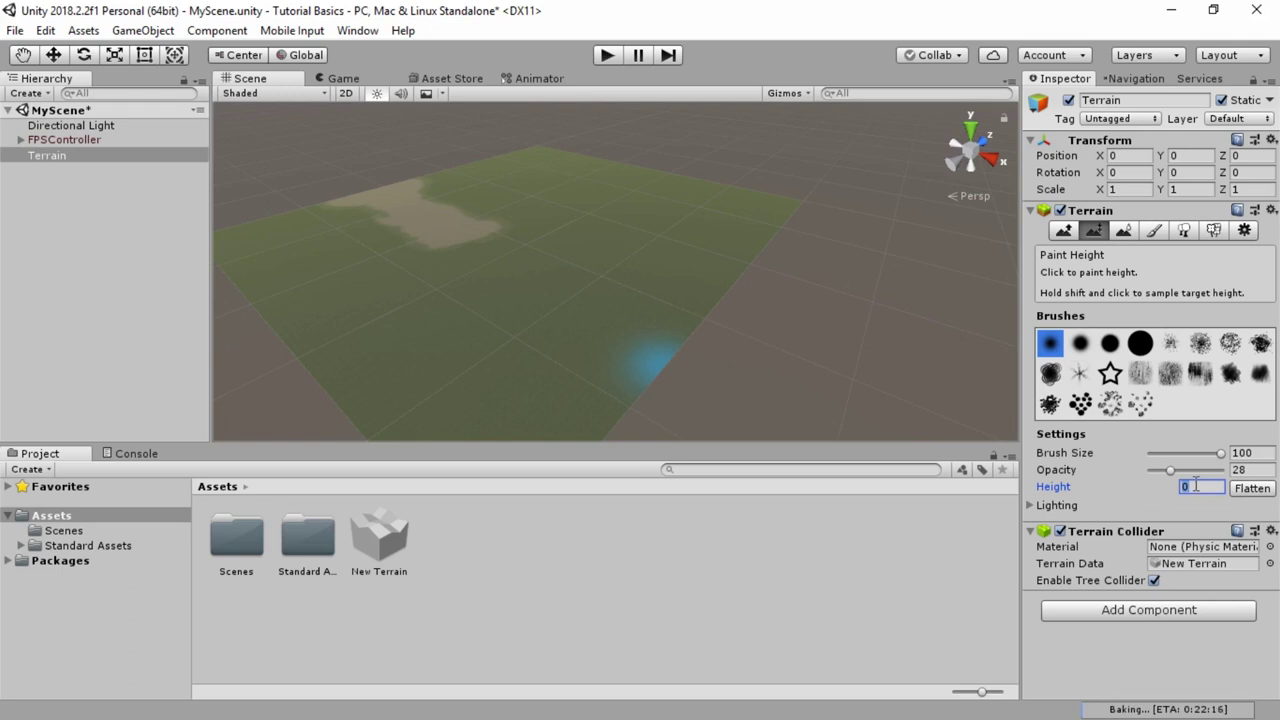
type("15")
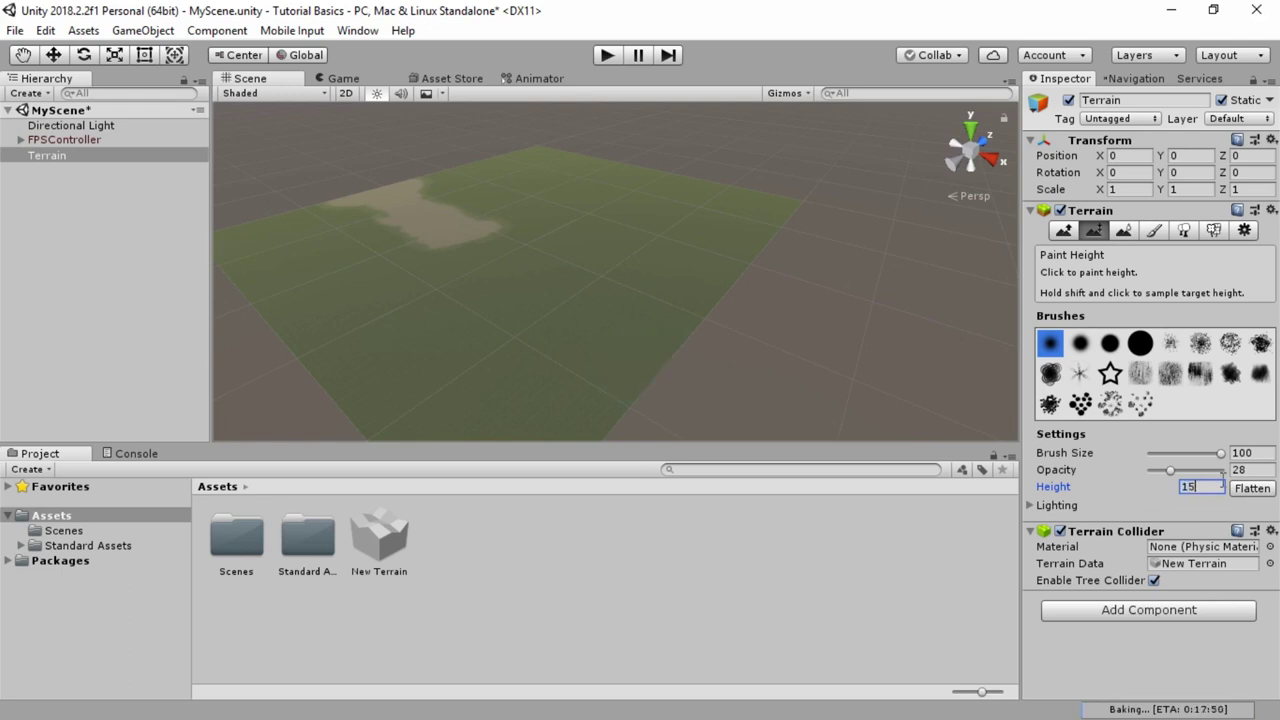
left_click(1253, 488)
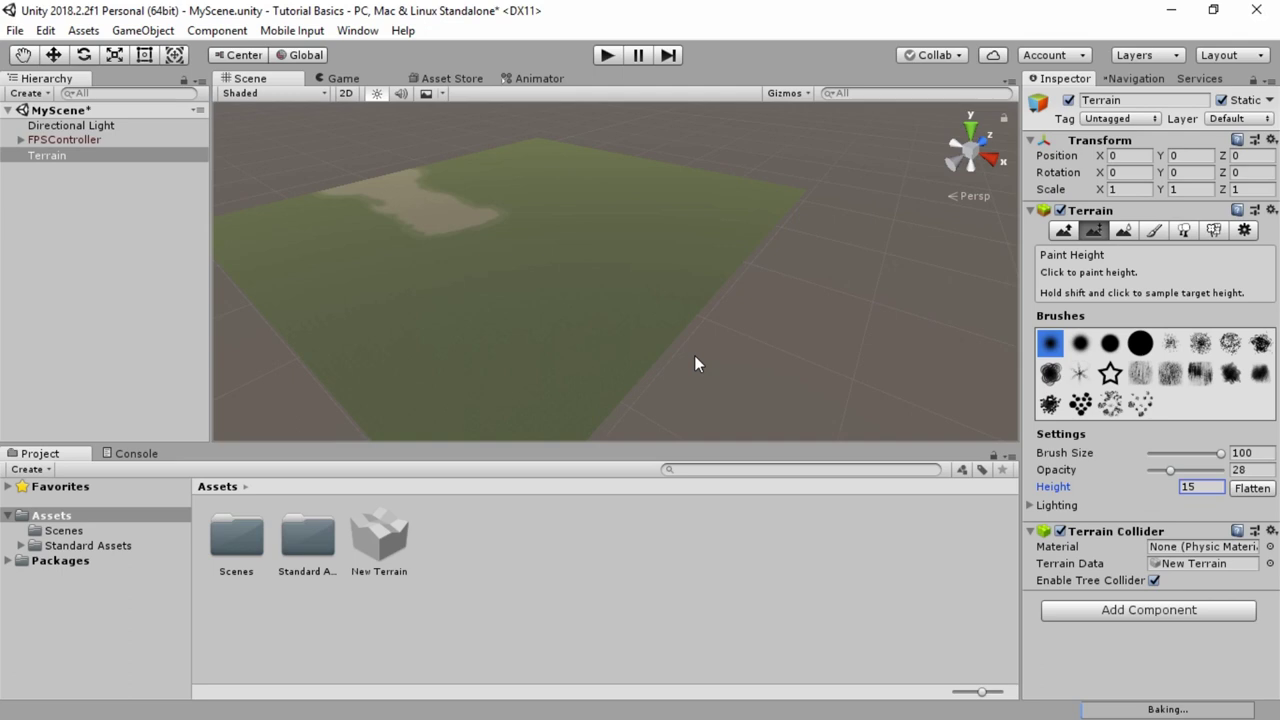
left_click_drag(480, 320, 772, 388, "alt")
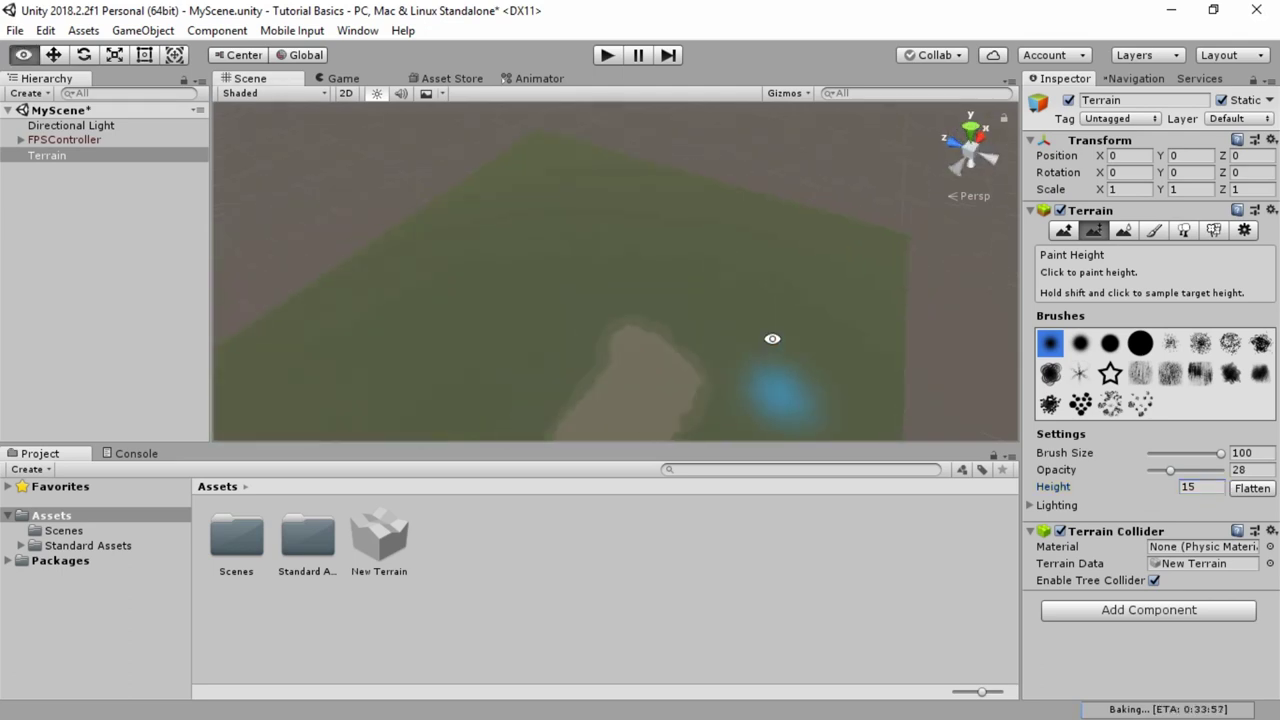
Try carving a wide channel beside and into the dirt path with the Raise/Lower Terrain tool at brush size 100.
left_click_drag(772, 338, 733, 337, "alt")
left_click(1063, 230)
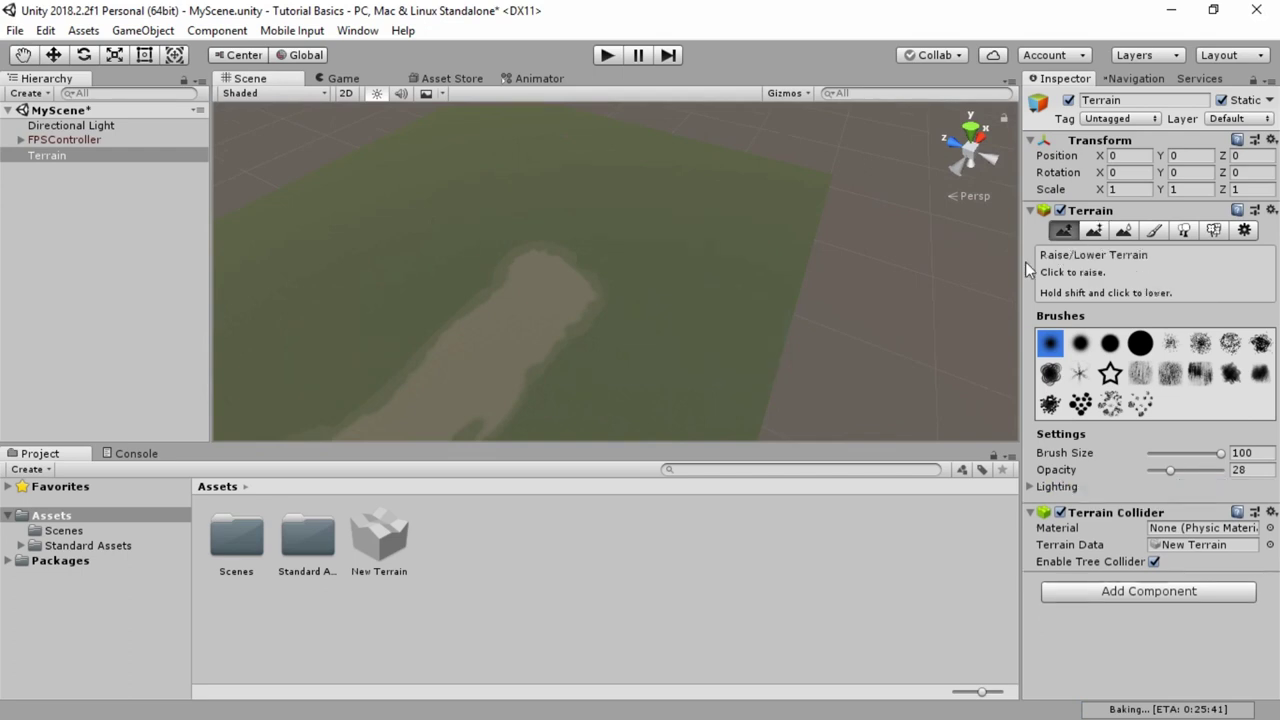
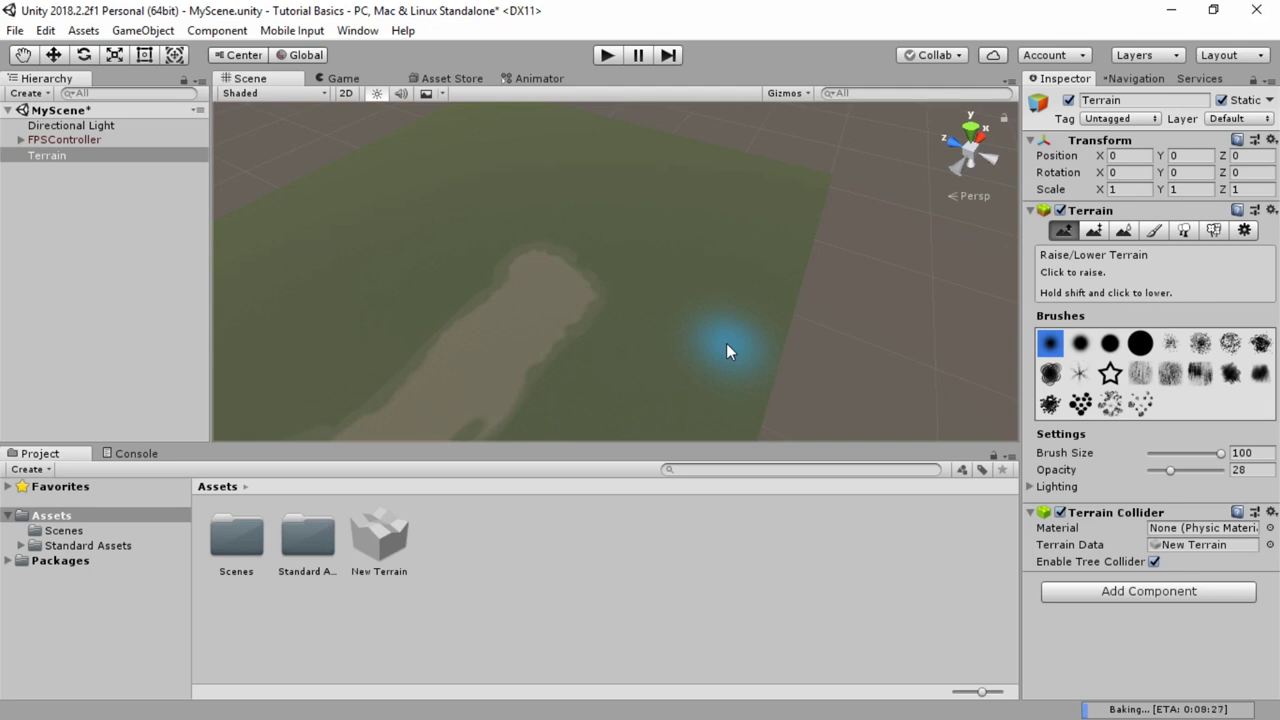
scroll(725, 347, "up", 2)
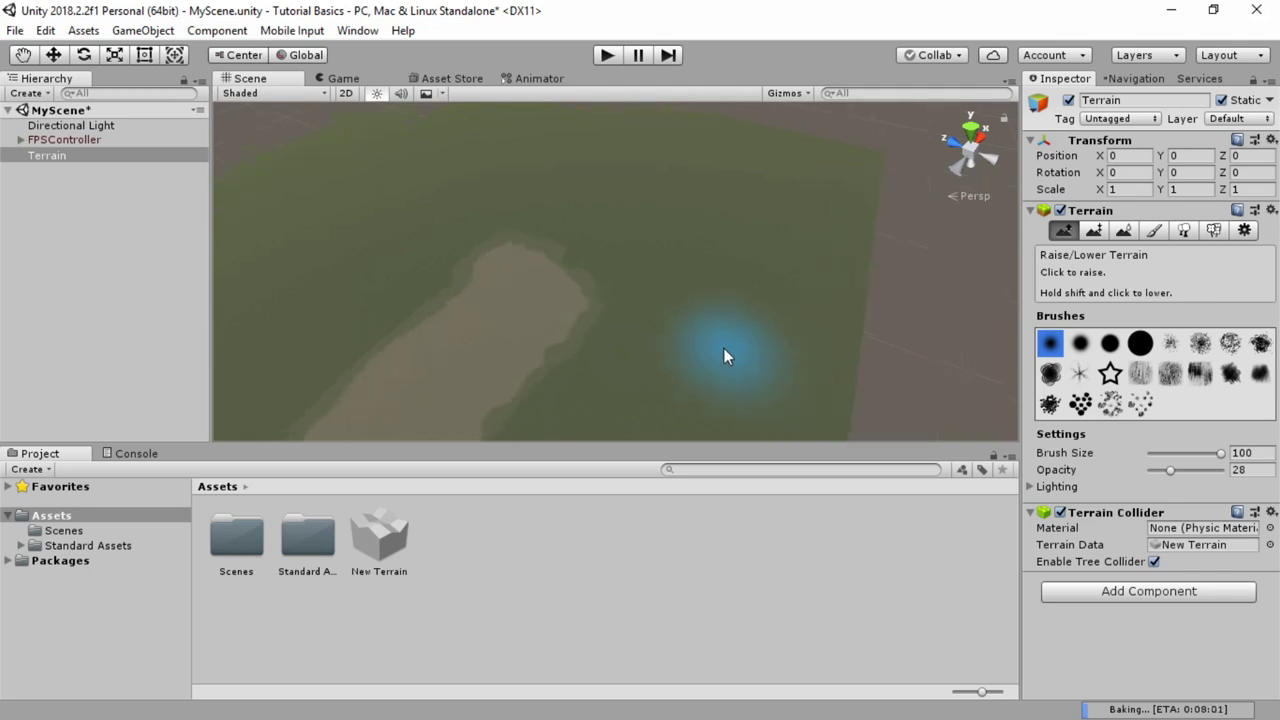
left_click_drag(724, 348, 775, 371, "alt")
right_click_drag(775, 371, 752, 335)
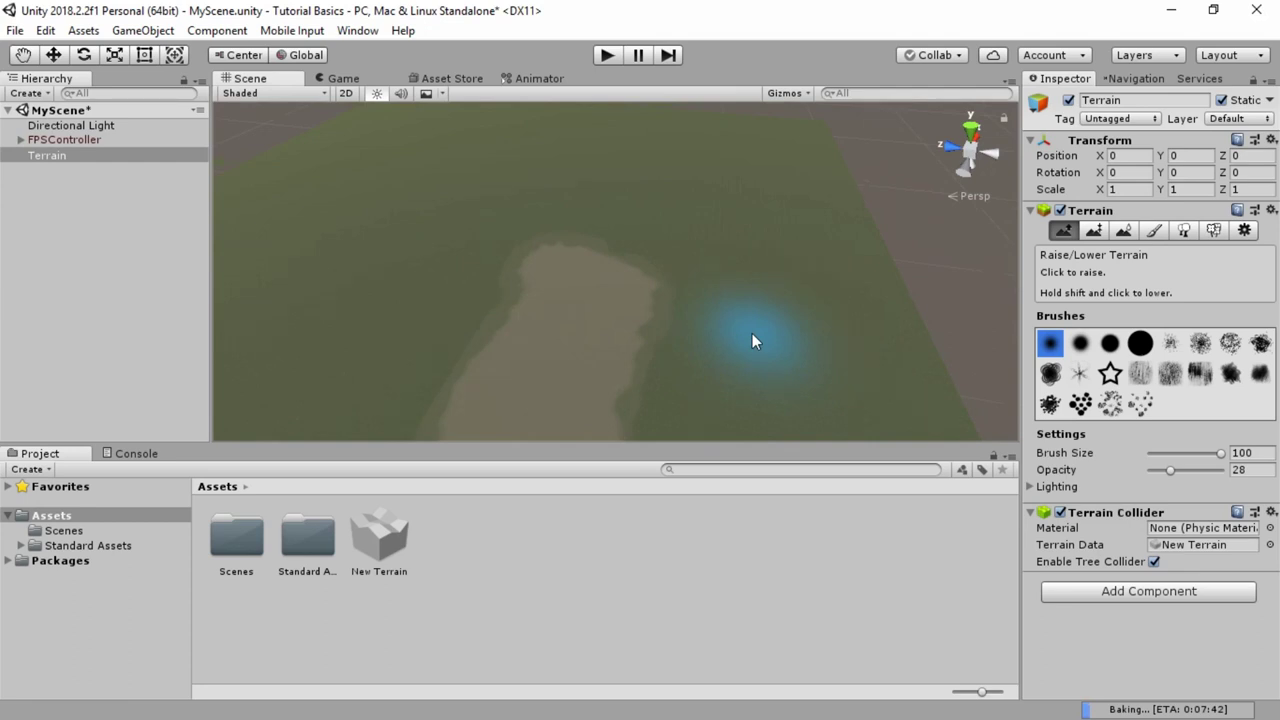
middle_click_drag(800, 354, 746, 296)
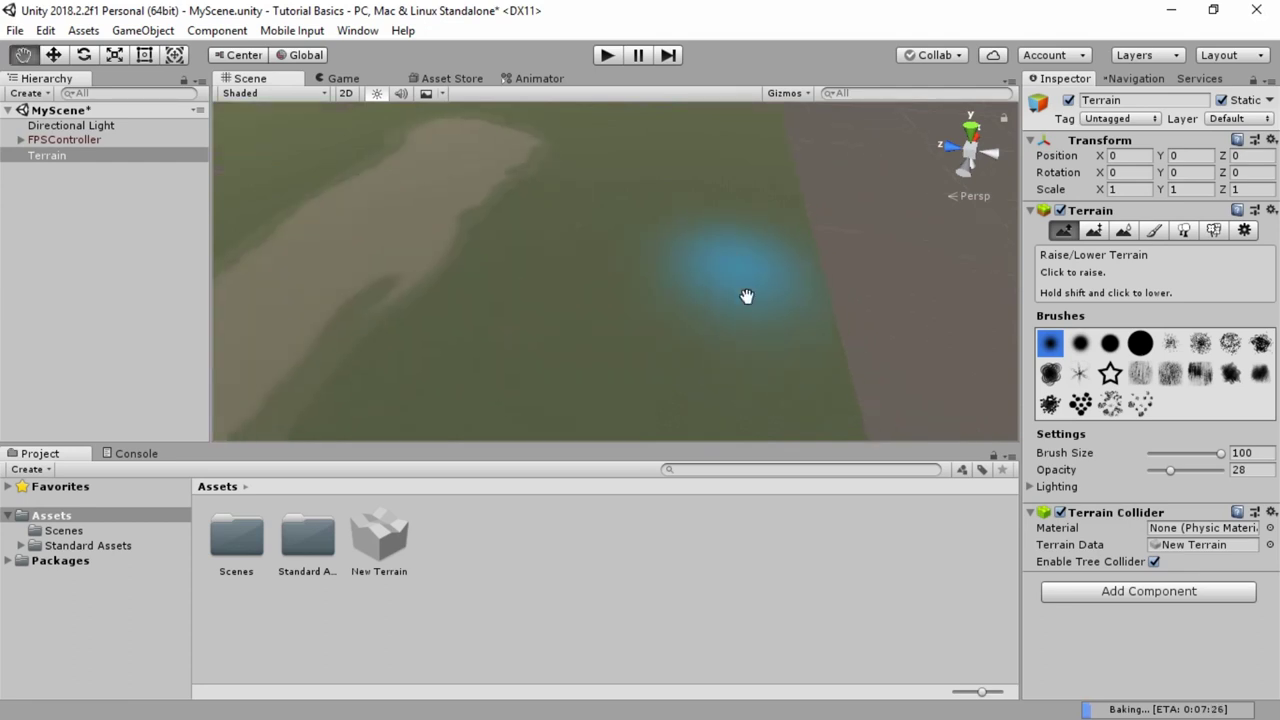
mouse_move(737, 317)
left_mouse_down()
mouse_move(617, 300)
mouse_move(655, 319)
mouse_move(541, 265)
mouse_move(509, 280)
left_mouse_up()
key("ctrl+z")
left_click_drag(400, 282, 680, 266, "alt")
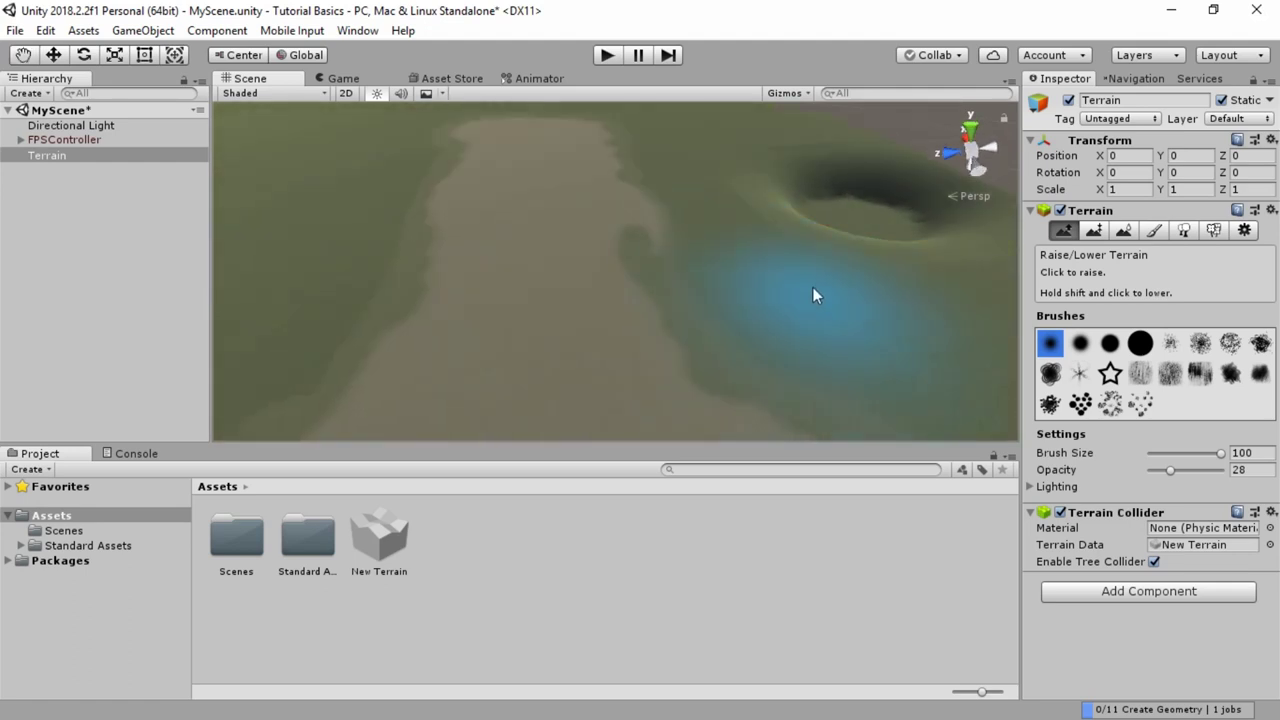
mouse_move(753, 242)
left_mouse_down("shift")
mouse_move(724, 242)
mouse_move(632, 294)
mouse_move(788, 225)
mouse_move(558, 324)
mouse_move(737, 281)
left_mouse_up("shift")
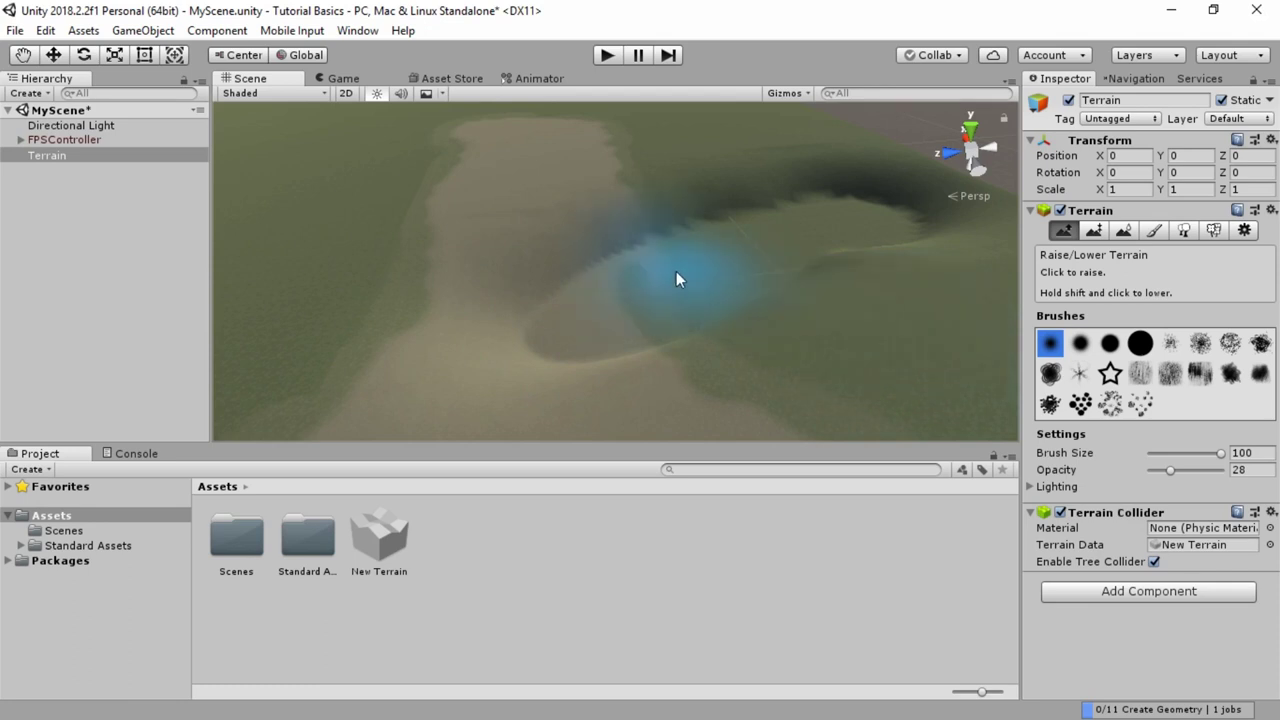
Undo the heightmap edits made for the wide channel one after another.
left_click(45, 30)
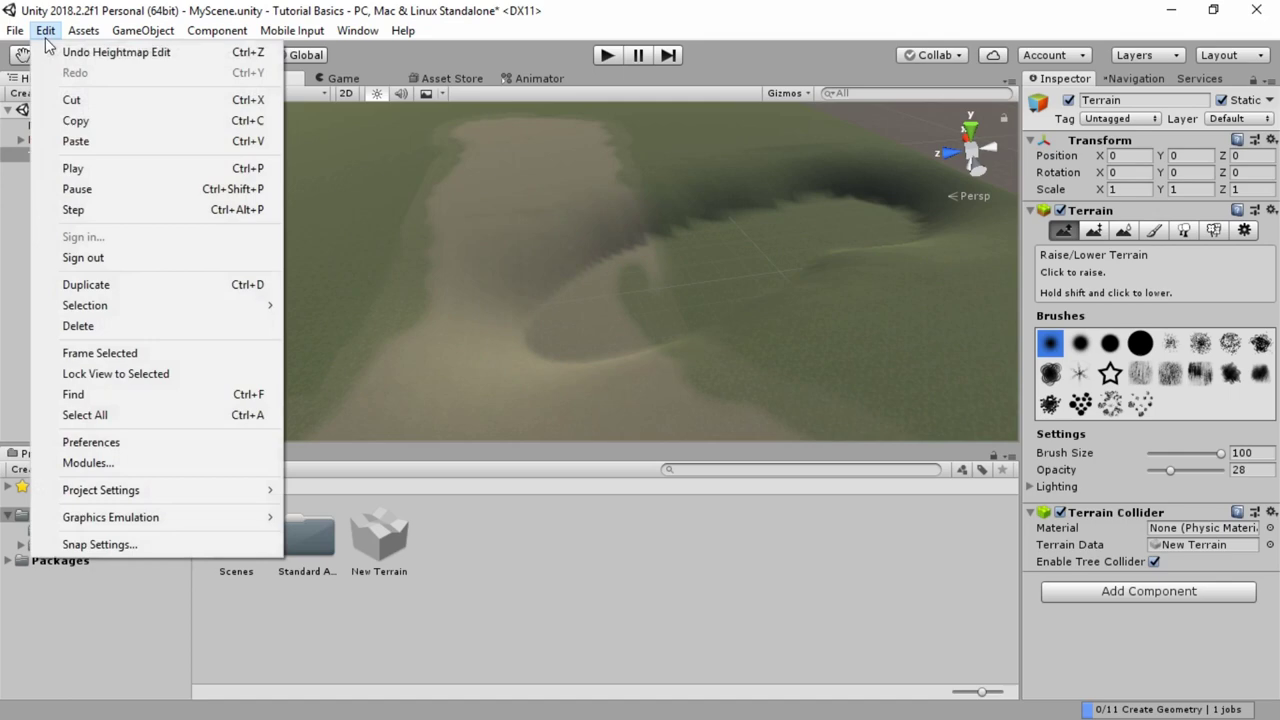
left_click(88, 53)
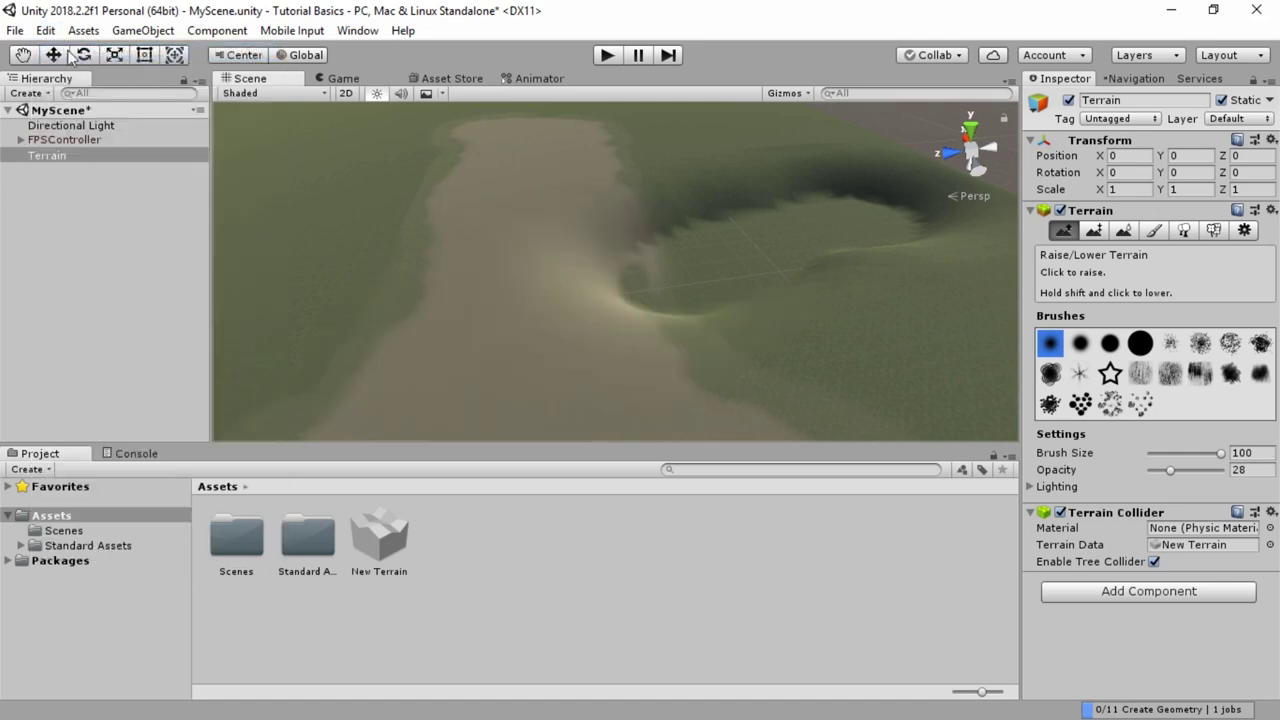
left_click(46, 30)
left_click(88, 53)
left_click(46, 30)
left_click(76, 53)
left_click(46, 30)
left_click(80, 53)
left_click(46, 30)
left_click(84, 55)
left_click(46, 30)
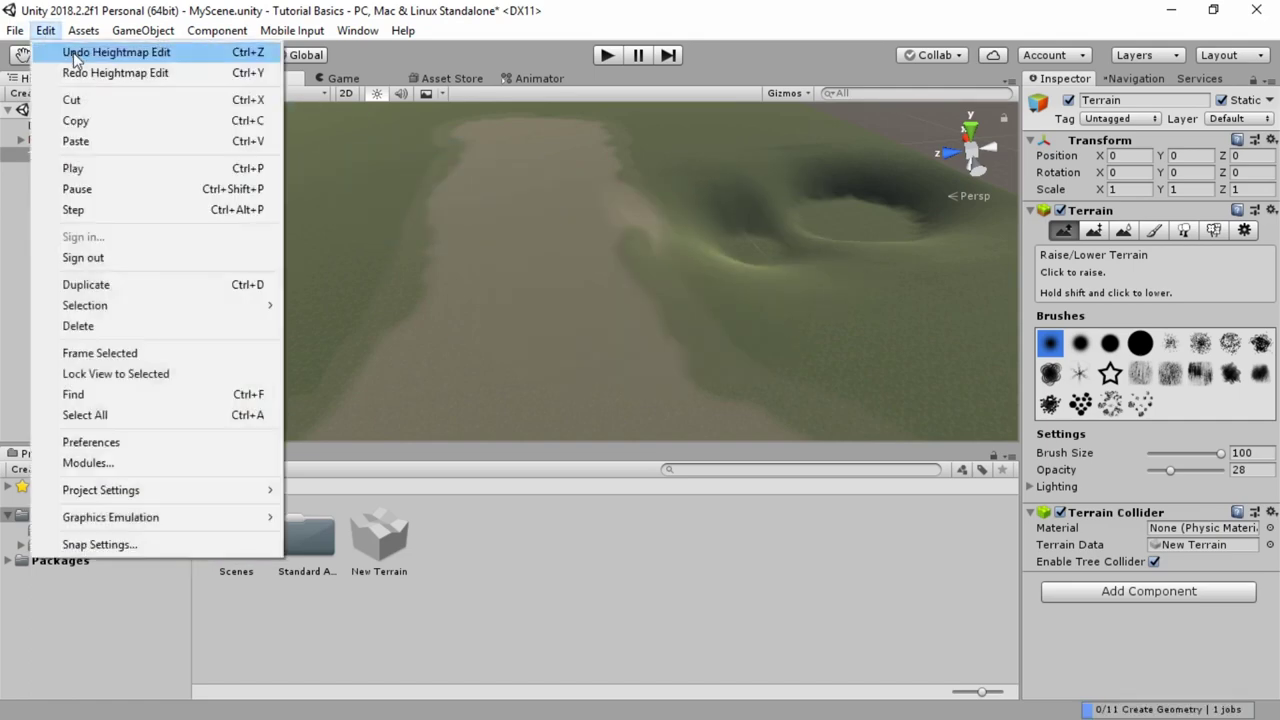
left_click(80, 52)
left_click(46, 30)
left_click(80, 55)
left_click(46, 30)
left_click(80, 54)
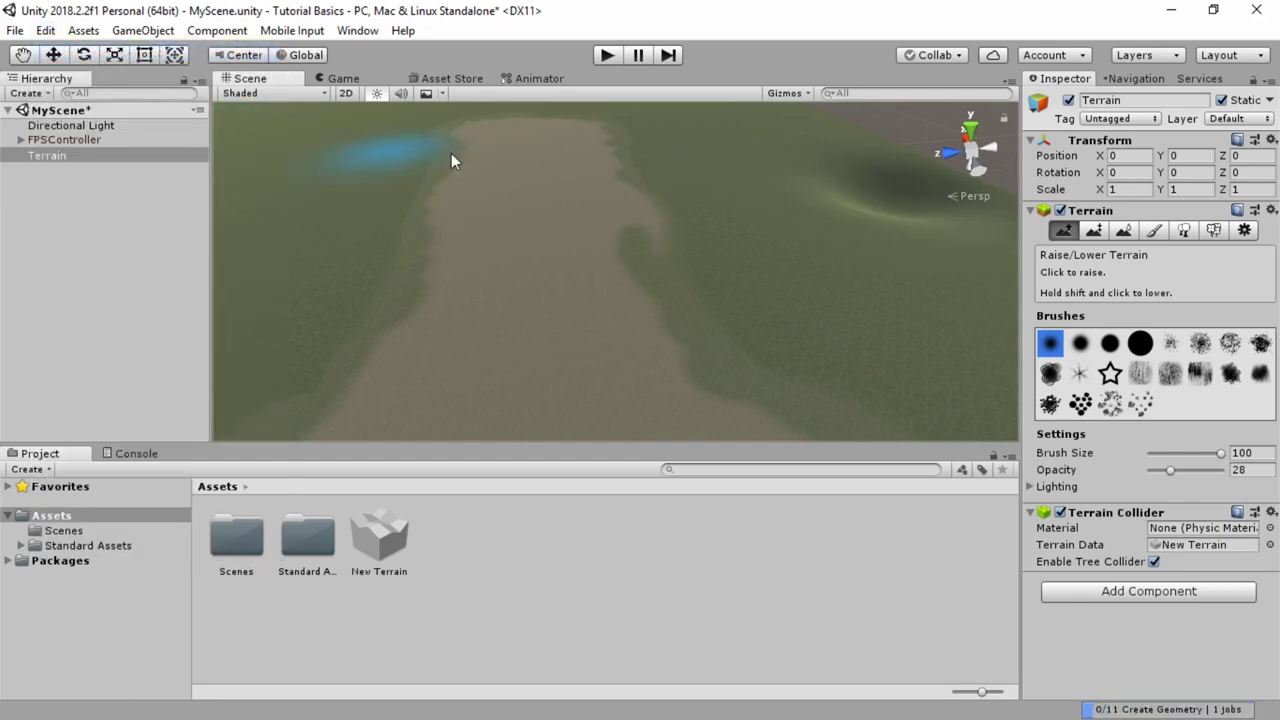
Set the brush size to 25 for the Raise/Lower Terrain tool.
left_click_drag(746, 248, 766, 286, "alt")
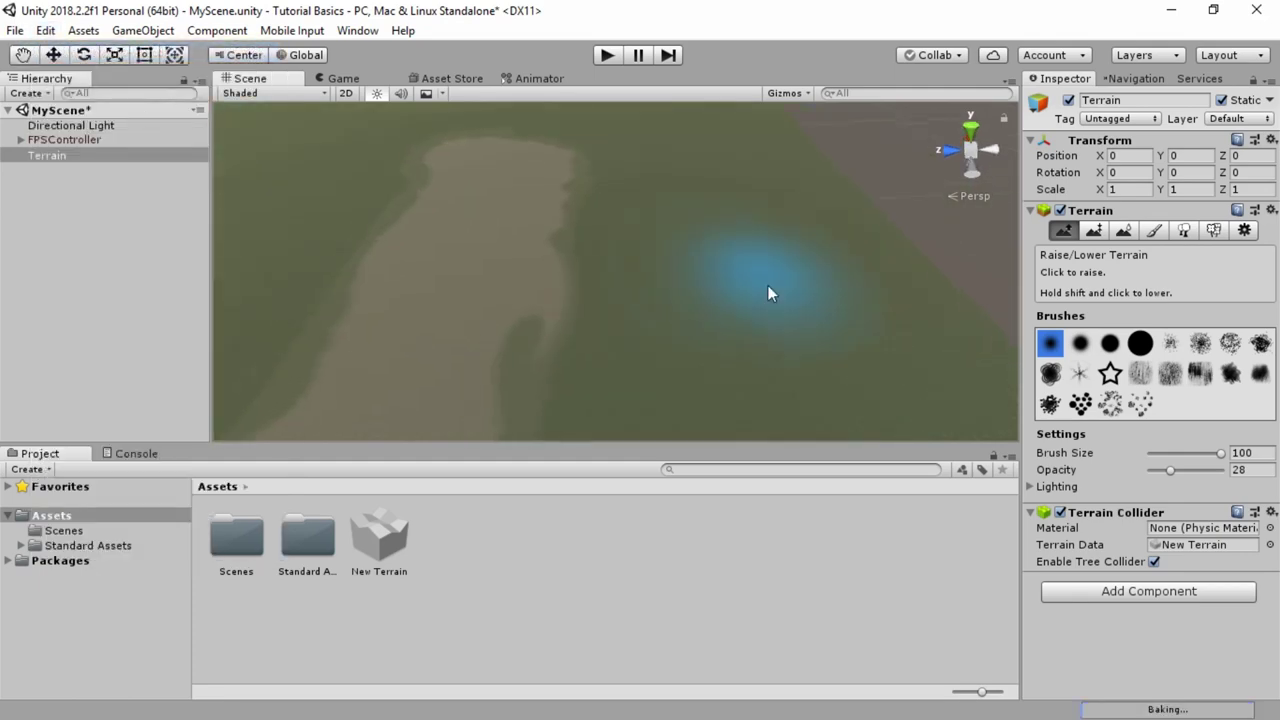
left_click(1168, 452)
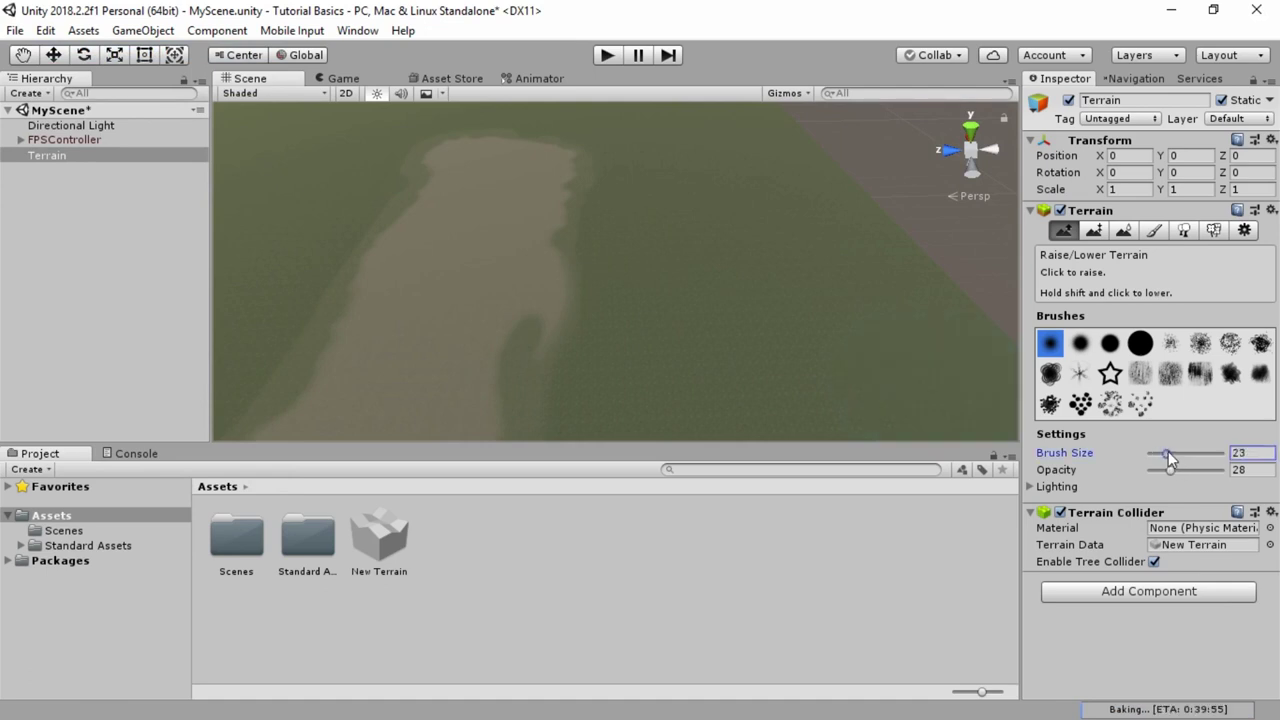
left_click(1241, 453)
type("25")
Try lowering small pits in the grass near the terrain's edge with the smaller brush, and undo them.
left_click(916, 306)
left_click(860, 335)
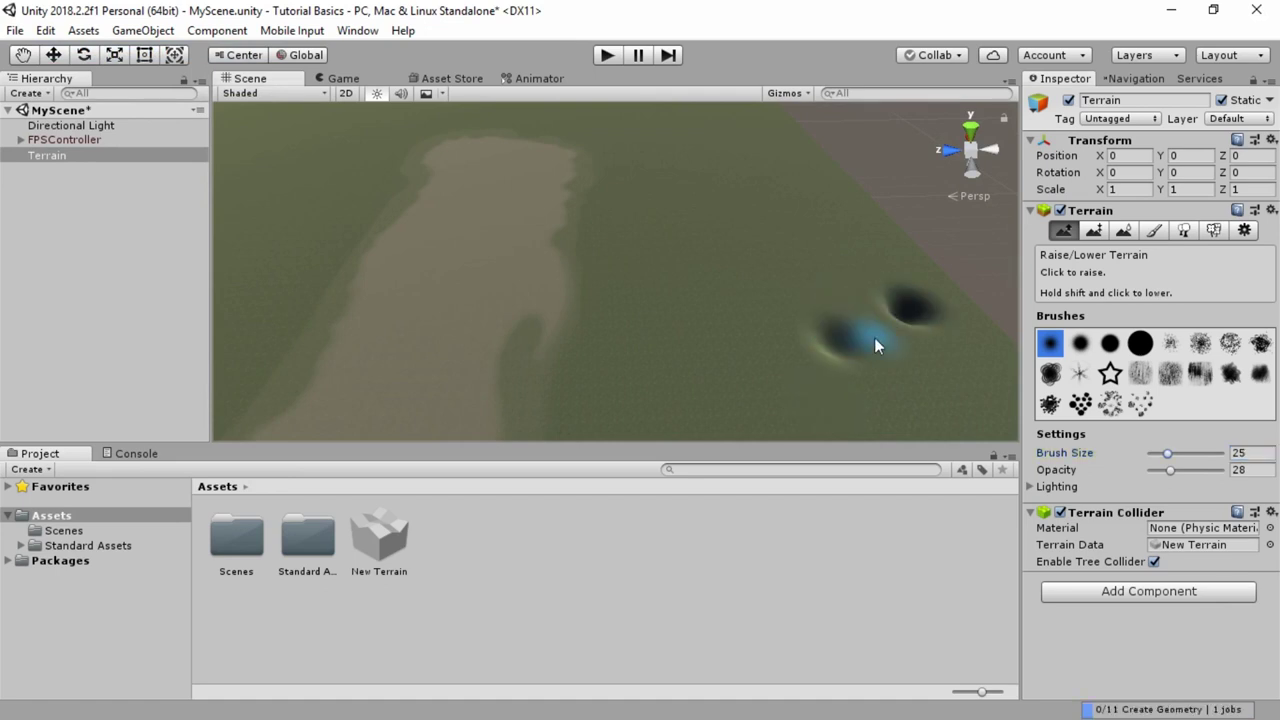
key("ctrl+z")
key("ctrl+z")
mouse_move(874, 337)
left_mouse_down()
mouse_move(803, 374)
mouse_move(834, 358)
left_mouse_up()
key("ctrl+z")
key("ctrl+z")
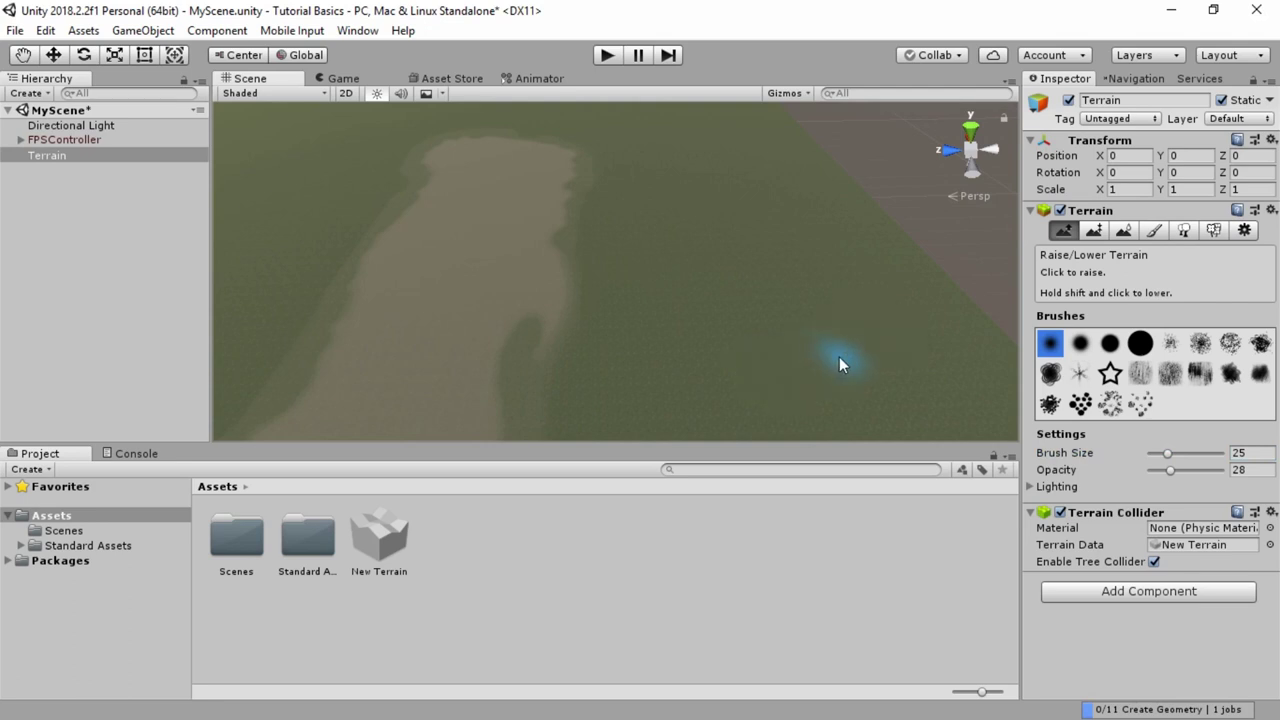
Lower a narrow river trench from the terrain's edge across the grass to the dirt path.
left_click(839, 356)
left_click(752, 375)
mouse_move(818, 368)
left_mouse_down()
mouse_move(526, 418)
mouse_move(879, 348)
mouse_move(857, 351)
mouse_move(960, 349)
mouse_move(627, 376)
mouse_move(871, 369)
mouse_move(863, 334)
mouse_move(729, 323)
mouse_move(740, 329)
left_mouse_up()
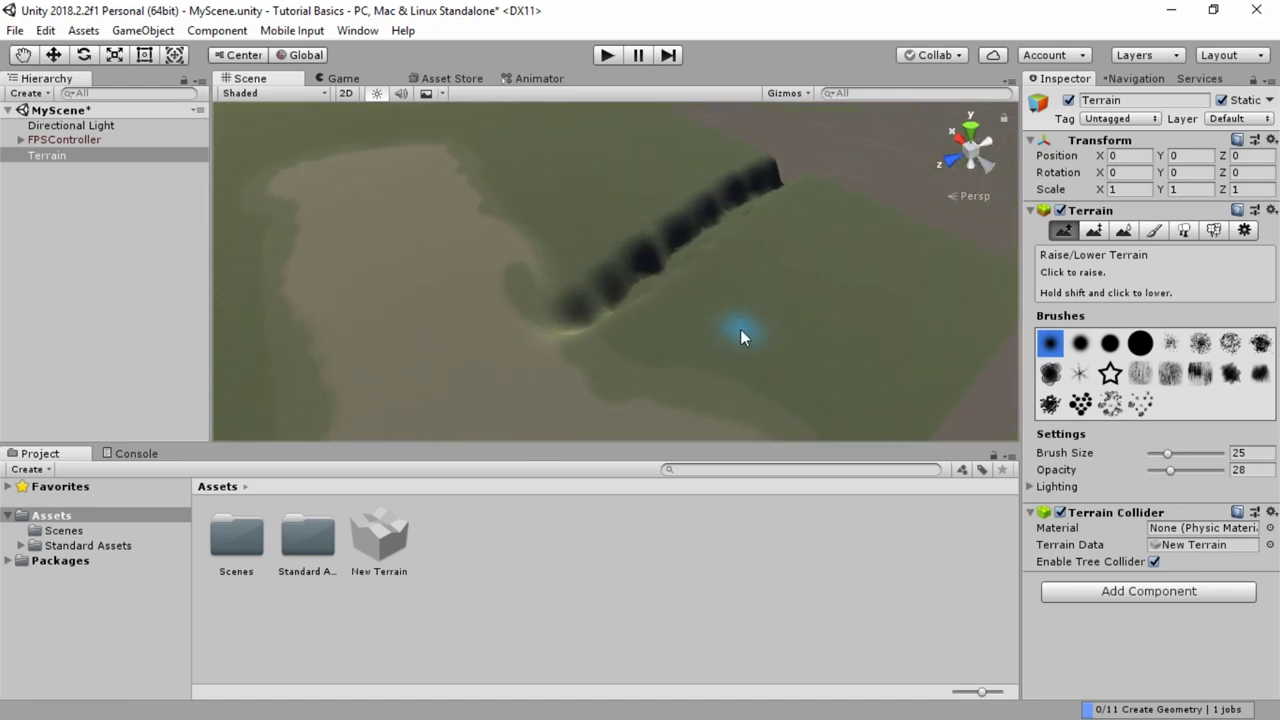
left_click_drag(686, 298, 748, 312, "alt")
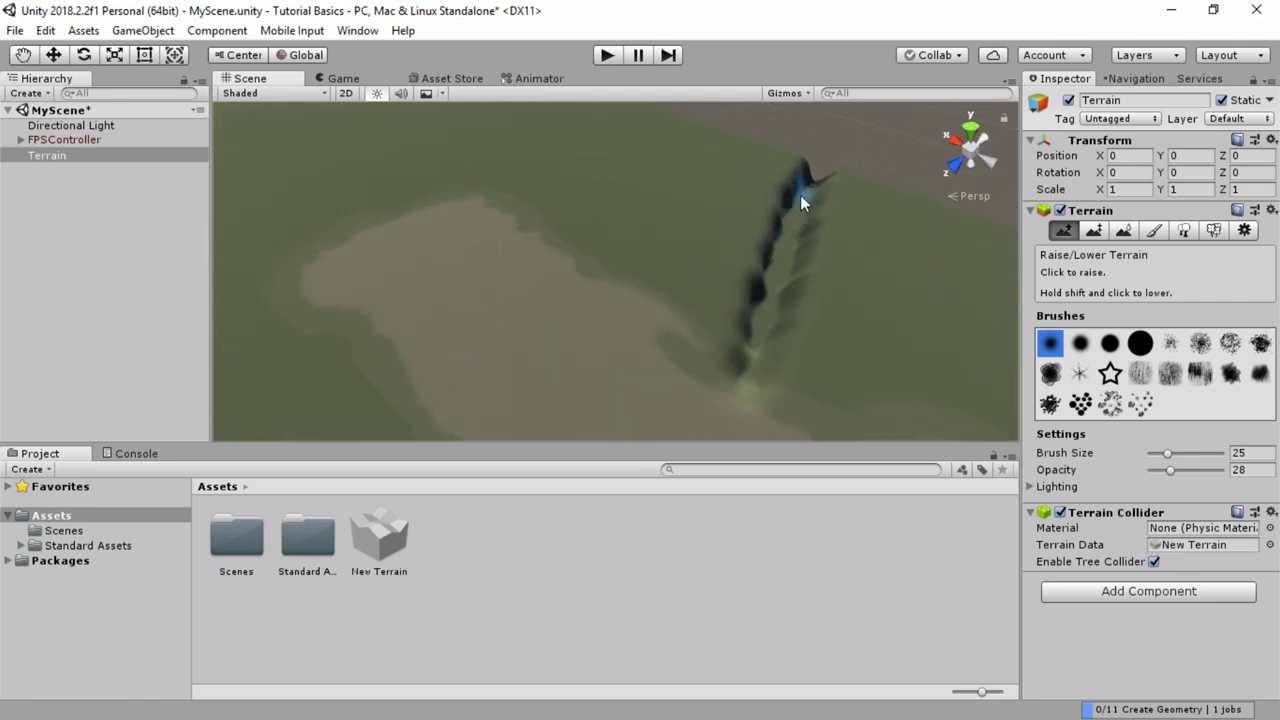
mouse_move(754, 356)
left_mouse_down()
mouse_move(734, 387)
mouse_move(763, 348)
left_mouse_up()
Extend the river trench across the dirt path and over the grass beyond it, undoing the unwanted stroke.
mouse_move(763, 348)
middle_mouse_down()
mouse_move(746, 264)
mouse_move(741, 274)
middle_mouse_up()
mouse_move(694, 292)
left_mouse_down("shift")
mouse_move(695, 263)
mouse_move(666, 346)
mouse_move(609, 429)
left_mouse_up("shift")
mouse_move(540, 363)
left_mouse_down("alt")
mouse_move(775, 392)
mouse_move(691, 280)
mouse_move(737, 346)
mouse_move(786, 337)
mouse_move(595, 329)
mouse_move(771, 357)
mouse_move(703, 337)
mouse_move(903, 325)
mouse_move(714, 314)
left_mouse_up("alt")
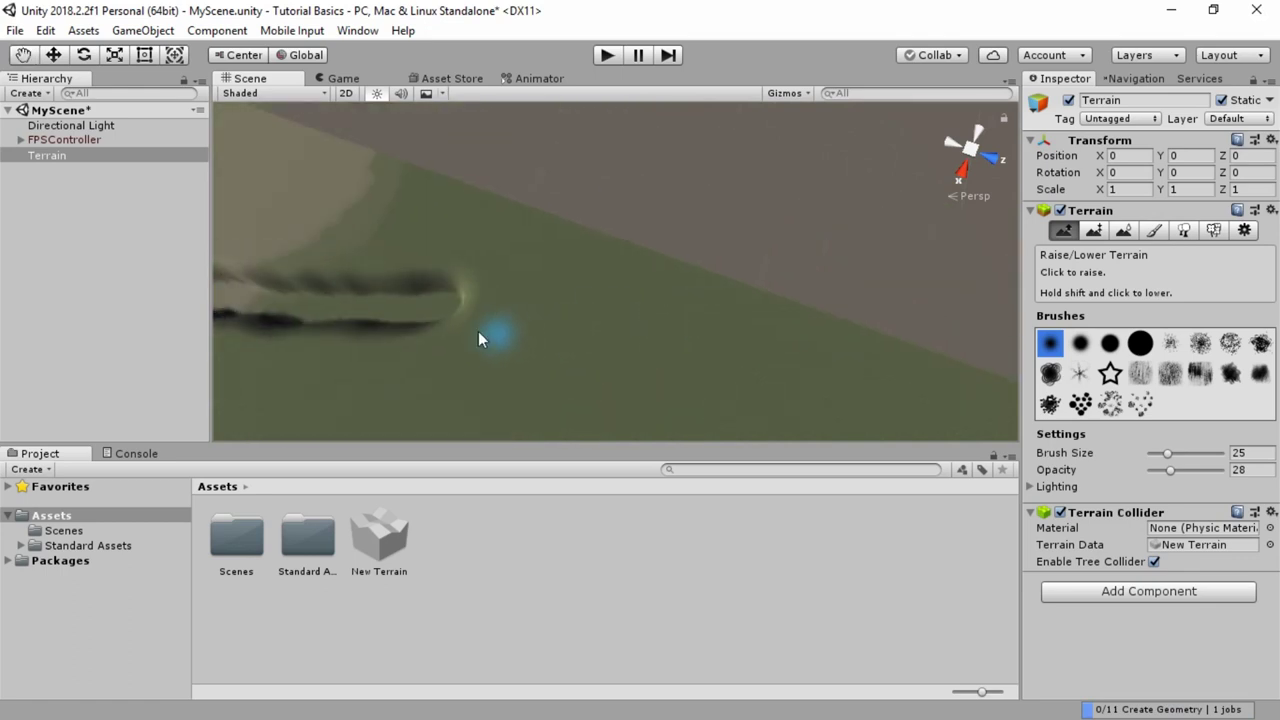
mouse_move(475, 359)
left_mouse_down("shift")
mouse_move(642, 305)
mouse_move(500, 311)
mouse_move(463, 287)
mouse_move(505, 319)
mouse_move(559, 310)
mouse_move(488, 325)
mouse_move(492, 276)
mouse_move(518, 285)
mouse_move(471, 271)
mouse_move(509, 216)
mouse_move(535, 230)
mouse_move(549, 329)
mouse_move(511, 322)
mouse_move(562, 328)
mouse_move(433, 375)
mouse_move(517, 388)
mouse_move(524, 368)
mouse_move(476, 387)
mouse_move(526, 330)
left_mouse_up("shift")
key("ctrl+z")
left_click_drag(407, 376, 672, 268, "alt")
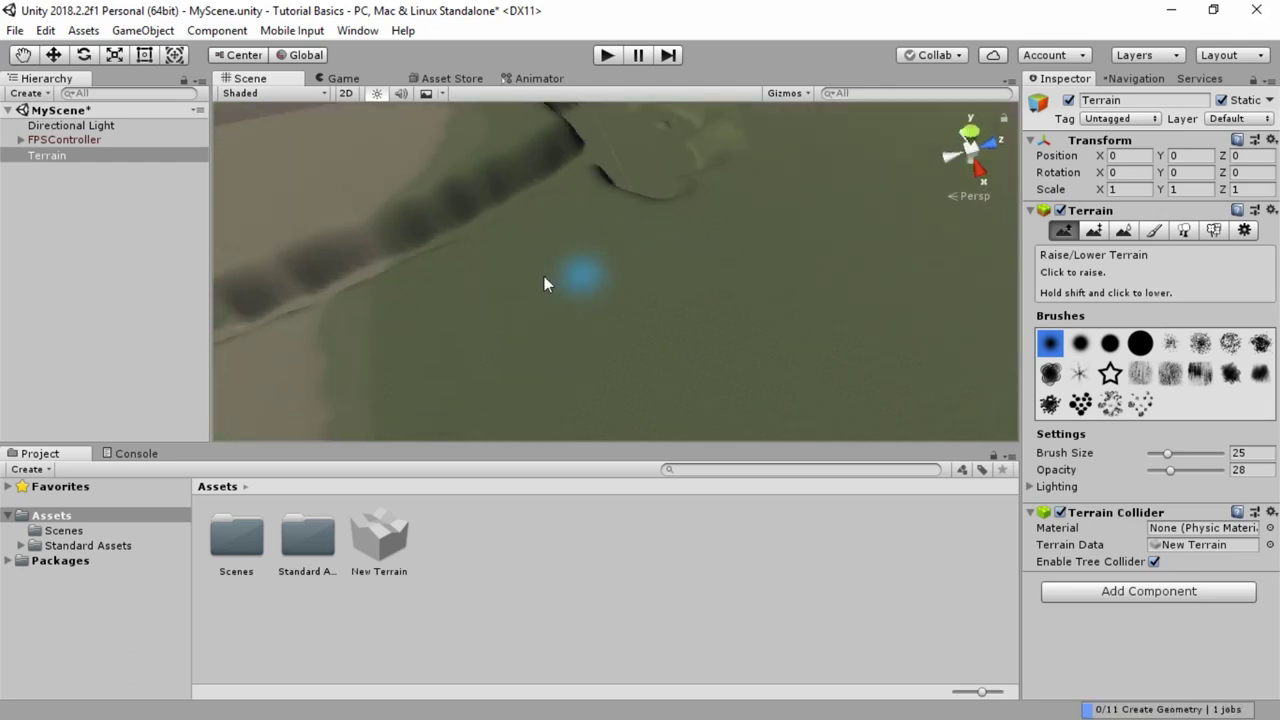
left_click_drag(544, 276, 649, 287, "alt")
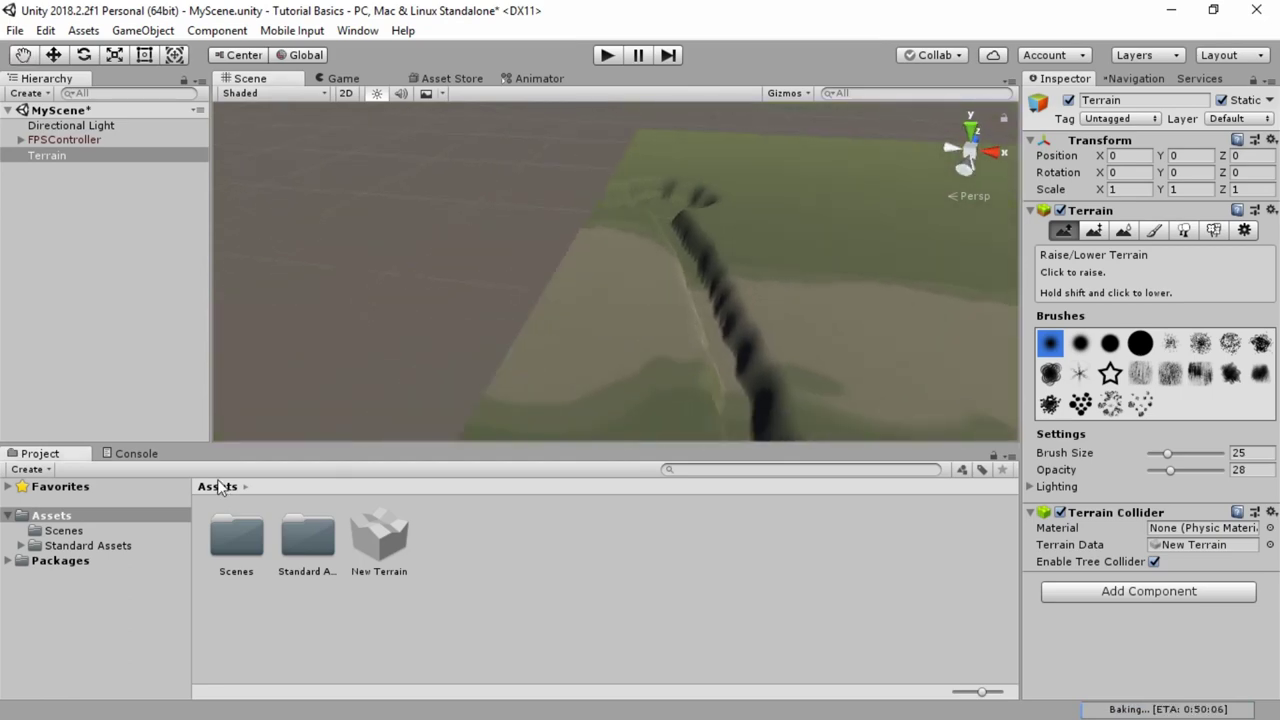
Open the Prefabs folder under Standard Assets/Environment/Water/Water.
left_click(297, 609)
double_click(320, 545)
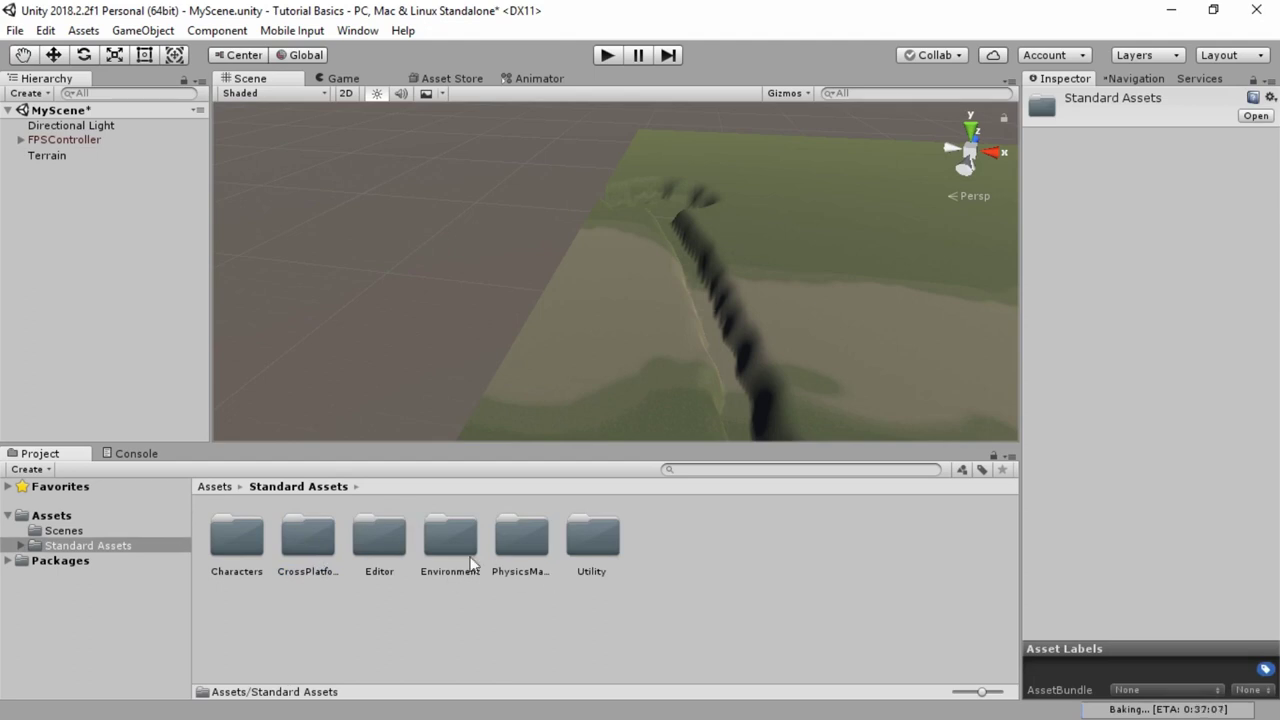
double_click(446, 543)
double_click(366, 553)
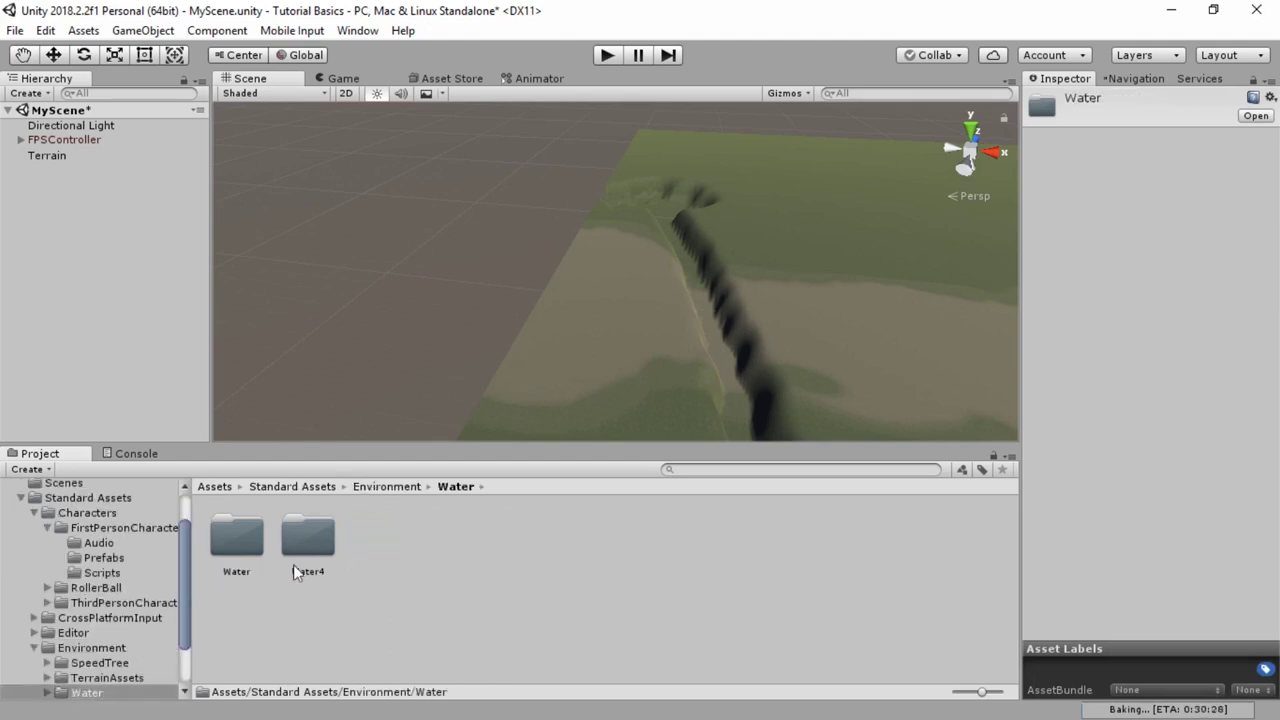
double_click(220, 534)
double_click(387, 543)
Compare the daytime and nighttime water prefabs and place WaterProDaytime in the scene over the trench at the dirt path.
left_click(231, 551)
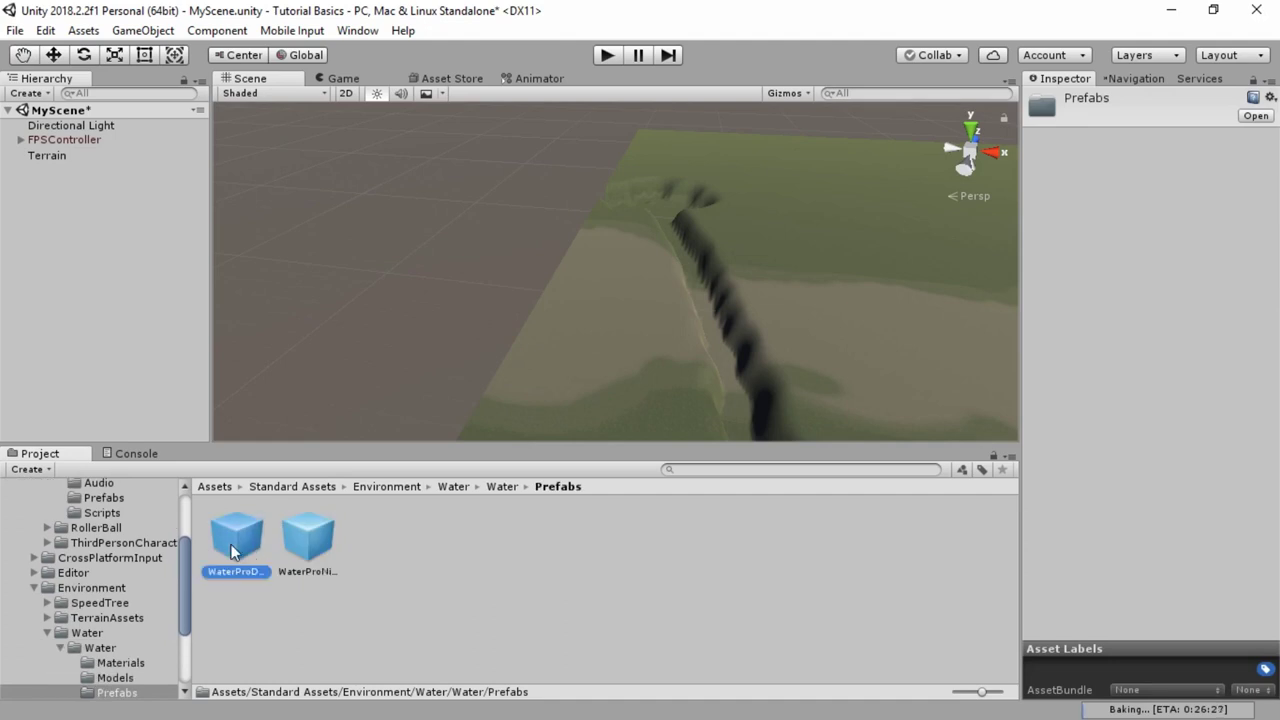
left_click(307, 548)
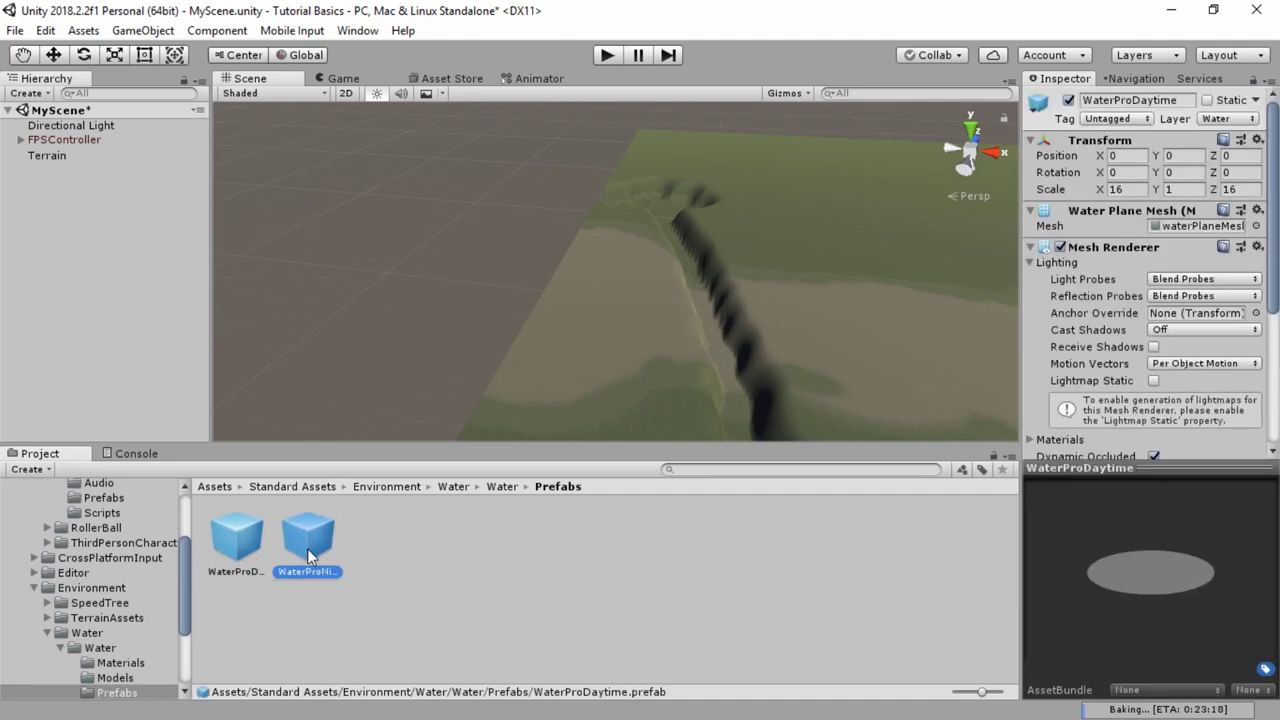
left_click(234, 544)
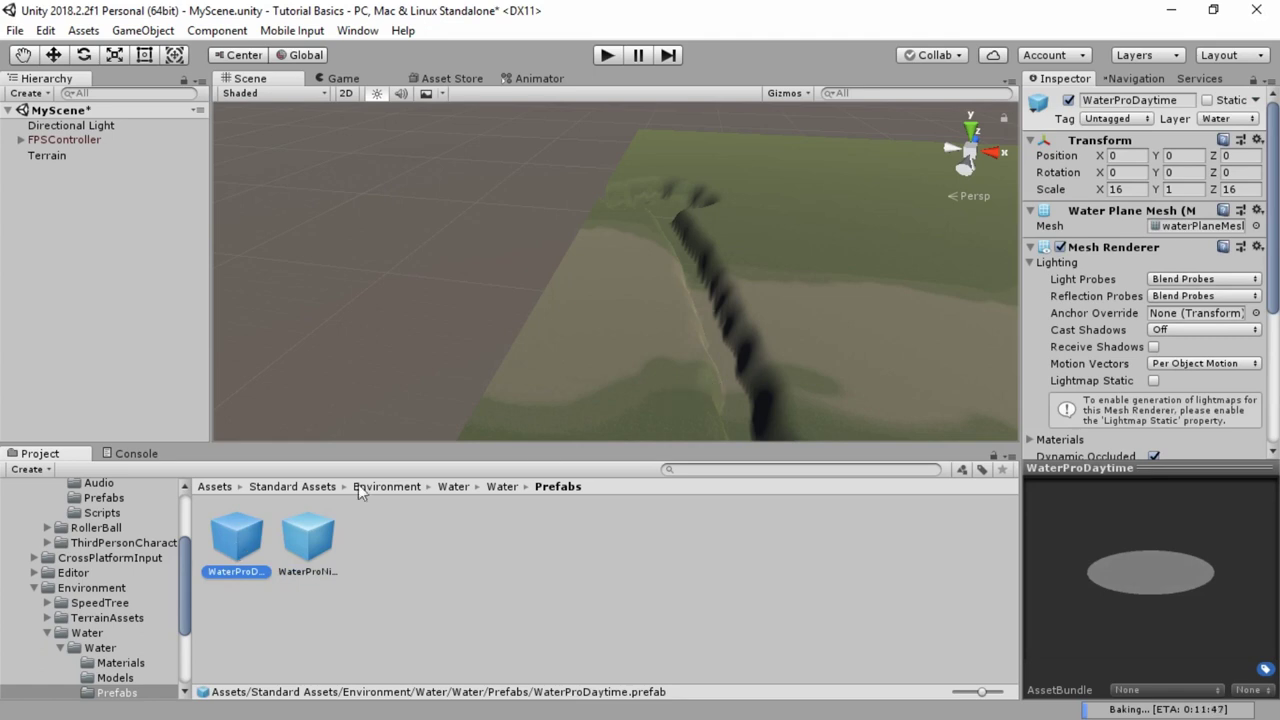
left_click_drag(249, 538, 701, 350)
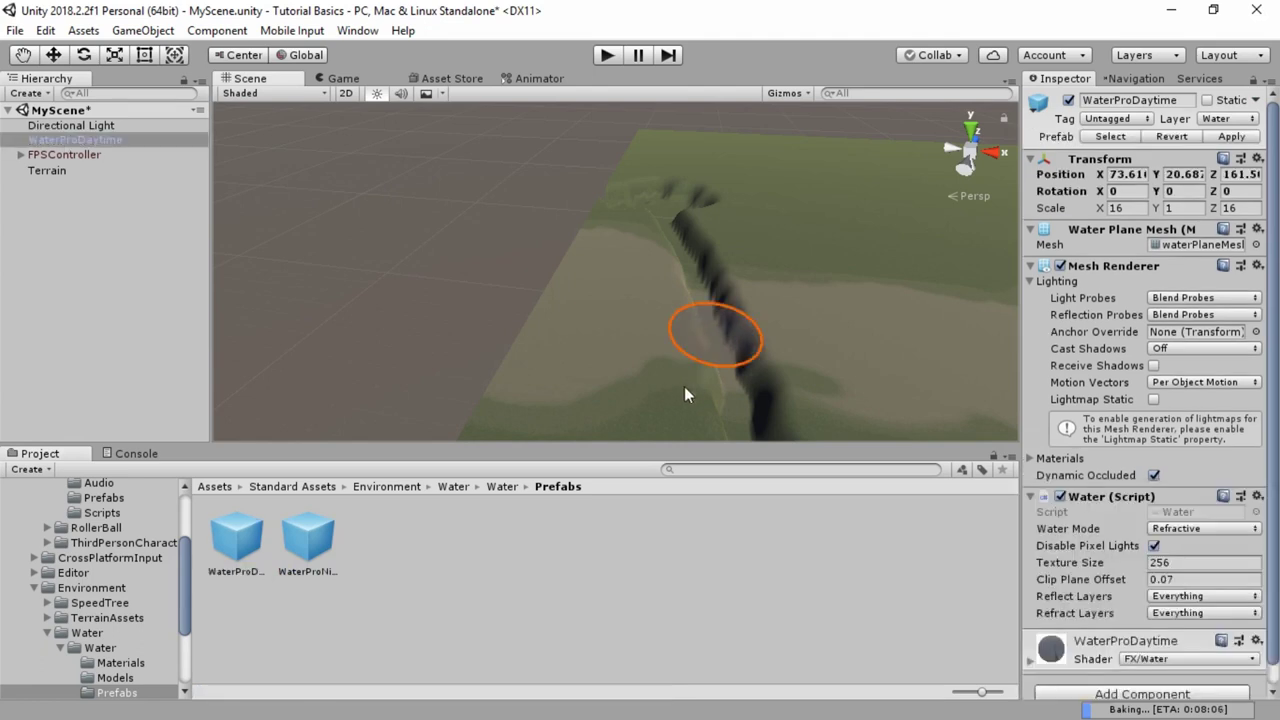
Move the water plane to the middle of the trench at X 78.9 and lower it to Y 9.4.
left_click(54, 56)
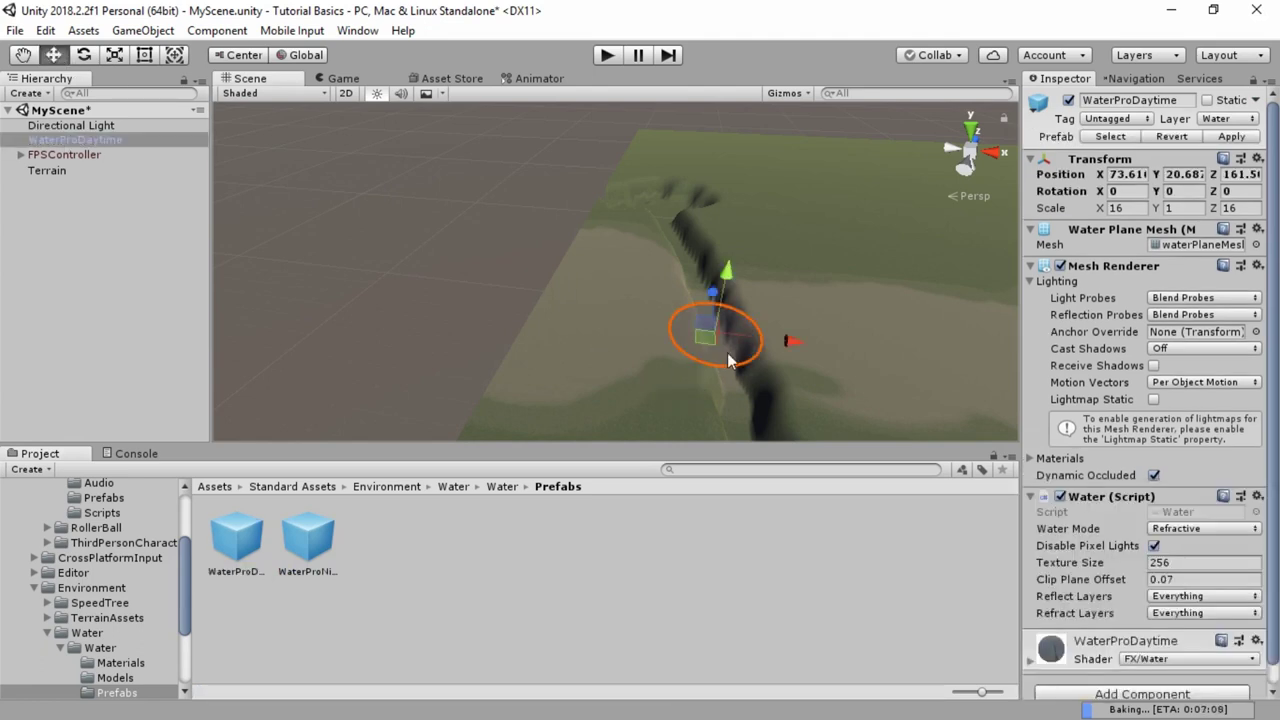
left_click_drag(726, 282, 730, 293)
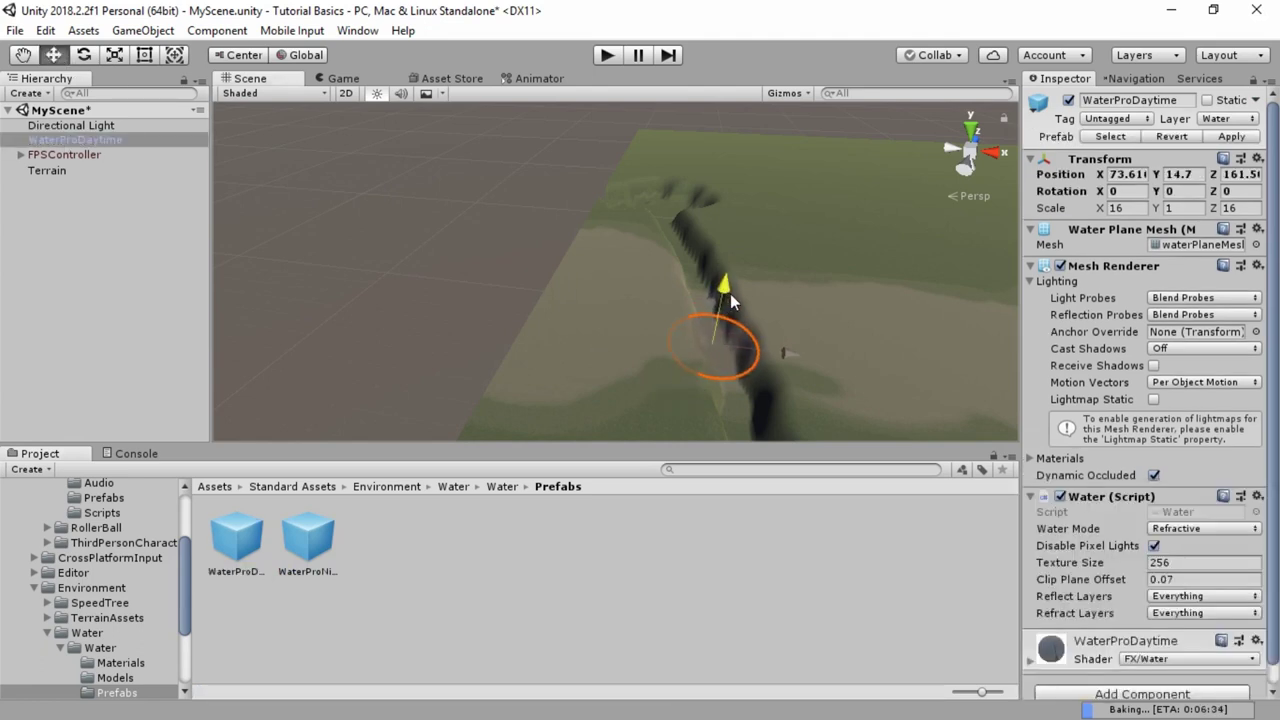
left_click_drag(805, 348, 805, 351)
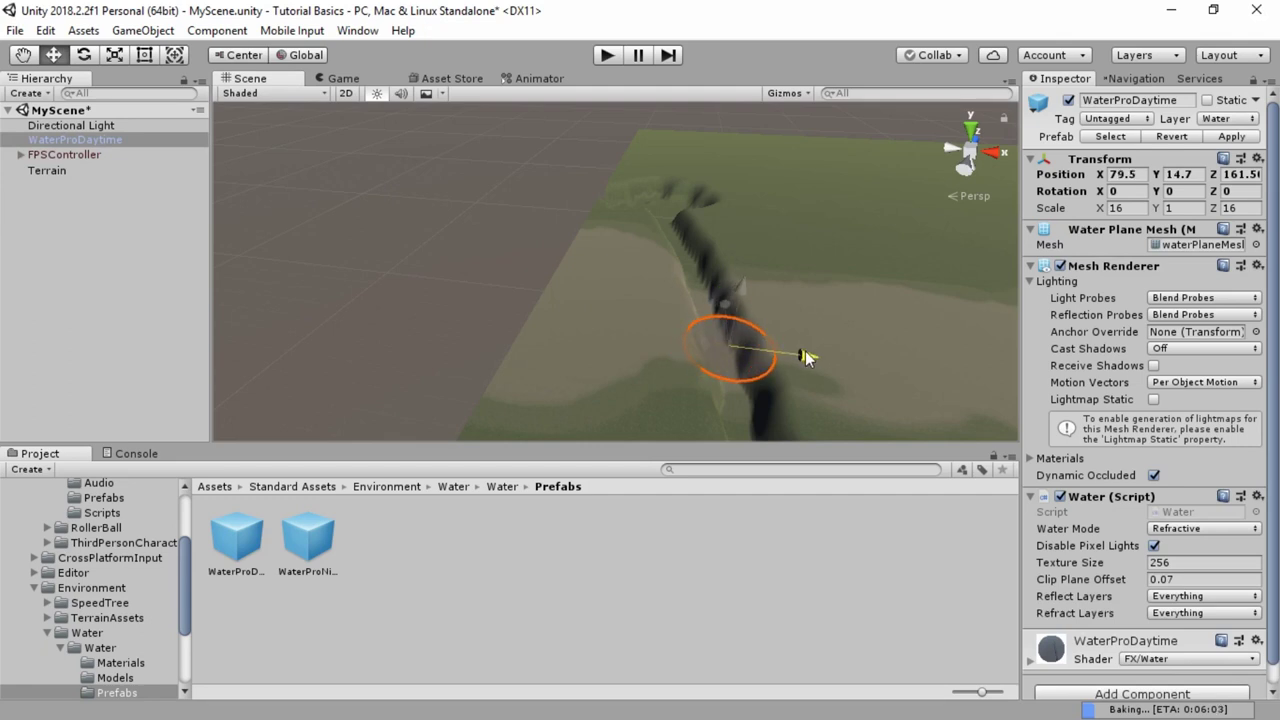
left_click_drag(725, 354, 669, 274, "alt")
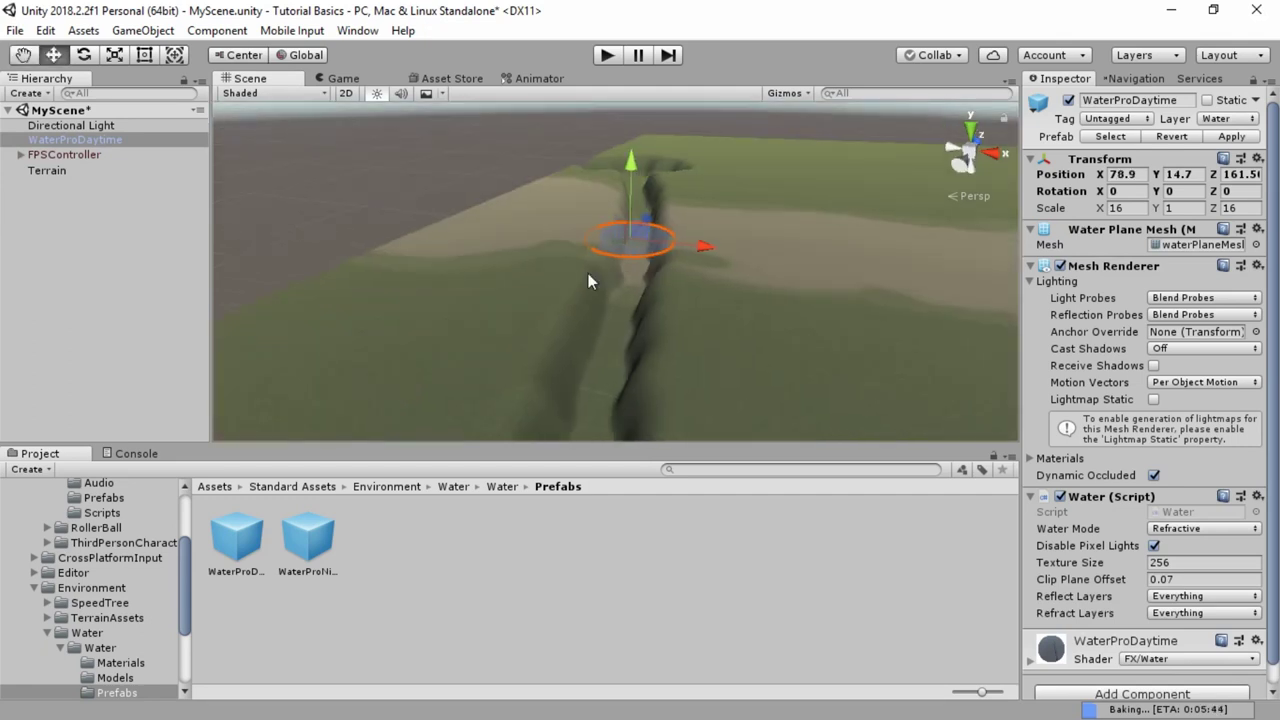
scroll(600, 273, "up", 6)
scroll(585, 272, "up", 8)
scroll(608, 271, "down", 5)
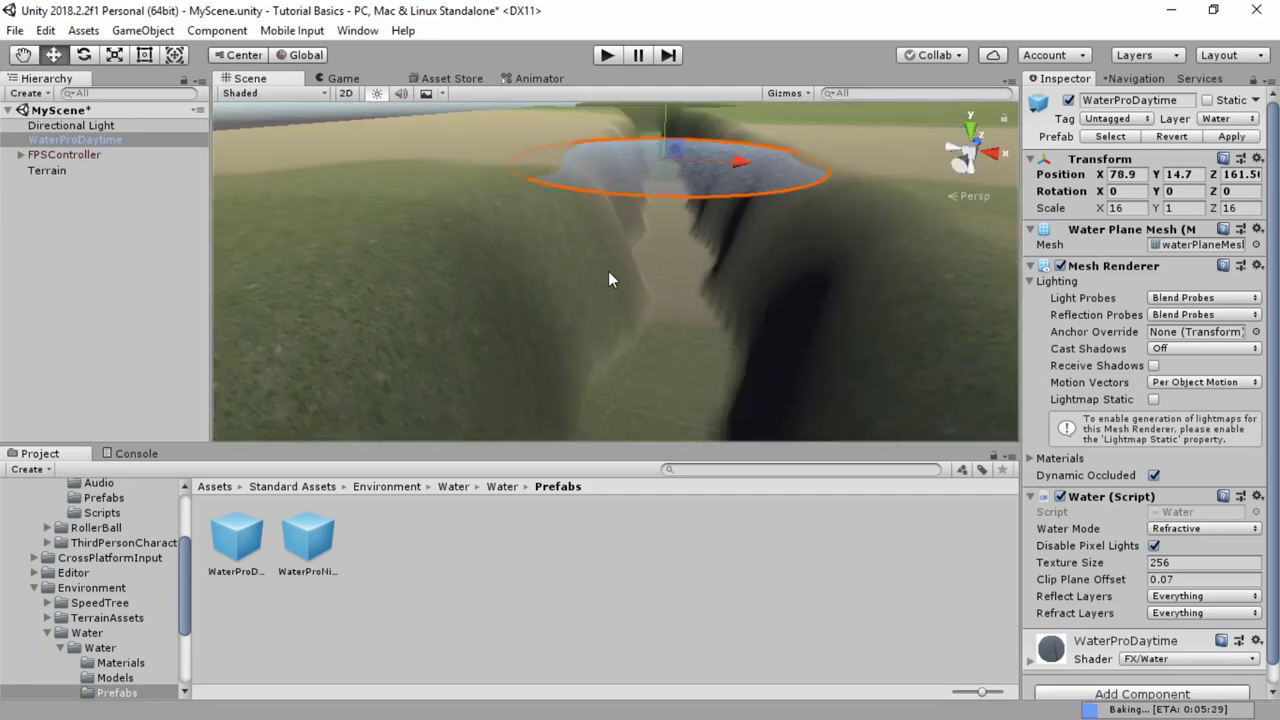
left_click_drag(665, 107, 672, 165)
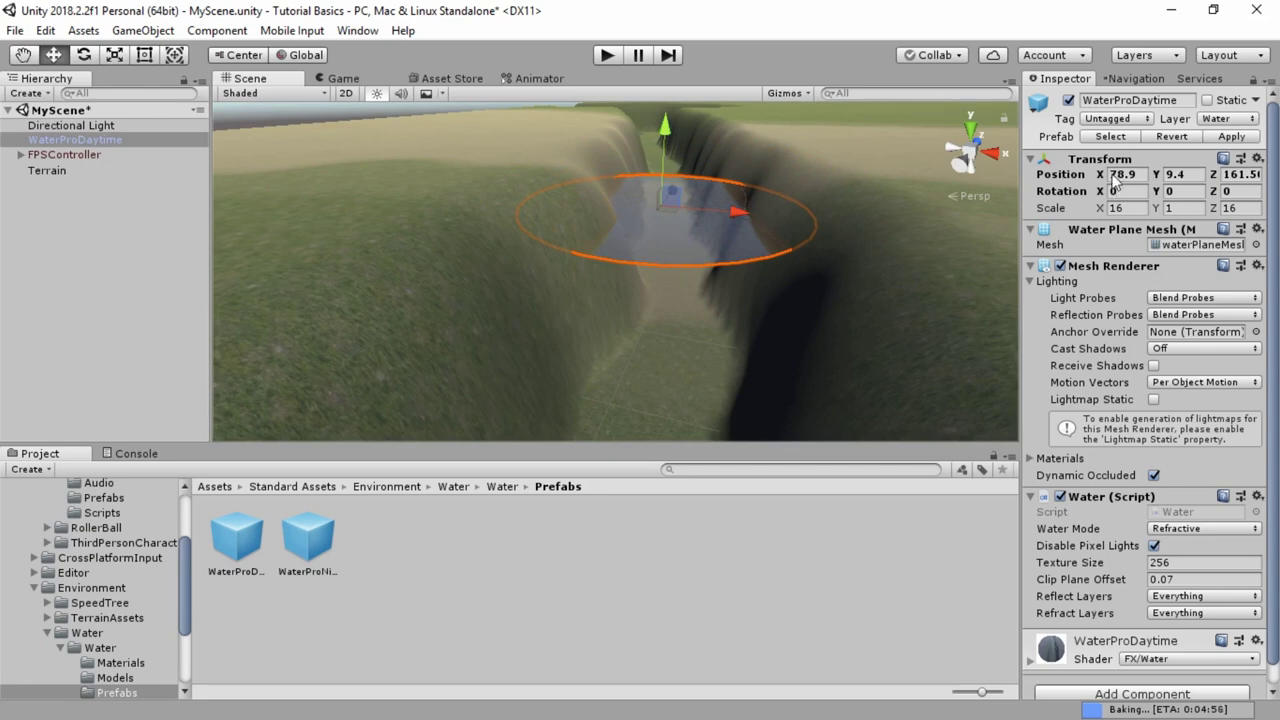
Try shifting the water plane along the X axis through its position value, and undo the shift.
left_click_drag(1108, 174, 20, 184)
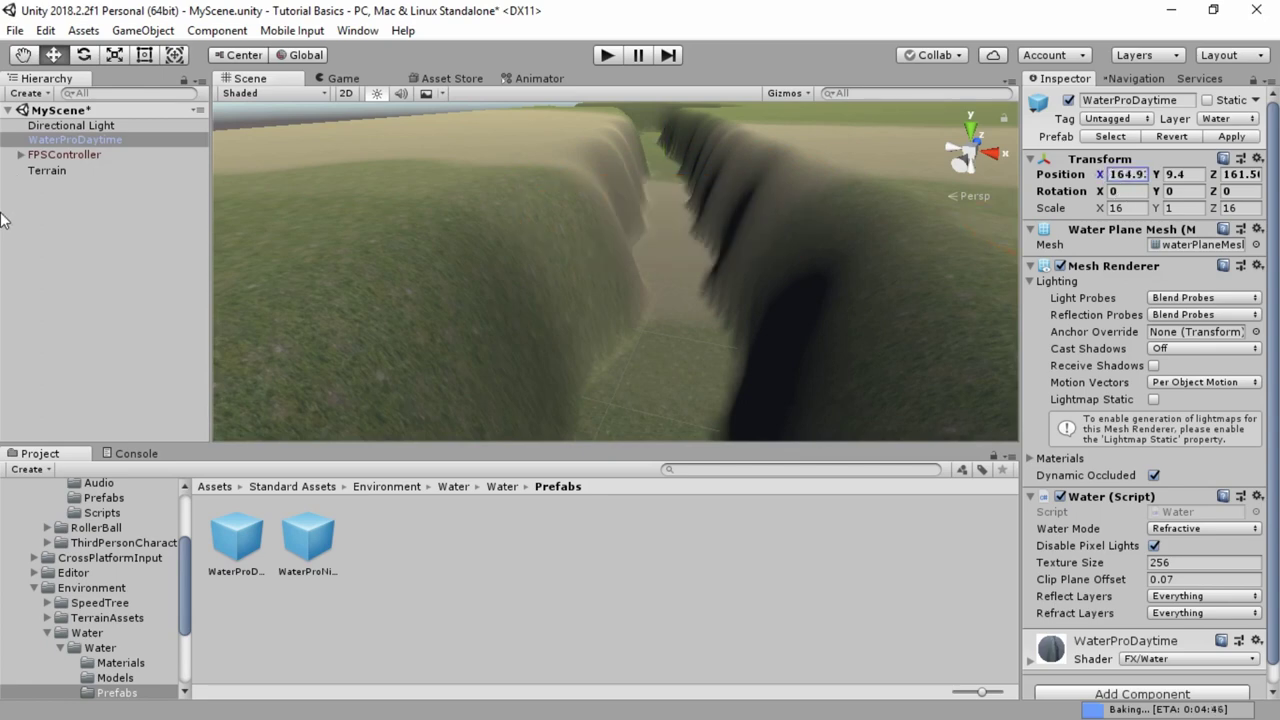
key("ctrl+z")
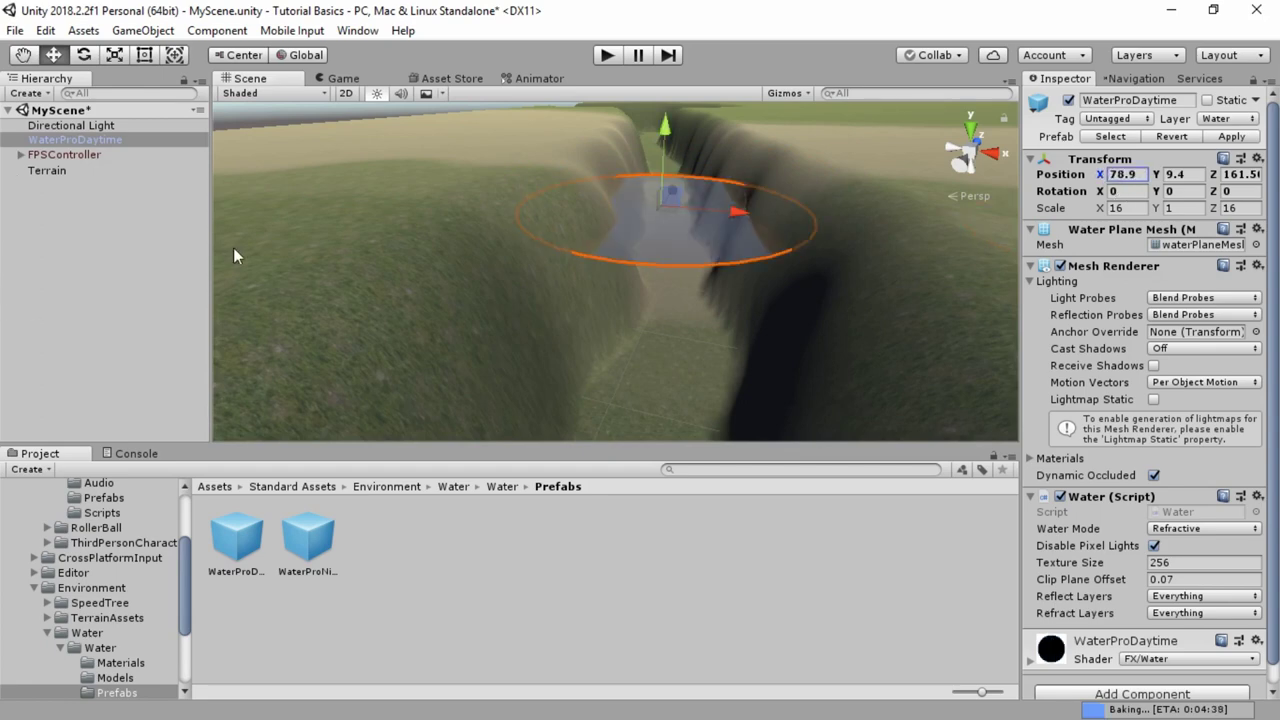
scroll(559, 247, "down", 8)
middle_click_drag(706, 314, 583, 257)
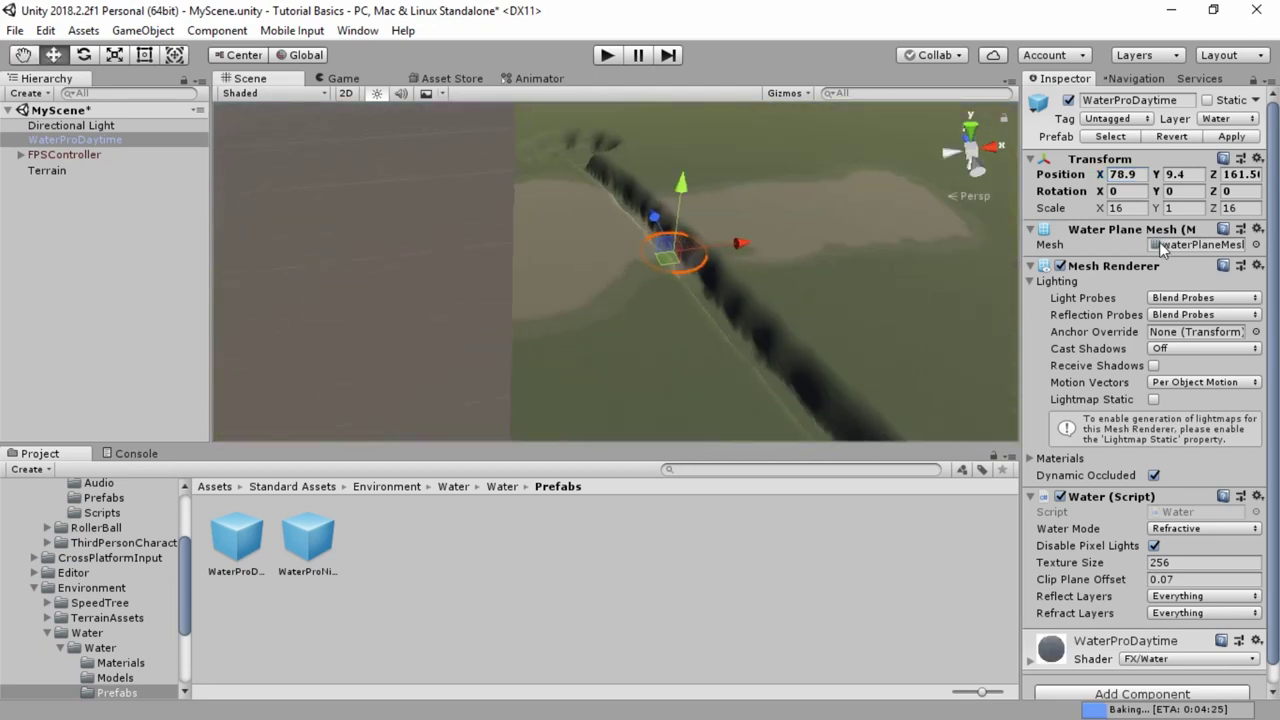
Set the water plane's scale to 100 on both X and Z.
left_click(1127, 207)
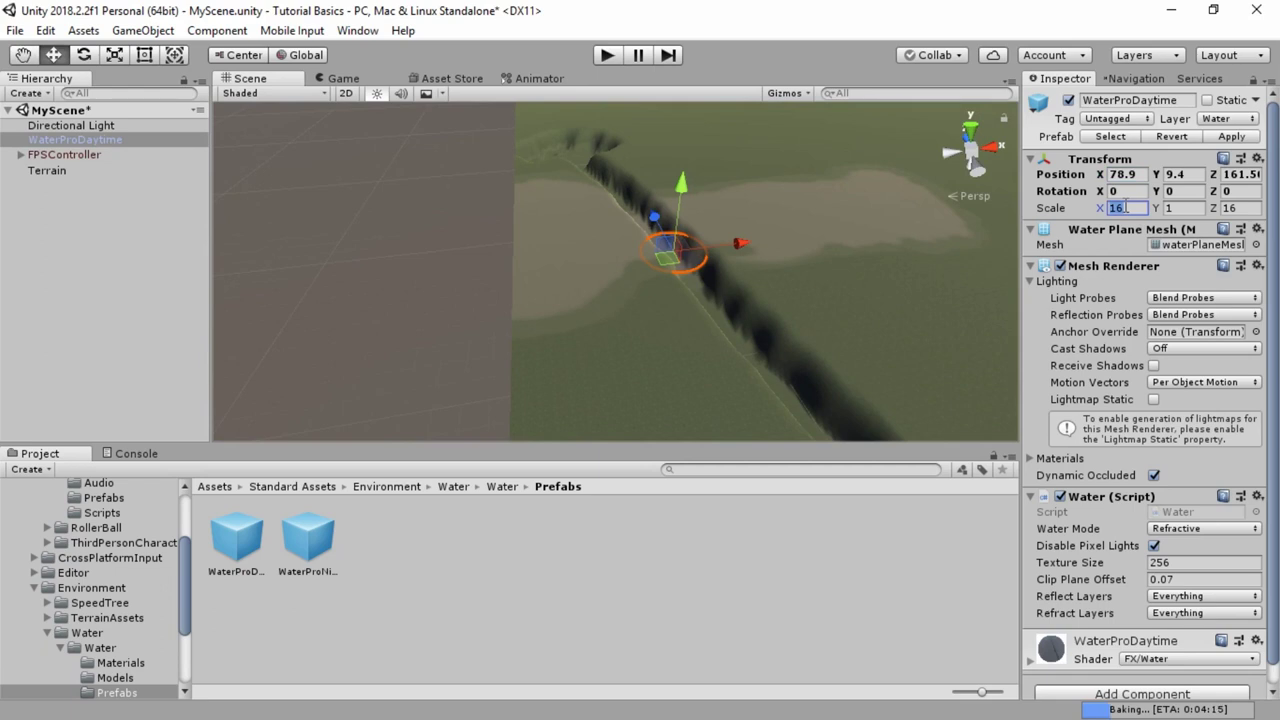
type("100")
key("Tab")
key("Tab")
type("100")
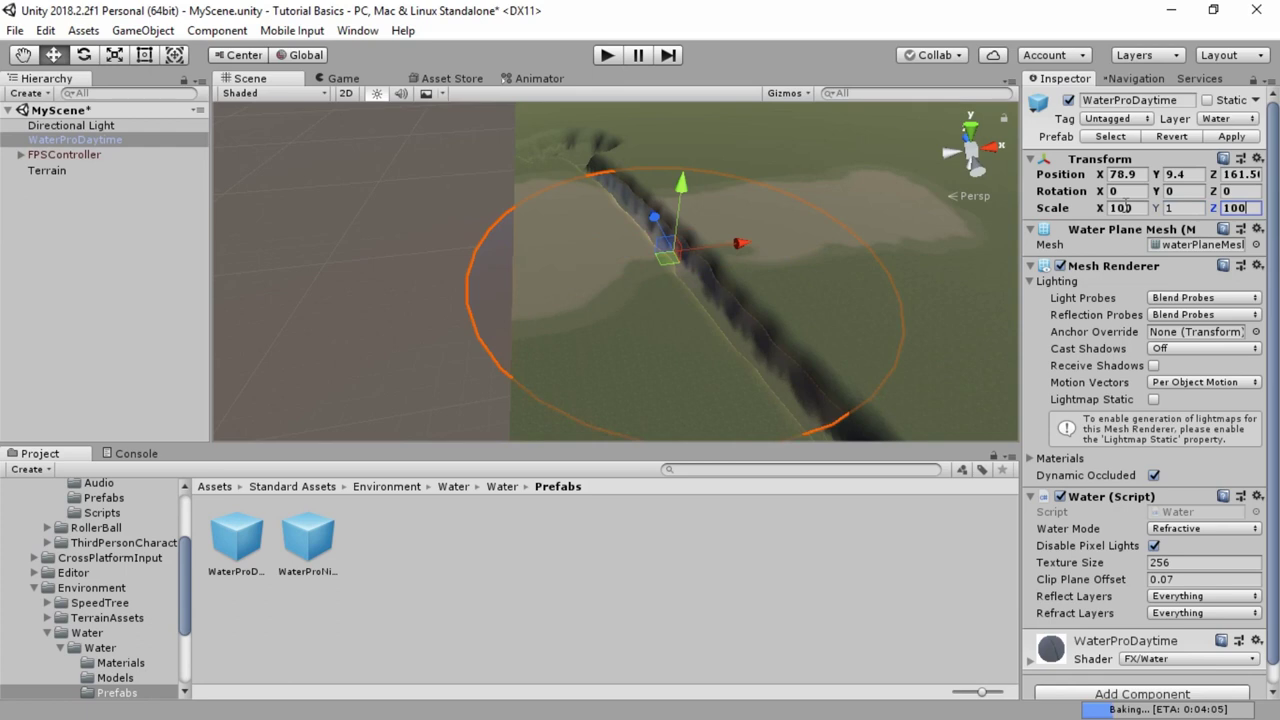
Resize the water plane to scale 75 on X and 200 on Z, trying 150 on Z first.
left_click(1123, 207)
type("75")
left_click(1233, 208)
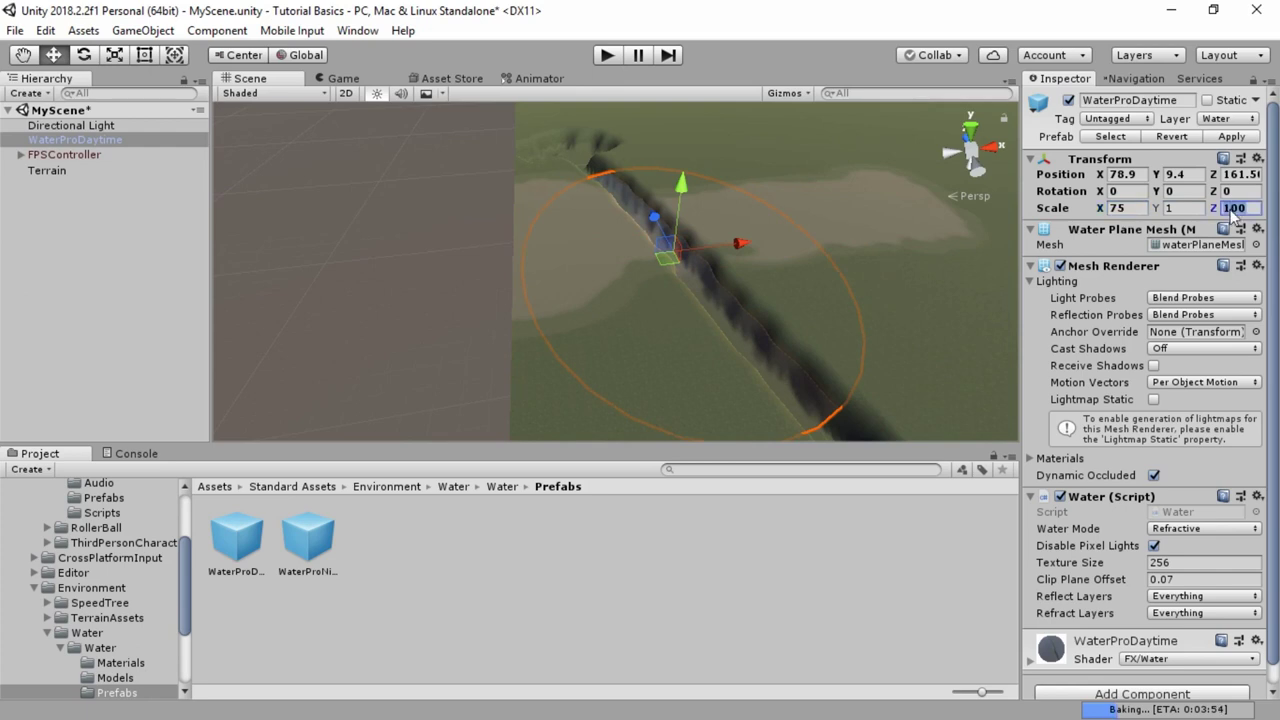
type("150")
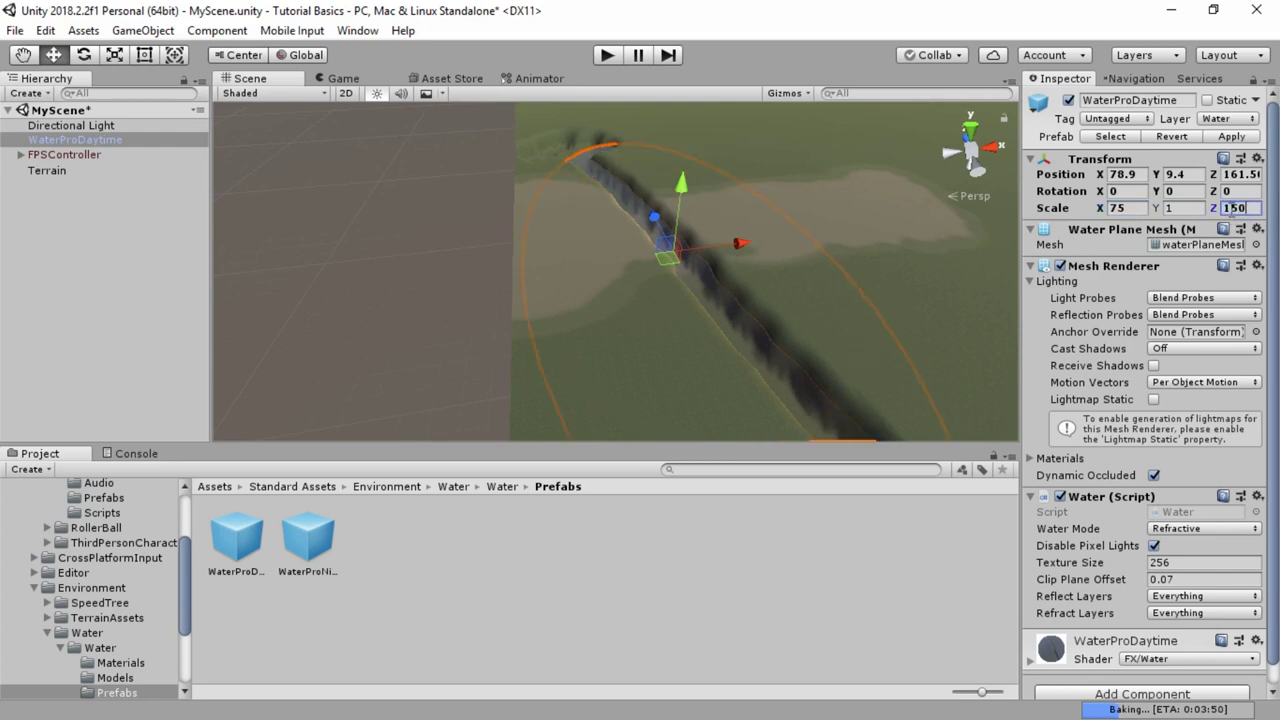
mouse_move(762, 306)
left_mouse_down("alt")
mouse_move(894, 317)
mouse_move(729, 246)
mouse_move(690, 214)
mouse_move(820, 346)
mouse_move(784, 265)
mouse_move(746, 314)
mouse_move(766, 331)
left_mouse_up("alt")
left_click(1240, 208)
type("200")
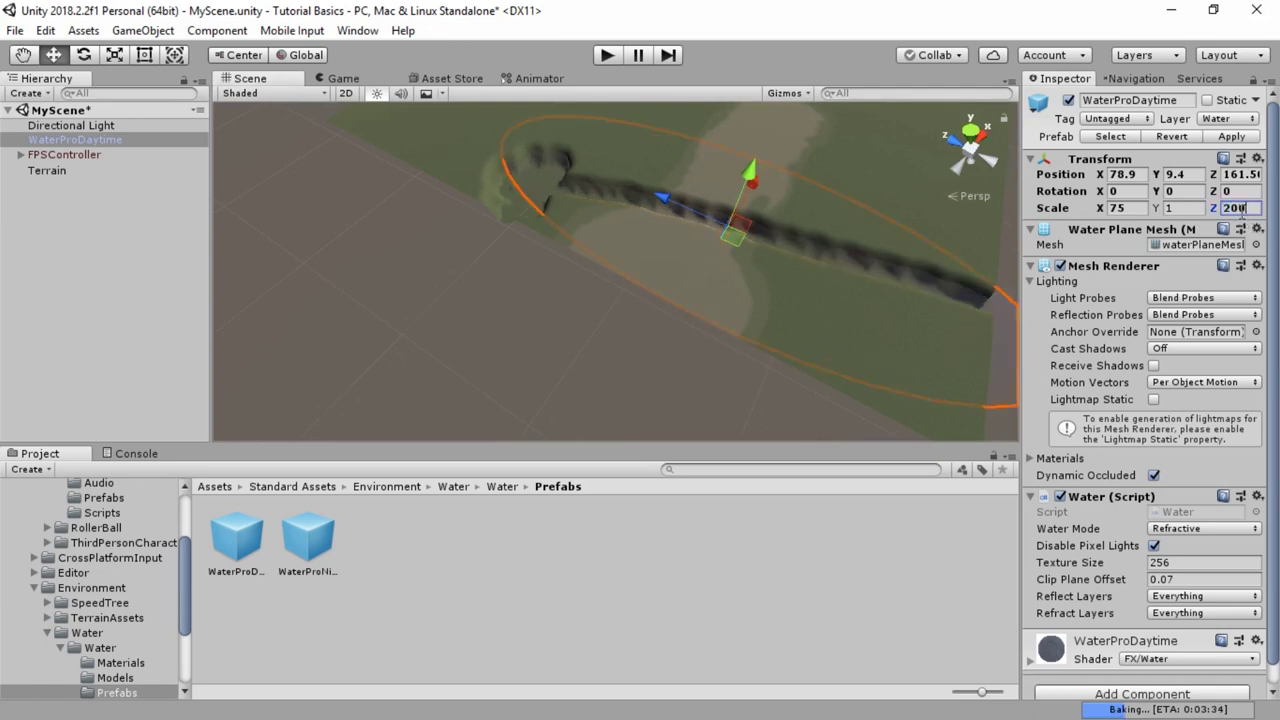
Shift the water plane along the trench to about Z 192.2 and rotate it to about -12.17 degrees around Y.
left_click_drag(667, 196, 645, 166)
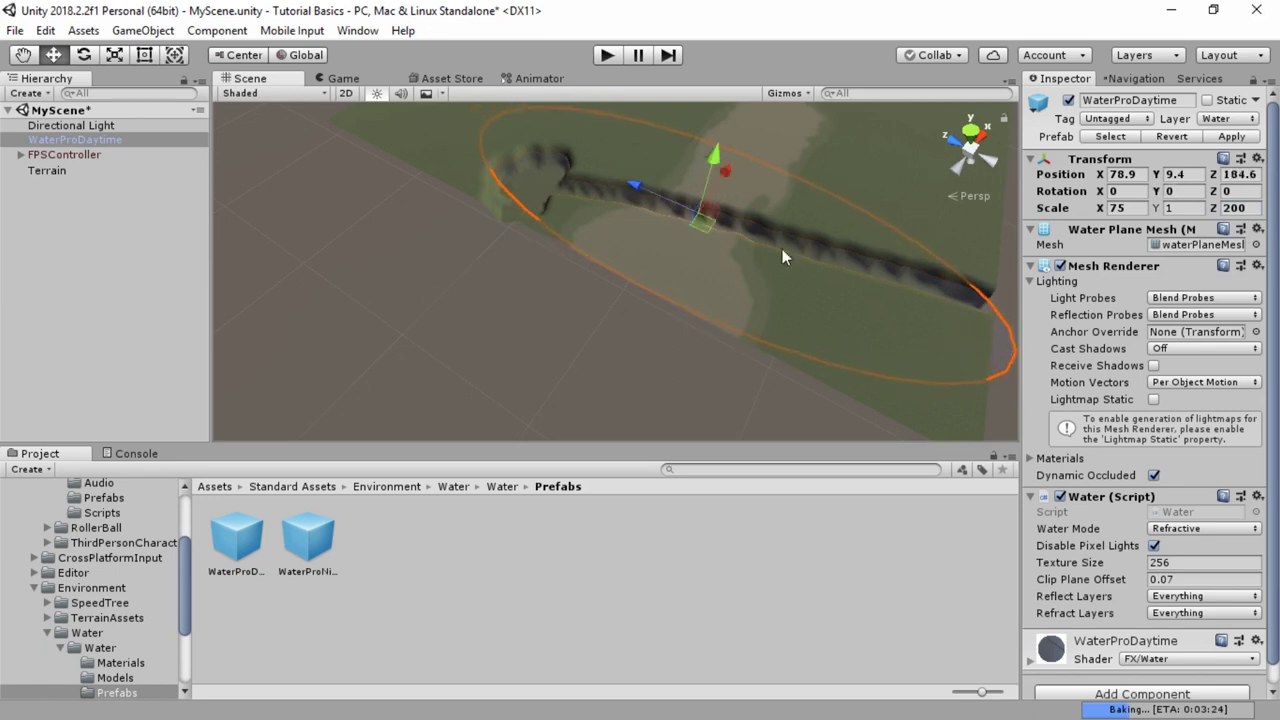
key("e")
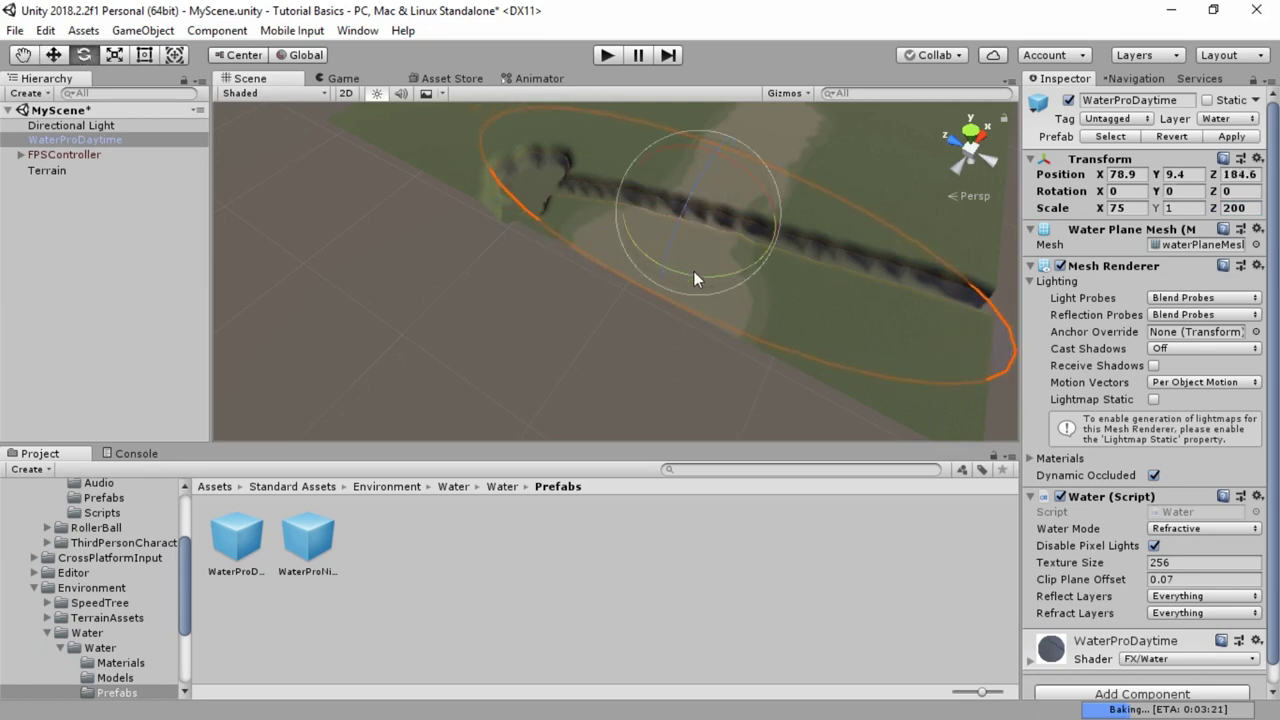
left_click_drag(692, 275, 675, 250)
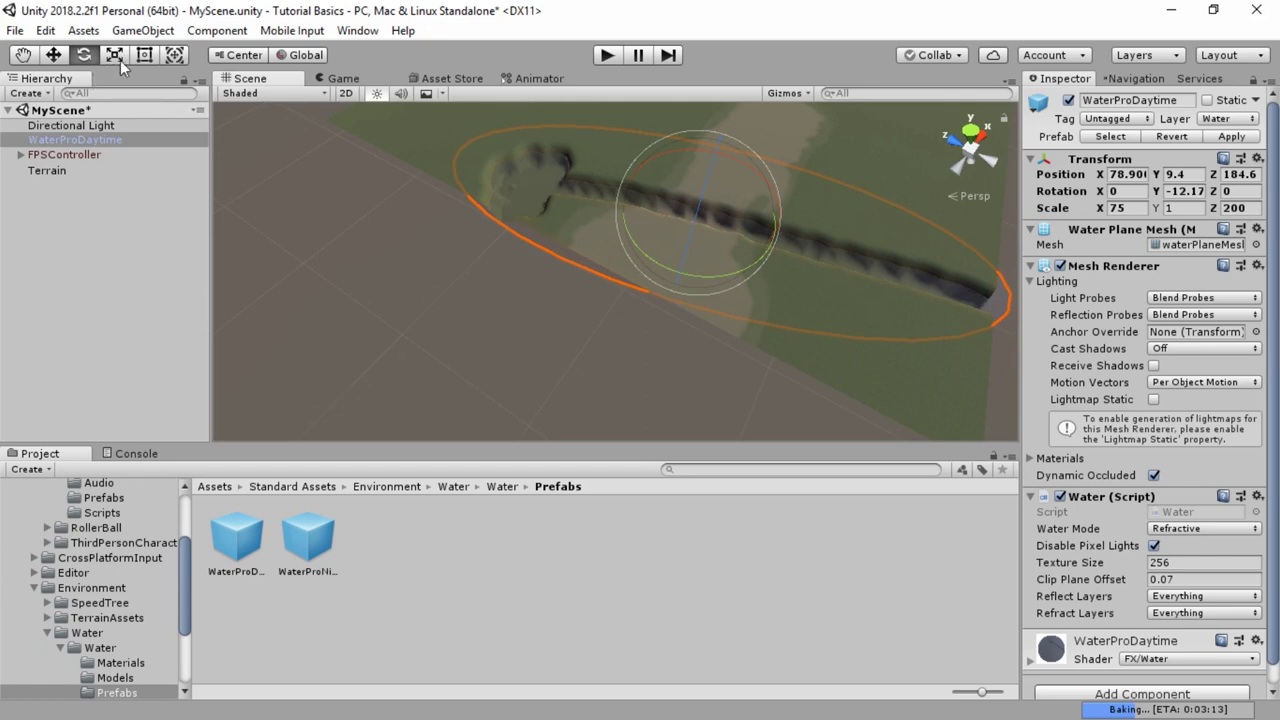
left_click(62, 57)
left_click_drag(631, 181, 616, 183)
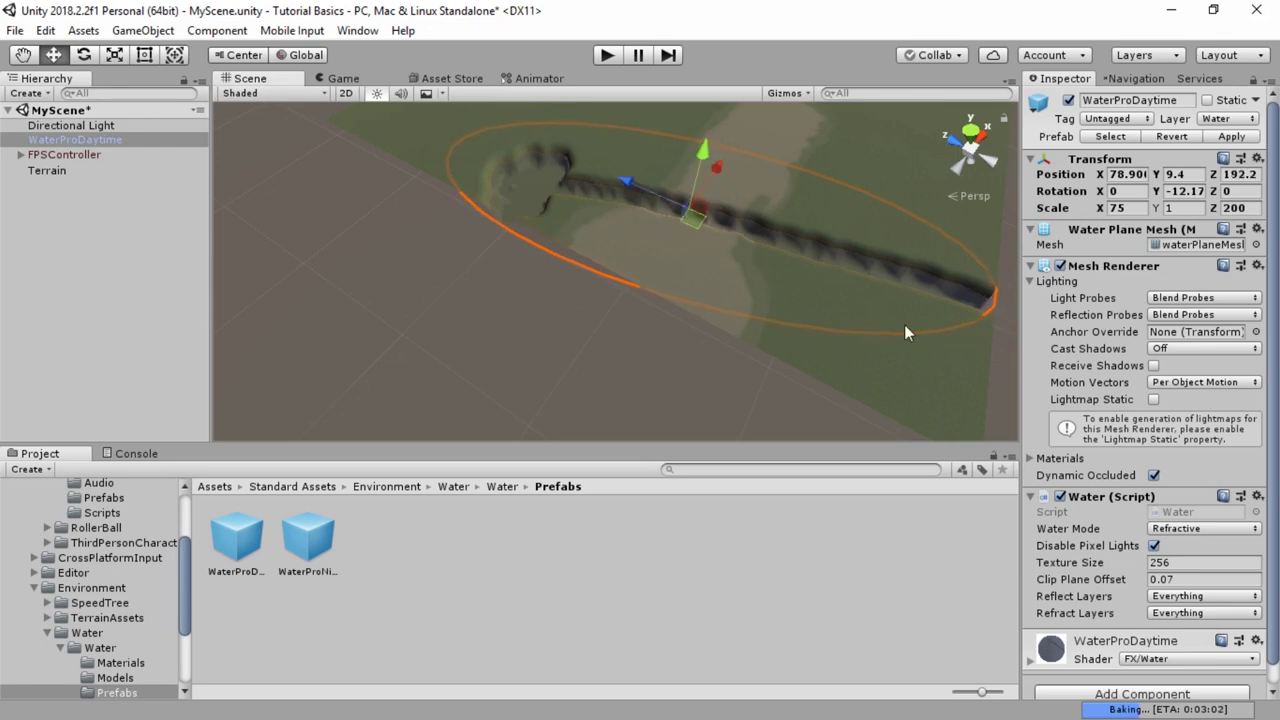
Run the game to check the water in the trench, and stop it again.
left_click_drag(834, 280, 677, 343, "alt")
scroll(684, 356, "up", 5)
left_click_drag(736, 373, 506, 226, "alt")
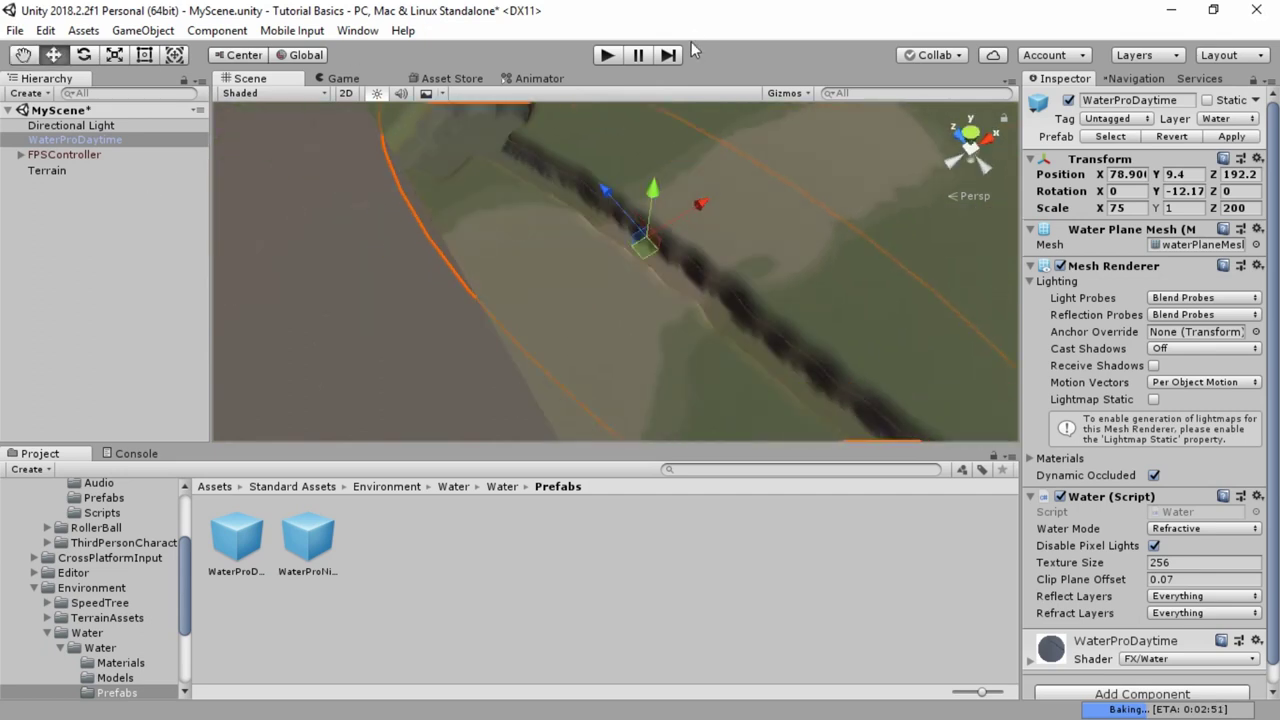
left_click(607, 57)
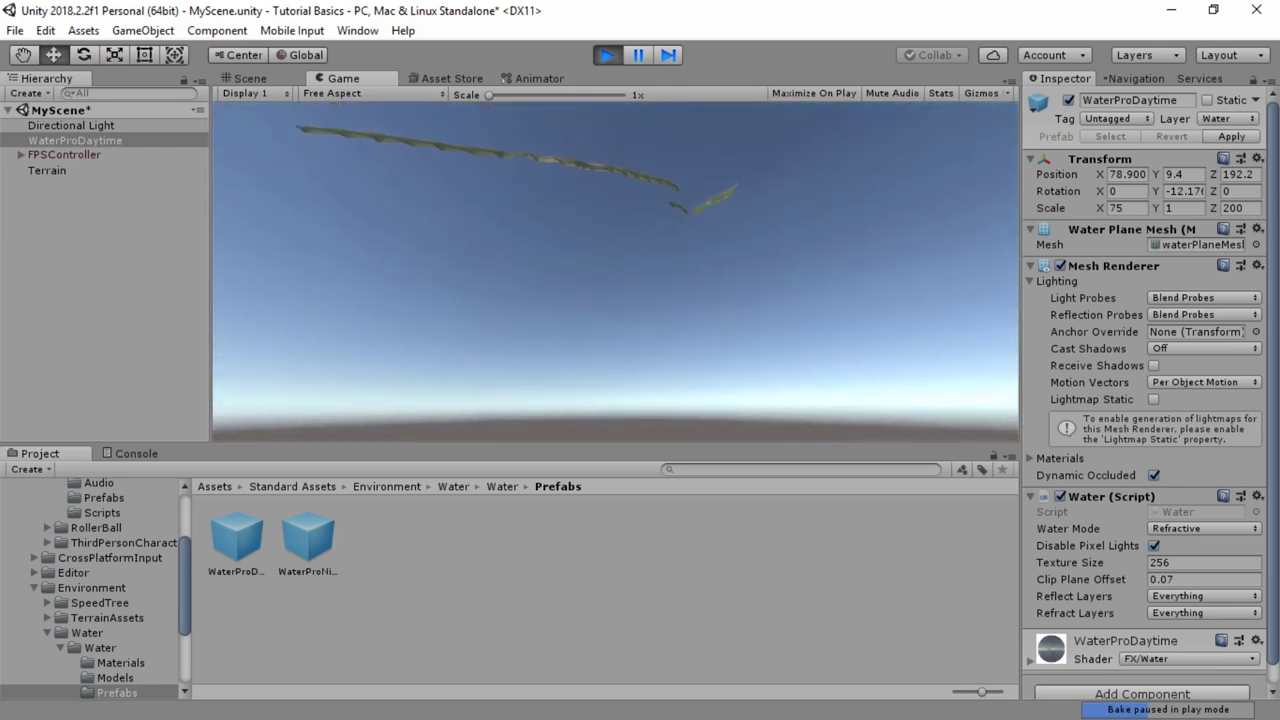
key("Escape")
left_click(607, 56)
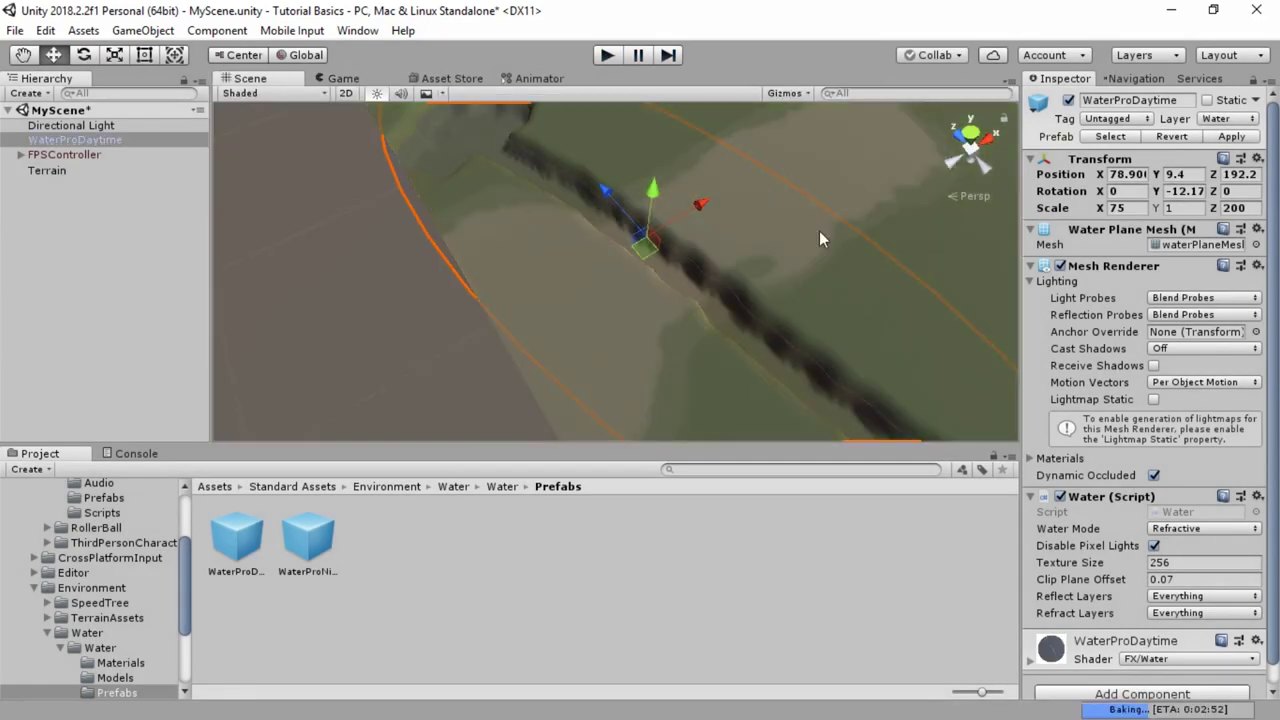
Locate the FPSController in the scene and examine its height relative to the terrain surface.
double_click(60, 155)
left_click_drag(439, 260, 1266, 124, "alt")
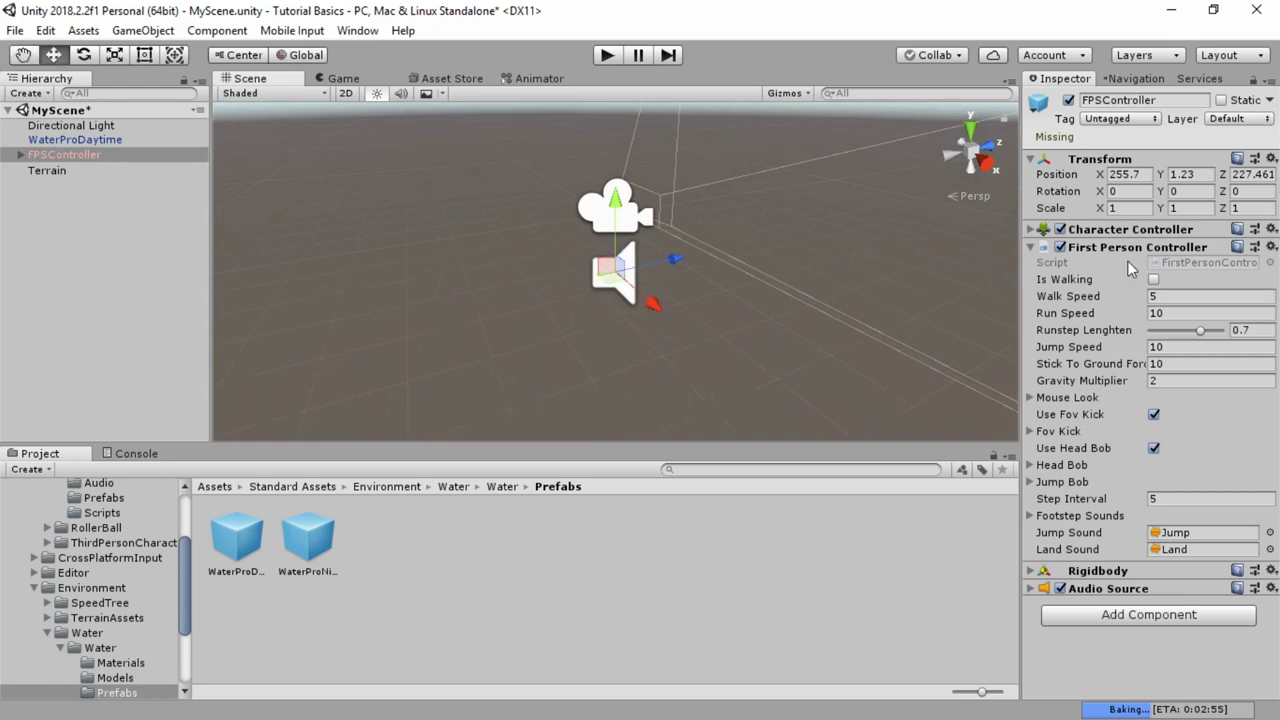
scroll(482, 298, "down", 2)
scroll(480, 296, "down", 3)
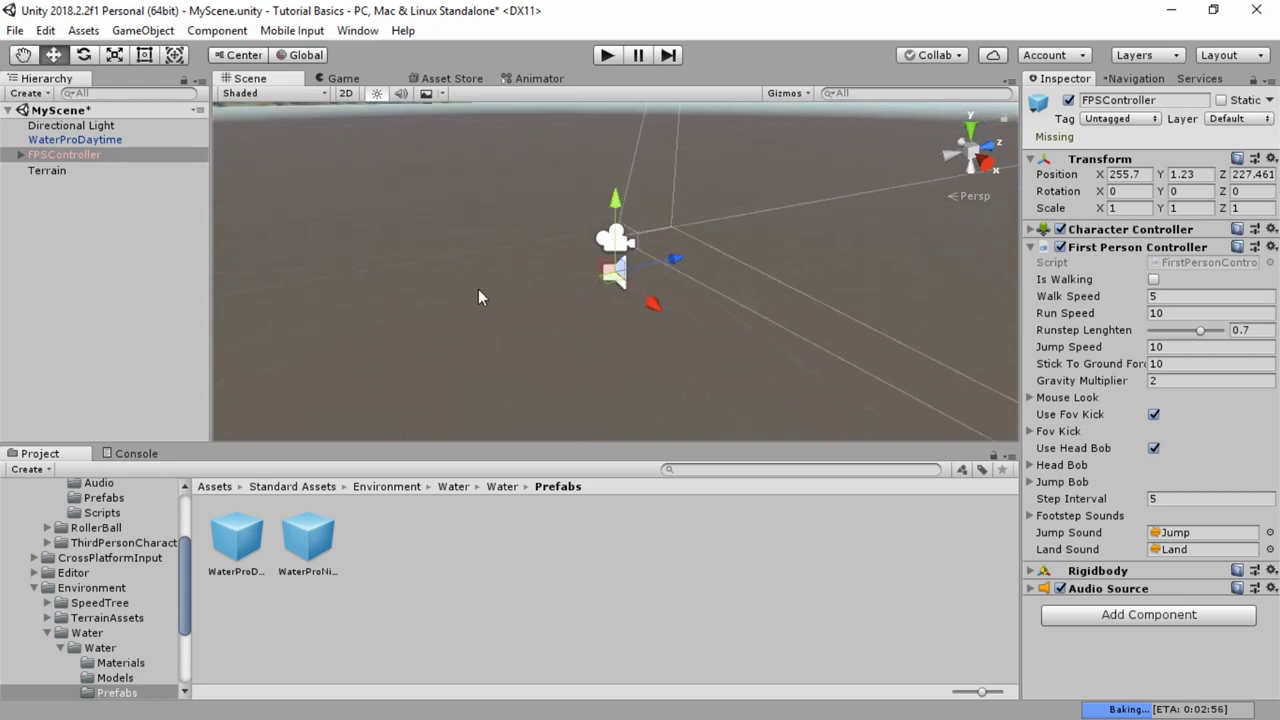
left_click(62, 171)
scroll(421, 242, "down", 3)
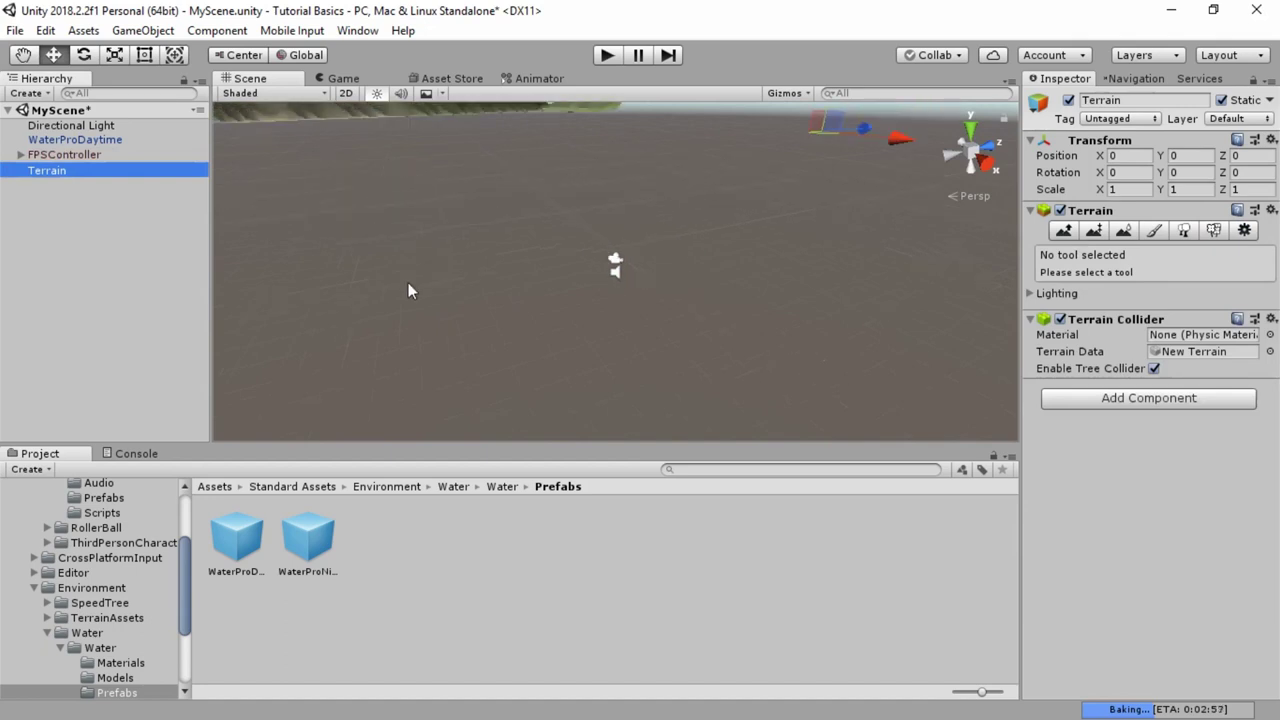
scroll(408, 284, "down", 3)
scroll(408, 286, "down", 2)
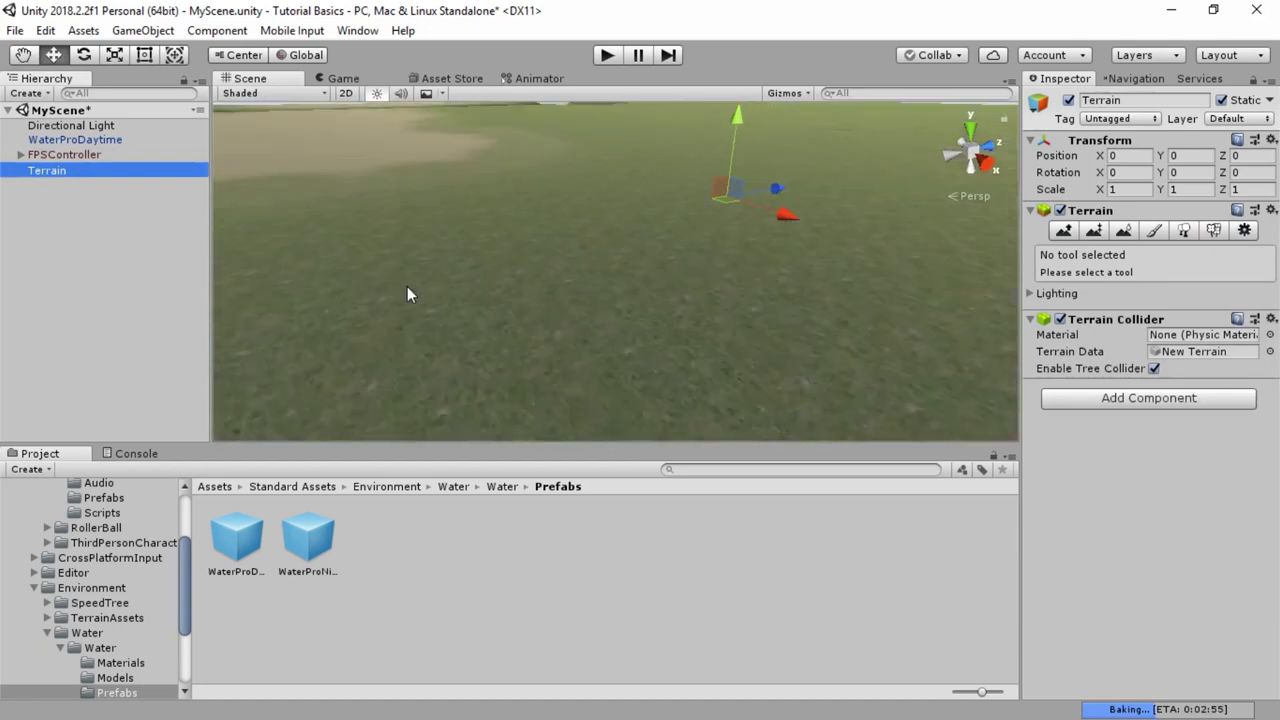
scroll(407, 286, "down", 2)
scroll(703, 139, "down", 1)
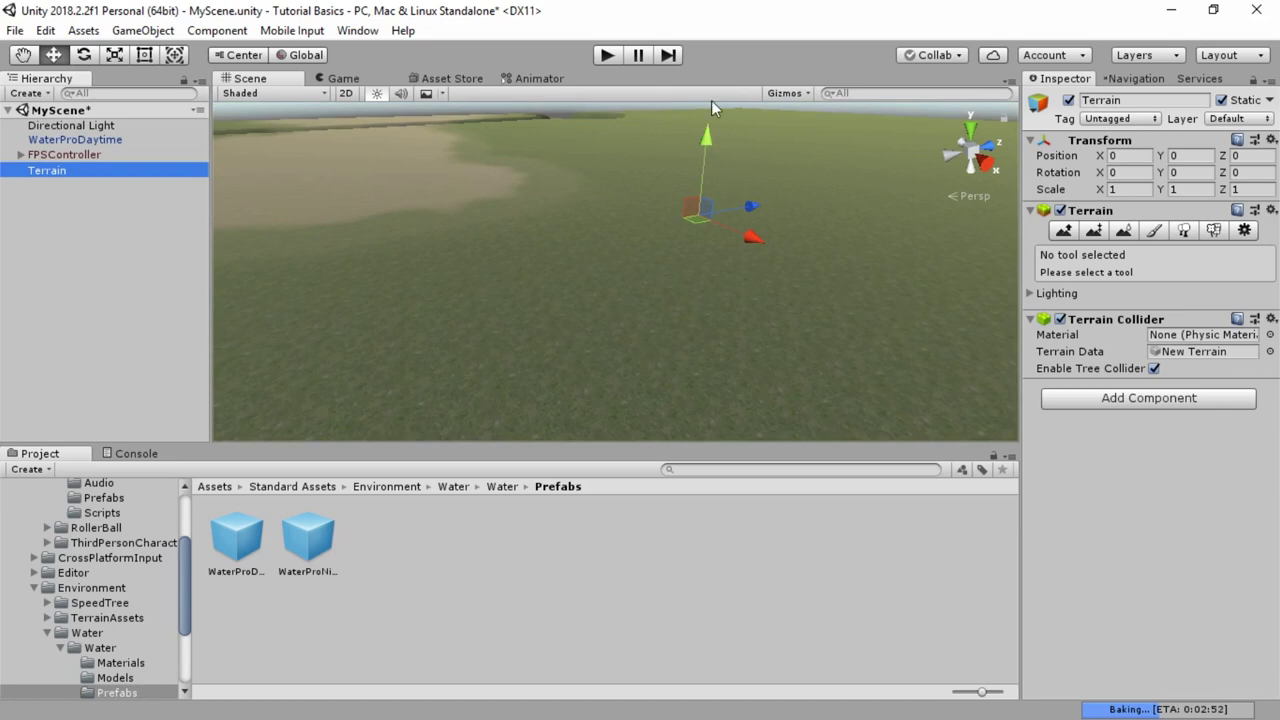
left_click(711, 102)
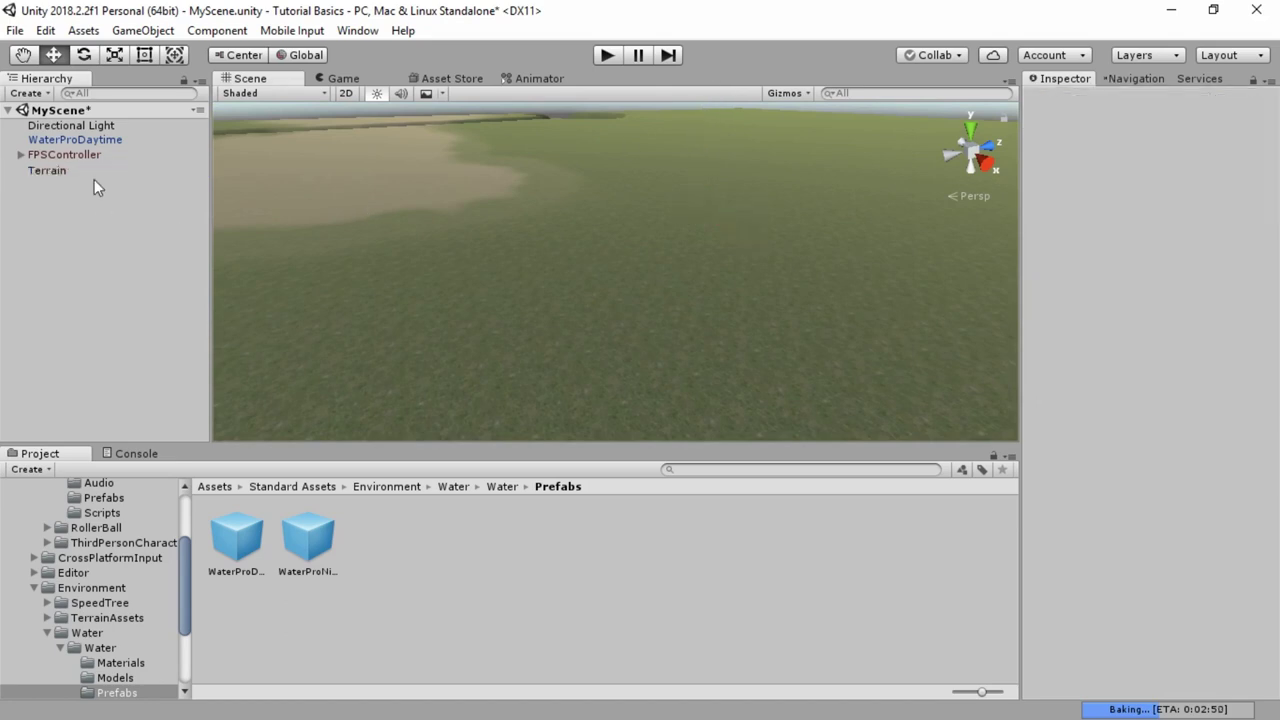
Raise the FPSController above the terrain by setting its Y position to 16.
left_click(46, 155)
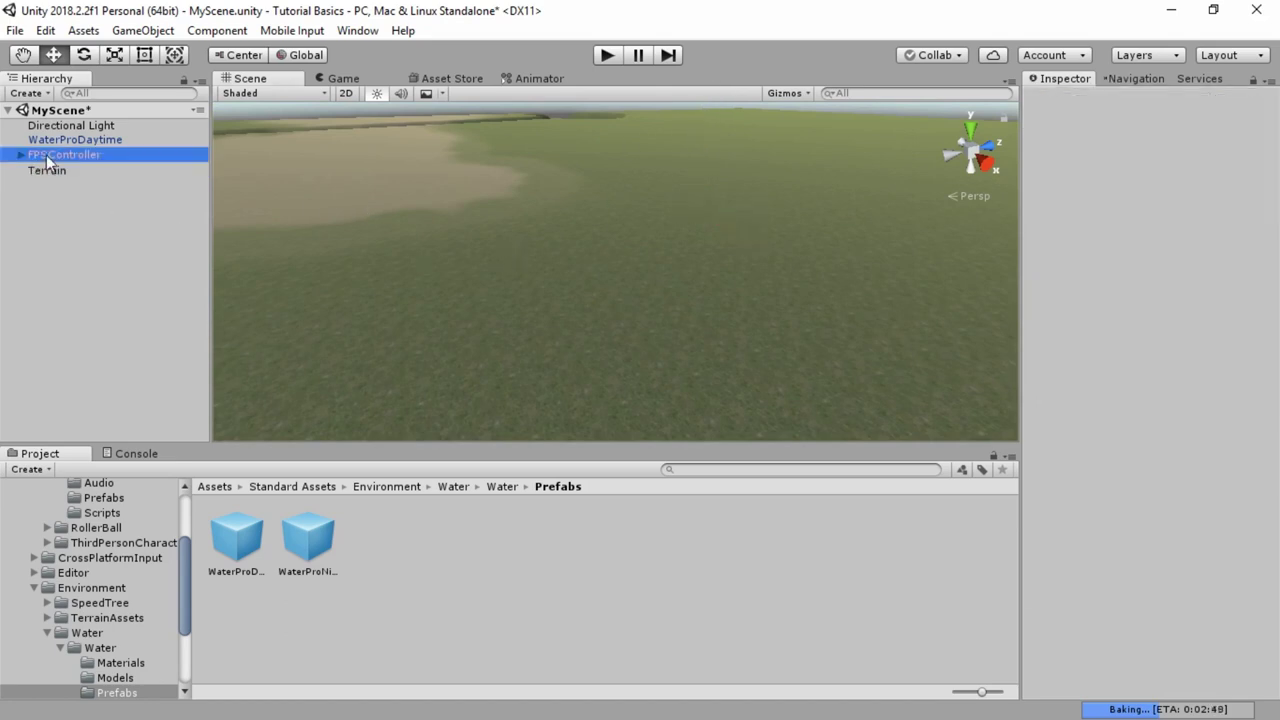
left_click(1212, 174)
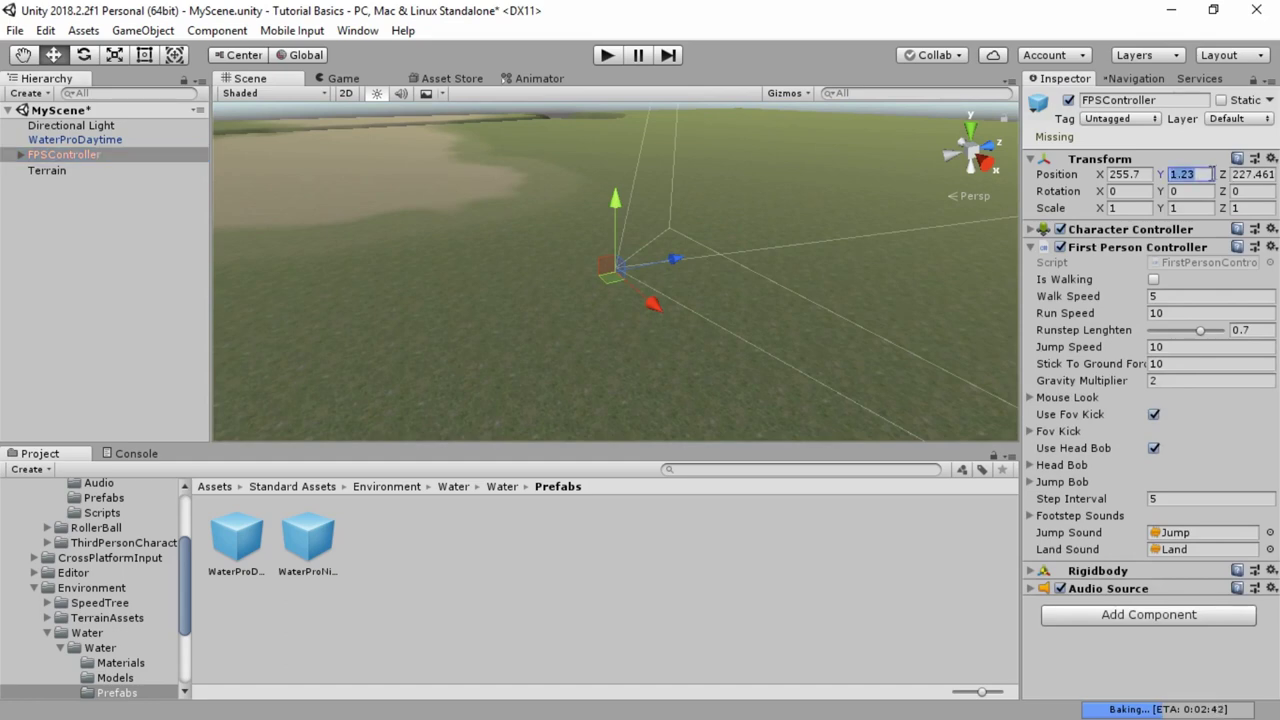
type("16")
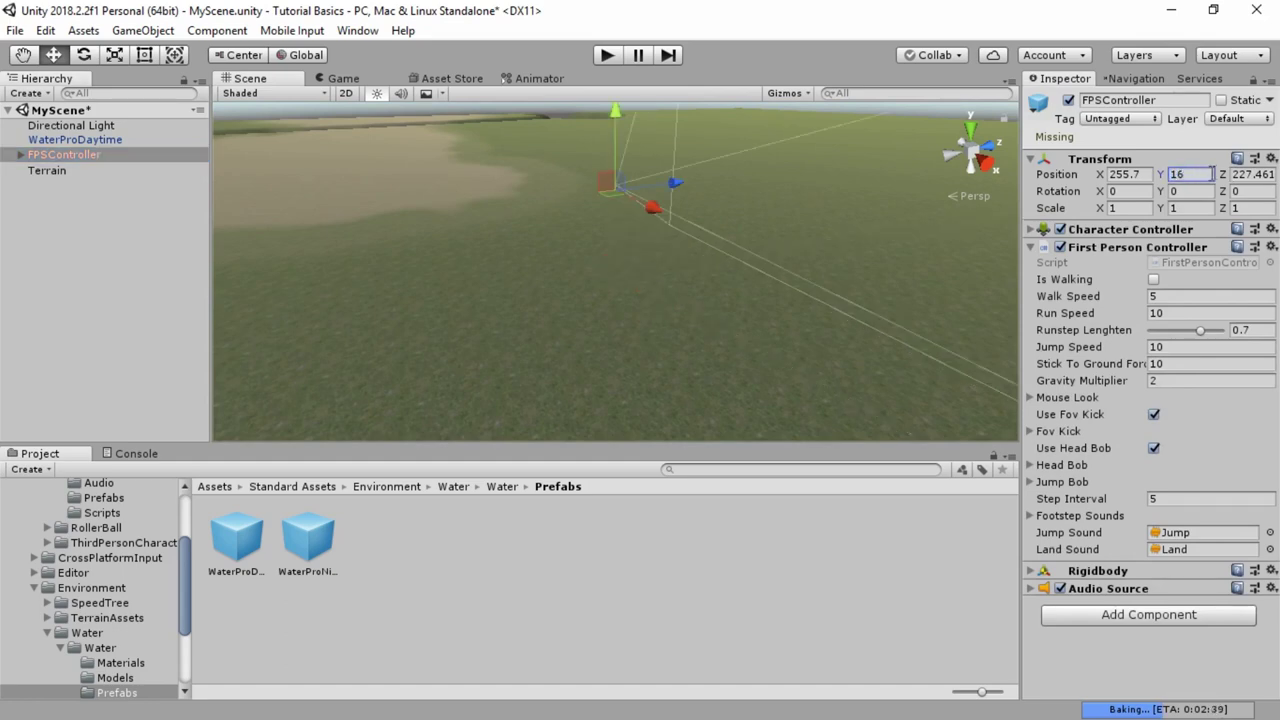
Run the game and move the first-person character across the terrain along the dirt path to the river trench.
key("ctrl+p")
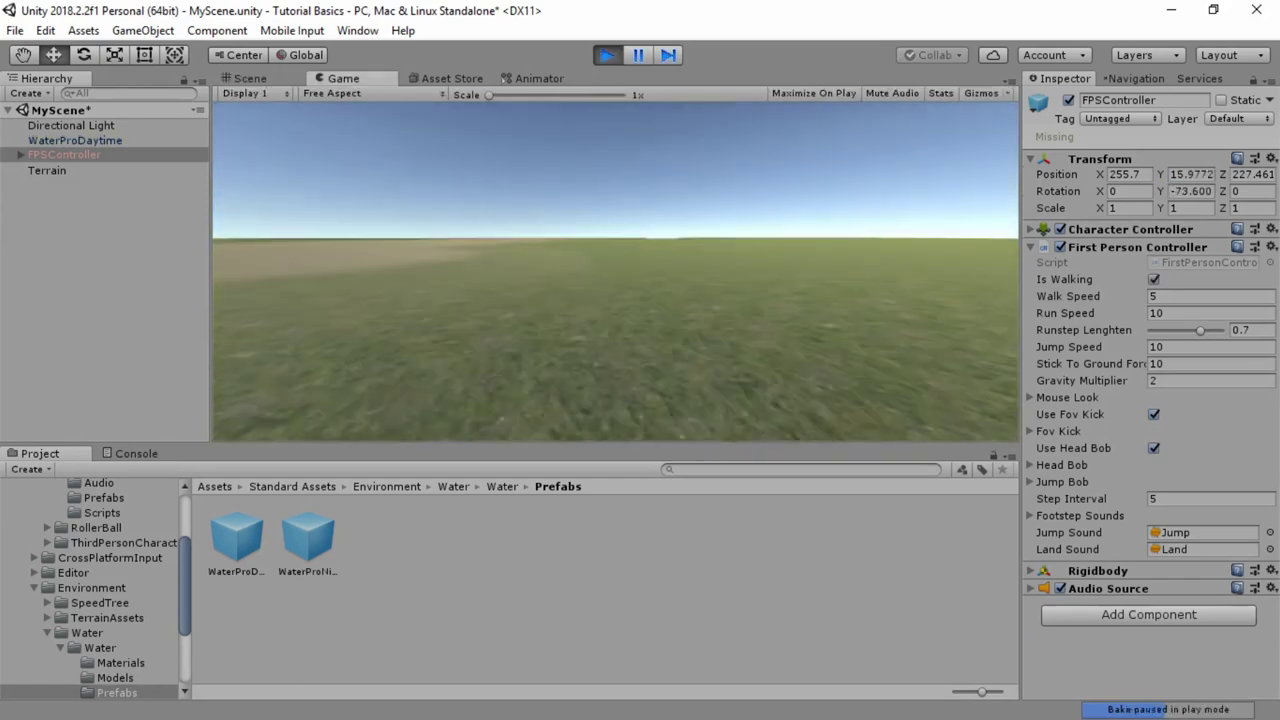
key("shift+w")
key("shift+w")
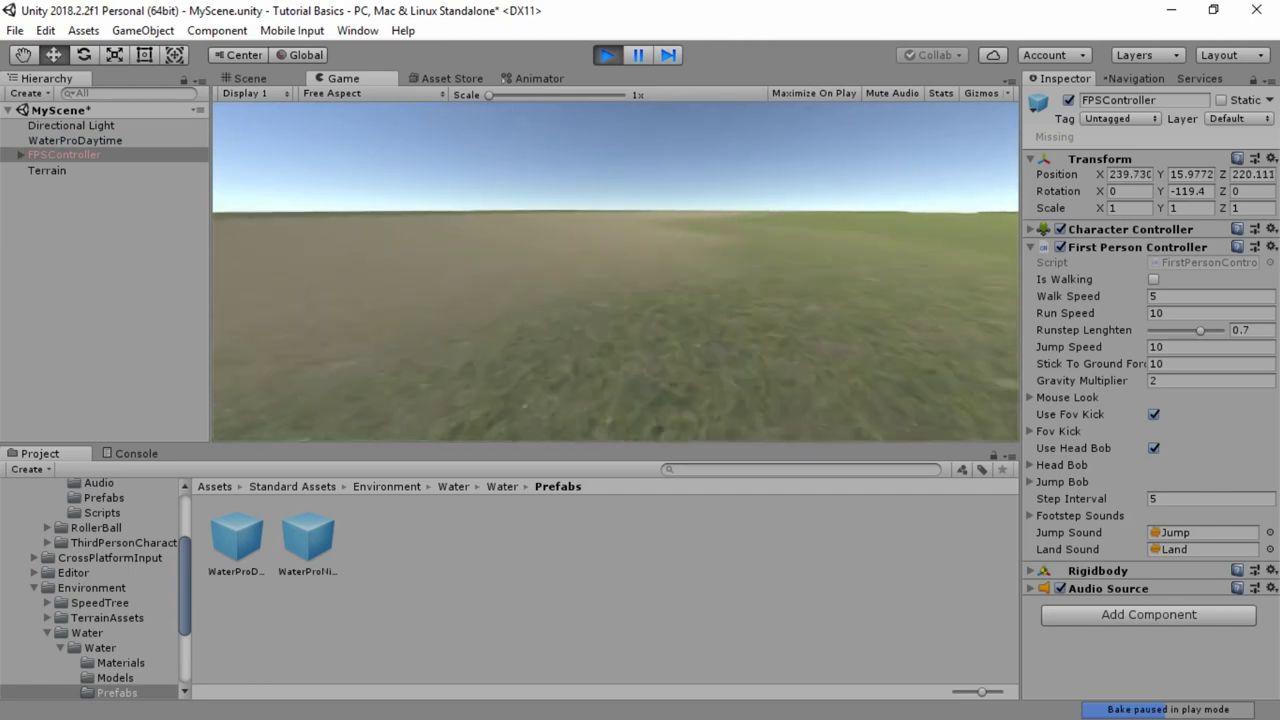
key("w")
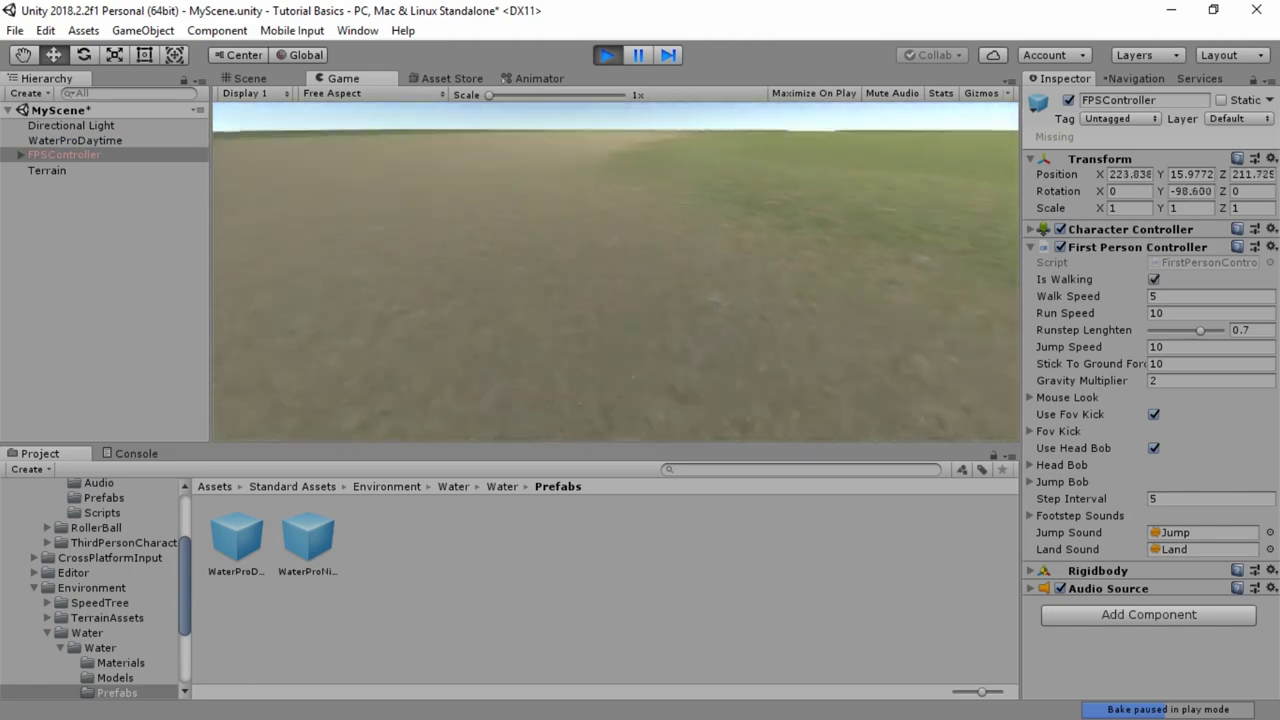
key("w")
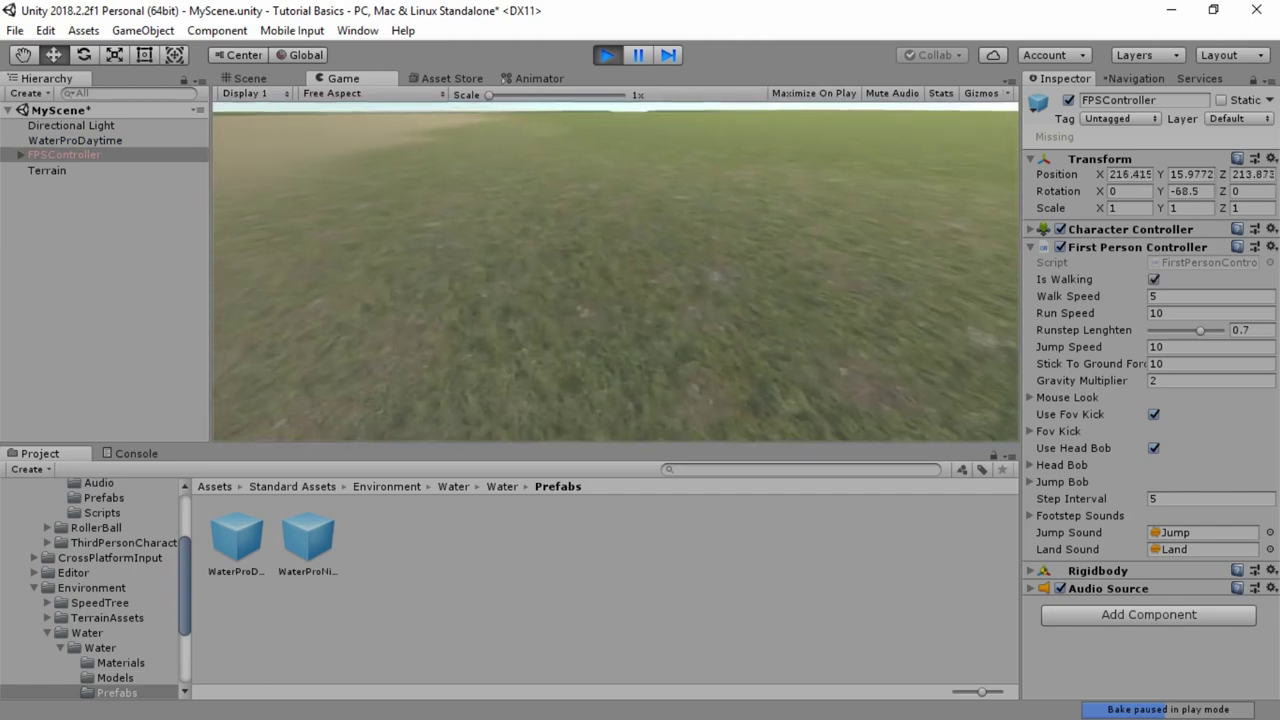
key("shift+w")
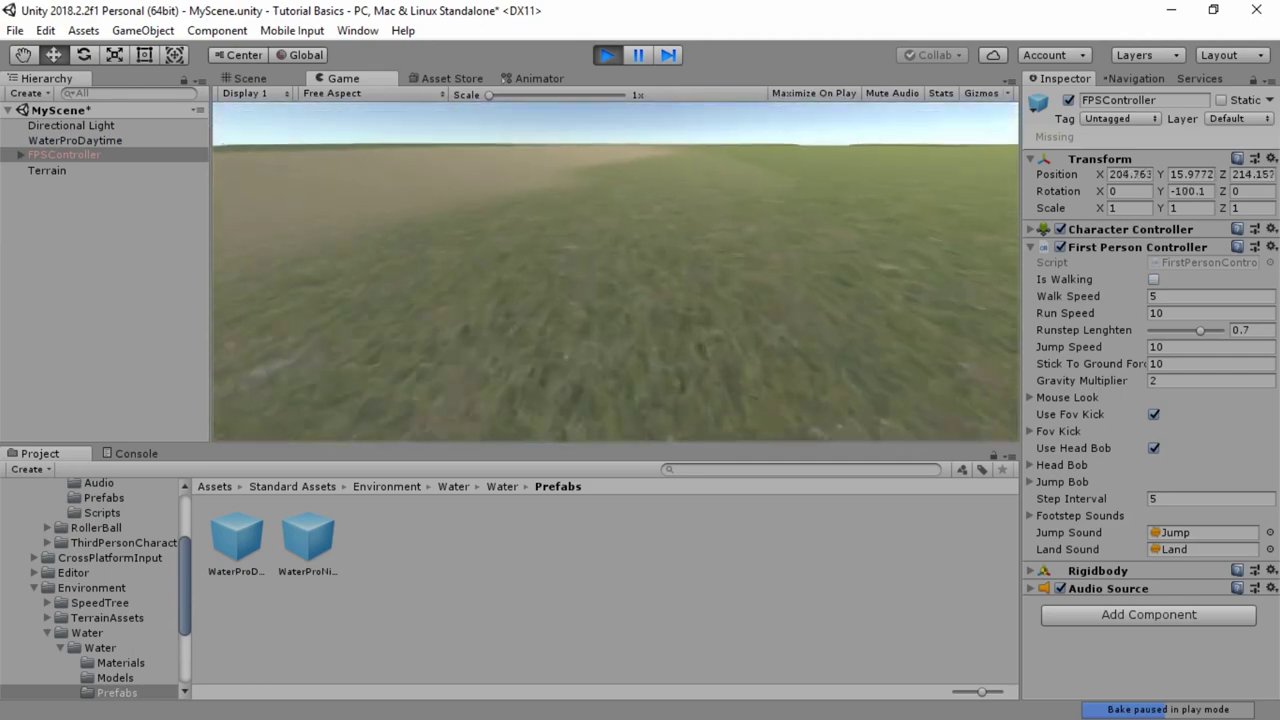
key("shift+w")
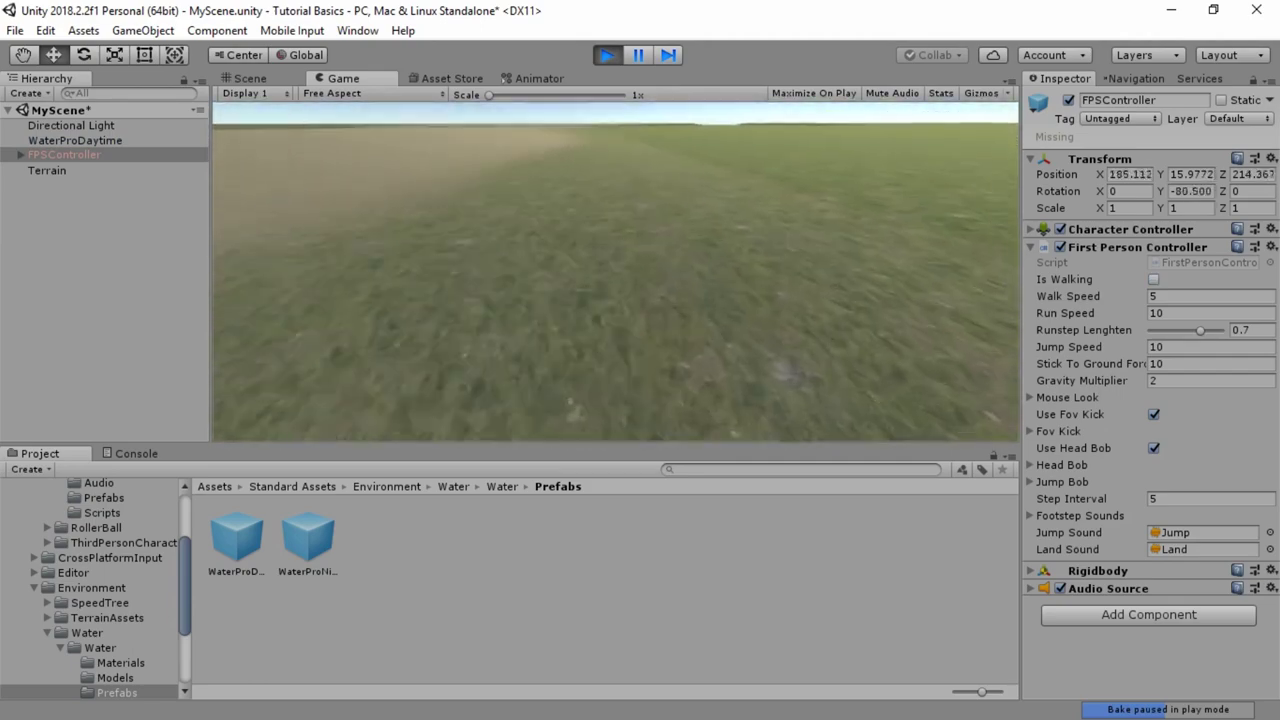
key("shift+w")
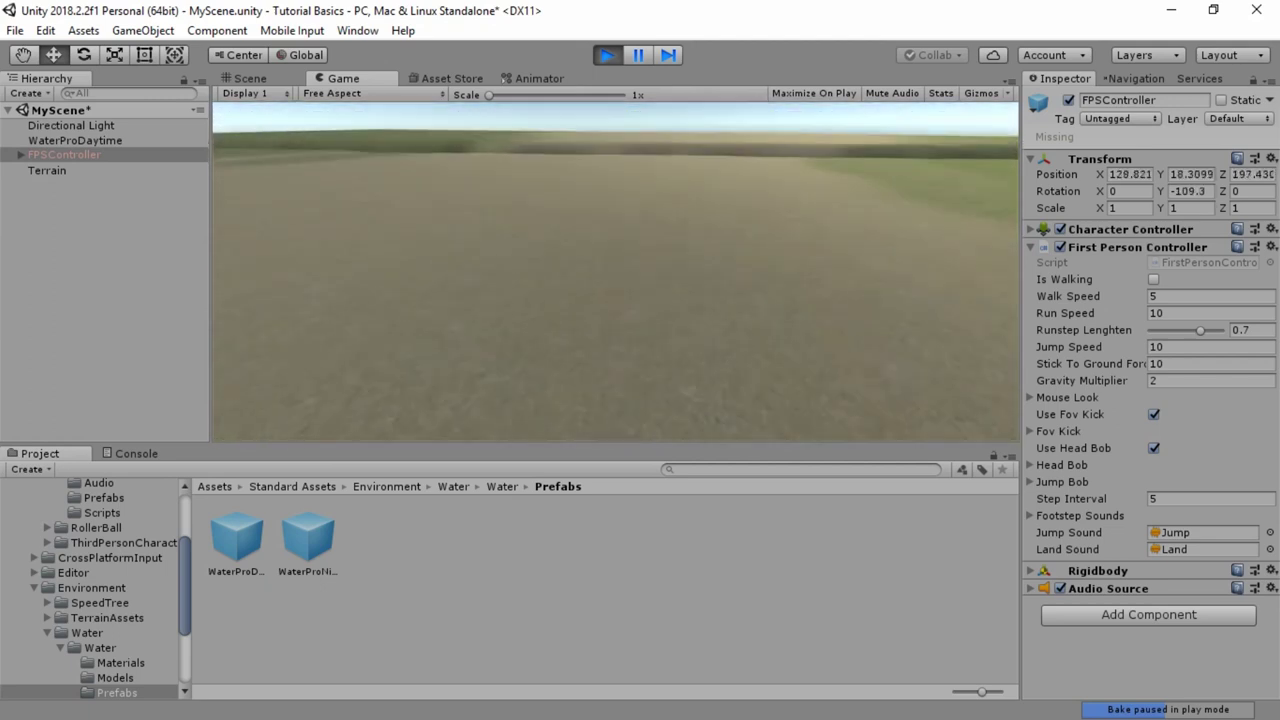
key("shift+w")
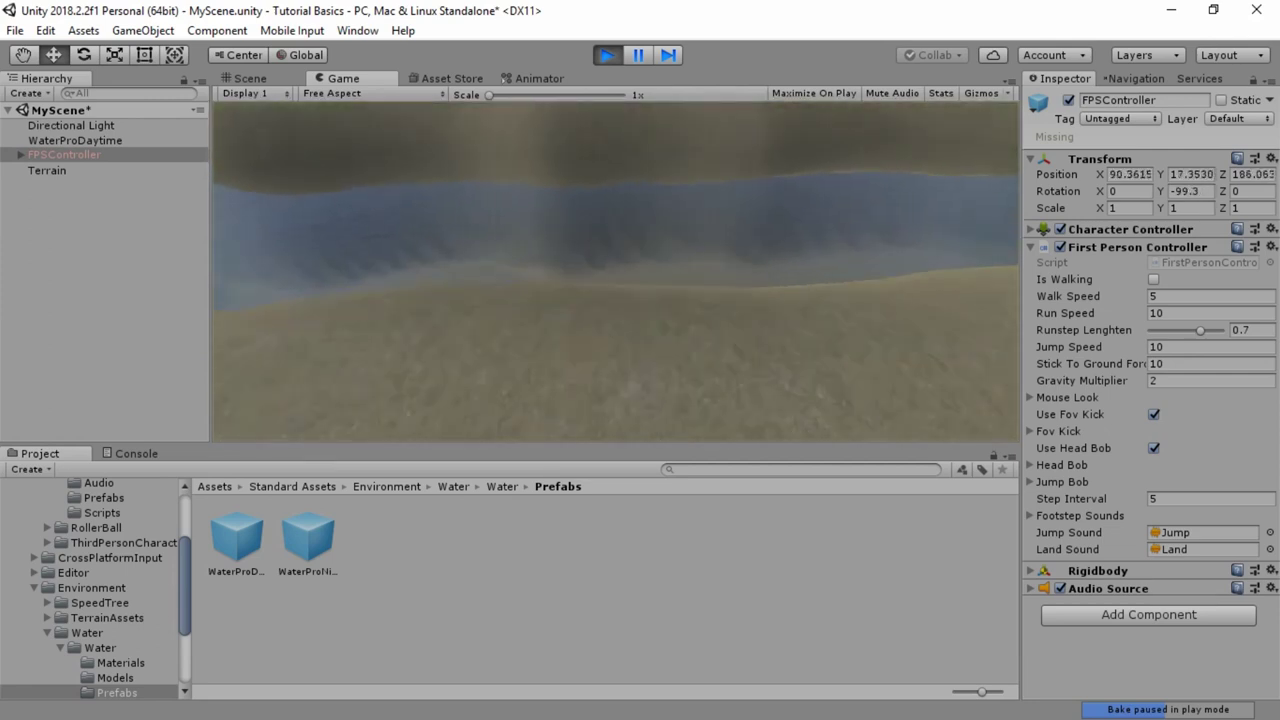
Walk and jump along the river bank in play mode to inspect the water surface and reflections from several directions.
key("w")
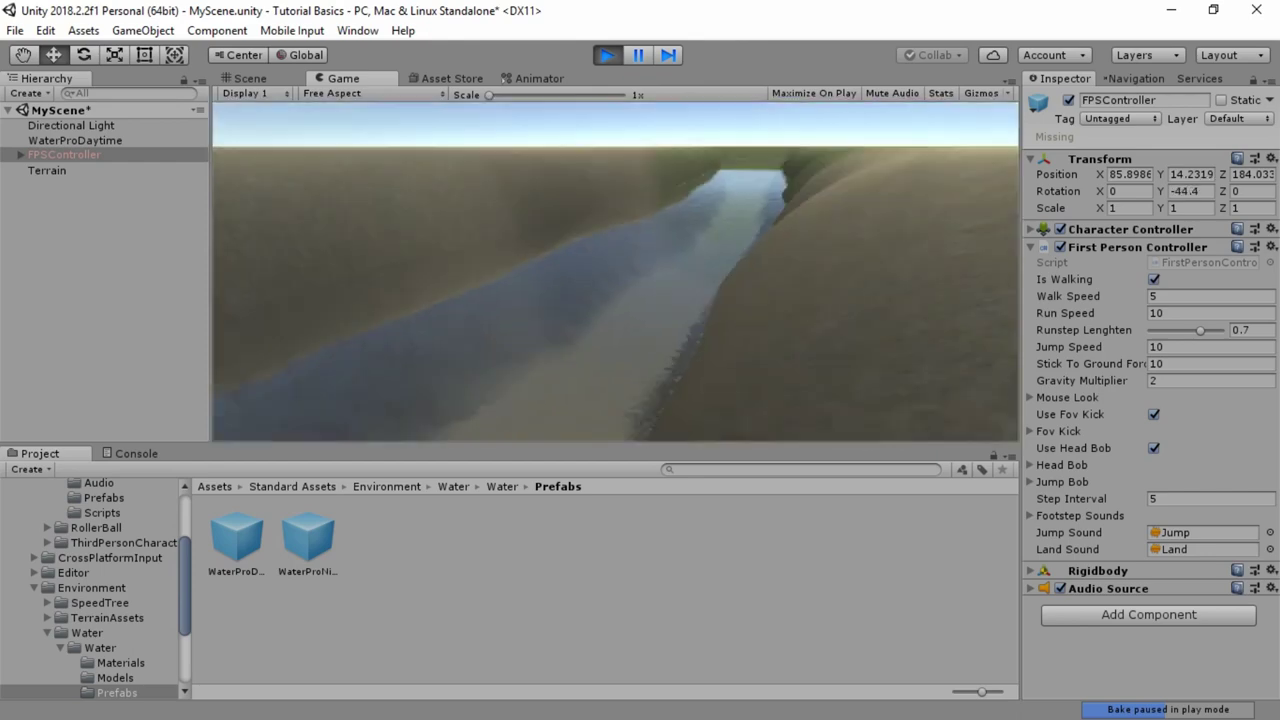
key("s")
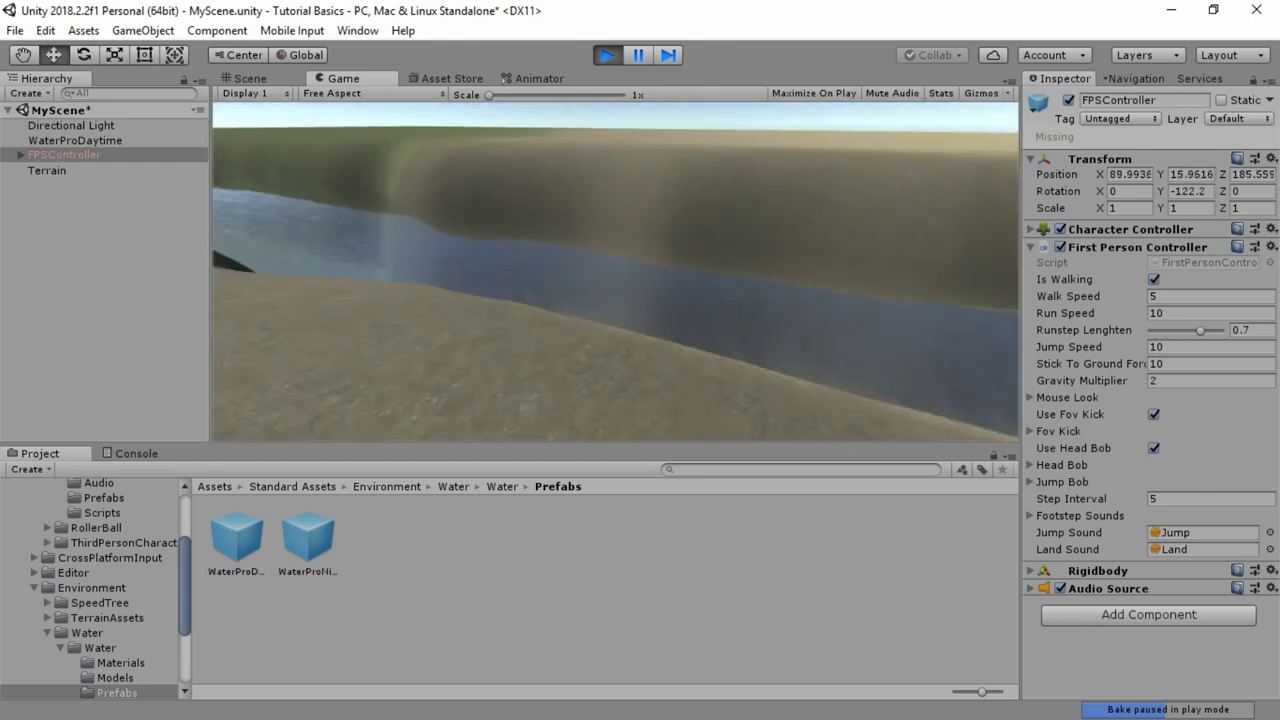
key("a")
key("shift+w")
key("space")
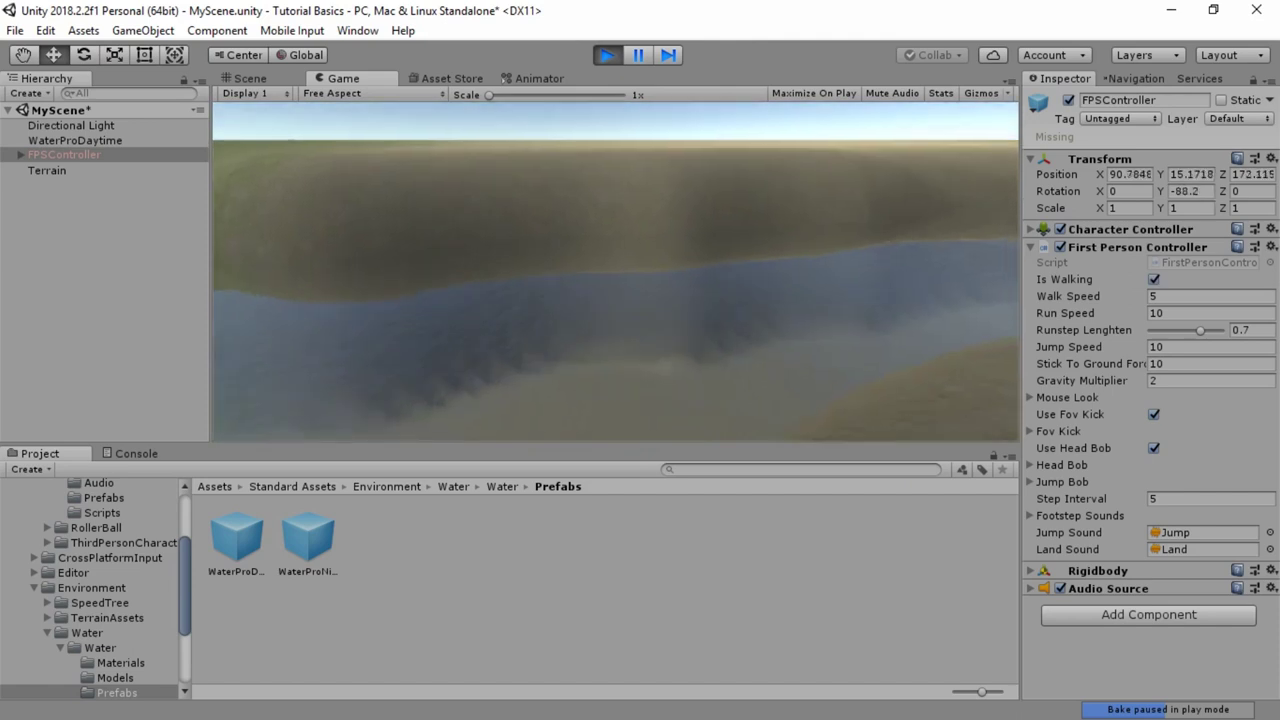
key("s")
key("space")
key("w")
key("d")
key("space")
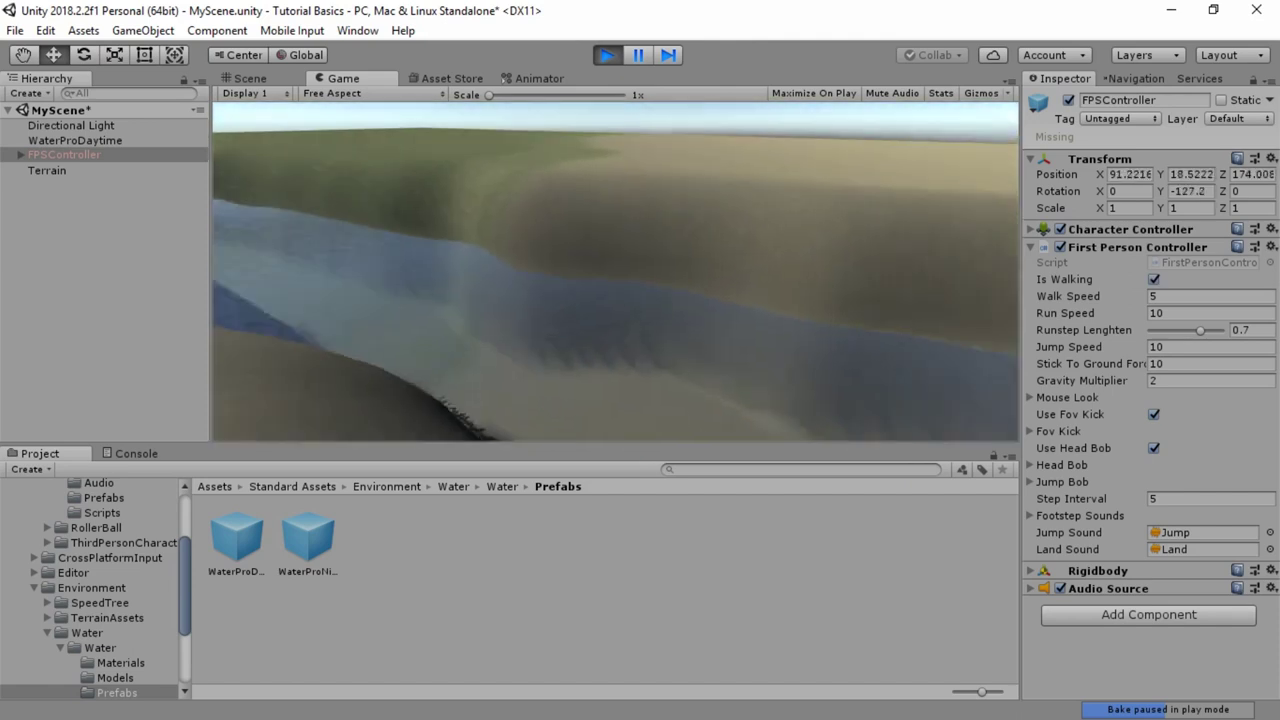
key("d")
key("space")
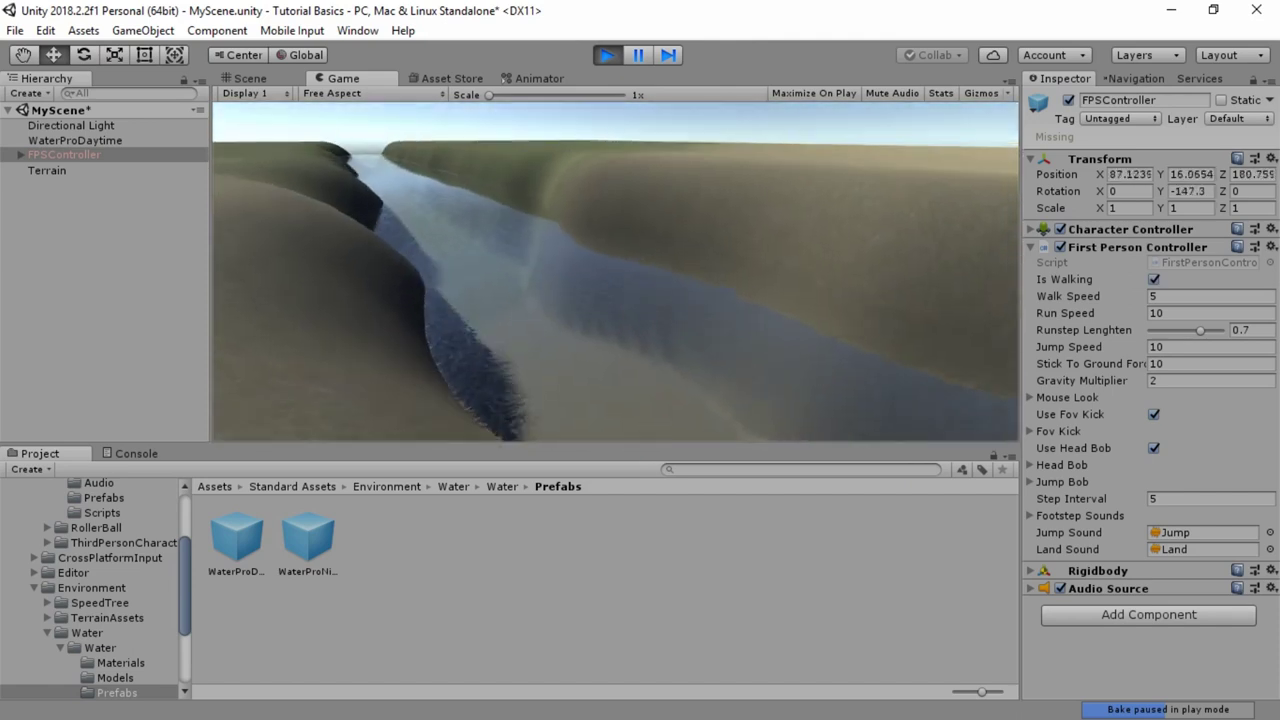
key("a")
key("s")
key("space")
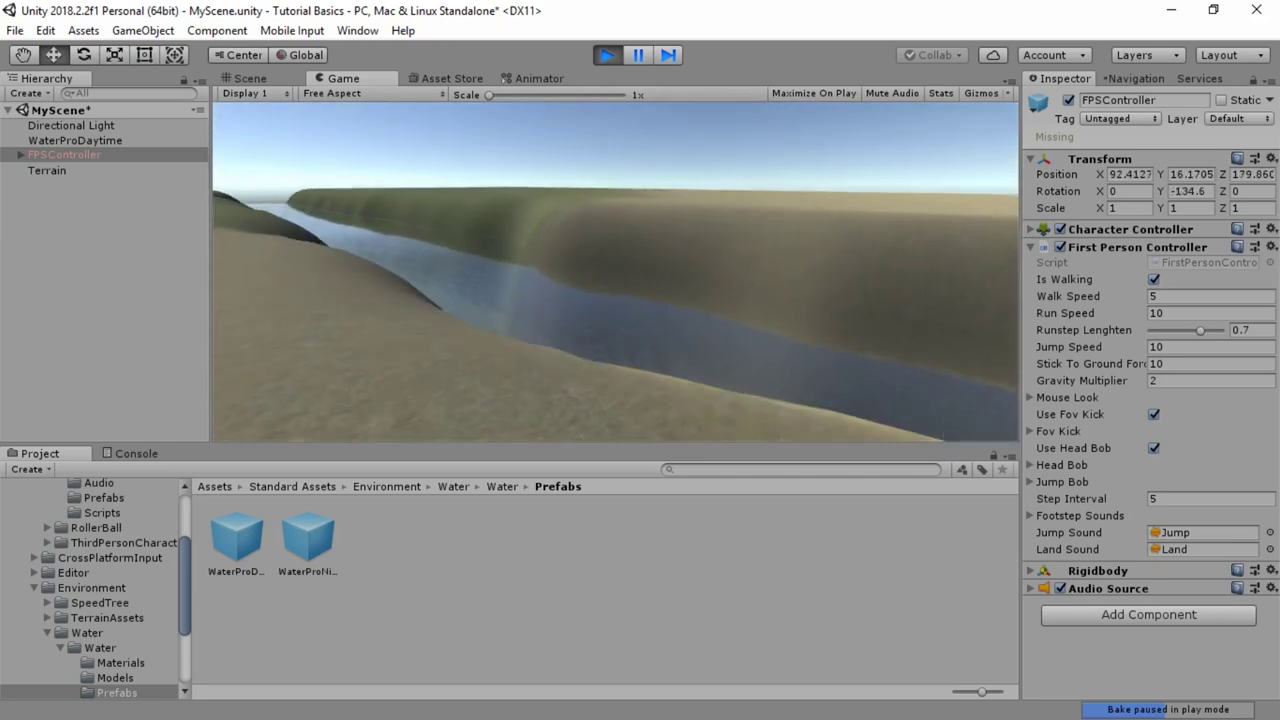
Stop the running game and select the terrain in the scene.
left_click(605, 55)
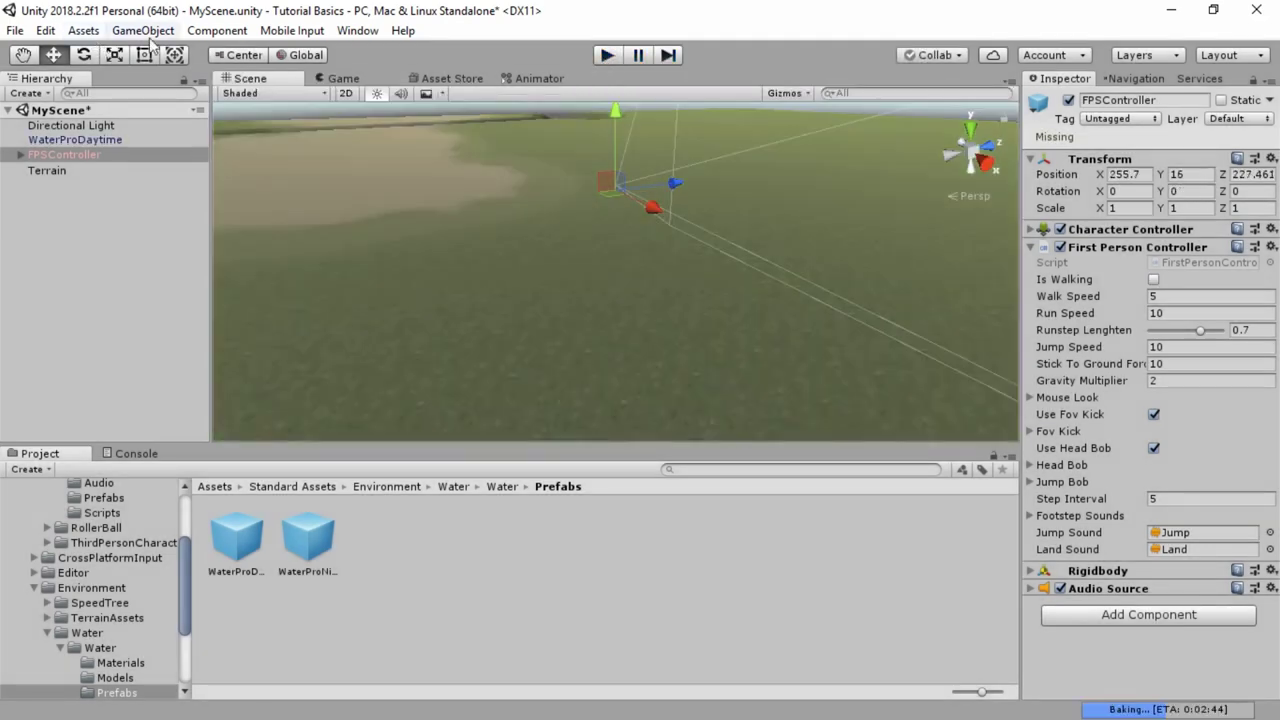
left_click(145, 31)
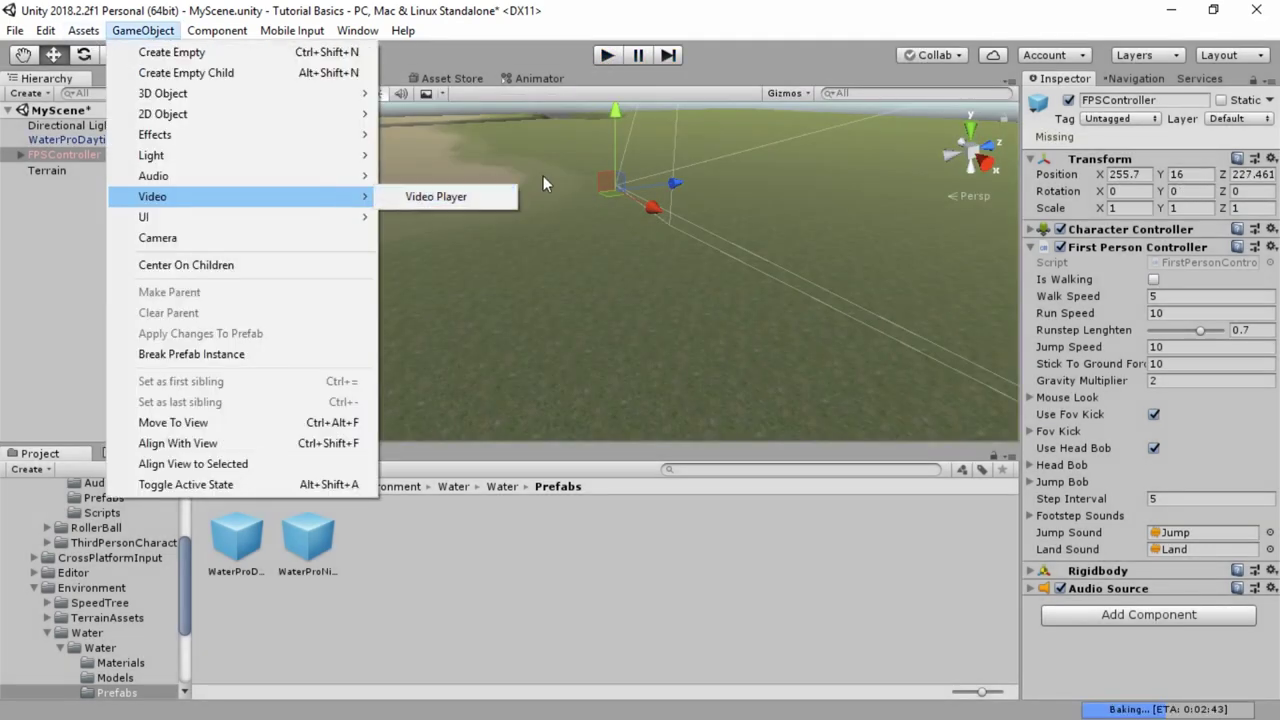
left_click(422, 175)
left_click(422, 168)
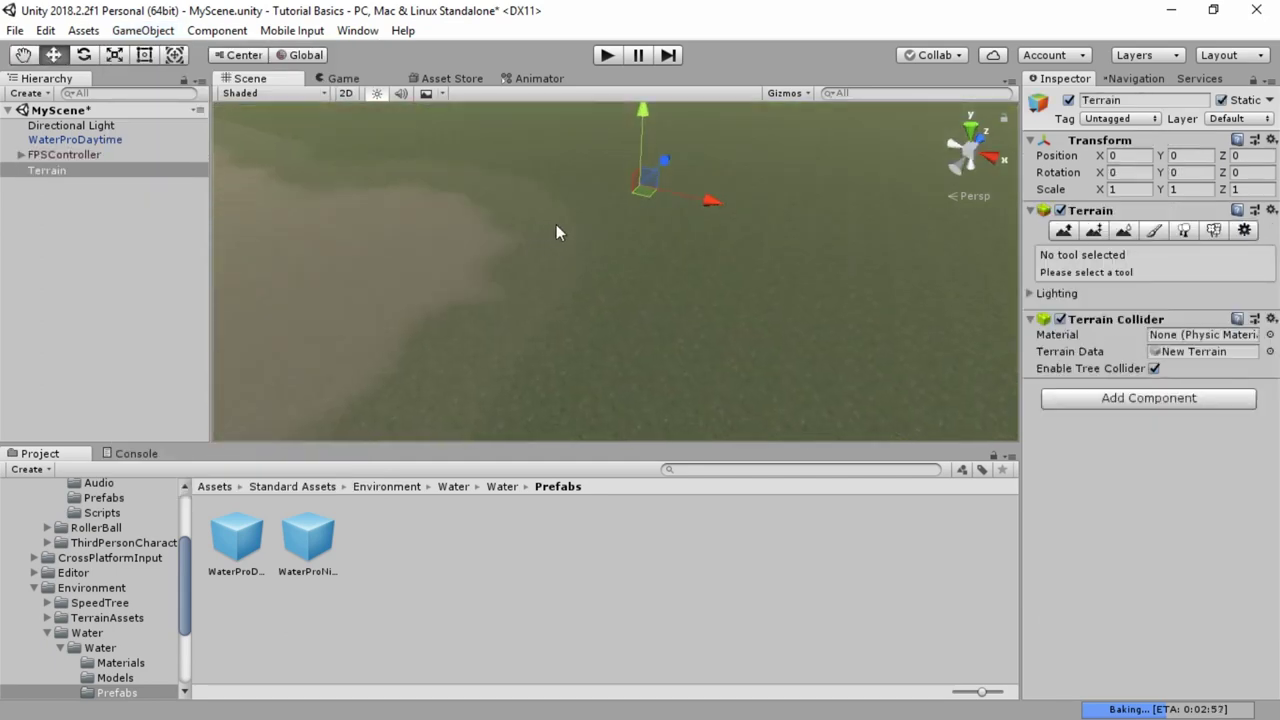
Activate the terrain's Smooth Height tool with the largest solid round brush for the area around the river trench.
scroll(569, 240, "down", 3)
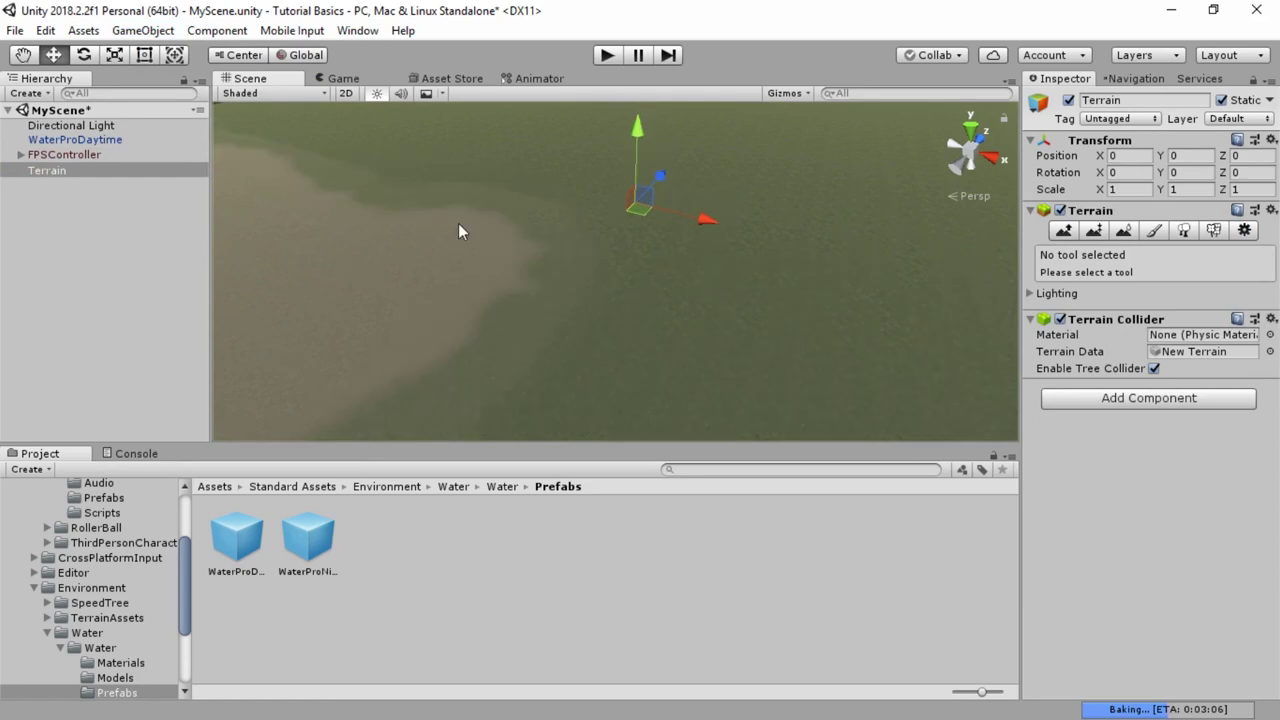
middle_click_drag(314, 189, 822, 312)
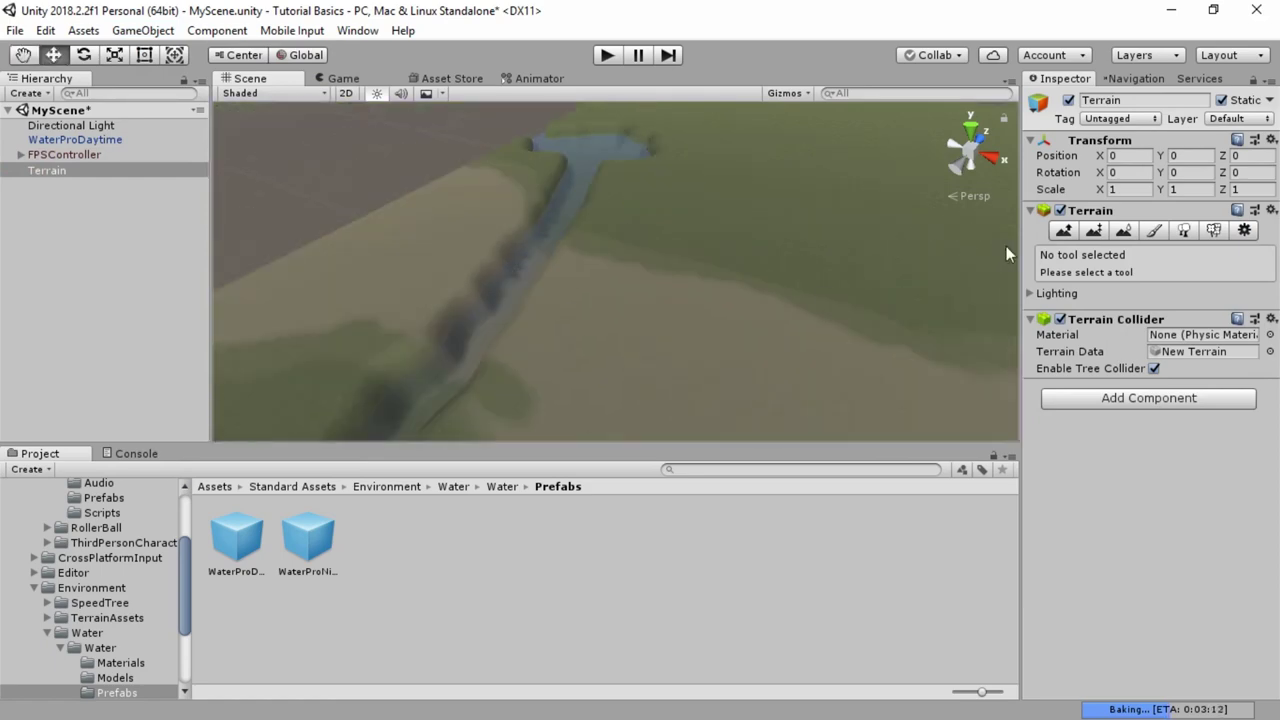
left_click(1093, 231)
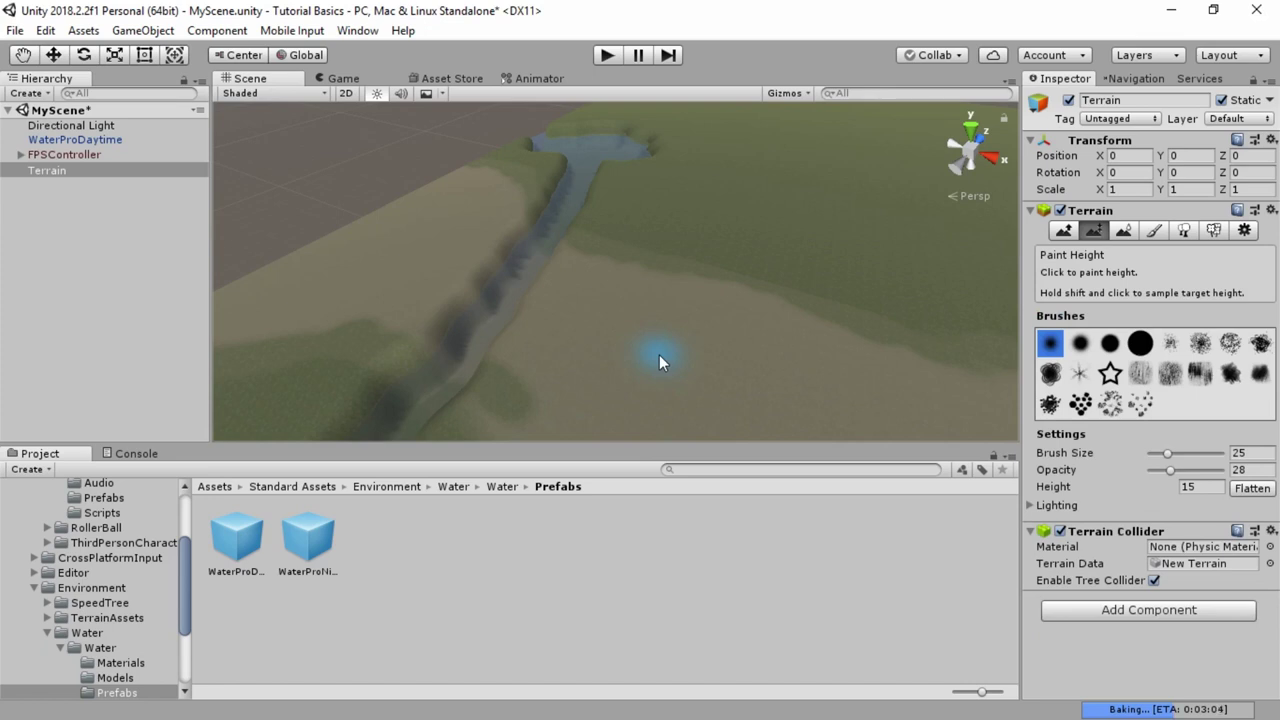
left_click(1082, 345)
left_click(1140, 344)
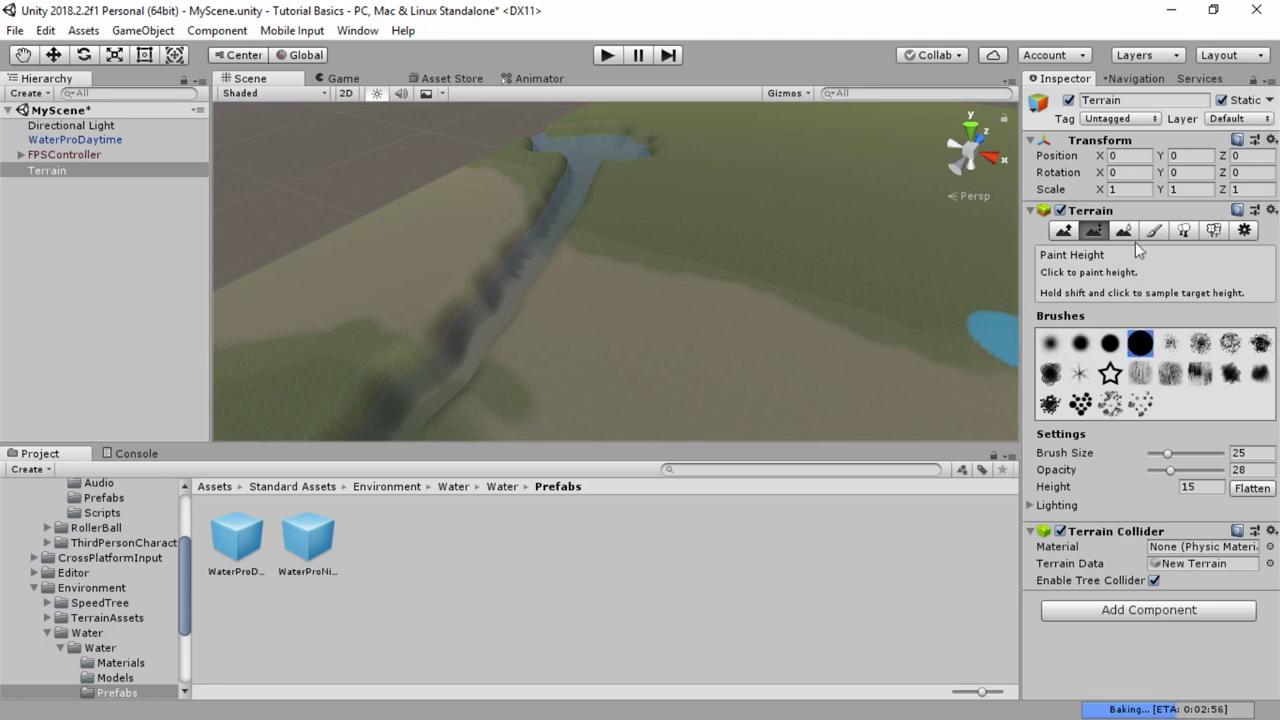
left_click(1124, 231)
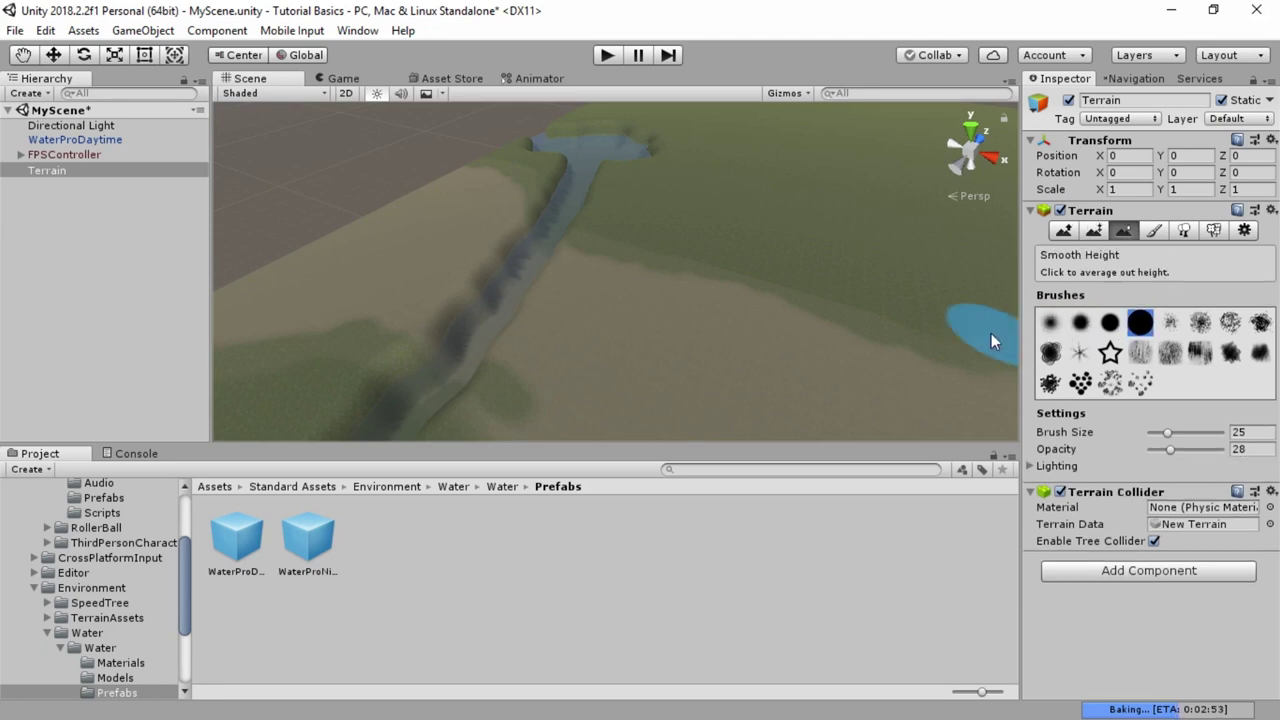
Raise a tall, jagged mountain on the terrain beside the river using a rough splatter brush at size 78.
mouse_move(685, 285)
left_mouse_down("alt")
mouse_move(851, 266)
mouse_move(894, 236)
mouse_move(922, 249)
mouse_move(674, 289)
left_mouse_up("alt")
left_click(1064, 231)
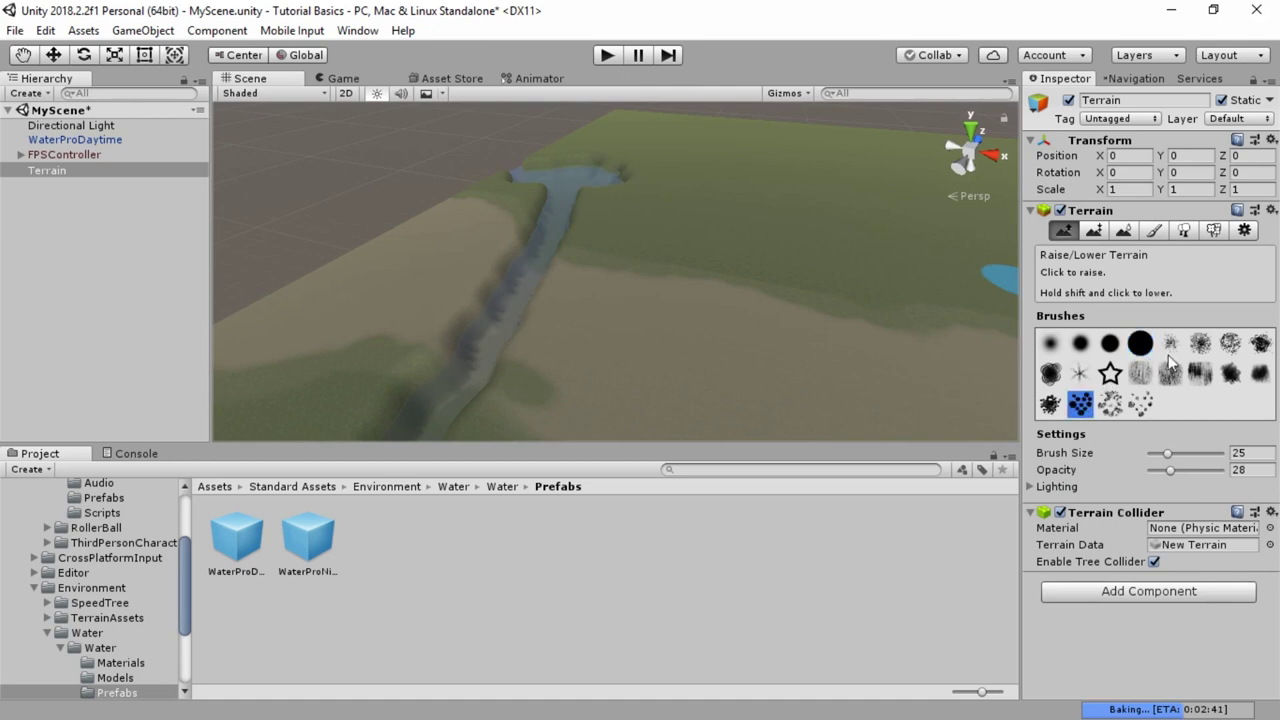
left_click(1170, 350)
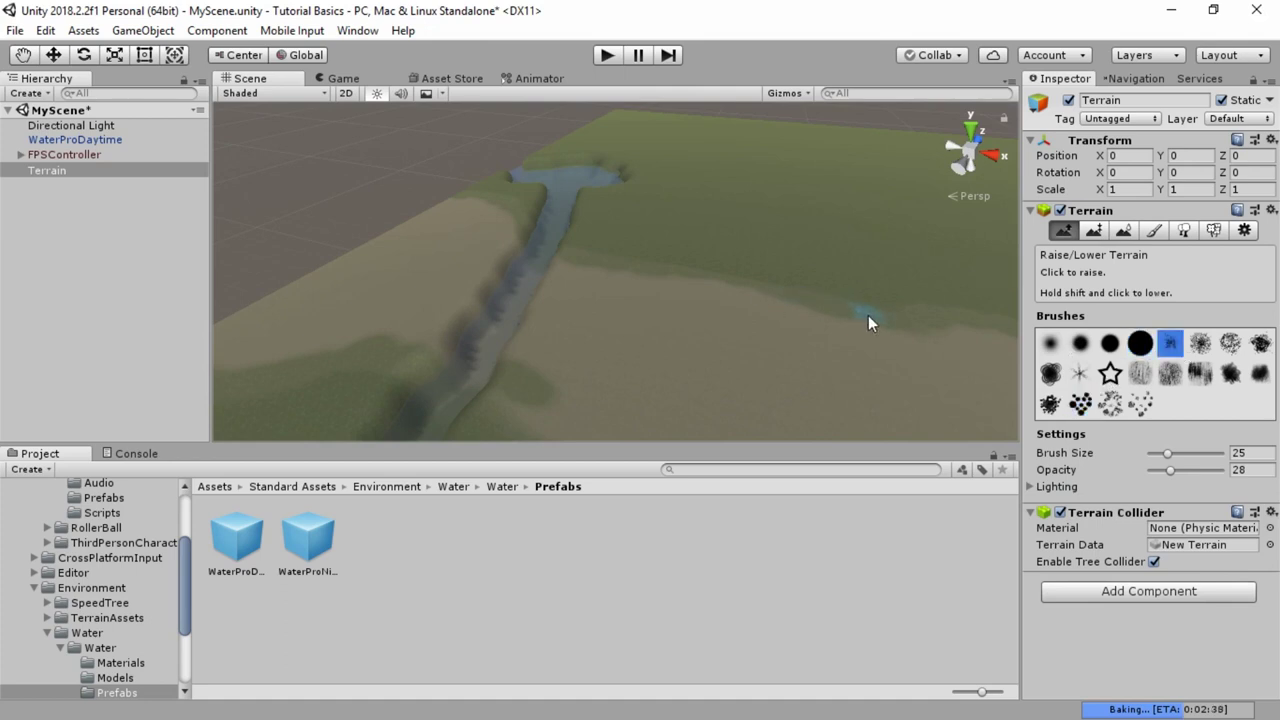
left_click_drag(1166, 456, 1209, 454)
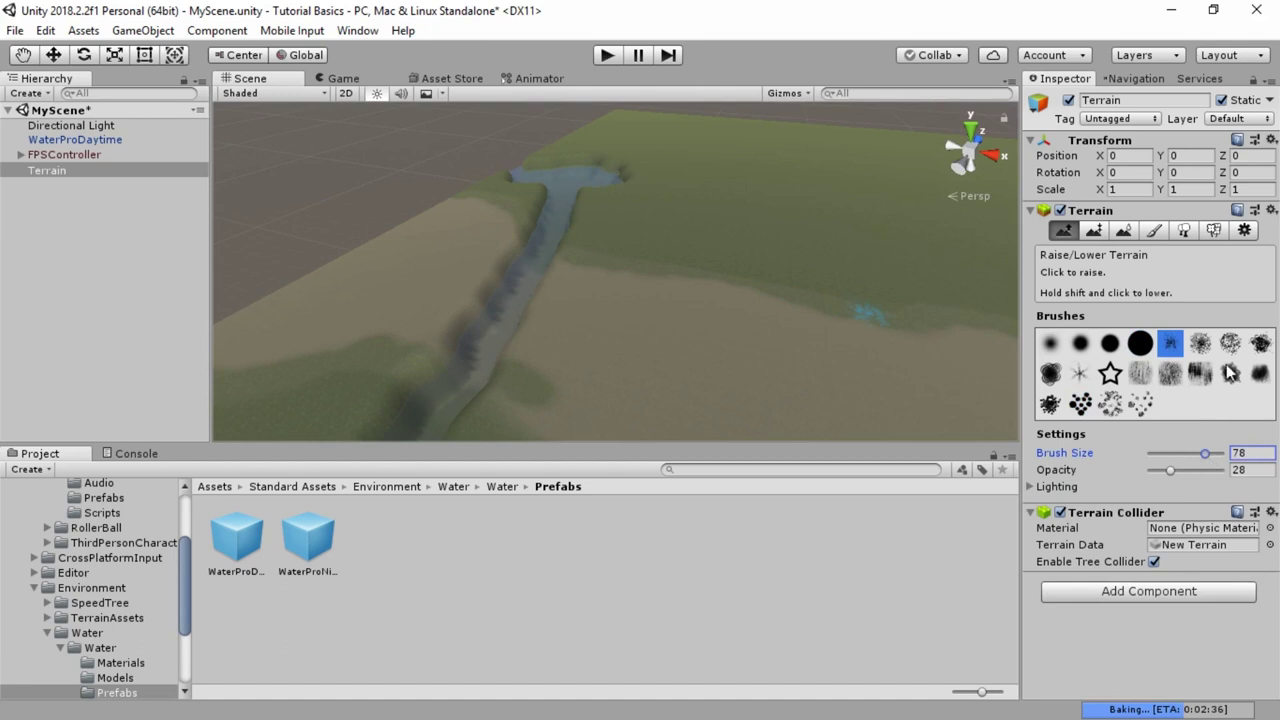
left_click(1200, 343)
mouse_move(855, 315)
left_mouse_down()
mouse_move(884, 306)
mouse_move(888, 277)
mouse_move(898, 313)
mouse_move(790, 336)
mouse_move(797, 317)
left_mouse_up()
middle_click_drag(797, 317, 706, 258)
mouse_move(755, 268)
left_mouse_down()
mouse_move(819, 257)
mouse_move(748, 250)
left_mouse_up()
Smooth the mountain's jagged peaks and slopes with Smooth Height, using the splatter brush and the small soft round brush.
mouse_move(659, 259)
left_mouse_down("alt")
mouse_move(786, 349)
mouse_move(950, 260)
left_mouse_up("alt")
left_click(1122, 232)
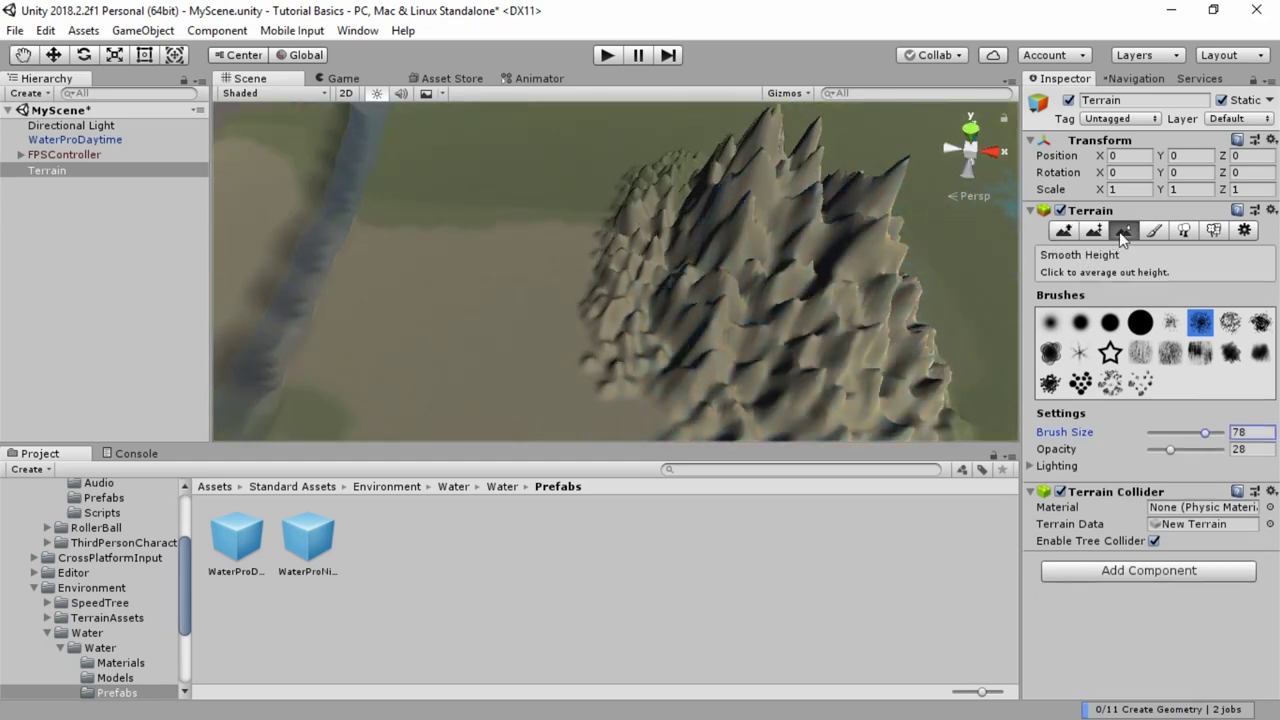
left_click(1049, 330)
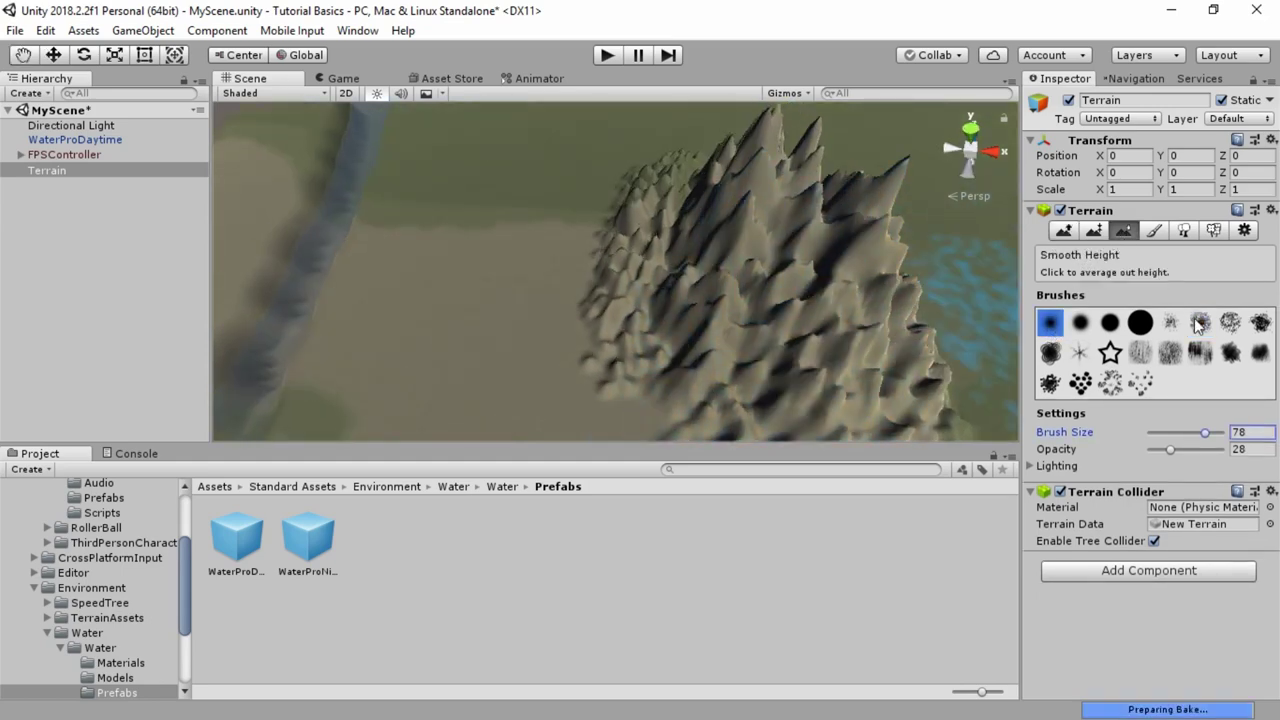
left_click(1200, 321)
mouse_move(800, 277)
left_mouse_down()
mouse_move(713, 229)
mouse_move(833, 245)
mouse_move(704, 219)
mouse_move(760, 240)
mouse_move(643, 277)
mouse_move(635, 240)
mouse_move(753, 222)
mouse_move(669, 229)
left_mouse_up()
left_click(1049, 323)
mouse_move(669, 229)
middle_mouse_down()
mouse_move(717, 294)
mouse_move(660, 296)
middle_mouse_up()
mouse_move(676, 352)
left_mouse_down()
mouse_move(473, 242)
mouse_move(751, 251)
mouse_move(788, 222)
mouse_move(557, 306)
mouse_move(788, 247)
mouse_move(793, 224)
mouse_move(747, 275)
mouse_move(611, 291)
mouse_move(651, 340)
mouse_move(646, 366)
mouse_move(488, 311)
mouse_move(420, 271)
mouse_move(666, 257)
mouse_move(500, 278)
mouse_move(486, 217)
left_mouse_up()
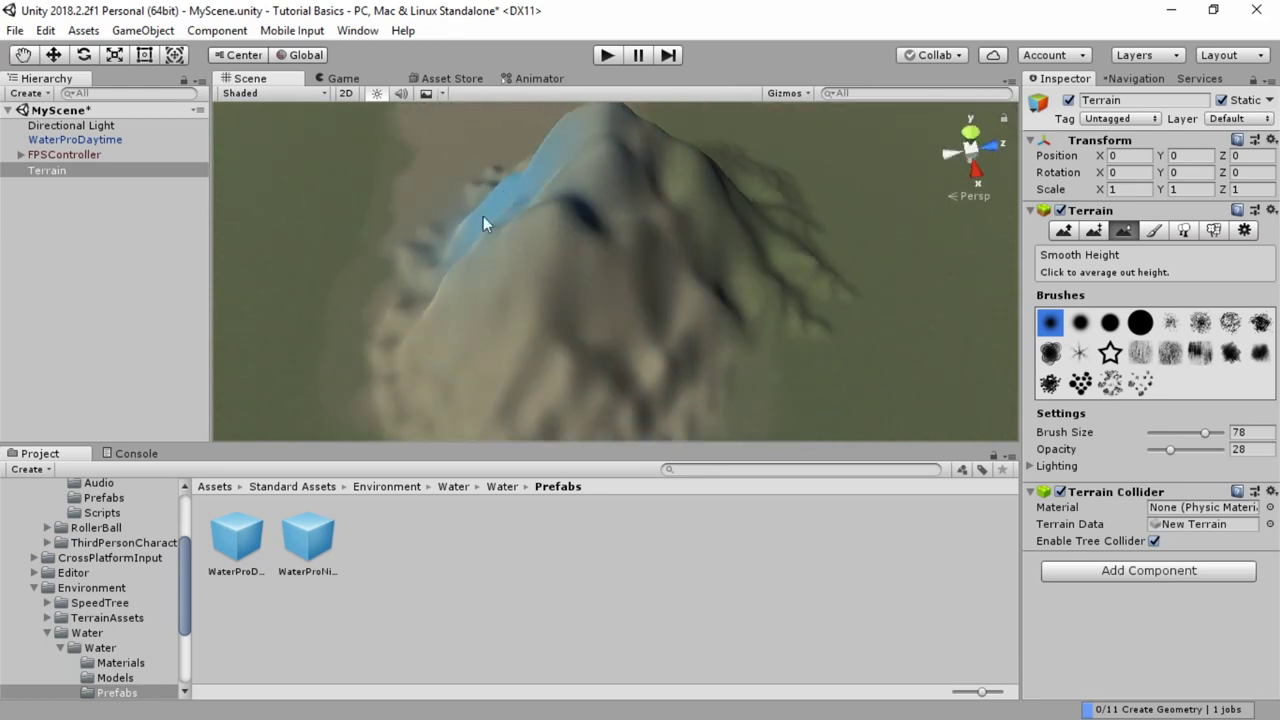
left_click_drag(540, 312, 708, 300, "alt")
left_click_drag(492, 217, 706, 297, "alt")
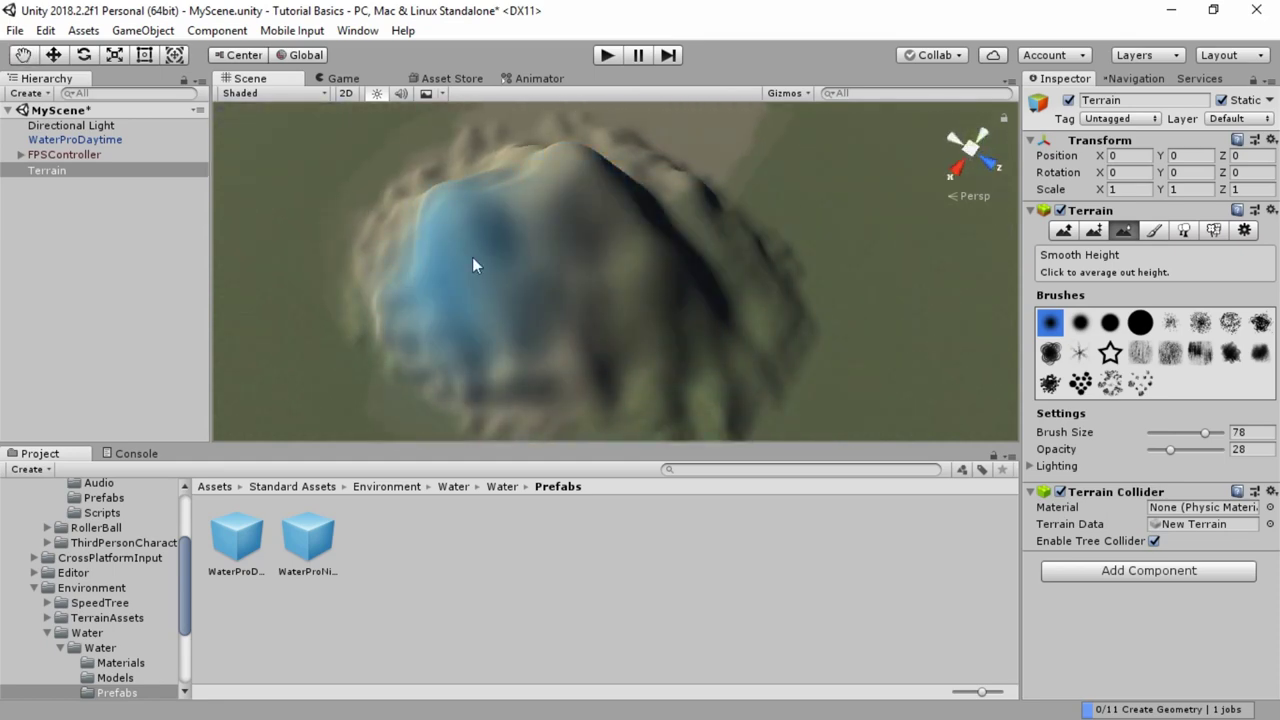
Smooth the river banks along the channel from the terrain edge across the sandy area.
left_click_drag(753, 323, 403, 276, "alt")
middle_click_drag(403, 276, 744, 373)
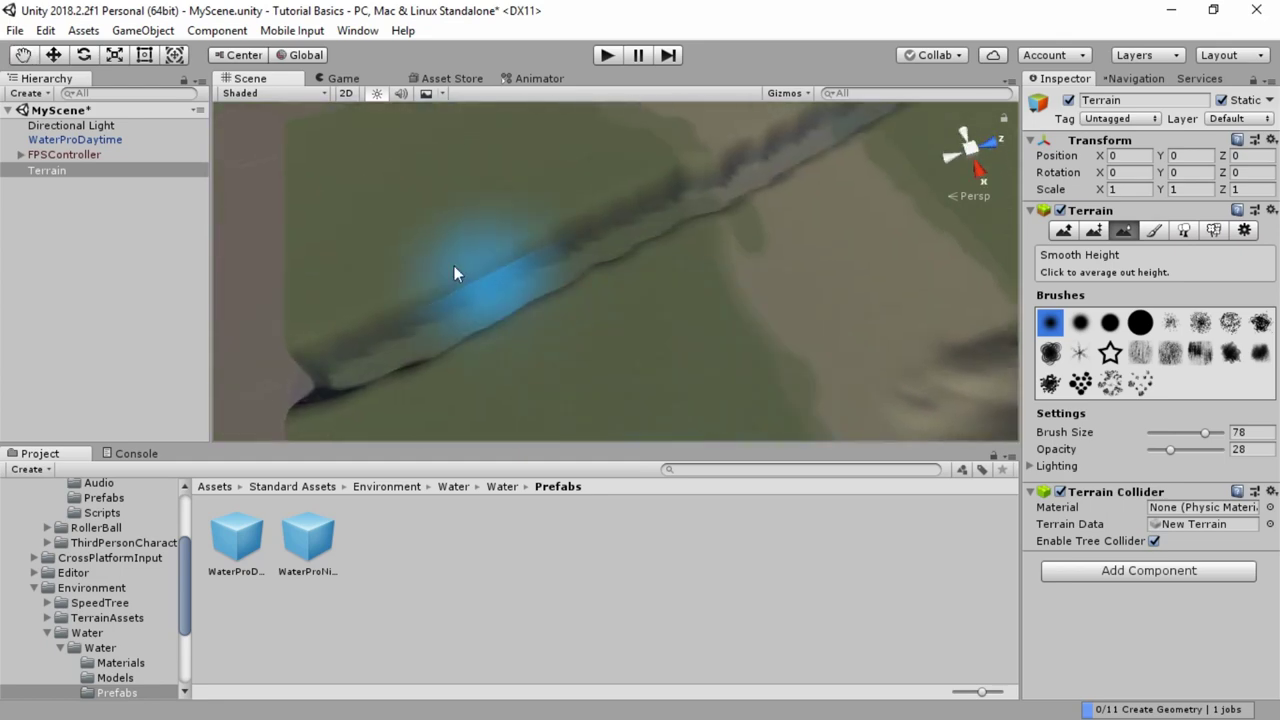
mouse_move(586, 248)
left_mouse_down()
mouse_move(321, 382)
mouse_move(509, 322)
mouse_move(577, 256)
mouse_move(773, 171)
mouse_move(767, 201)
left_mouse_up()
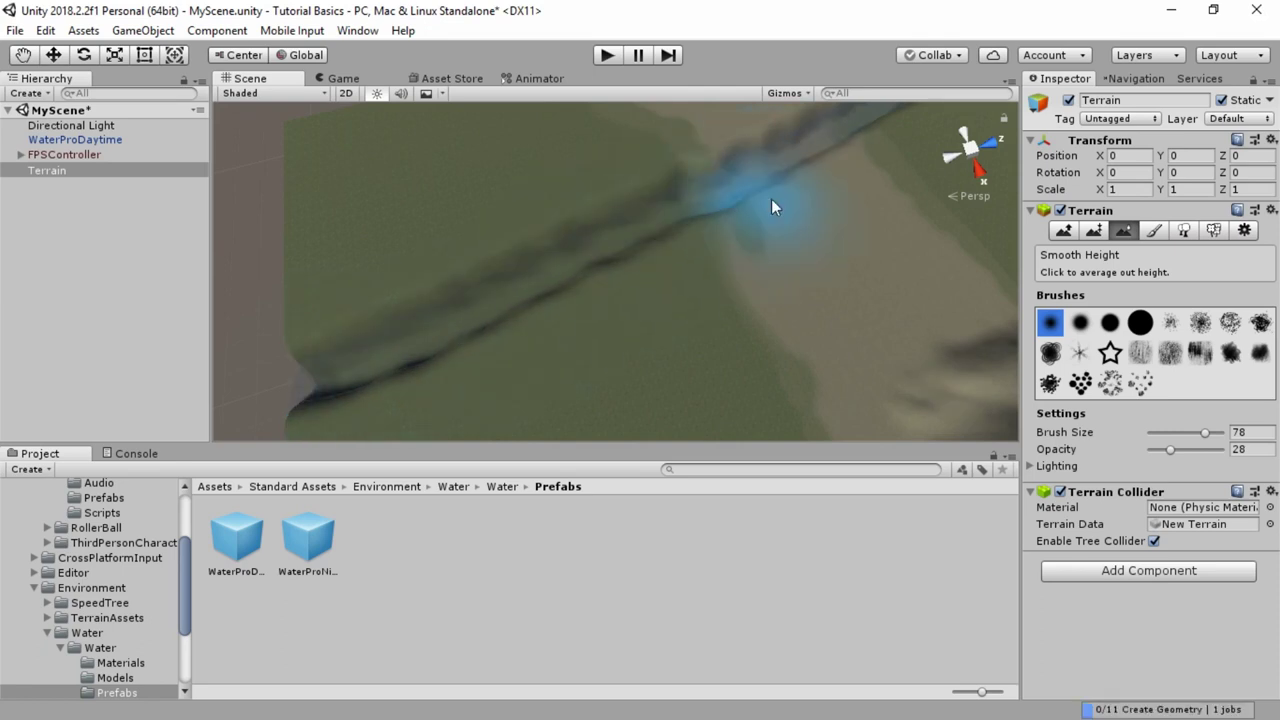
middle_click_drag(780, 188, 637, 280)
left_click_drag(637, 280, 806, 154)
Smooth the shore of the lake at the river's end and the adjoining bank.
mouse_move(878, 182)
middle_mouse_down()
mouse_move(760, 263)
mouse_move(712, 316)
middle_mouse_up()
middle_click_drag(686, 250, 708, 168)
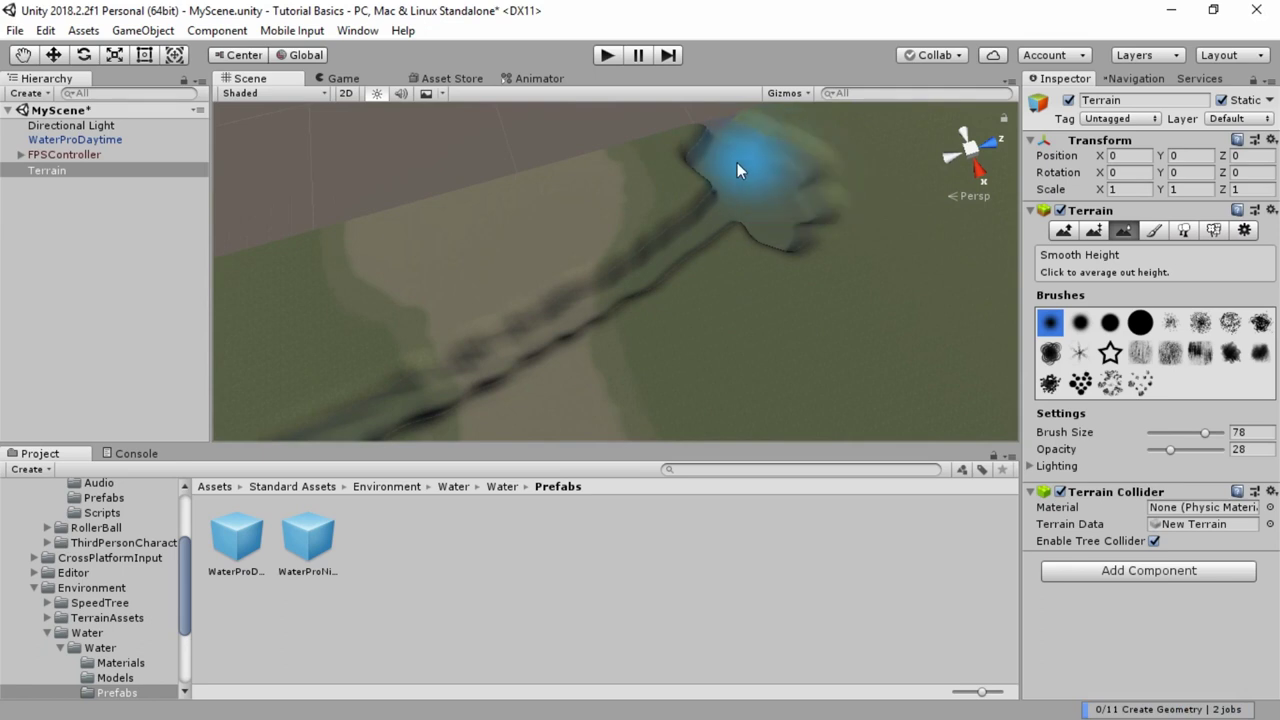
mouse_move(837, 200)
left_mouse_down()
mouse_move(694, 251)
mouse_move(760, 157)
mouse_move(694, 158)
mouse_move(574, 277)
mouse_move(543, 347)
mouse_move(634, 315)
mouse_move(526, 366)
mouse_move(683, 349)
mouse_move(600, 357)
mouse_move(634, 337)
mouse_move(776, 384)
mouse_move(749, 329)
mouse_move(581, 203)
left_mouse_up()
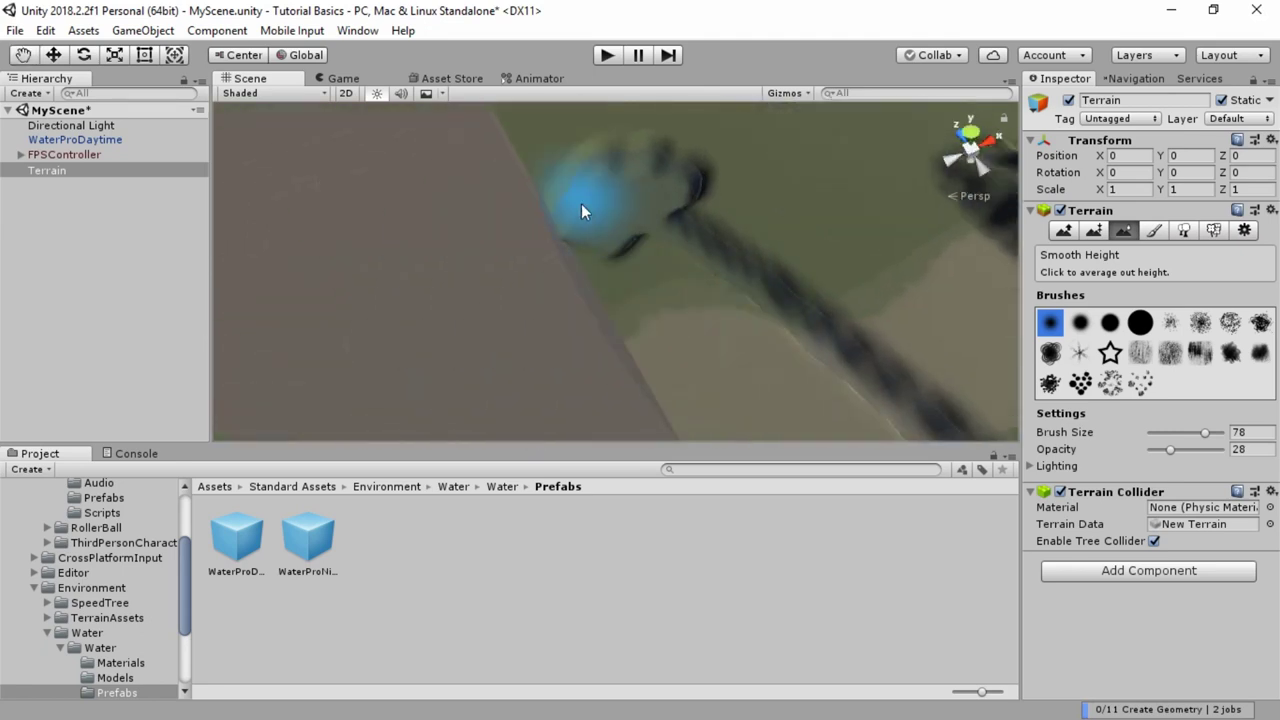
middle_click_drag(880, 357, 712, 262)
mouse_move(635, 232)
left_mouse_down()
mouse_move(705, 242)
mouse_move(814, 349)
mouse_move(680, 299)
mouse_move(605, 246)
left_mouse_up()
middle_click_drag(740, 298, 605, 175)
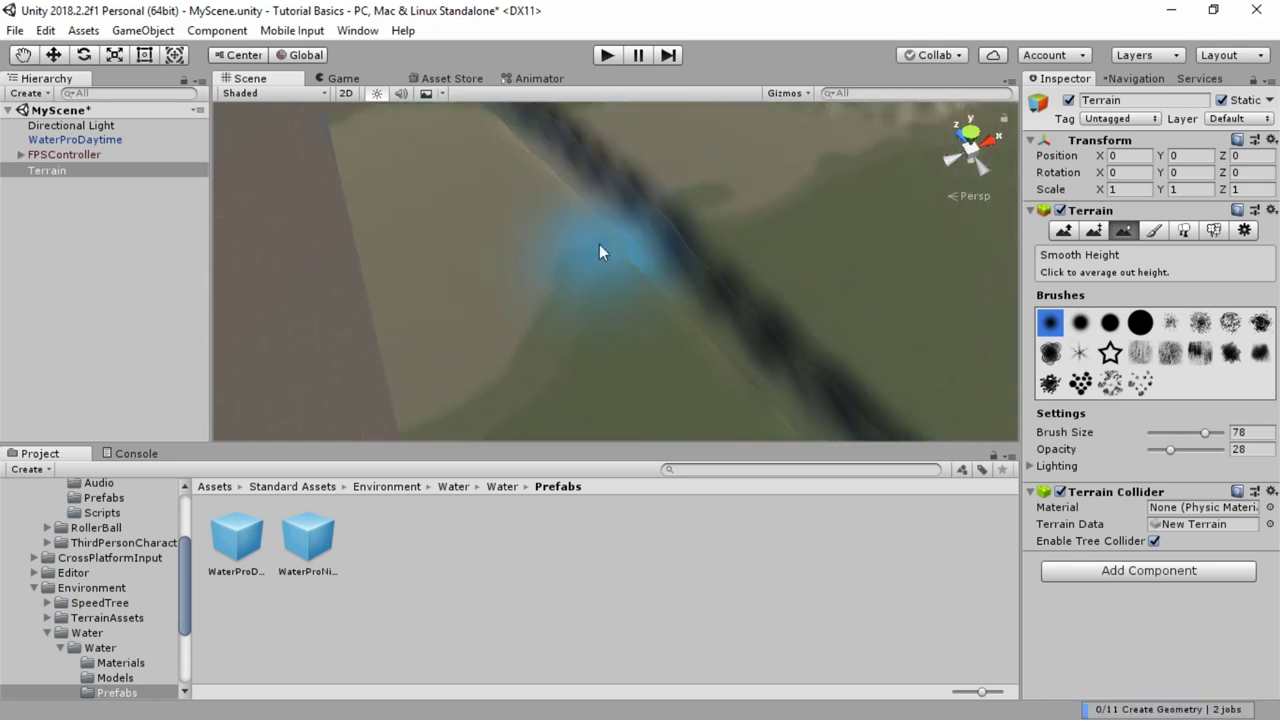
middle_click_drag(798, 384, 894, 386)
left_click_drag(894, 386, 777, 244, "alt")
middle_click_drag(534, 180, 780, 397)
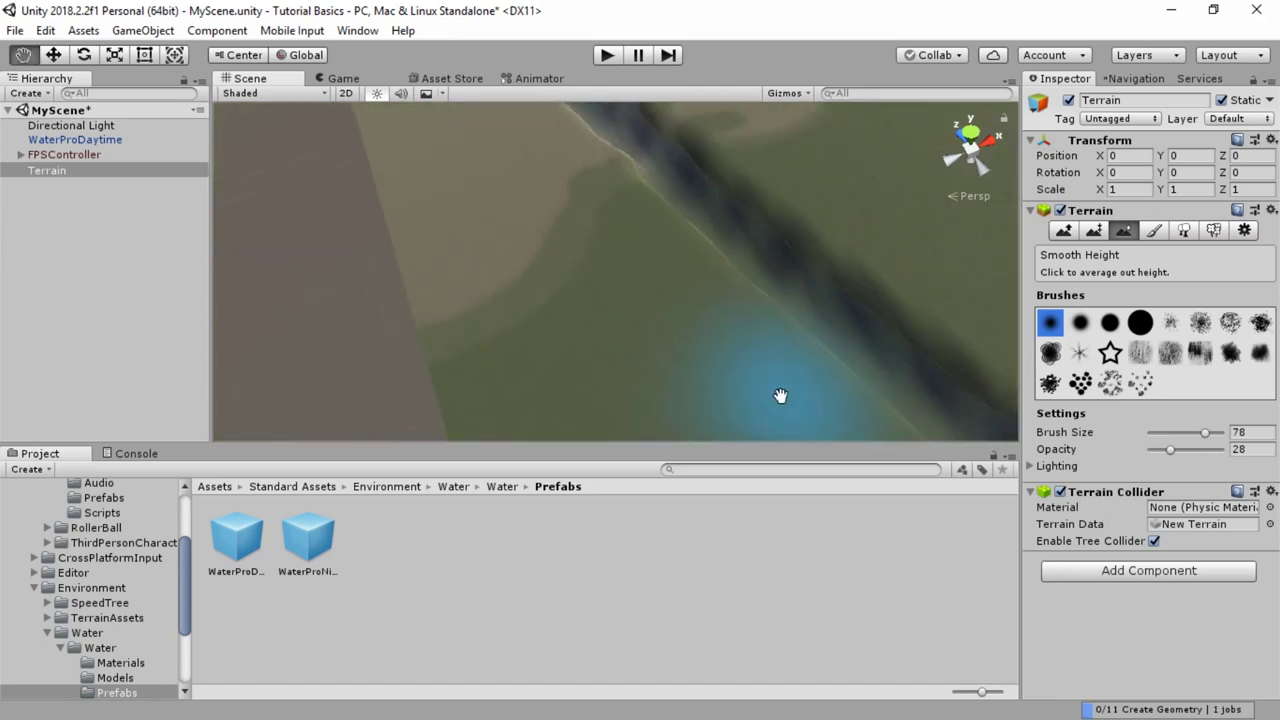
left_click_drag(575, 278, 880, 270, "alt")
middle_click_drag(880, 270, 770, 329)
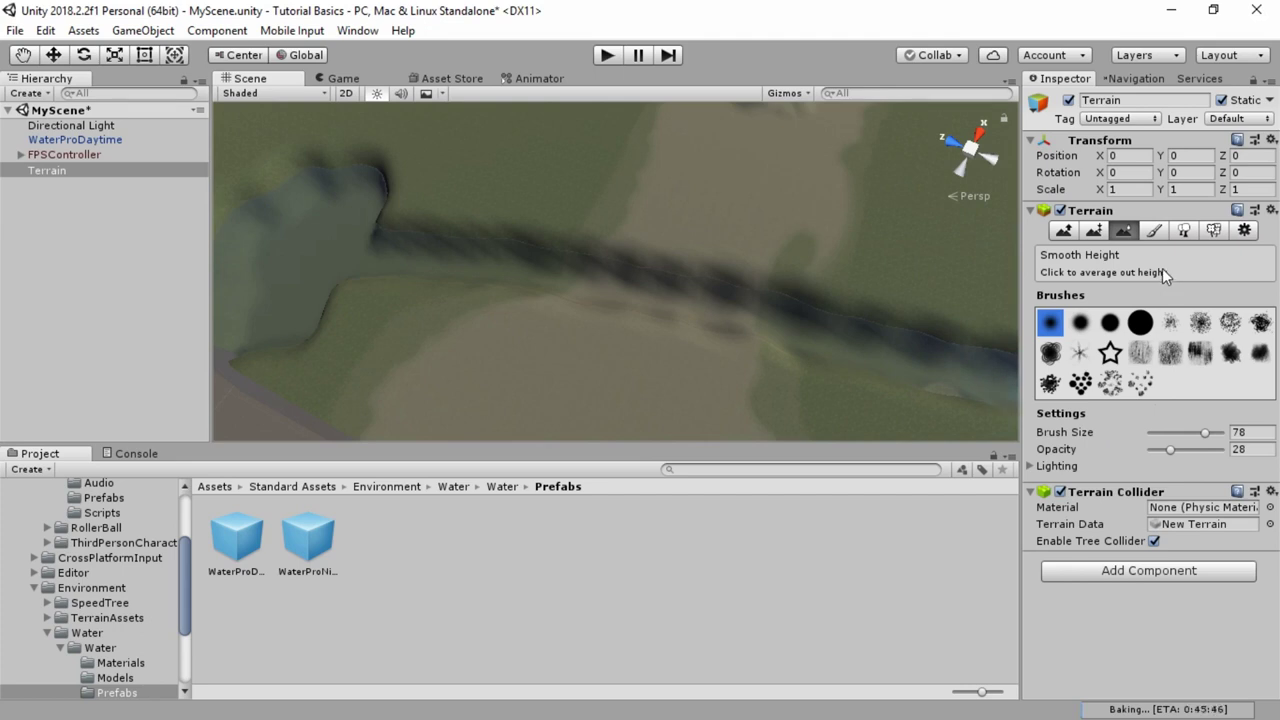
Add the Broadleaf_Desktop prefab to the terrain's paintable trees.
left_click(1149, 237)
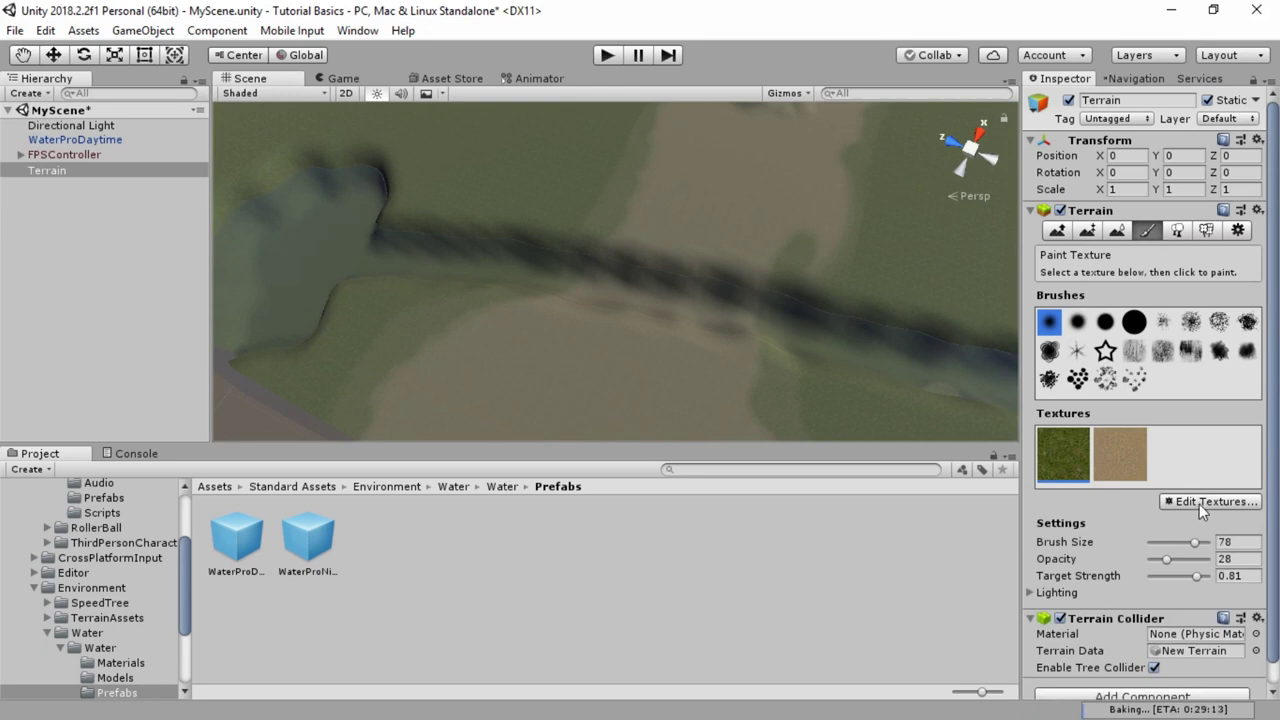
mouse_move(450, 360)
left_mouse_down("alt")
mouse_move(577, 105)
mouse_move(586, 177)
mouse_move(560, 303)
mouse_move(672, 318)
mouse_move(611, 371)
left_mouse_up("alt")
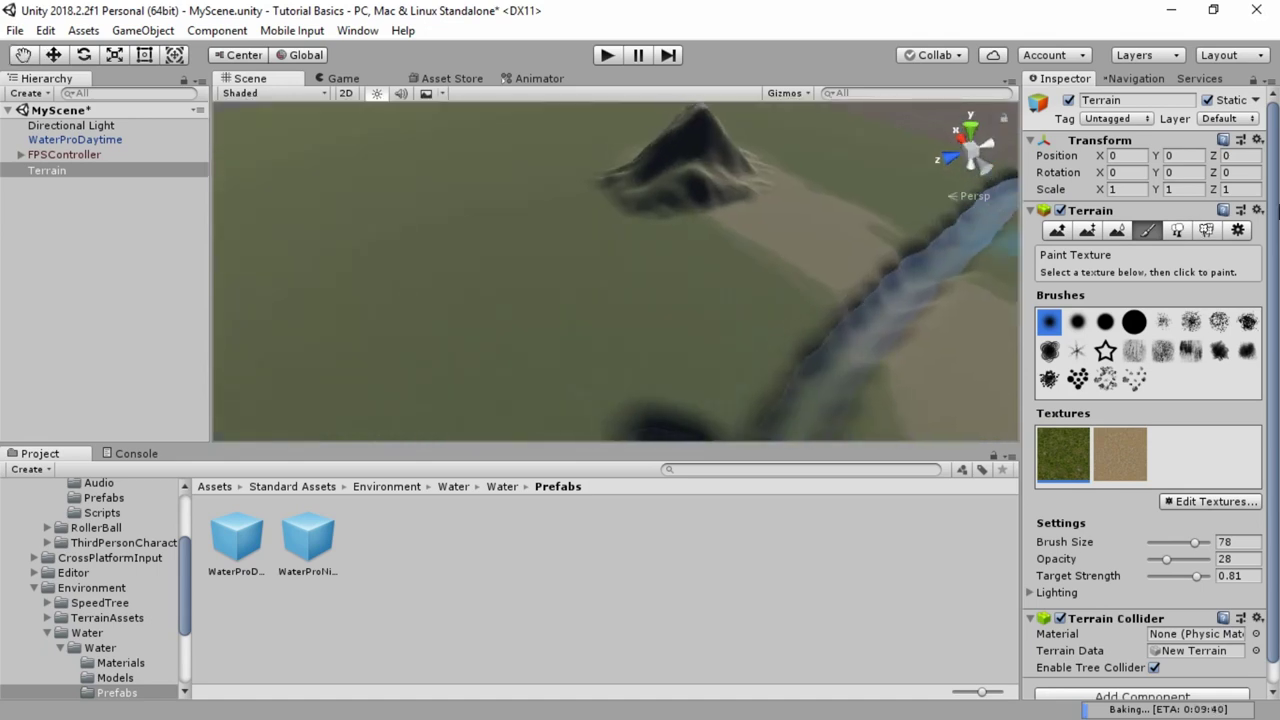
left_click(1180, 231)
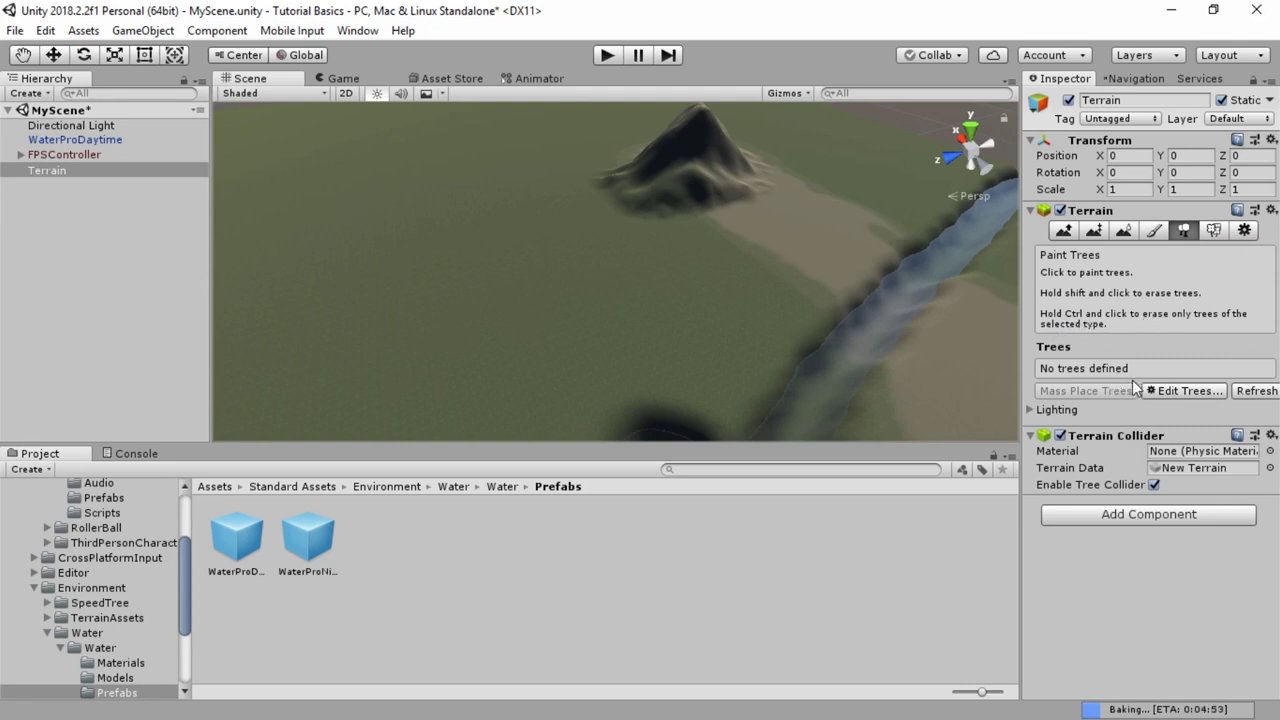
left_click(1178, 393)
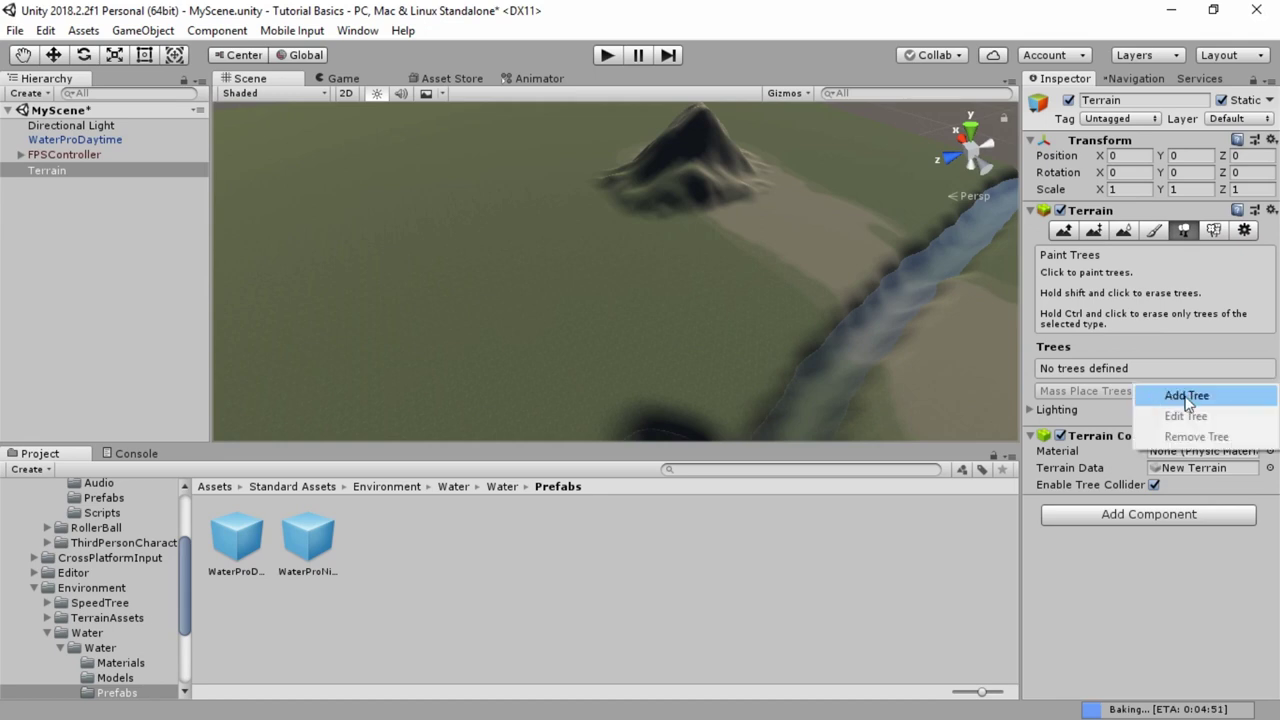
left_click(1187, 398)
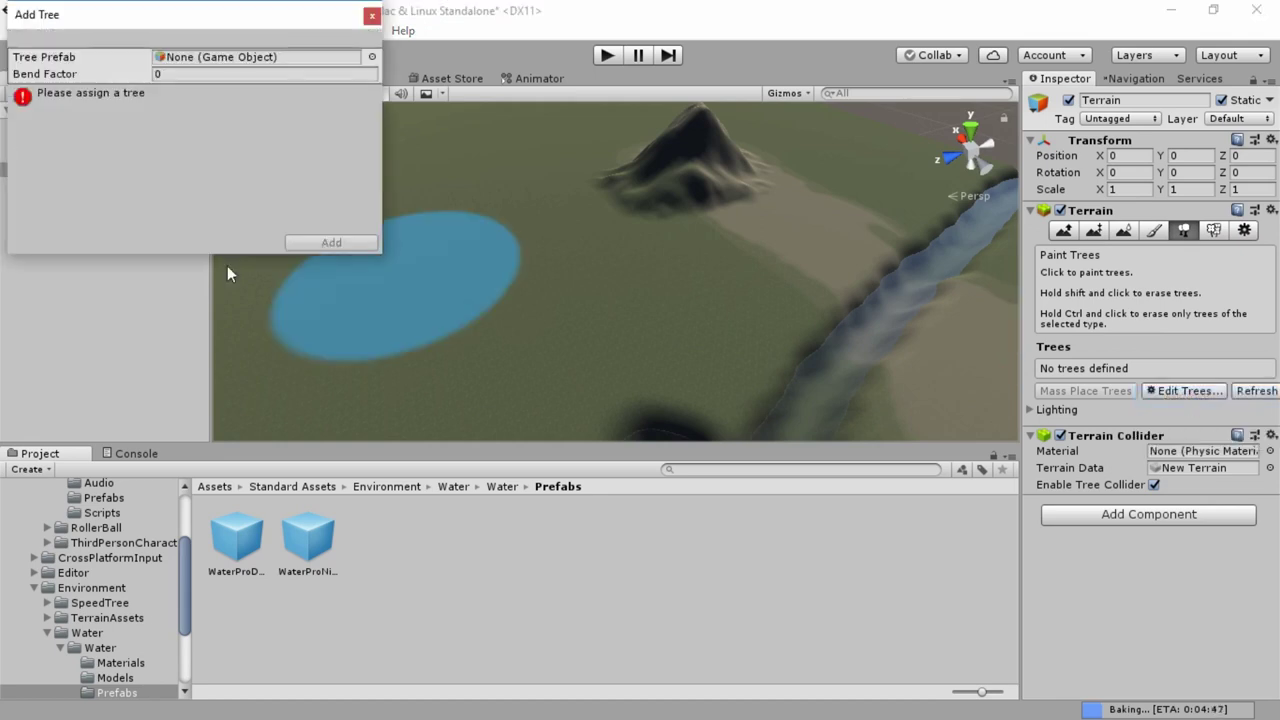
left_click(372, 57)
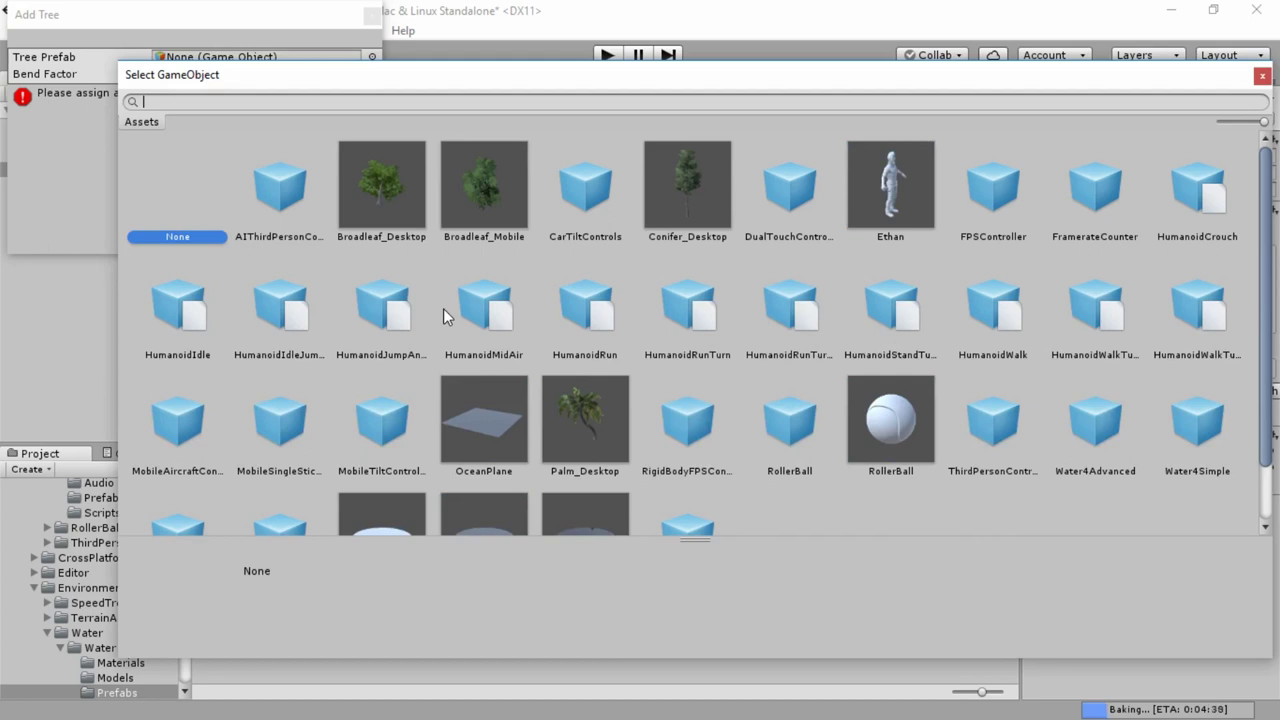
left_click(384, 205)
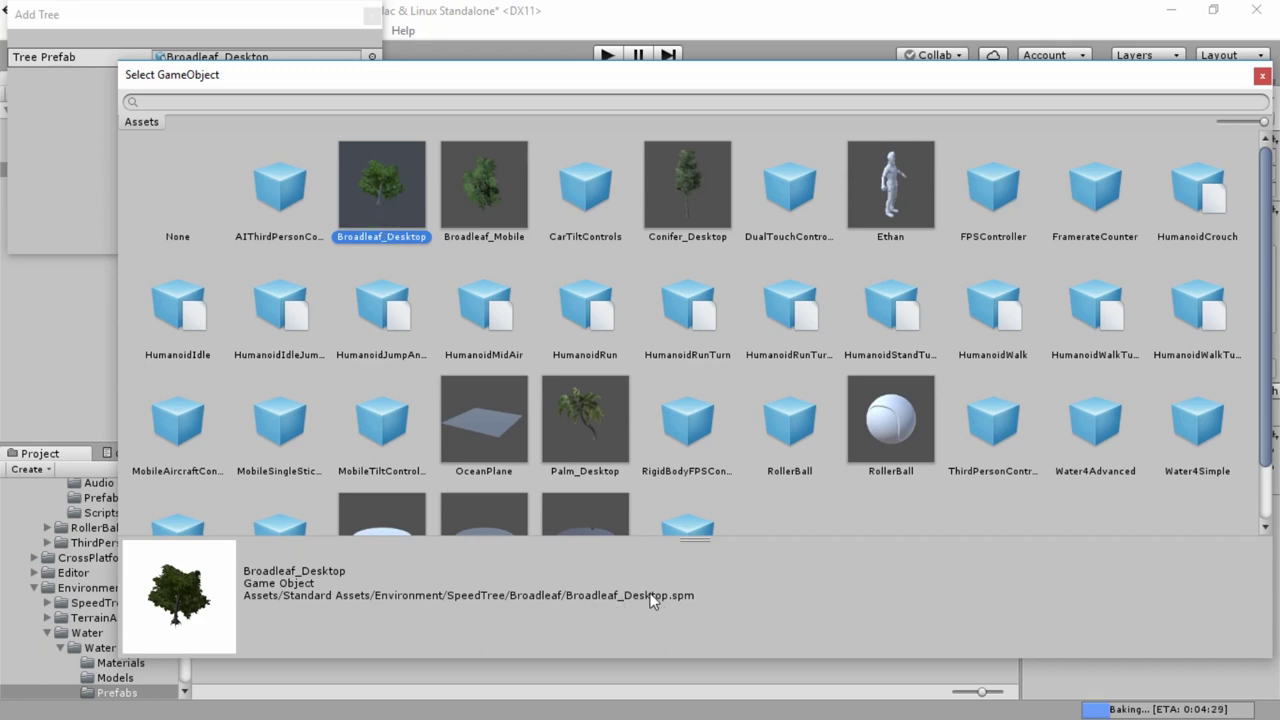
left_click(480, 205)
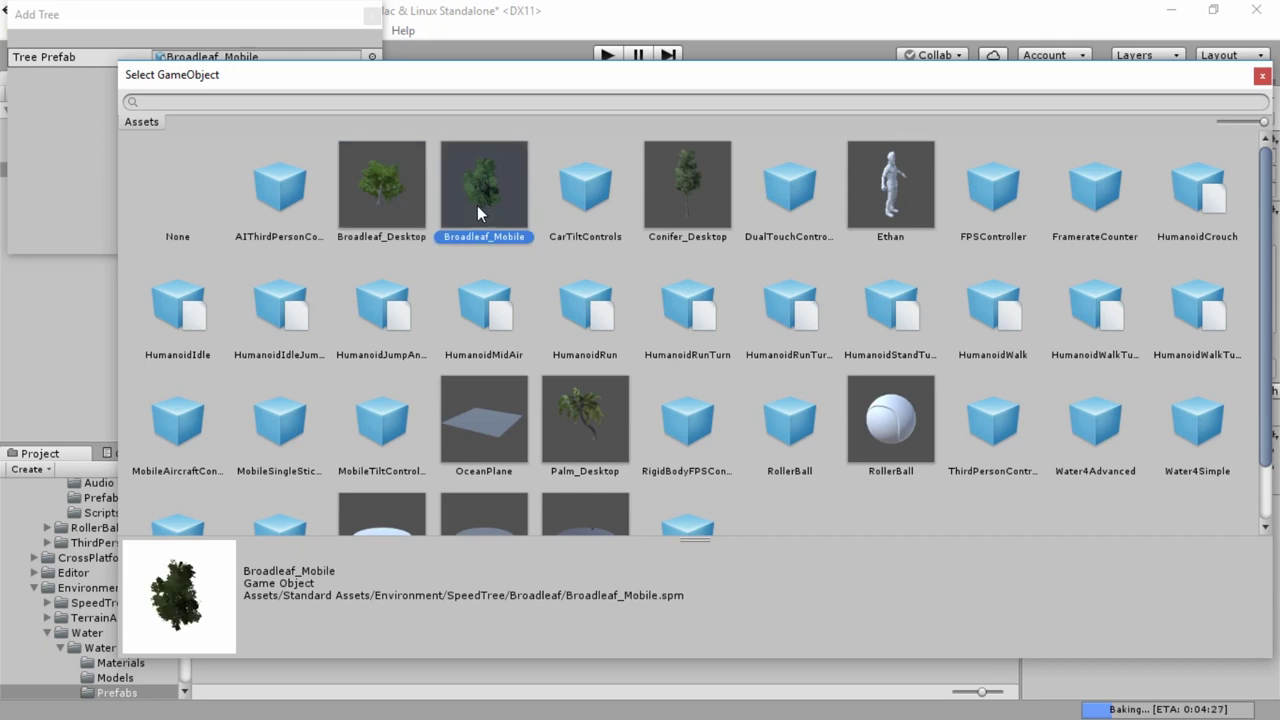
left_click(410, 197)
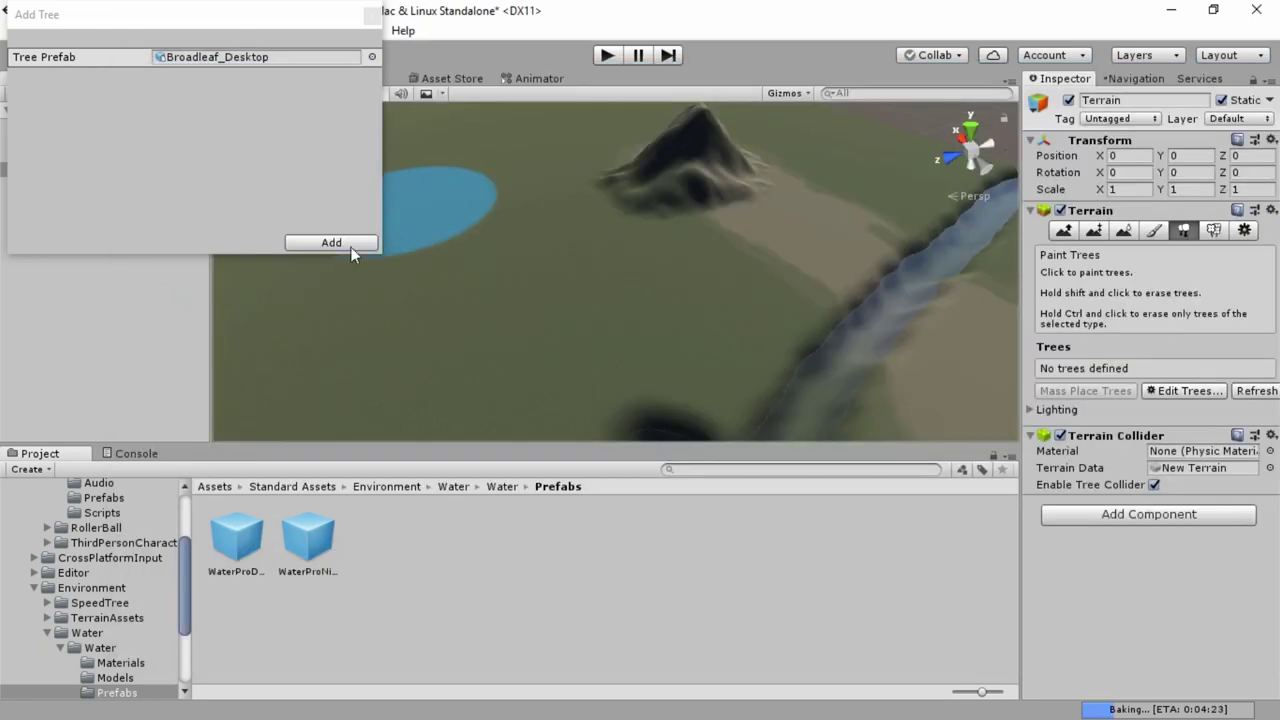
left_click(335, 245)
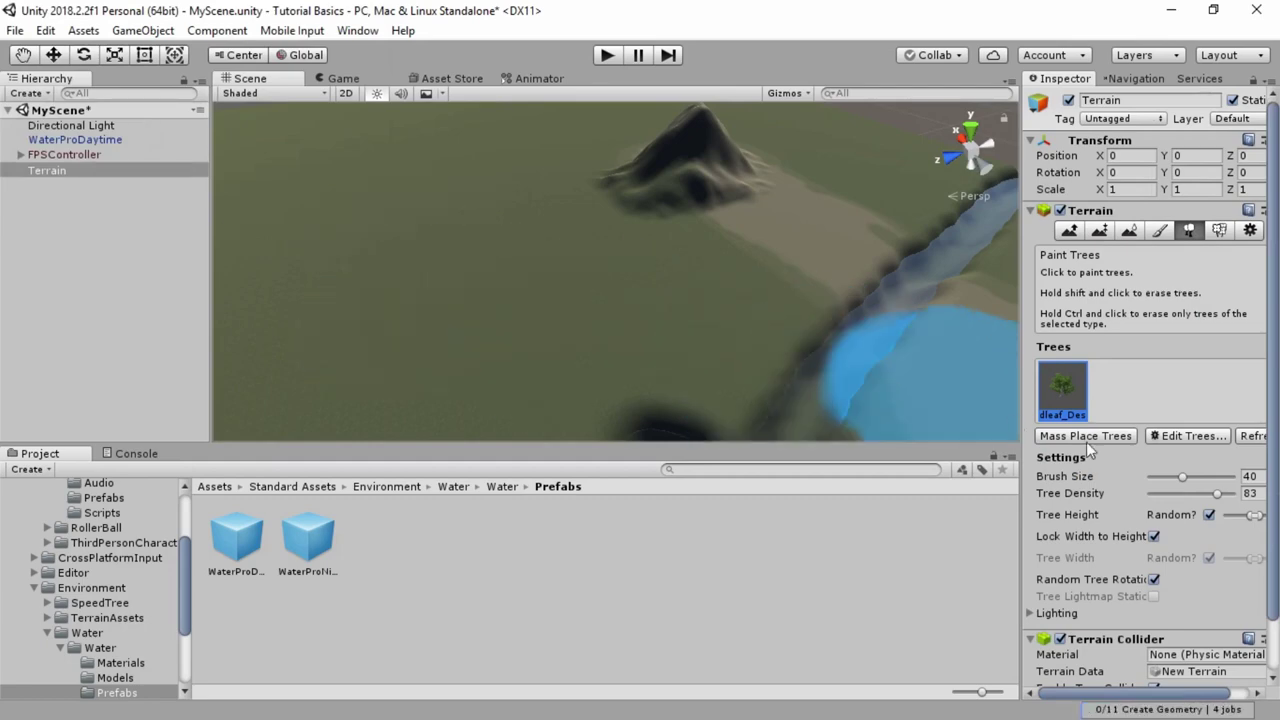
Add the Conifer_Desktop prefab as a second paintable tree type for the terrain.
left_click(1166, 437)
left_click(1170, 441)
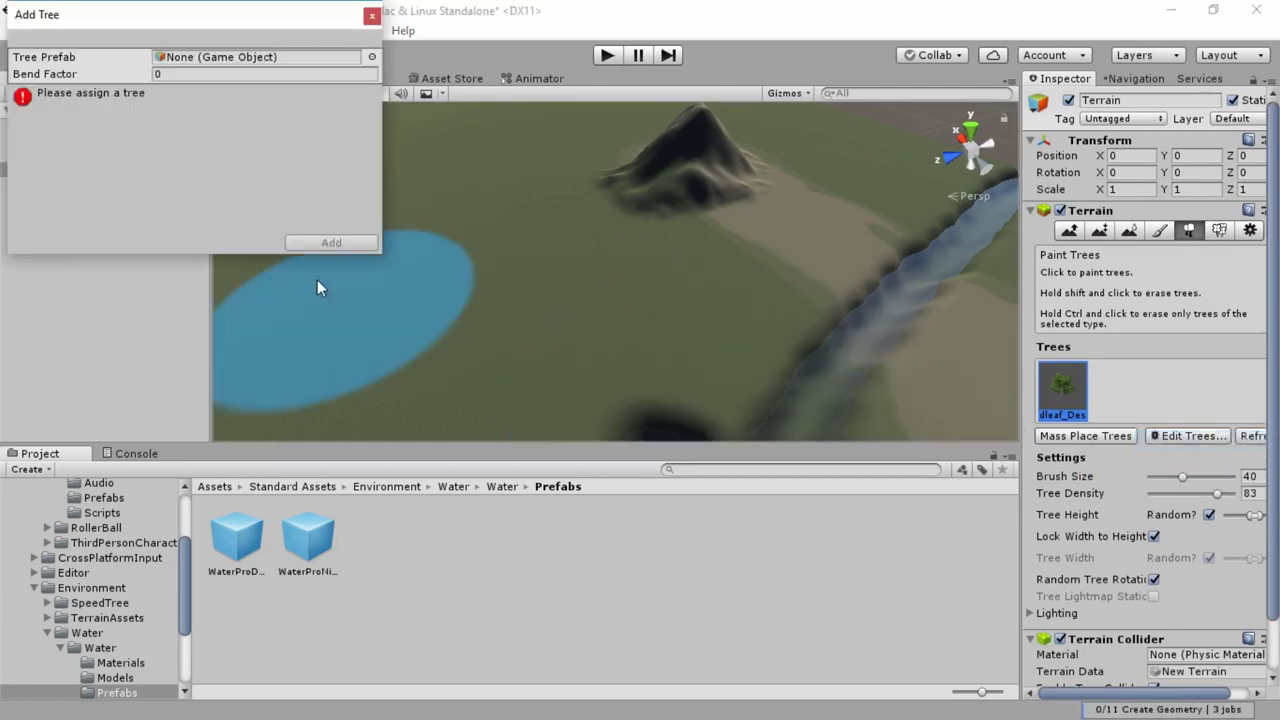
left_click(373, 57)
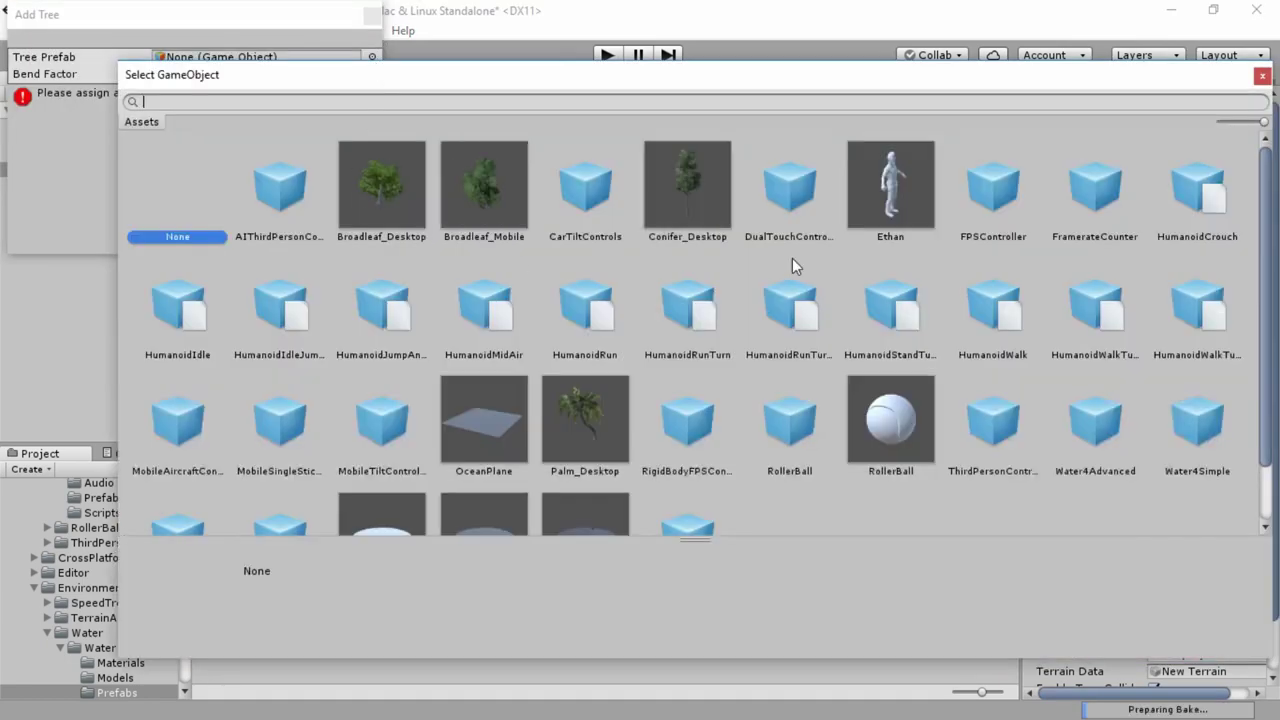
left_click(676, 207)
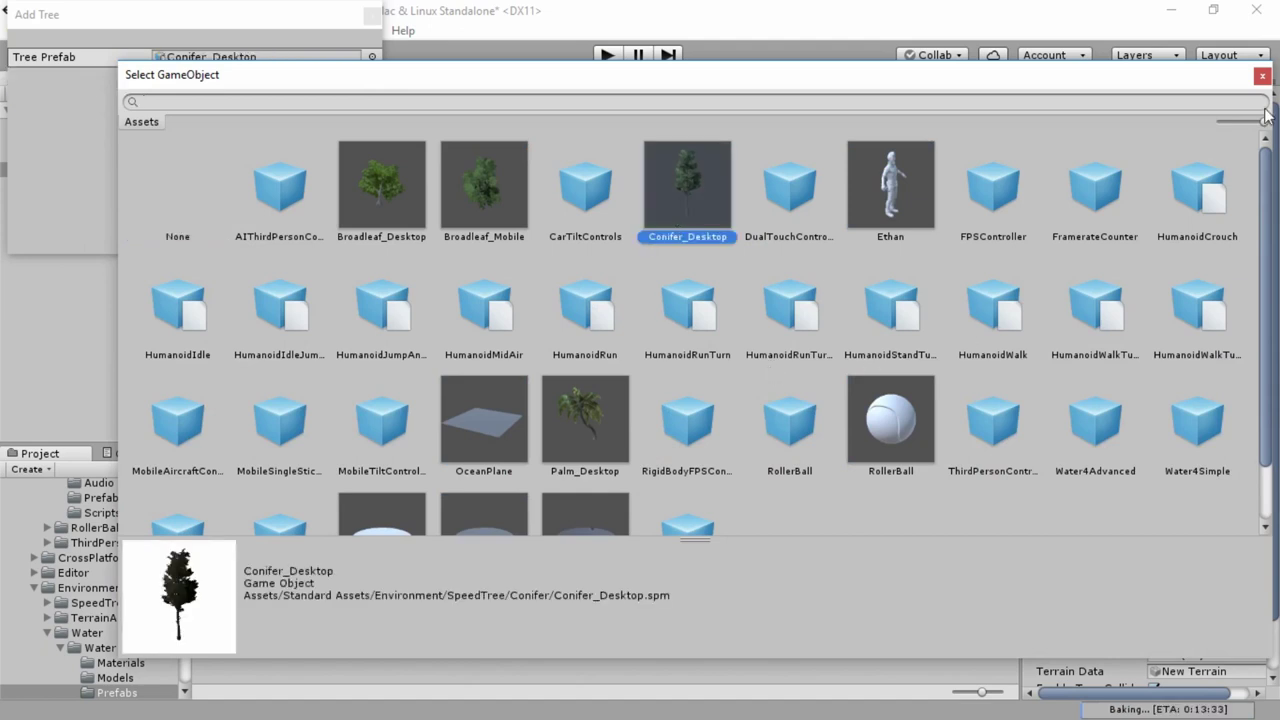
left_click(1263, 78)
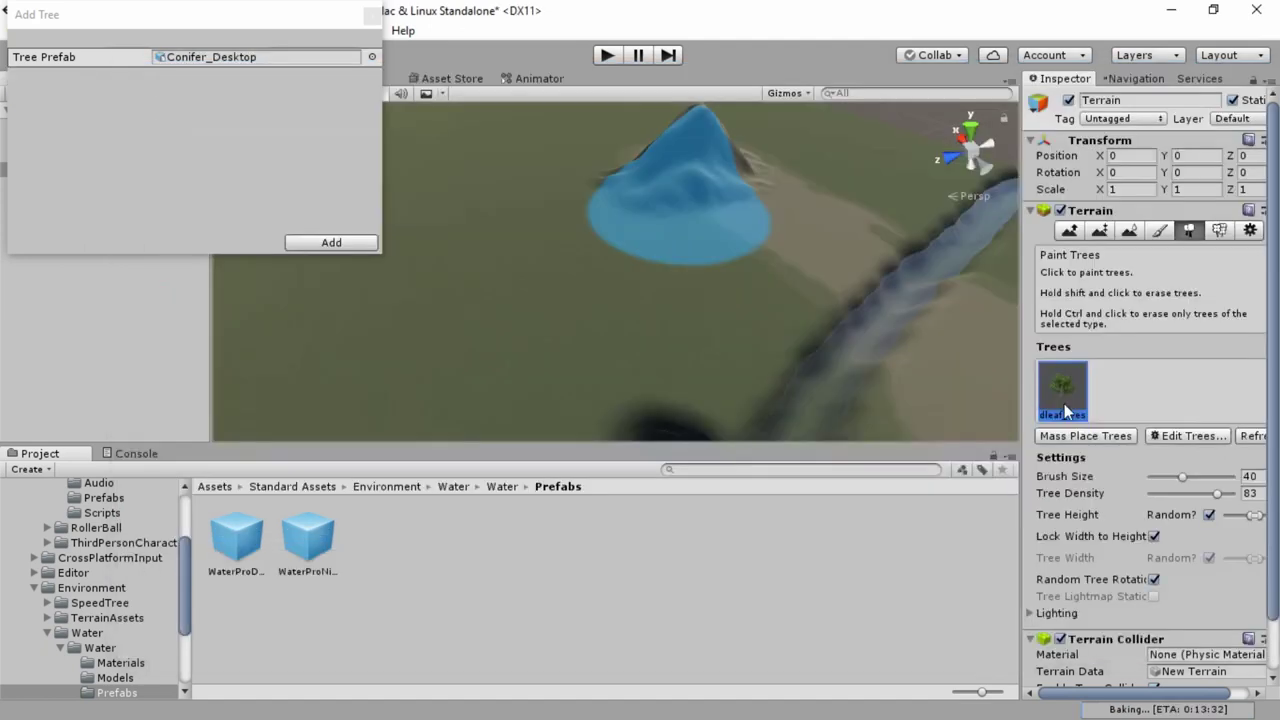
left_click(330, 243)
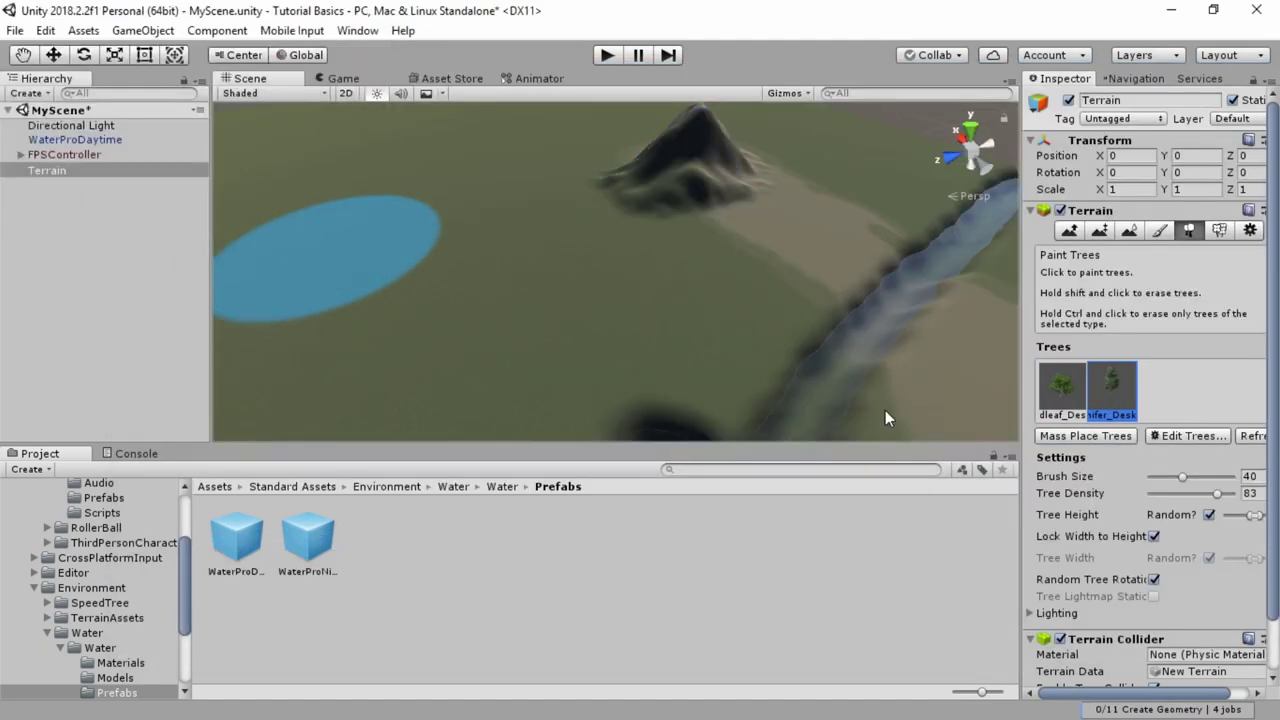
Select the broadleaf tree, set the tree density to 26 and paint on the open grass in front of the mountain.
left_click(1060, 401)
mouse_move(360, 289)
left_mouse_down("alt")
mouse_move(523, 271)
mouse_move(571, 303)
left_mouse_up("alt")
mouse_move(425, 308)
middle_mouse_down()
mouse_move(596, 284)
mouse_move(743, 311)
middle_mouse_up()
left_click_drag(1220, 500, 1165, 497)
left_click(570, 350)
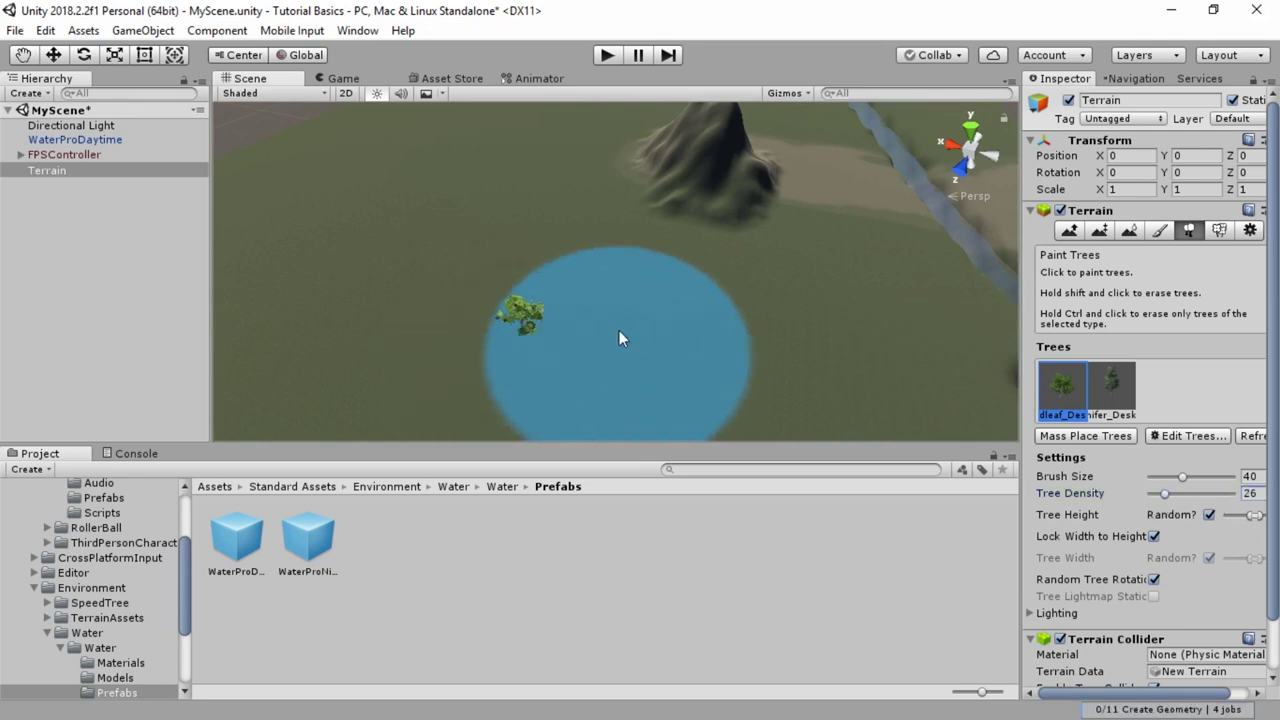
Try a patch of broadleaf trees on the grass at tree density 100, and erase it.
left_click_drag(1166, 494, 1233, 494)
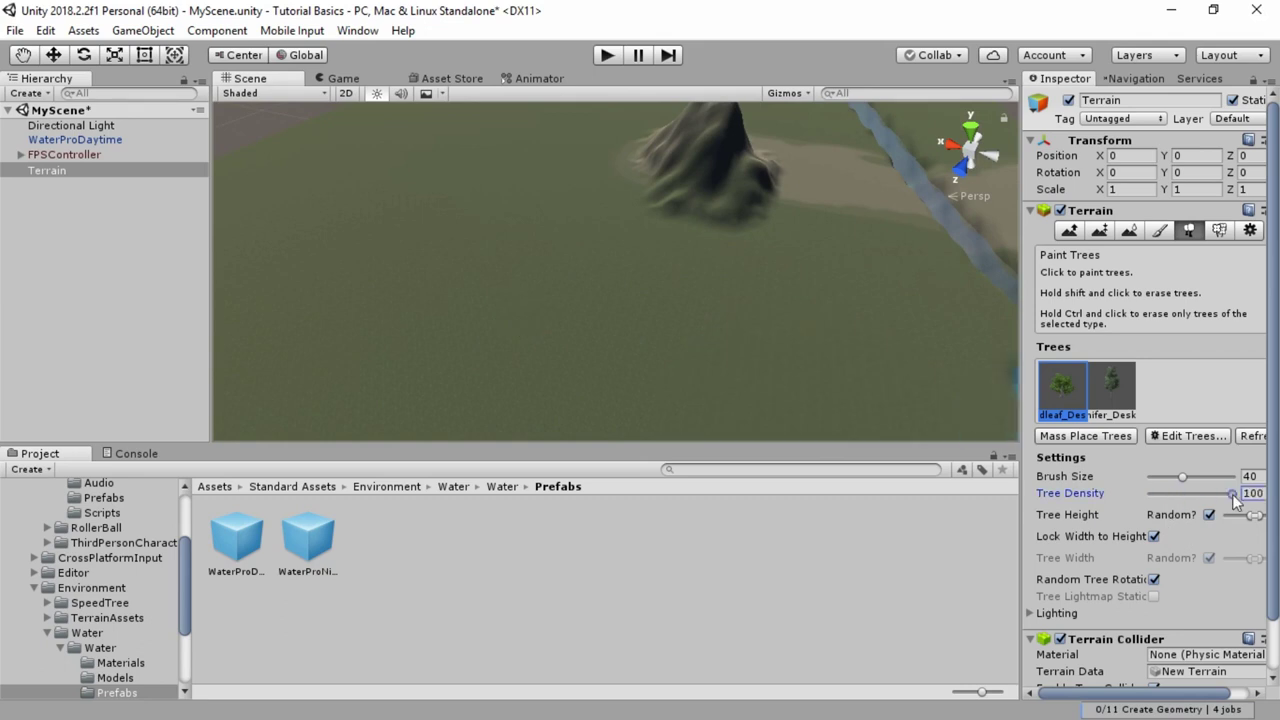
left_click(500, 330)
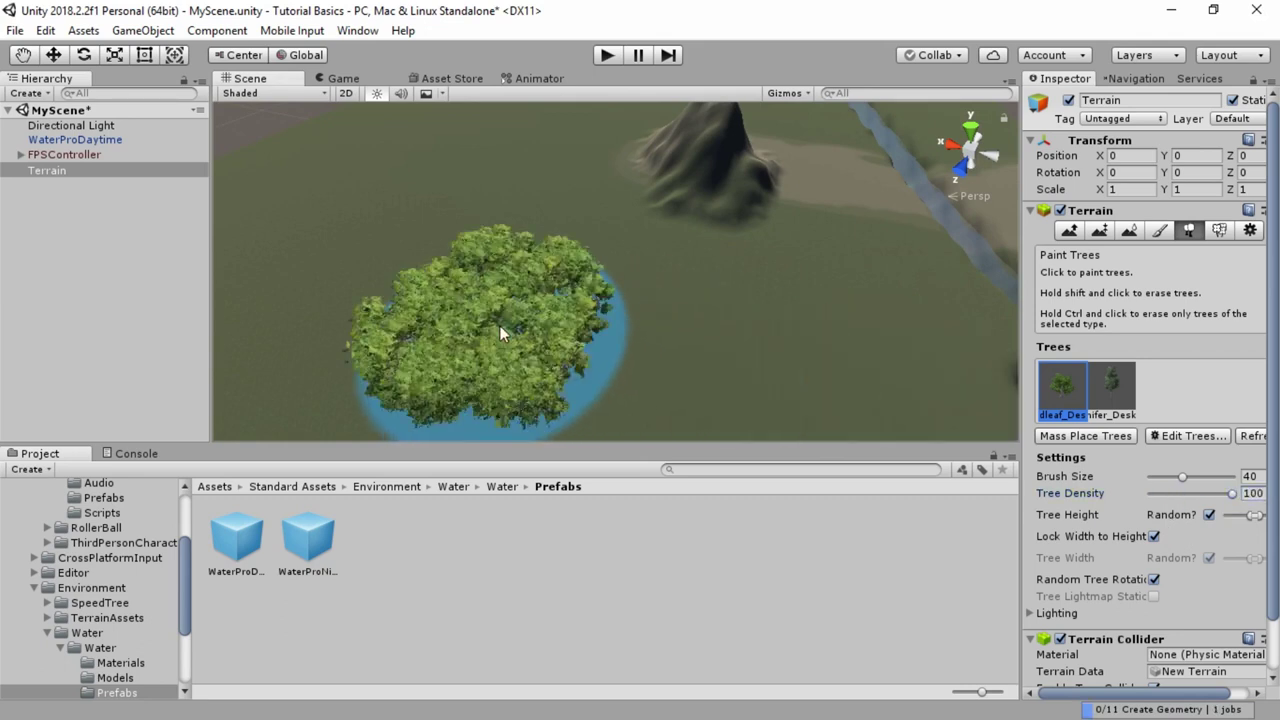
left_click(487, 369, "shift")
Try painting broadleaf trees on the grass at tree density 35, and undo the placement.
left_click_drag(1180, 497, 1180, 505)
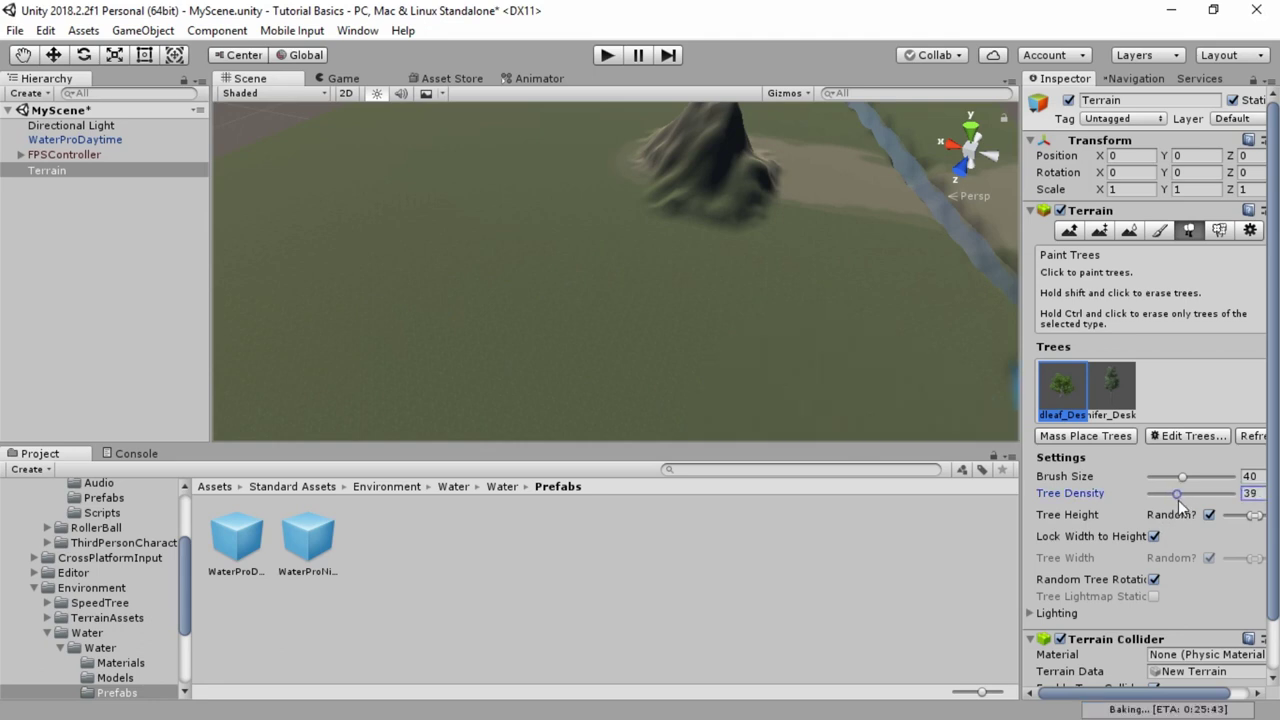
left_click(496, 354)
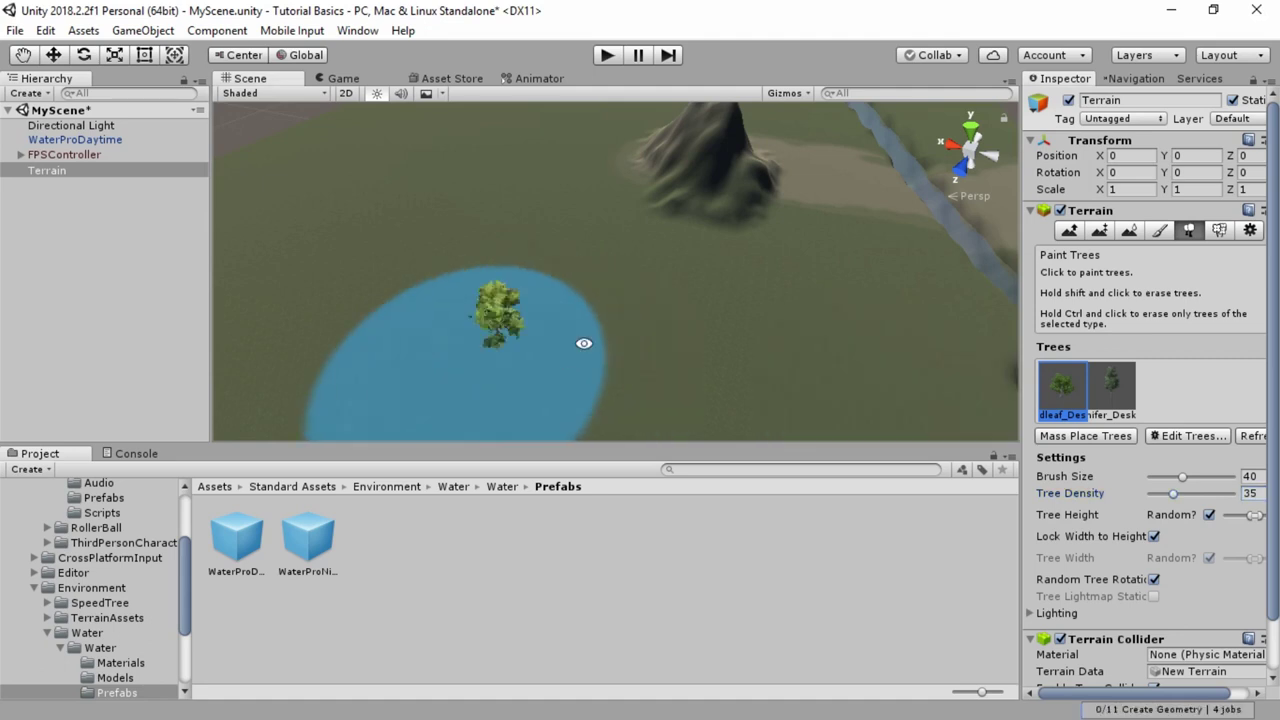
key("ctrl+z")
Set the tree density to 59 and paint broadleaf trees across the open grass beside the mountain.
left_click_drag(1174, 496, 1196, 490)
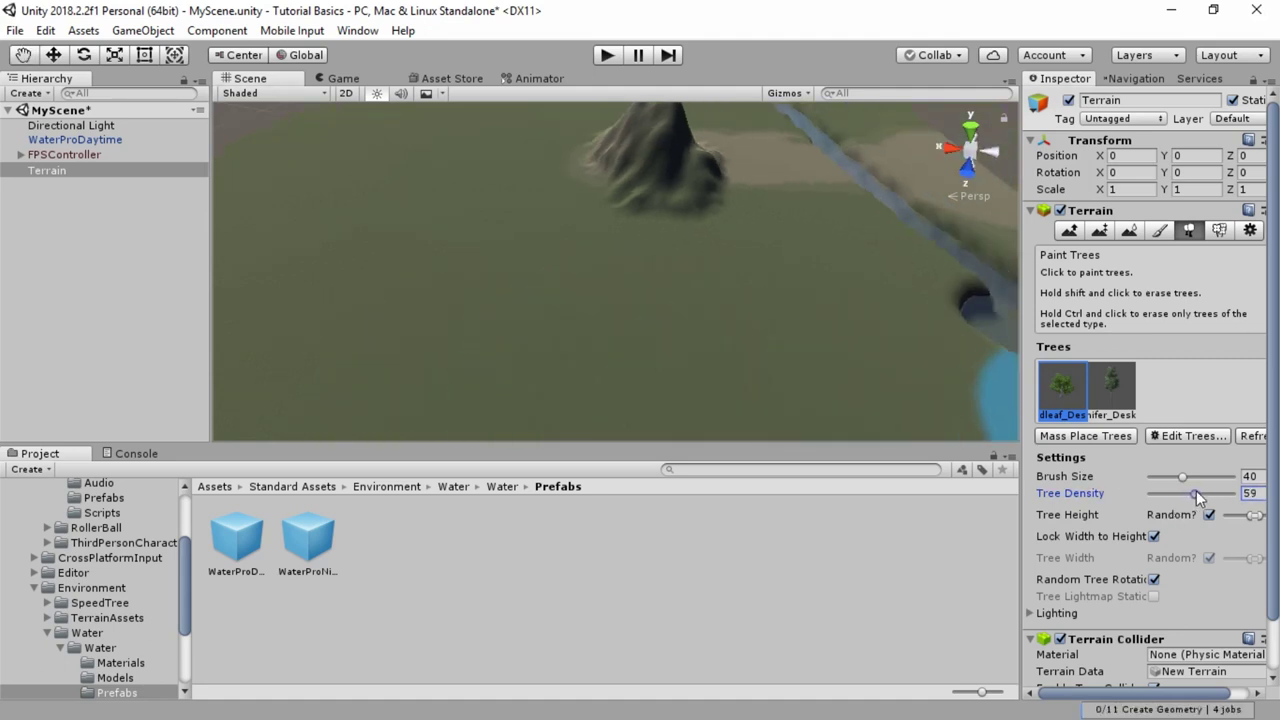
left_click(494, 330)
mouse_move(494, 330)
left_mouse_down("alt")
mouse_move(629, 337)
mouse_move(629, 287)
mouse_move(500, 320)
mouse_move(560, 340)
mouse_move(500, 363)
mouse_move(717, 282)
mouse_move(690, 330)
left_mouse_up("alt")
mouse_move(690, 330)
left_mouse_down()
mouse_move(677, 357)
mouse_move(764, 357)
mouse_move(567, 367)
mouse_move(397, 348)
mouse_move(579, 288)
mouse_move(798, 287)
mouse_move(733, 340)
mouse_move(836, 283)
left_mouse_up()
mouse_move(580, 305)
left_mouse_down("alt")
mouse_move(831, 386)
mouse_move(832, 356)
mouse_move(838, 367)
left_mouse_up("alt")
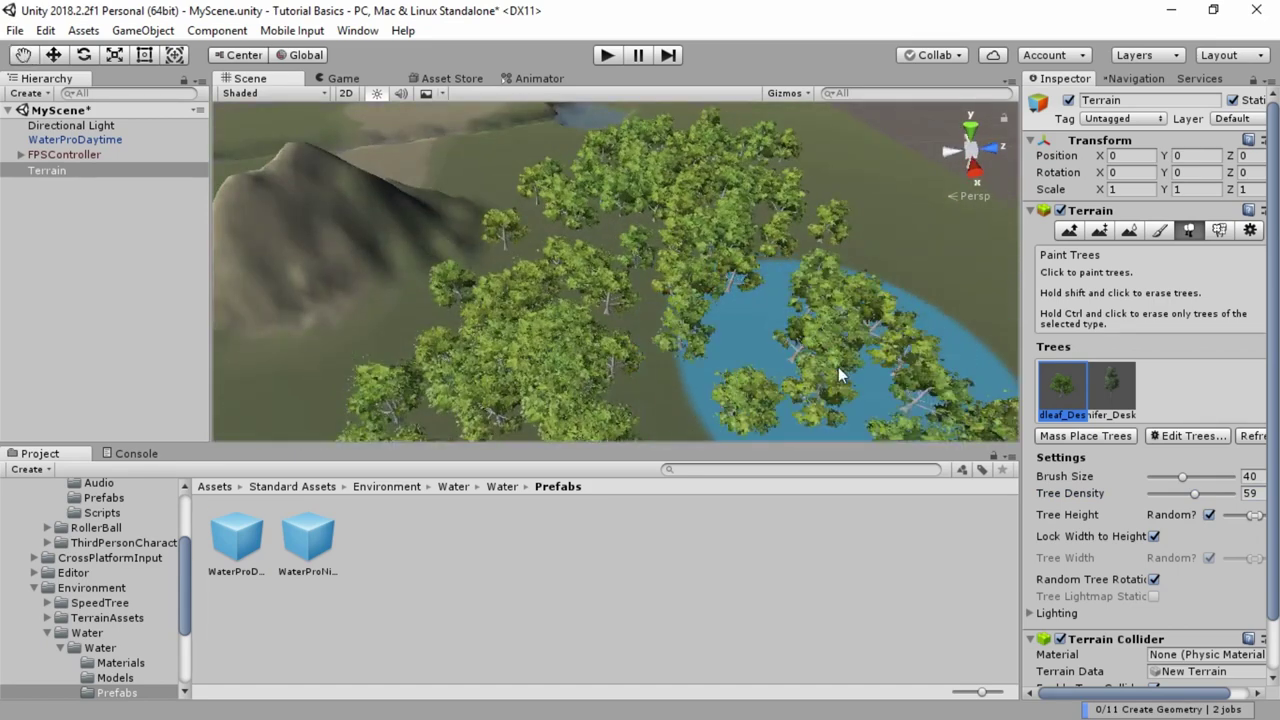
Paint conifer trees at tree density 59 among and around the broadleaf trees.
left_click(1110, 389)
left_click_drag(650, 330, 631, 300, "alt")
middle_click_drag(632, 300, 728, 234)
left_click(1052, 383)
left_click(1106, 393)
mouse_move(742, 297)
left_mouse_down("alt")
mouse_move(770, 304)
mouse_move(651, 327)
mouse_move(843, 328)
mouse_move(699, 303)
mouse_move(660, 258)
mouse_move(594, 235)
mouse_move(734, 201)
mouse_move(881, 294)
mouse_move(614, 349)
left_mouse_up("alt")
Try erasing all trees from the mixed forest, then only its conifers, undoing each erasure.
mouse_move(820, 320)
left_mouse_down("shift")
mouse_move(873, 318)
mouse_move(745, 352)
mouse_move(660, 303)
mouse_move(602, 204)
mouse_move(765, 240)
mouse_move(815, 343)
left_mouse_up("shift")
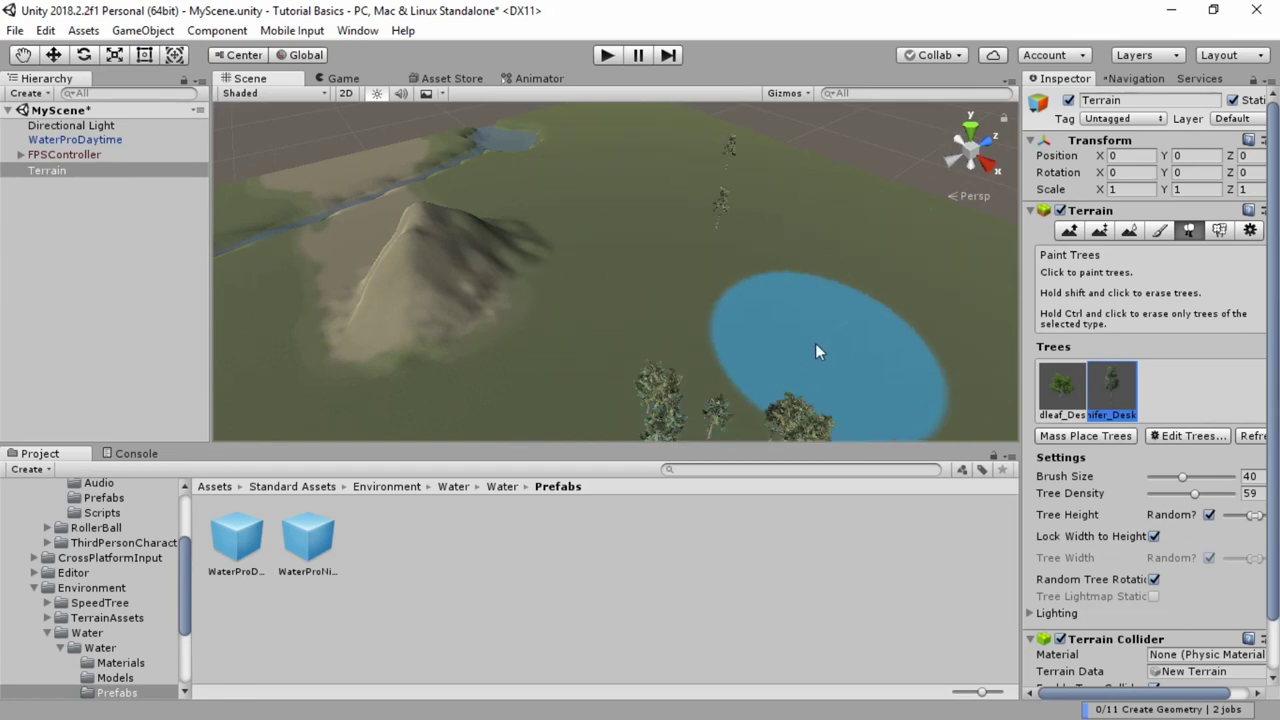
key("ctrl+z")
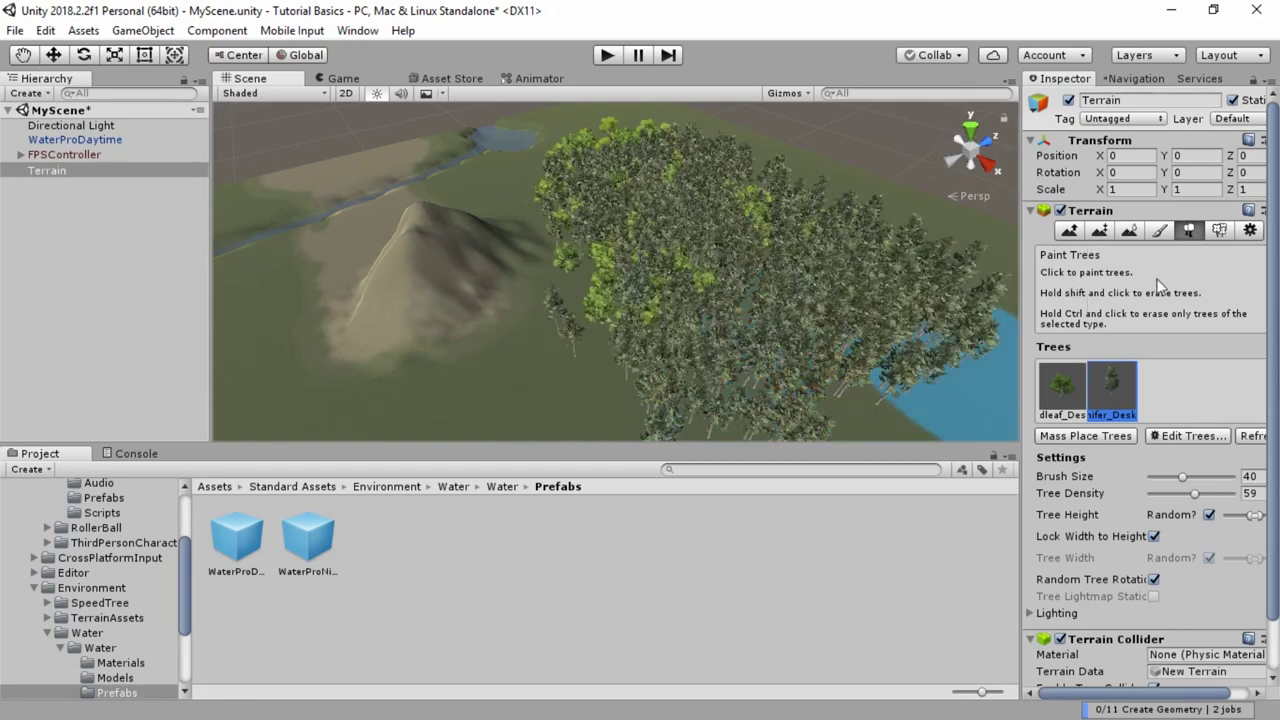
mouse_move(820, 291)
left_mouse_down("shift")
mouse_move(782, 308)
mouse_move(654, 242)
mouse_move(651, 192)
mouse_move(870, 350)
left_mouse_up("shift")
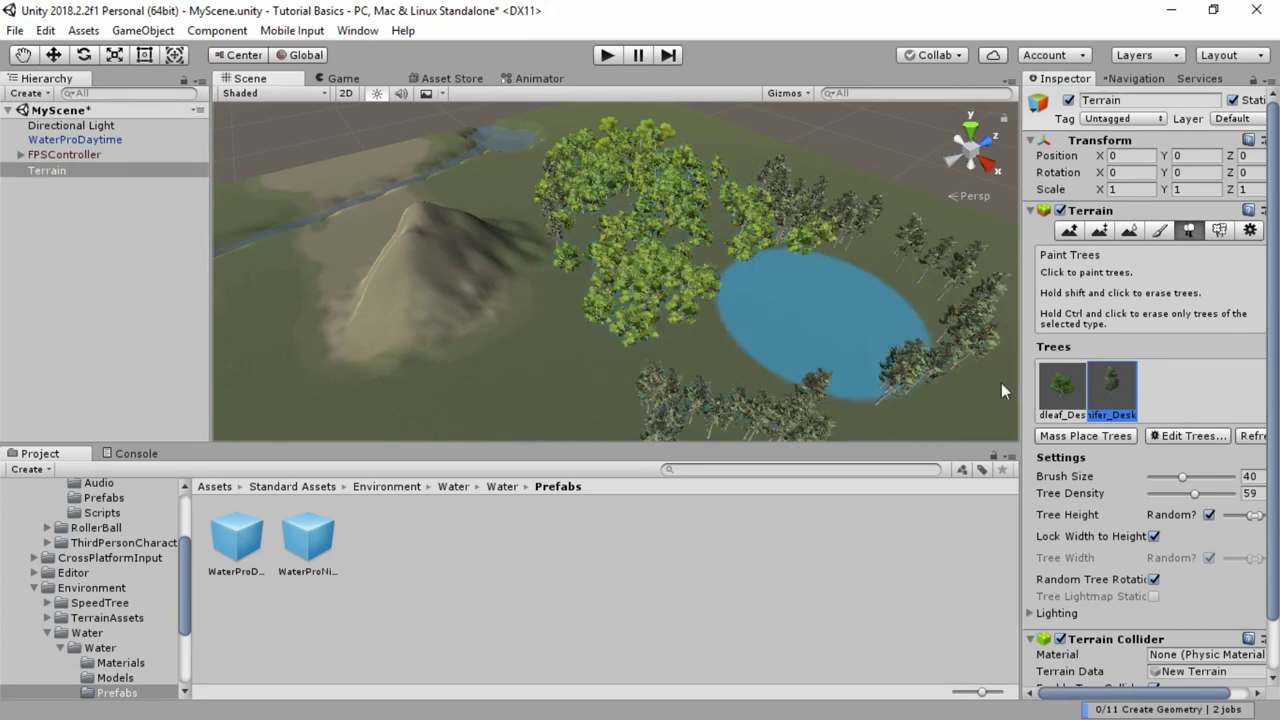
mouse_move(870, 219)
left_mouse_down("shift")
mouse_move(677, 383)
mouse_move(770, 181)
left_mouse_up("shift")
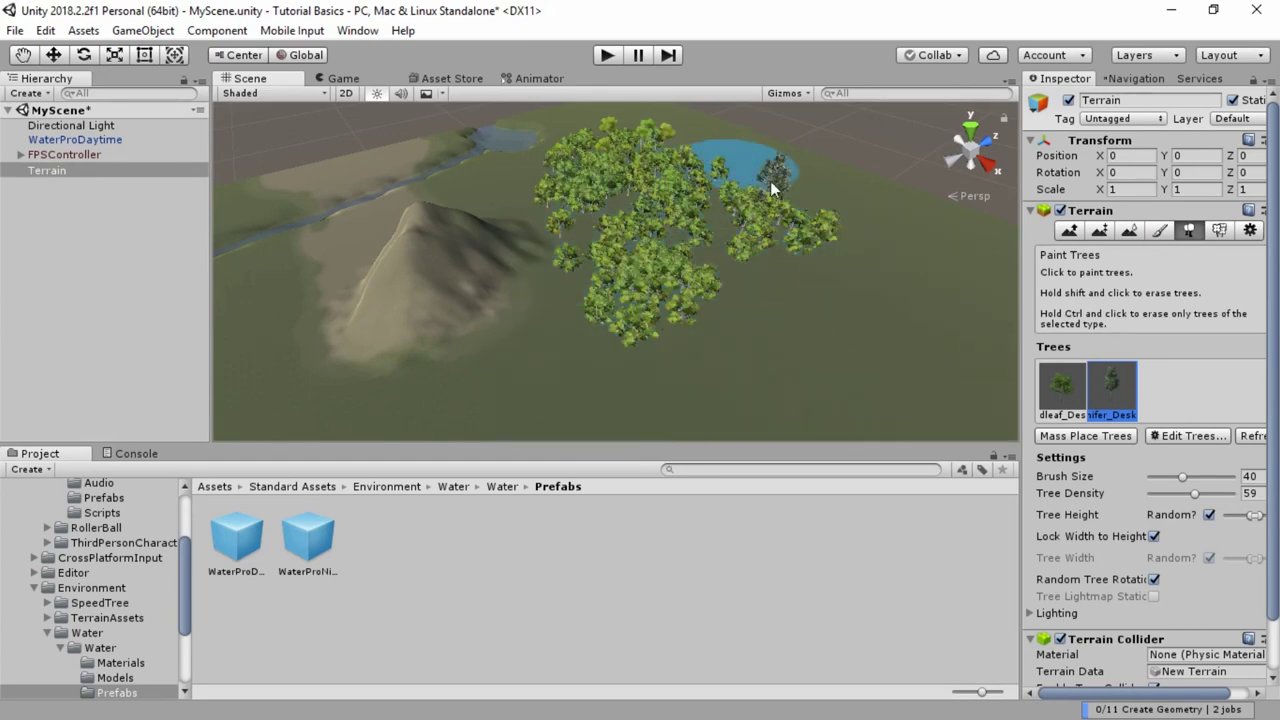
key("ctrl+z")
key("ctrl+z")
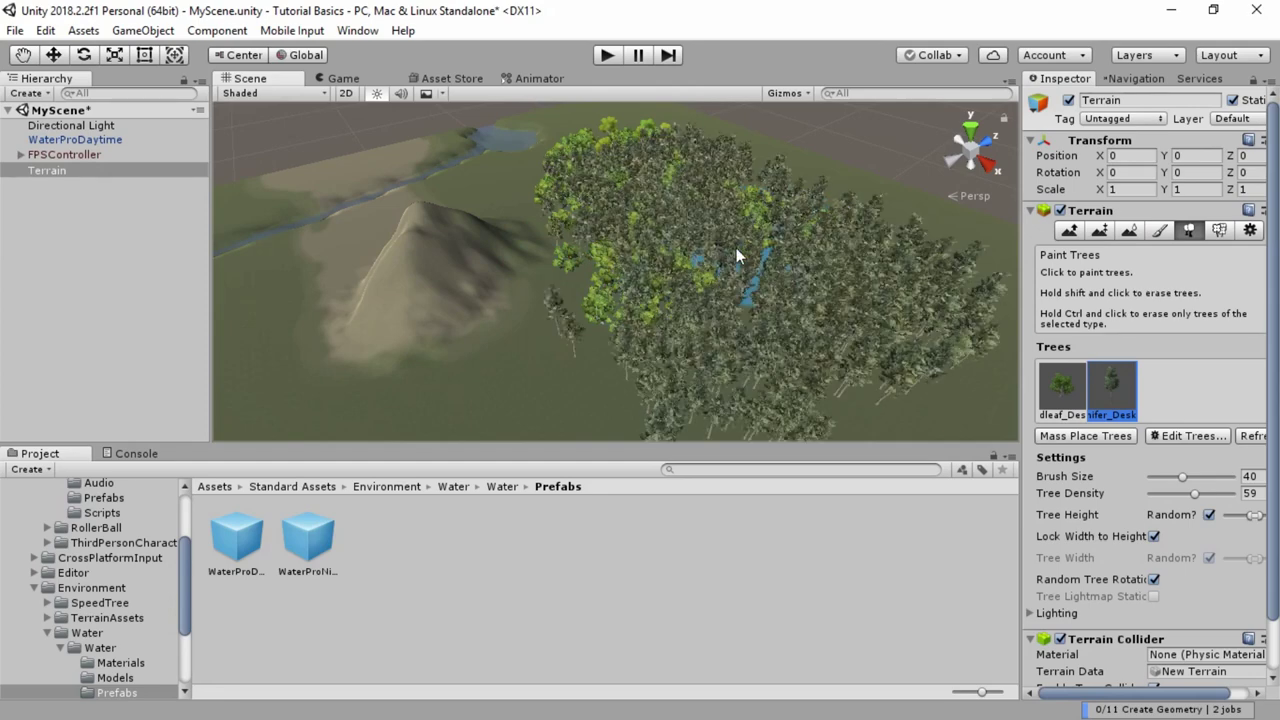
Try erasing conifers at the forest's edge nearest the mountain, and undo back to bare grass.
scroll(738, 315, "down", 2)
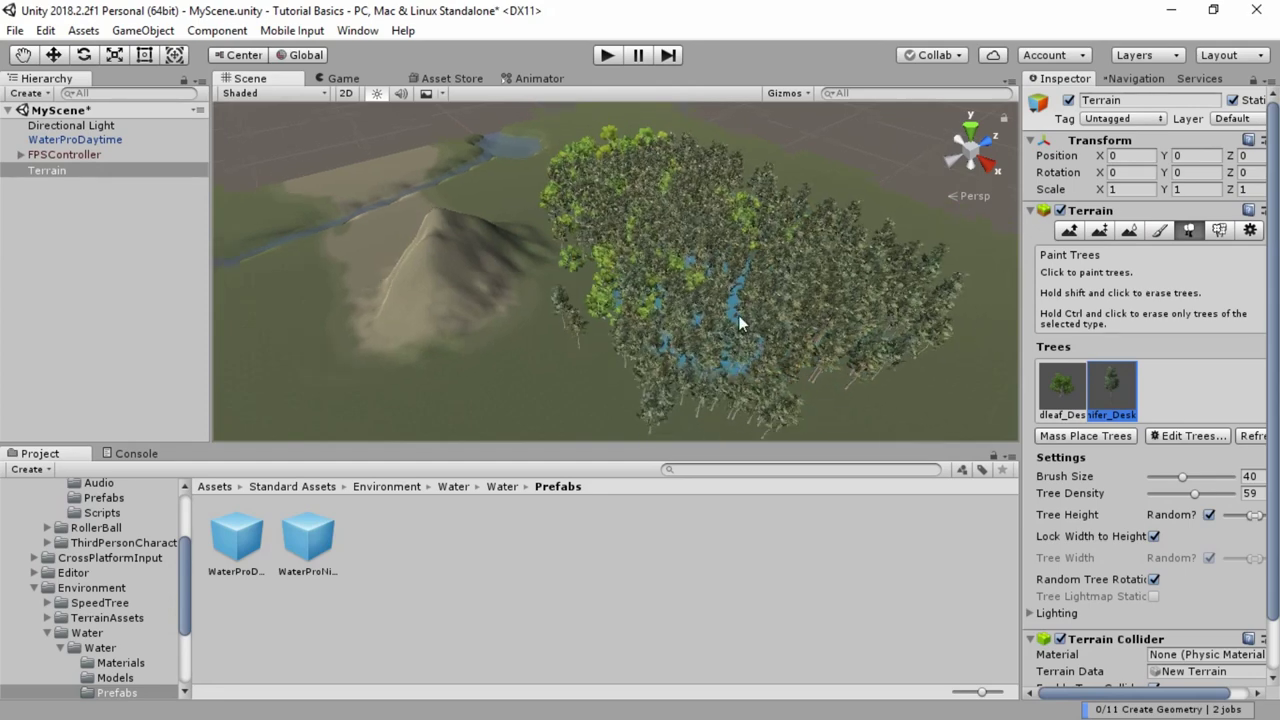
left_click(656, 313, "shift")
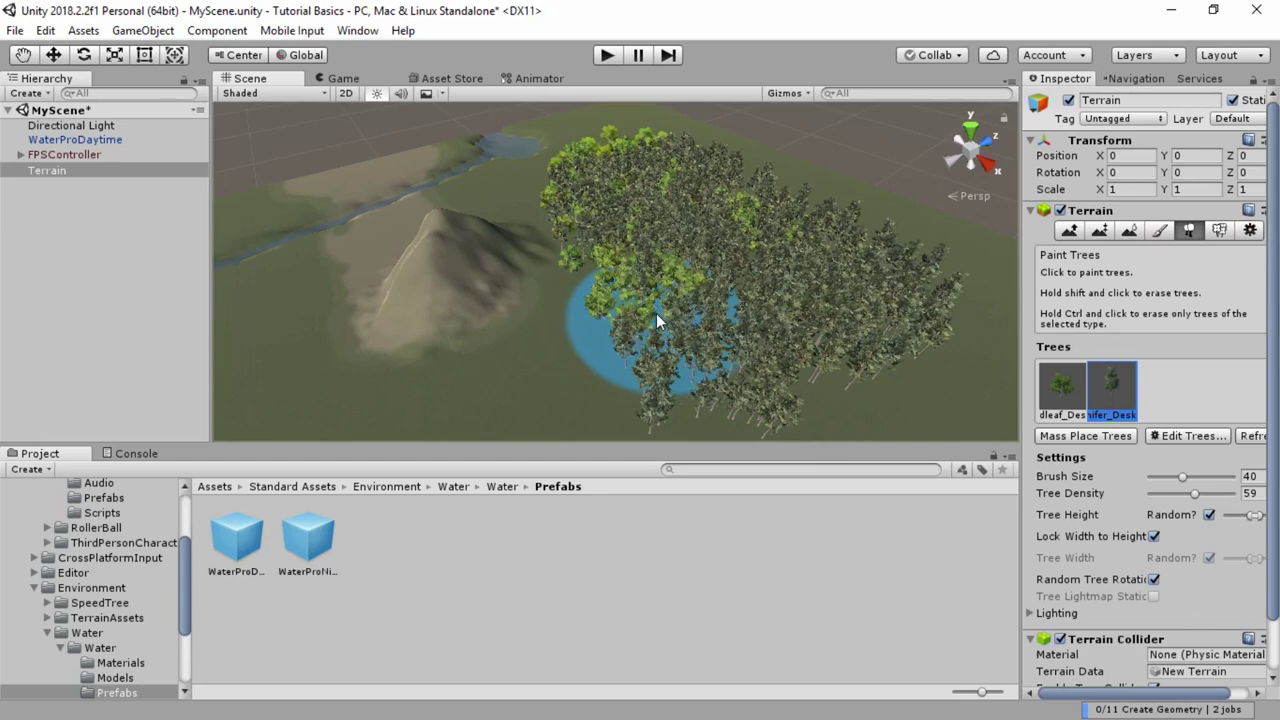
key("ctrl+z")
key("ctrl+z")
key("ctrl+z")
key("ctrl+z")
key("ctrl+z")
key("ctrl+z")
key("ctrl+z")
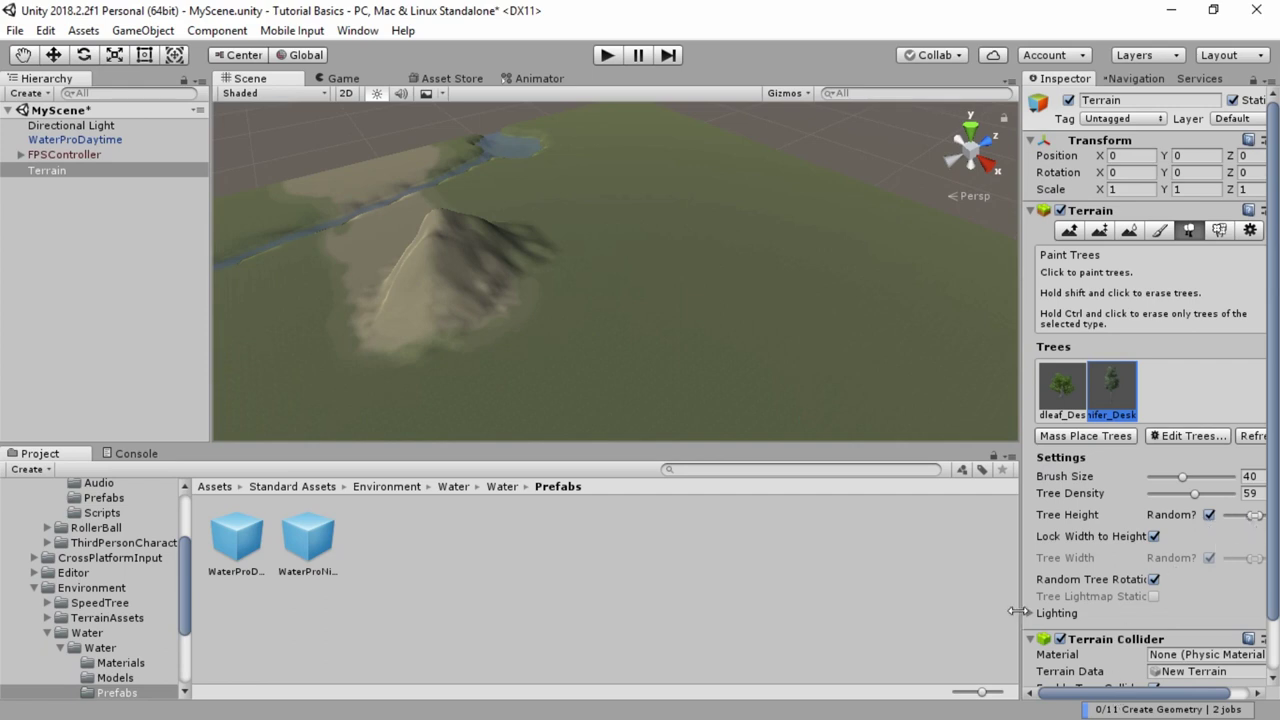
Widen the random tree height range, try patches of conifer and broadleaf trees with it, and undo them.
left_click_drag(1019, 611, 953, 611)
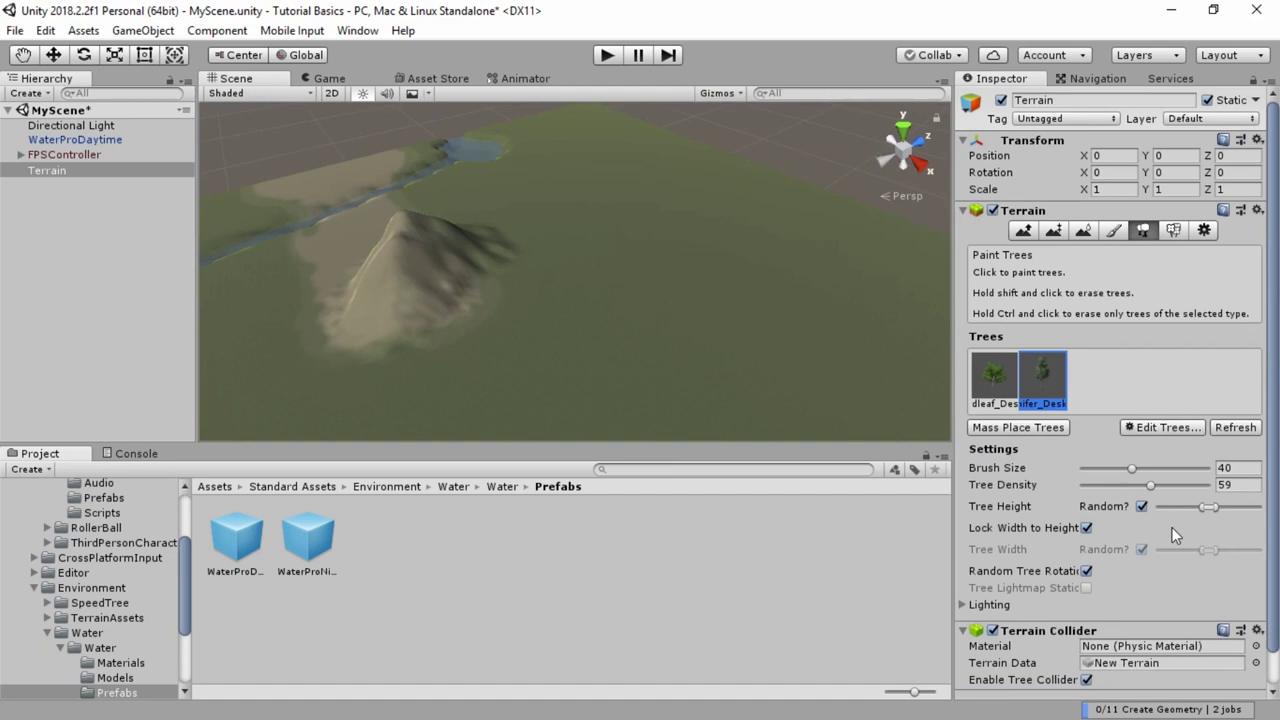
left_click_drag(1216, 509, 1250, 509)
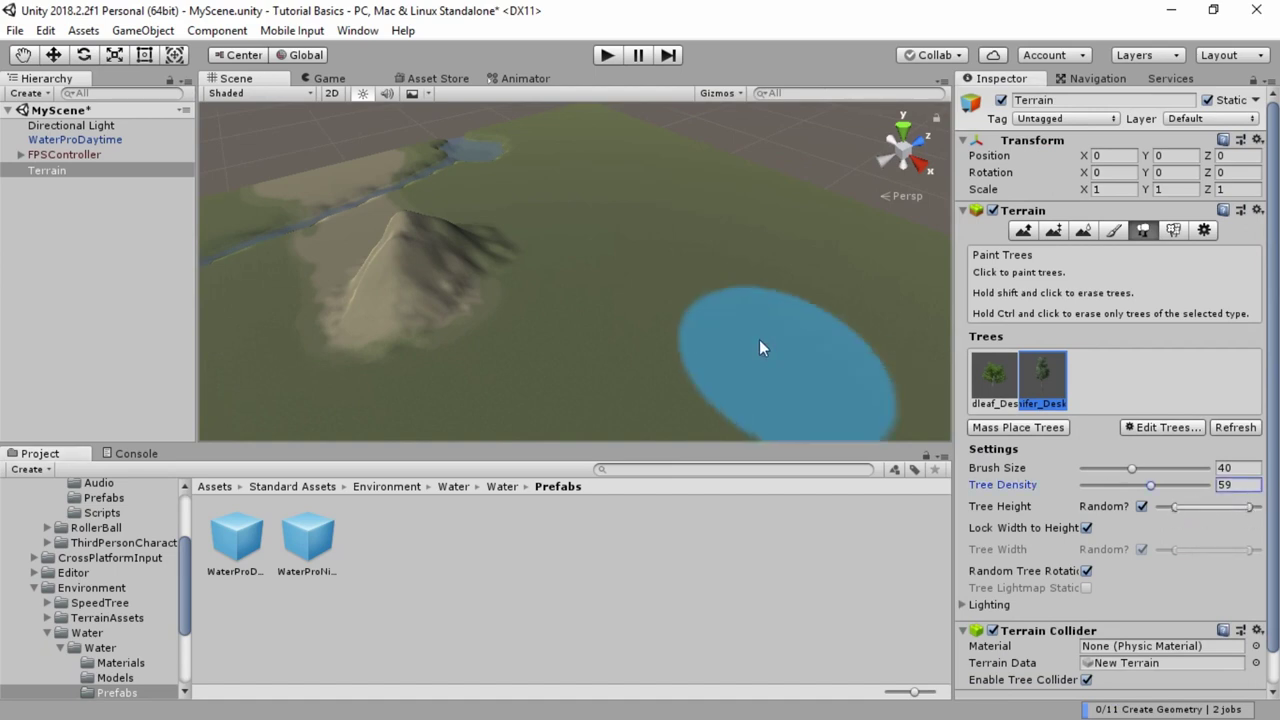
left_click(677, 302)
key("ctrl+z")
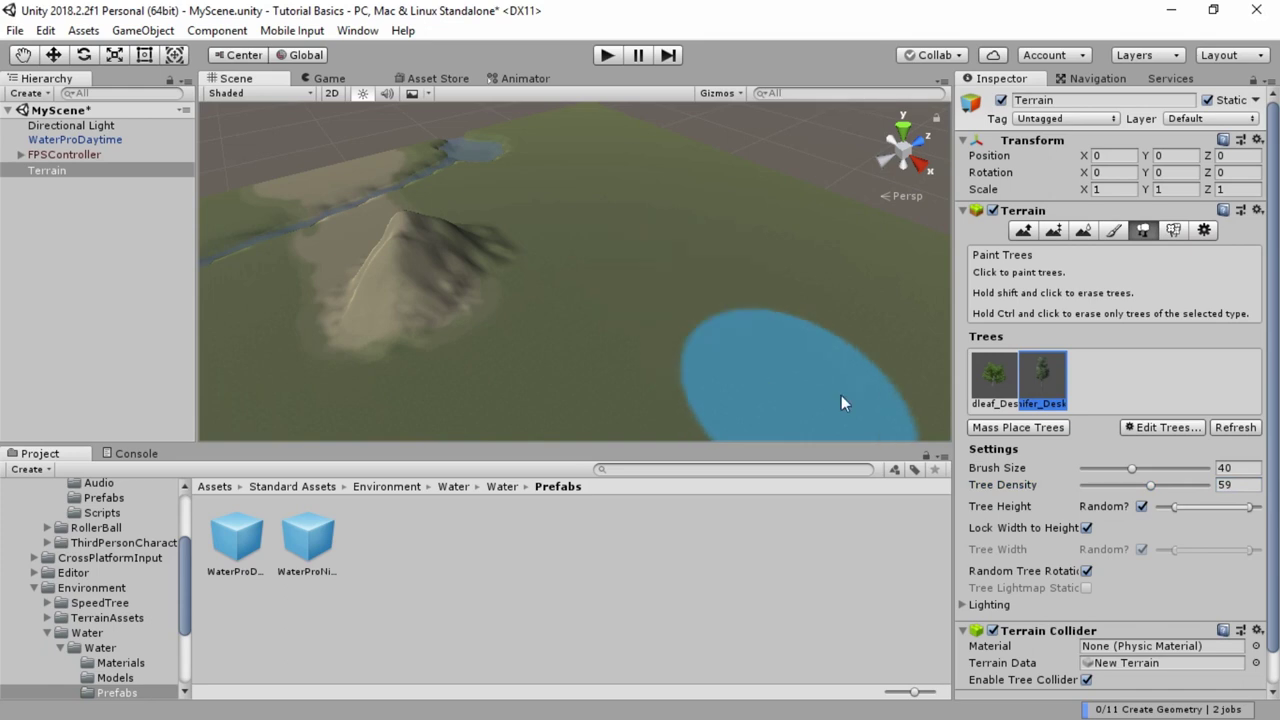
left_click(994, 380)
left_click_drag(652, 282, 737, 381)
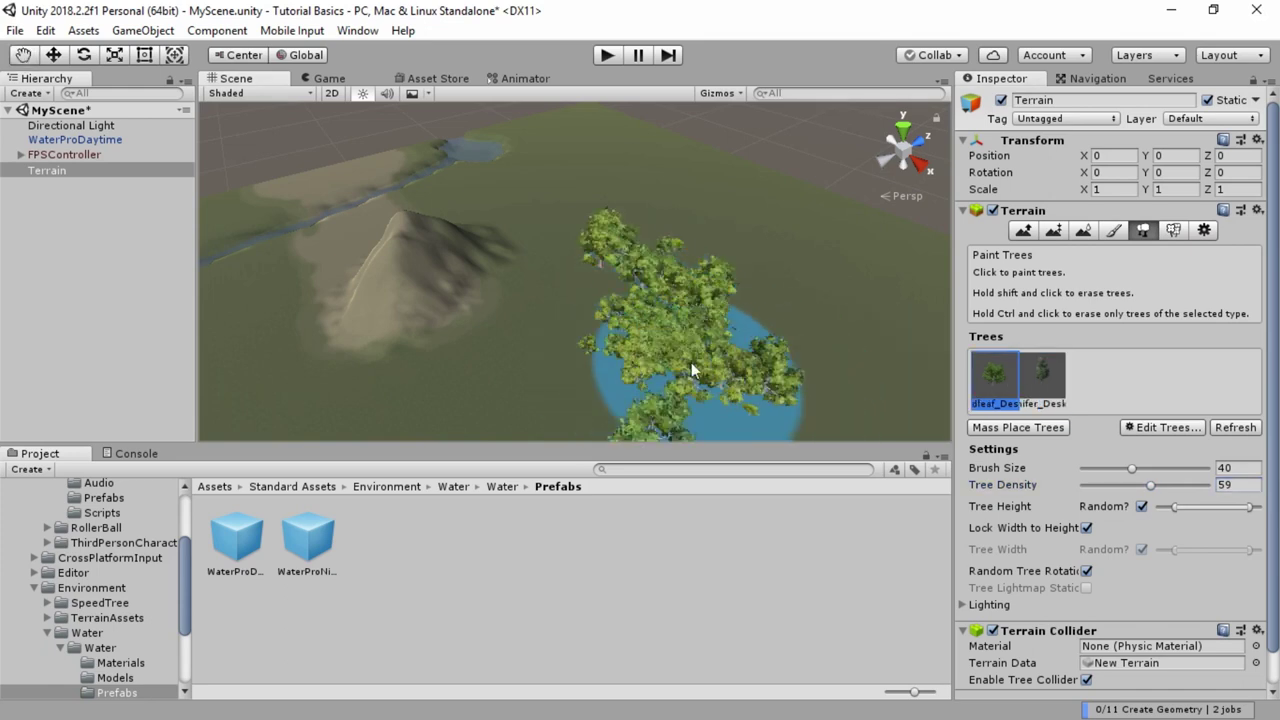
key("ctrl+z")
key("ctrl+z")
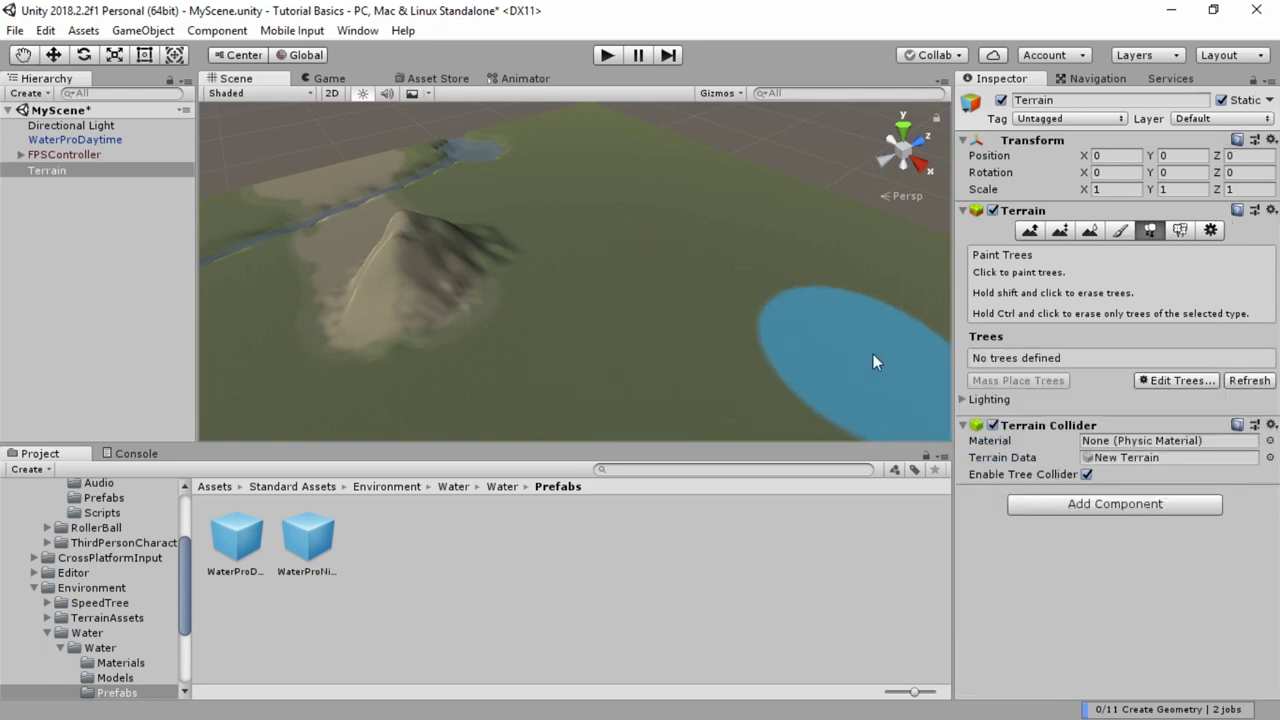
Add the Broadleaf_Desktop prefab as a paintable tree type for the terrain.
left_click(1176, 380)
left_click(1108, 386)
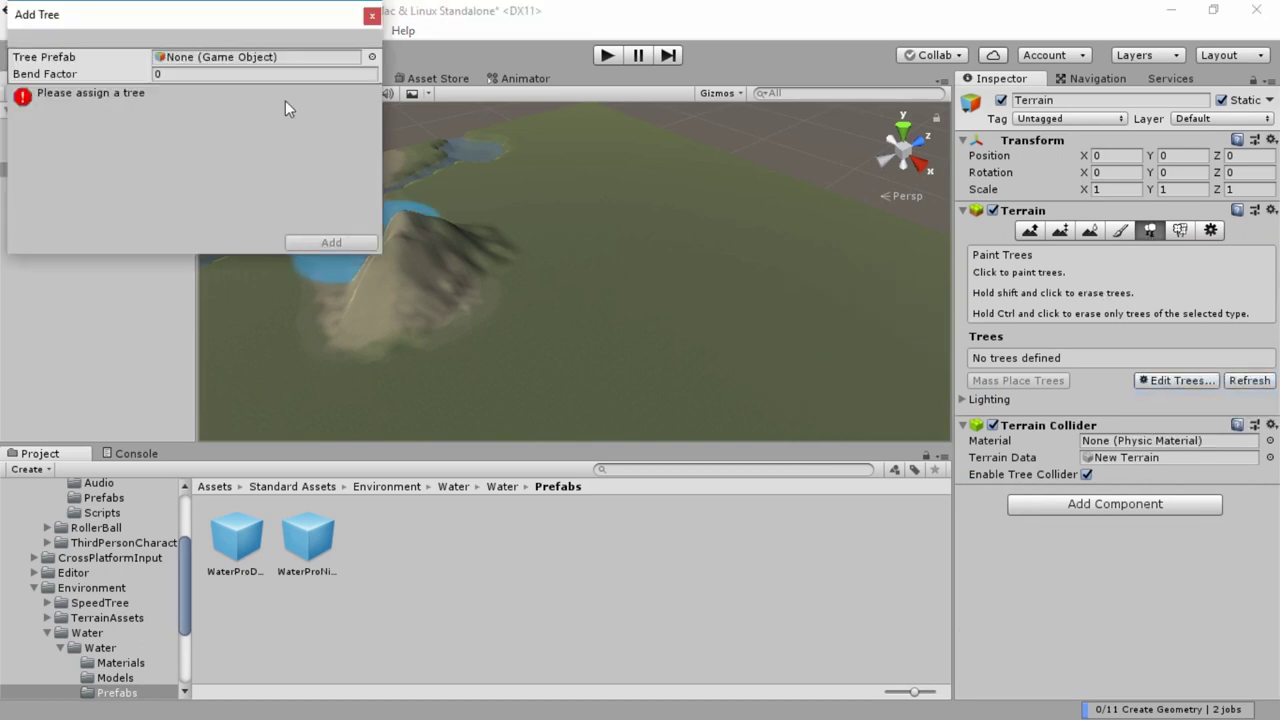
left_click(371, 57)
left_click(384, 230)
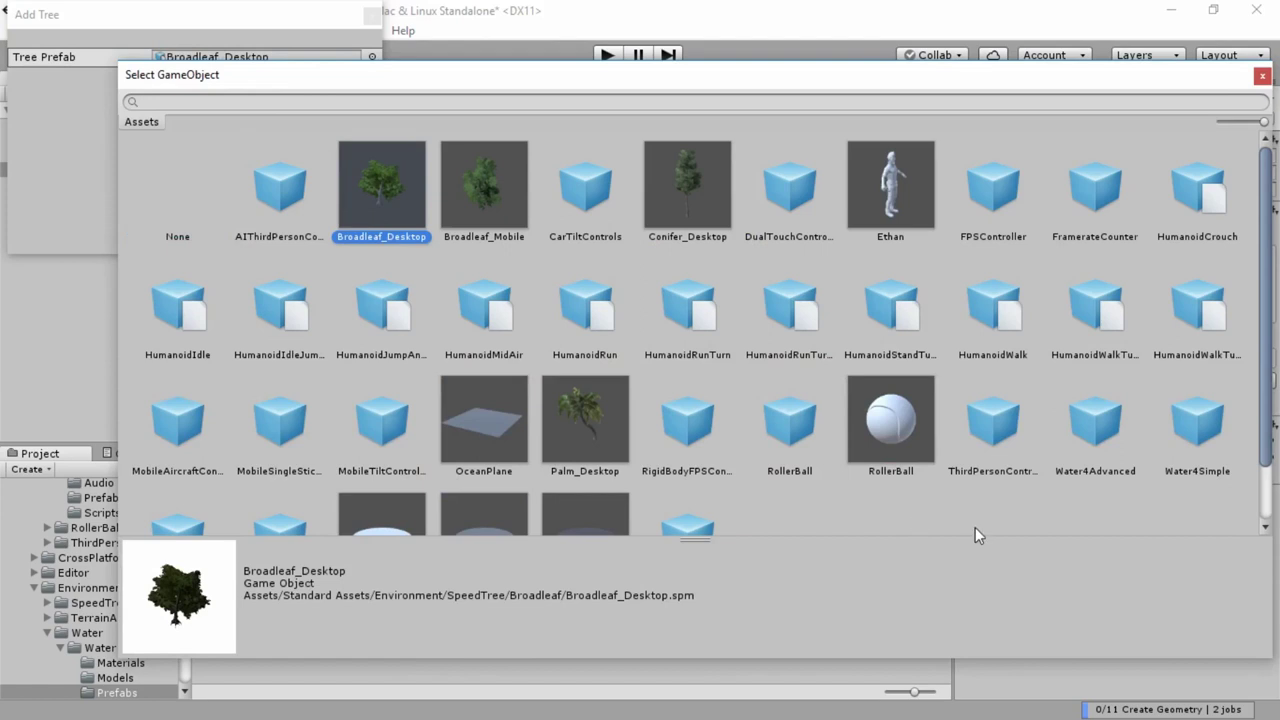
left_click(1262, 76)
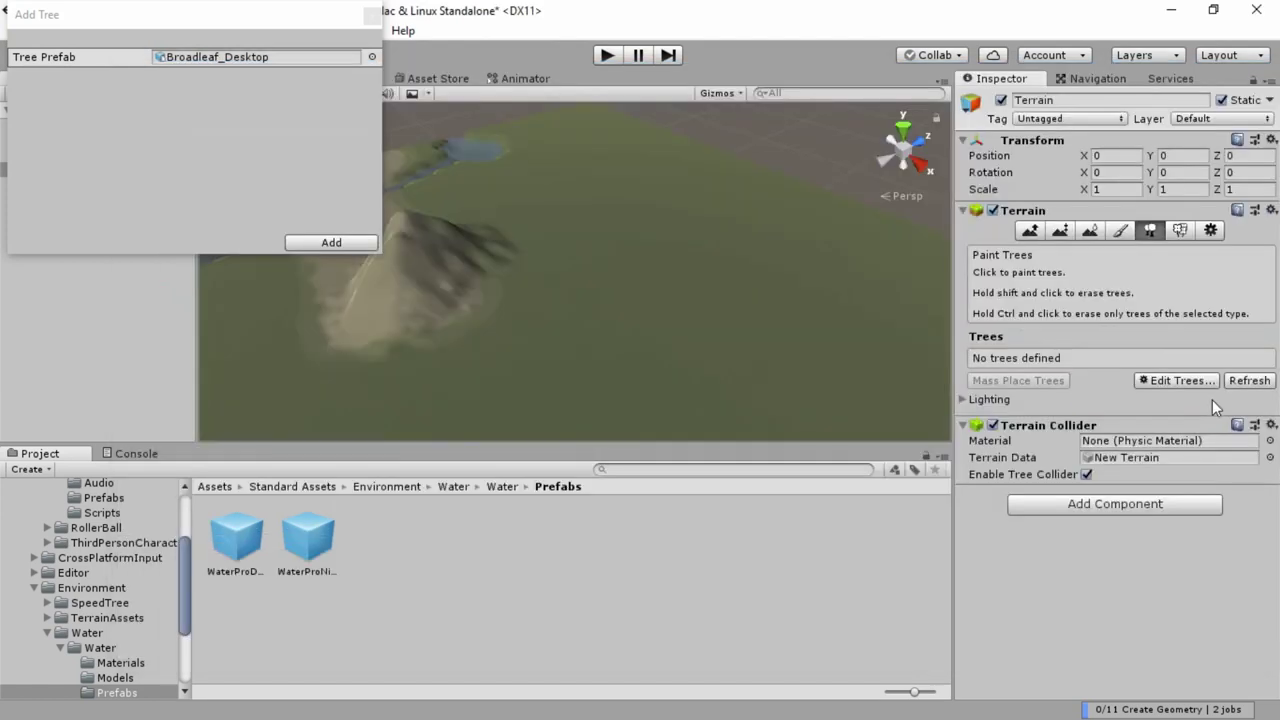
left_click(297, 246)
Add Conifer_Desktop as the terrain's second tree type.
left_click(1160, 430)
left_click(1170, 432)
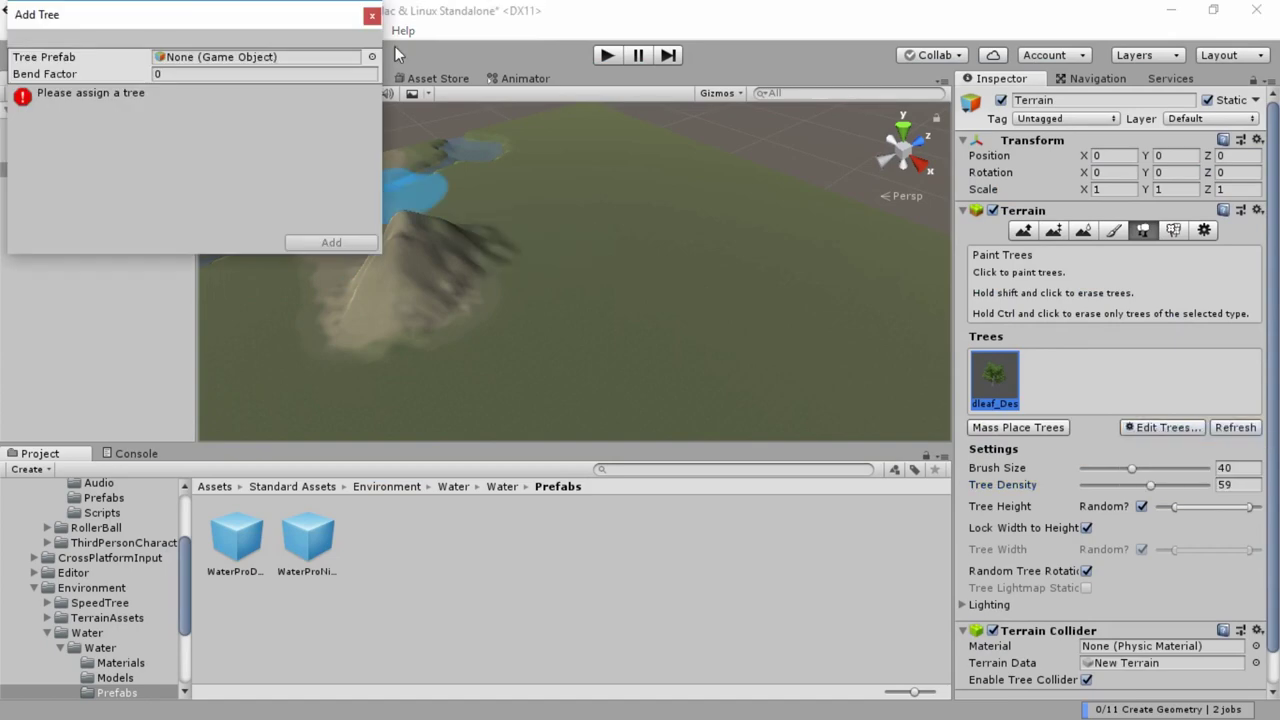
left_click(370, 57)
left_click(673, 190)
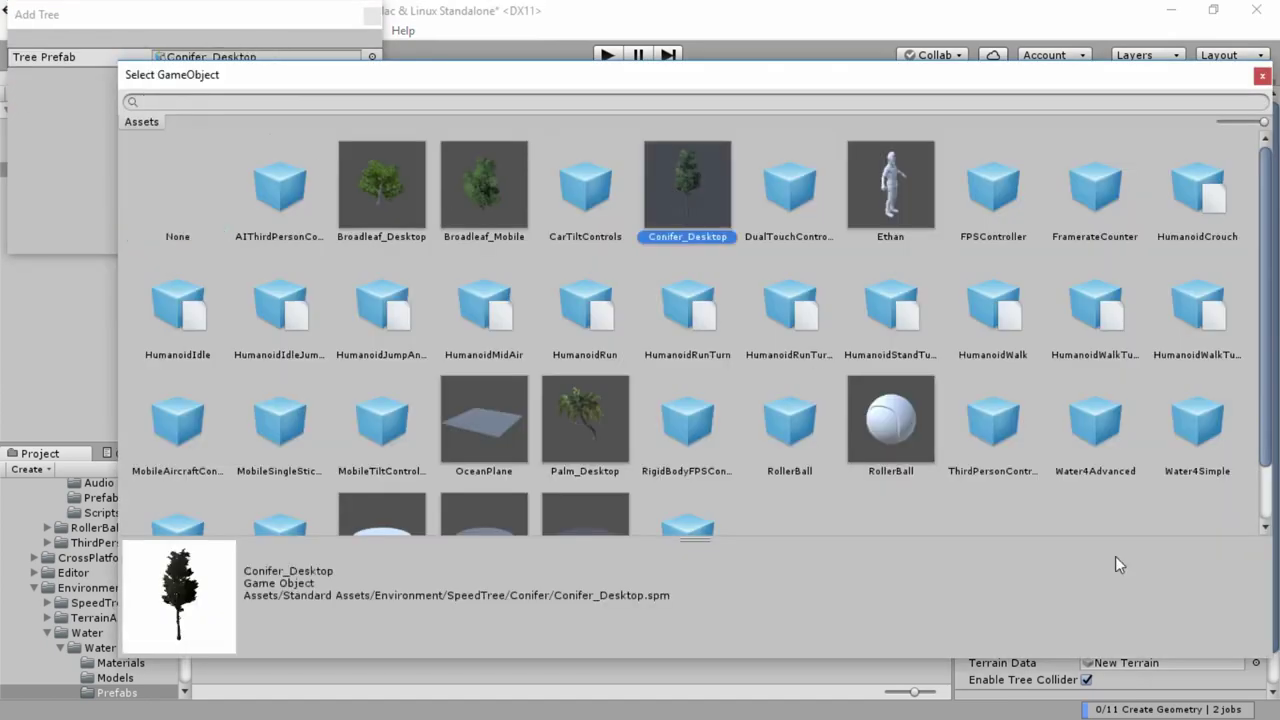
left_click(1262, 76)
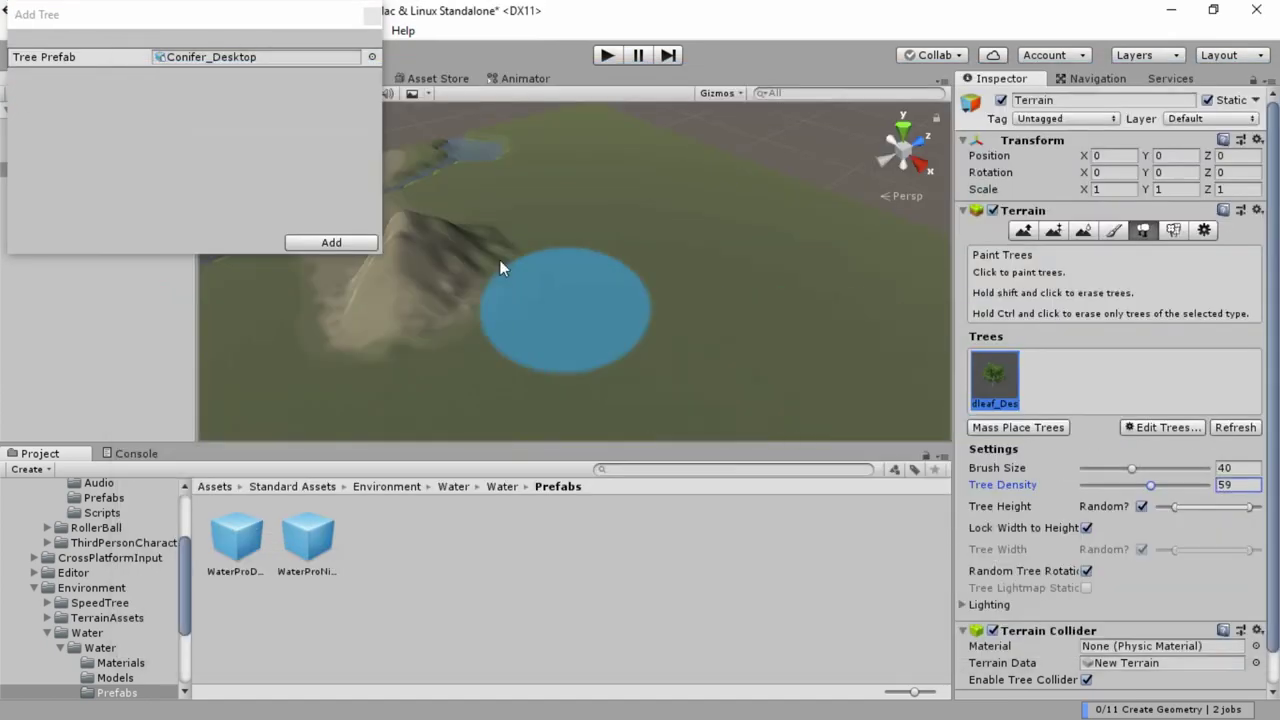
left_click(326, 239)
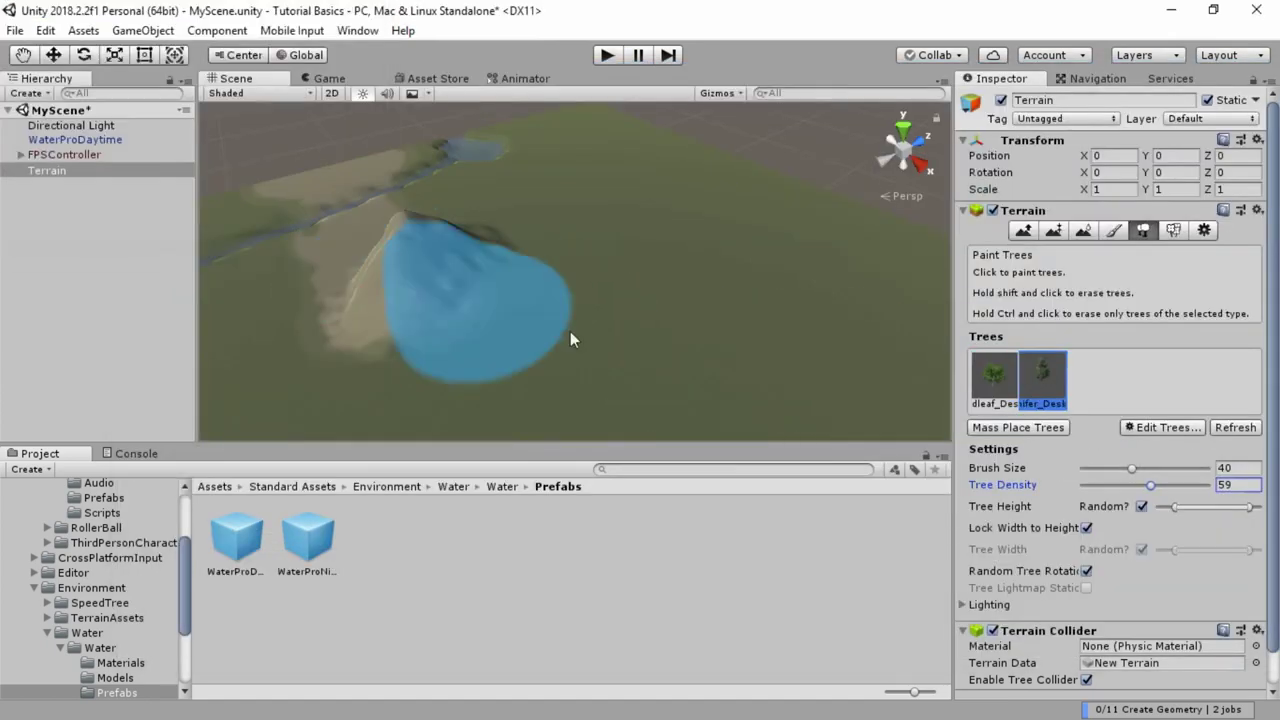
Select the broadleaf tree, set brush size 100 and tree density 36, and paint trees of varied height on the grass.
left_click(994, 378)
mouse_move(1137, 469)
left_mouse_down()
mouse_move(1225, 475)
mouse_move(1118, 487)
left_mouse_up()
left_click(733, 320)
mouse_move(724, 326)
left_mouse_down("alt")
mouse_move(571, 209)
mouse_move(500, 181)
mouse_move(514, 169)
left_mouse_up("alt")
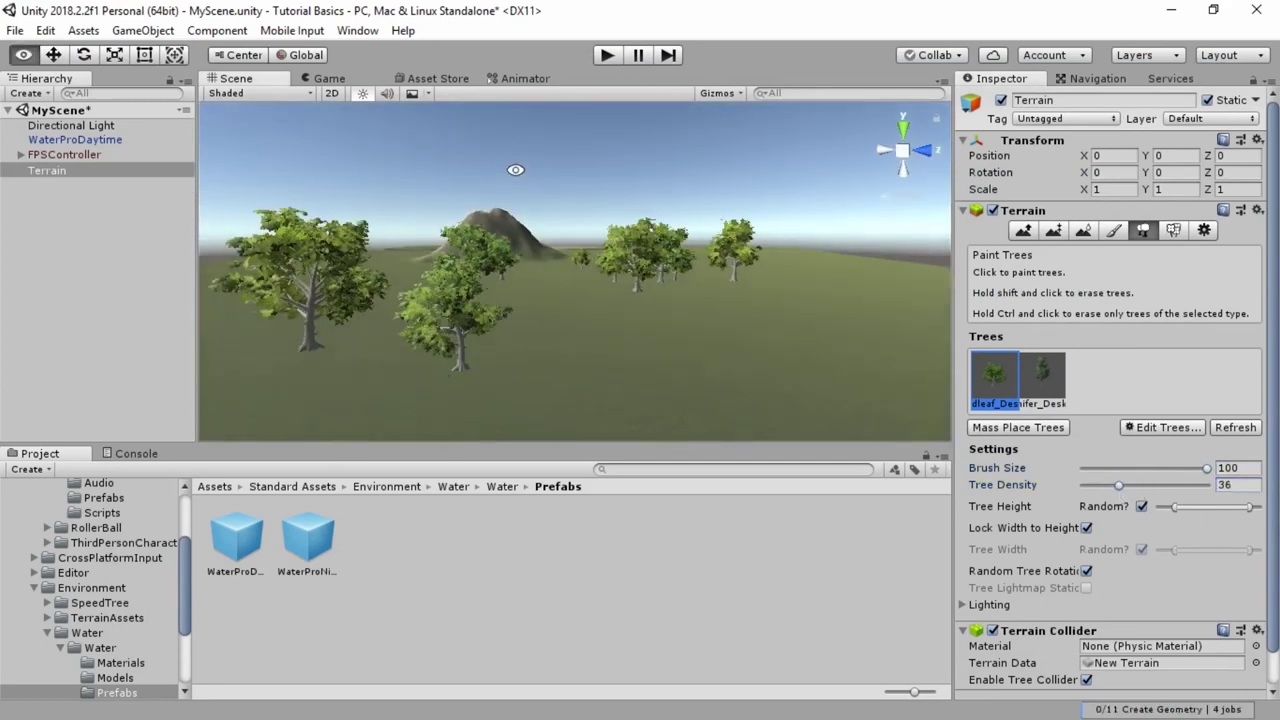
left_click(612, 387)
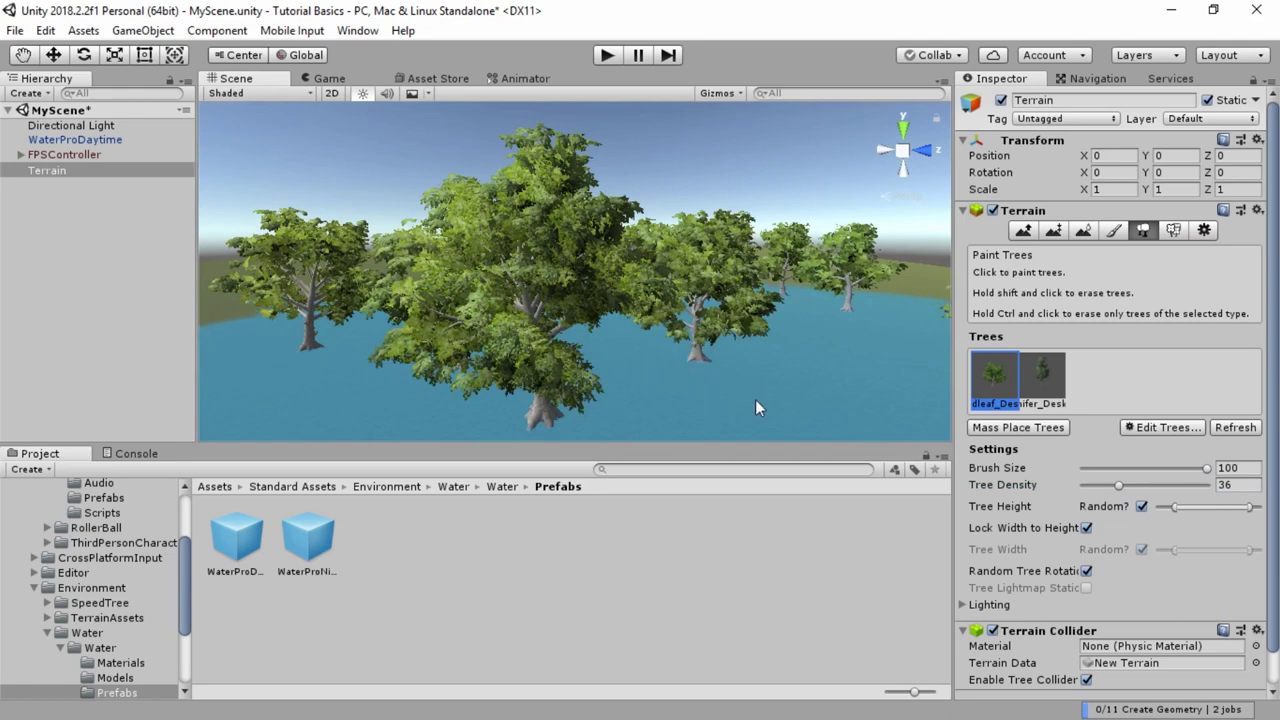
Try painting broadleaf trees with random tree height turned off, and turn random height back on.
left_click(1141, 506)
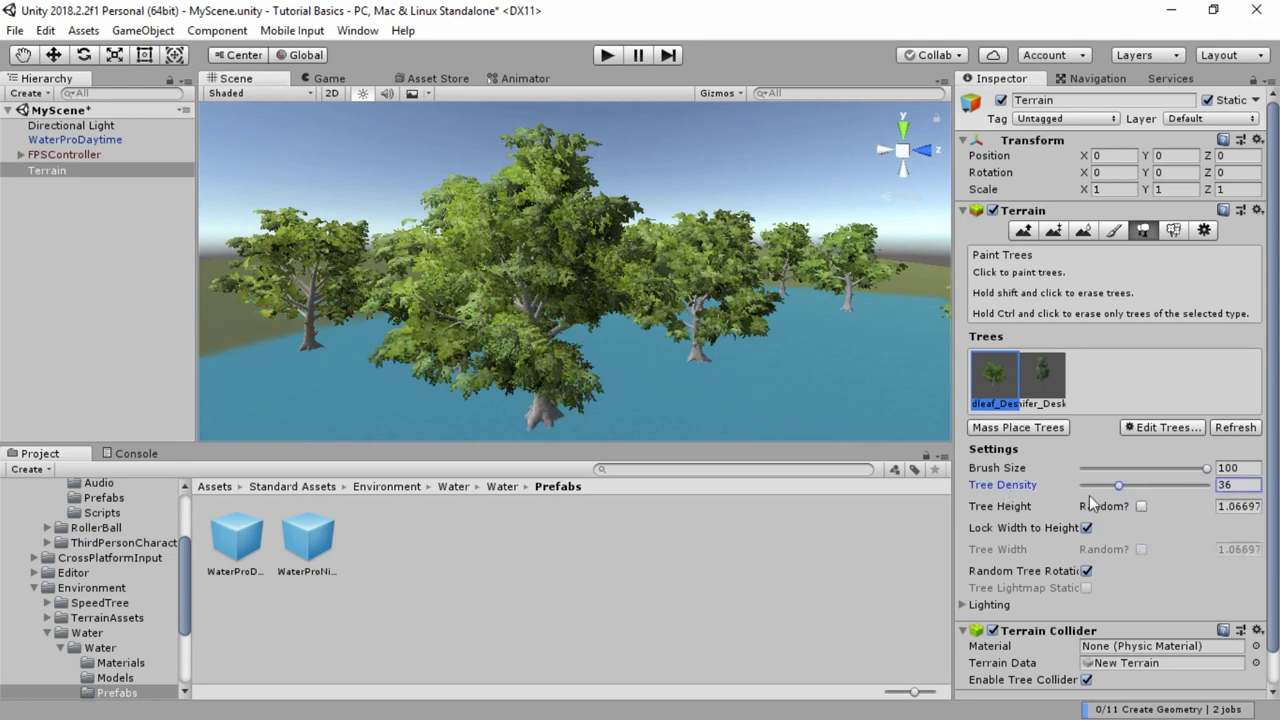
left_click(807, 388)
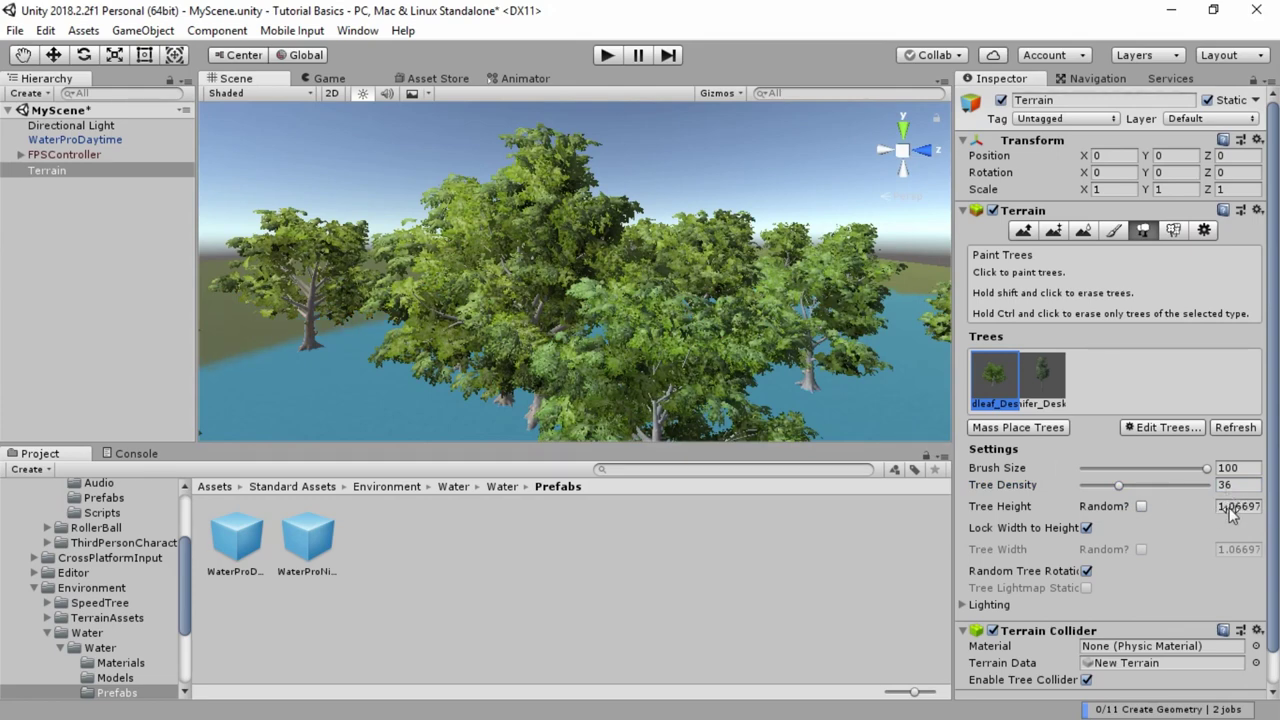
left_click(1075, 506)
left_click(1141, 507)
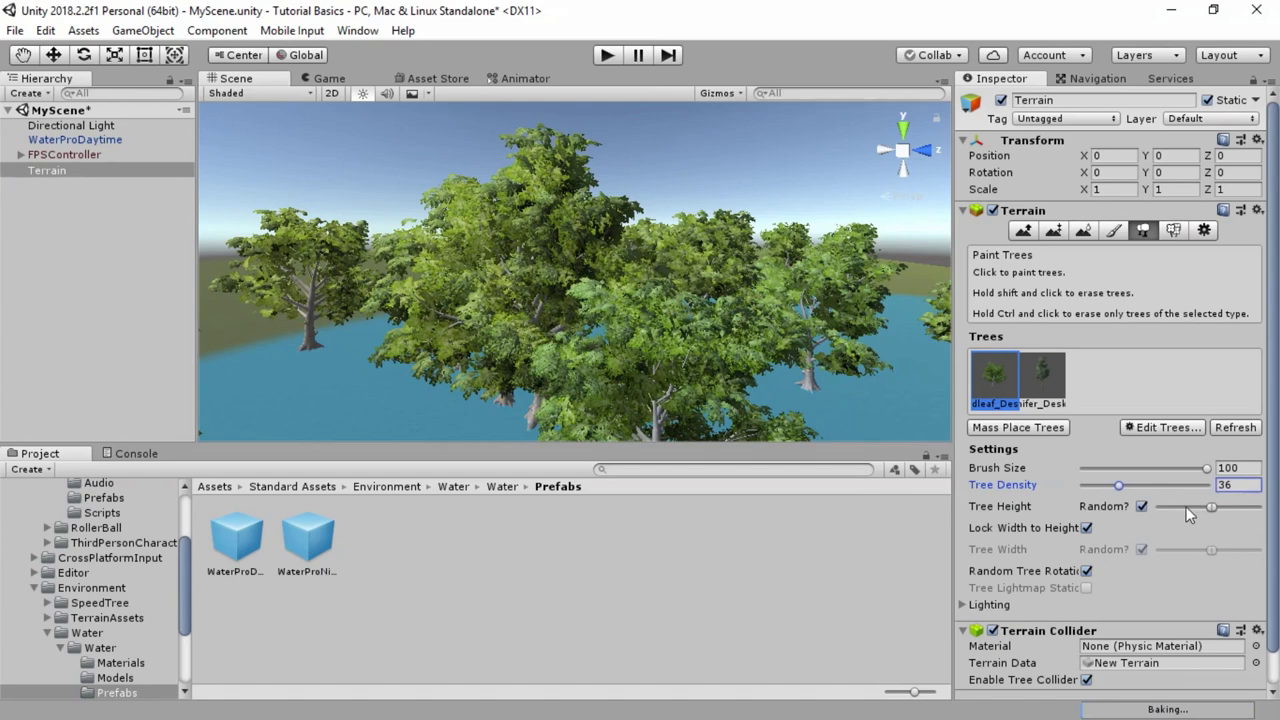
Erase all the broadleaf trees from the grass in front of the mountain.
scroll(411, 374, "down", 5)
left_click_drag(411, 382, 457, 402, "alt")
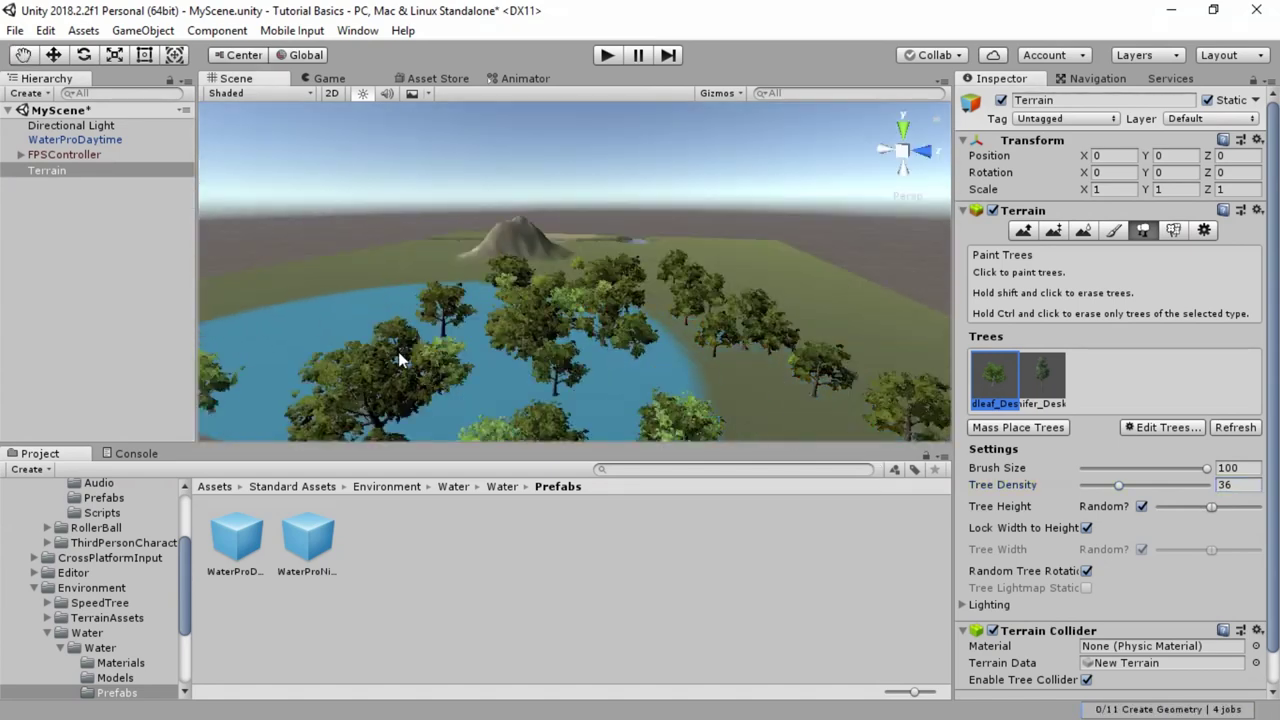
left_click(609, 388, "shift")
left_click_drag(609, 387, 615, 387, "shift")
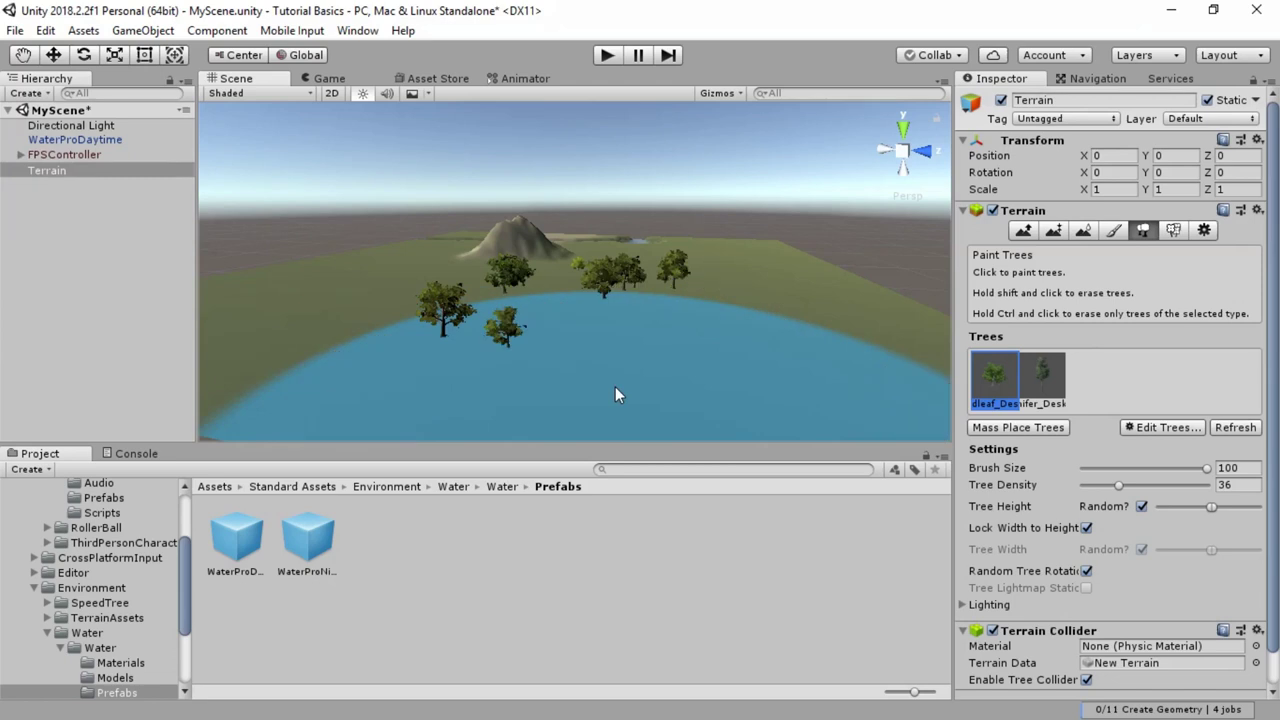
left_click(615, 388, "shift")
Unlock tree width from height, extend the random width range upward and the height range downward, and paint broadleaf trees.
left_click(1084, 527)
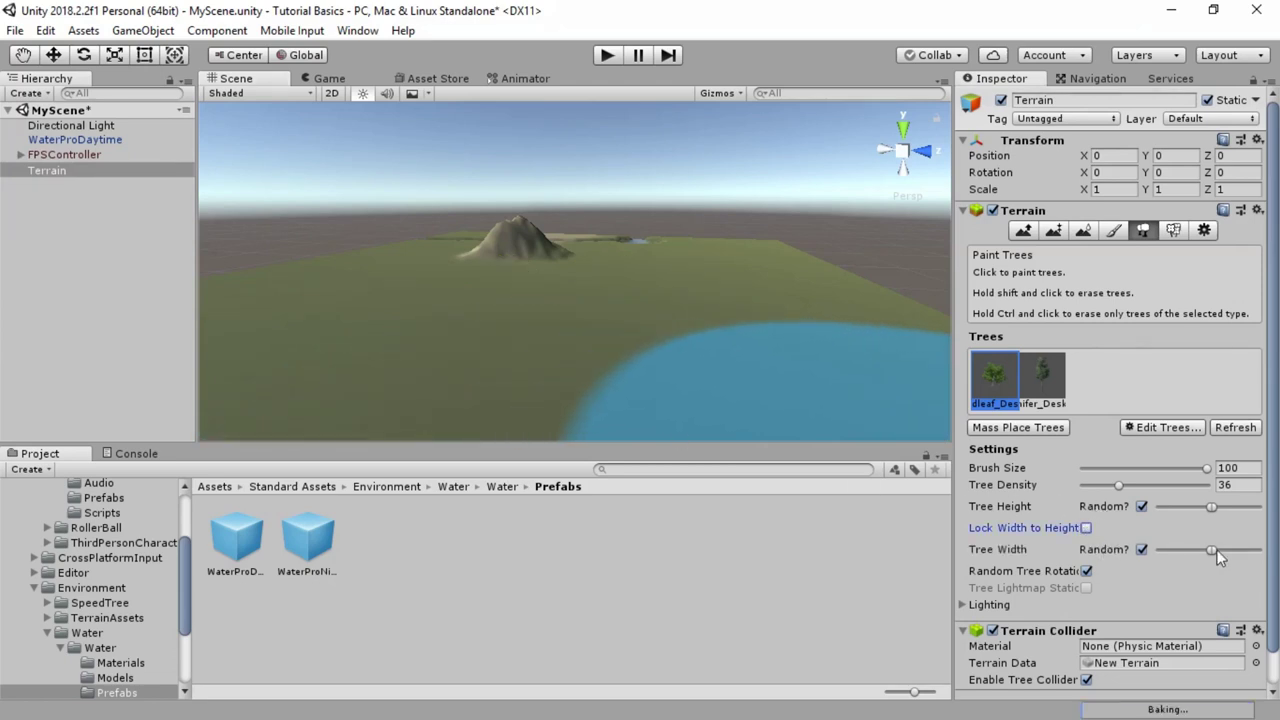
left_click_drag(1214, 551, 1248, 558)
left_click_drag(1209, 505, 1192, 512)
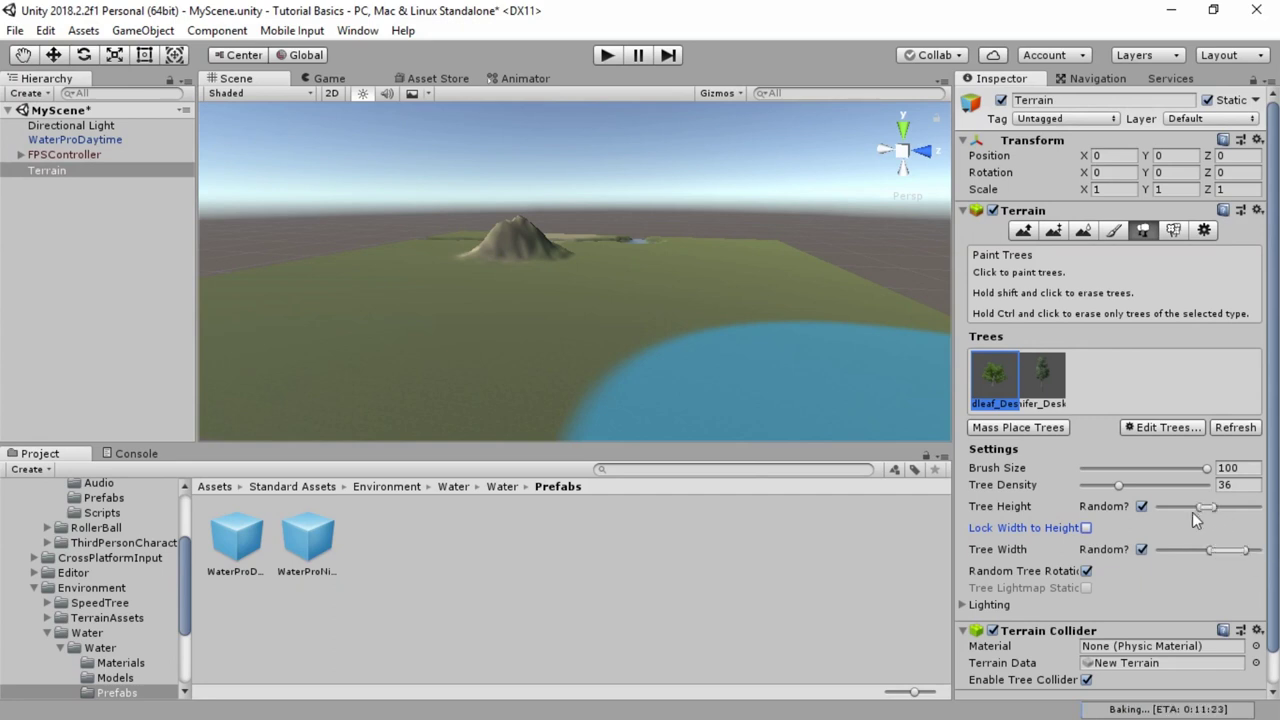
left_click(719, 364)
mouse_move(651, 371)
left_mouse_down("alt")
mouse_move(711, 346)
mouse_move(714, 332)
left_mouse_up("alt")
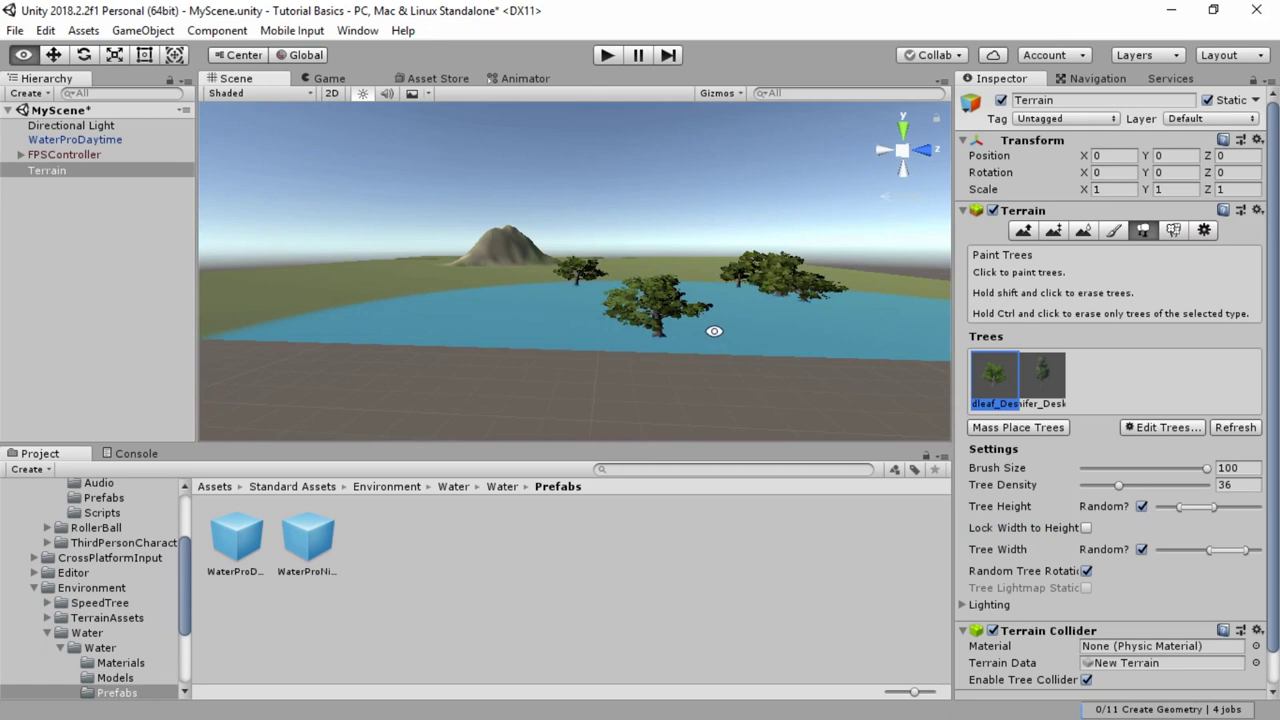
left_click(455, 315)
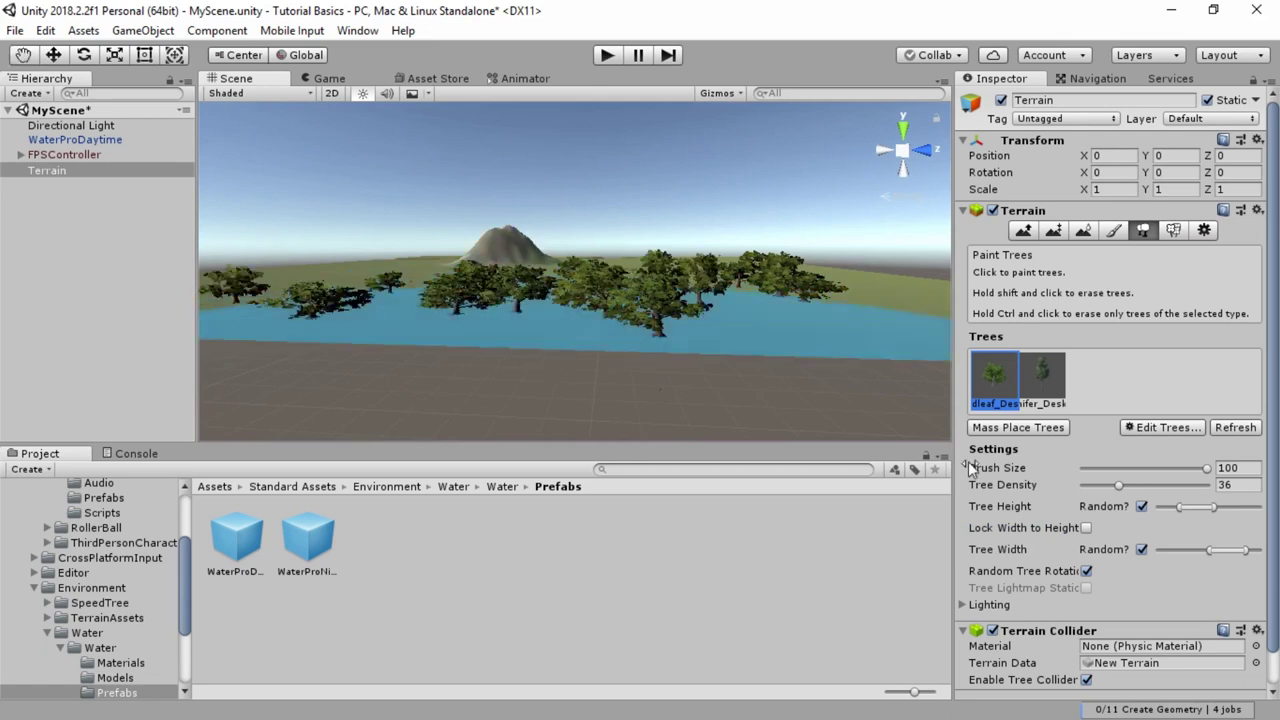
Lock tree width to height again and undo the wide, low broadleaf trees.
left_click(1086, 527)
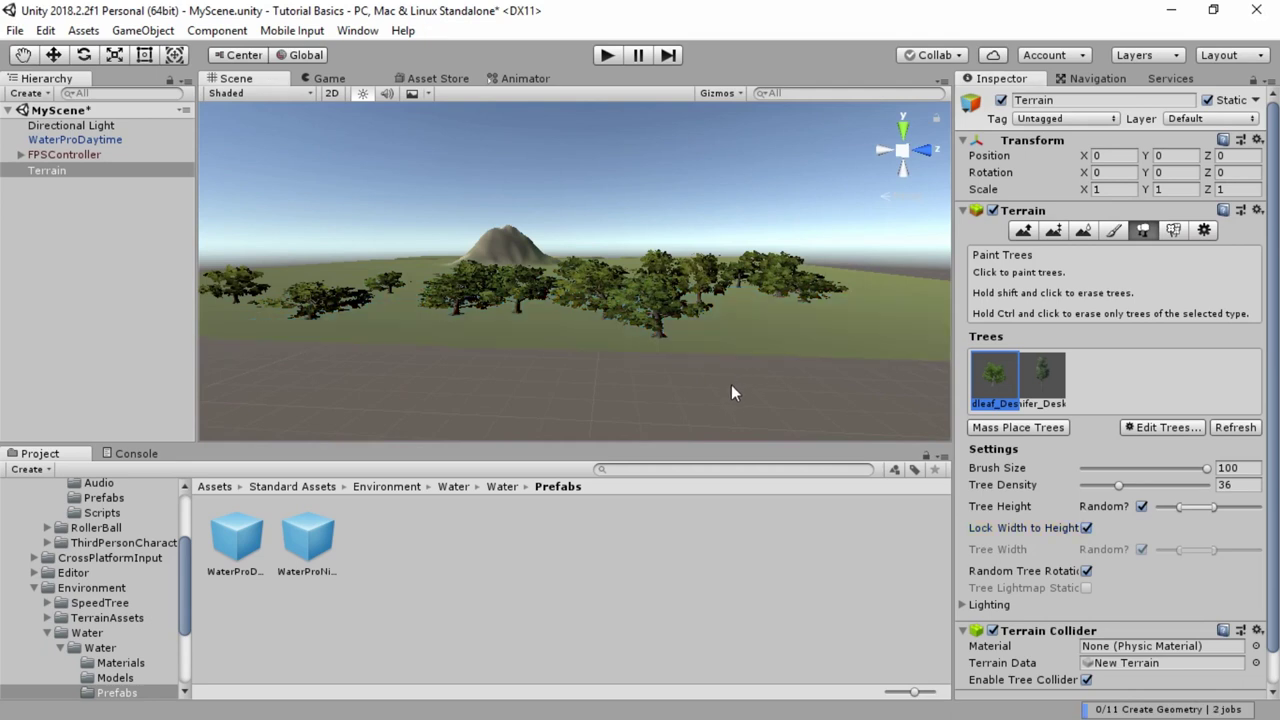
key("ctrl+z")
key("ctrl+z")
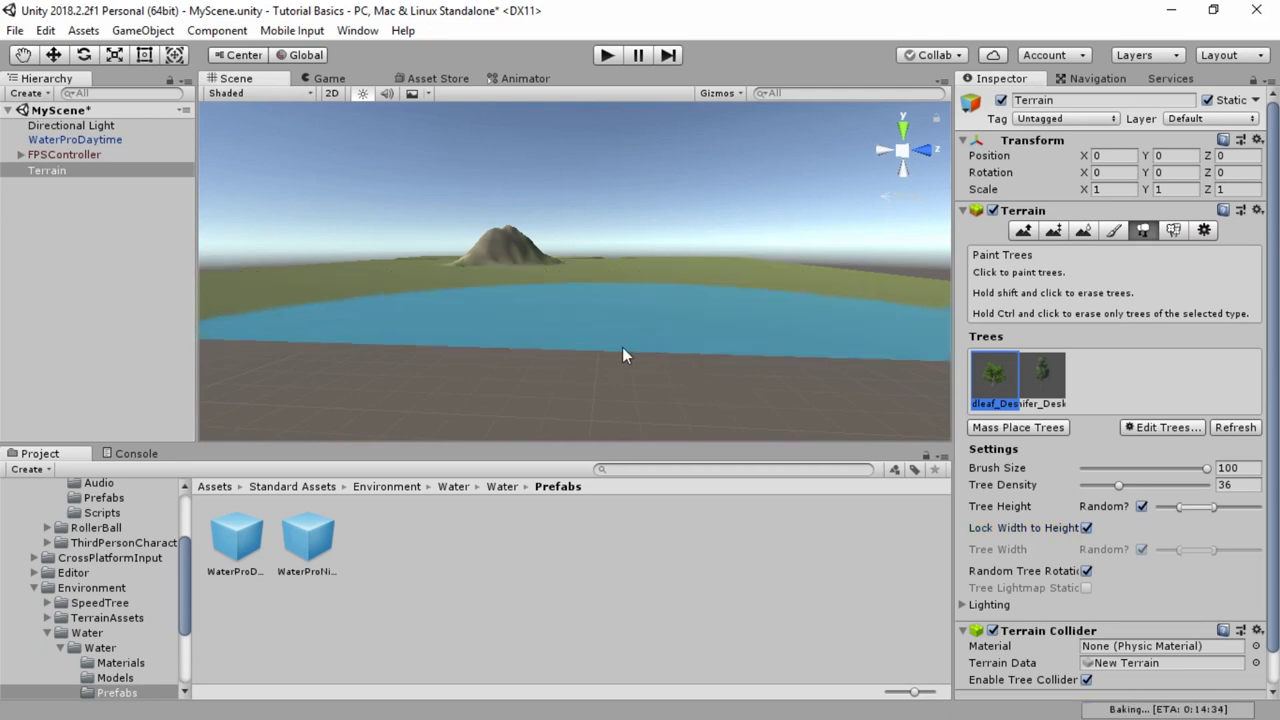
Undo the last painted broadleaf trees and mass place a batch of trees across the whole terrain, keeping existing trees.
left_click_drag(699, 272, 659, 336, "alt")
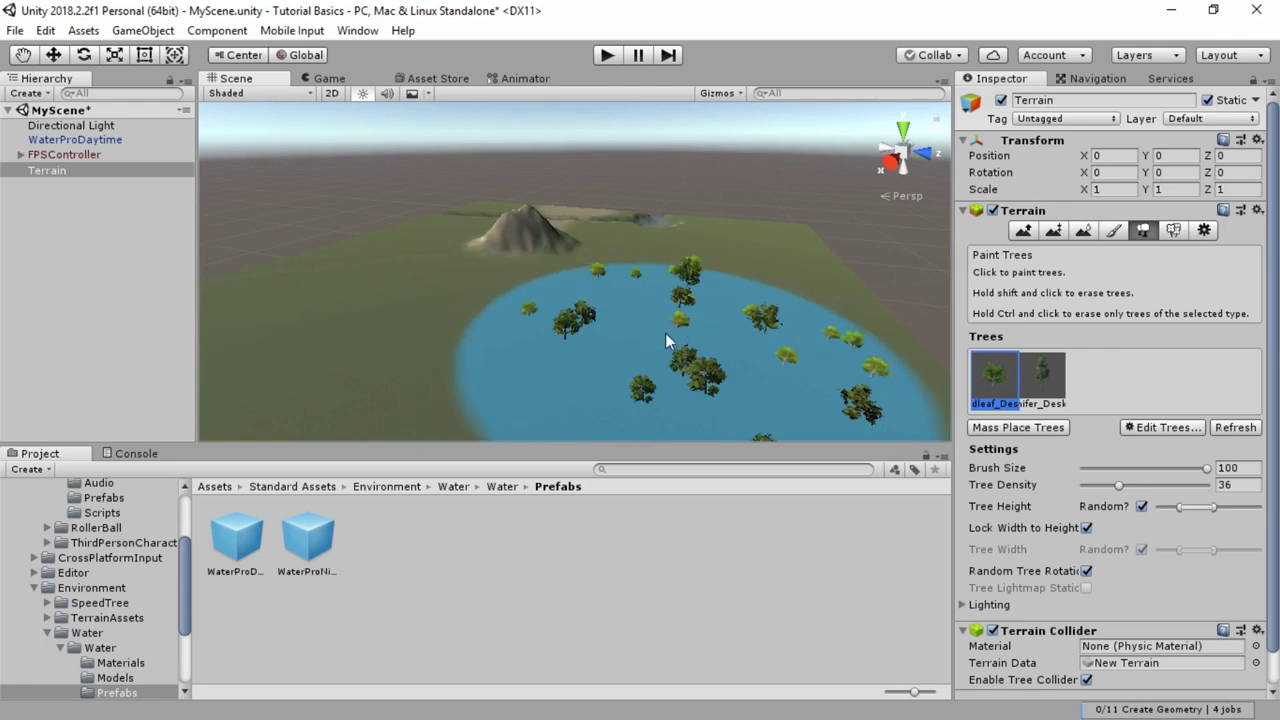
key("ctrl+z")
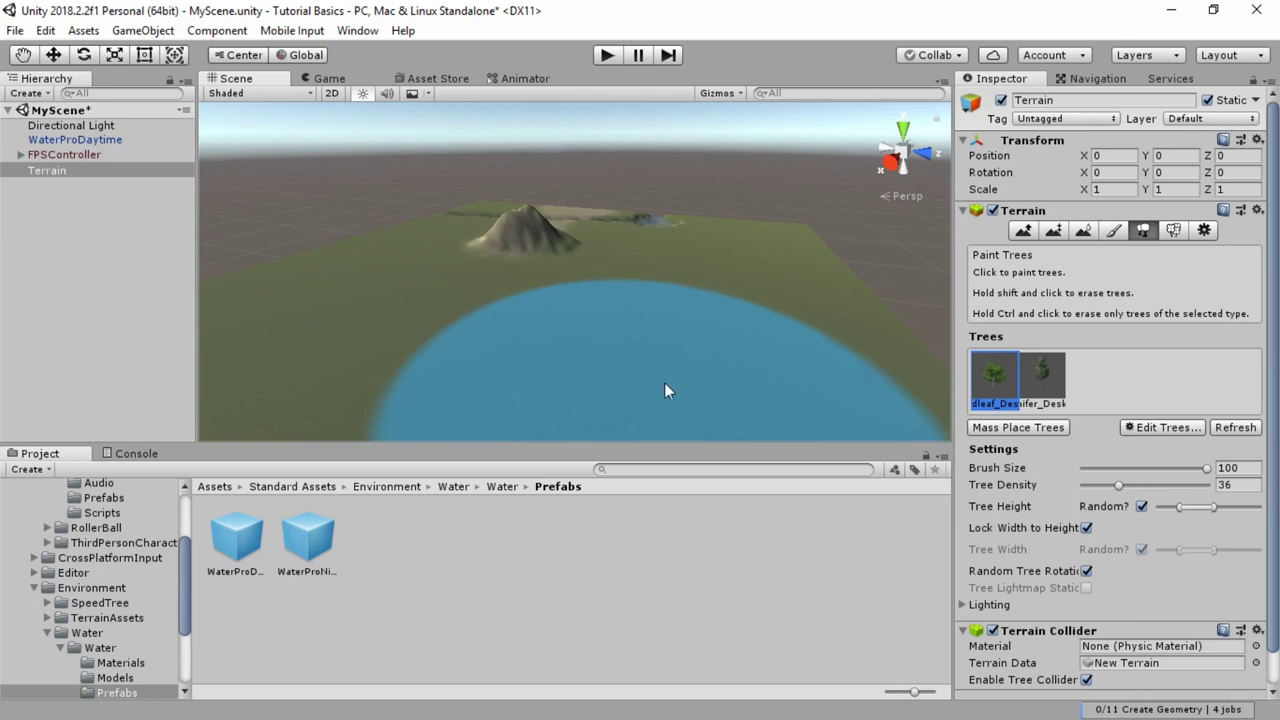
left_click(1027, 432)
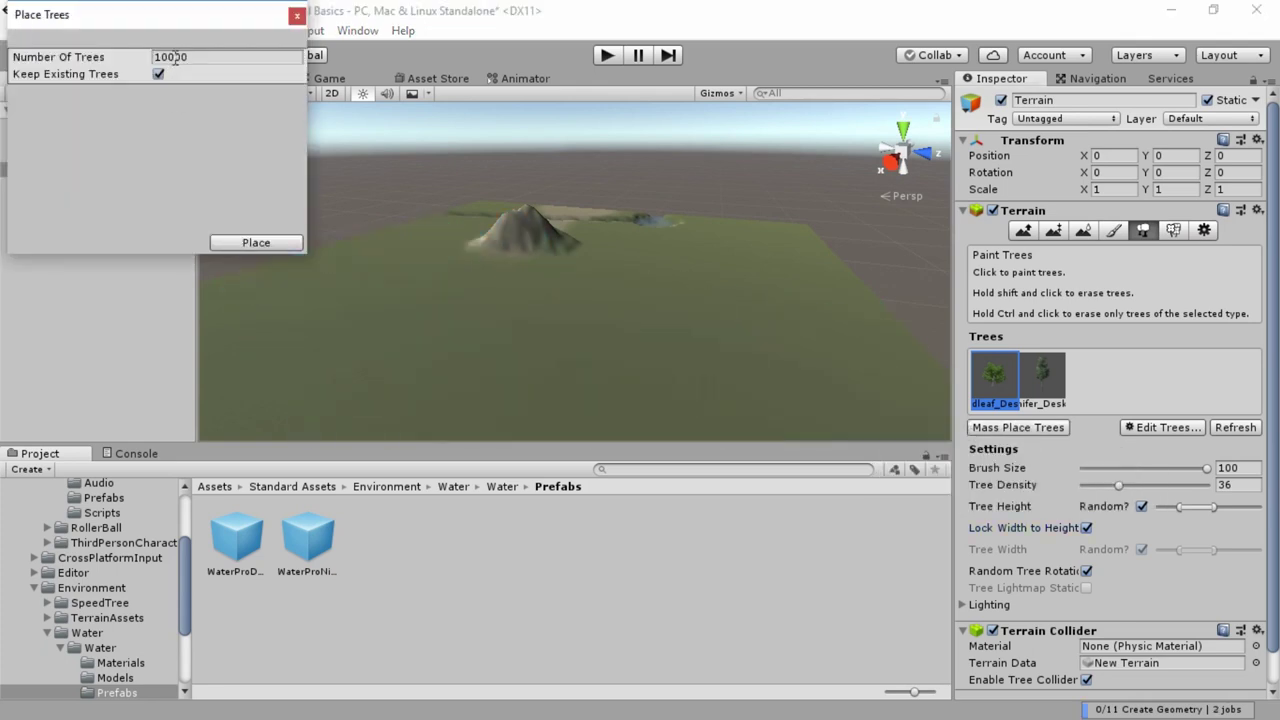
left_click(174, 59)
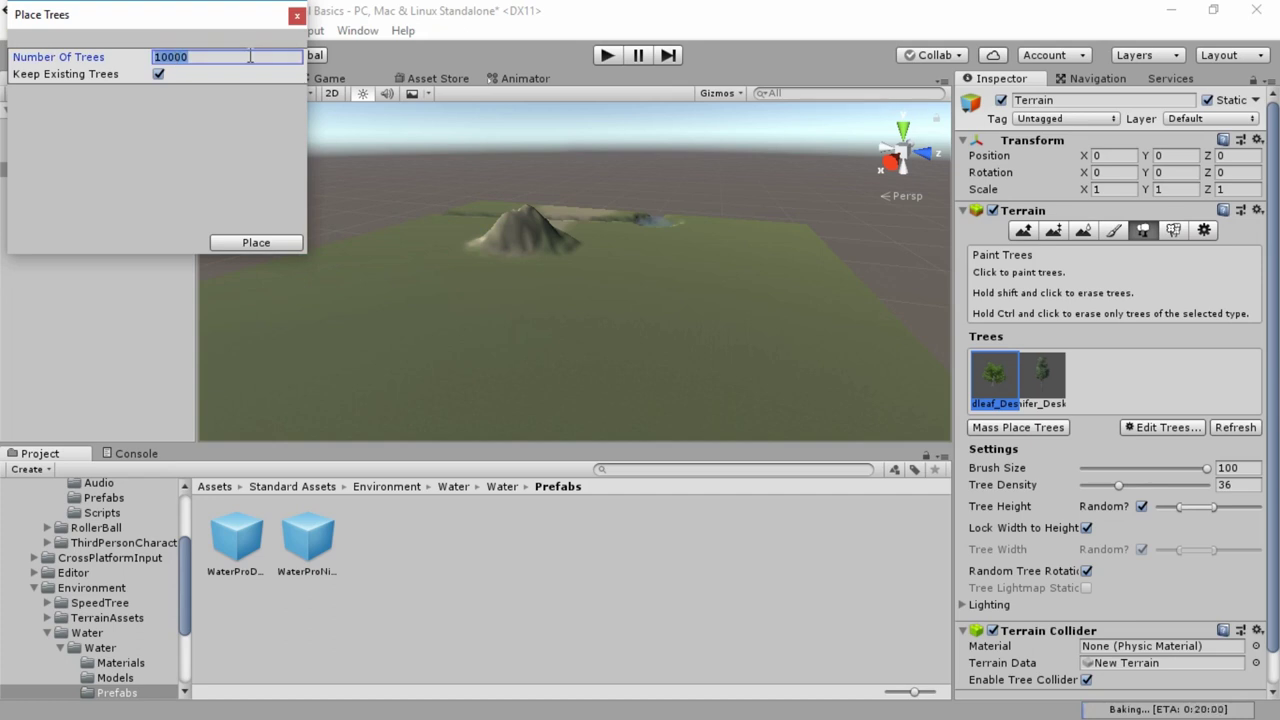
type("5")
left_click(240, 244)
left_click_drag(458, 320, 754, 398, "alt")
right_click_drag(754, 397, 572, 315)
Mass place another batch of trees over the terrain, and undo both mass placements.
left_click(1018, 427)
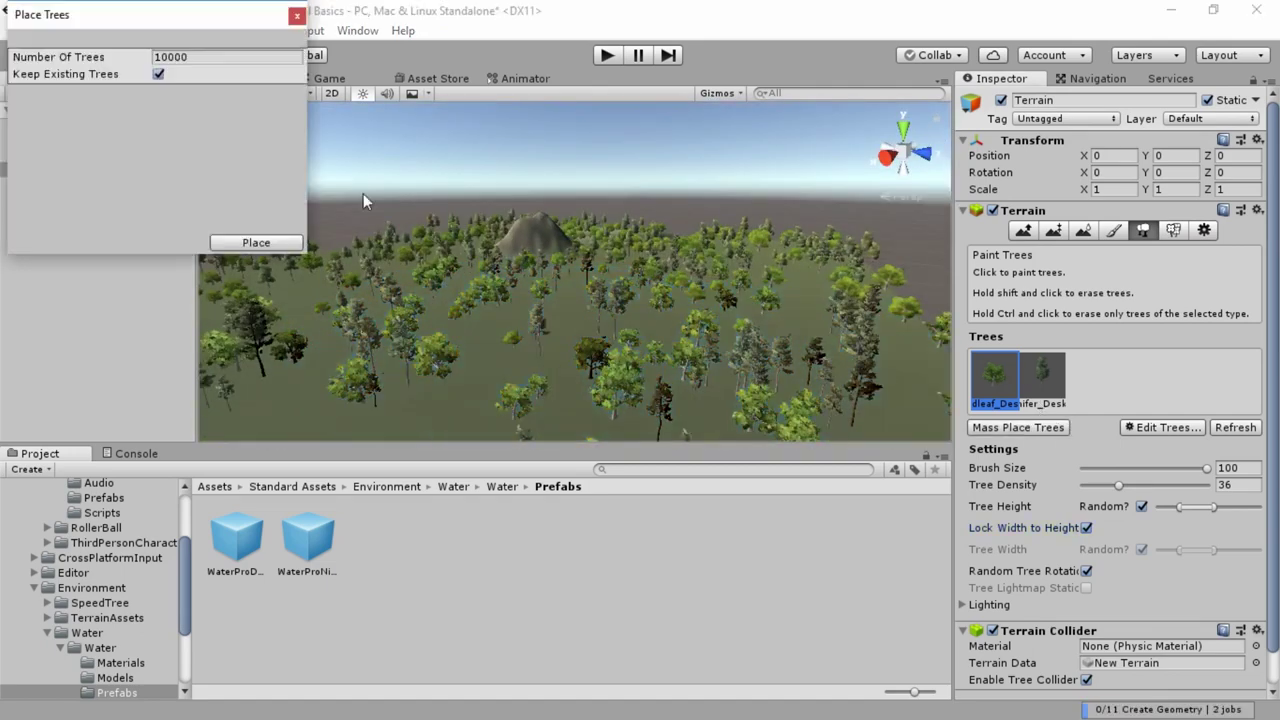
left_click(221, 62)
type("1")
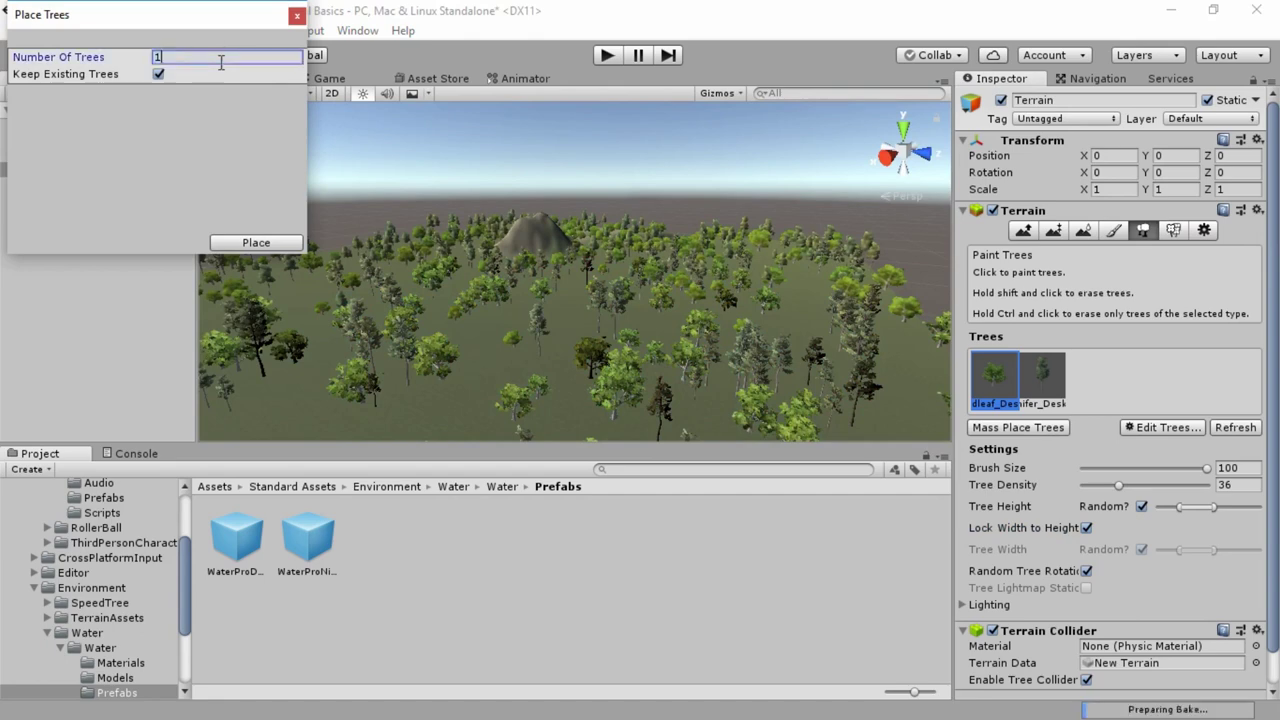
left_click(256, 243)
left_click_drag(490, 285, 688, 263, "alt")
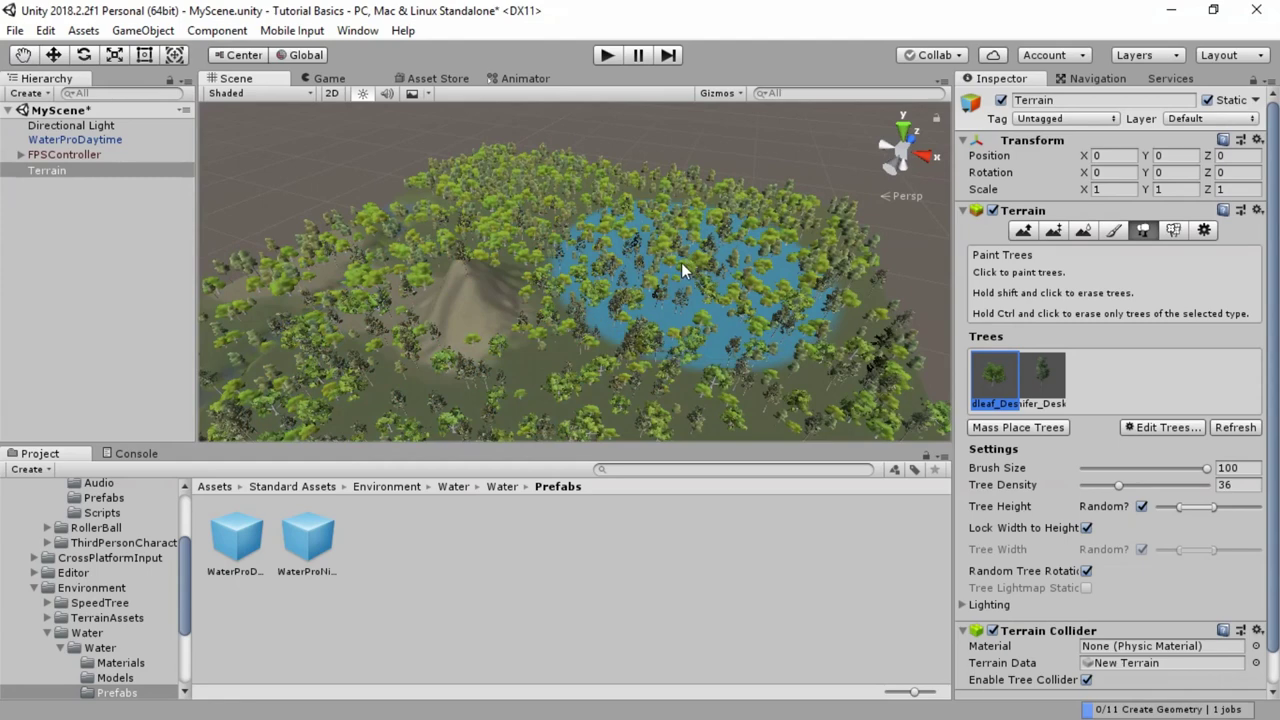
key("ctrl+z")
key("ctrl+z")
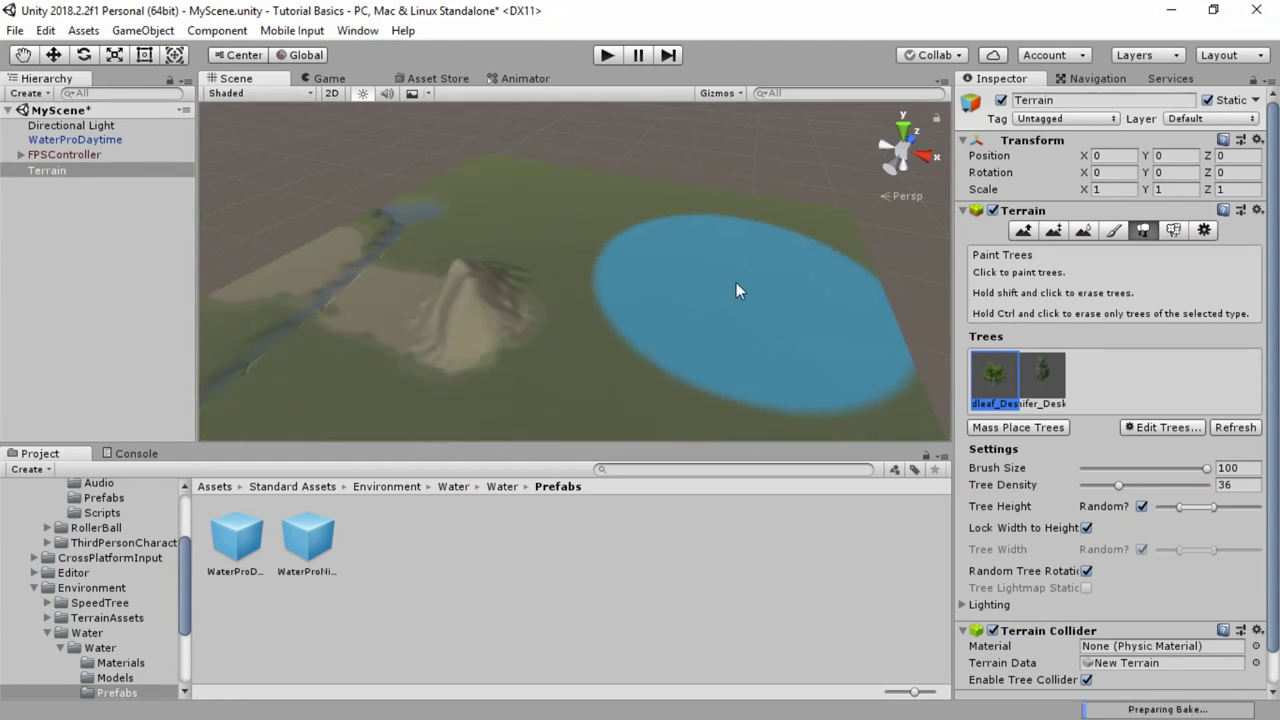
Paint broadleaf trees and conifers on the grass beside the mountain, and switch the terrain to detail painting.
left_click(692, 258)
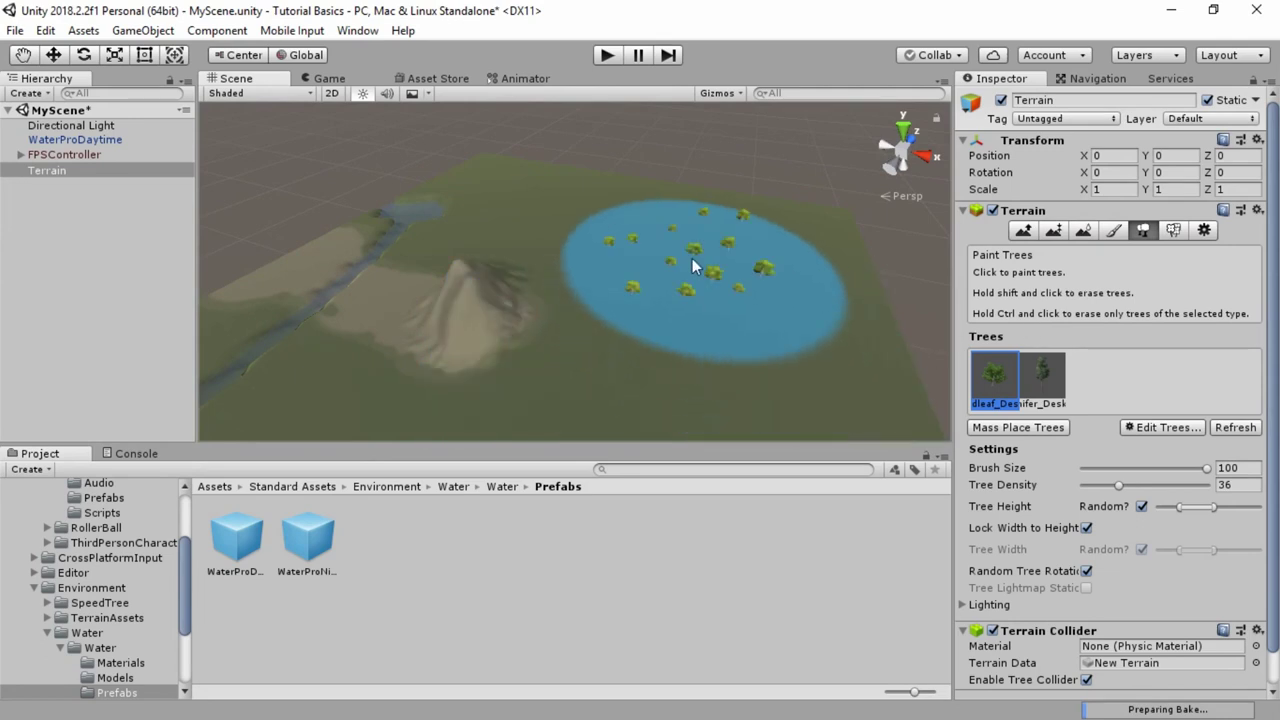
left_click(717, 344)
left_click(1039, 372)
mouse_move(748, 339)
left_mouse_down()
mouse_move(629, 286)
mouse_move(669, 251)
mouse_move(744, 345)
mouse_move(503, 349)
mouse_move(738, 240)
mouse_move(543, 349)
mouse_move(560, 323)
mouse_move(630, 292)
left_mouse_up()
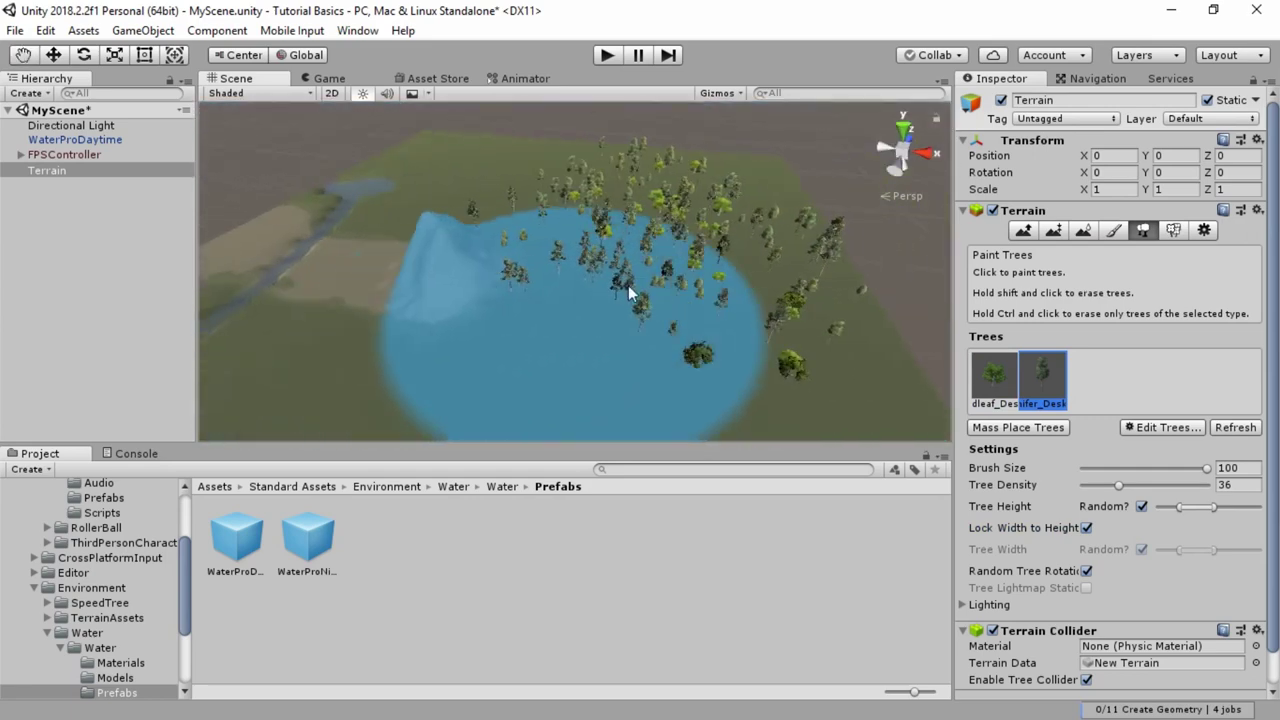
left_click(1170, 232)
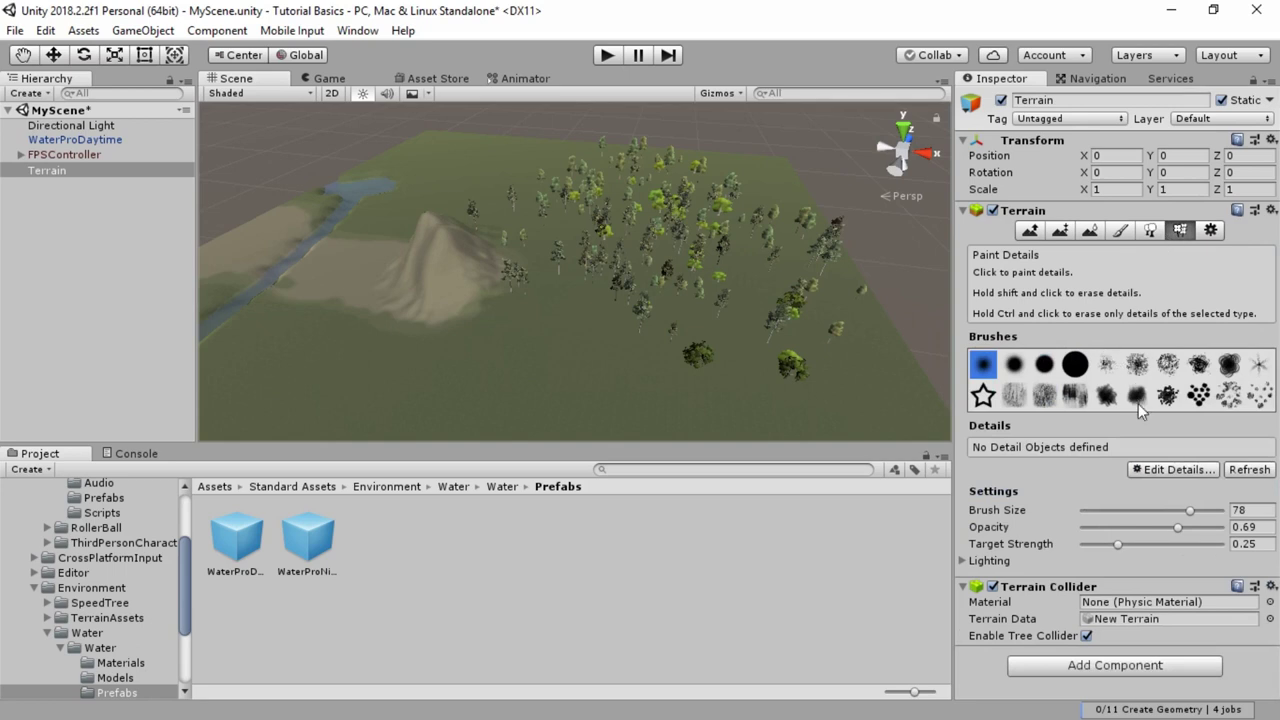
left_click(1169, 471)
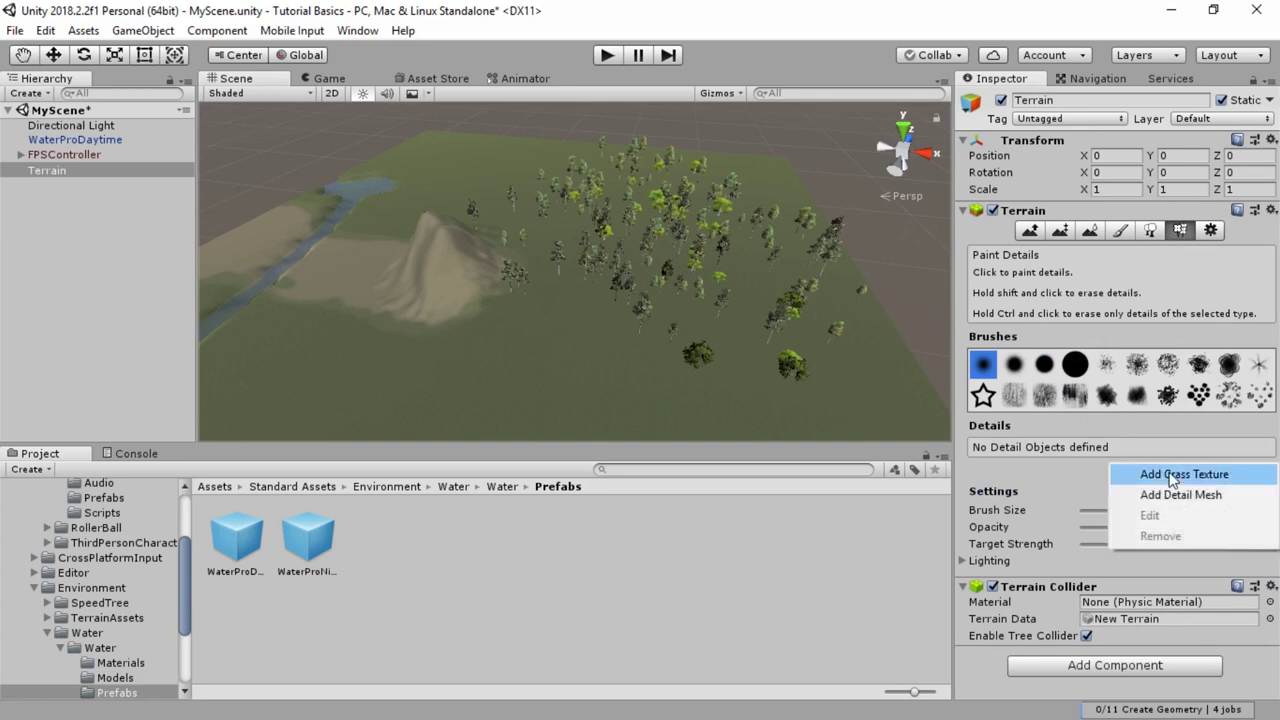
left_click(1172, 476)
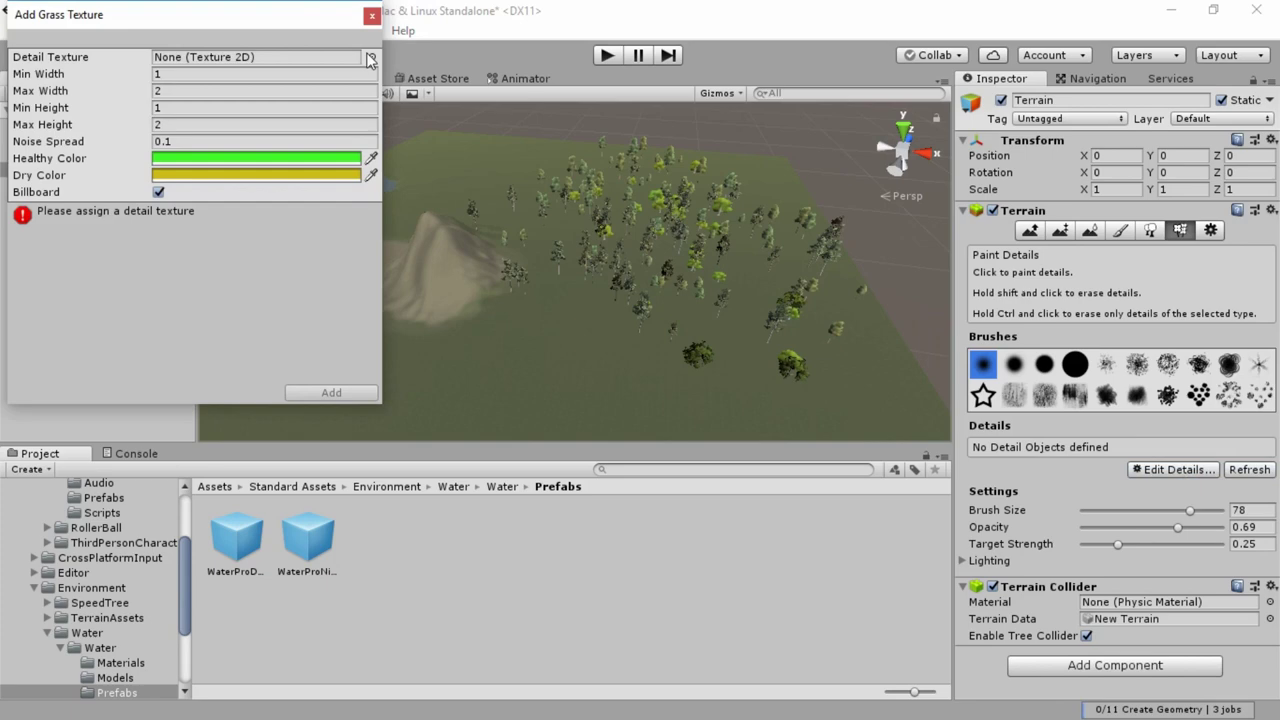
left_click(371, 57)
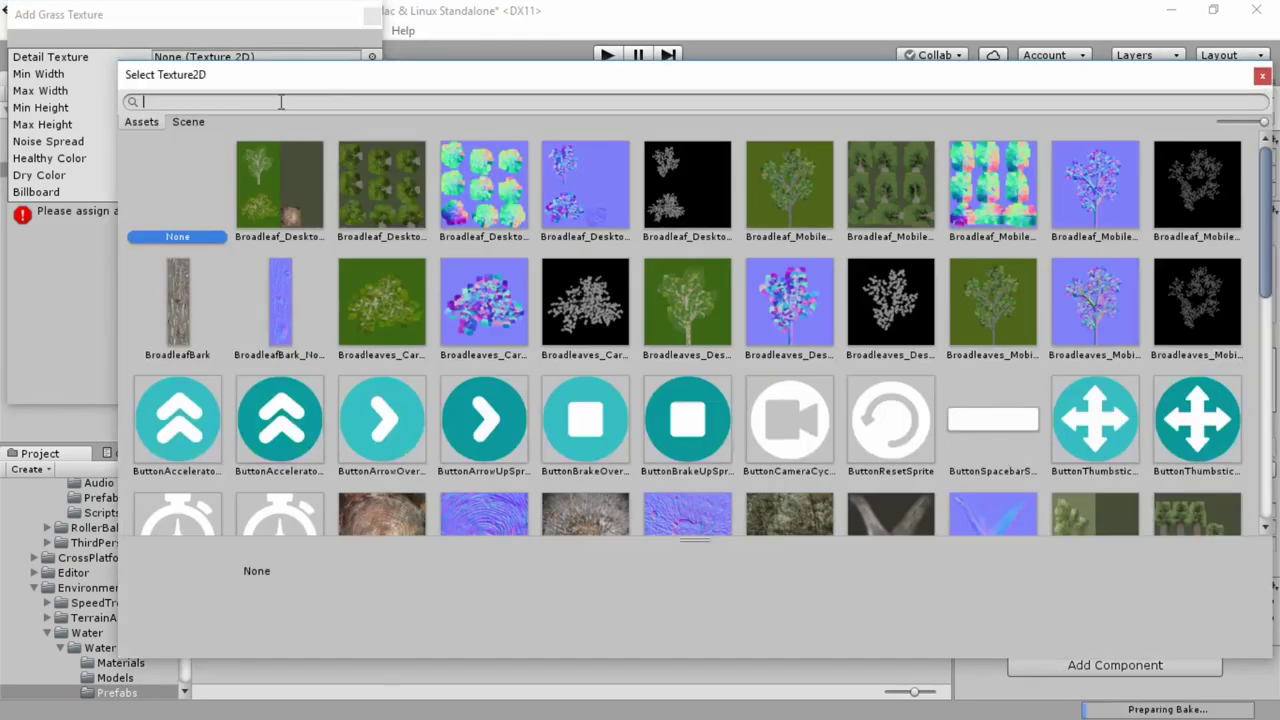
type("gra")
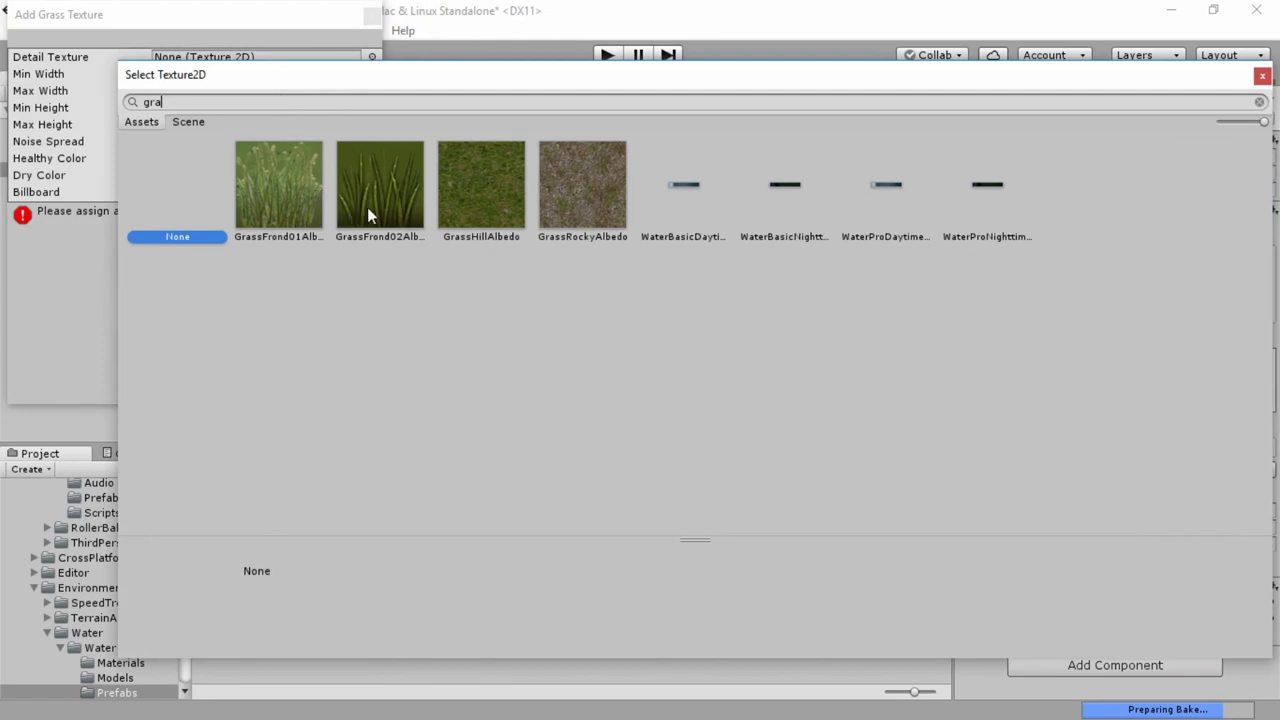
left_click(262, 206)
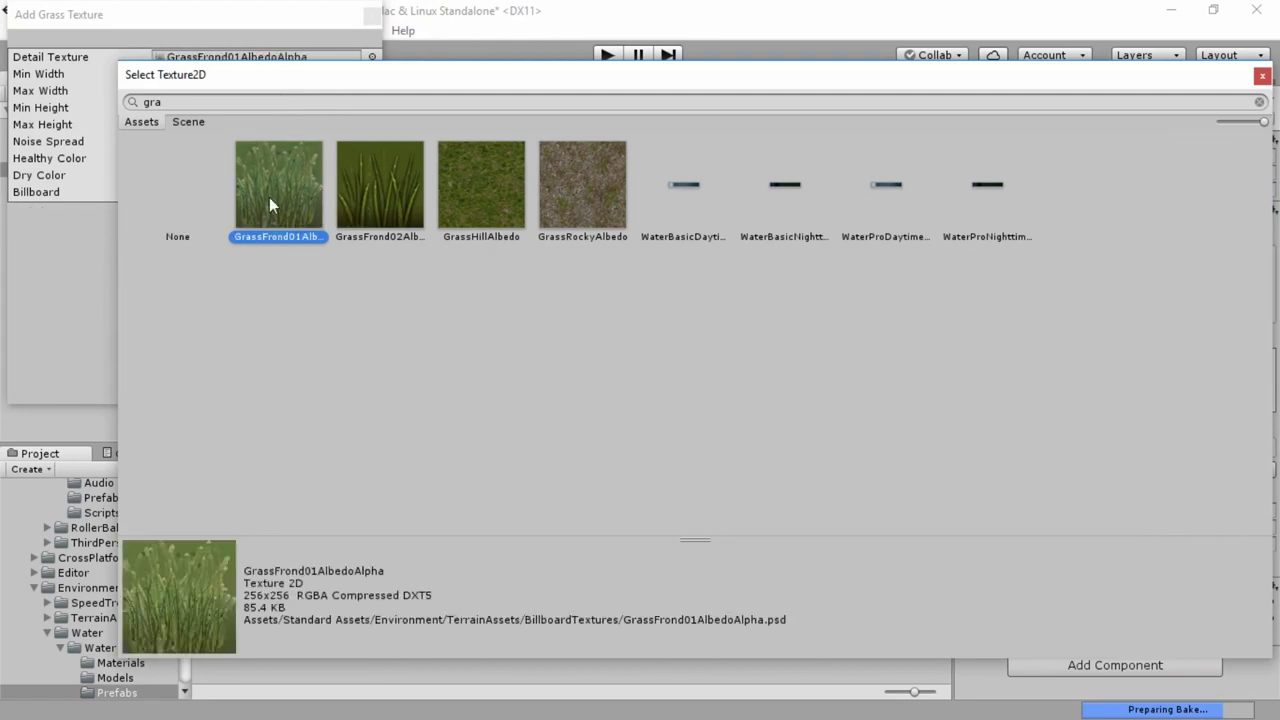
left_click(380, 190)
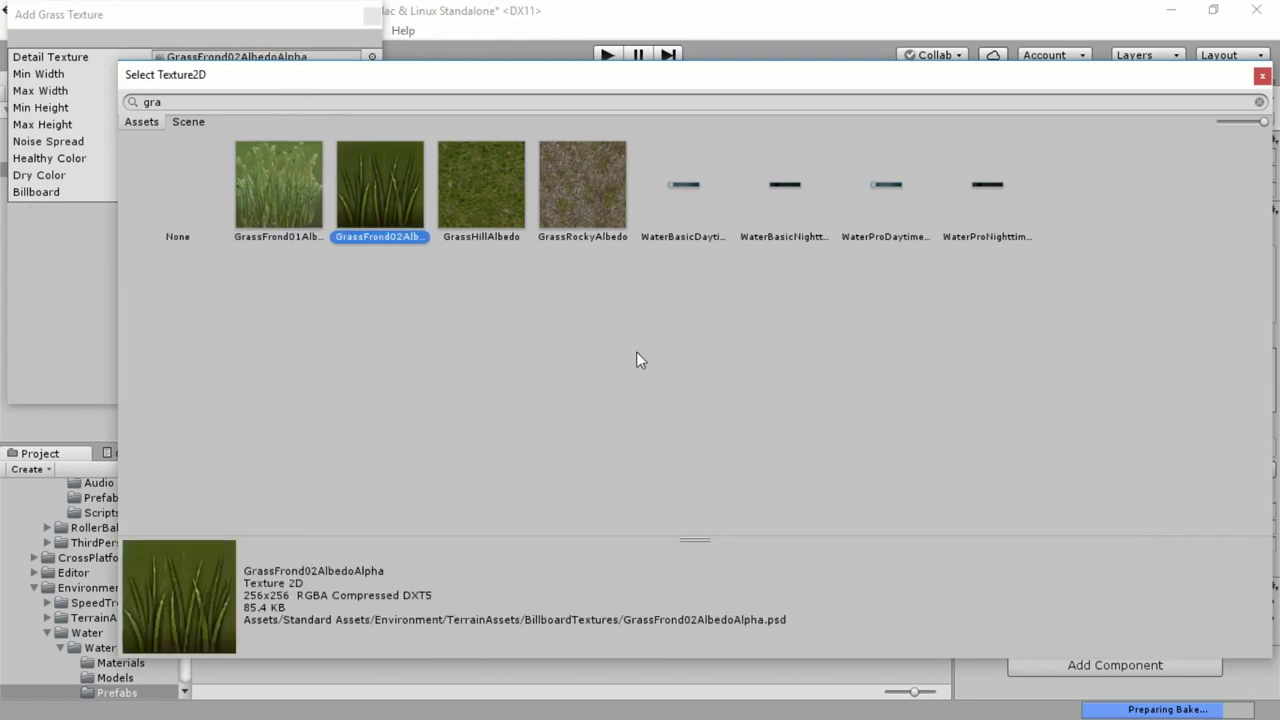
left_click(1262, 76)
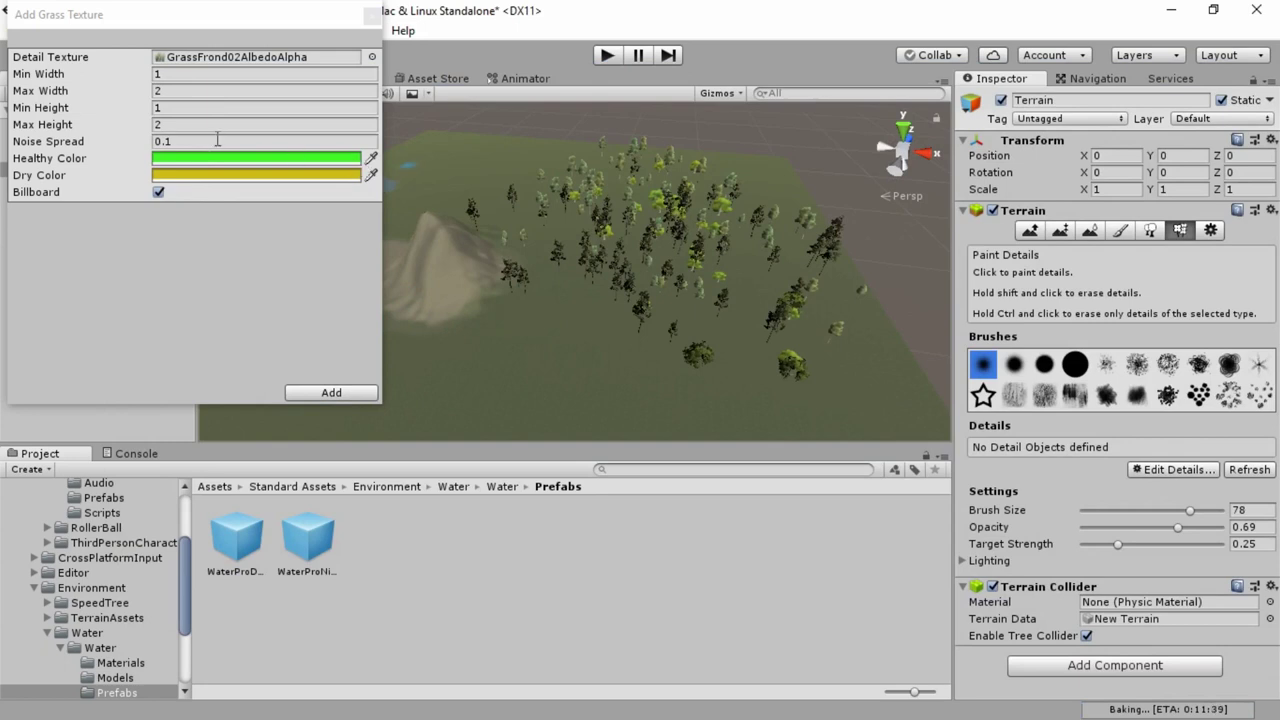
left_click(369, 159)
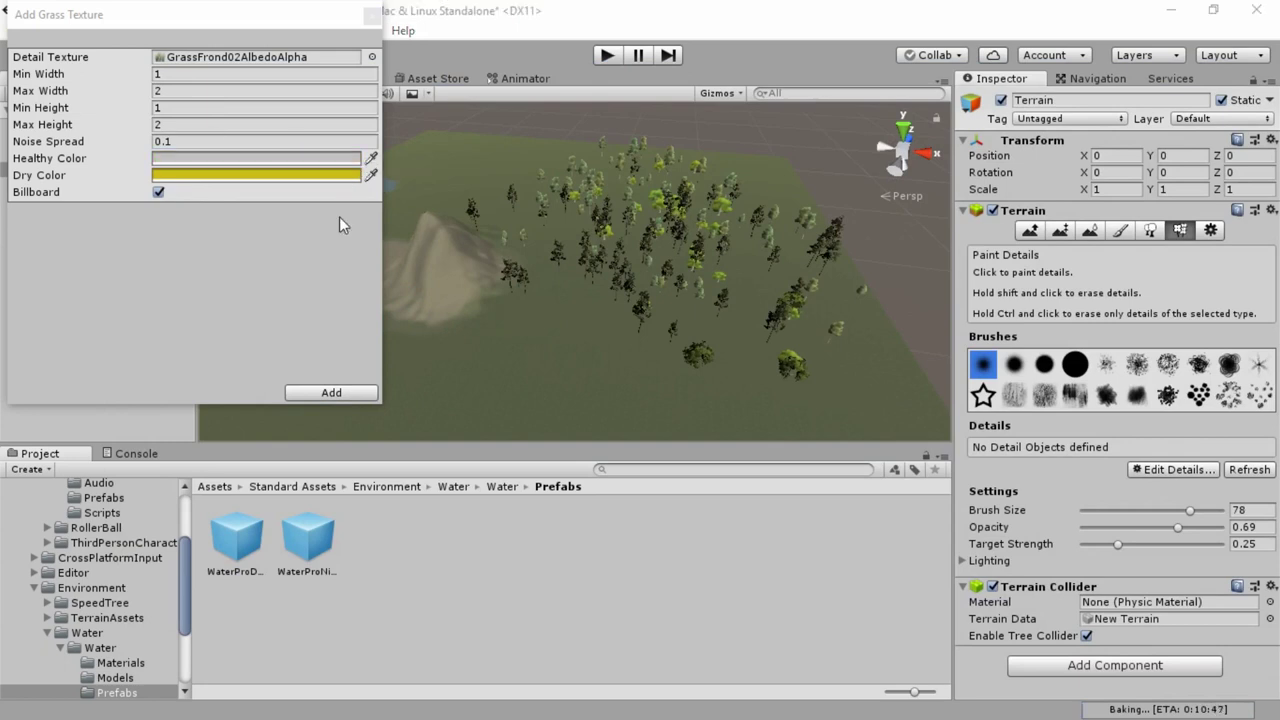
left_click(280, 155)
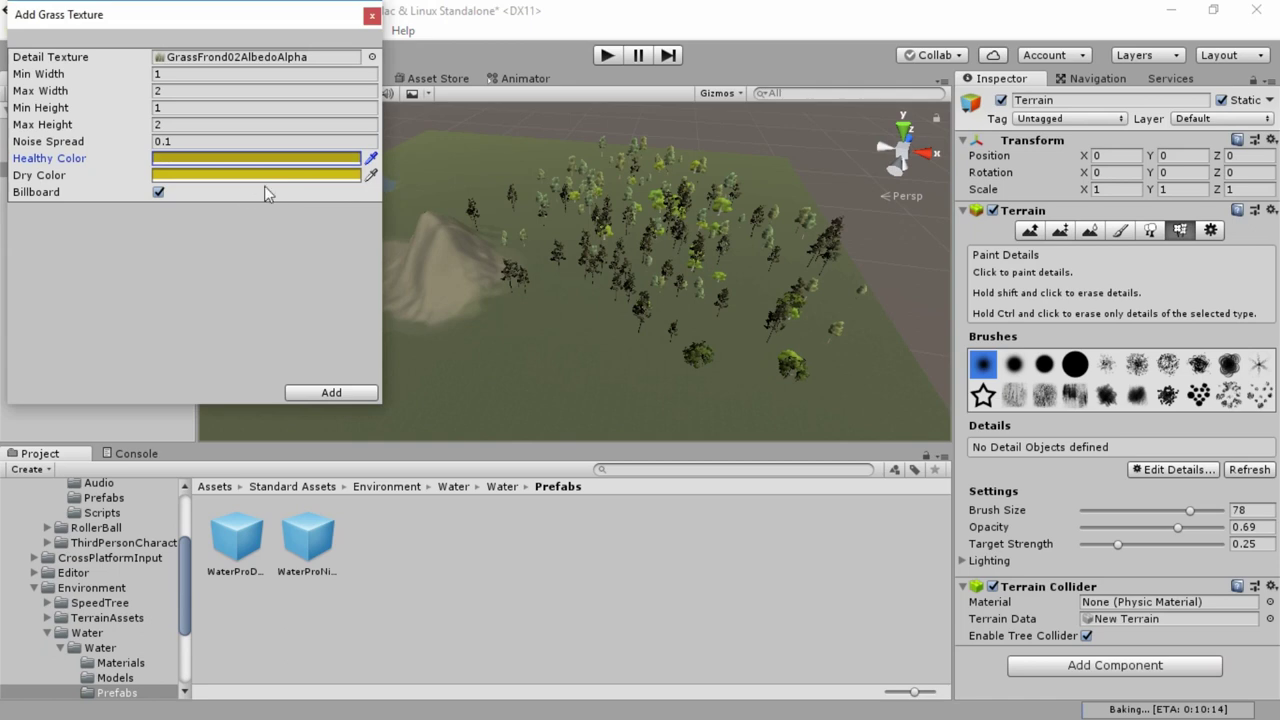
key("Escape")
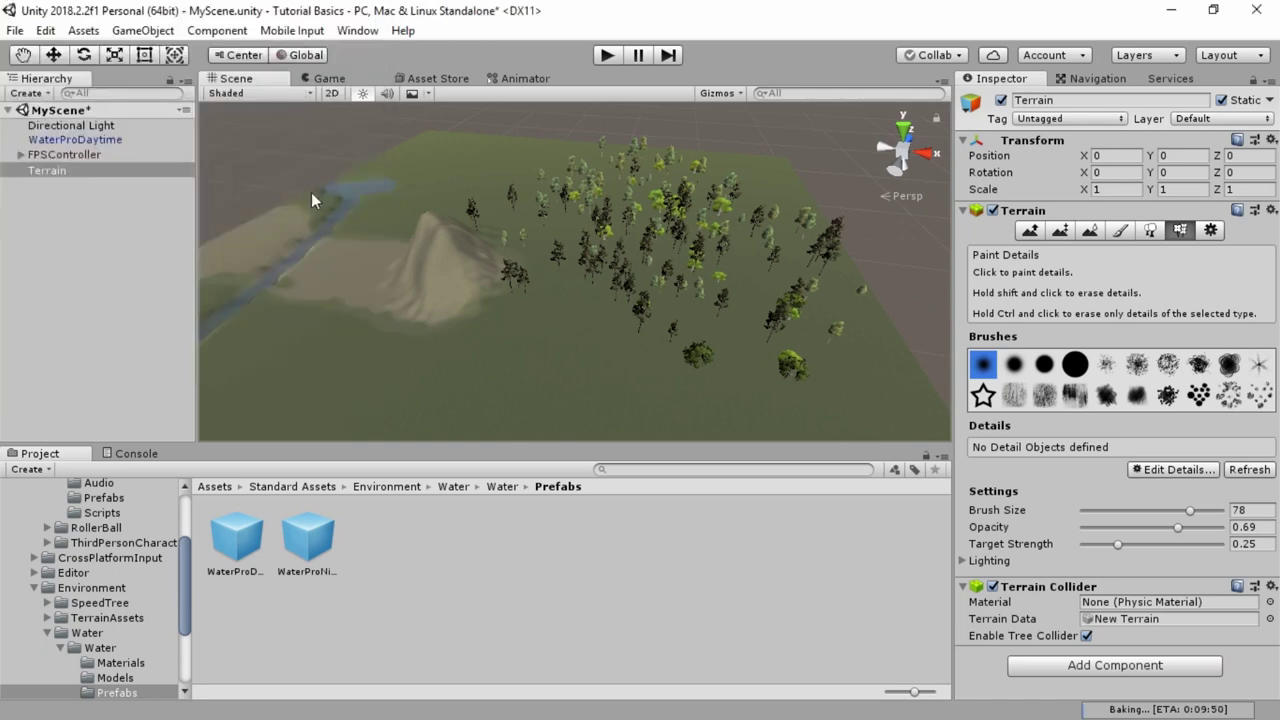
Start a new grass texture for the terrain details and assign GrassFrond01AlbedoAlpha as its detail texture.
left_click(1190, 470)
left_click(1200, 475)
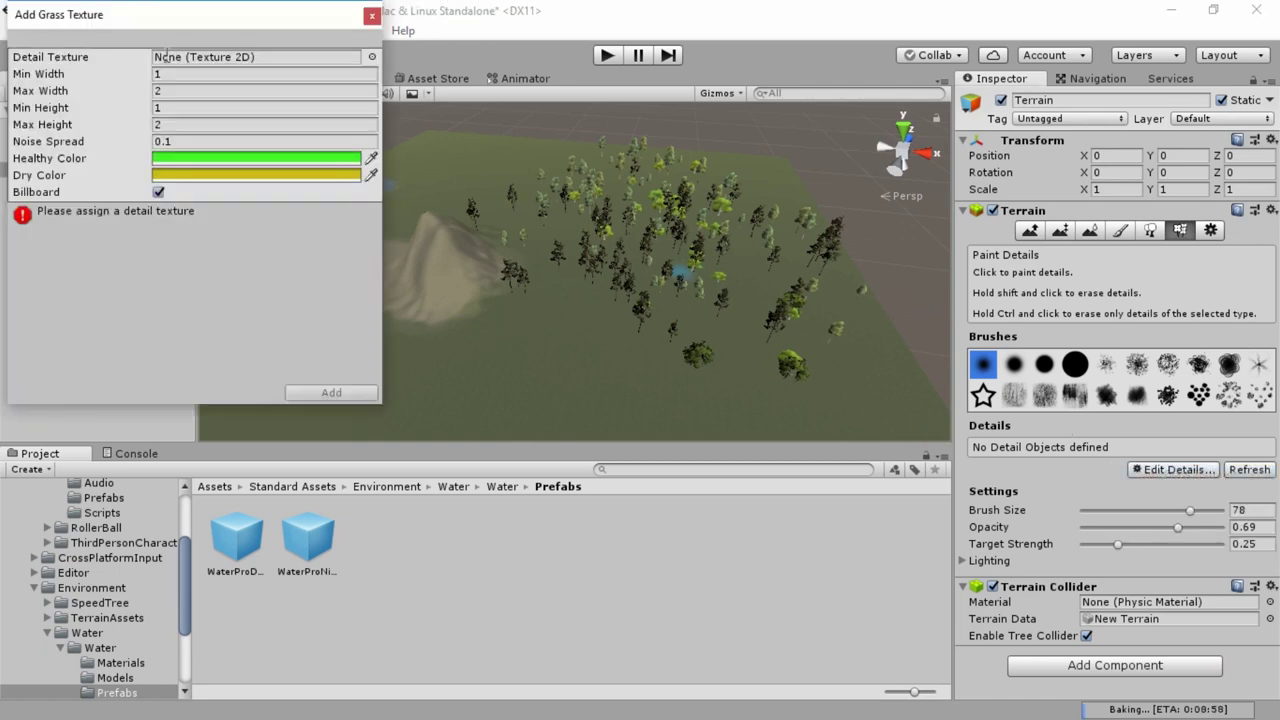
left_click(371, 58)
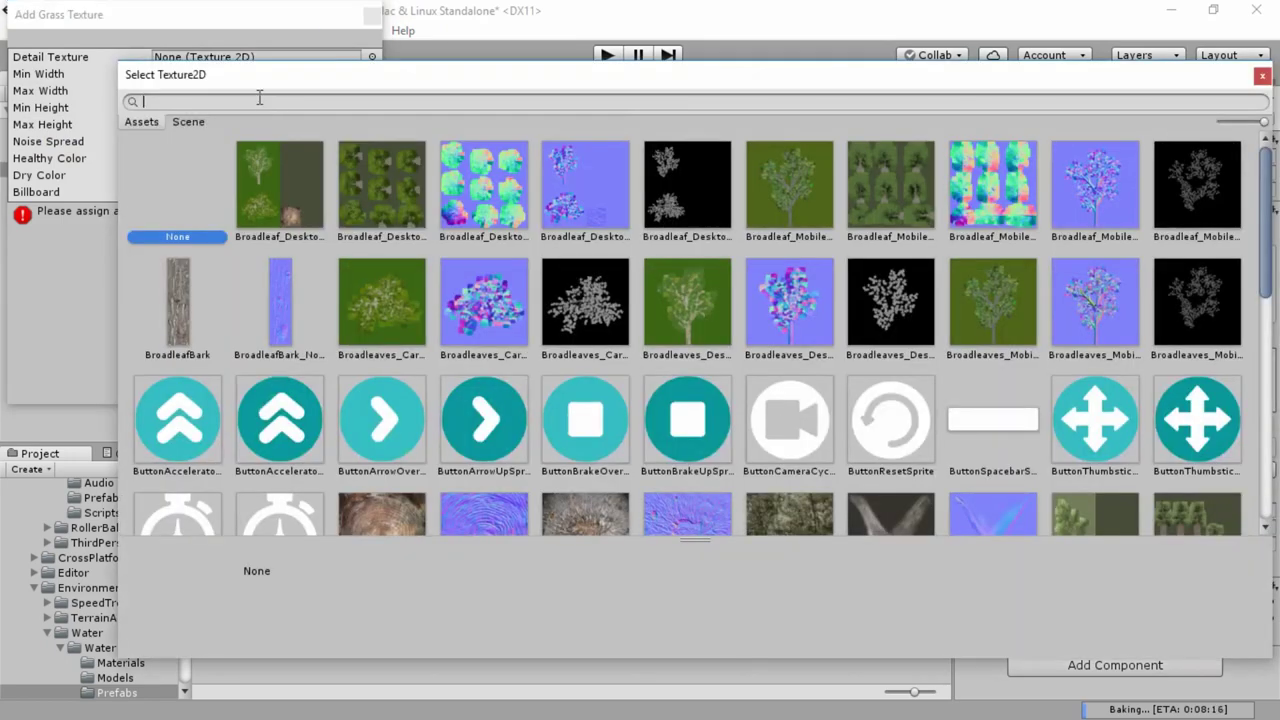
type("gea")
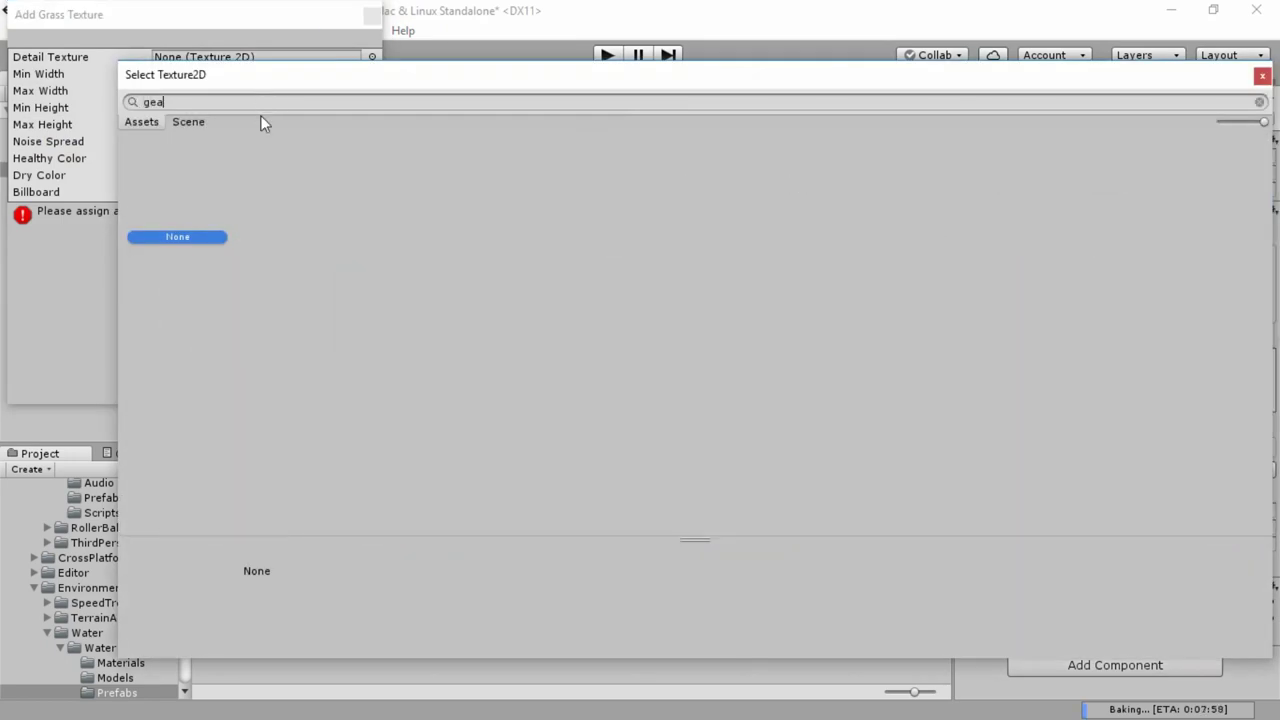
key("BackSpace")
key("BackSpace")
type("ra")
left_click(290, 182)
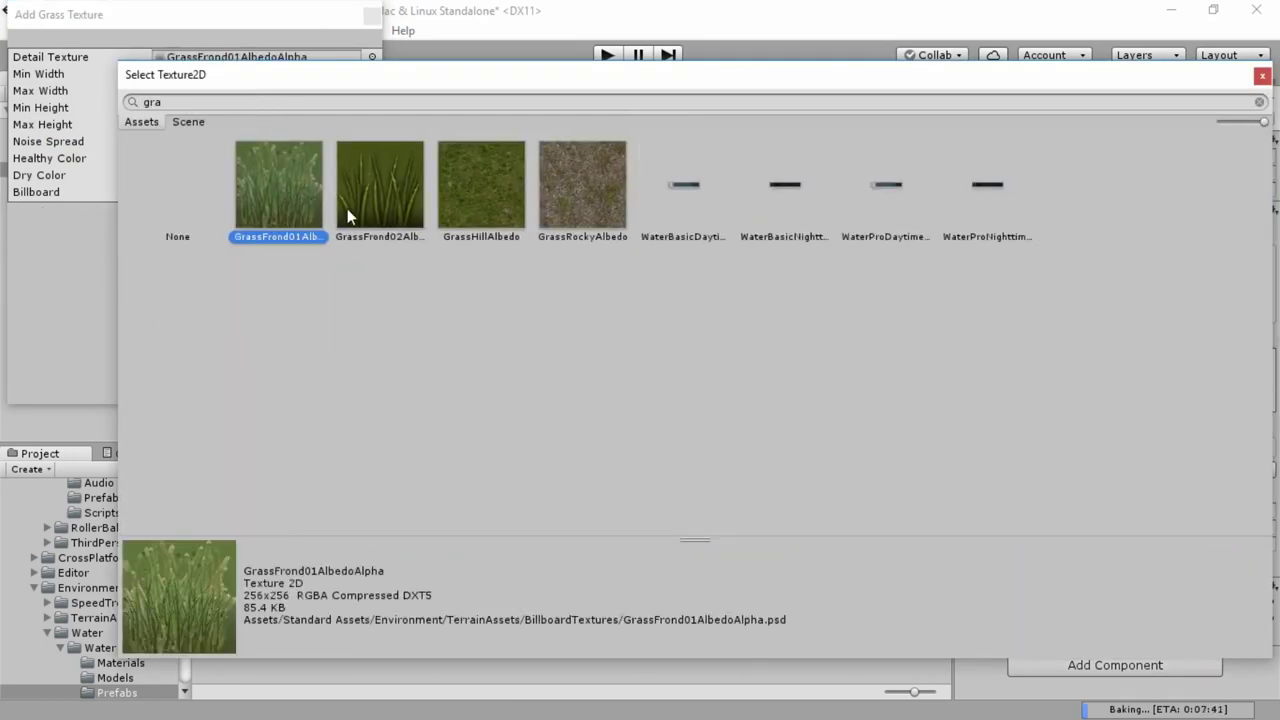
left_click(1258, 77)
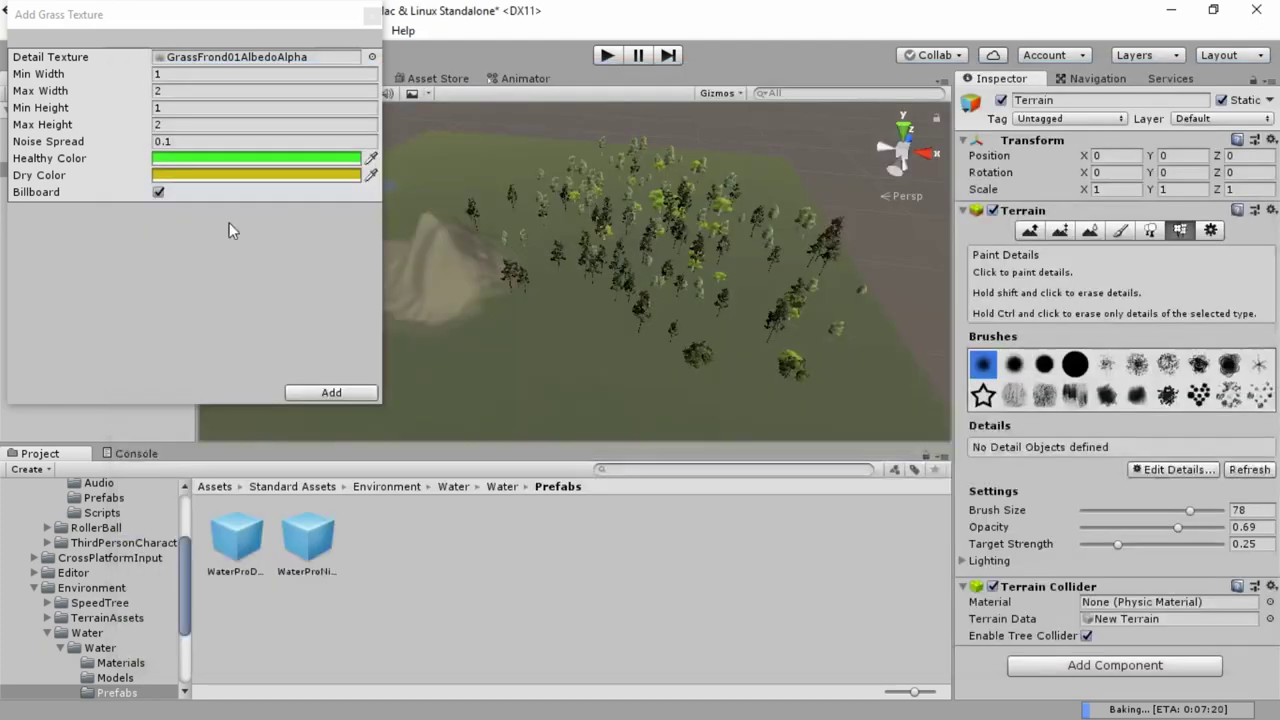
Set the grass's healthy color to the saturated green 1FFB00 and add the grass texture to the terrain.
left_click(190, 160)
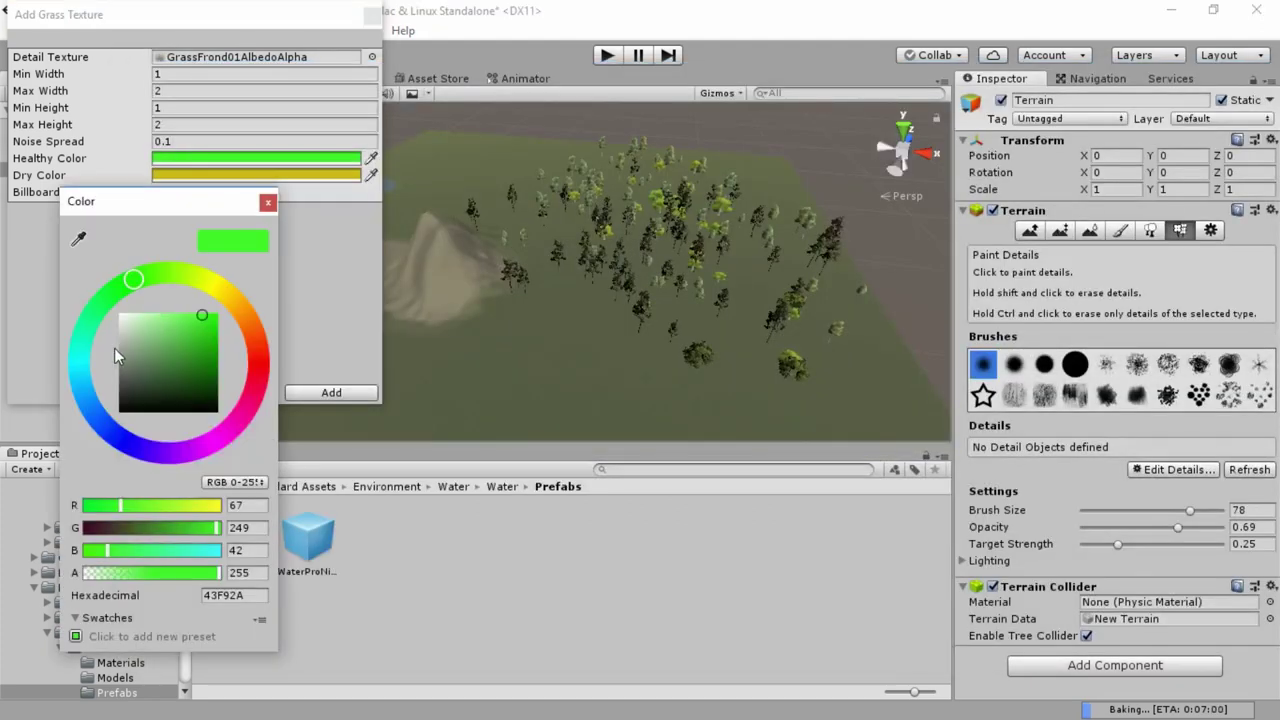
left_click(218, 316)
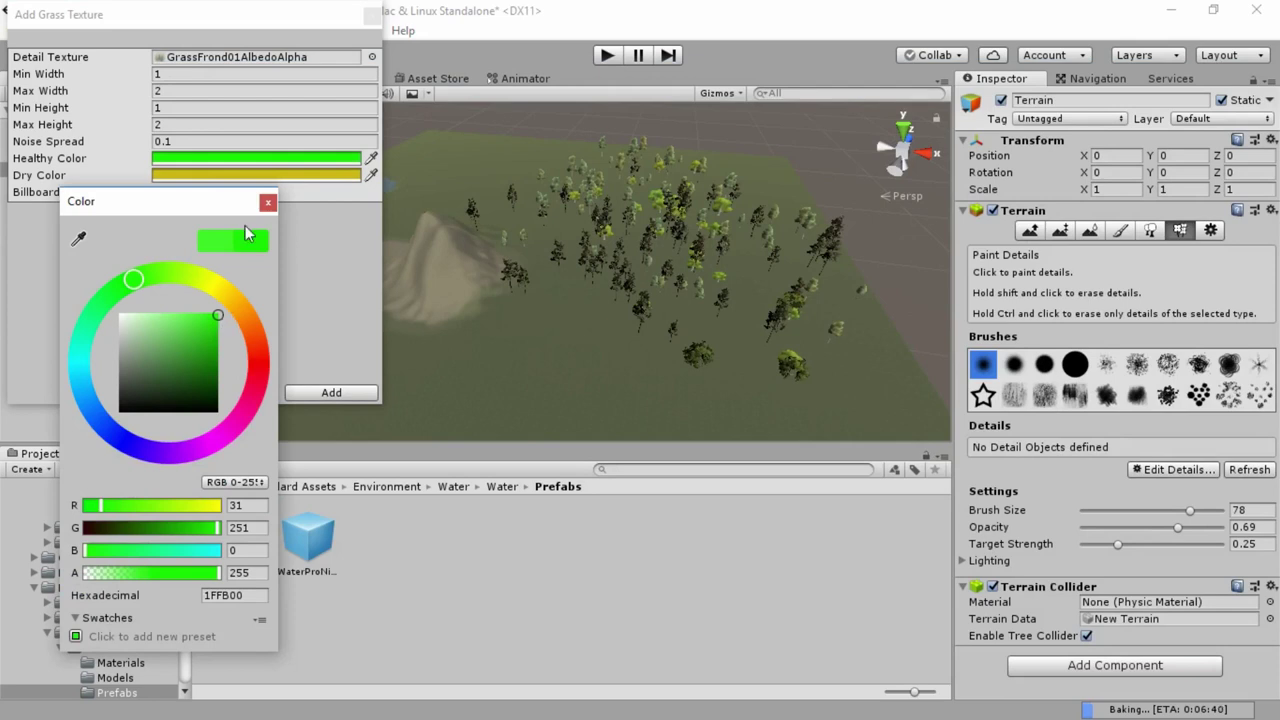
left_click(268, 202)
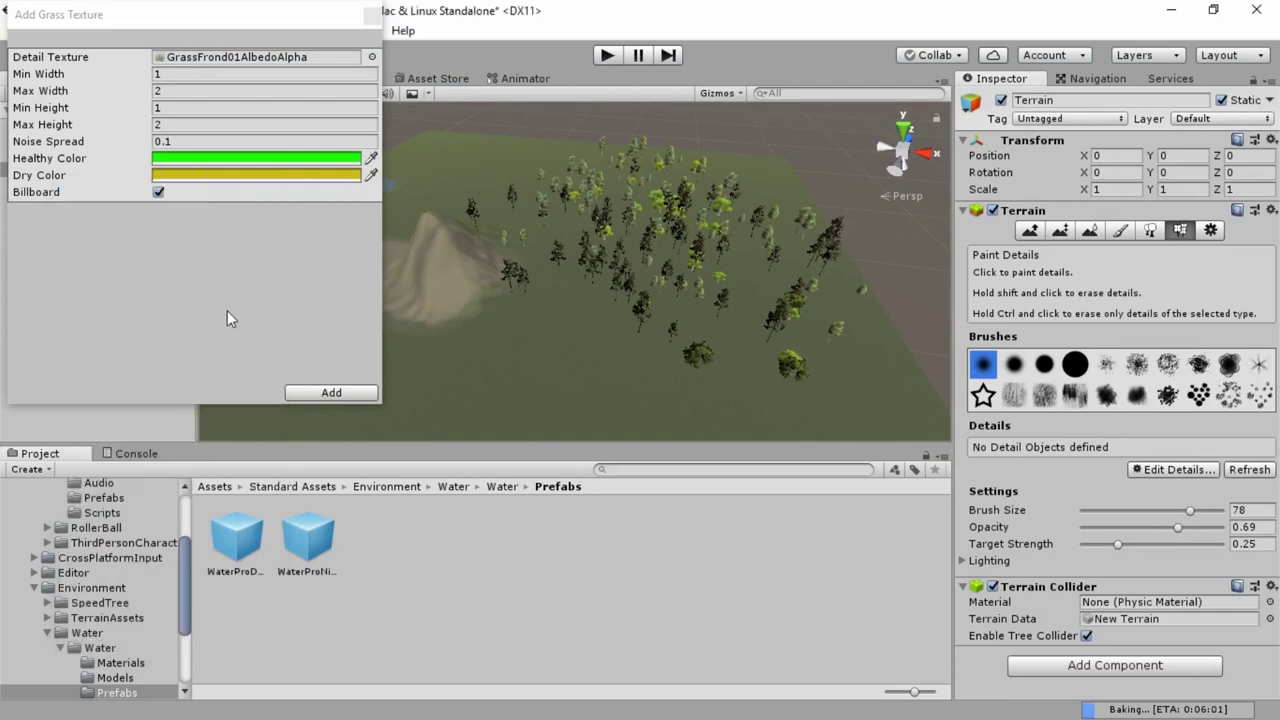
left_click(331, 393)
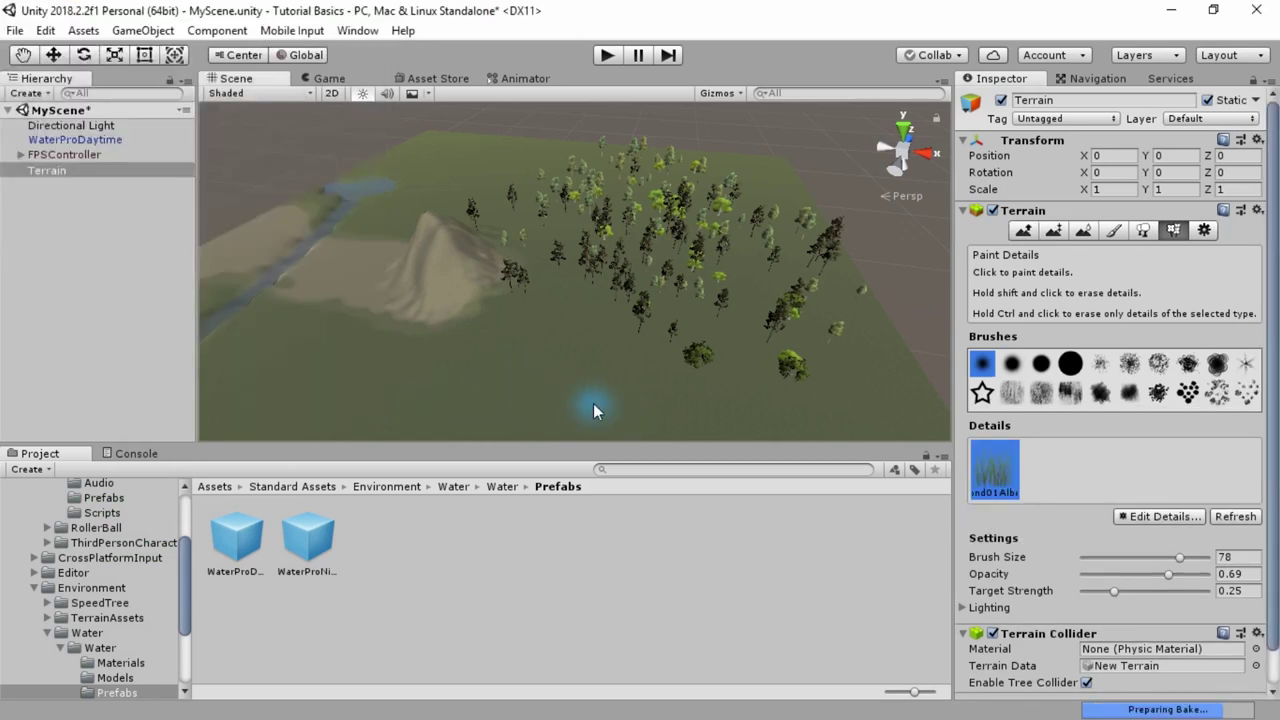
Start a second grass texture for the terrain details.
left_click(1156, 517)
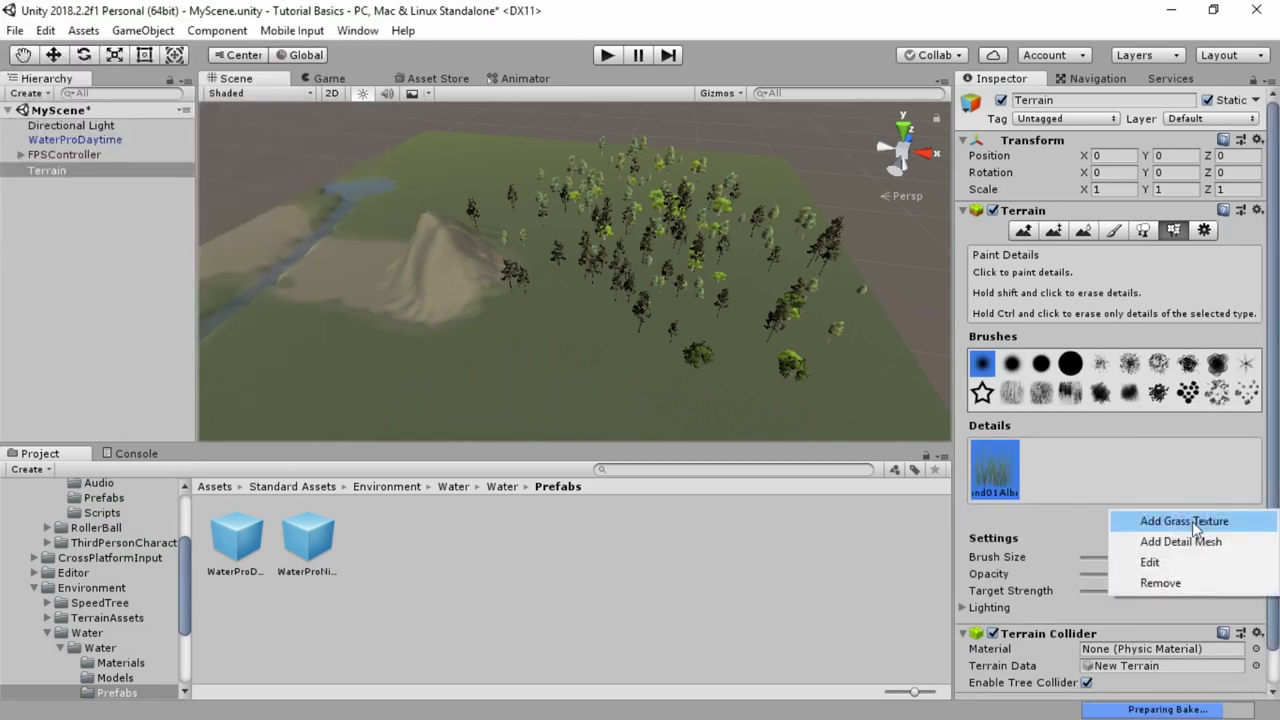
left_click(1190, 521)
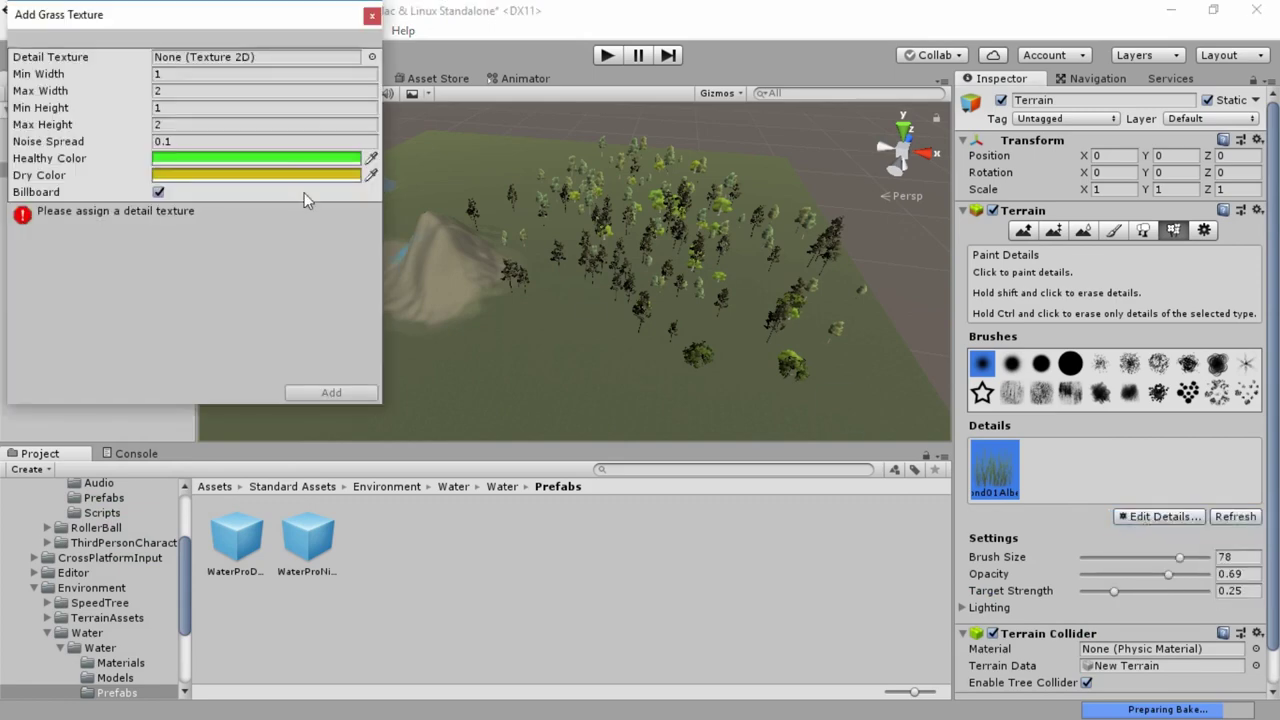
left_click(372, 57)
type("f")
key("BackSpace")
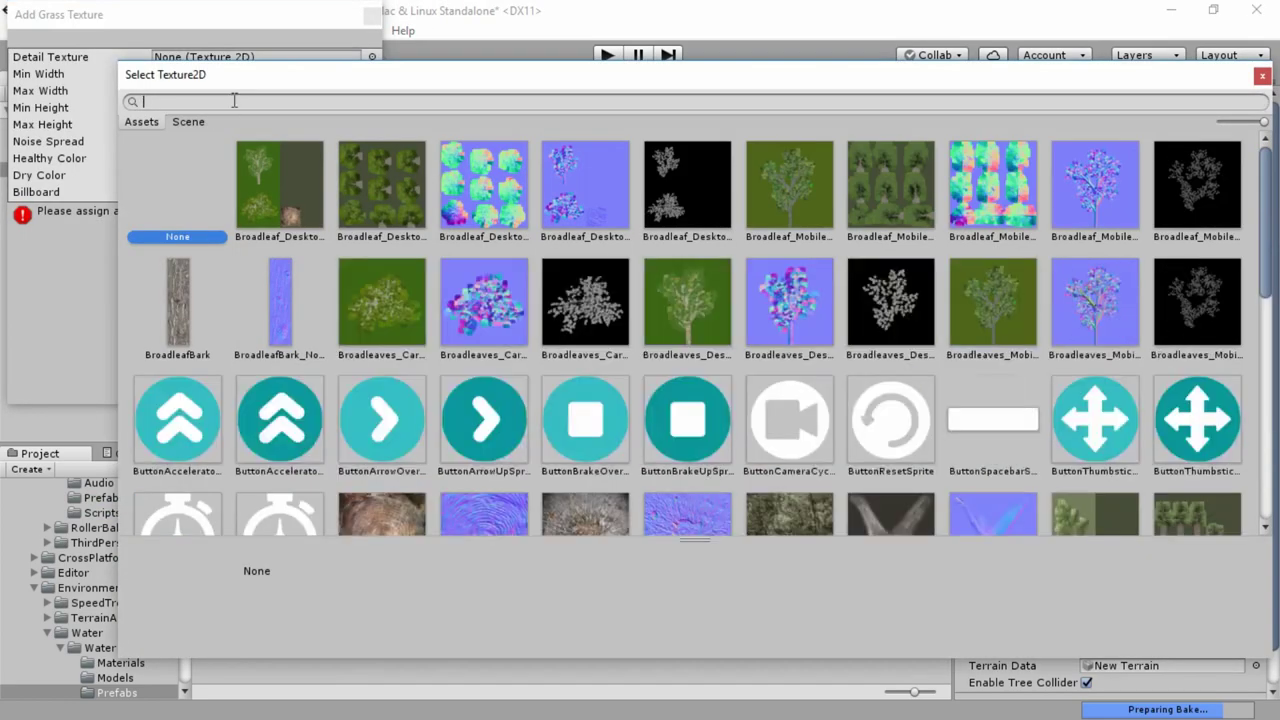
type("gra")
double_click(372, 202)
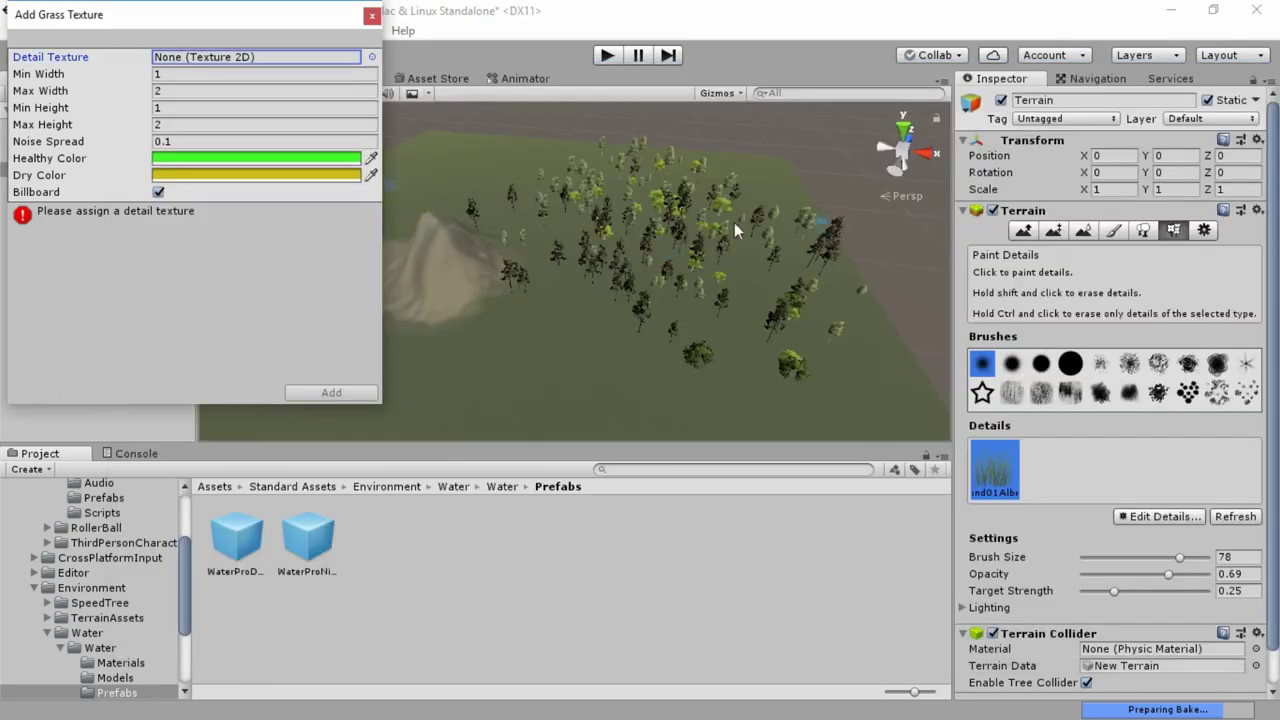
left_click(265, 108)
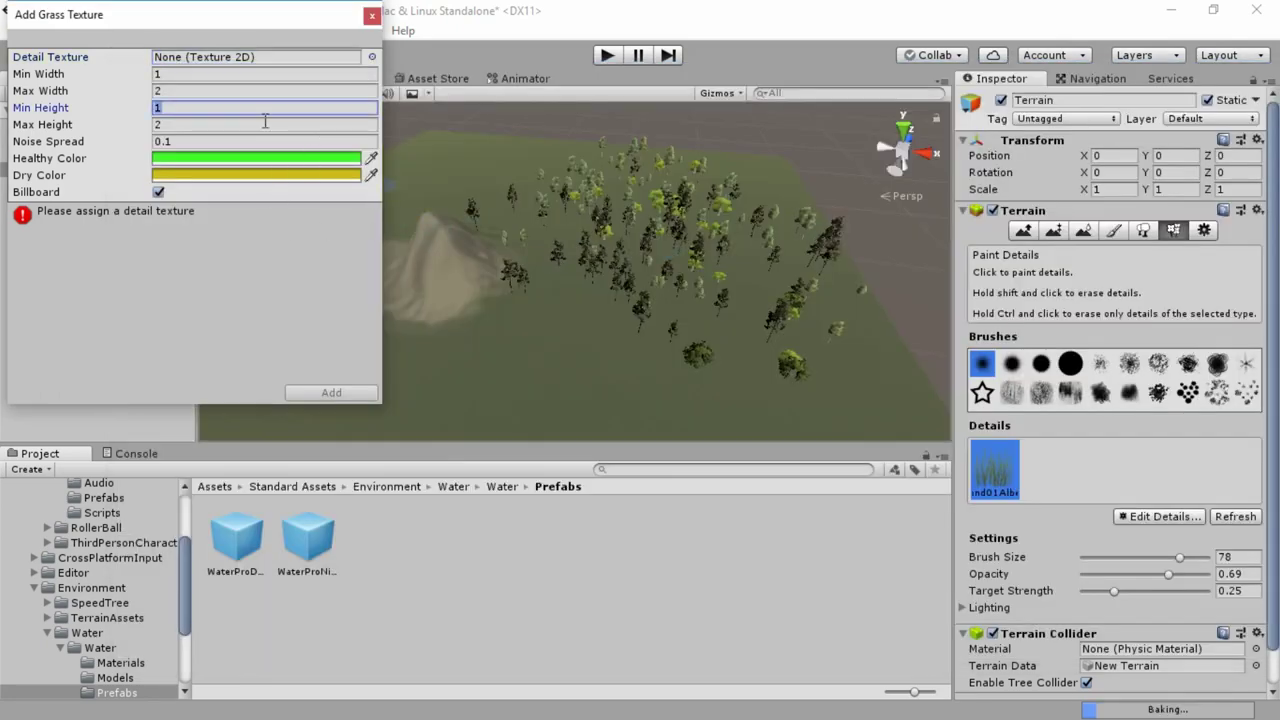
Assign GrassFrond02AlbedoAlpha as the detail texture and add the grass texture to the terrain.
left_click(372, 57)
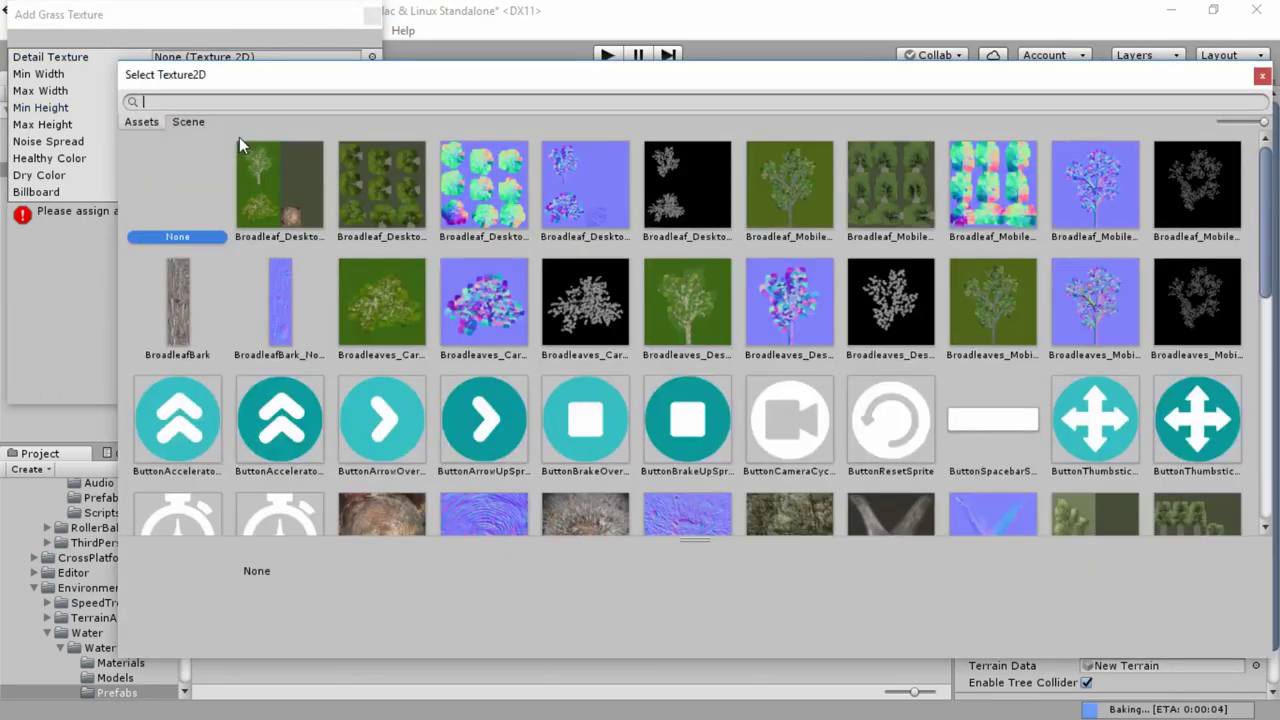
type("gra")
left_click(380, 185)
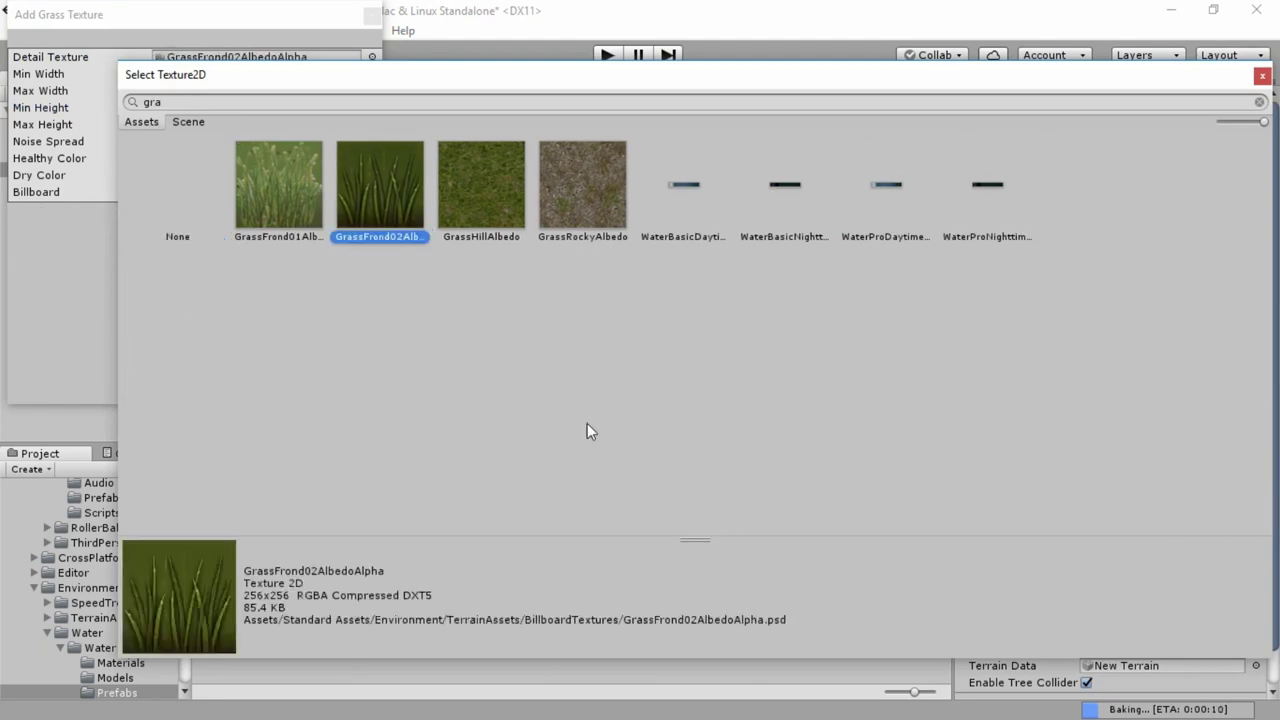
left_click(1262, 77)
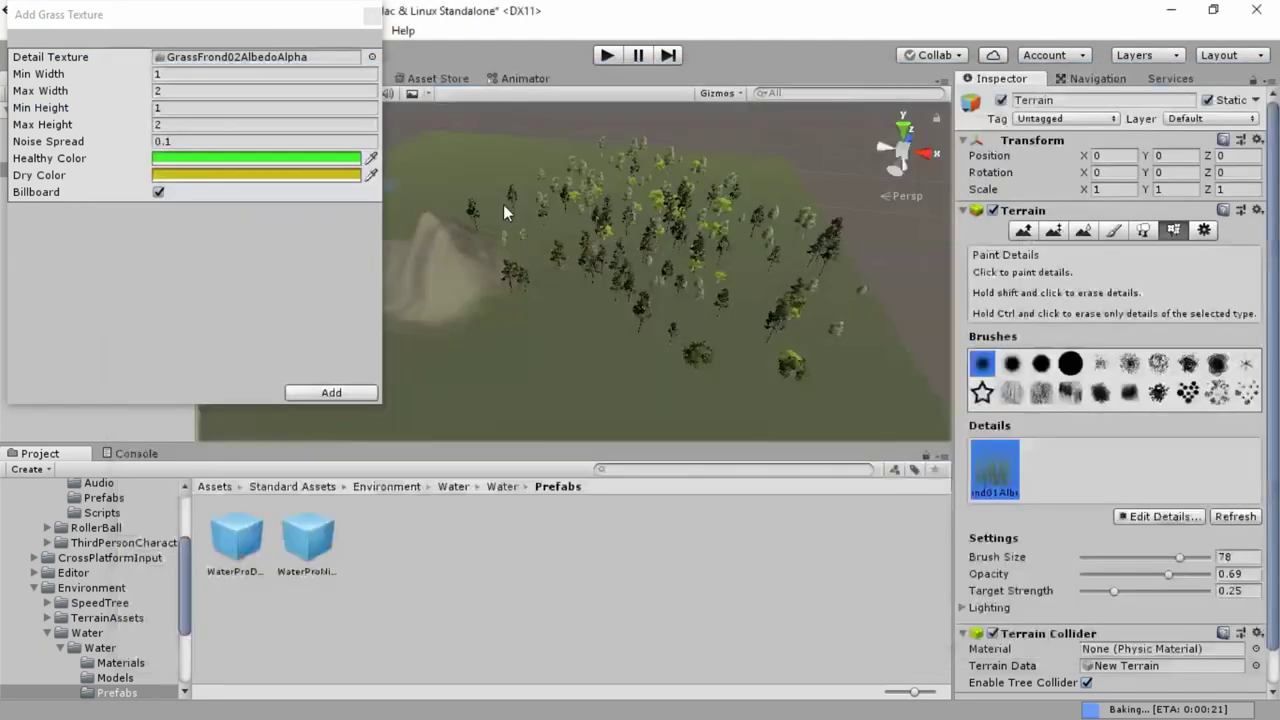
left_click(324, 396)
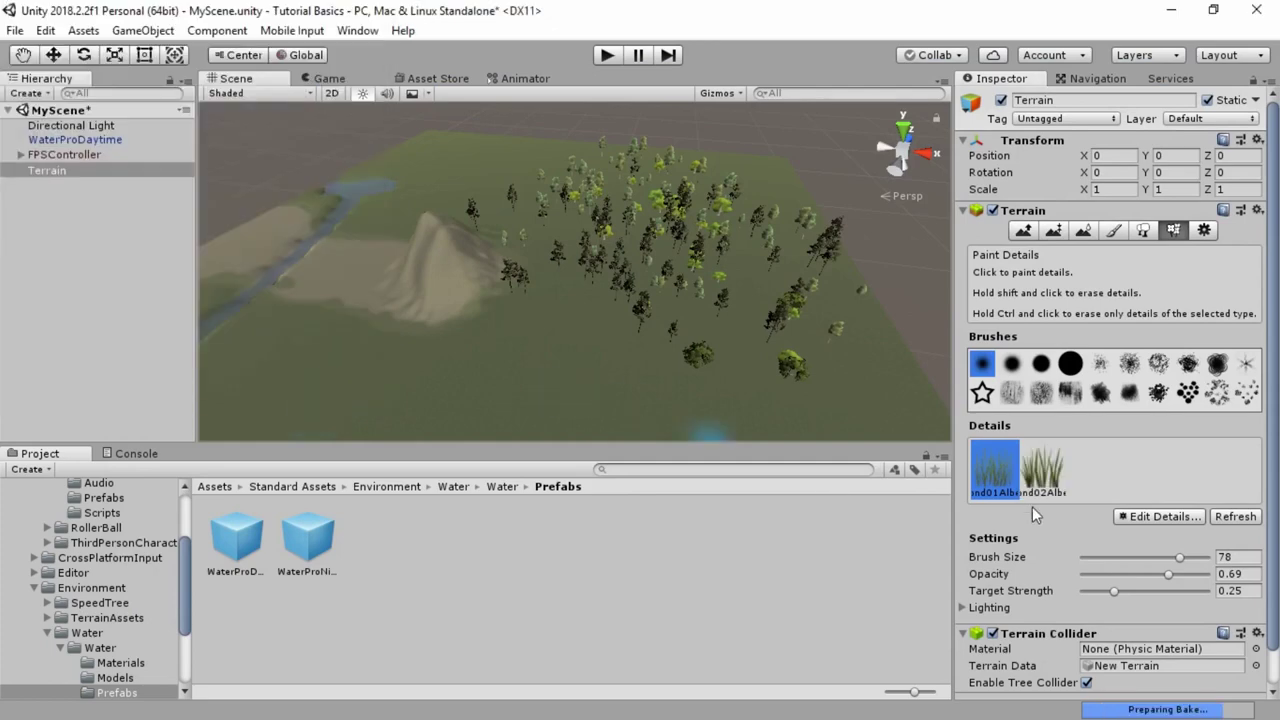
Choose the GrassFrond02AlbedoAlpha grass and paint a dense patch of it on the ground beside the conifers.
left_click(1040, 475)
scroll(480, 402, "up", 4)
scroll(493, 398, "up", 8)
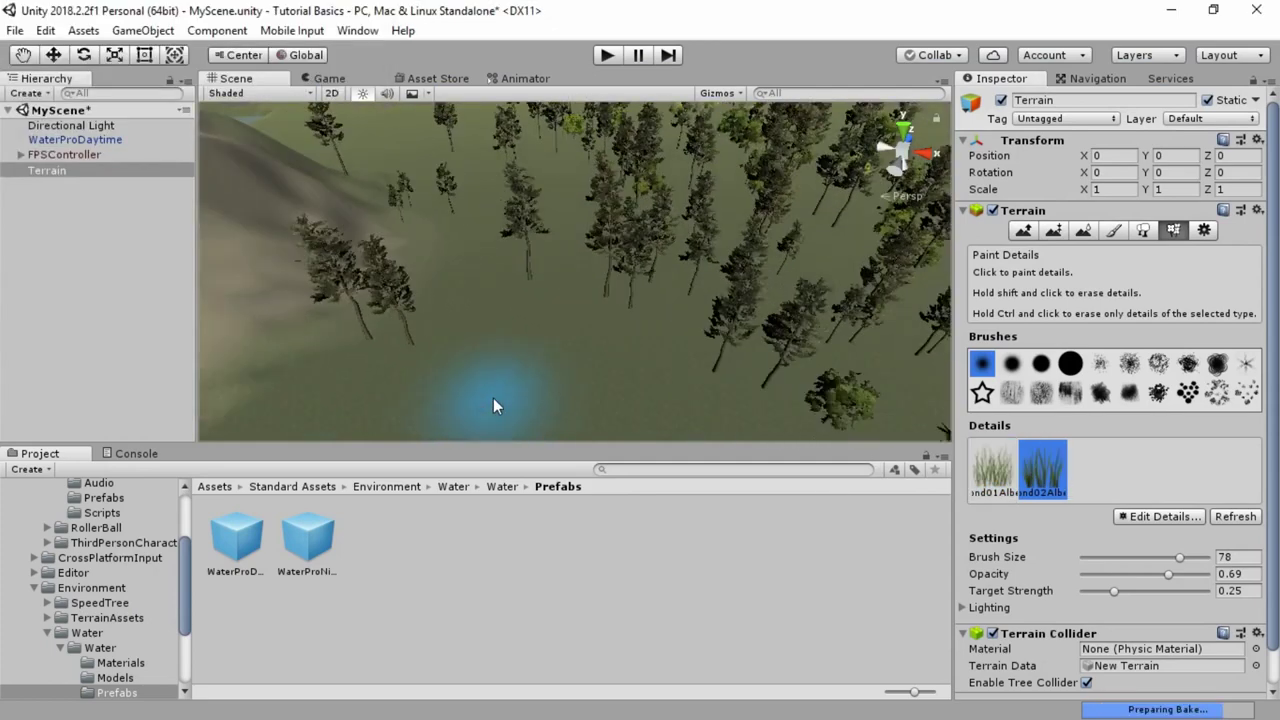
mouse_move(494, 388)
left_mouse_down("alt")
mouse_move(558, 283)
mouse_move(554, 320)
left_mouse_up("alt")
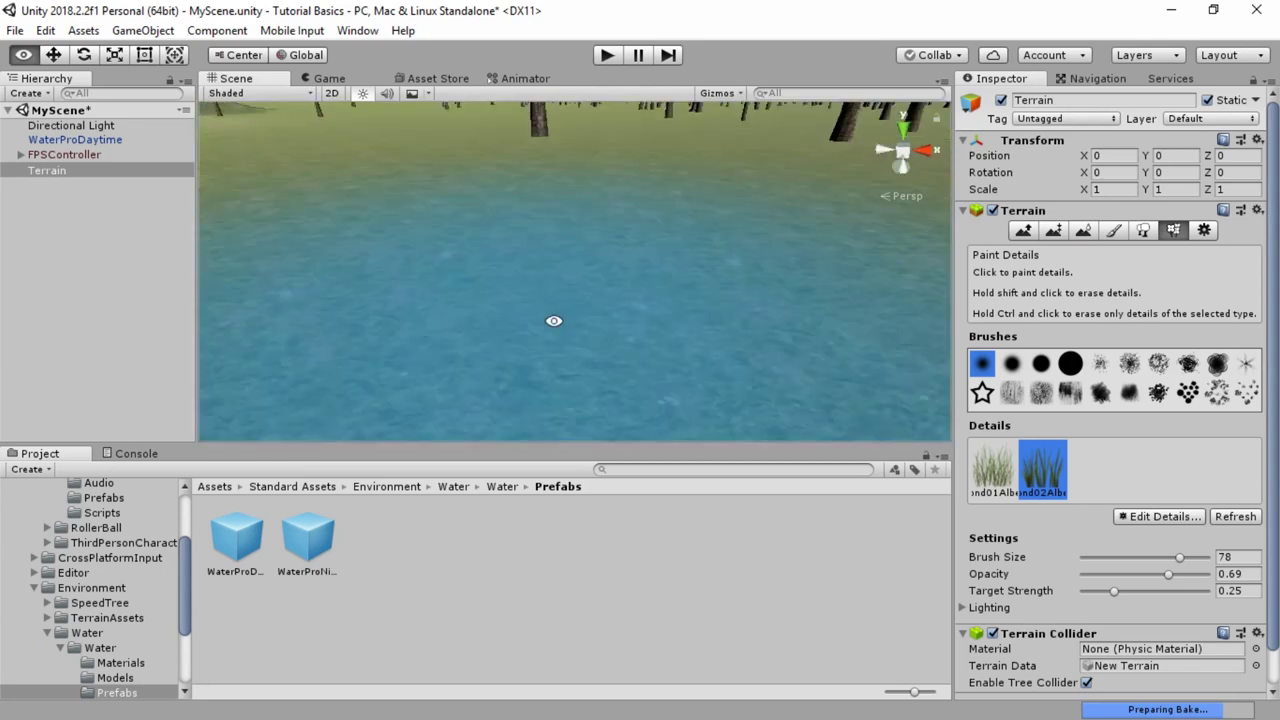
left_click(609, 278)
scroll(625, 290, "down", 4)
left_click_drag(611, 313, 606, 345, "alt")
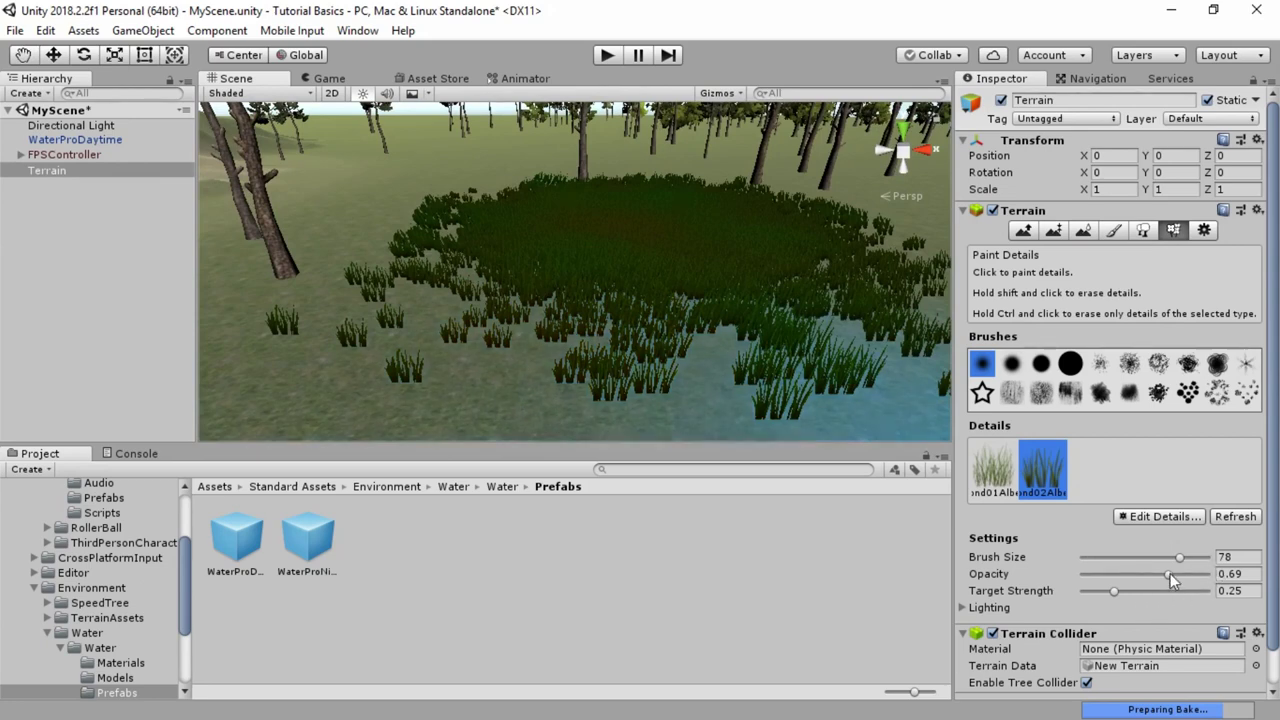
Undo the dense grass and repaint sparser patches beside the conifers with opacity 0.06 and target strength 0.4375.
left_click_drag(1168, 574, 1117, 580)
left_click(584, 307)
key("ctrl+z")
left_click_drag(1114, 582, 1090, 580)
scroll(671, 333, "down", 4)
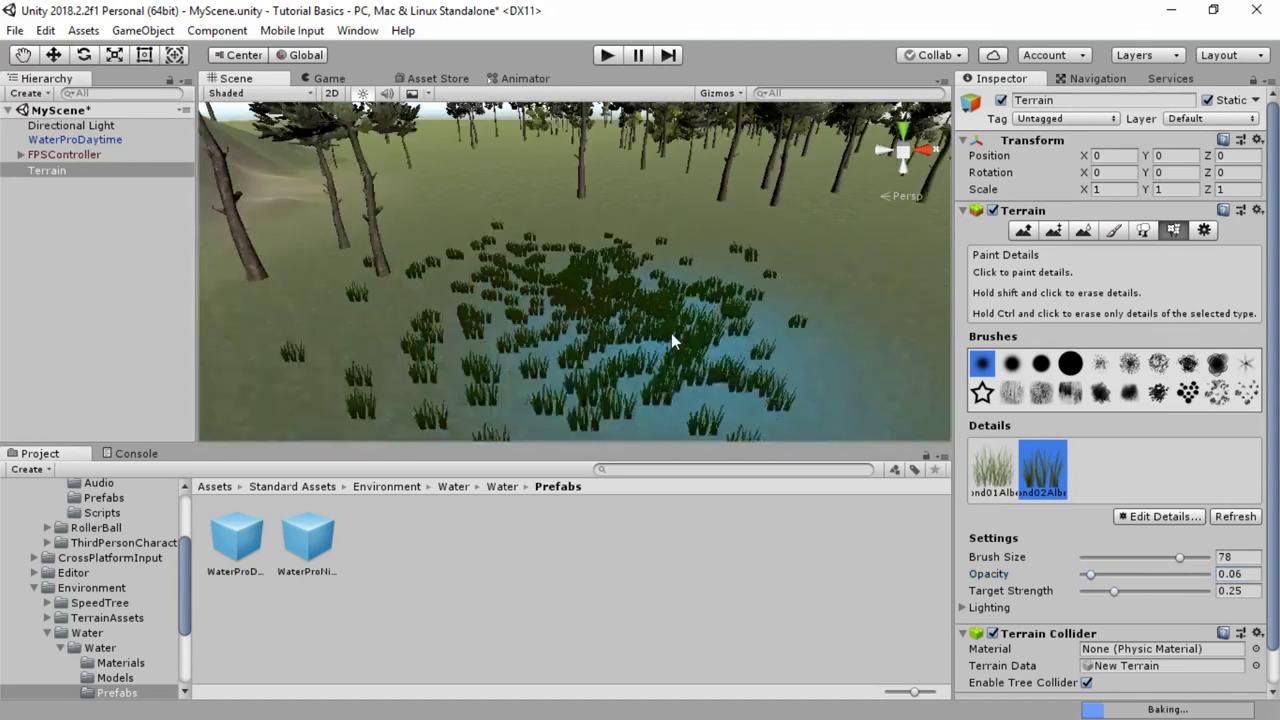
left_click_drag(620, 349, 631, 325, "alt")
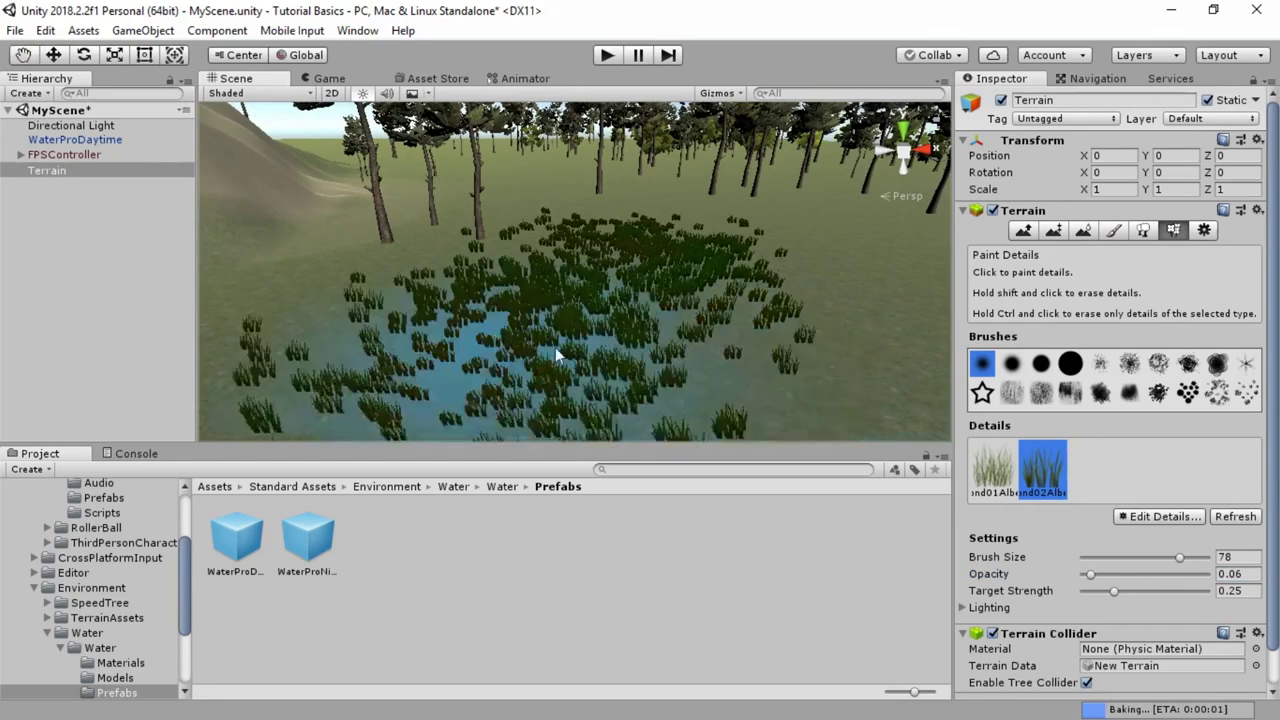
left_click_drag(1120, 595, 1137, 592)
mouse_move(833, 399)
left_mouse_down()
mouse_move(786, 374)
mouse_move(716, 383)
left_mouse_up()
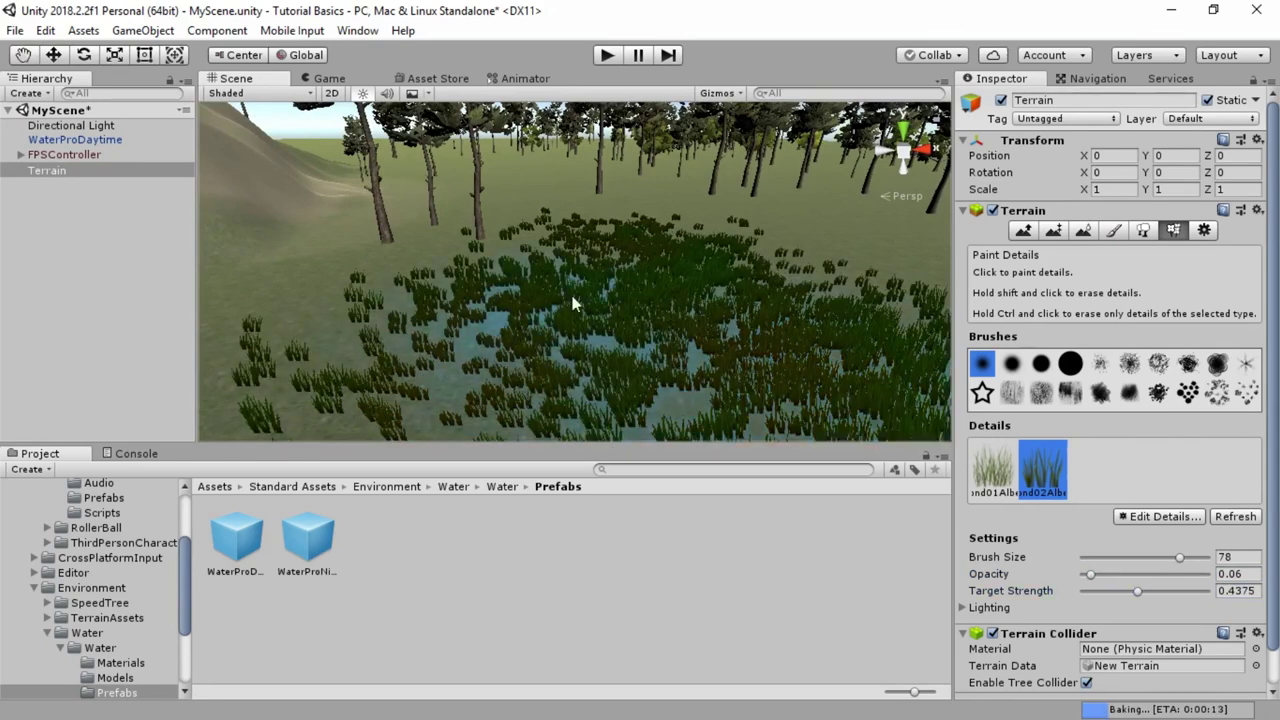
Play-test the scene by walking across the terrain and through the painted grass, and stop play mode.
left_click(611, 55)
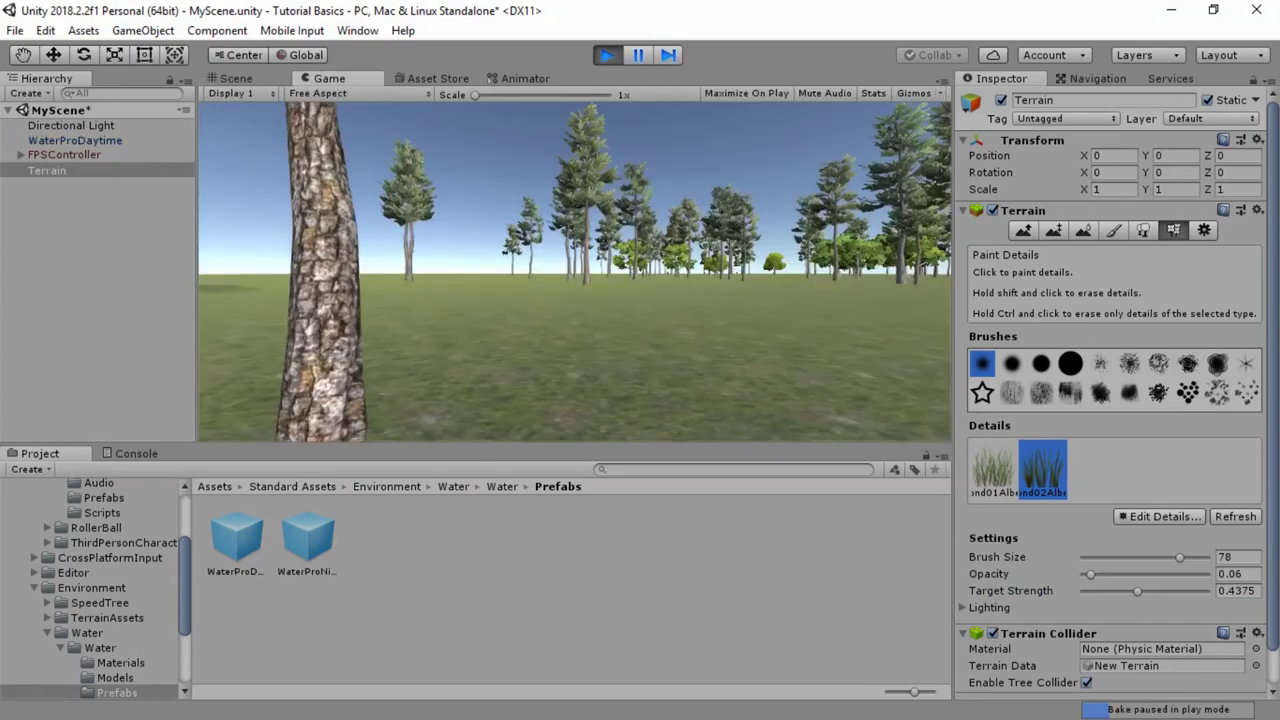
key("w")
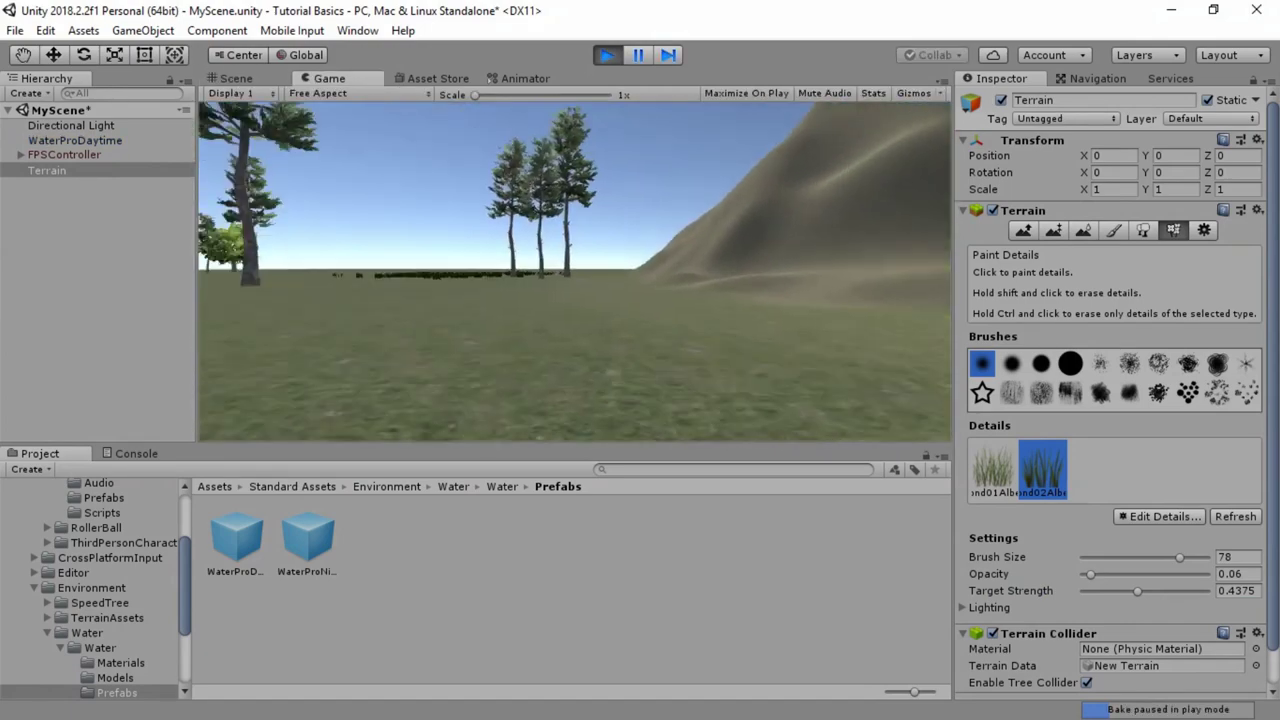
key("w")
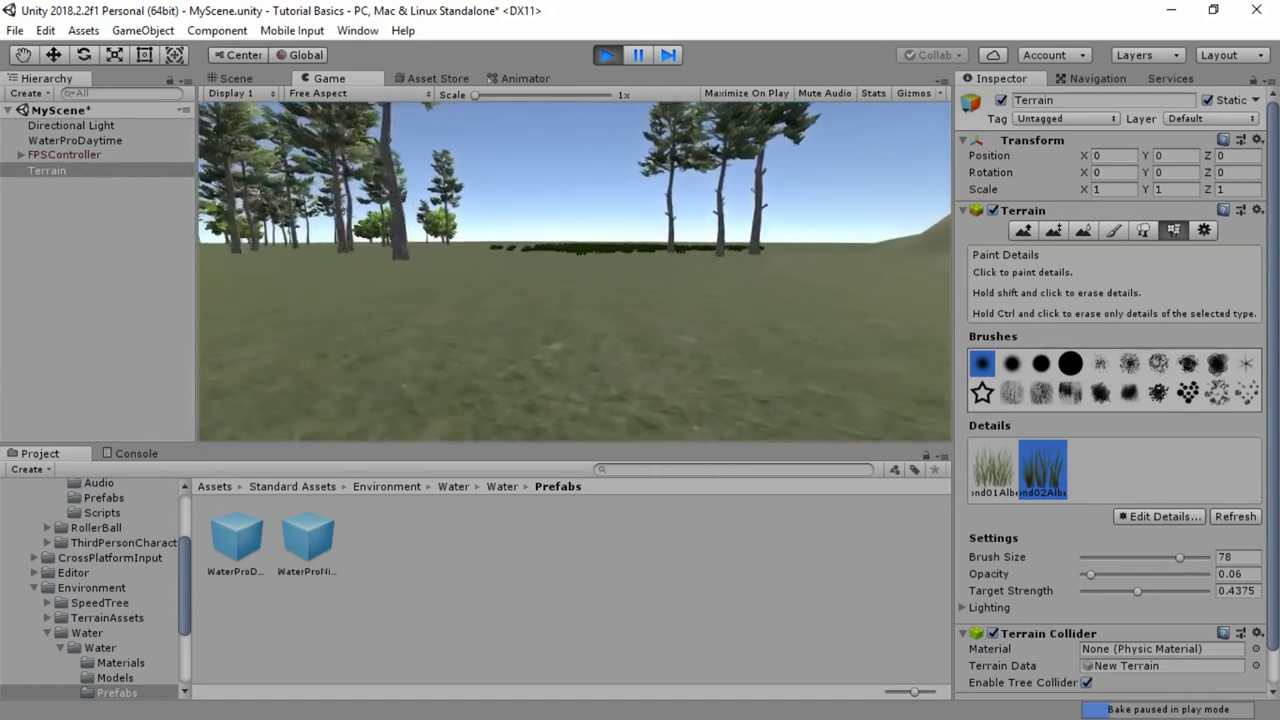
key("w")
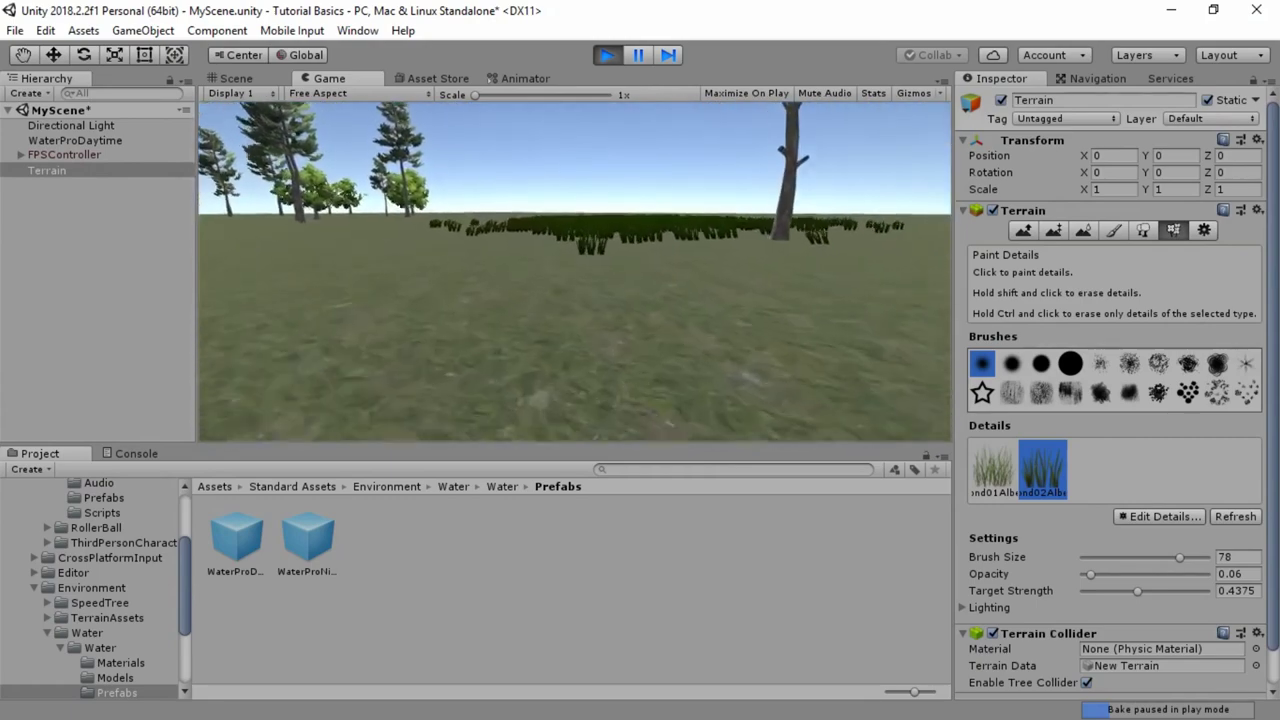
key("w")
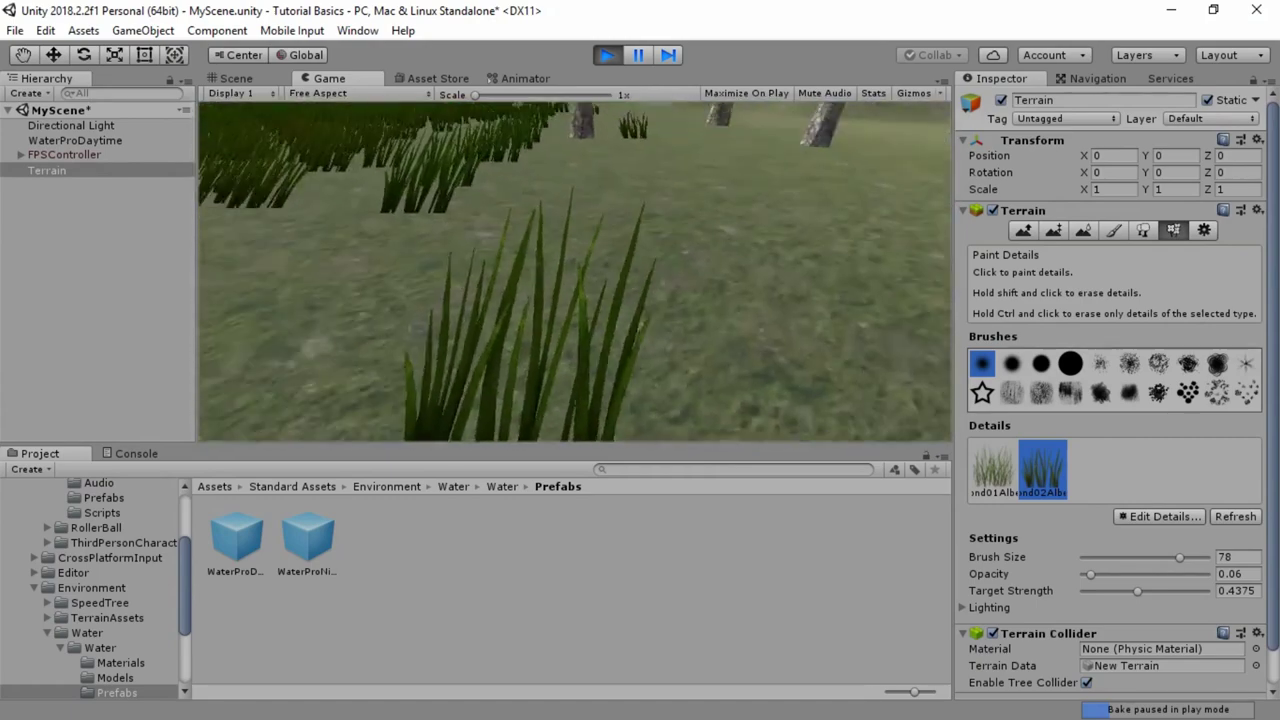
key("w")
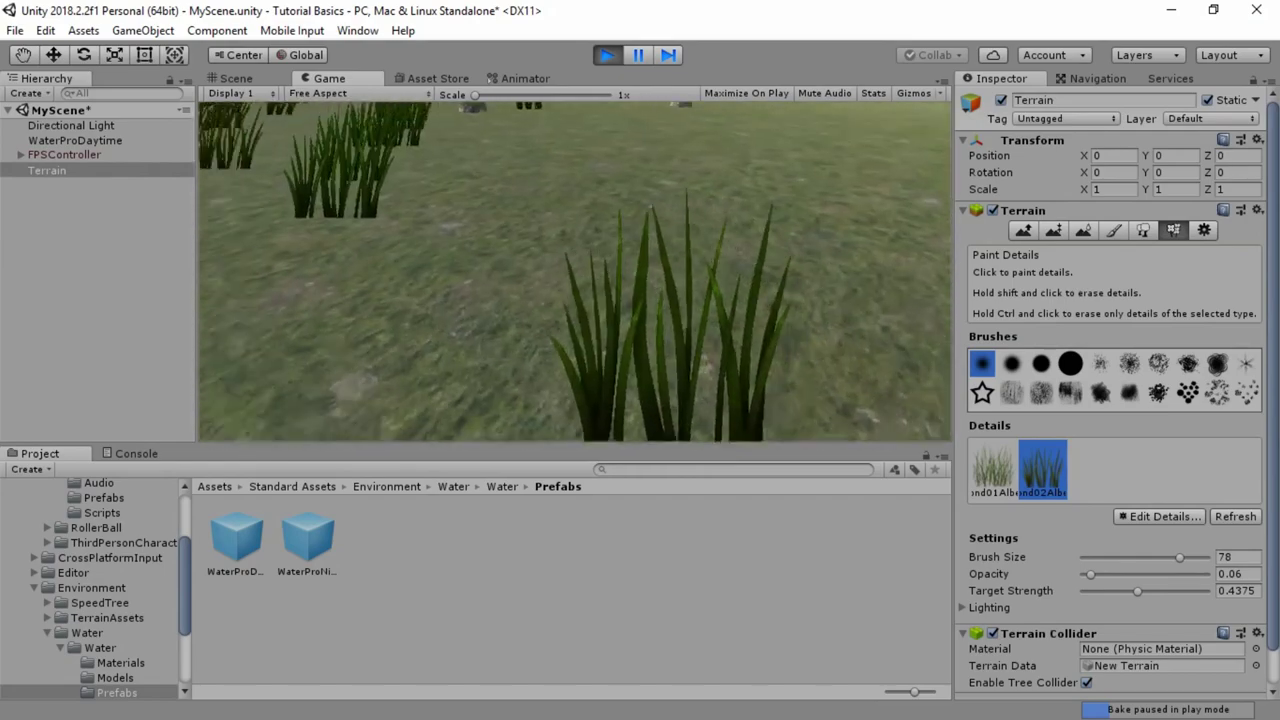
key("w")
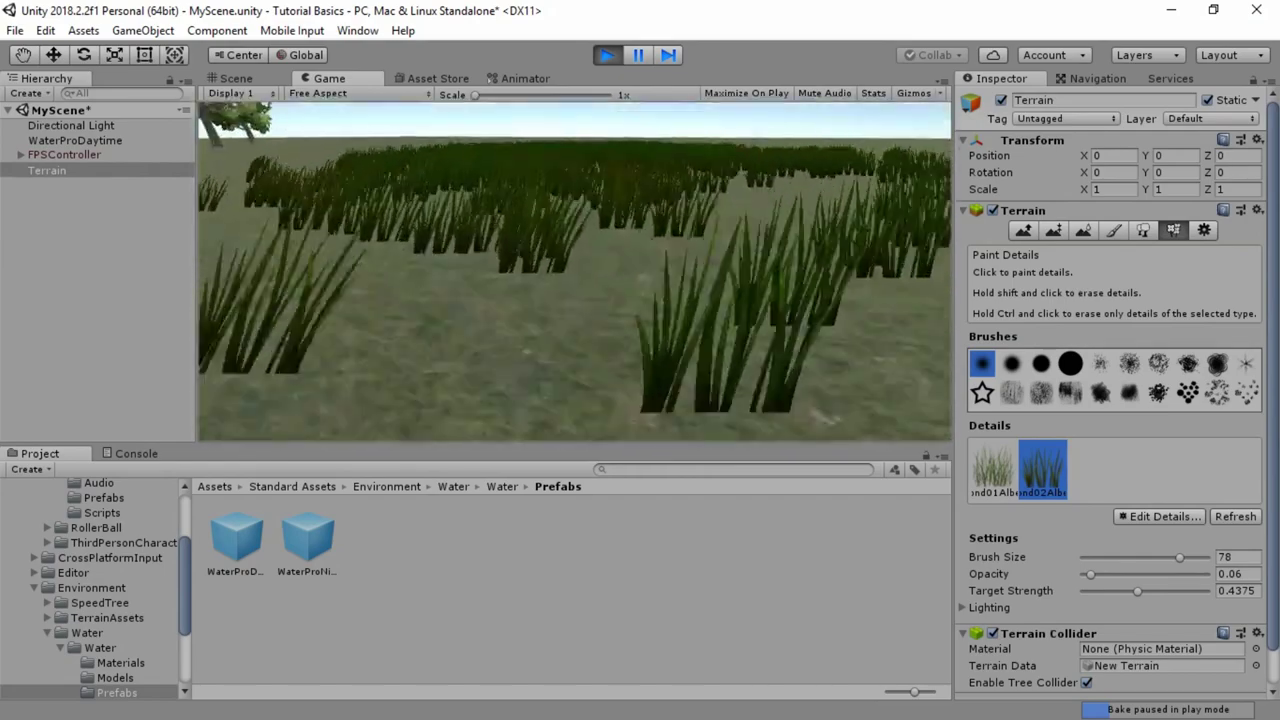
key("w")
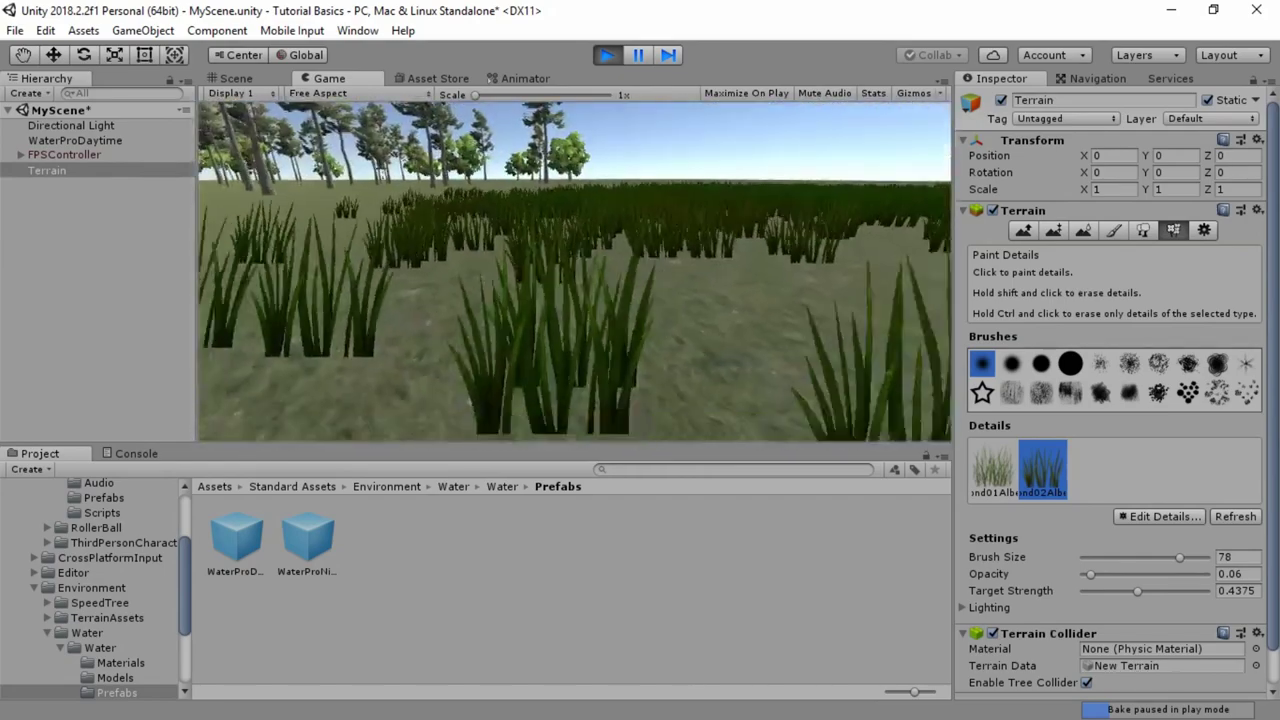
key("w")
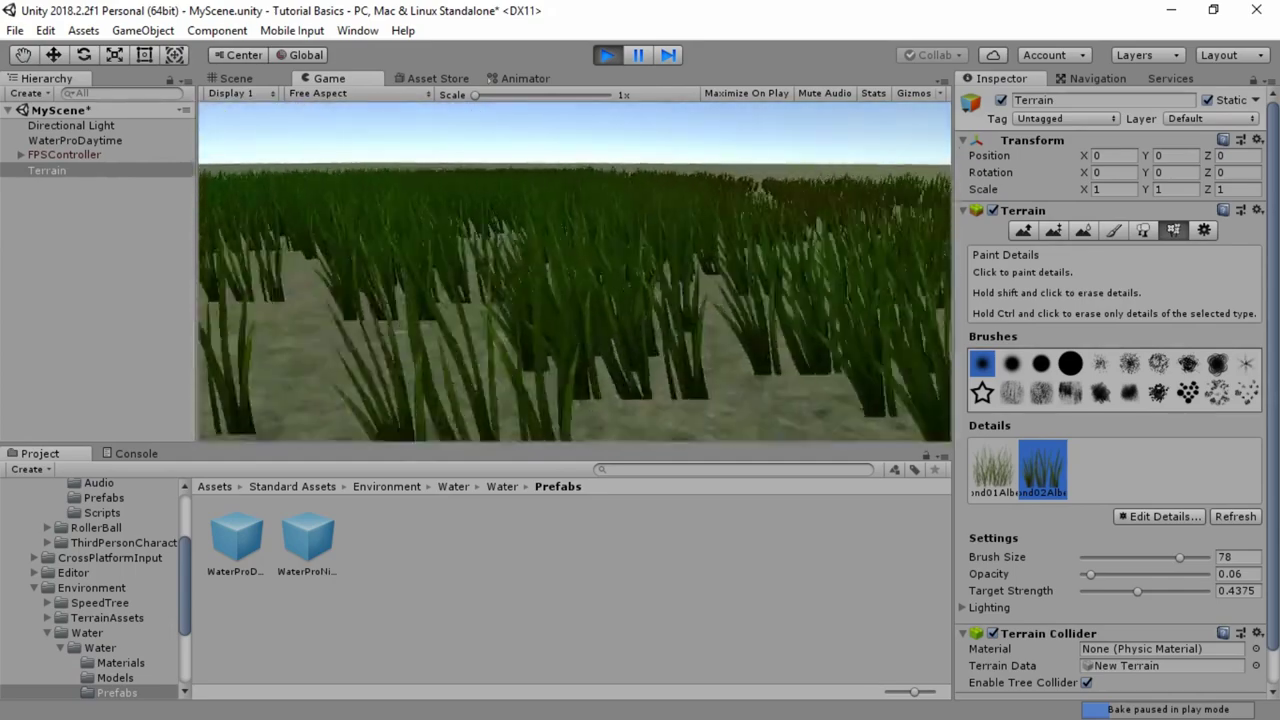
key("w")
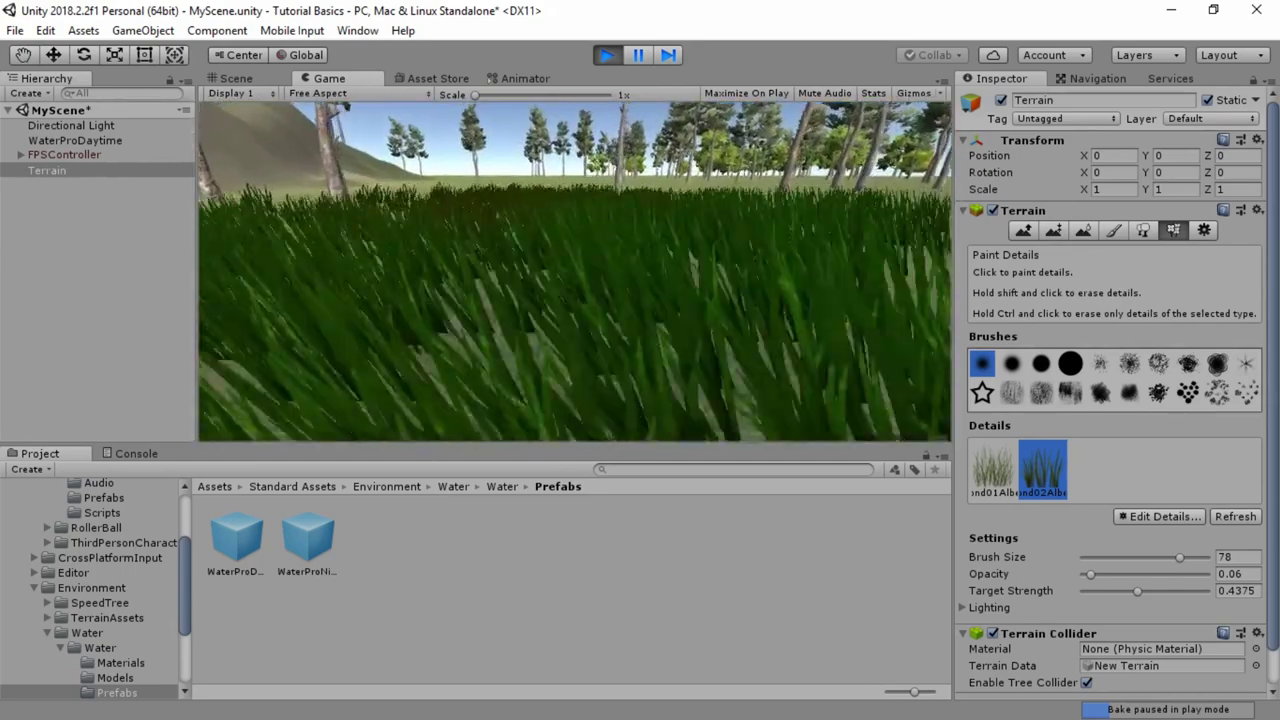
key("w")
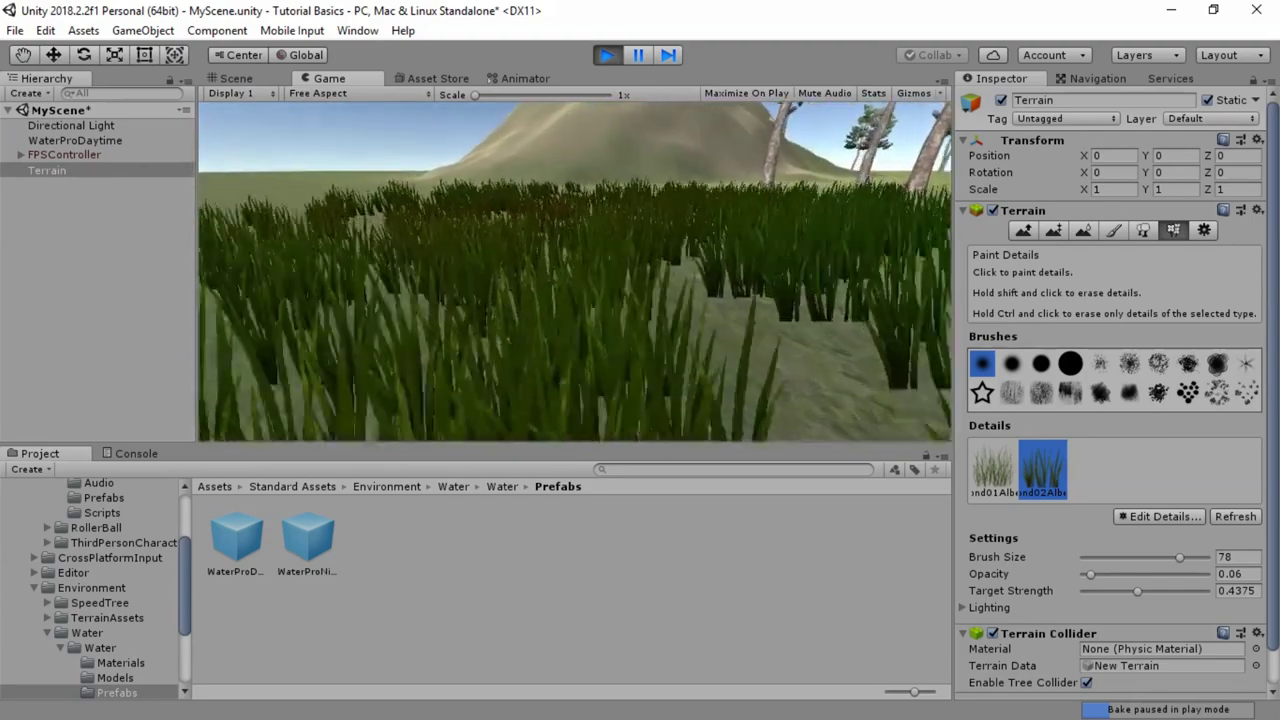
key("w")
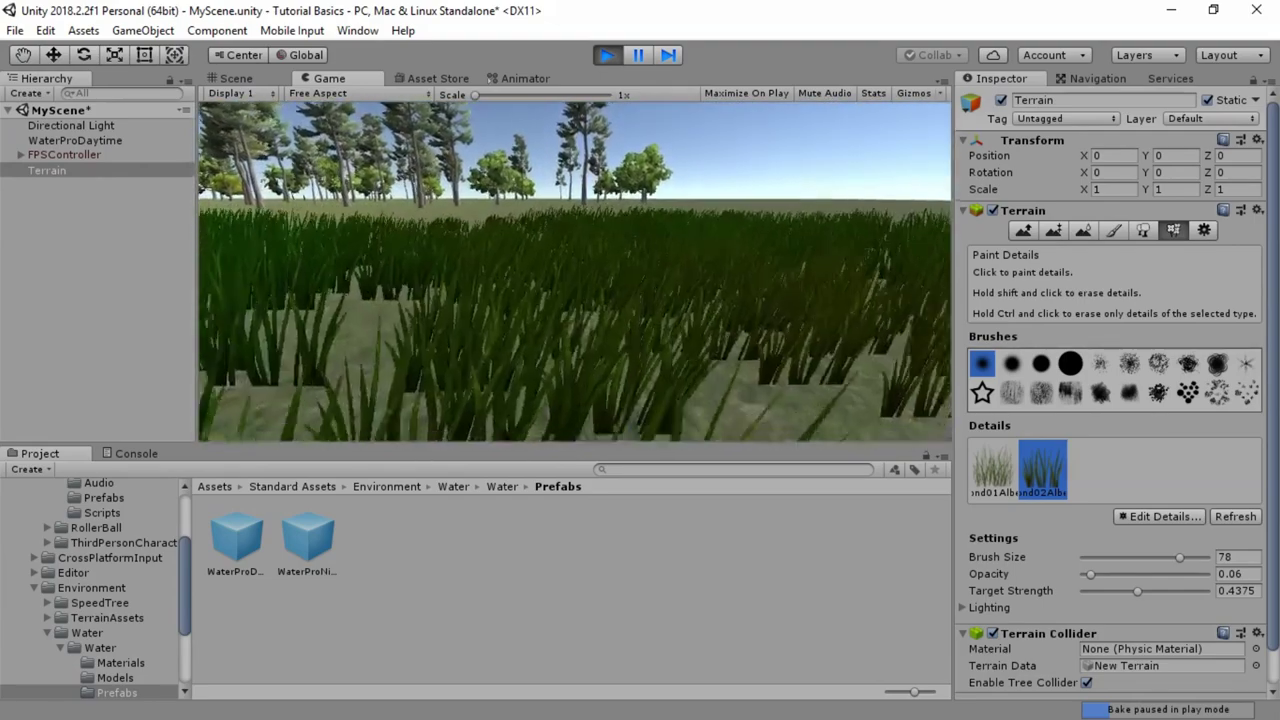
key("Escape")
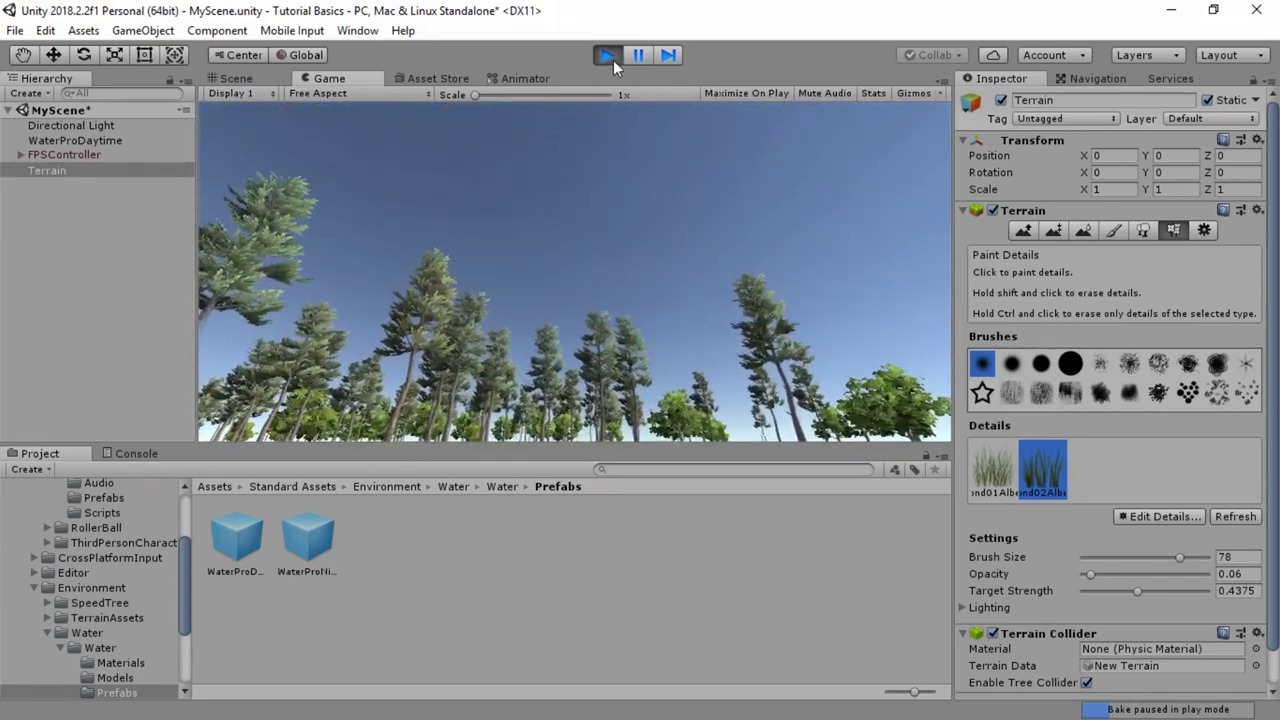
left_click(611, 59)
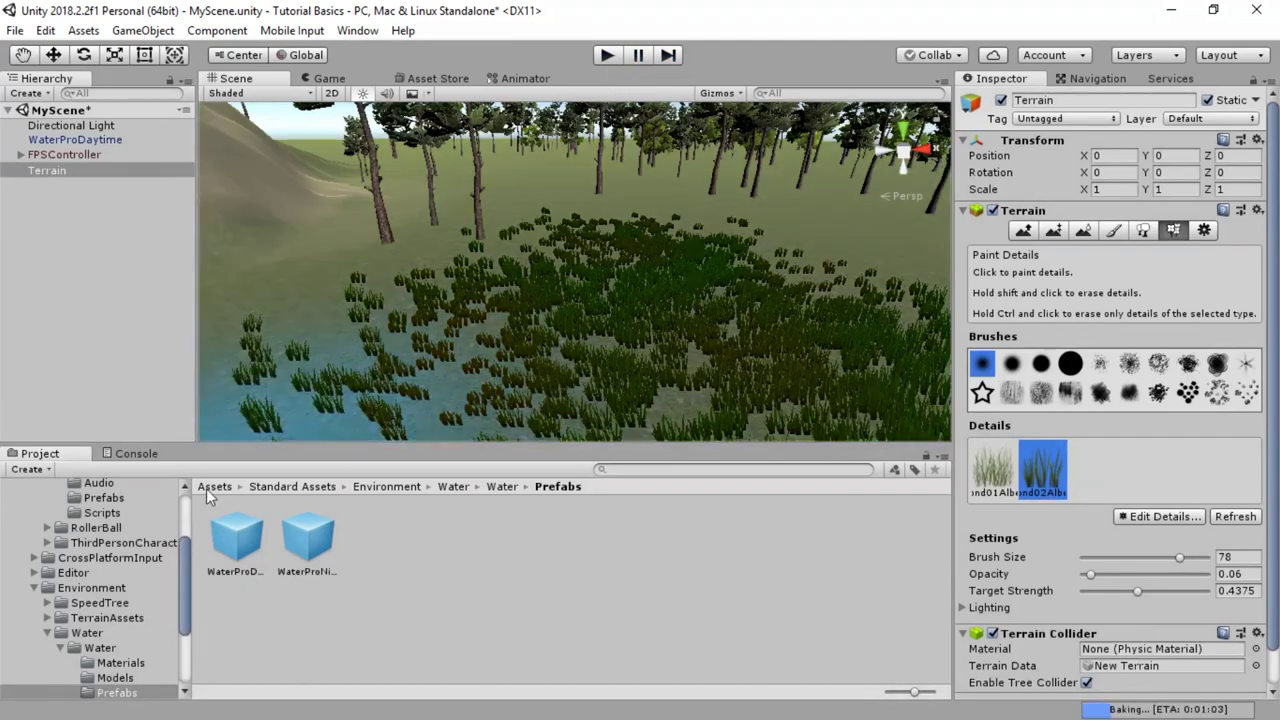
Show the project's root Assets folder and import the Plants folder into it from the Grass folder in File Explorer.
left_click(210, 487)
left_click(518, 571)
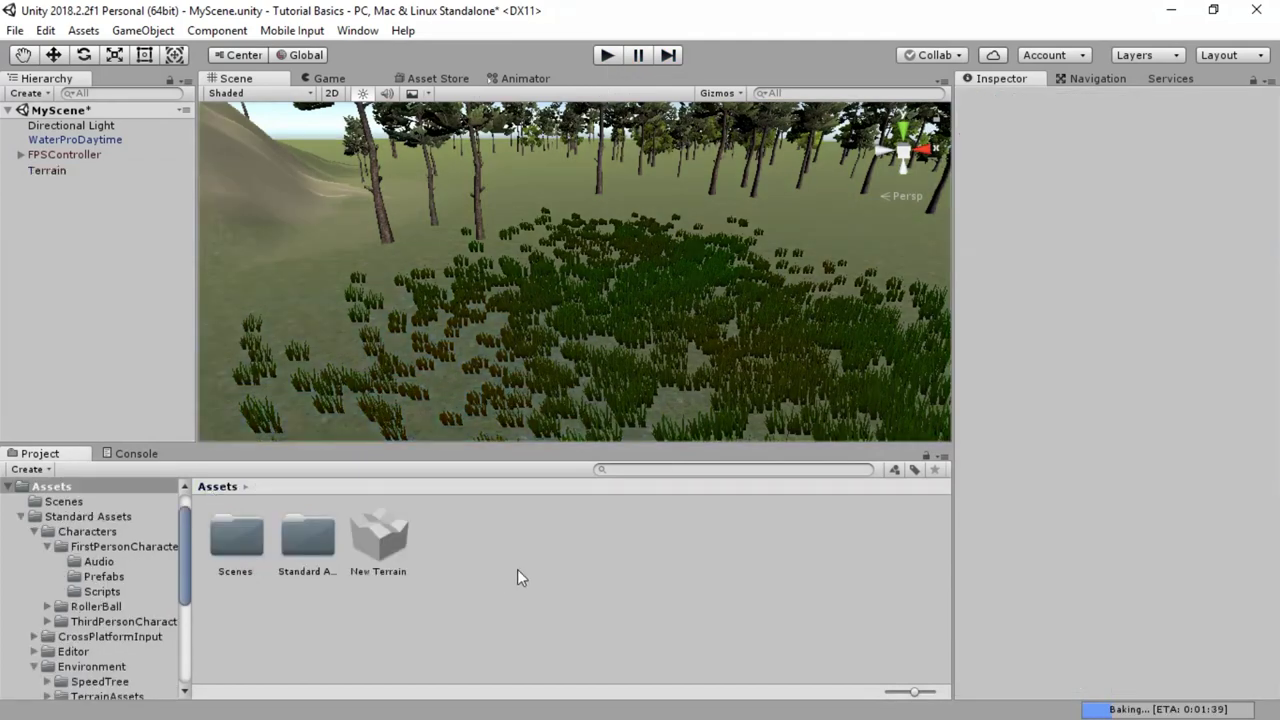
key("alt+Tab")
key("alt+Tab")
key("alt+Tab")
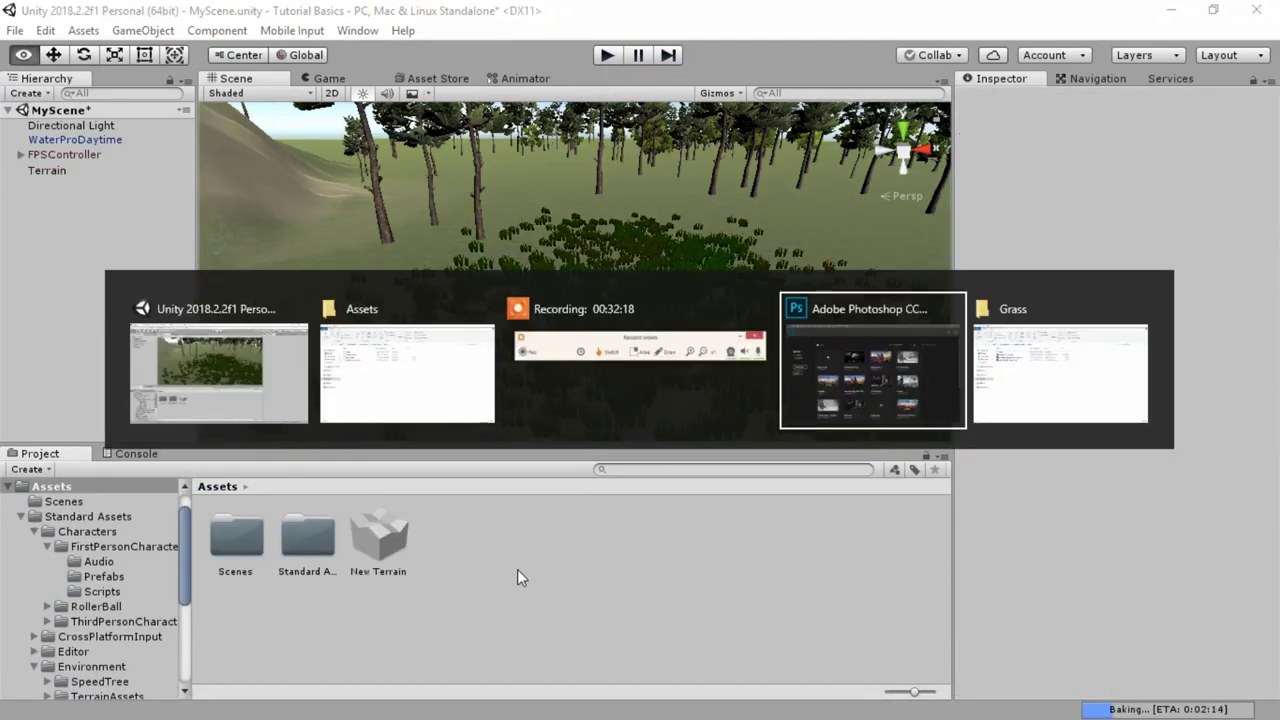
key("alt+Tab")
double_click(196, 203)
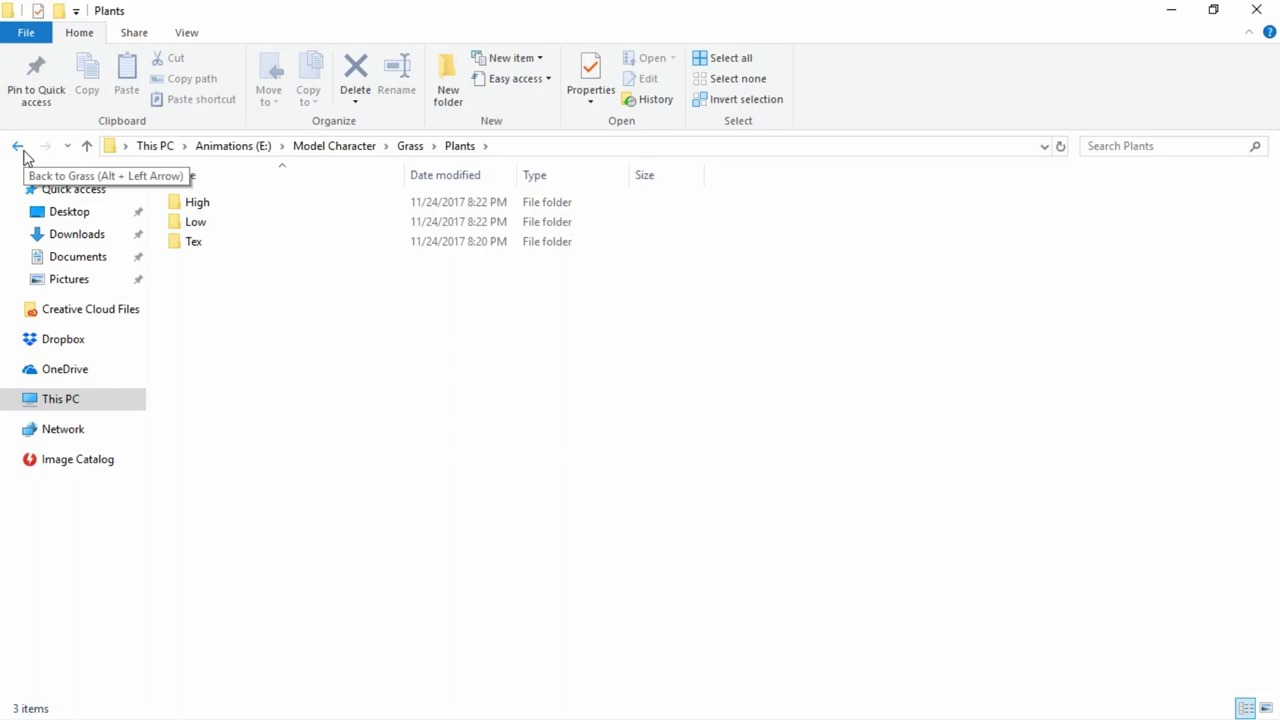
left_click(20, 148)
left_click(196, 205)
left_click_drag(196, 205, 475, 541)
key("alt+Tab")
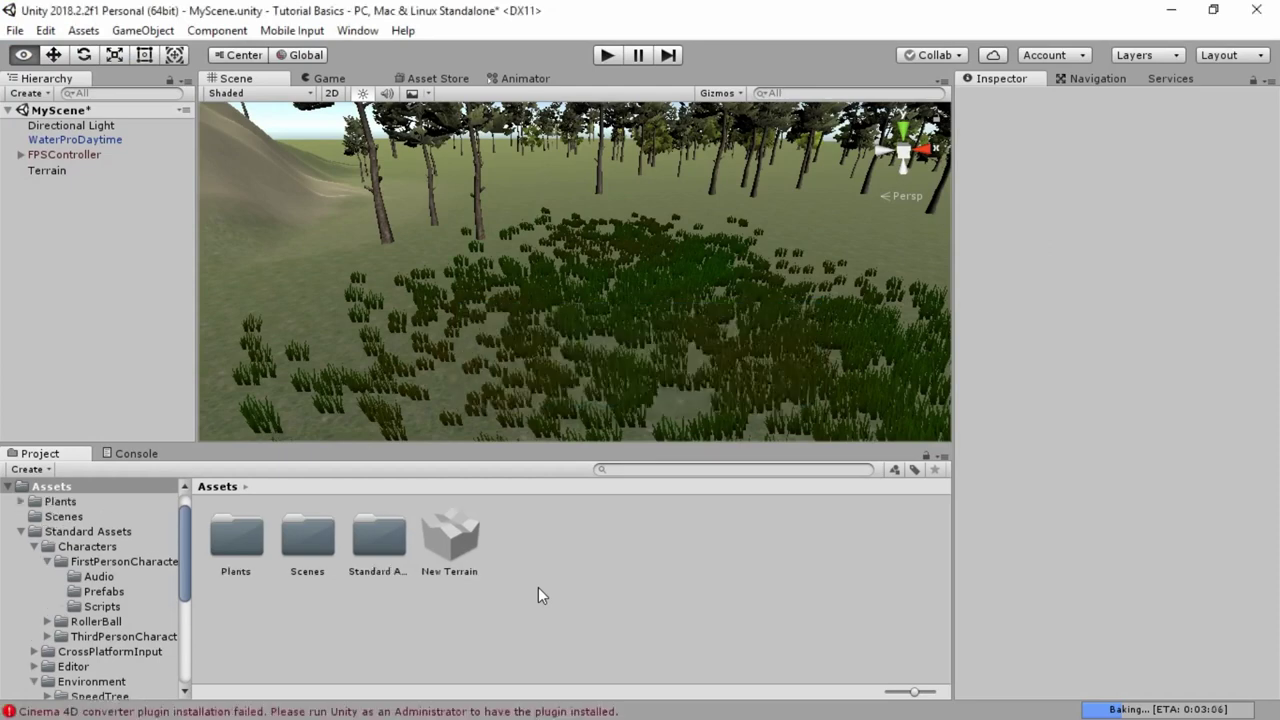
Clear the console messages and return to the project assets.
left_click(137, 454)
left_click(20, 469)
left_click(38, 453)
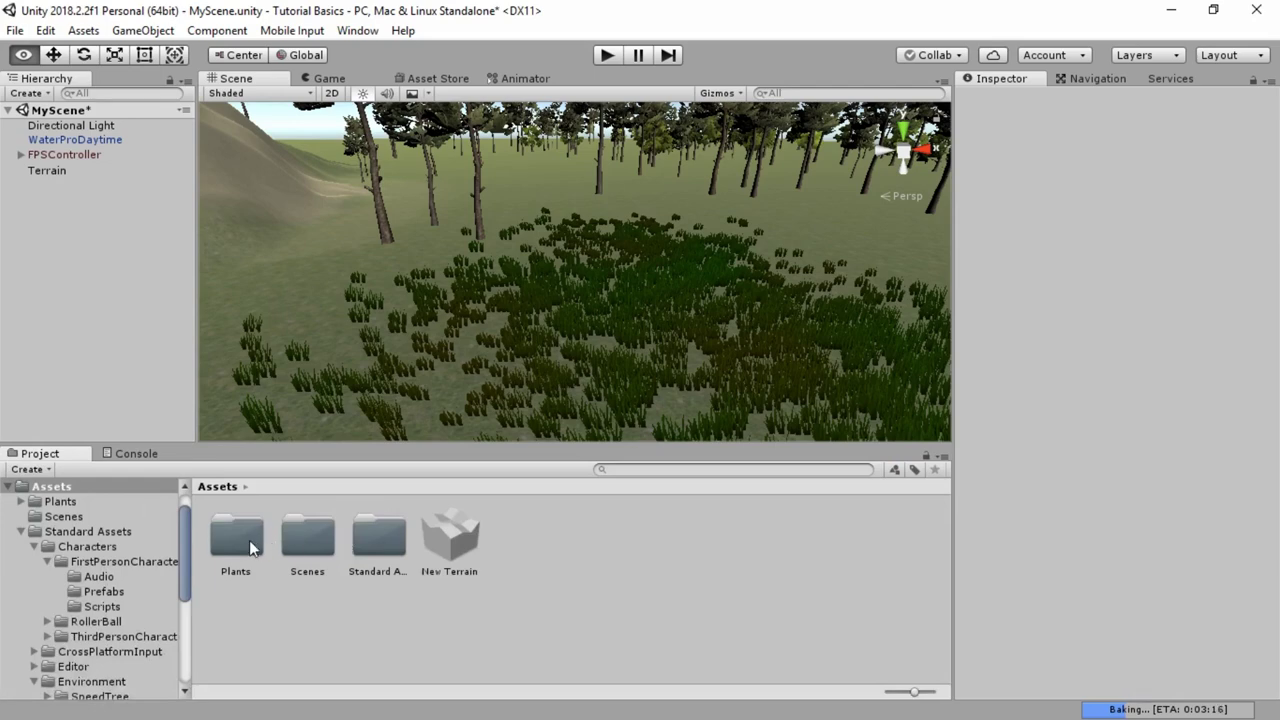
Delete the Low Grass.c4d file and the Low quality image from the Plants/Low folder.
double_click(249, 540)
left_click(249, 549)
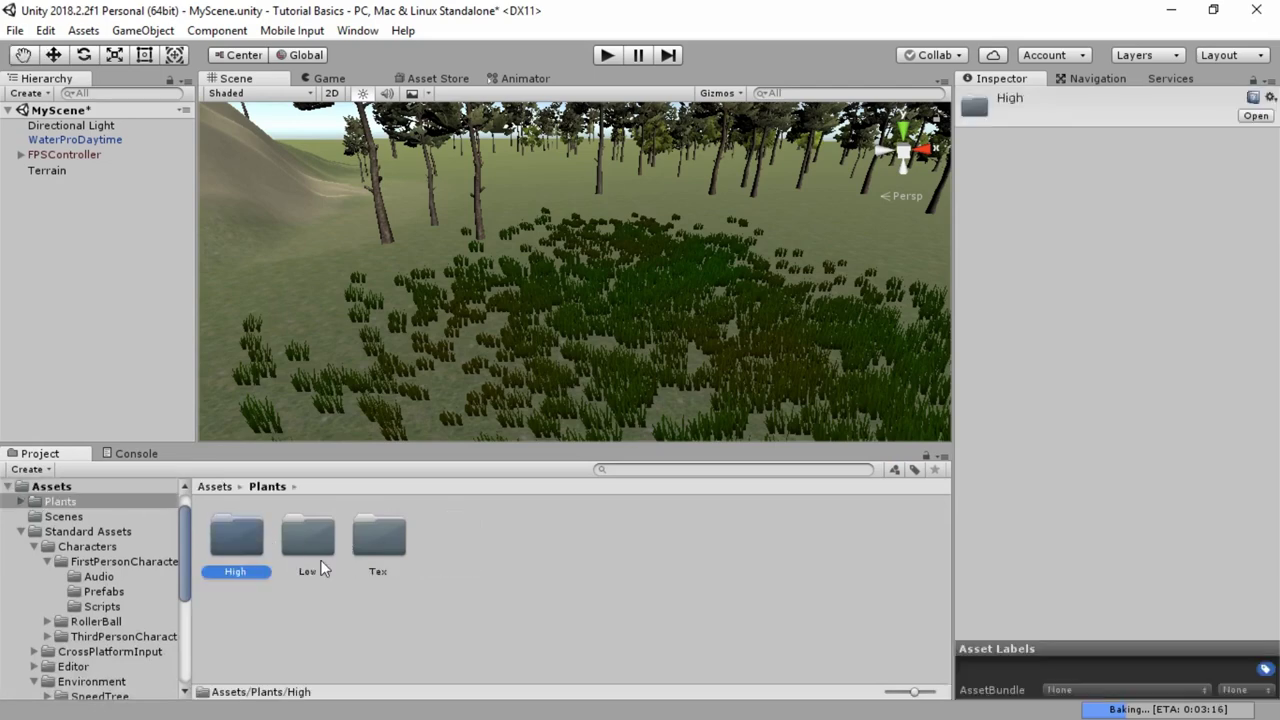
double_click(322, 548)
left_click(323, 552)
left_click(457, 572, "ctrl")
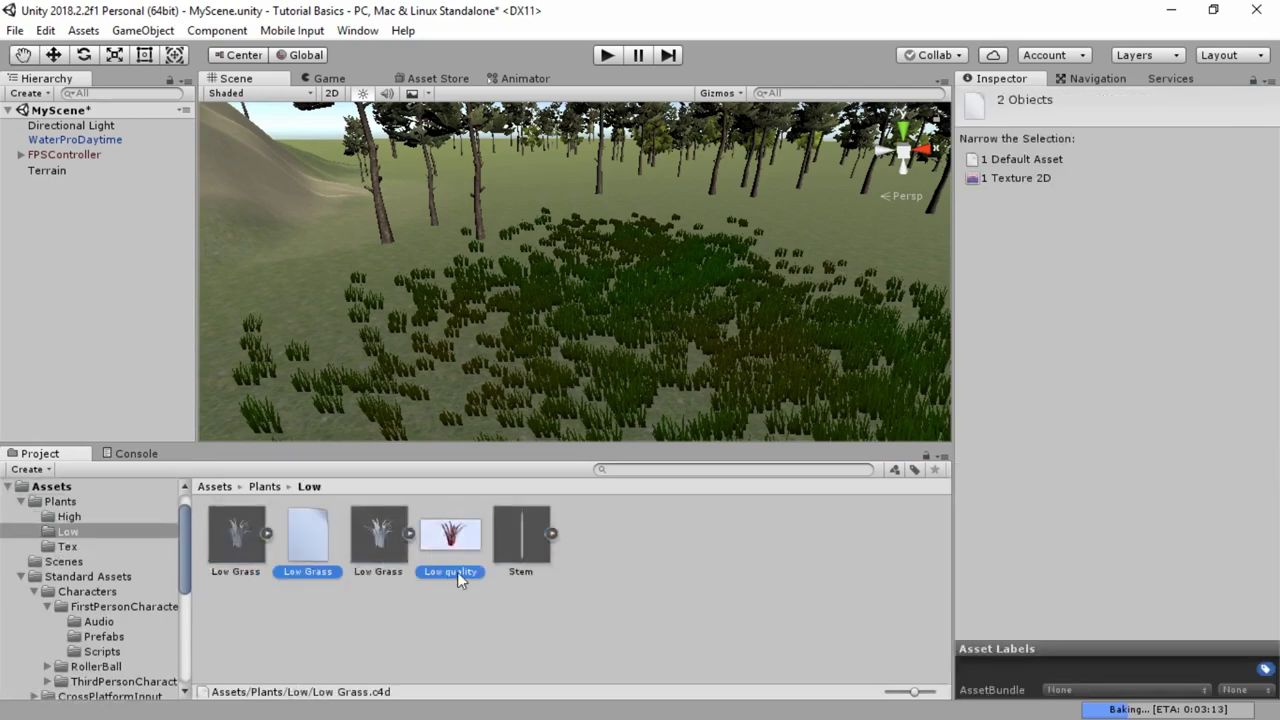
key("Delete")
key("Return")
Delete the High Grass.c4d file and the High quality image from the Plants/High folder.
left_click(264, 487)
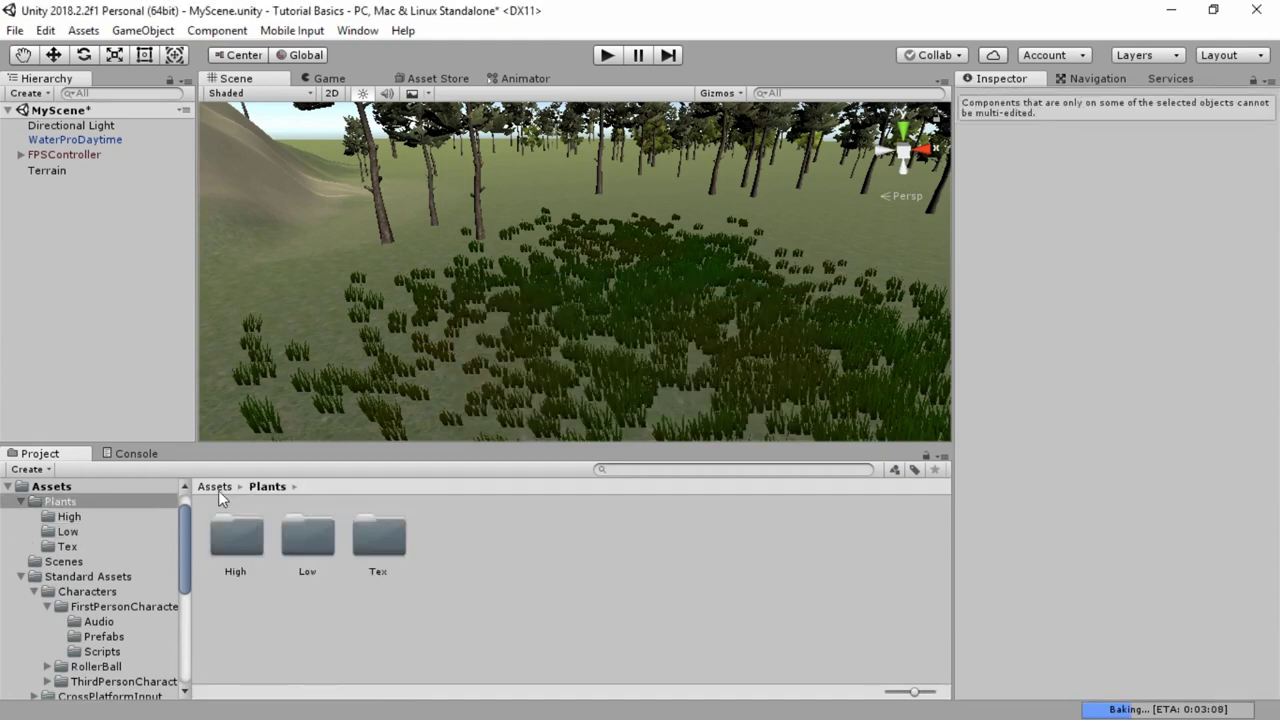
double_click(310, 545)
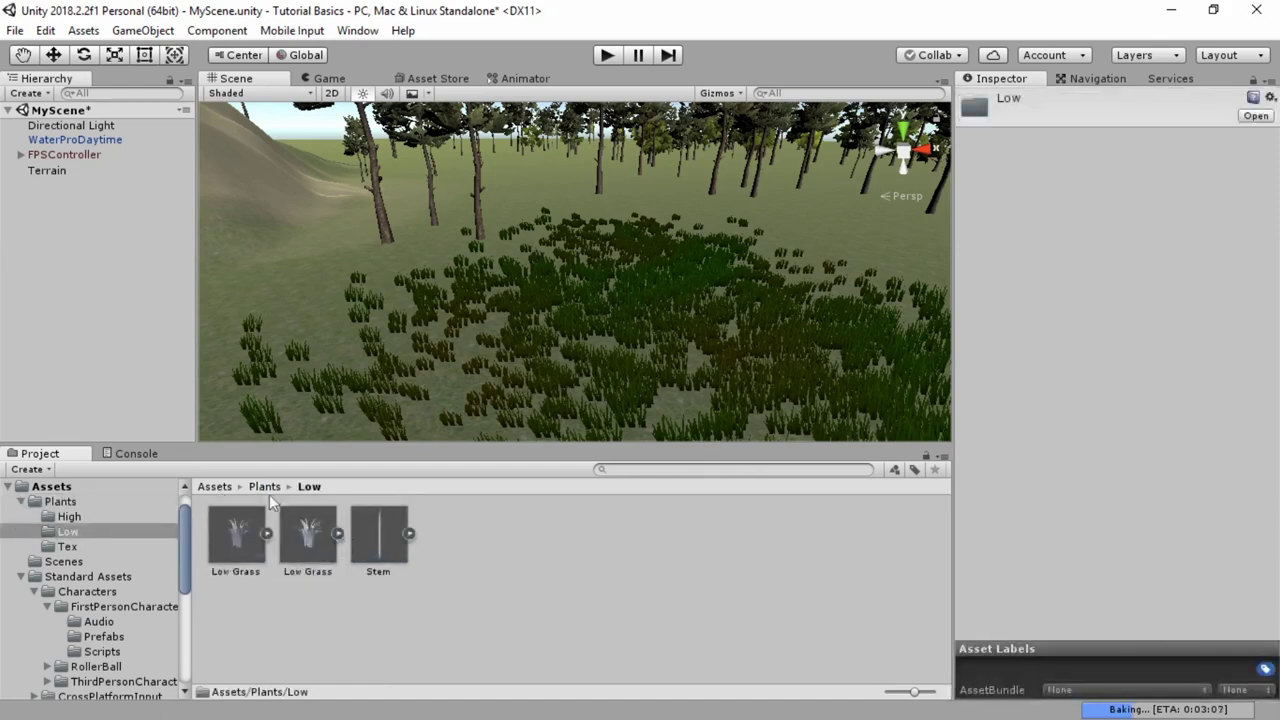
left_click(215, 487)
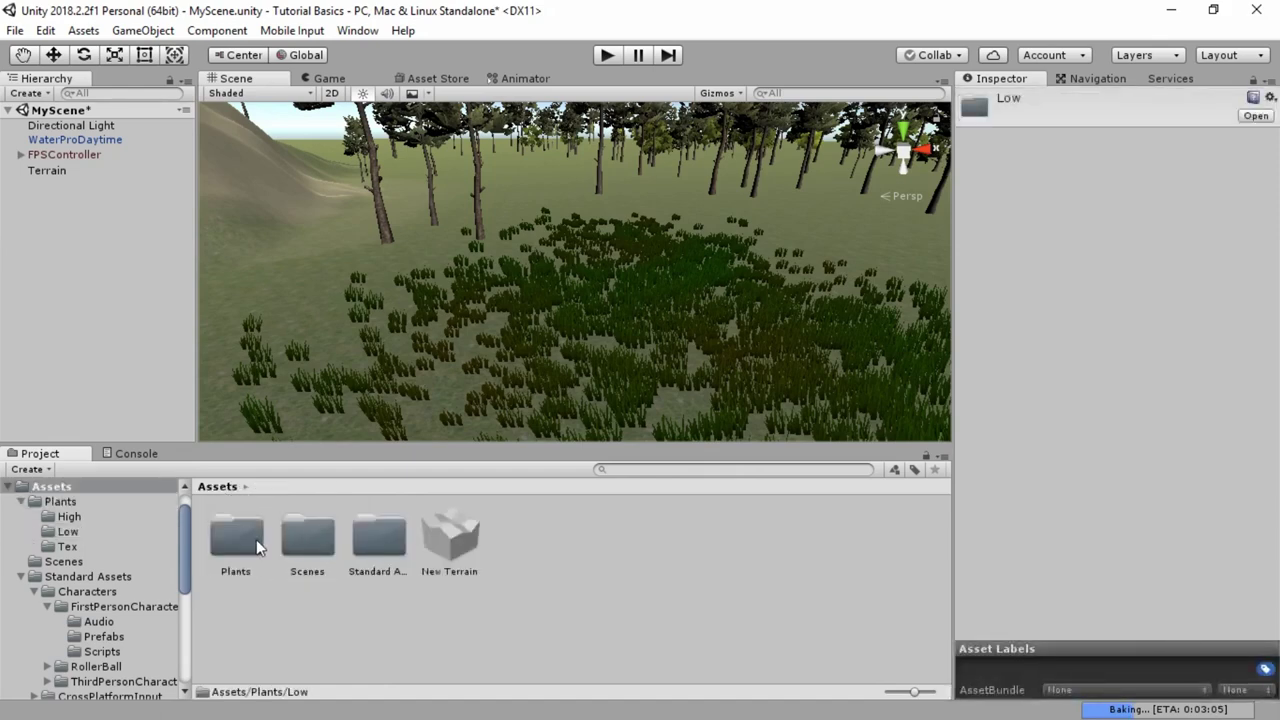
double_click(236, 537)
double_click(307, 537)
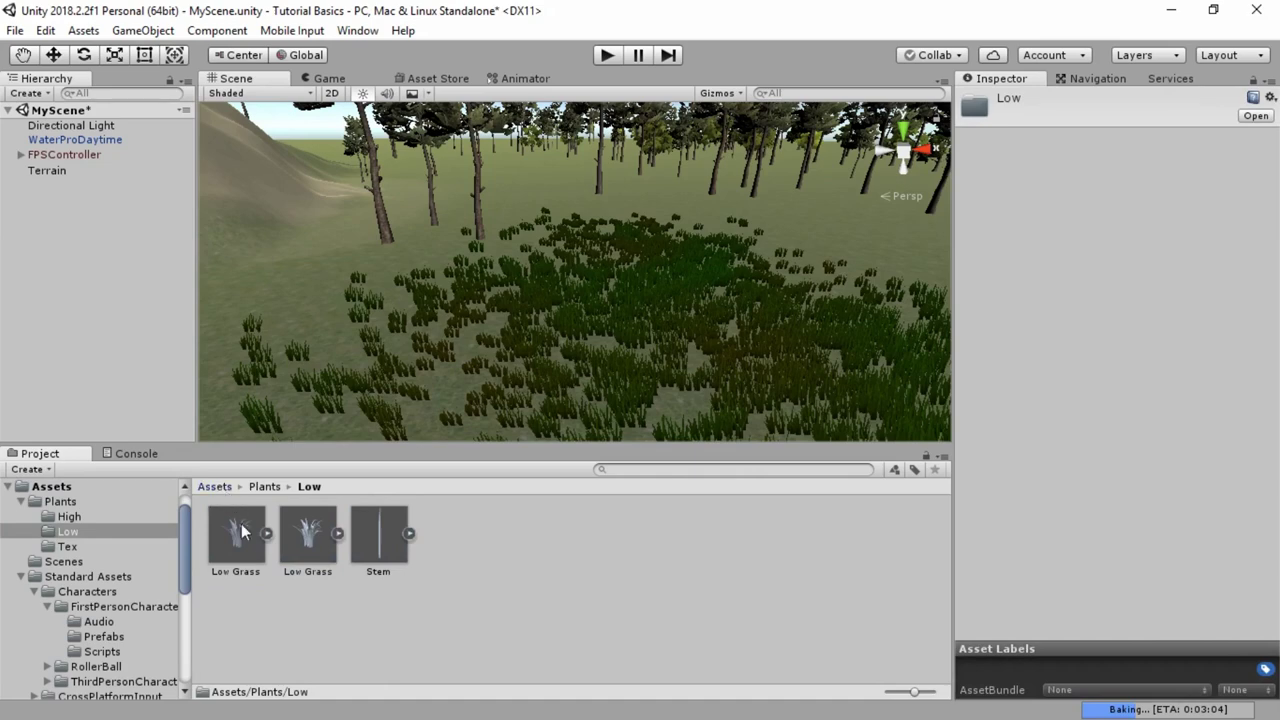
left_click(264, 488)
double_click(236, 537)
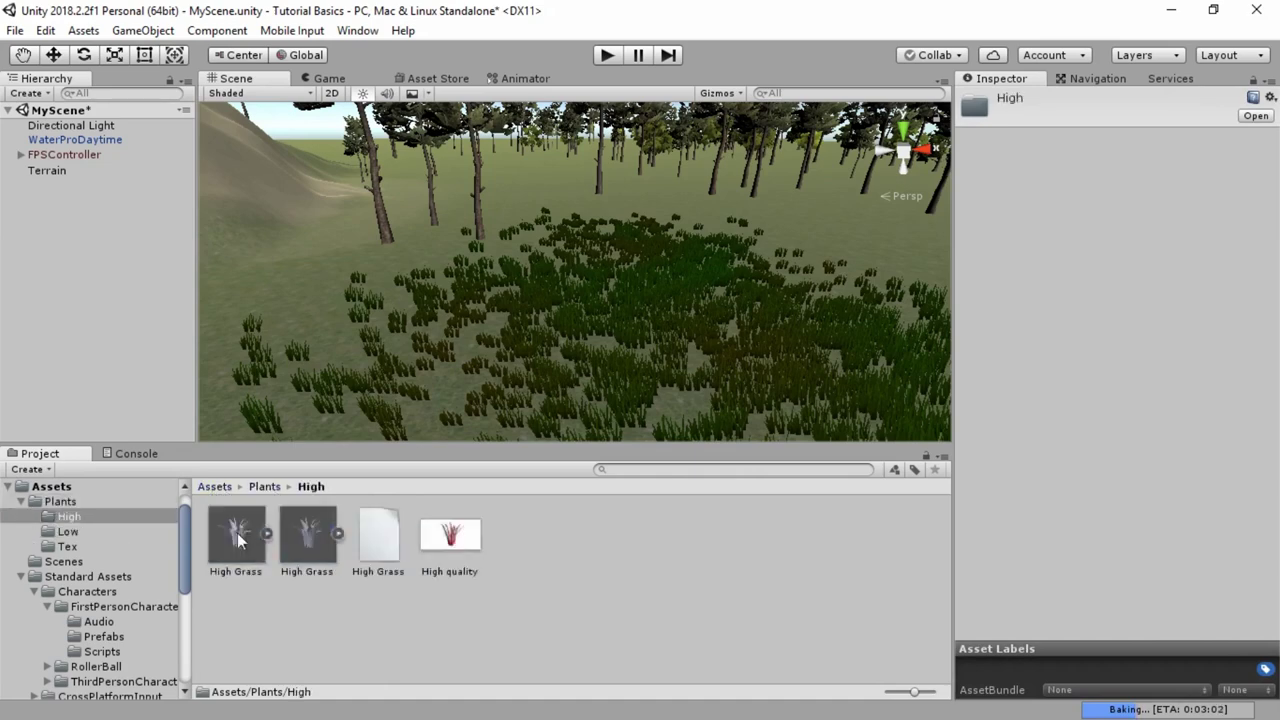
left_click(378, 552)
left_click(459, 560, "ctrl")
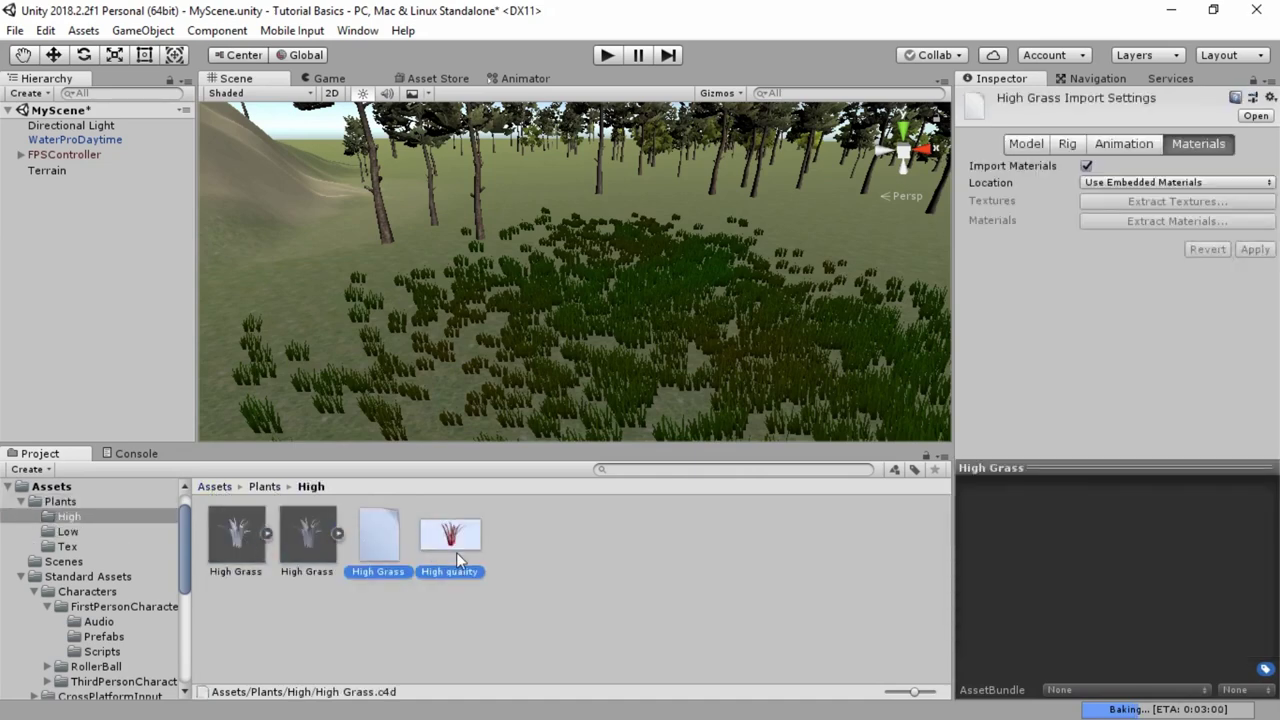
key("Delete")
key("Return")
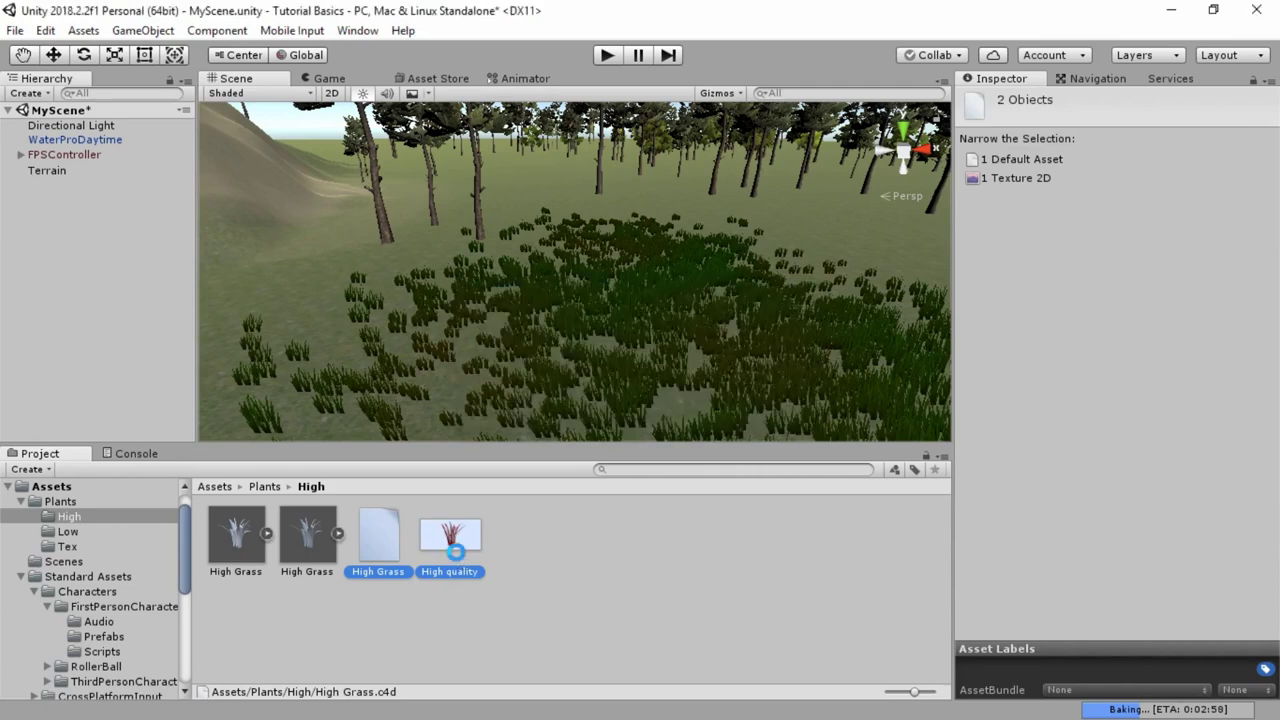
Erase the painted grass patch from the ground in front of the conifers.
scroll(581, 353, "down", 3)
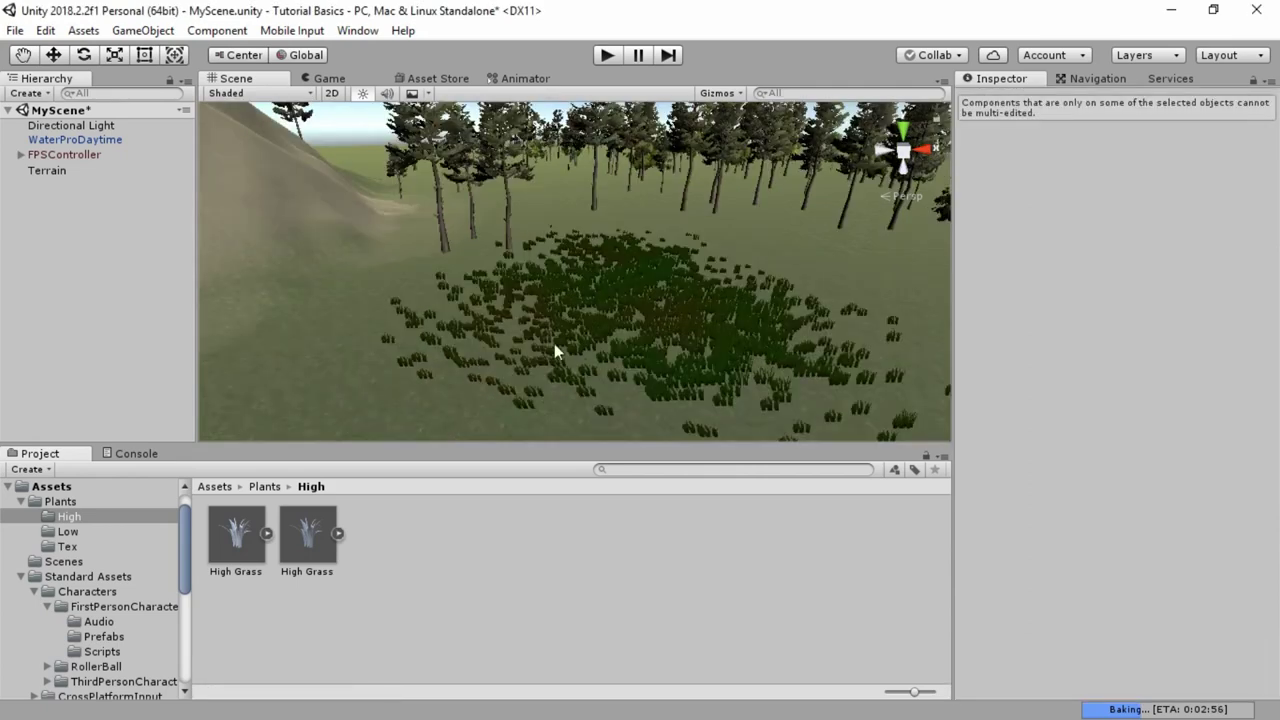
mouse_move(563, 337)
left_mouse_down("alt")
mouse_move(595, 333)
mouse_move(622, 360)
mouse_move(443, 316)
mouse_move(522, 260)
mouse_move(788, 367)
mouse_move(820, 404)
mouse_move(671, 252)
mouse_move(630, 428)
mouse_move(751, 312)
mouse_move(706, 246)
left_mouse_up("alt")
left_click(655, 332)
Start a new terrain detail mesh and assign the High Grass.fbx model from Plants/High as its detail object.
left_click(1158, 516)
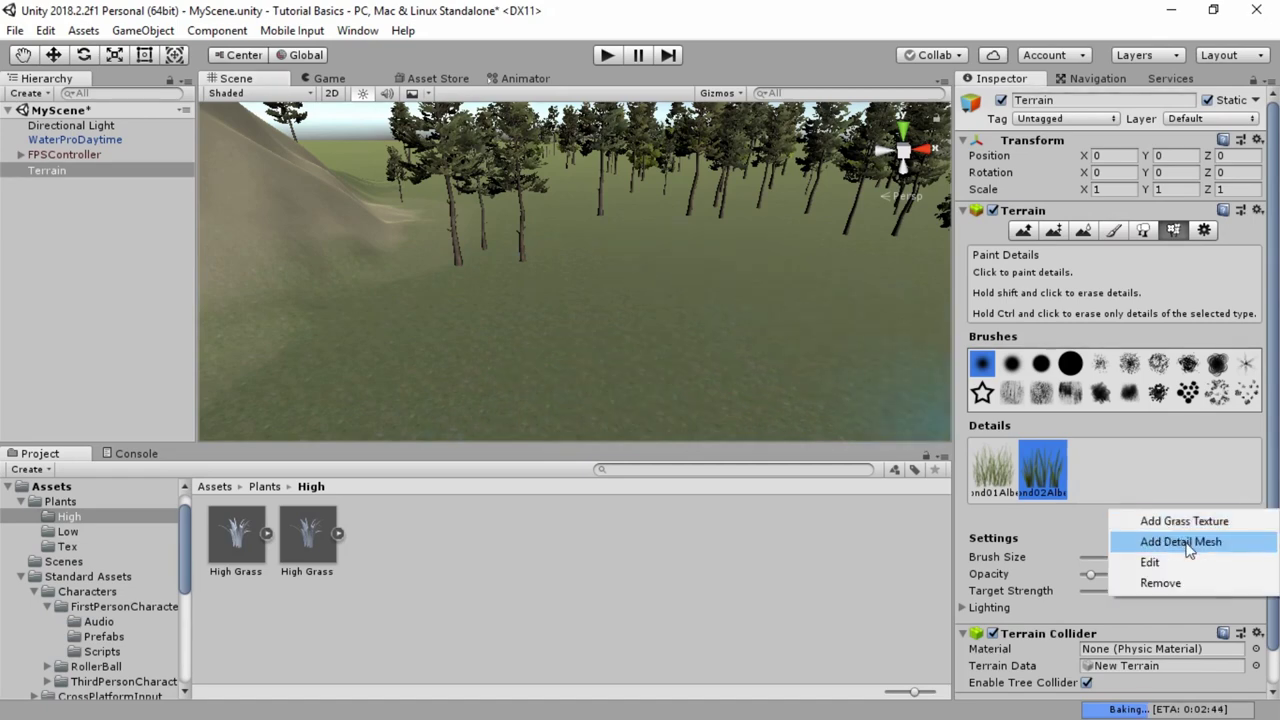
left_click(1181, 542)
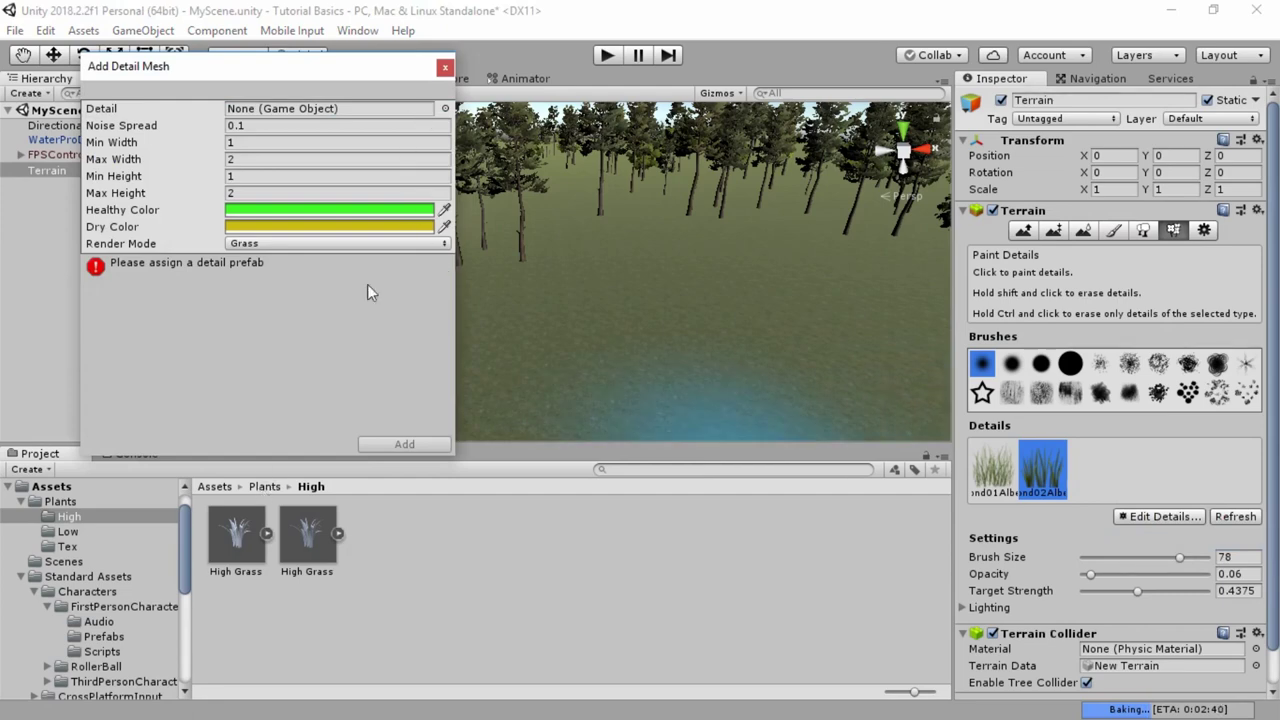
left_click(445, 109)
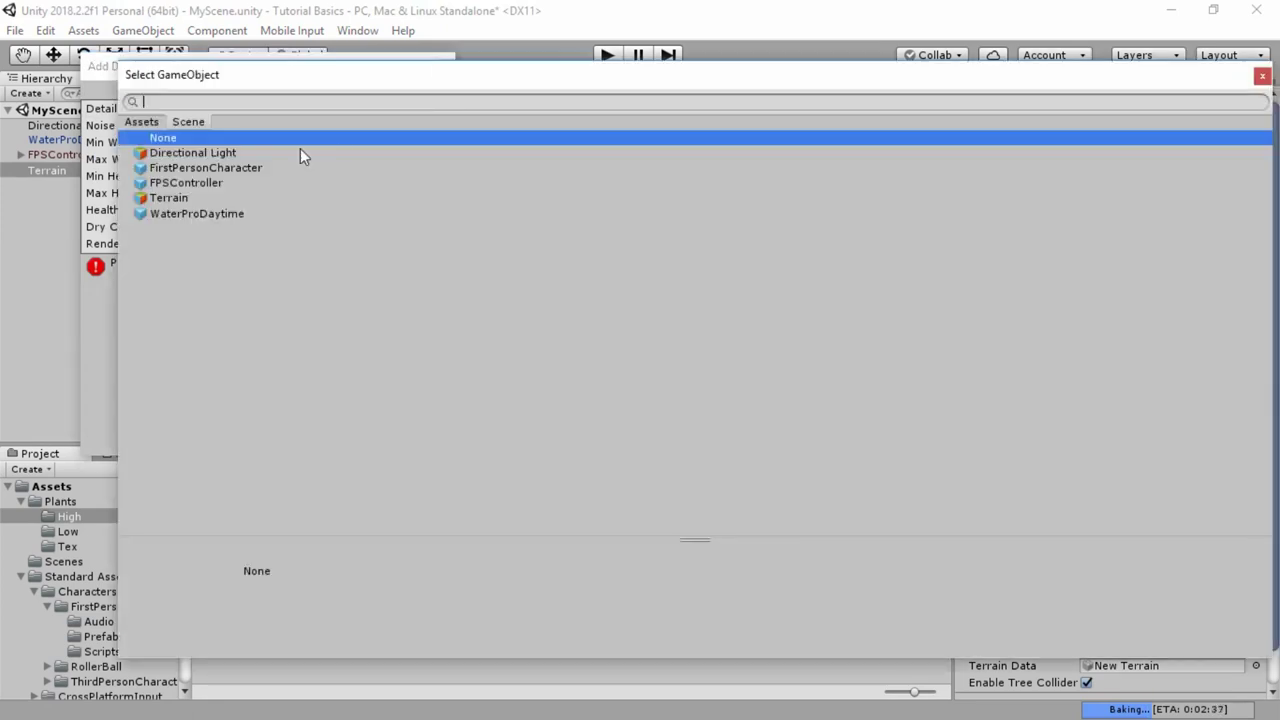
left_click(142, 122)
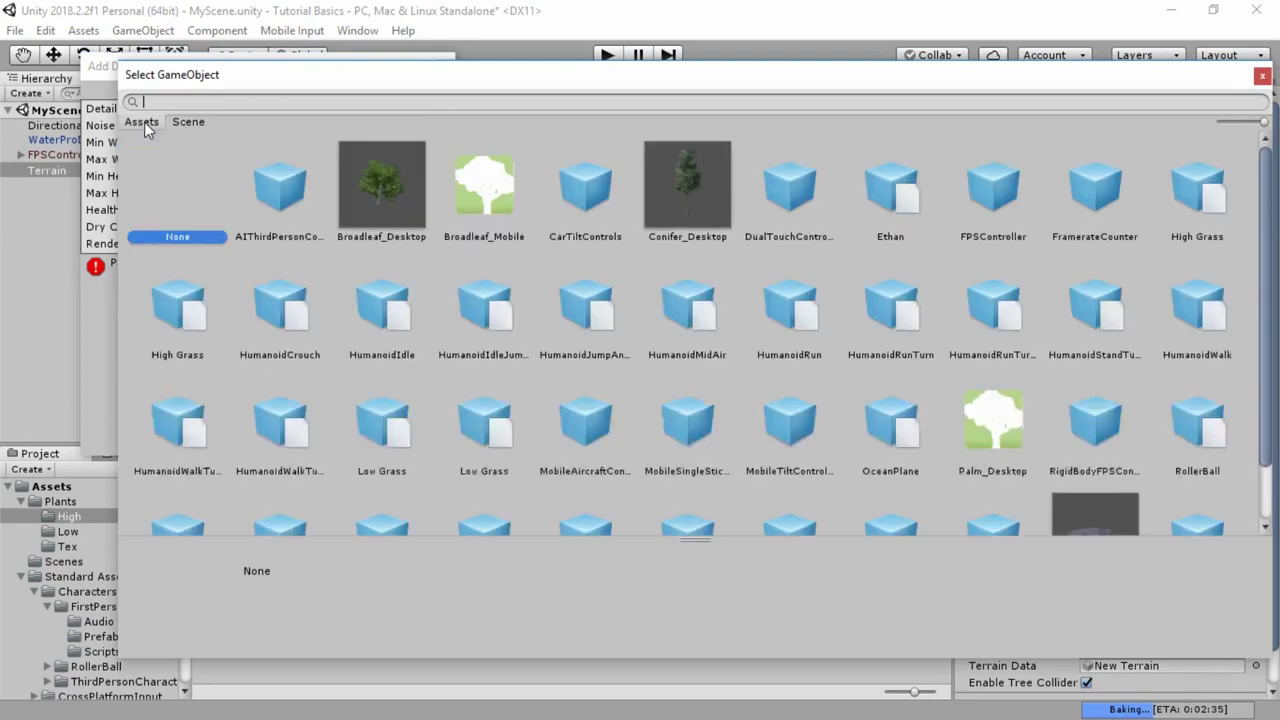
left_click(386, 440)
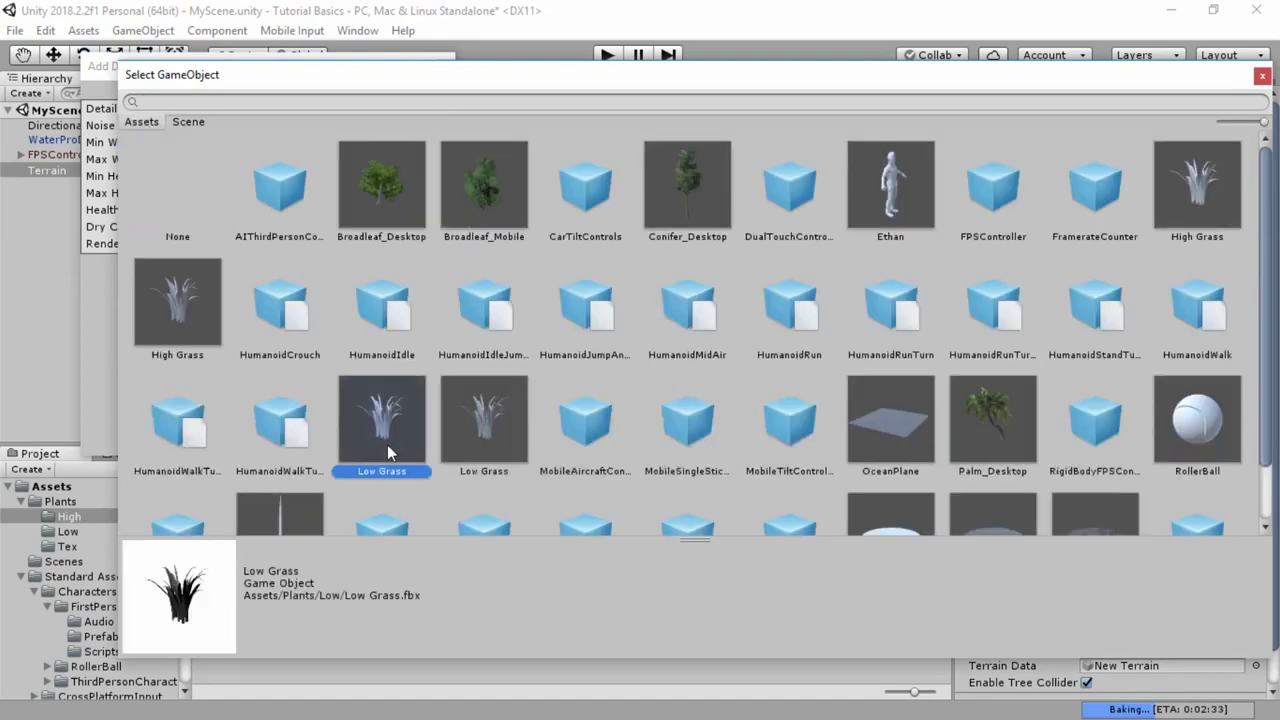
left_click(183, 306)
left_click(1170, 203)
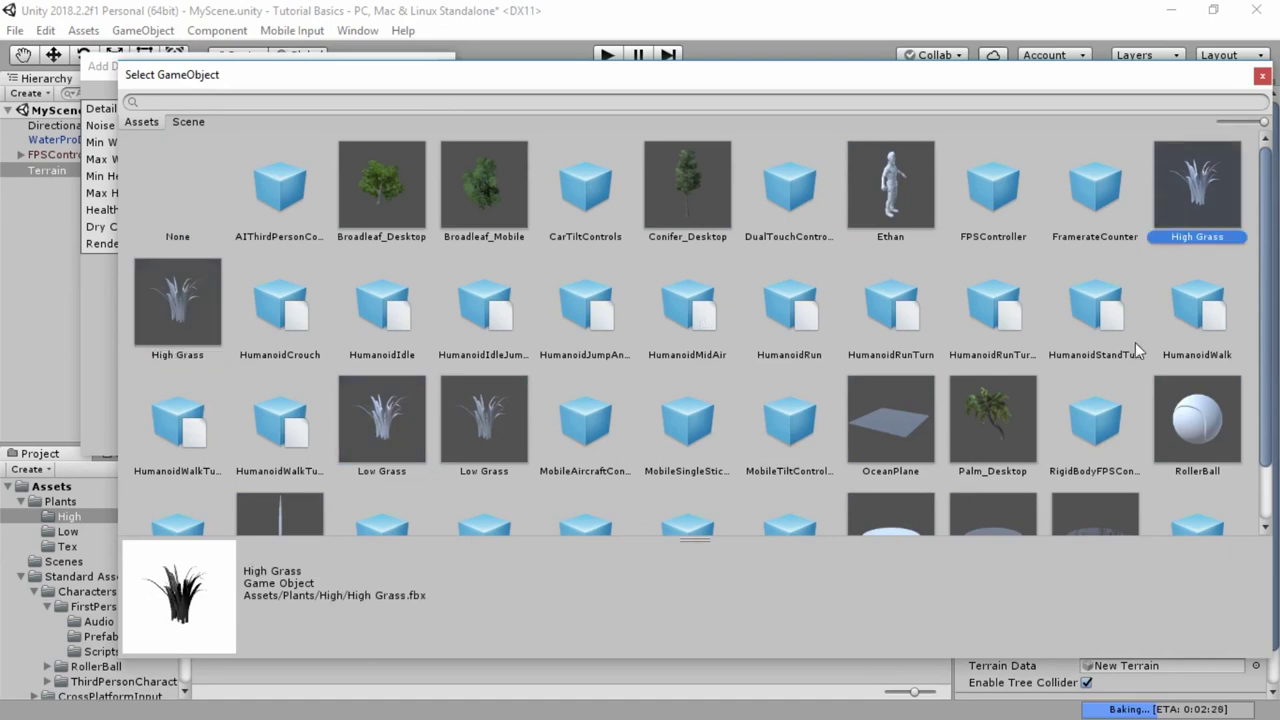
left_click(1262, 76)
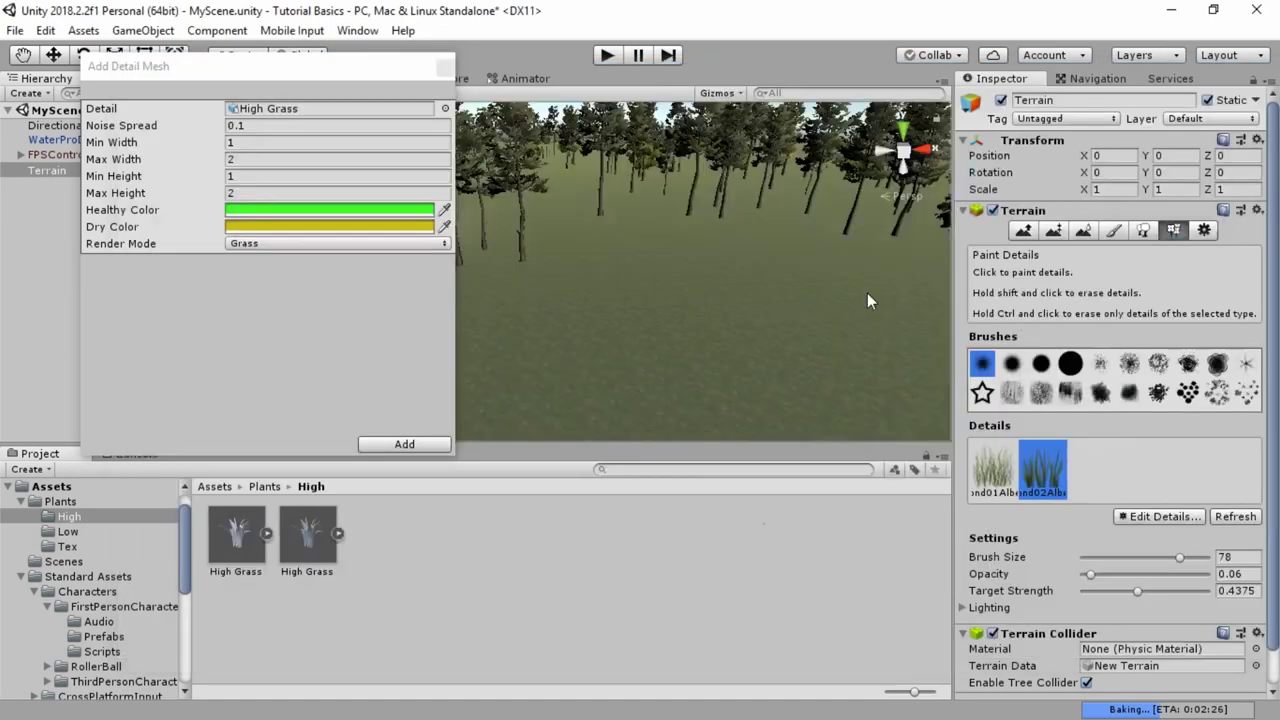
Set the High Grass detail mesh's render mode to Vertex Lit and add it to the terrain details.
left_click(304, 248)
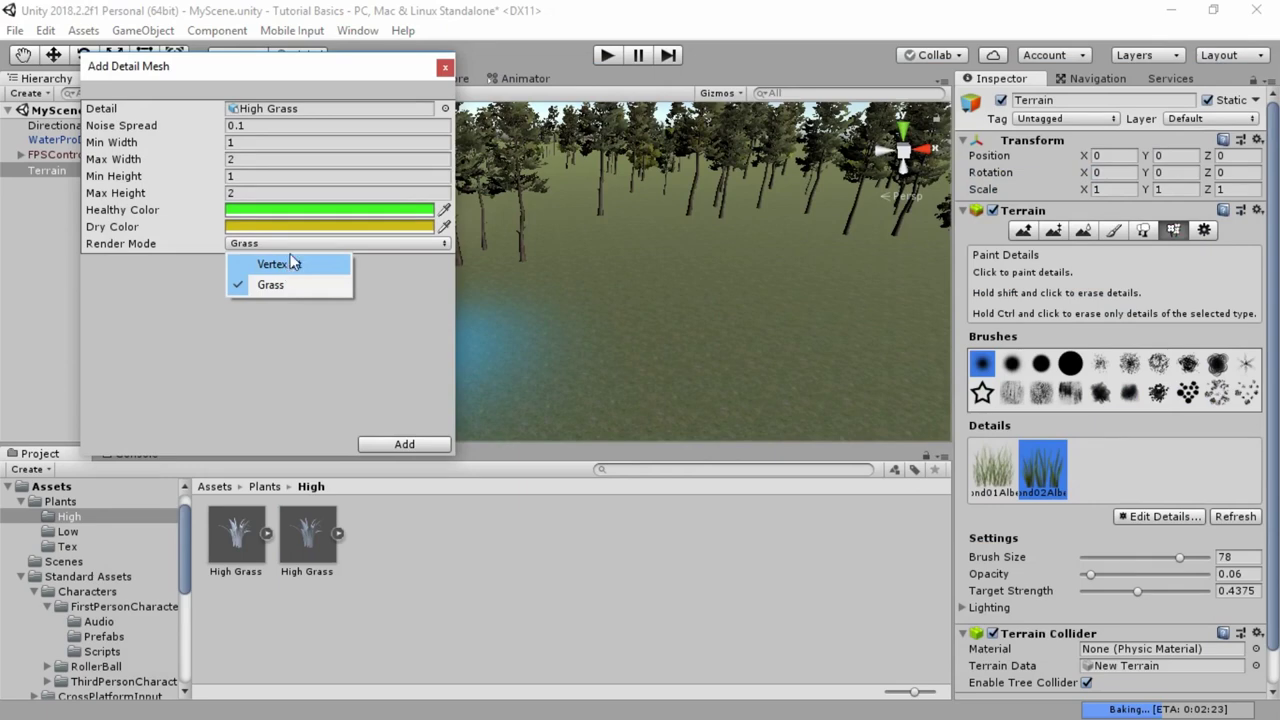
left_click(287, 265)
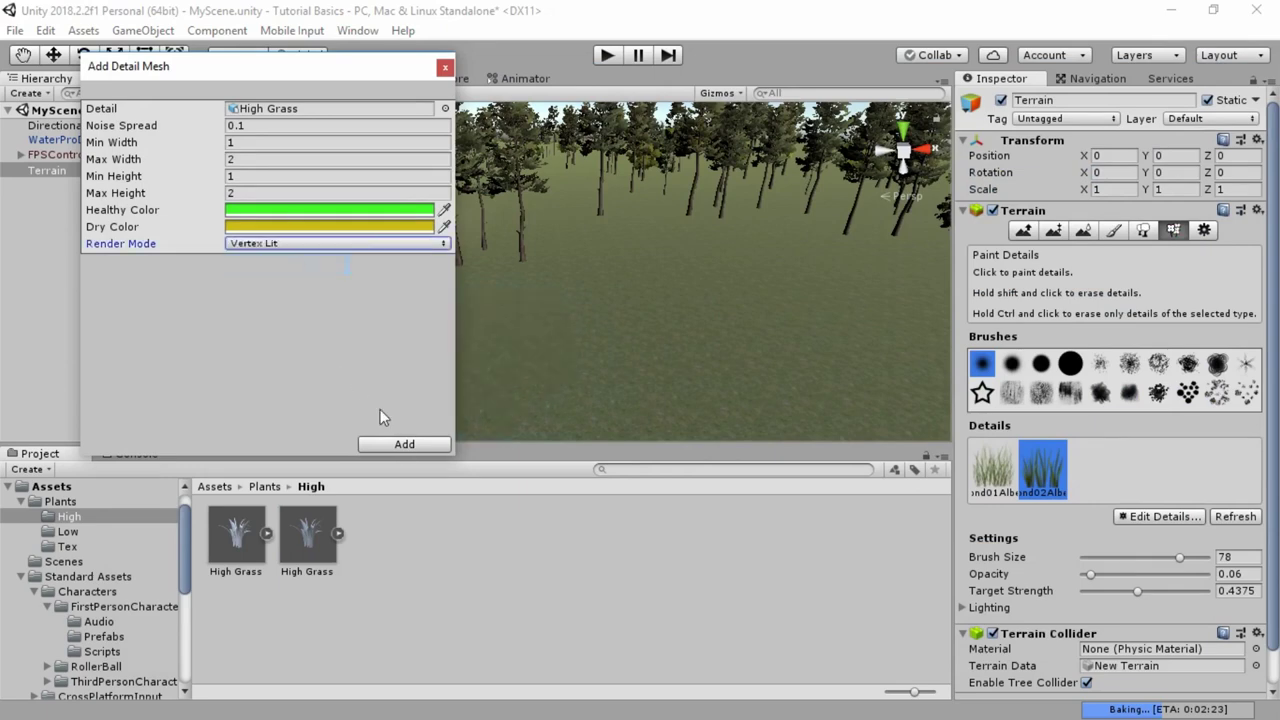
left_click(404, 444)
Undo the stray grass stroke and paint a patch of the High Grass mesh on the cleared ground.
mouse_move(603, 350)
left_mouse_down()
mouse_move(511, 370)
mouse_move(635, 405)
left_mouse_up()
key("ctrl+z")
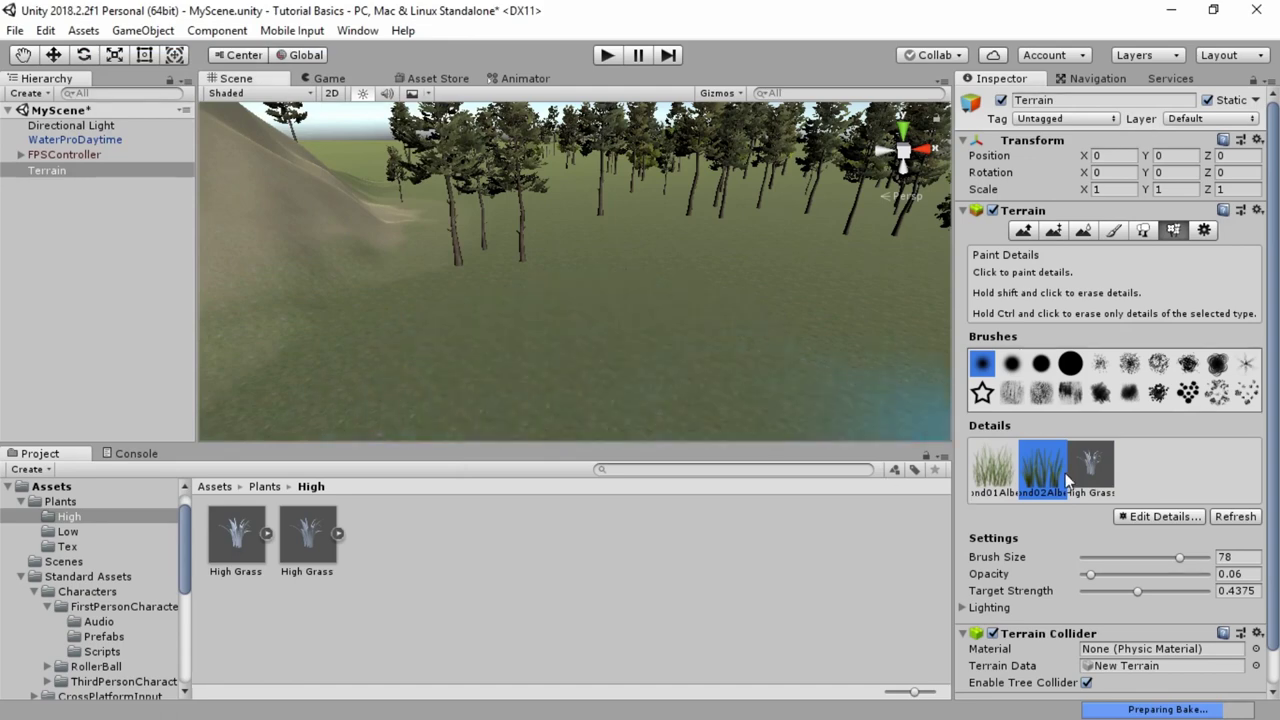
left_click(1085, 468)
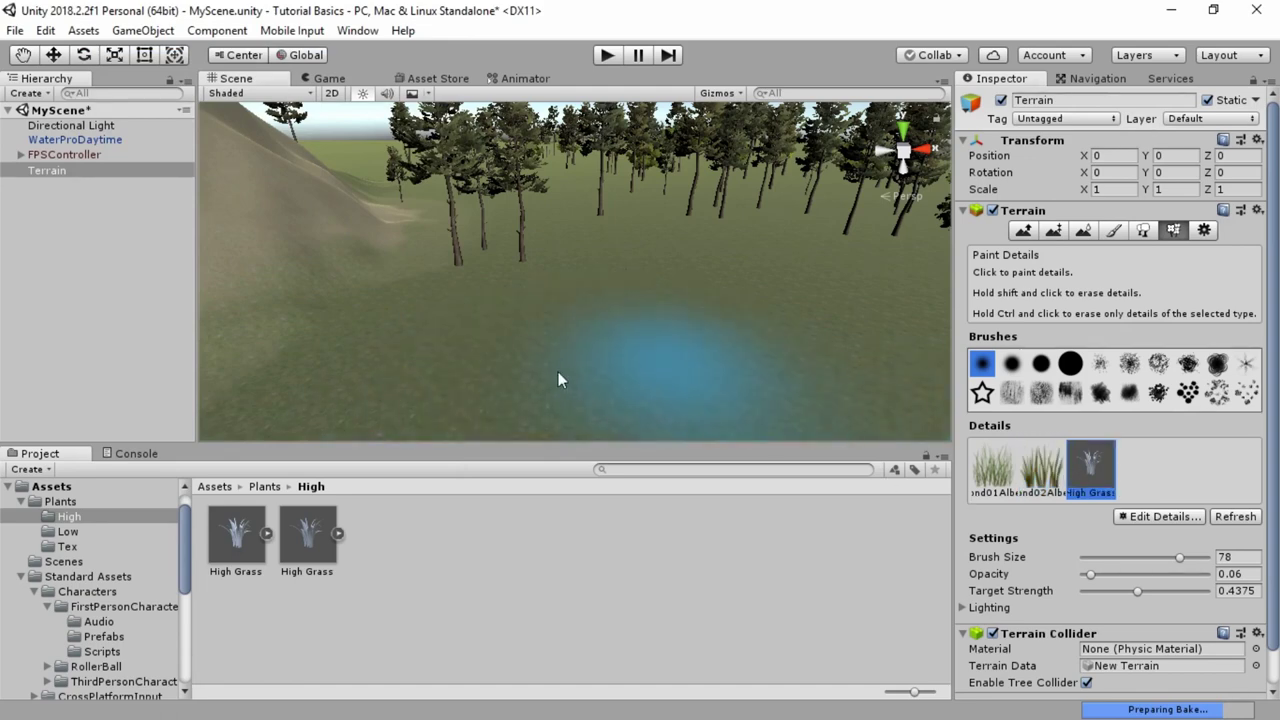
left_click(682, 368)
Paint more High Grass plants to fill out the patch in front of the conifers.
scroll(626, 389, "up", 5)
middle_click_drag(802, 388, 775, 383)
scroll(631, 365, "down", 5)
right_click_drag(631, 365, 619, 385)
left_click_drag(618, 384, 668, 389, "alt")
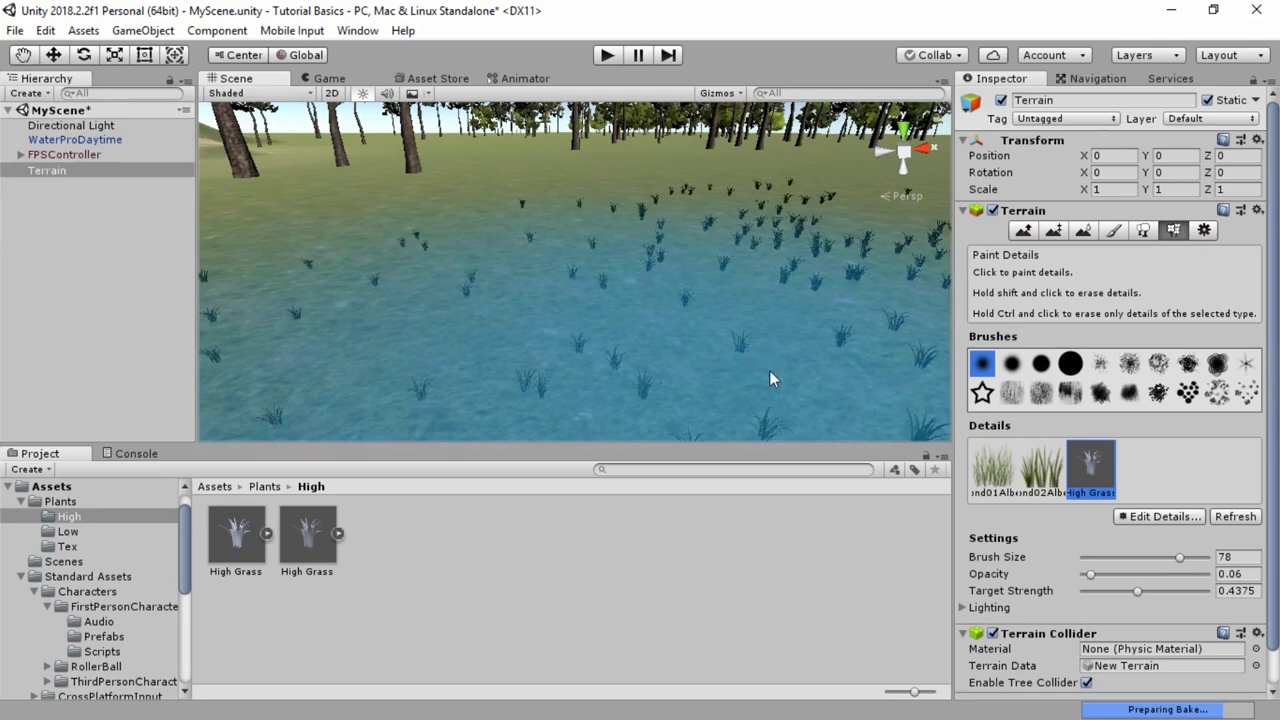
left_click_drag(777, 374, 724, 351, "alt")
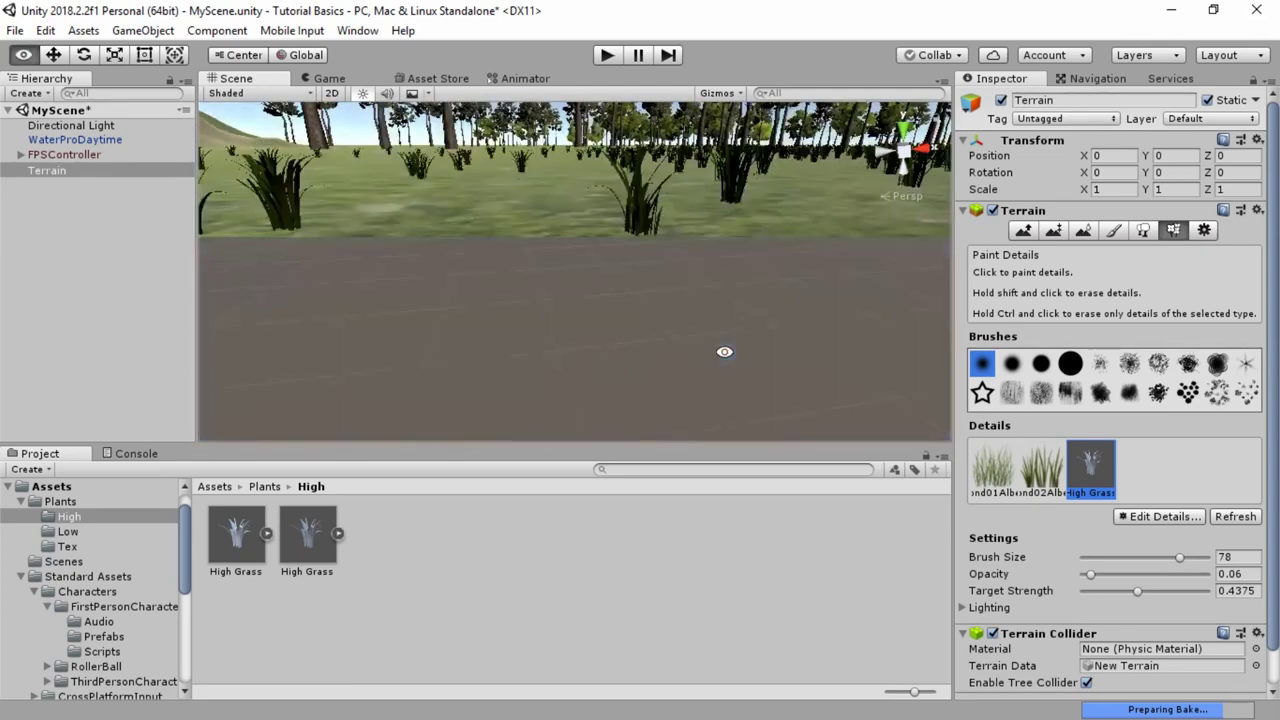
scroll(723, 358, "down", 3)
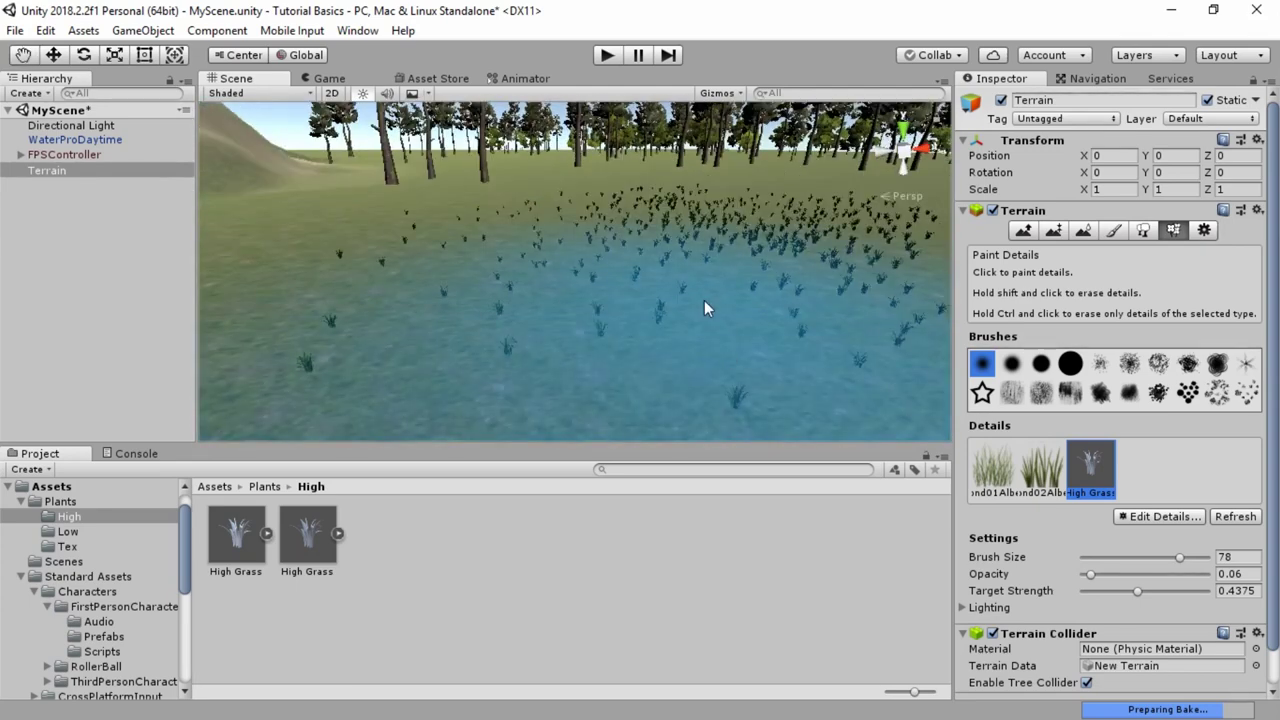
left_click(665, 318)
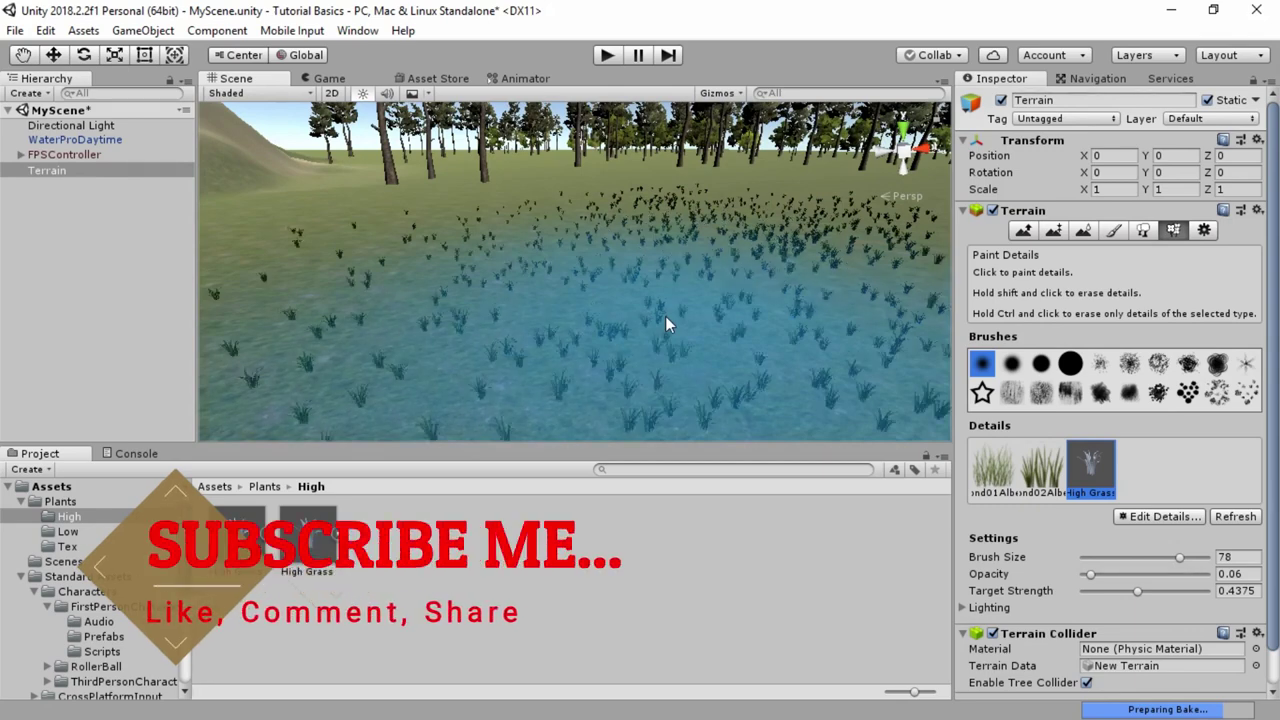
scroll(661, 322, "down", 3)
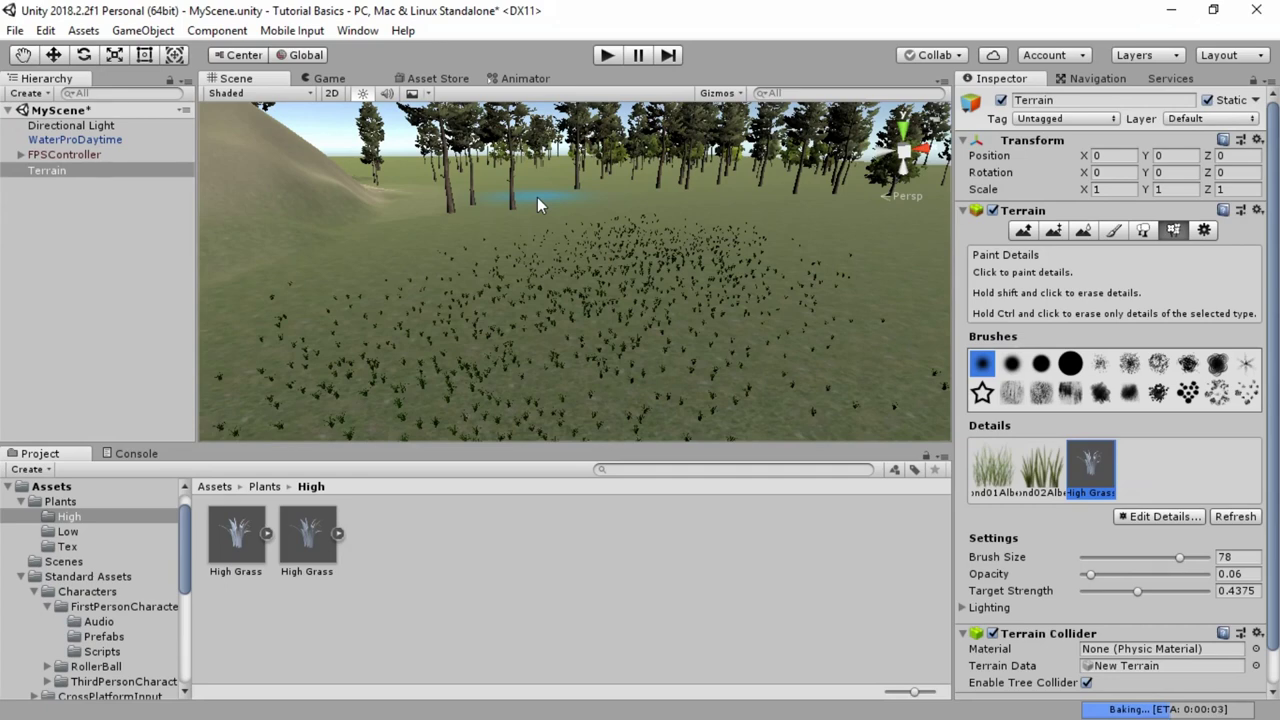
Play-test the scene by walking up to the High Grass plants, stop play mode and return to the Scene view.
left_click(603, 62)
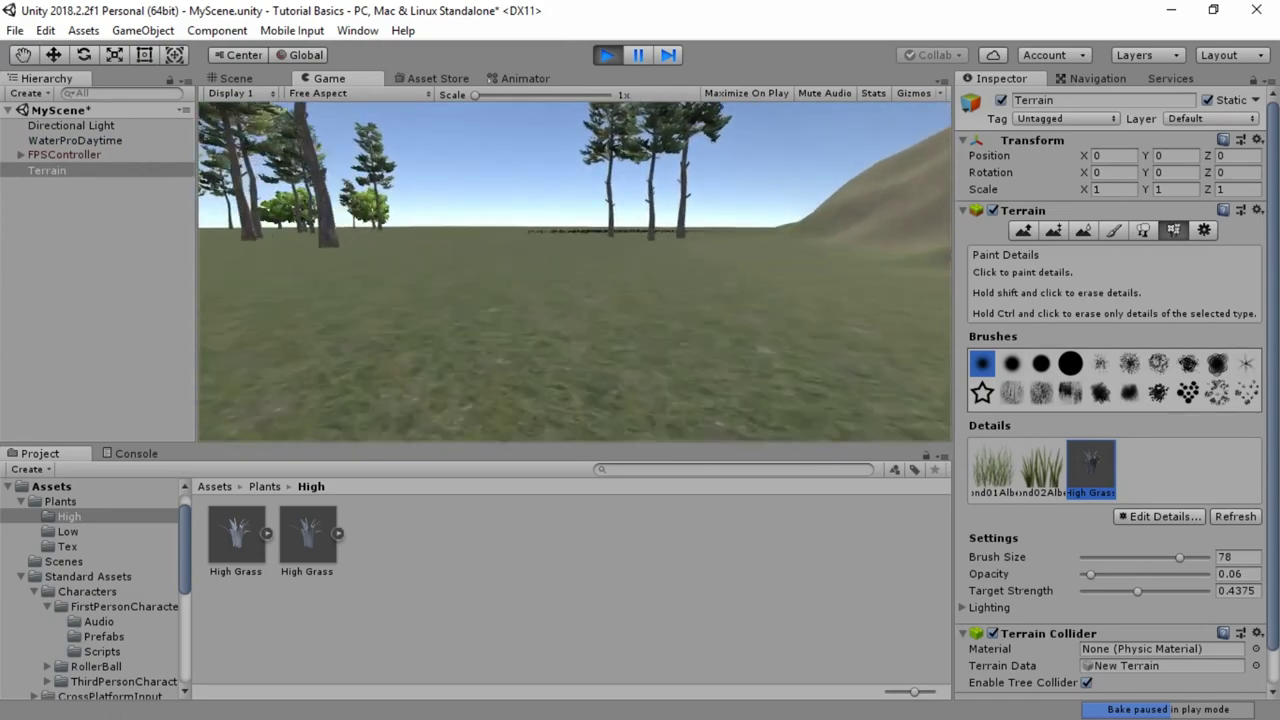
key("w")
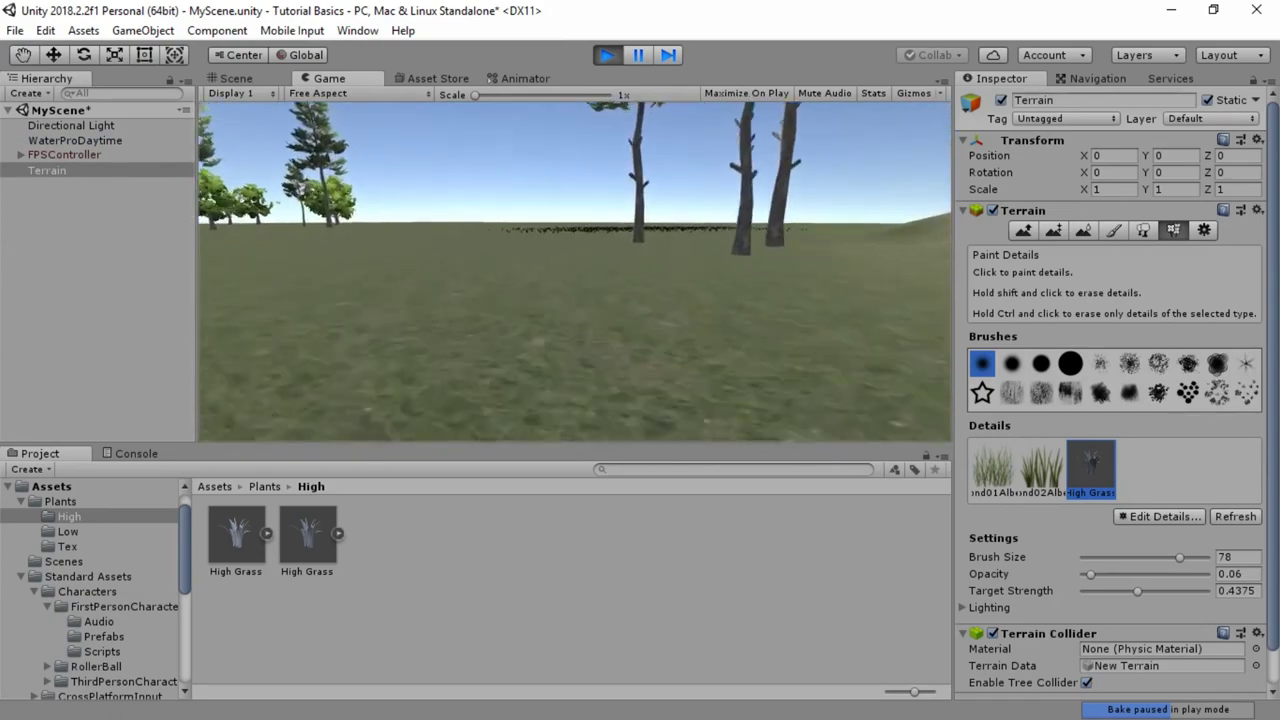
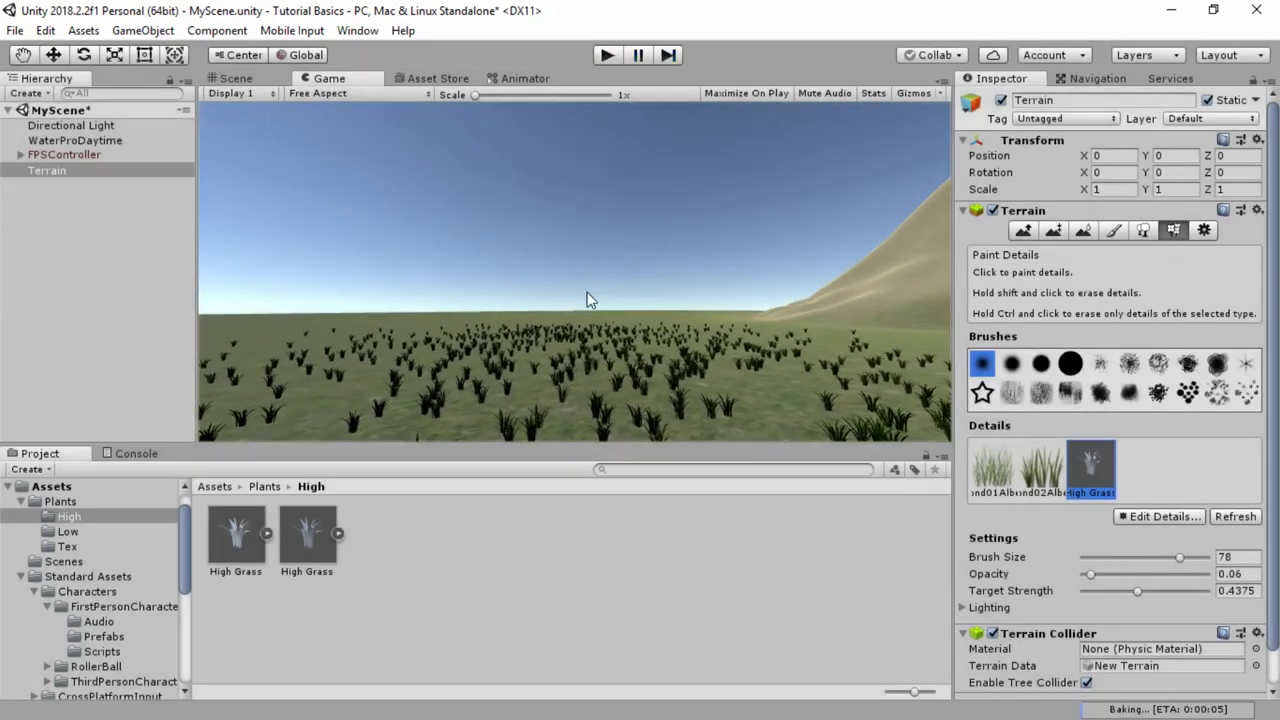
left_click(251, 78)
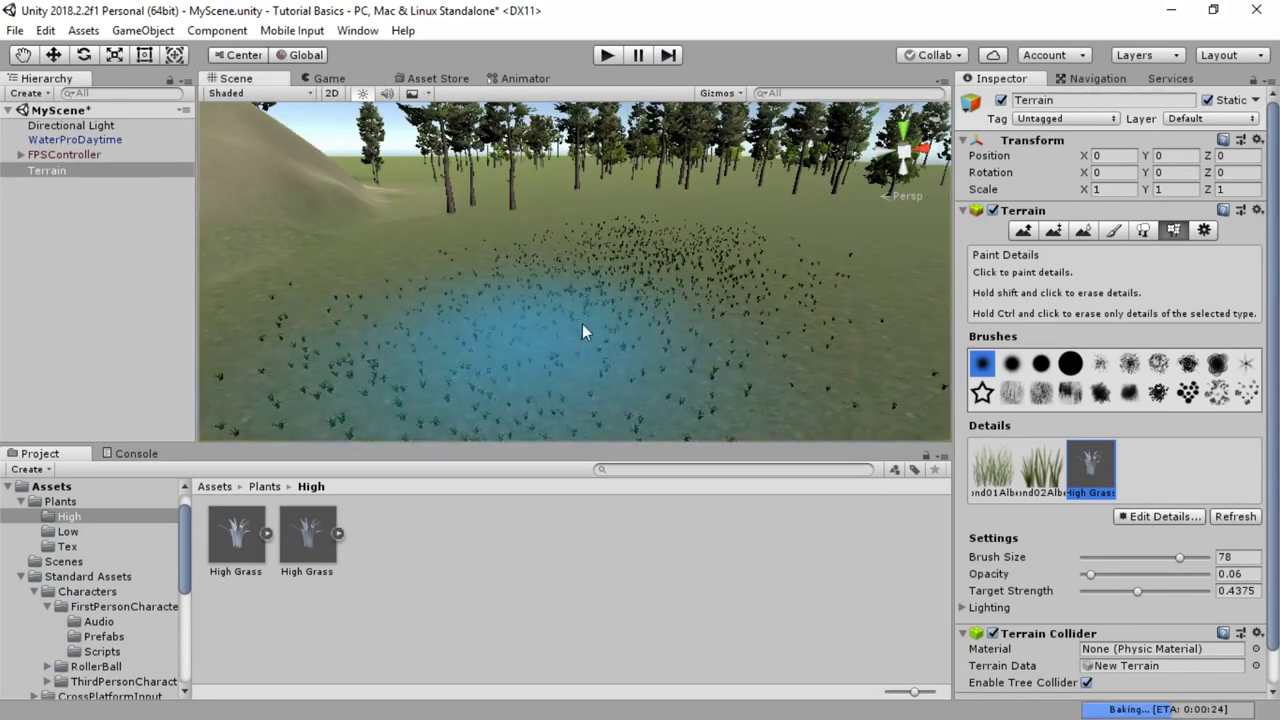
Erase the painted High Grass plants from the ground in front of the conifers.
mouse_move(680, 244)
left_mouse_down("shift")
mouse_move(506, 310)
mouse_move(309, 357)
mouse_move(588, 269)
mouse_move(723, 257)
left_mouse_up("shift")
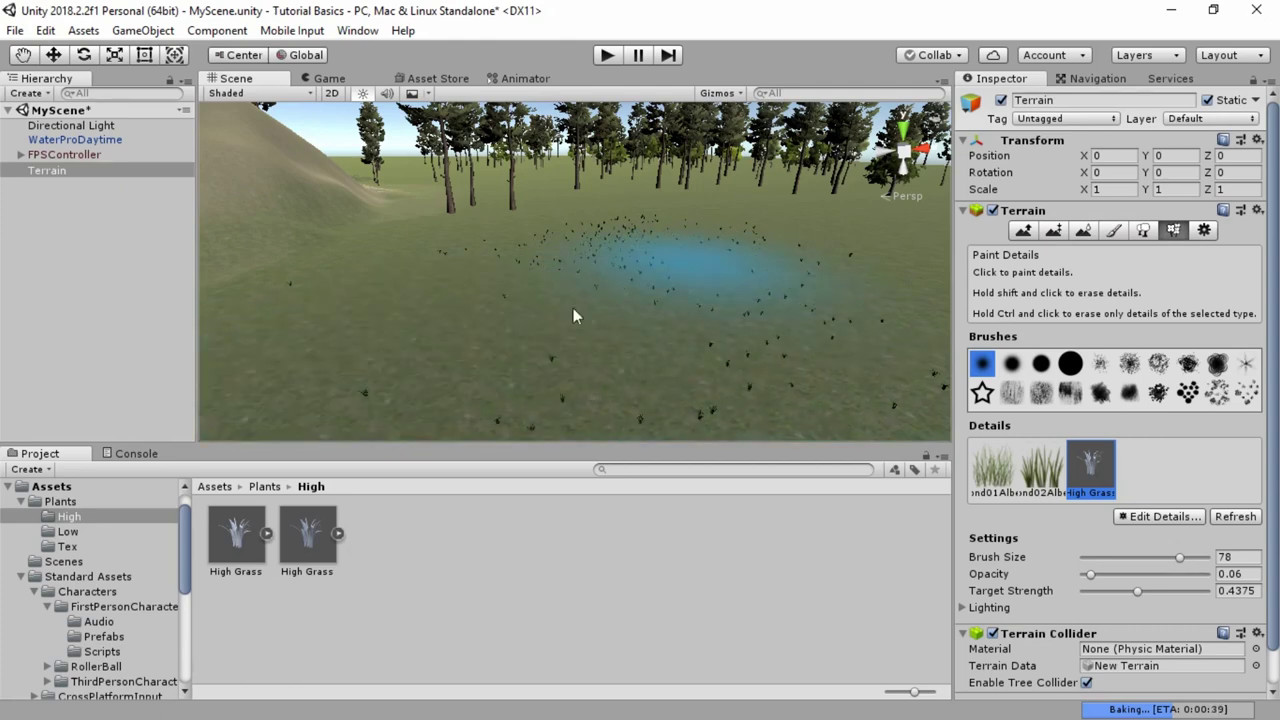
mouse_move(573, 309)
left_mouse_down("shift")
mouse_move(714, 367)
mouse_move(434, 280)
mouse_move(667, 217)
mouse_move(813, 265)
left_mouse_up("shift")
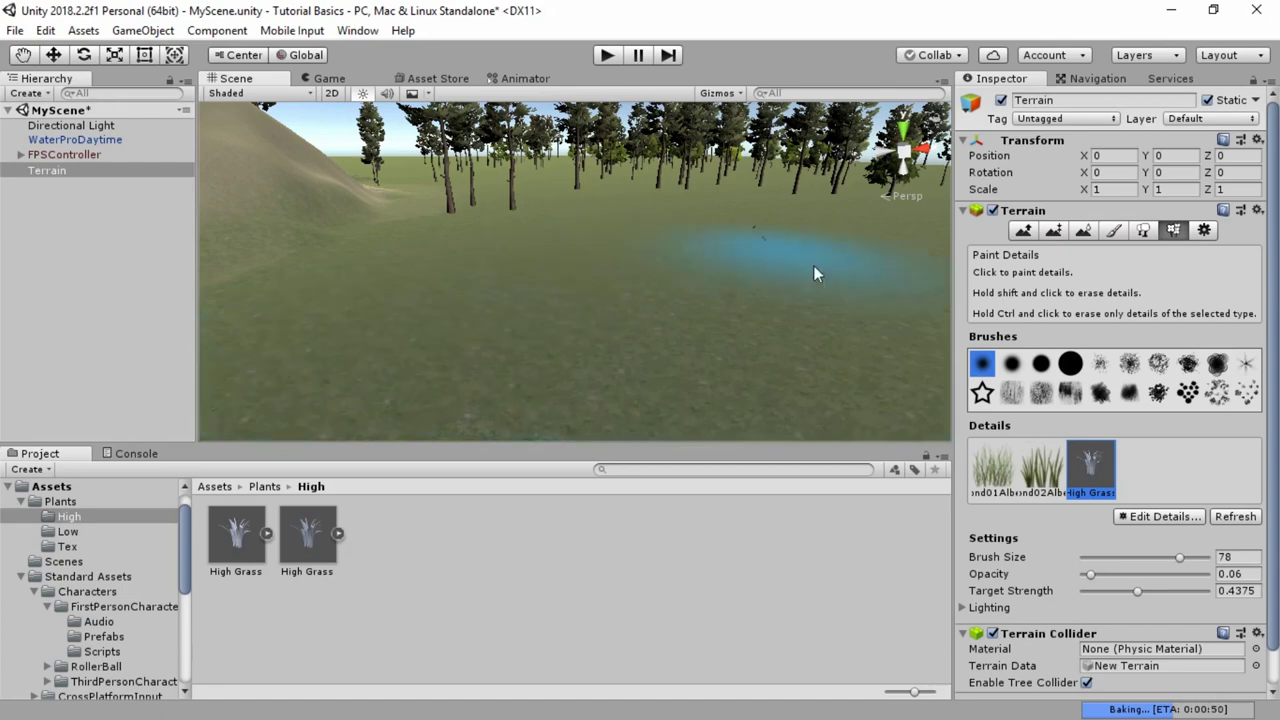
Edit the High Grass detail mesh, setting its minimum width to 2 and maximum width to 5.
left_click(1145, 516)
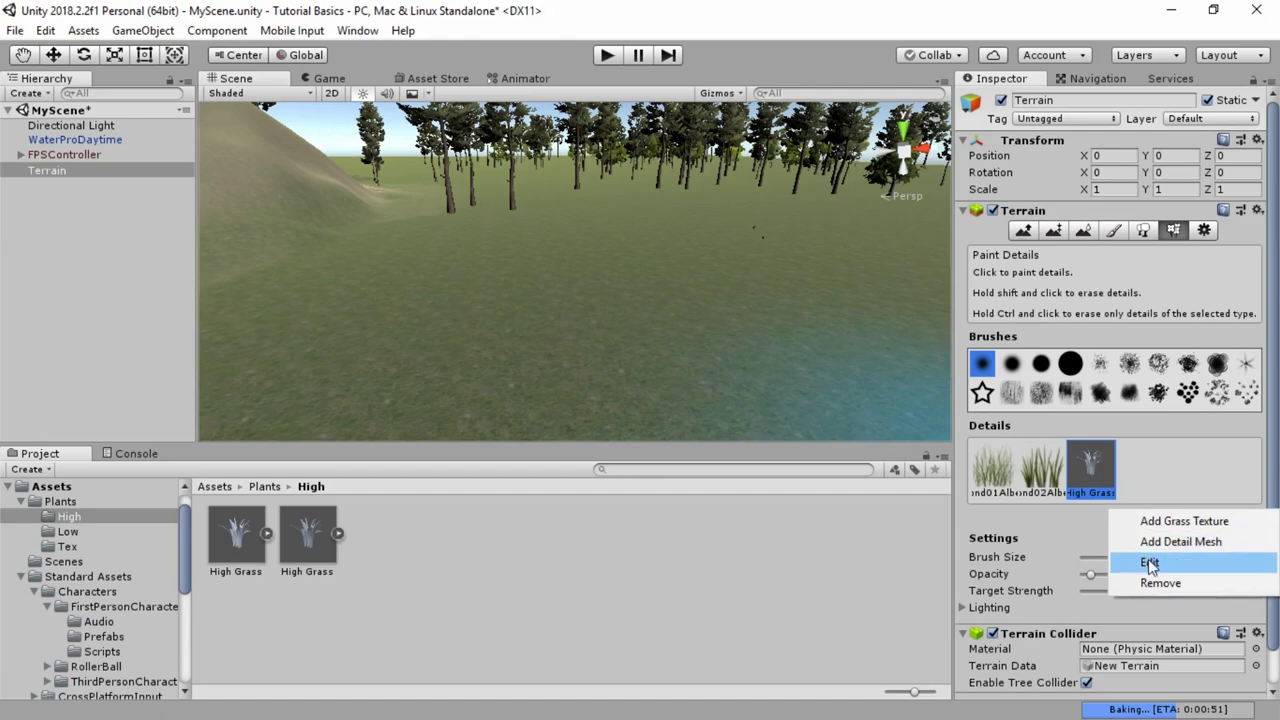
left_click(1150, 562)
left_click(264, 142)
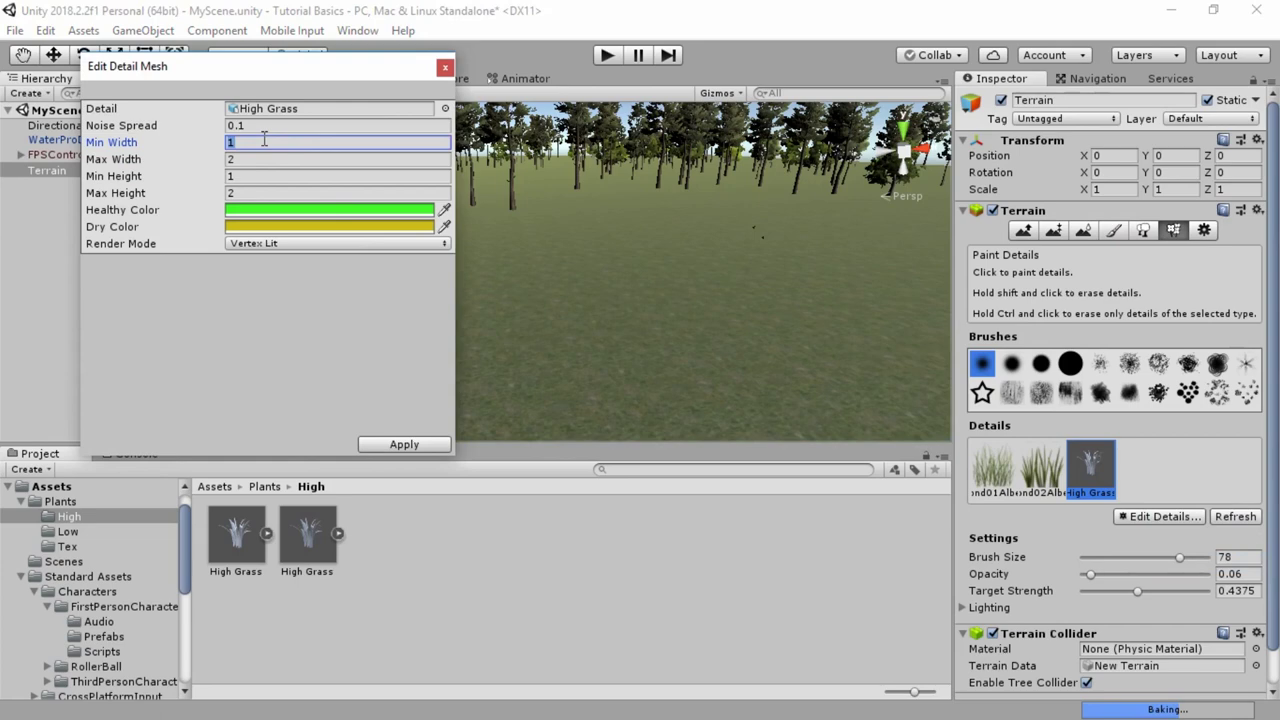
type("2")
key("Tab")
type("5")
key("Tab")
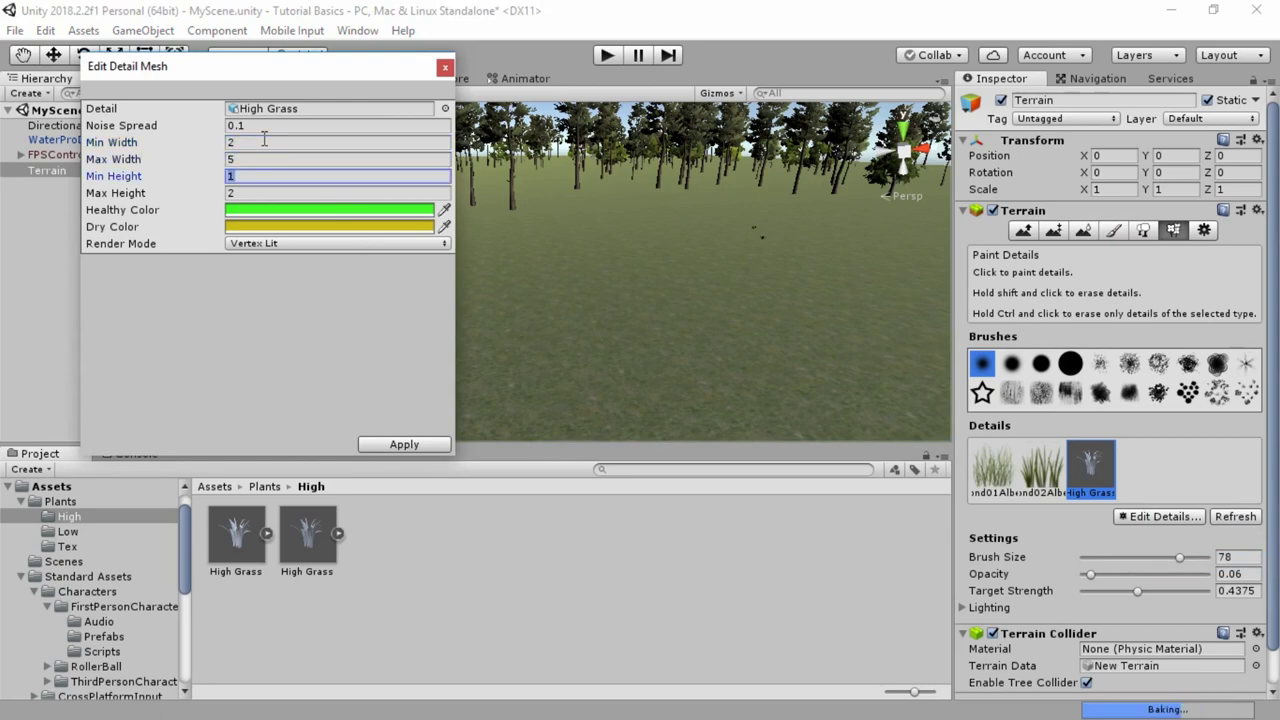
Set the High Grass mesh's minimum height to 2 and maximum height to 5, and apply the changes.
type("5")
key("BackSpace")
type("2")
key("Tab")
type("5")
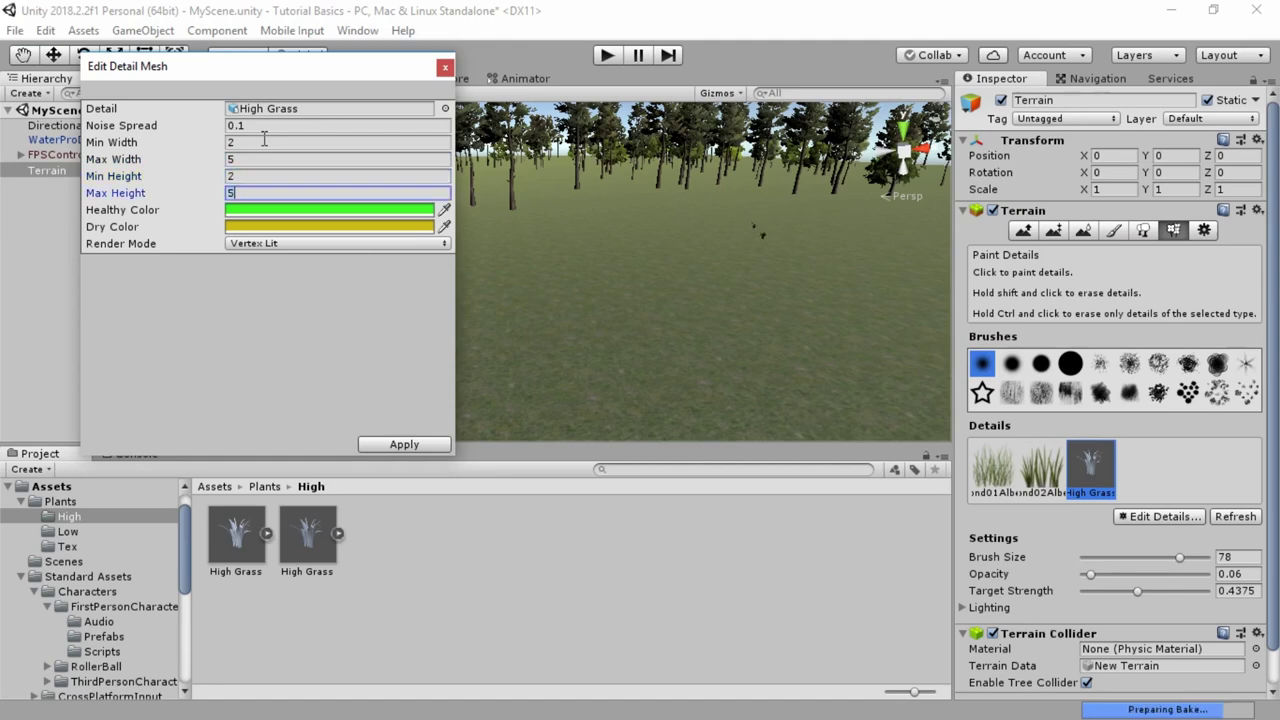
left_click(404, 444)
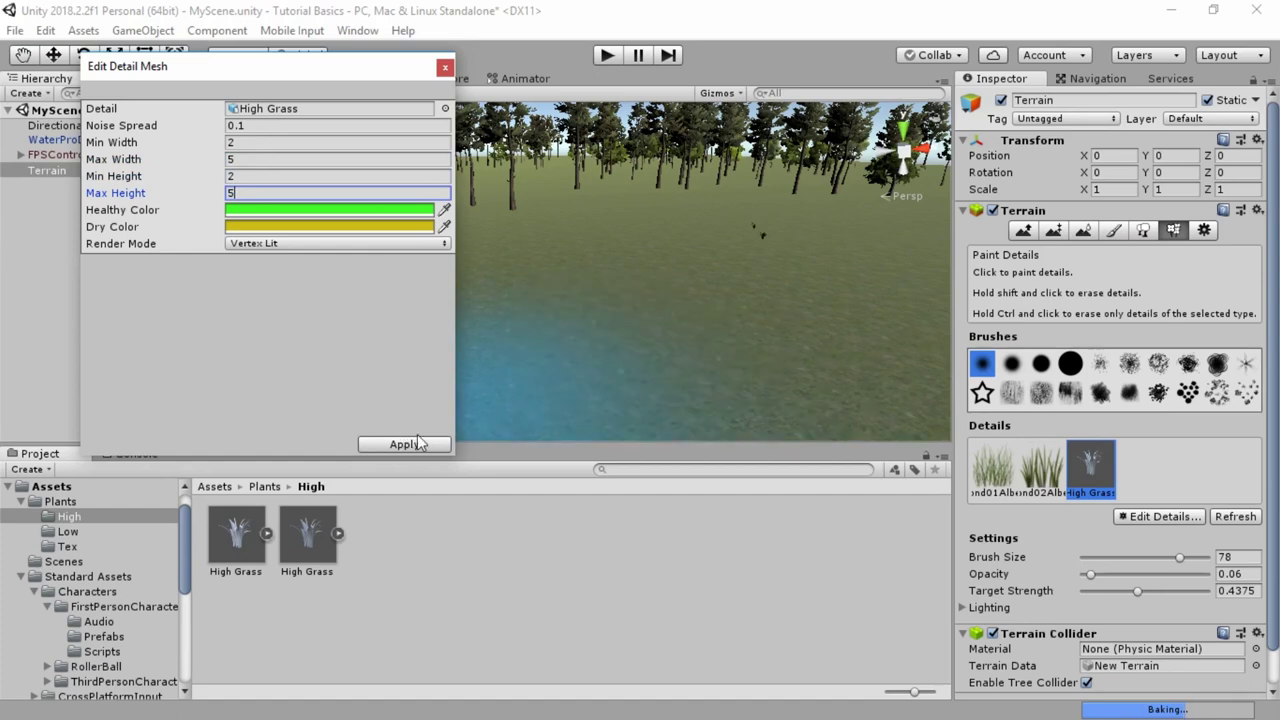
left_click(405, 444)
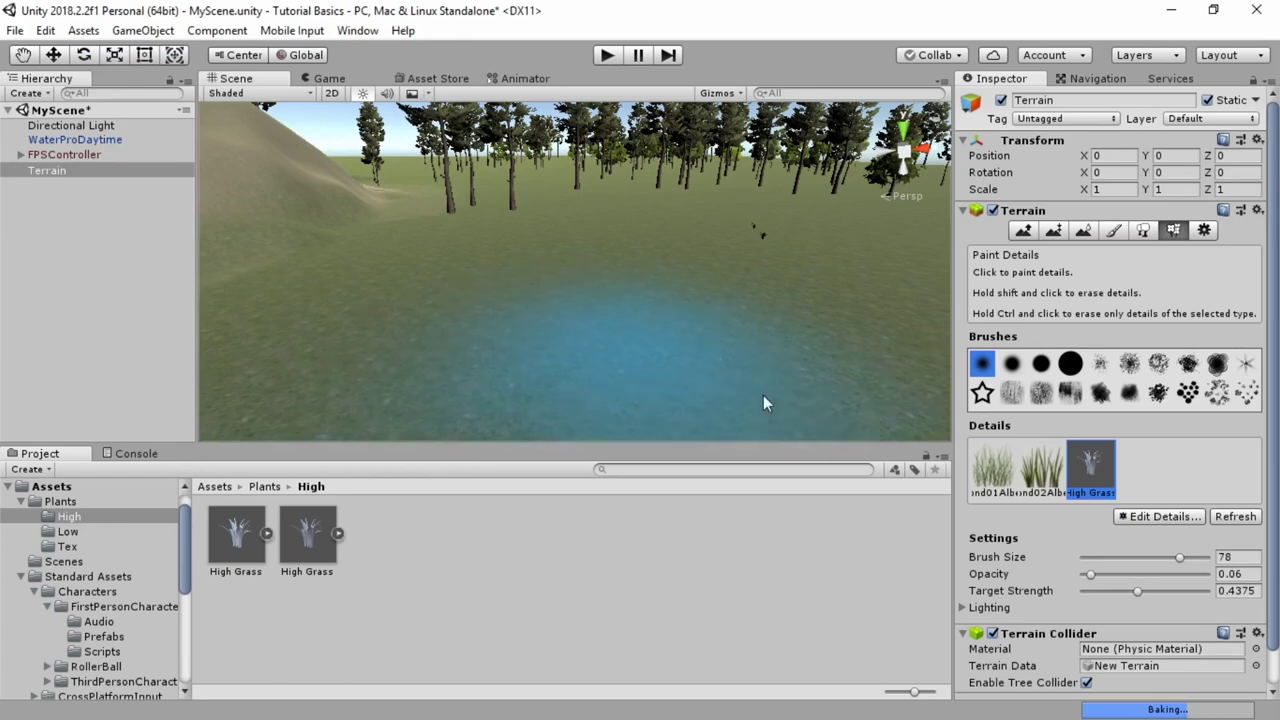
Set the brush size to 20 and paint a patch of the enlarged High Grass plants on the cleared ground.
left_click_drag(1120, 557, 1106, 558)
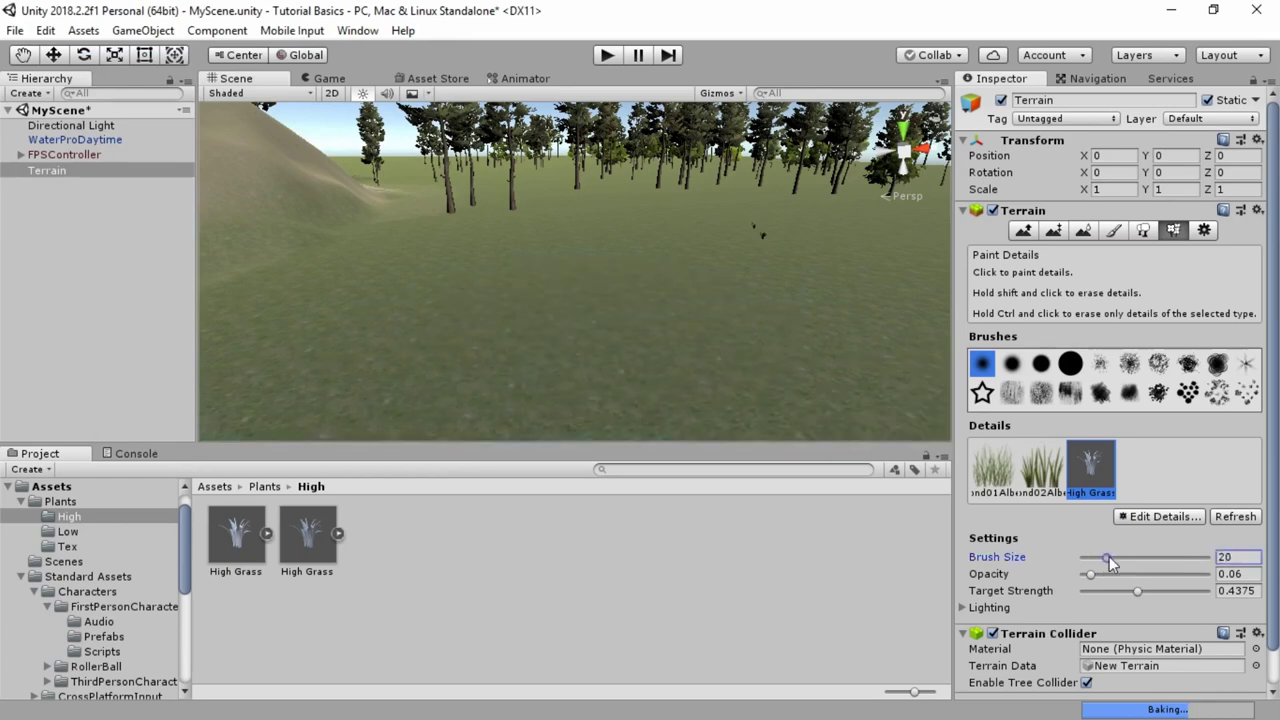
left_click(633, 355)
scroll(672, 394, "up", 10)
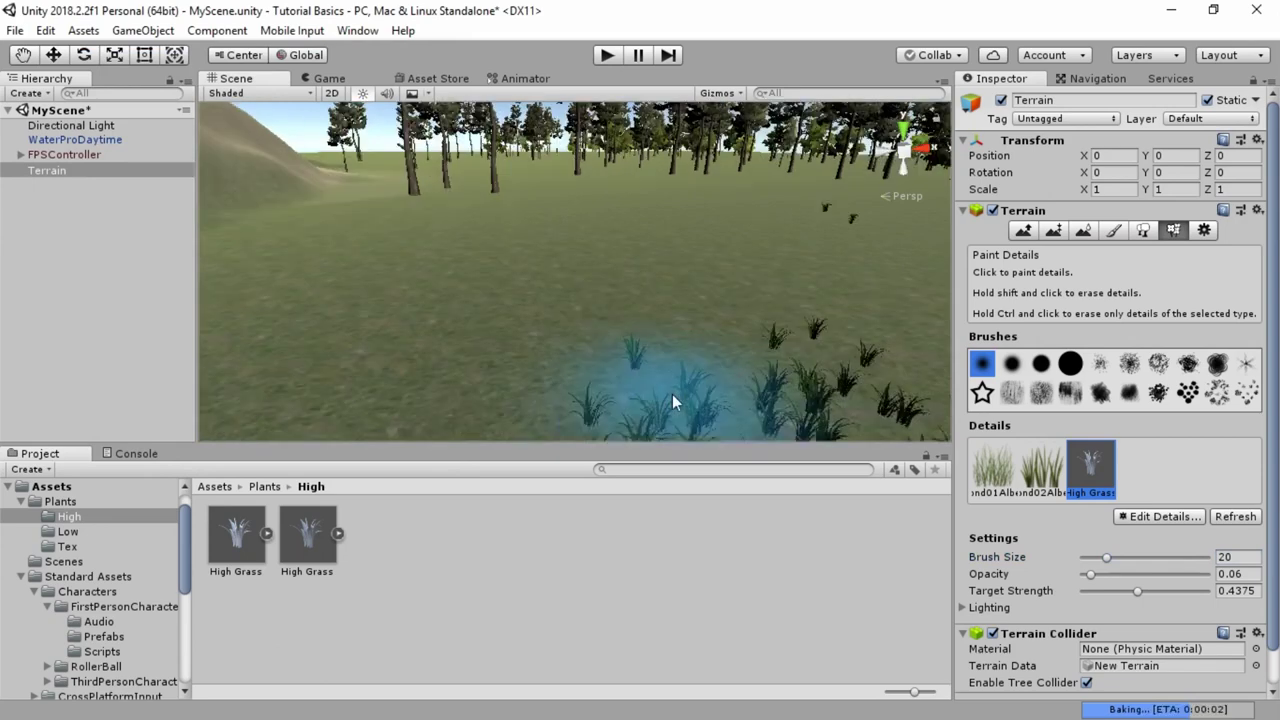
mouse_move(721, 396)
middle_mouse_down()
mouse_move(703, 297)
mouse_move(694, 329)
mouse_move(668, 268)
mouse_move(666, 296)
middle_mouse_up()
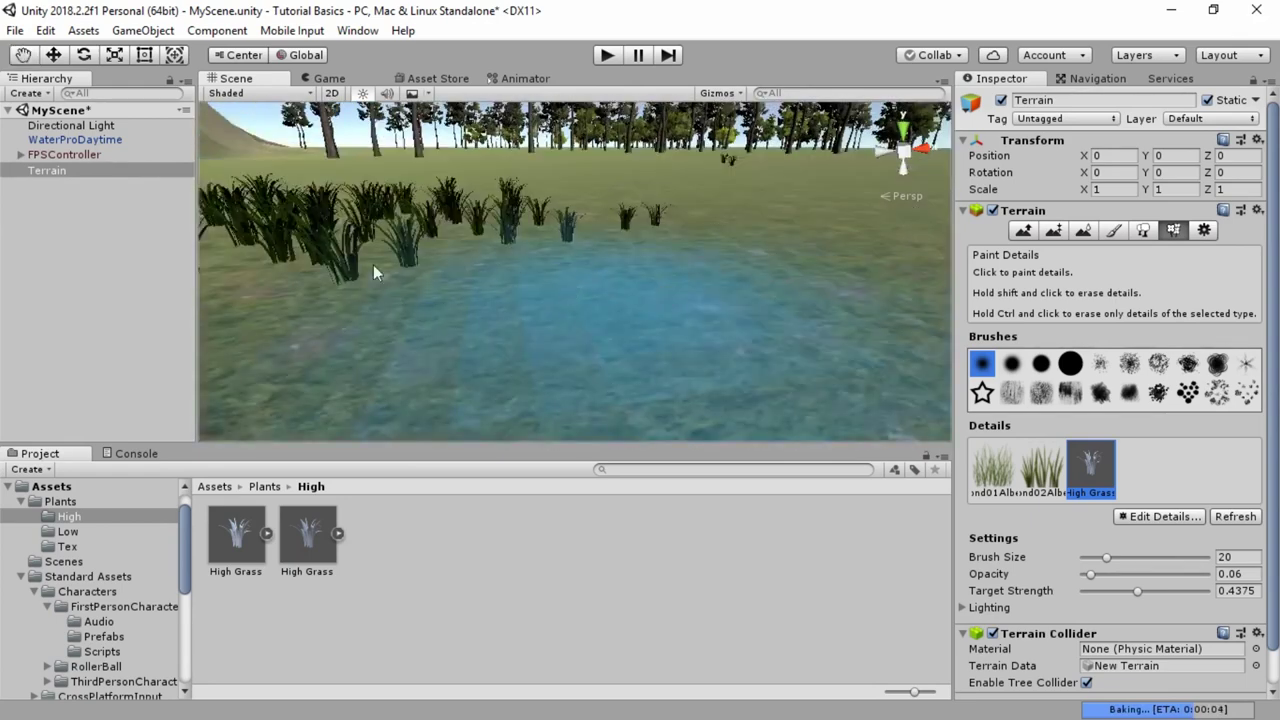
scroll(371, 270, "up", 1)
scroll(371, 270, "down", 1)
left_click_drag(371, 278, 576, 278, "alt")
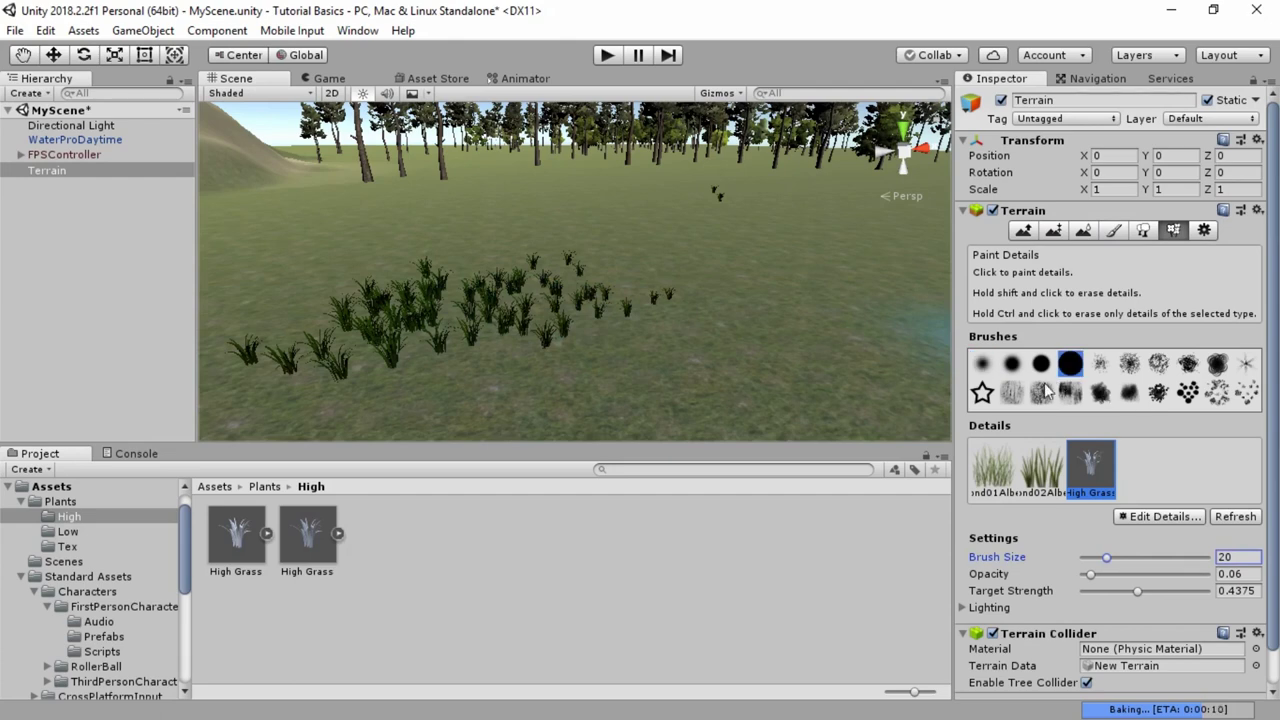
Erase the painted High Grass patch and the remaining scattered plants with the solid round brush, making the Scene view wider.
left_click_drag(955, 367, 1022, 367)
mouse_move(470, 283)
left_mouse_down("shift")
mouse_move(440, 337)
mouse_move(606, 306)
mouse_move(400, 323)
left_mouse_up("shift")
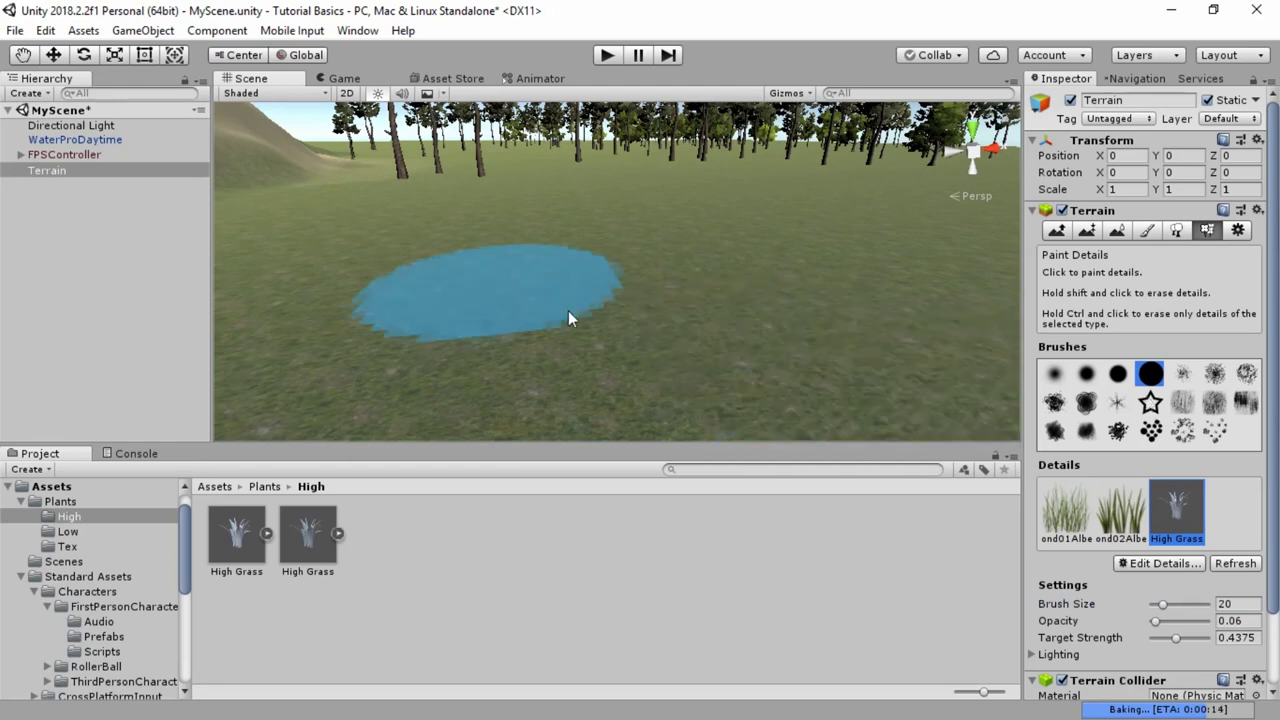
scroll(576, 300, "down", 5)
scroll(395, 348, "down", 5)
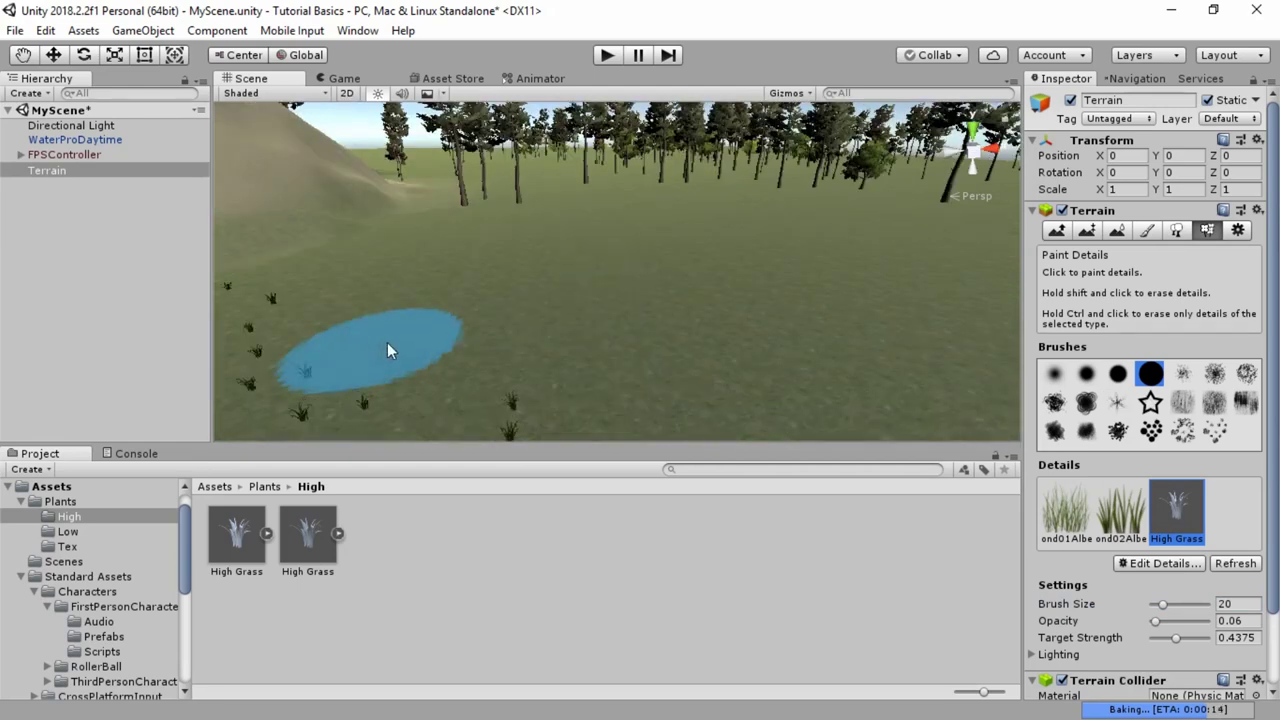
left_click_drag(402, 311, 590, 330, "shift")
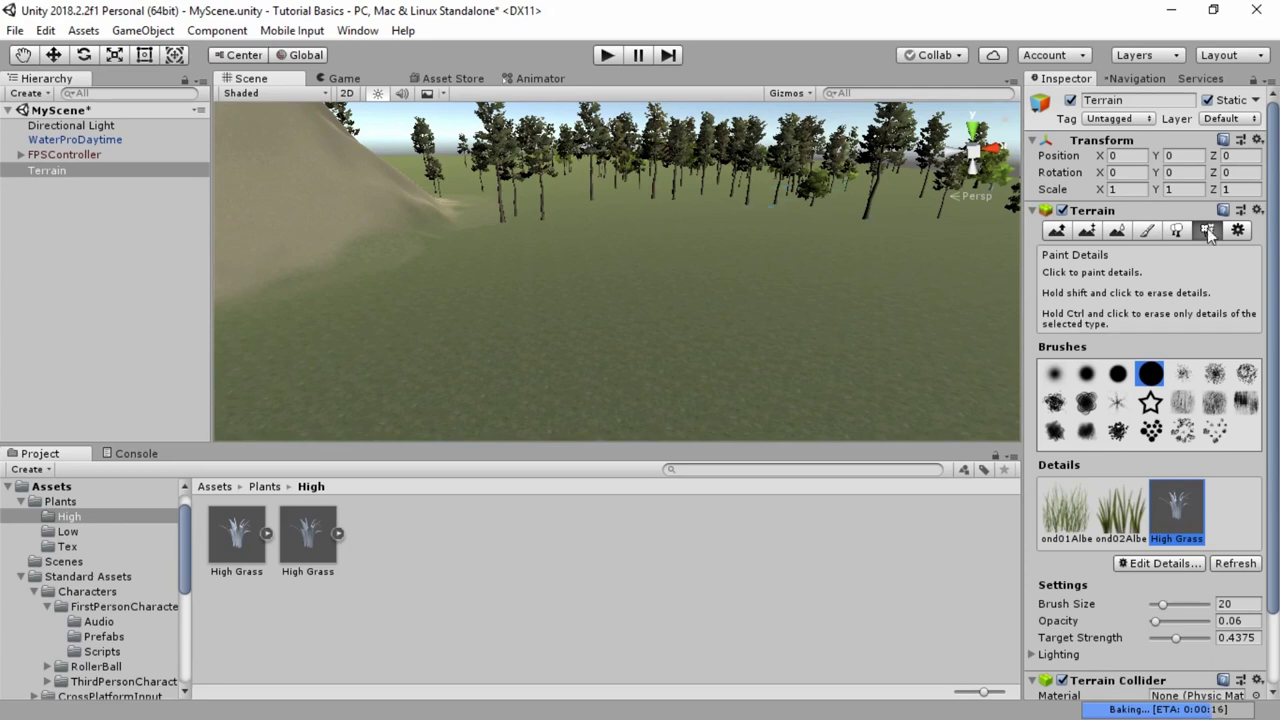
Review the terrain settings for the base terrain, tree and detail objects, grass wind and resolution.
left_click(1238, 231)
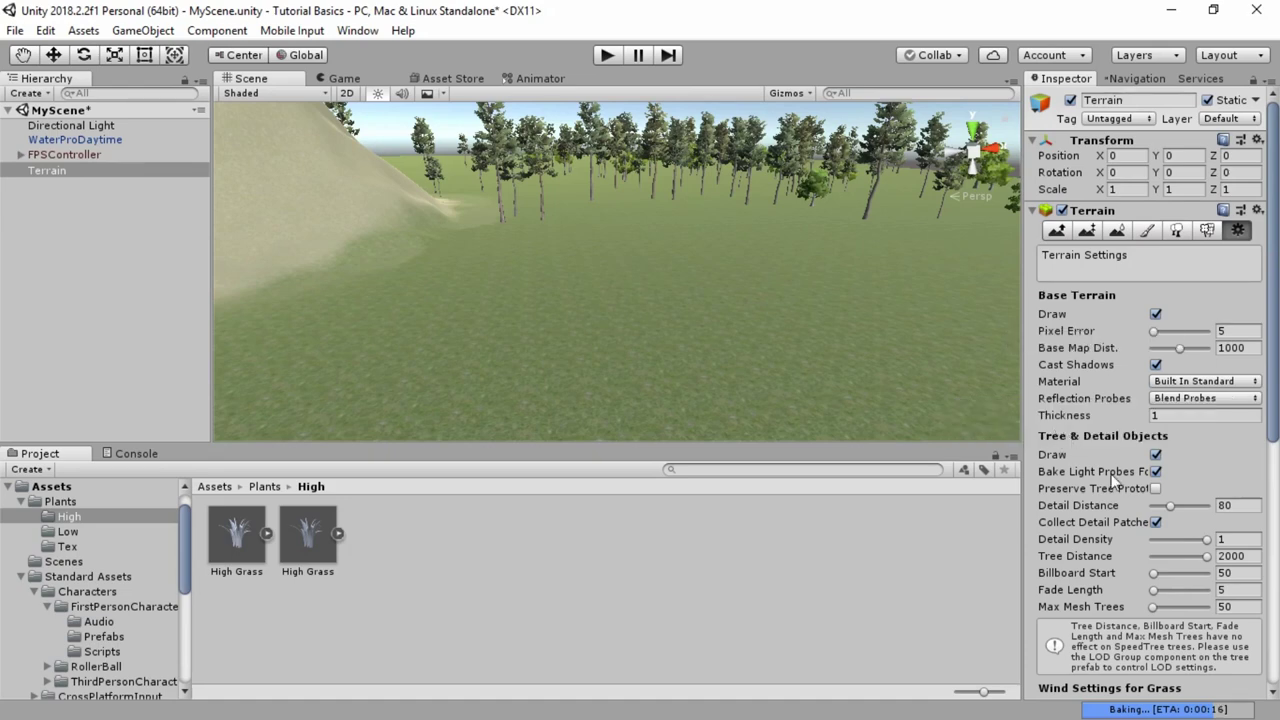
scroll(1100, 492, "down", 2)
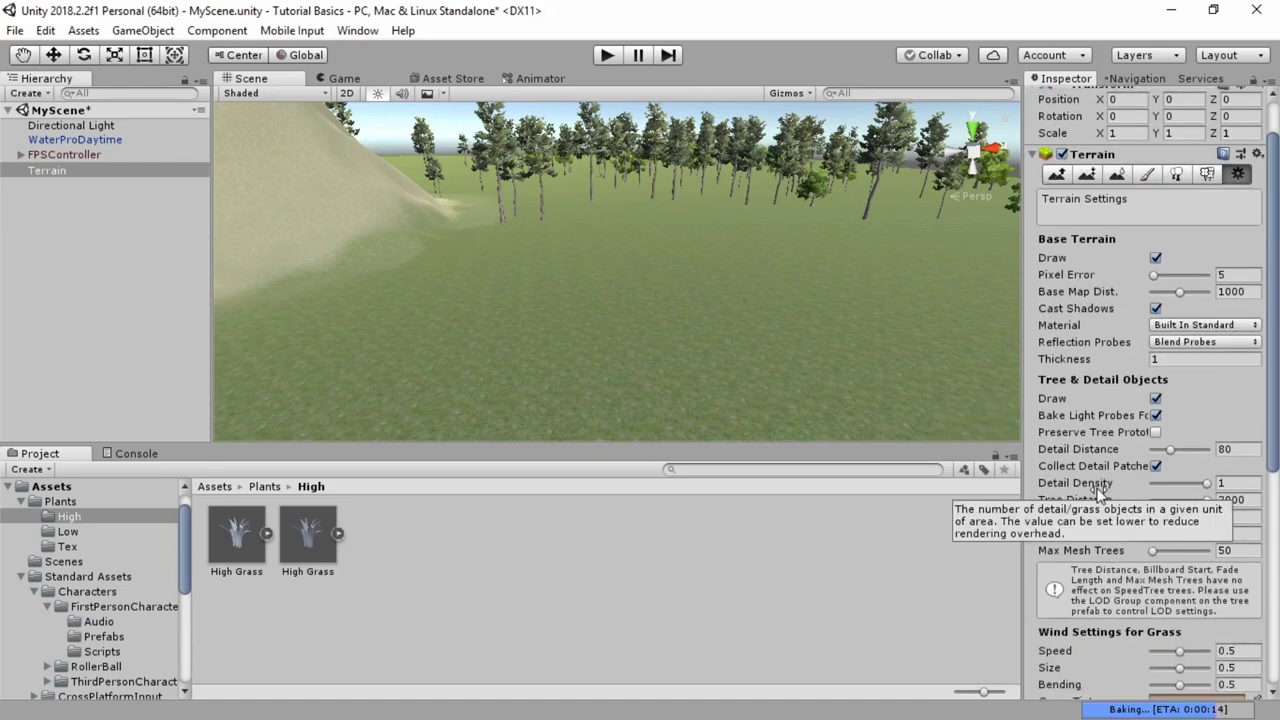
scroll(1100, 492, "down", 4)
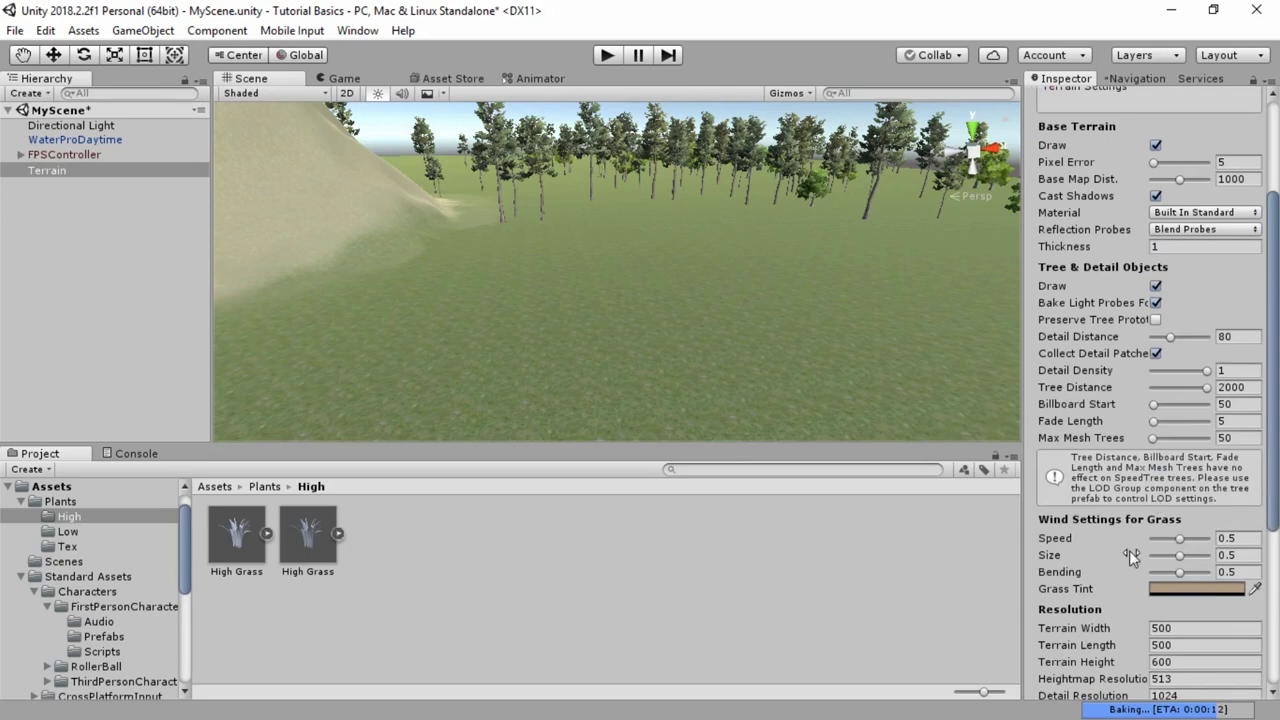
scroll(1129, 550, "down", 6)
scroll(1110, 568, "down", 4)
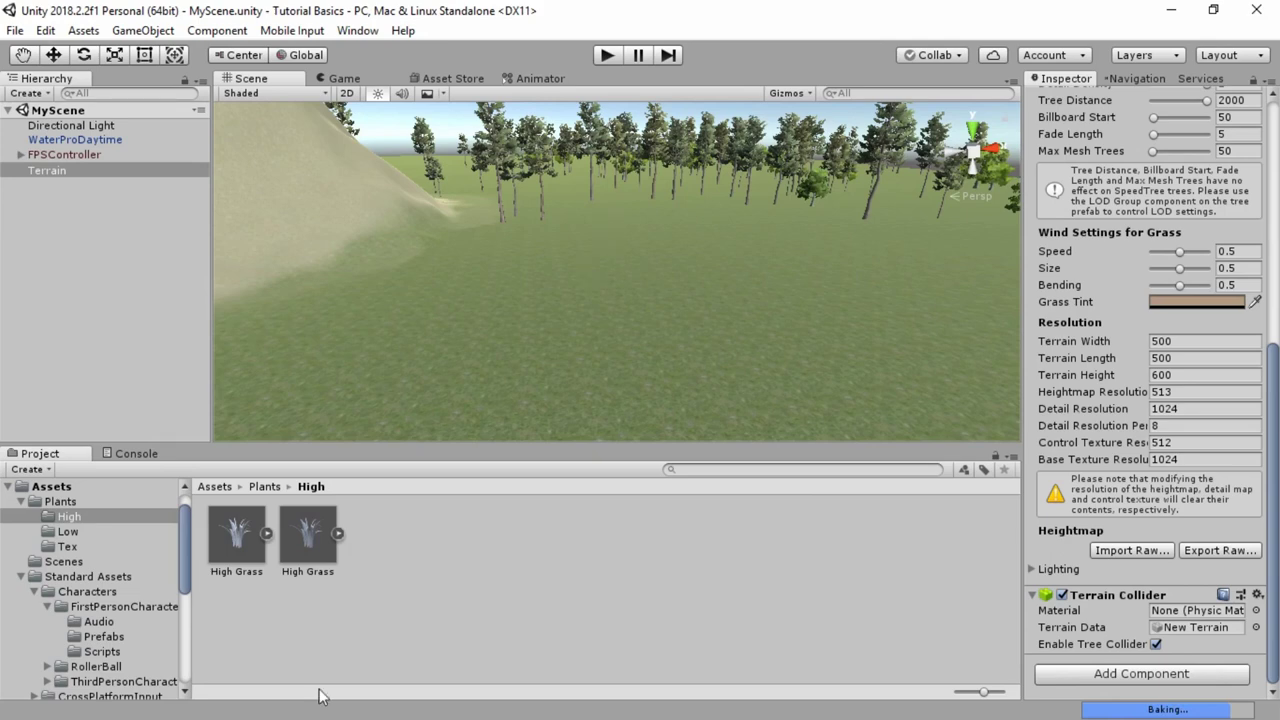
Switch to Photoshop and create a new 64 x 64 pixel document at 300 pixels/inch with transparent background contents.
key("alt+Tab")
key("alt+Tab")
key("alt+Tab")
key("alt+Tab")
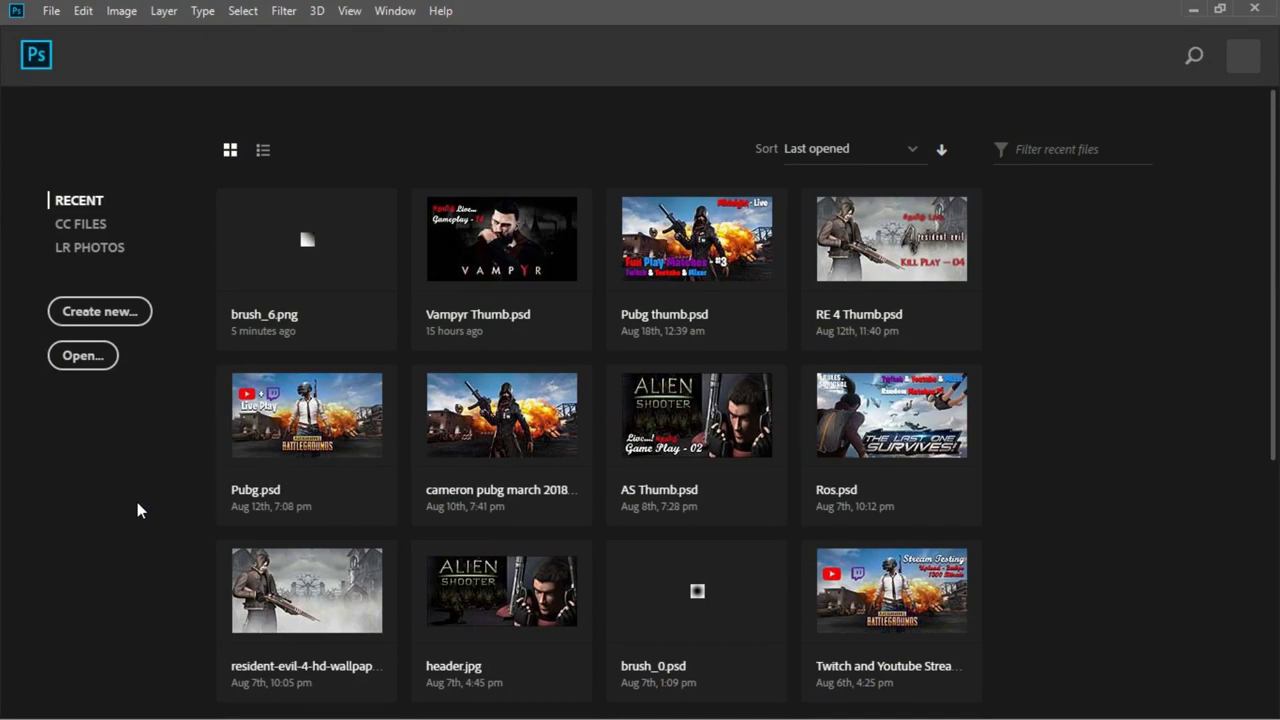
key("ctrl+n")
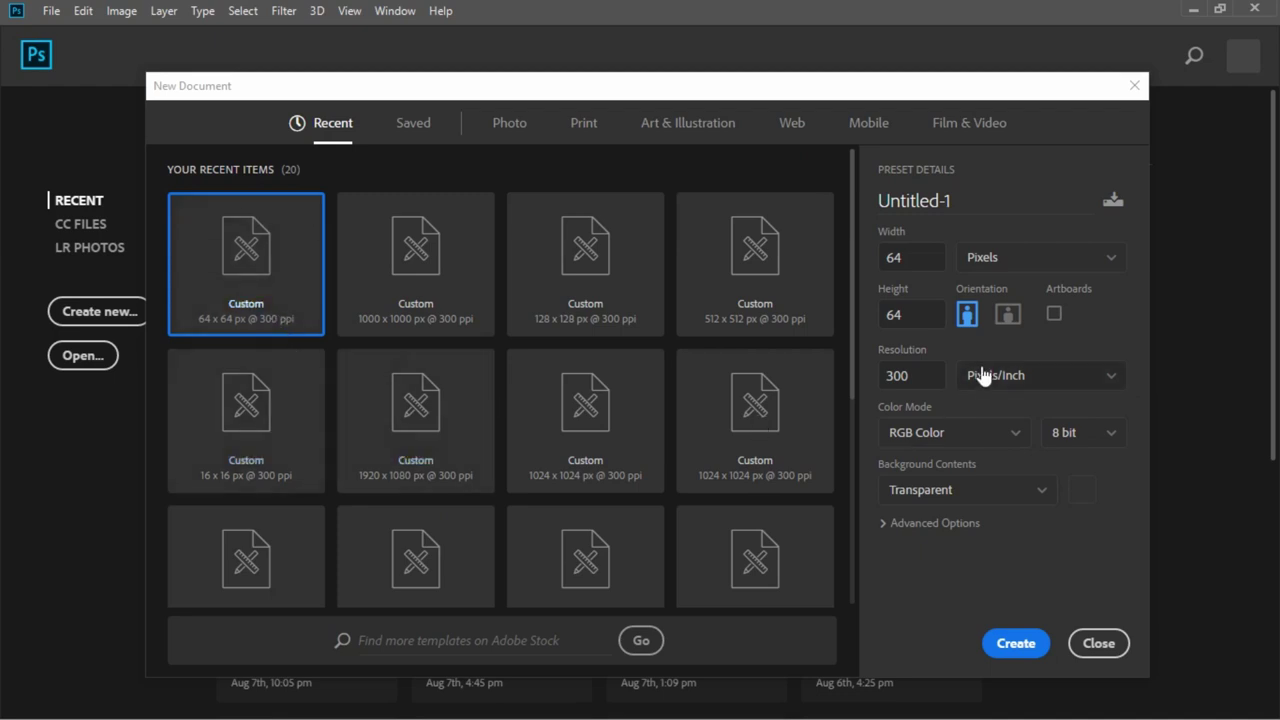
left_click(930, 374)
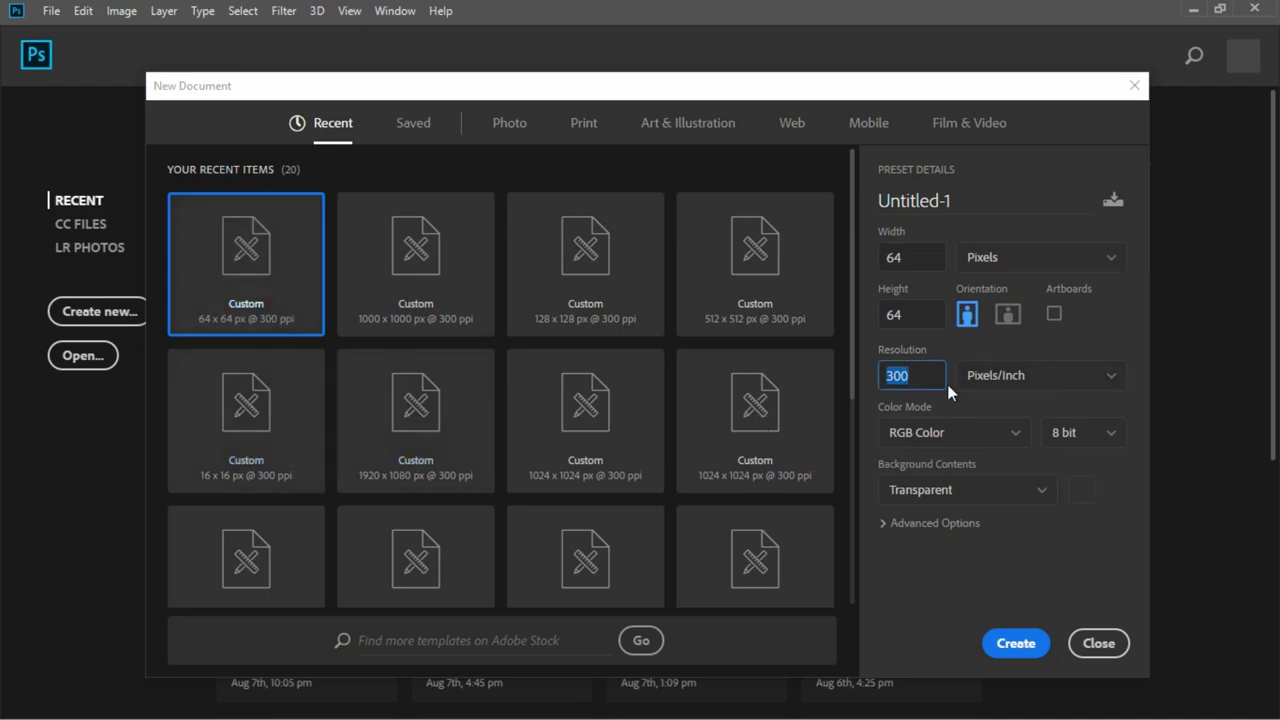
left_click(913, 260)
key("Tab")
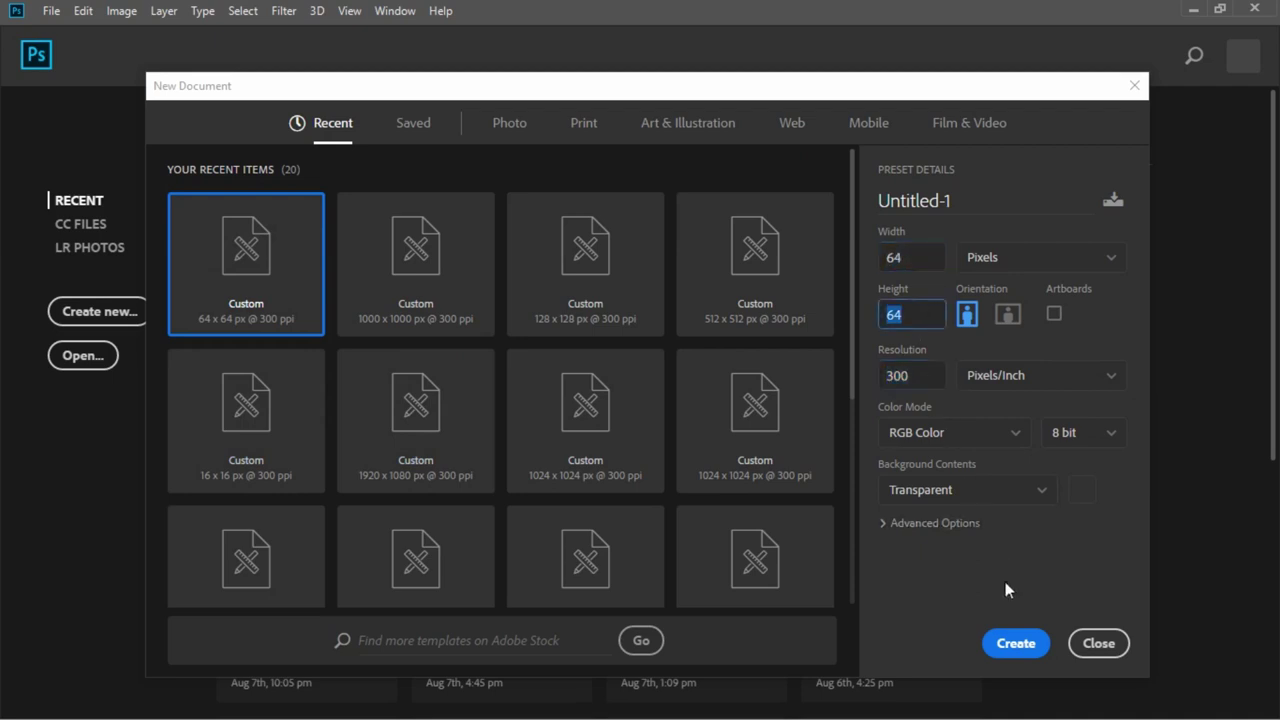
left_click(1003, 645)
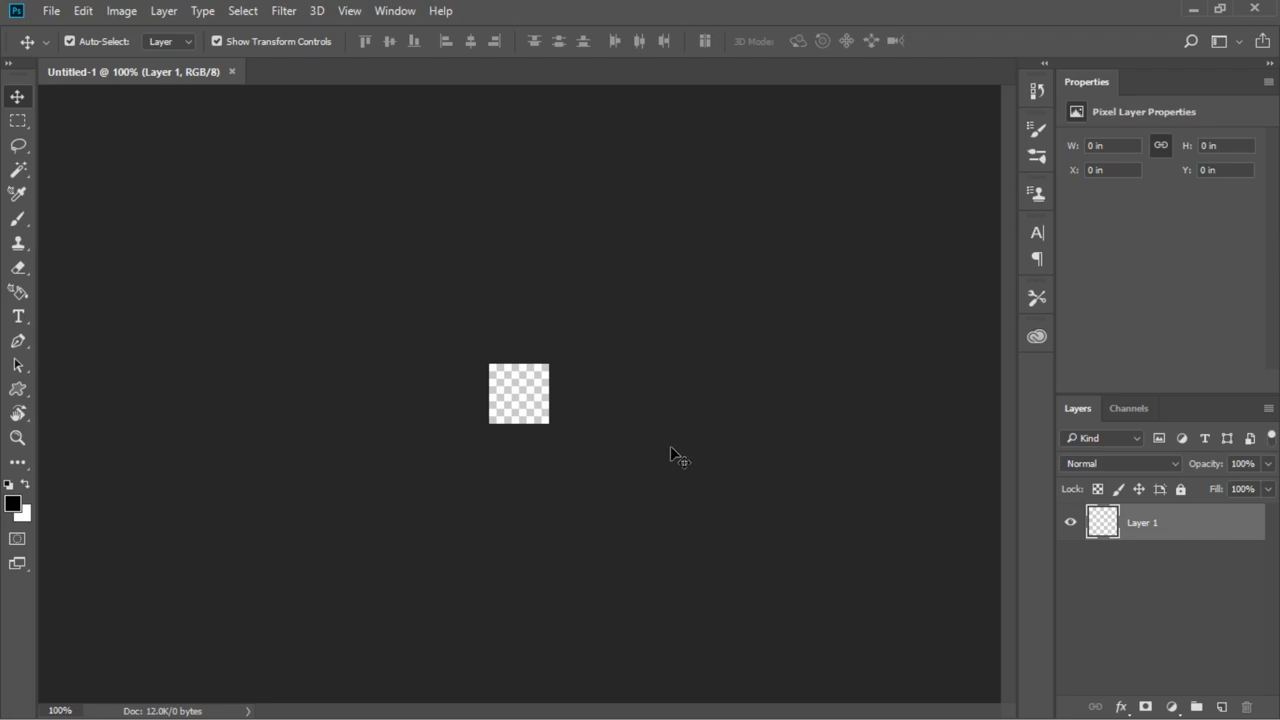
Add a Gradient fill layer to the blank 64 x 64 pixel document.
left_click(1172, 707)
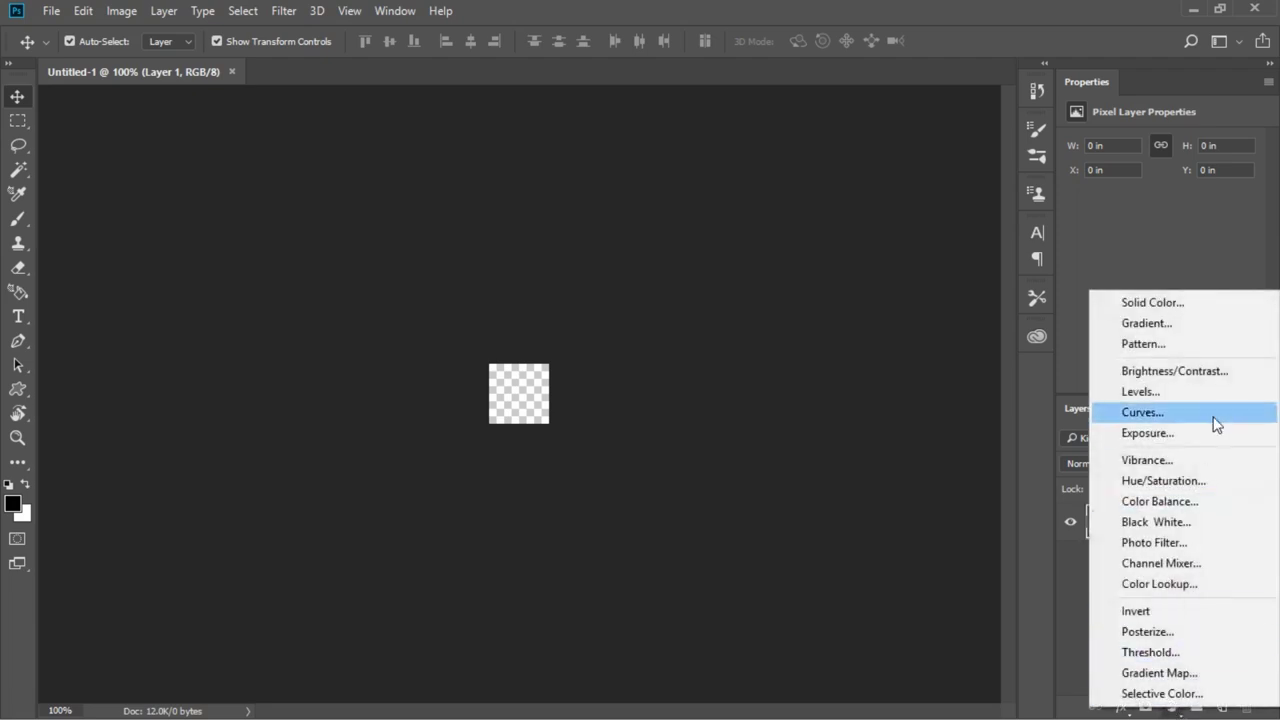
left_click(1067, 624)
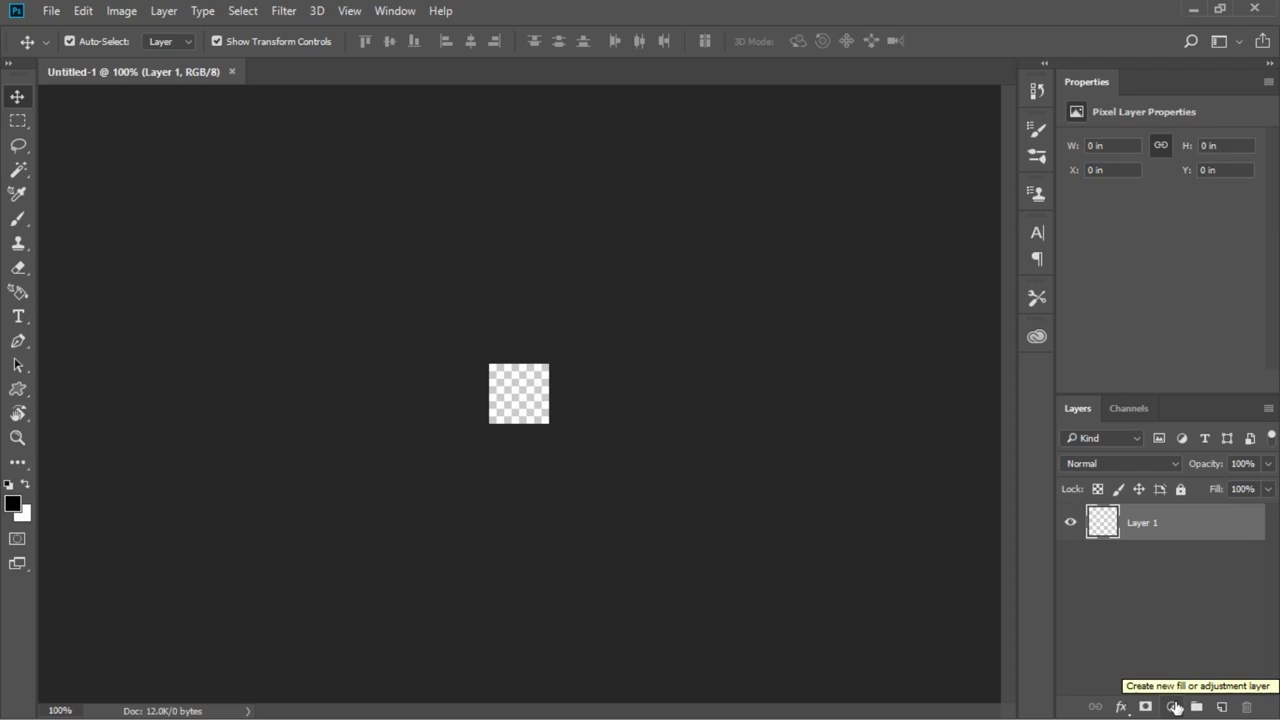
left_click(1174, 707)
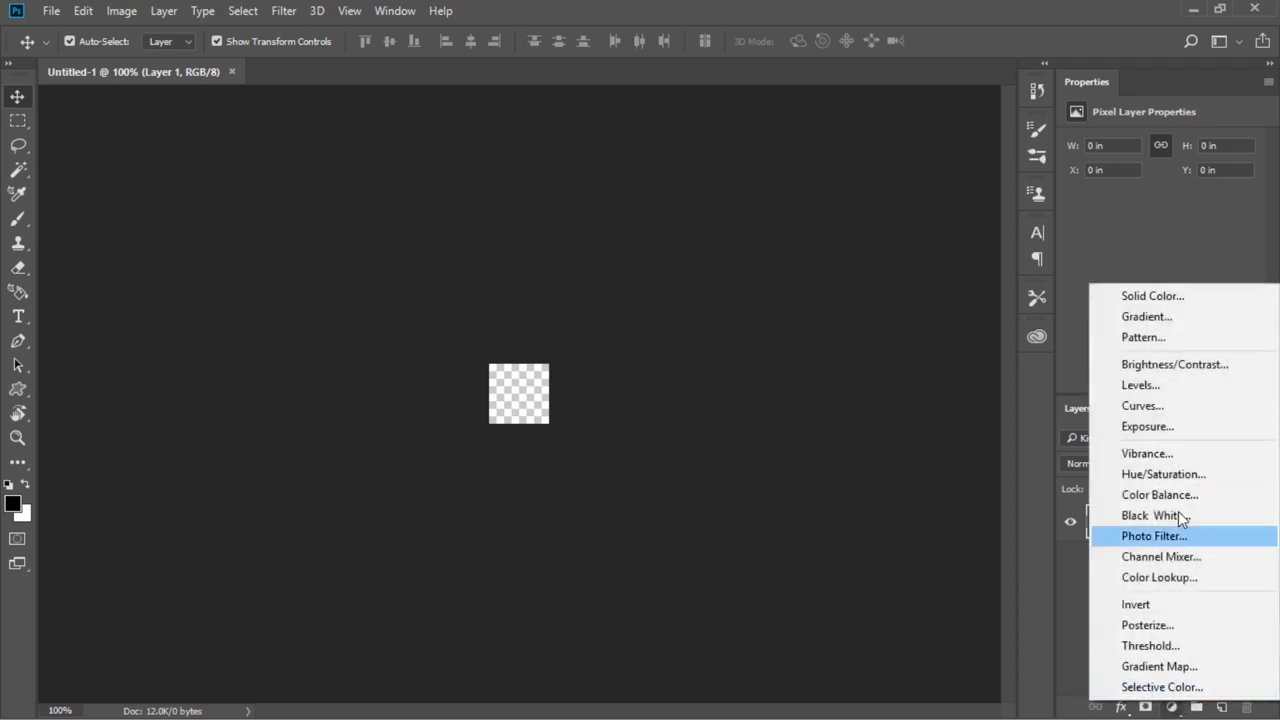
left_click(1160, 318)
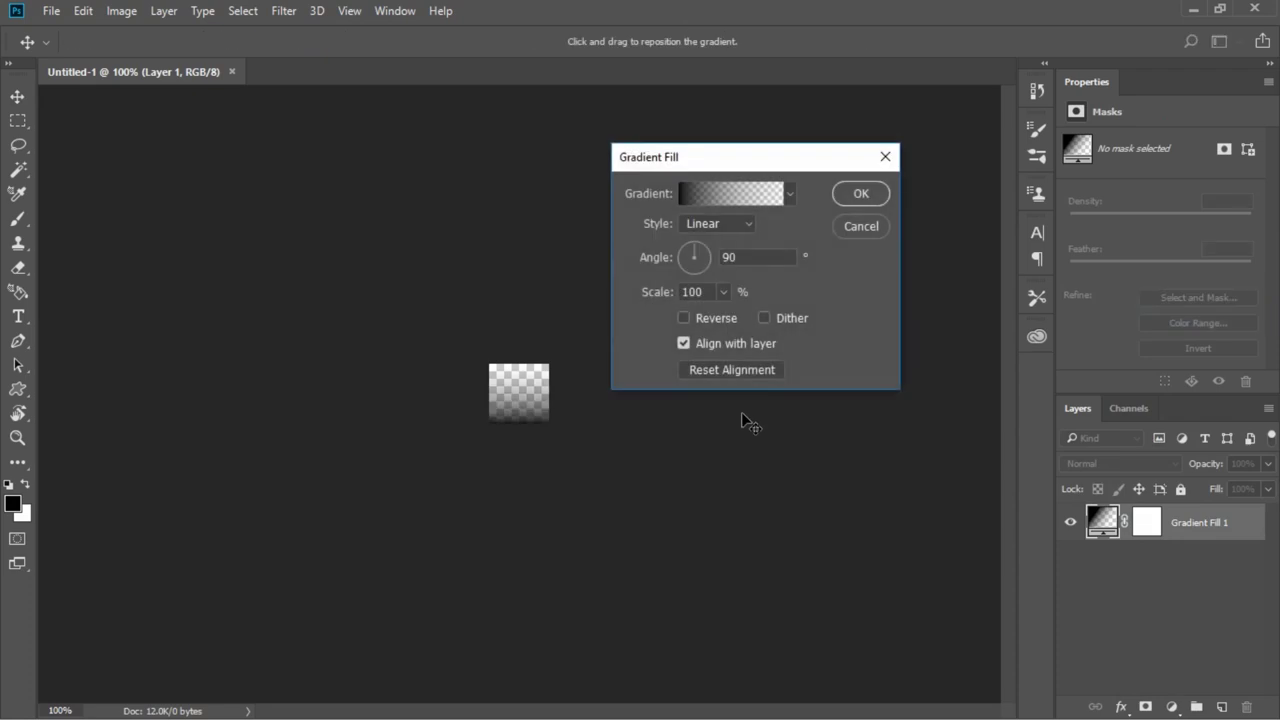
Examine the Foreground to Transparent gradient's color and opacity stops in the Gradient Editor, and leave without applying changes.
left_click(788, 196)
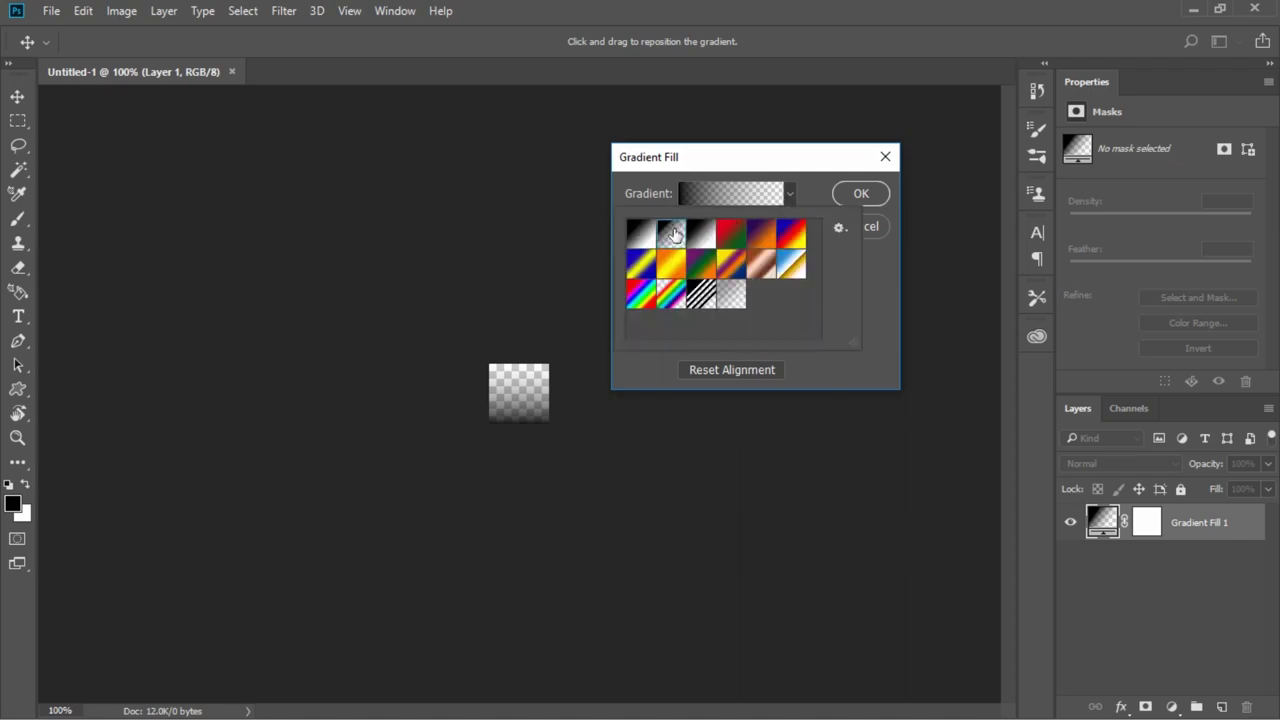
left_click(745, 194)
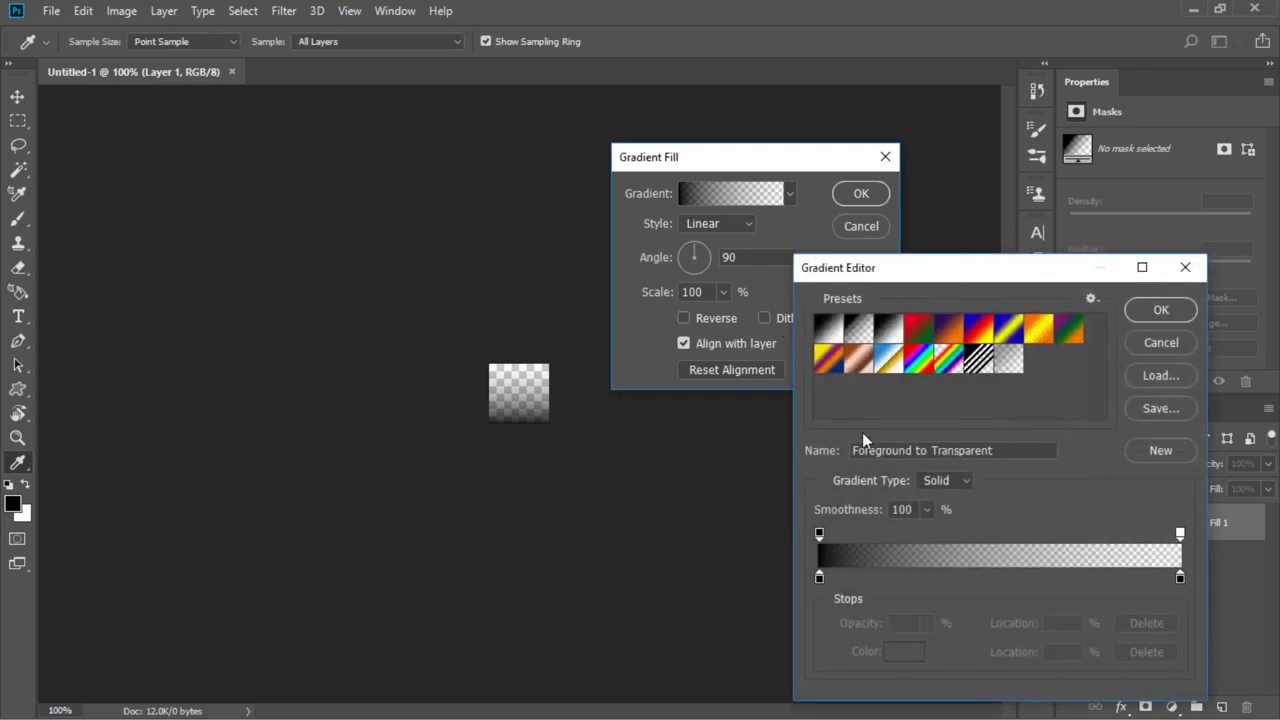
left_click(819, 578)
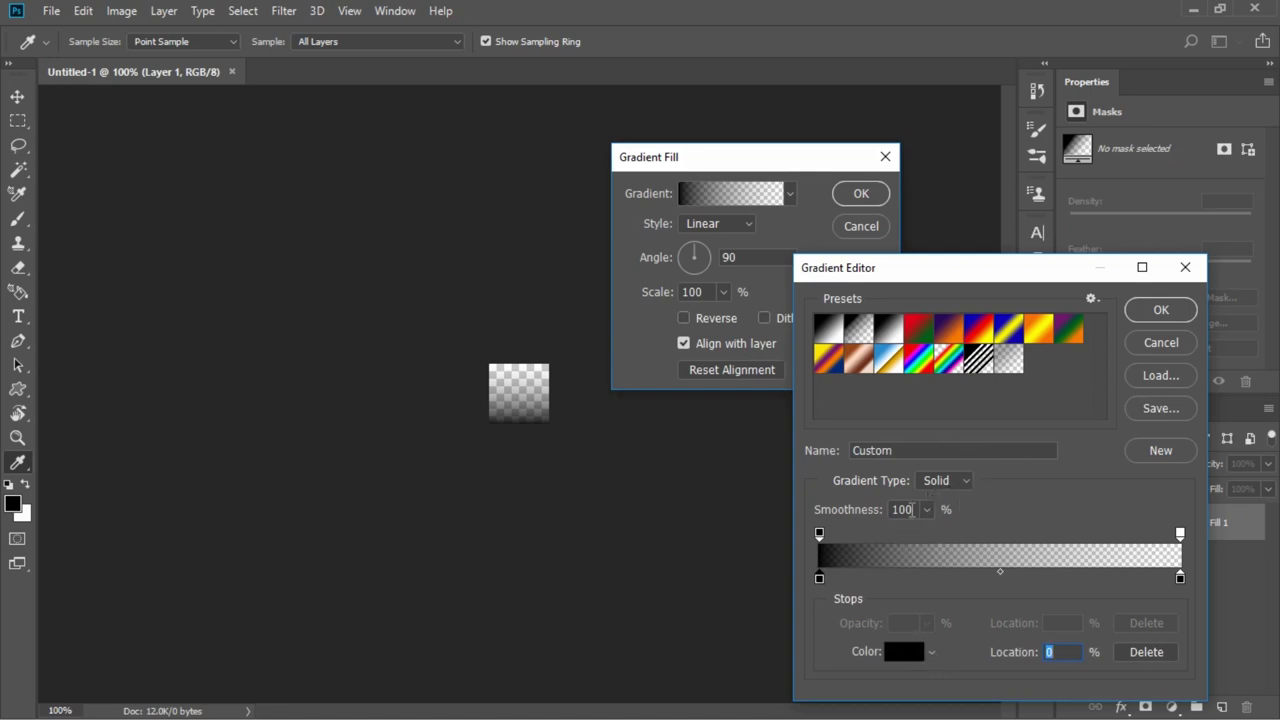
left_click(1180, 580)
double_click(1179, 582)
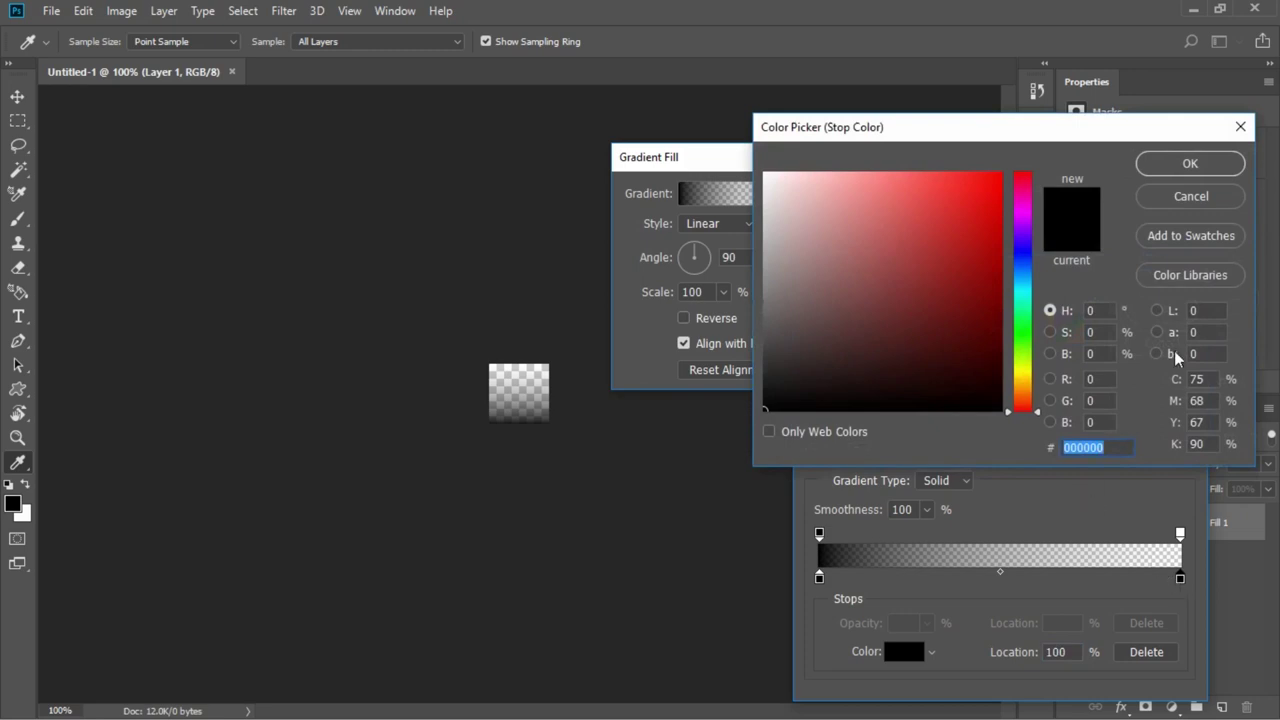
left_click(1190, 198)
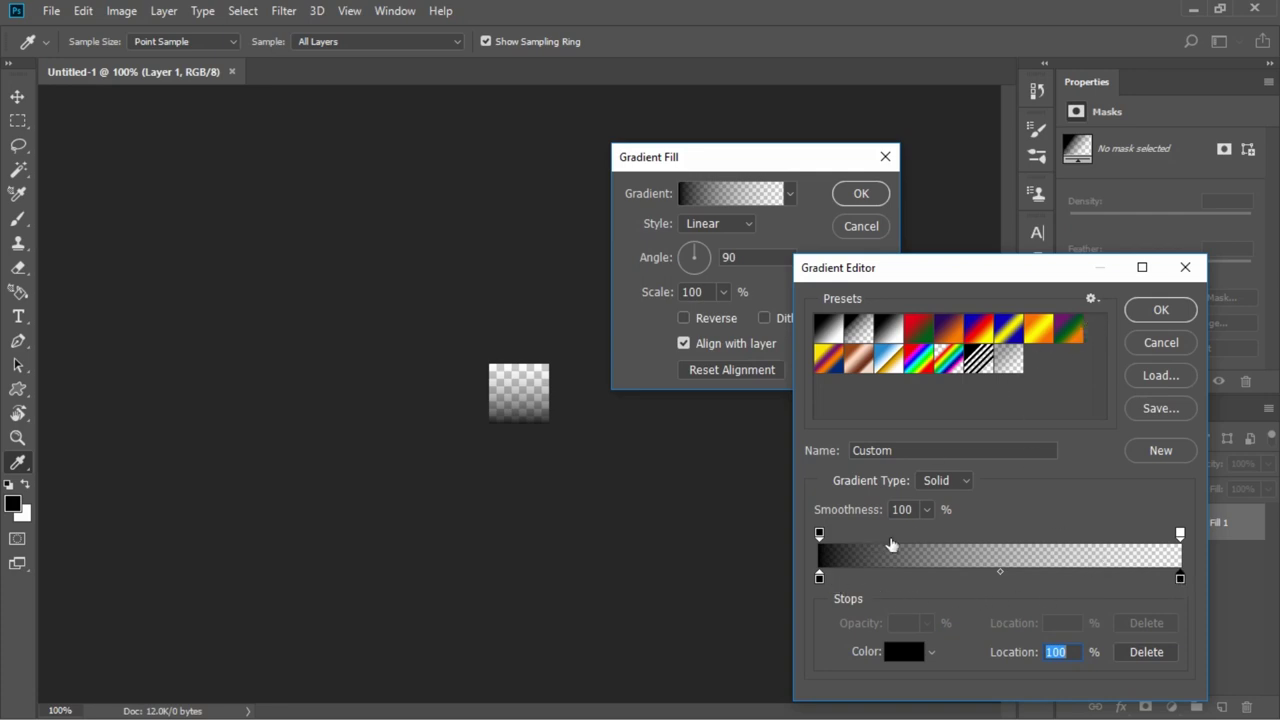
left_click(972, 480)
left_click(966, 483)
left_click(1180, 534)
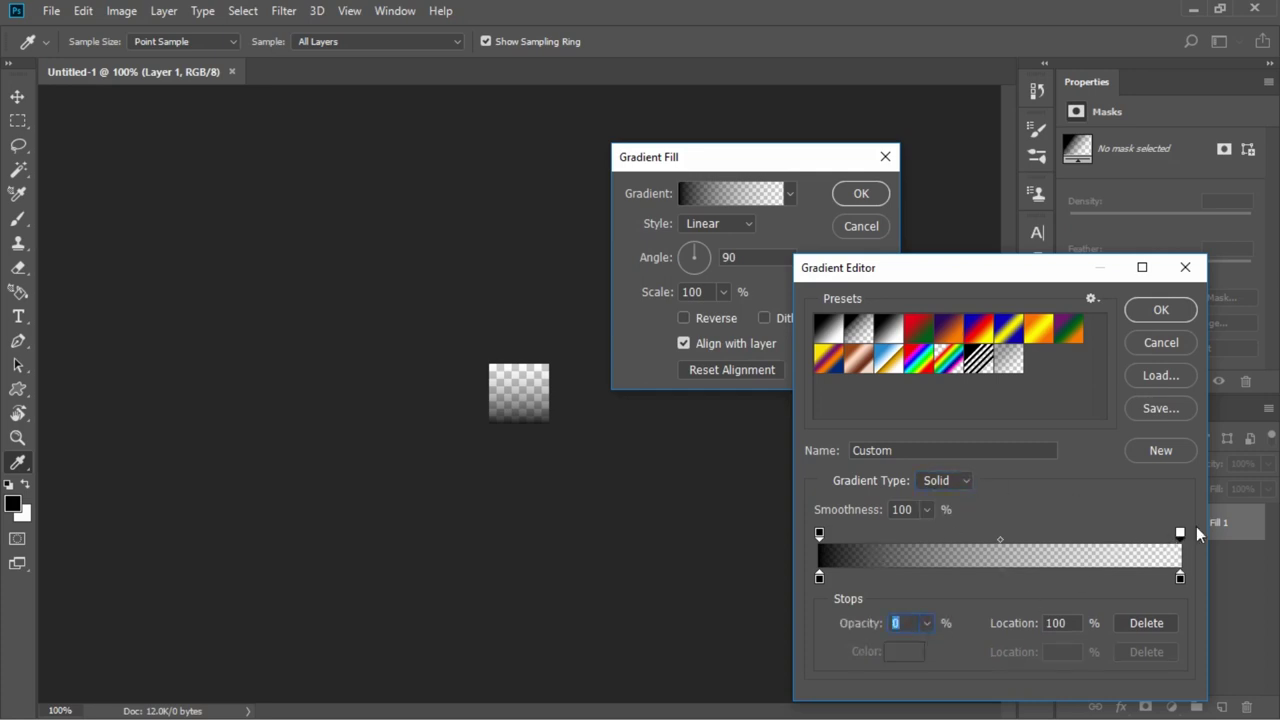
left_click(819, 534)
left_click(1180, 534)
left_click(1160, 345)
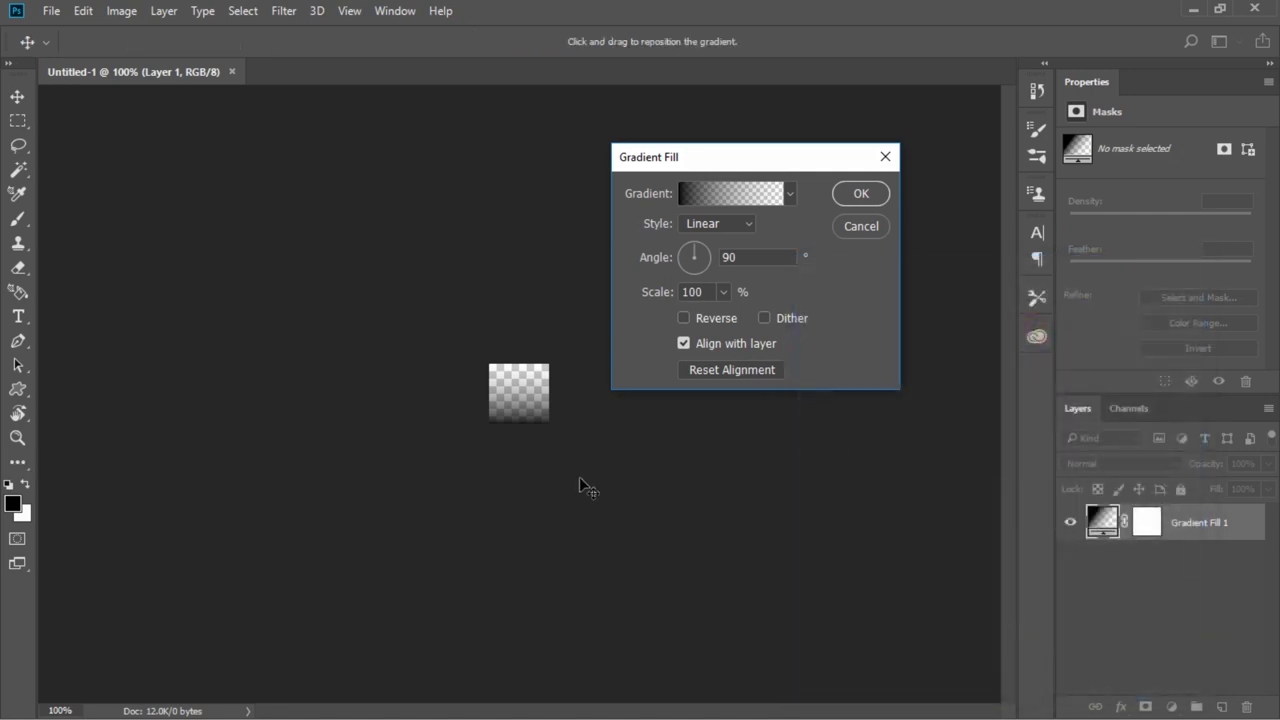
Try out the Reverse option on the gradient fill and switch it off again.
left_click(683, 319)
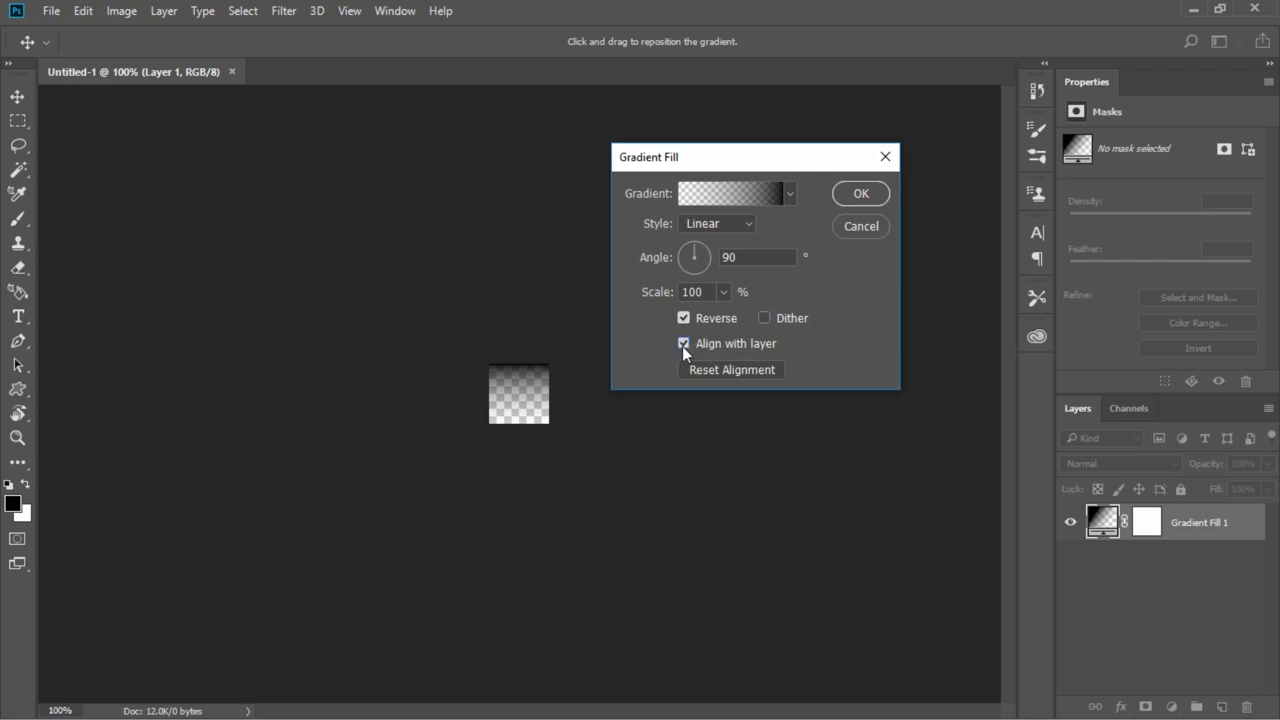
left_click(683, 318)
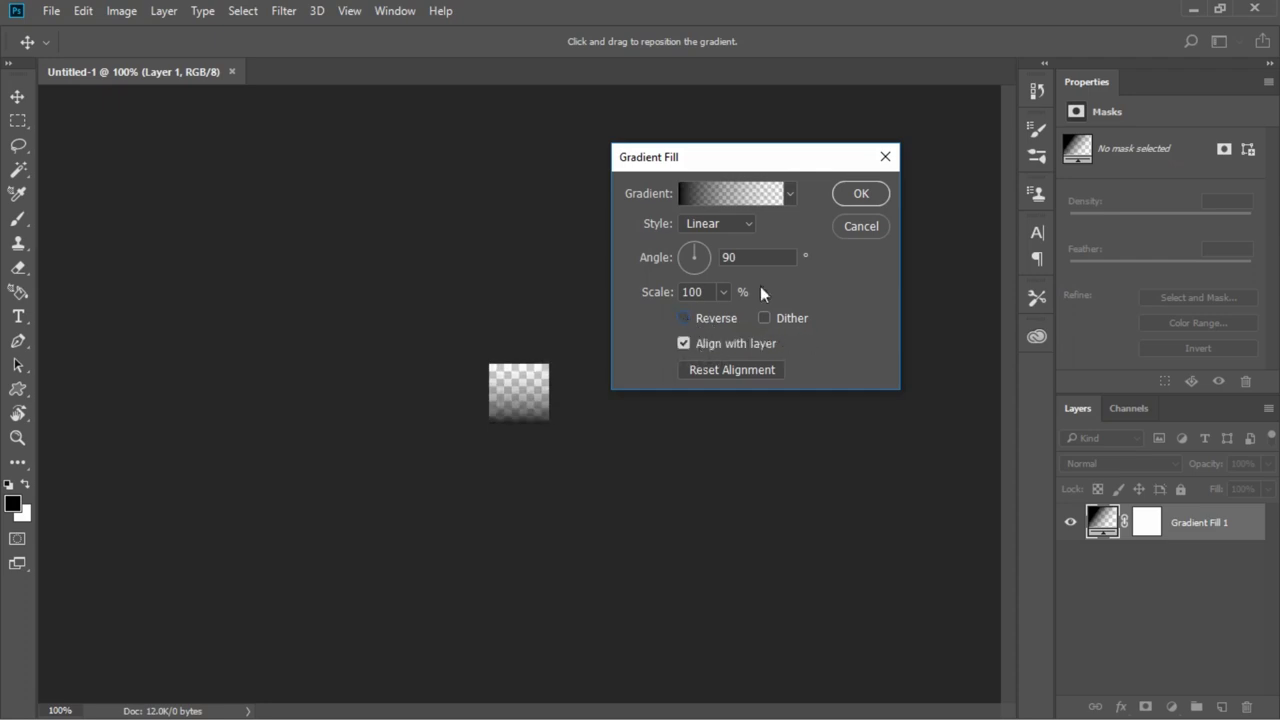
Apply the gradient fill and open the Save As dialog for a copy in the project's Assets folder.
left_click(851, 200)
key("ctrl+alt")
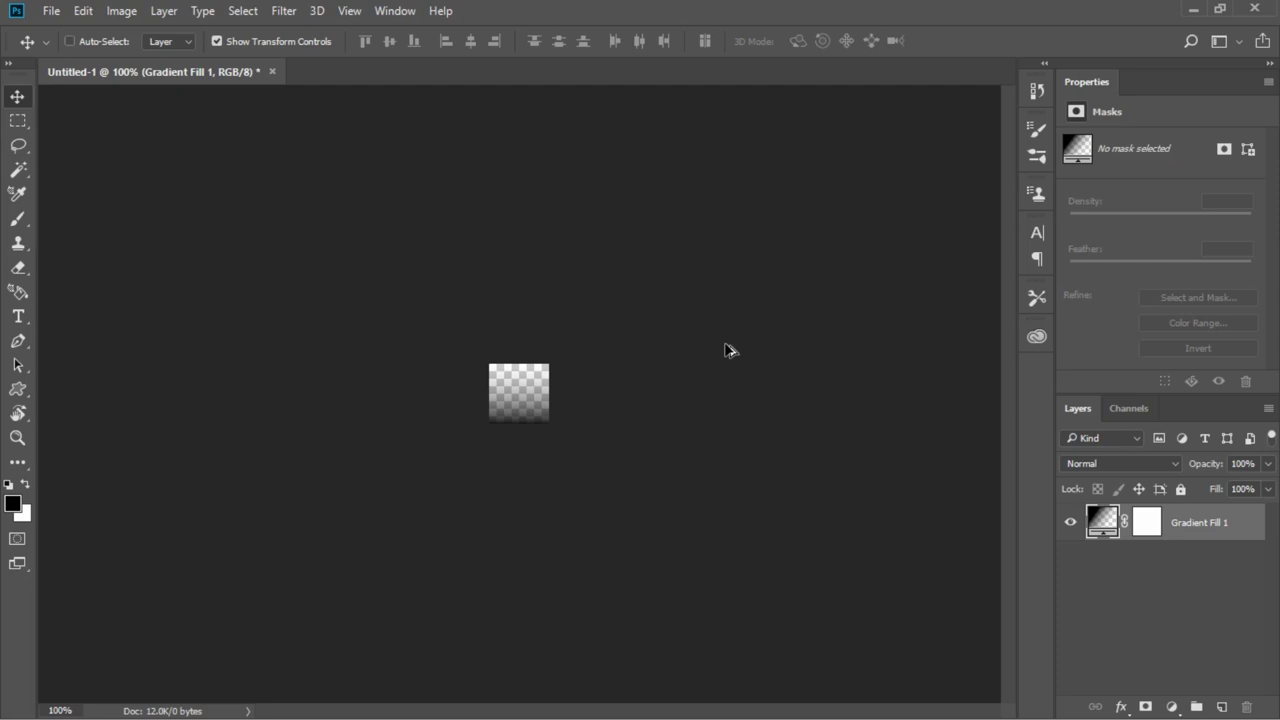
key("ctrl+alt+s")
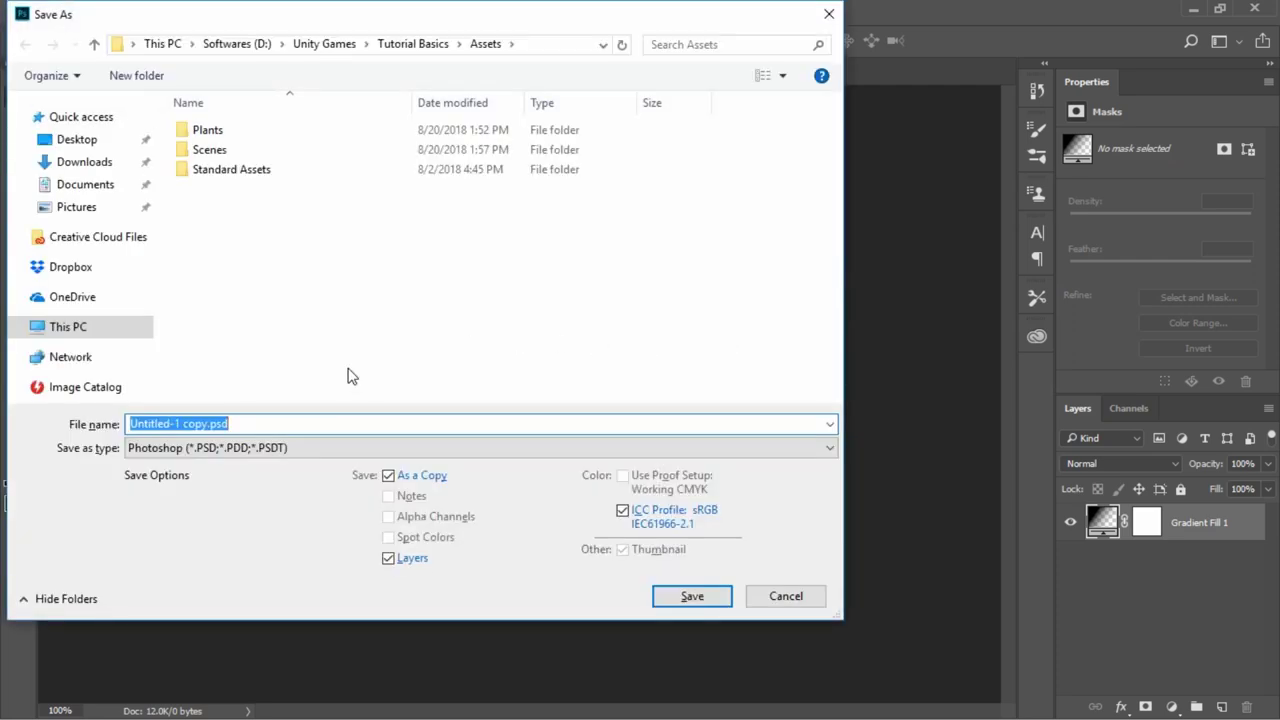
key("alt+Tab")
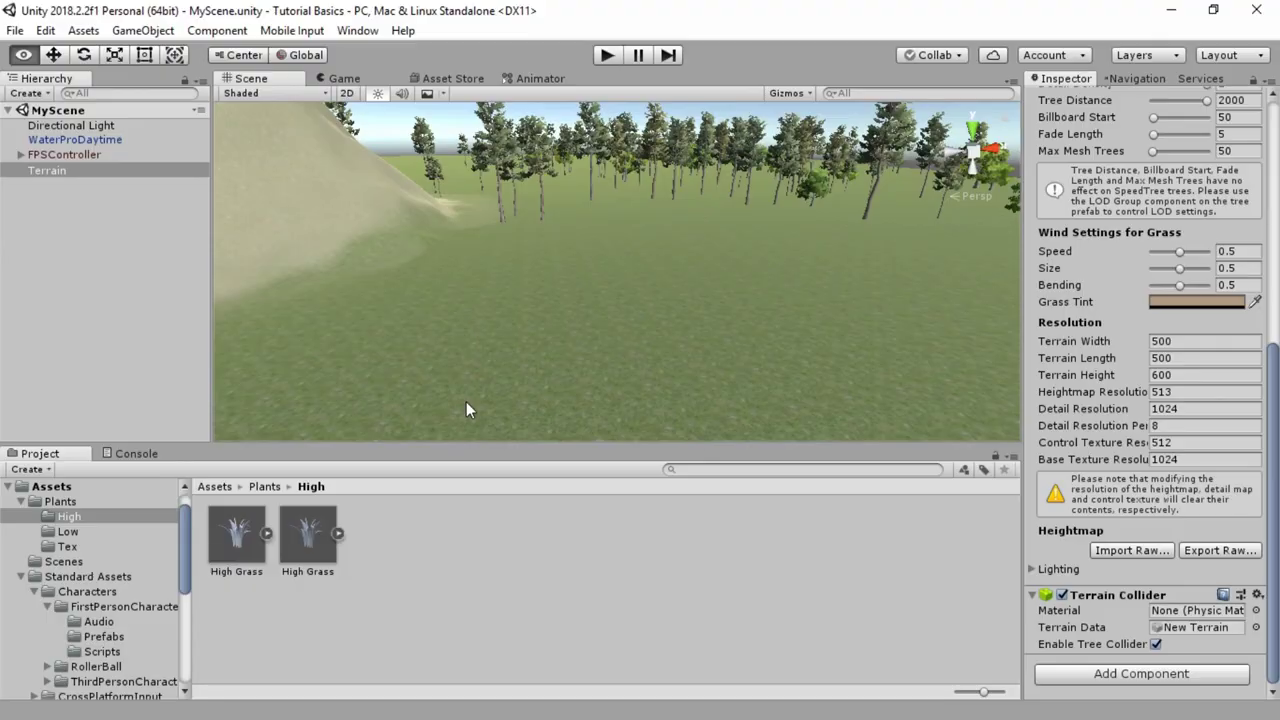
key("alt+Tab")
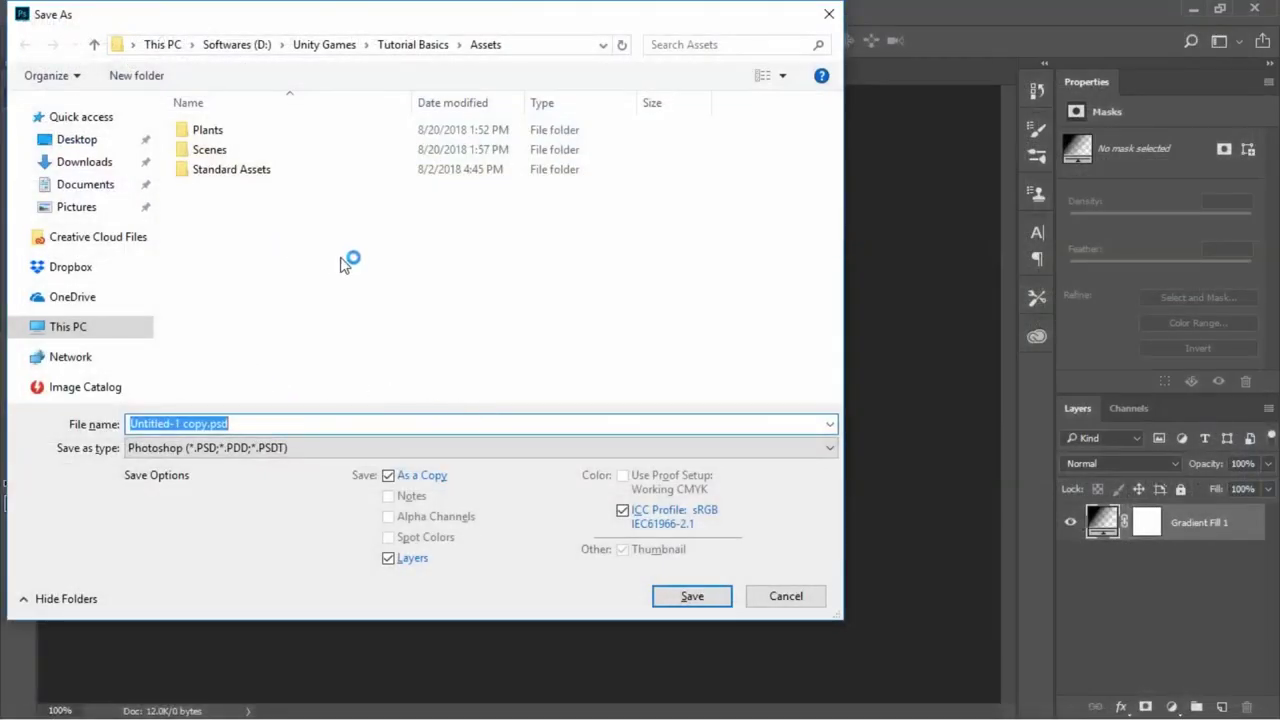
left_click_drag(417, 23, 467, 31)
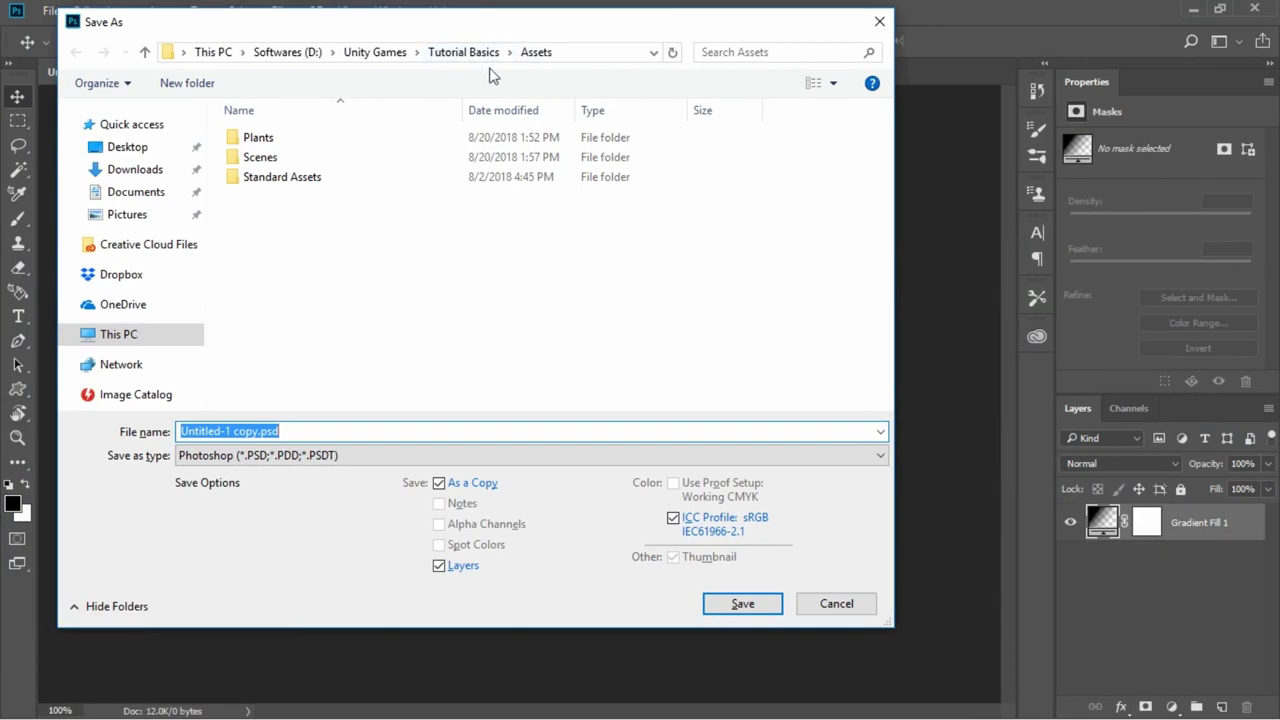
Create a folder named Gizmos inside the project's Assets folder and open it as the save location.
left_click(187, 83)
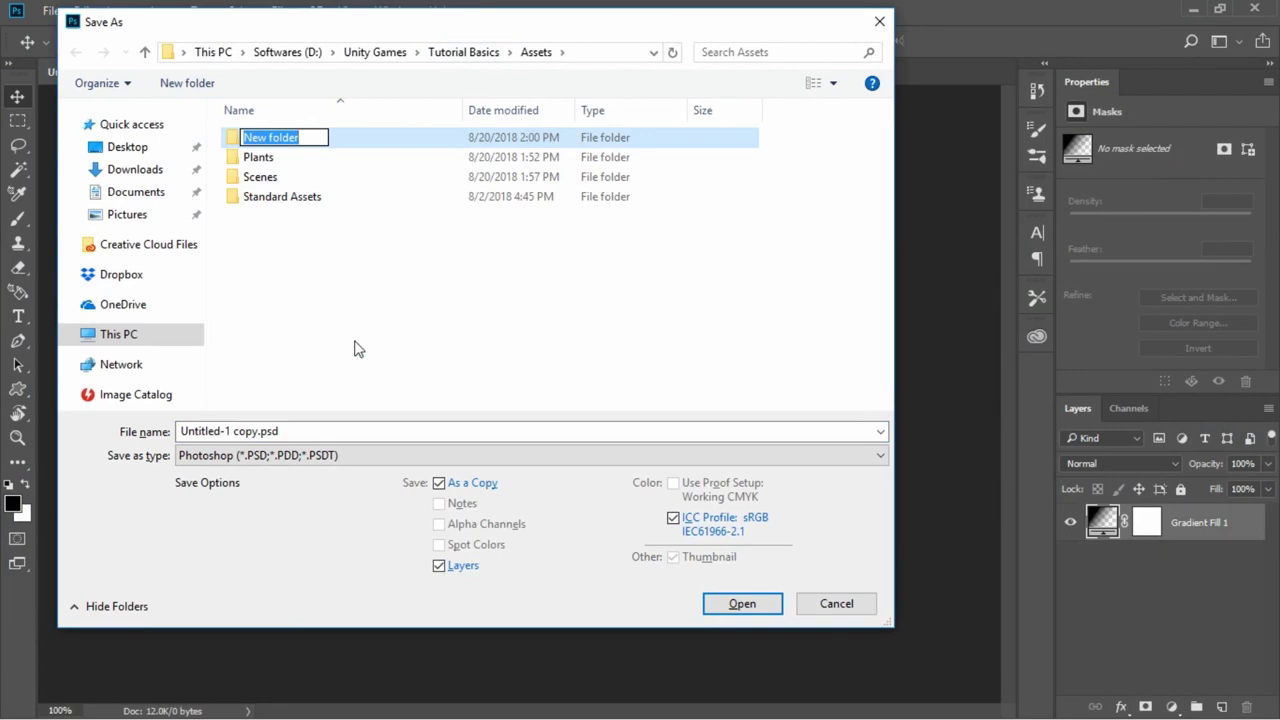
type("Gi")
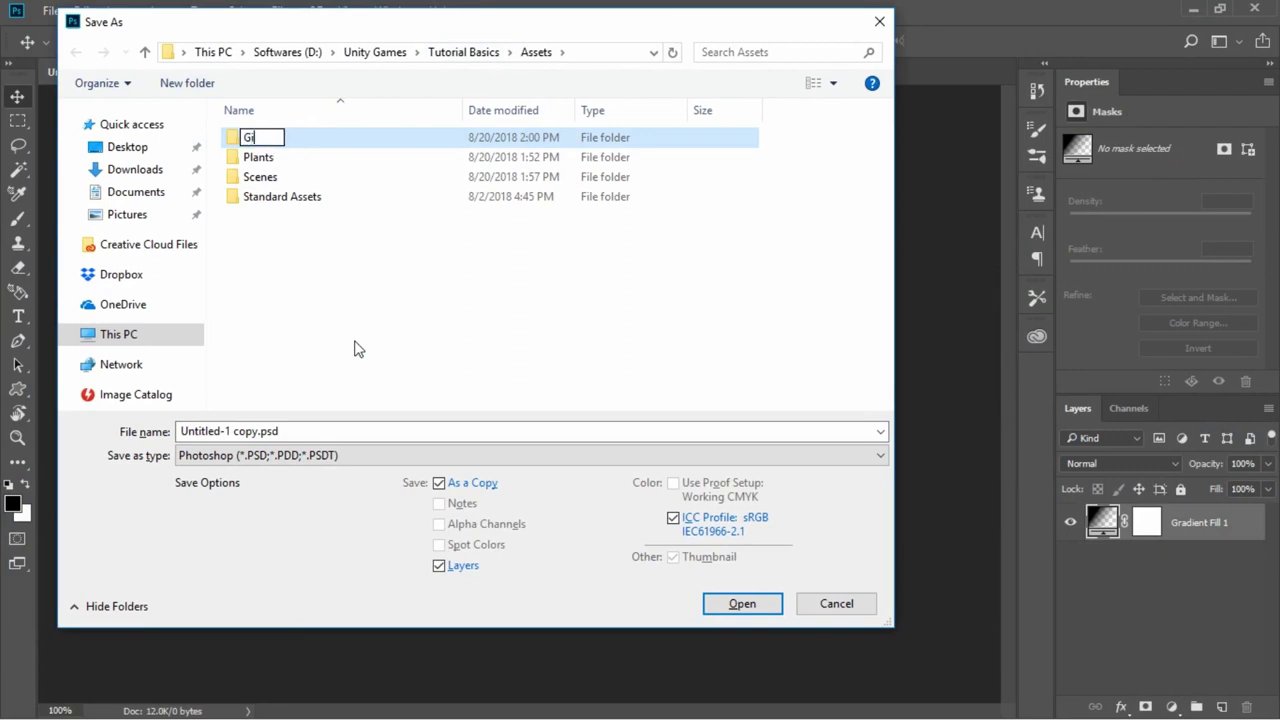
type("zmos")
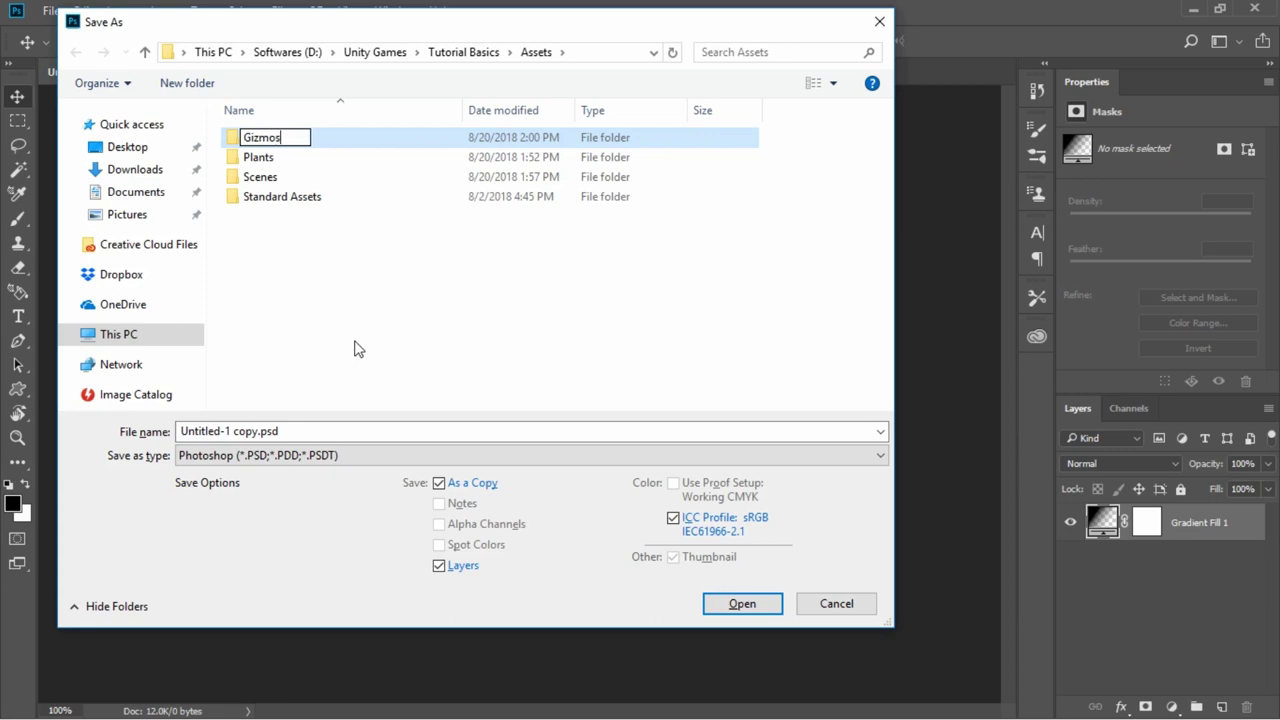
left_click(266, 137)
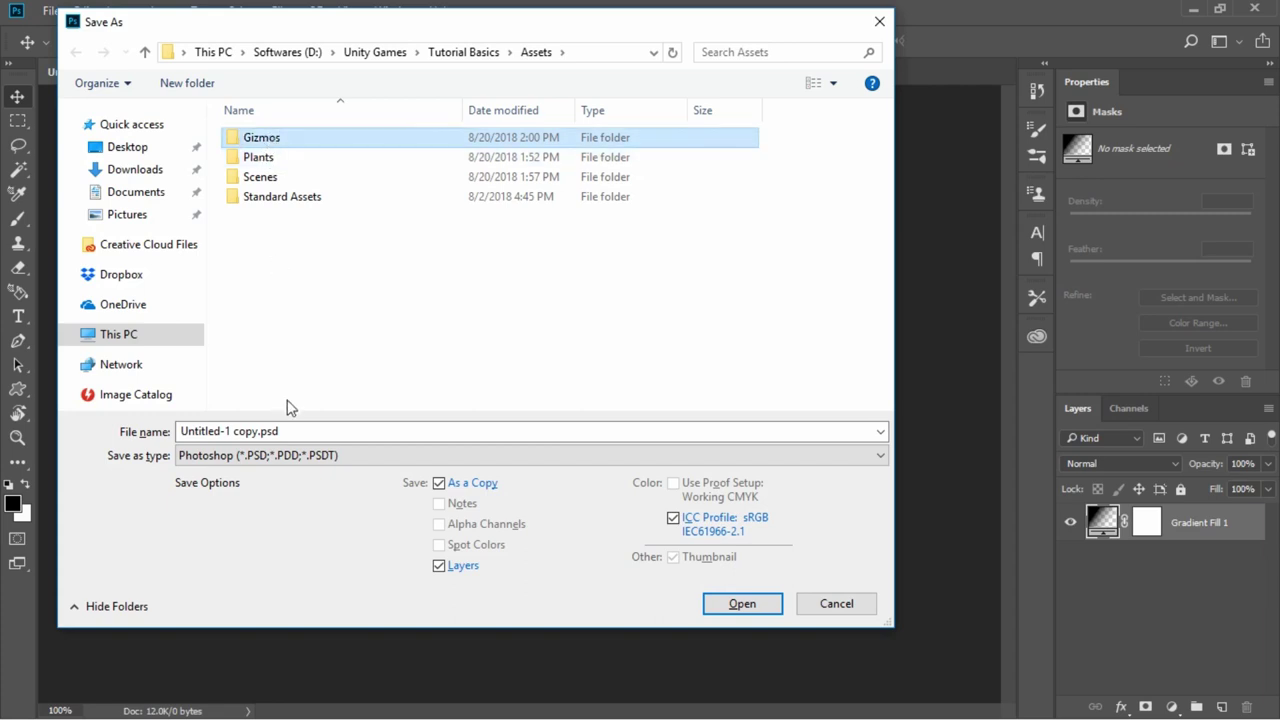
double_click(271, 139)
Save a copy of the gradient image as a PNG named brush_0 with the large file size option.
left_click(343, 456)
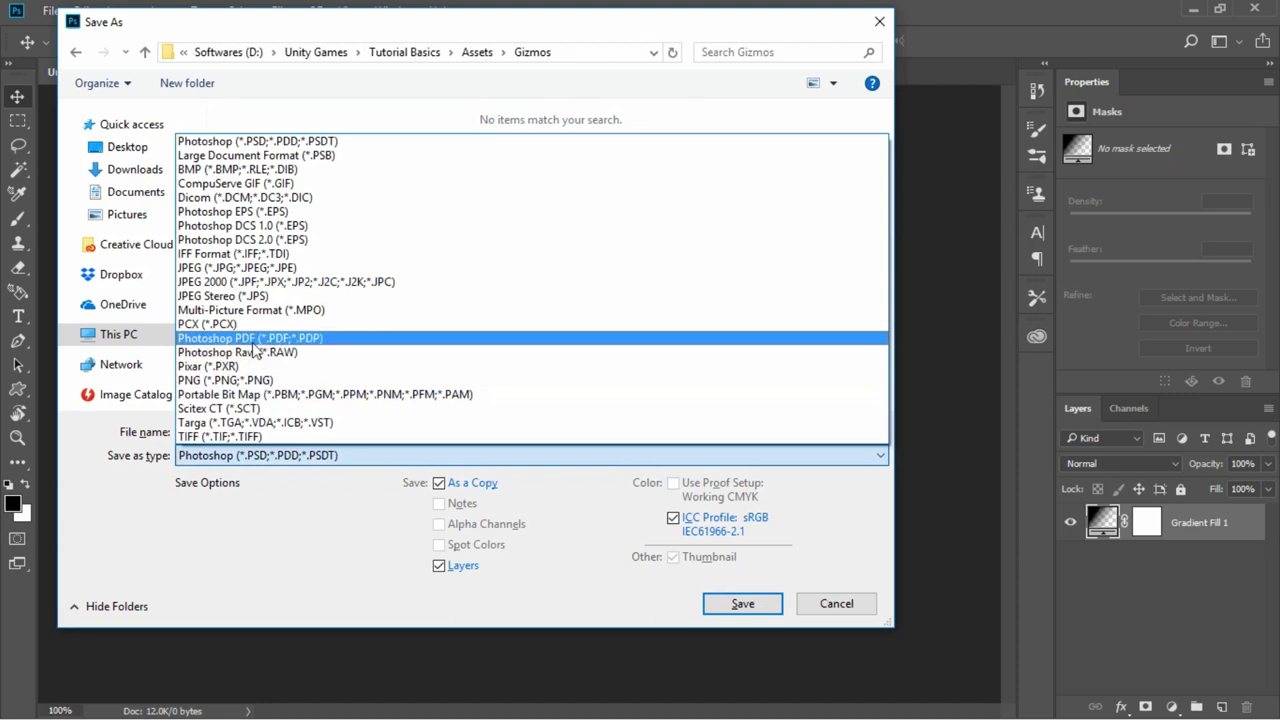
left_click(250, 380)
left_click(306, 430)
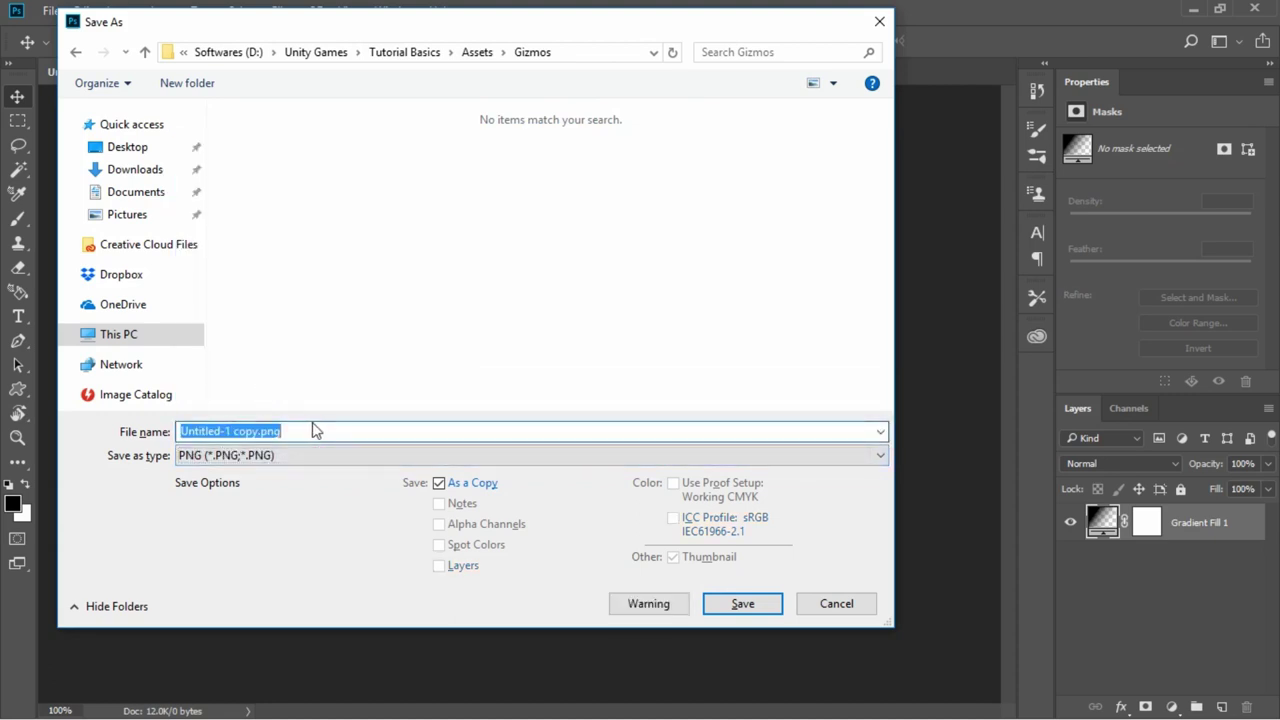
type("brush")
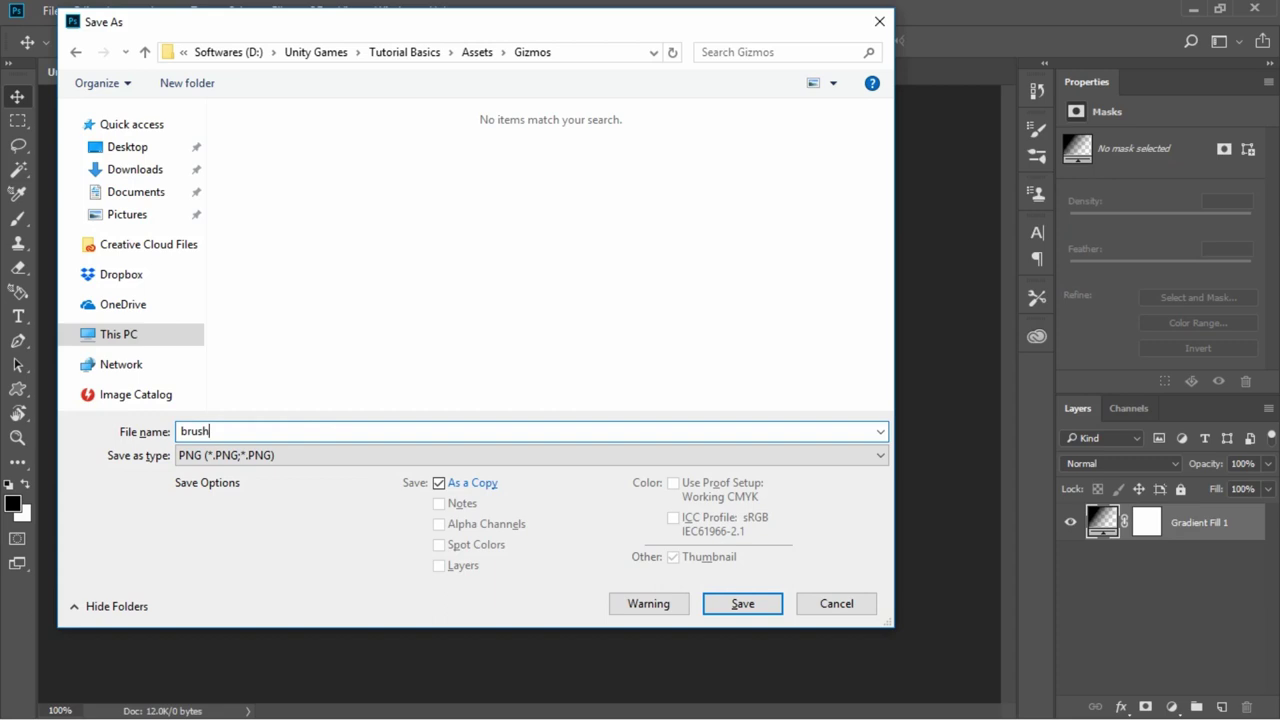
type("+0")
key("BackSpace")
key("BackSpace")
type("_0")
left_click(742, 604)
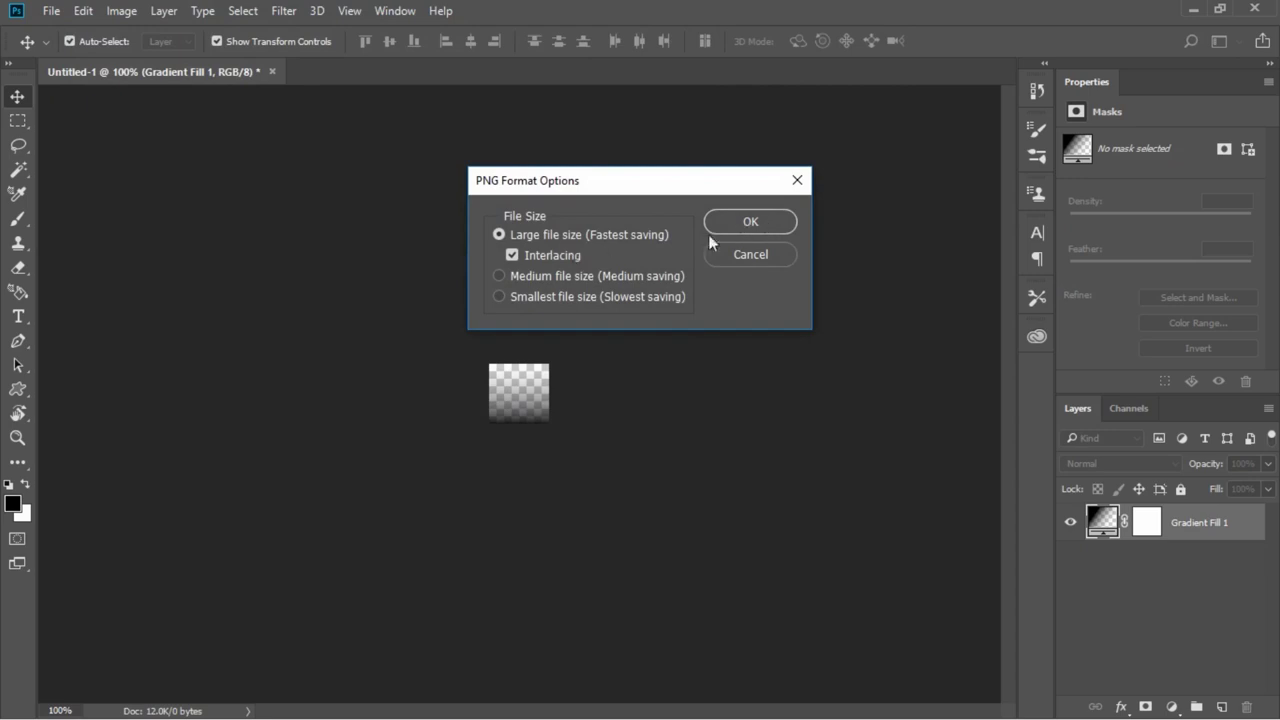
left_click(778, 219)
Undo the gradient fill and add a new linear gradient fill layer with the angle set to 0°.
key("ctrl")
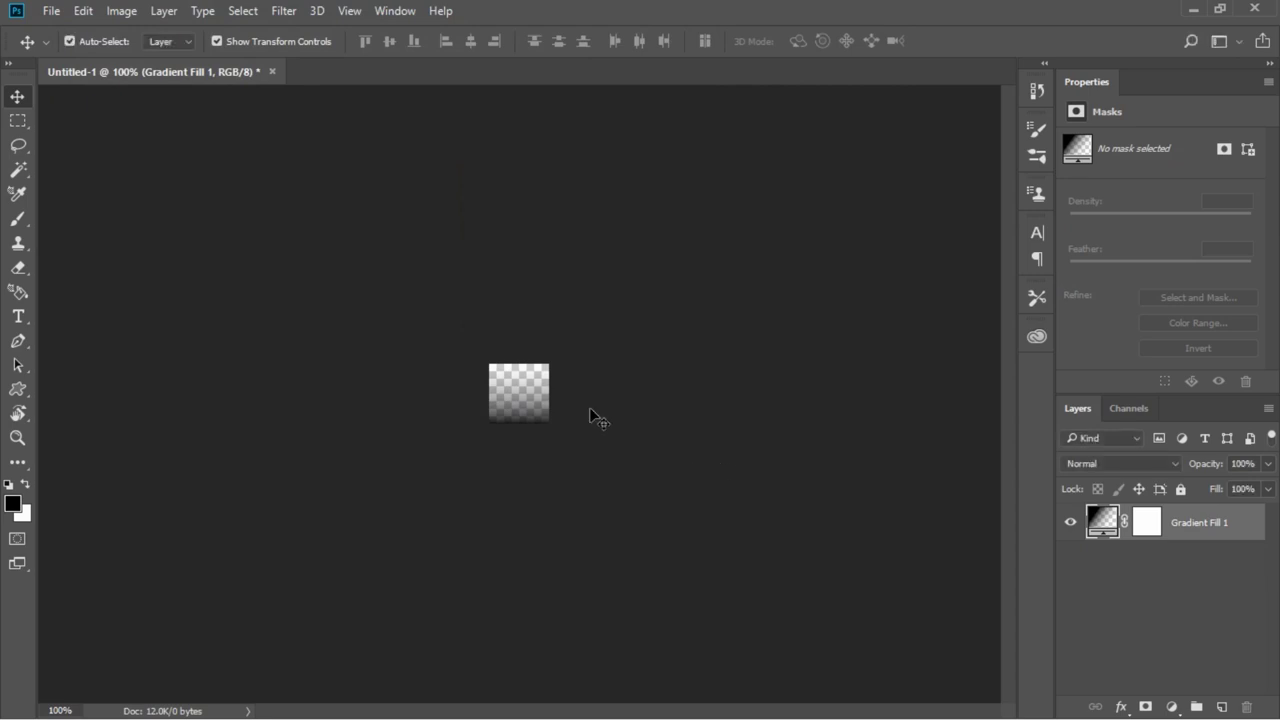
key("ctrl+z")
key("ctrl+z")
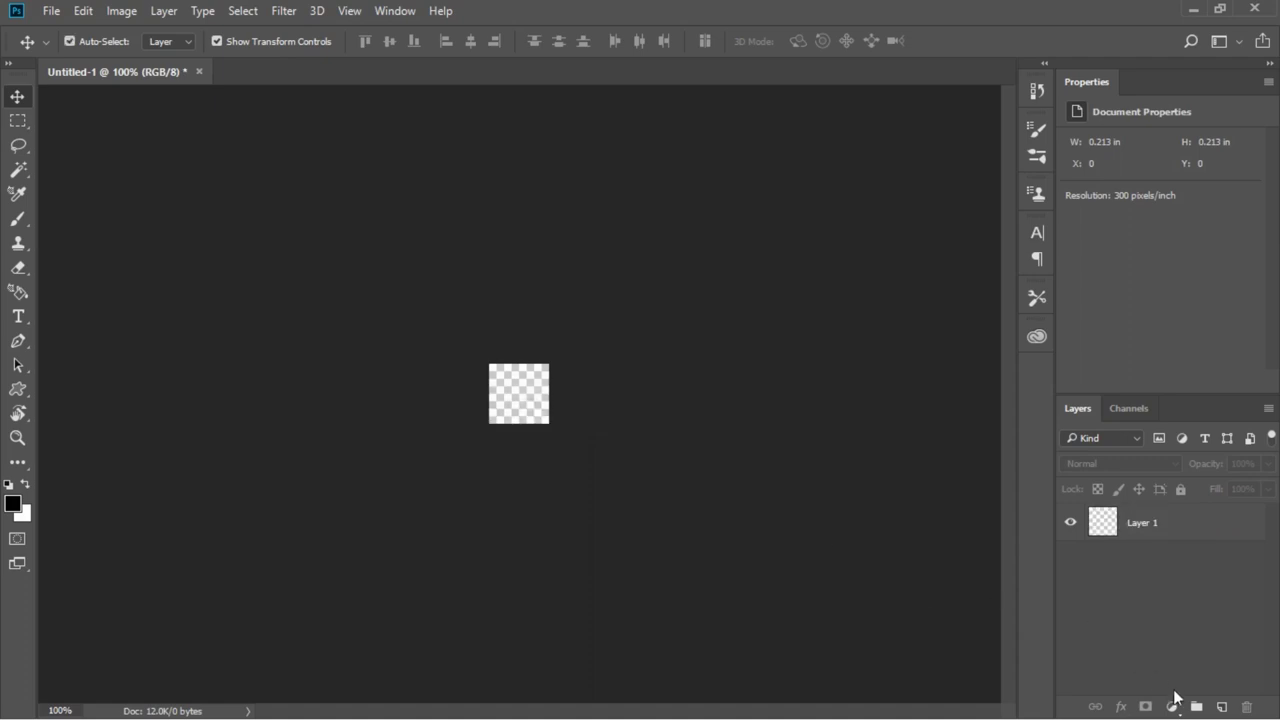
left_click(1172, 705)
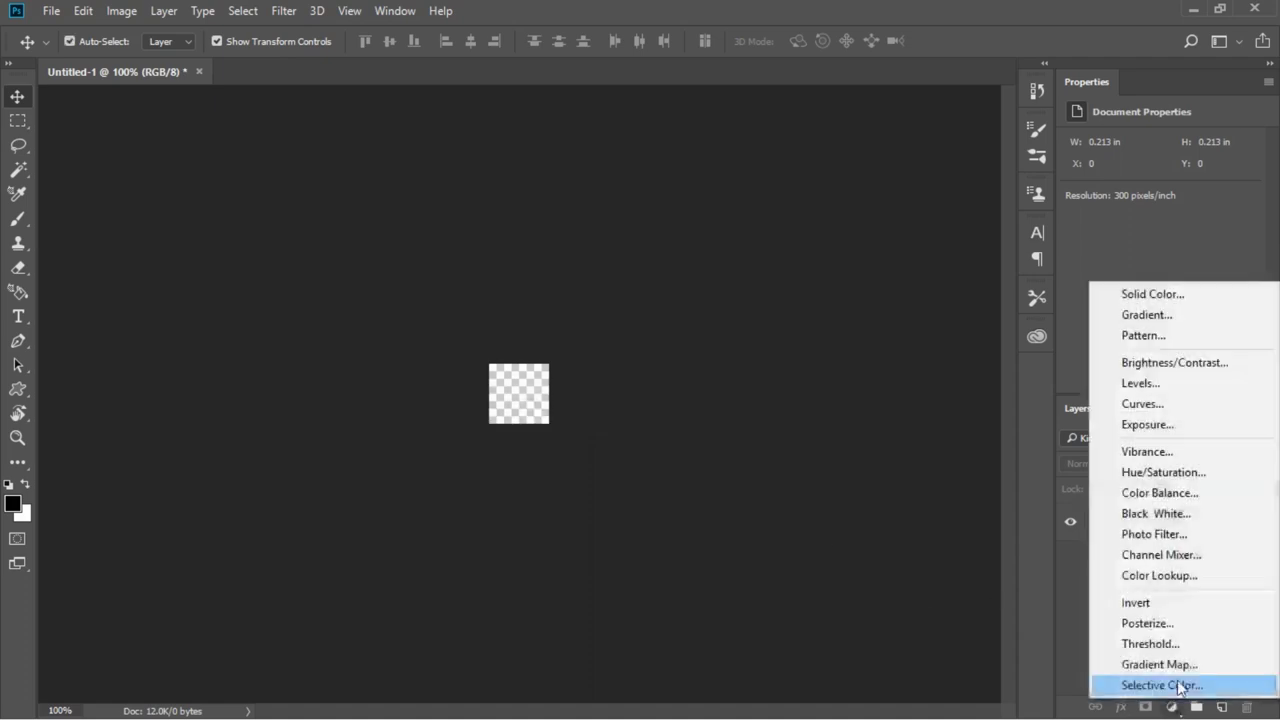
left_click(1142, 316)
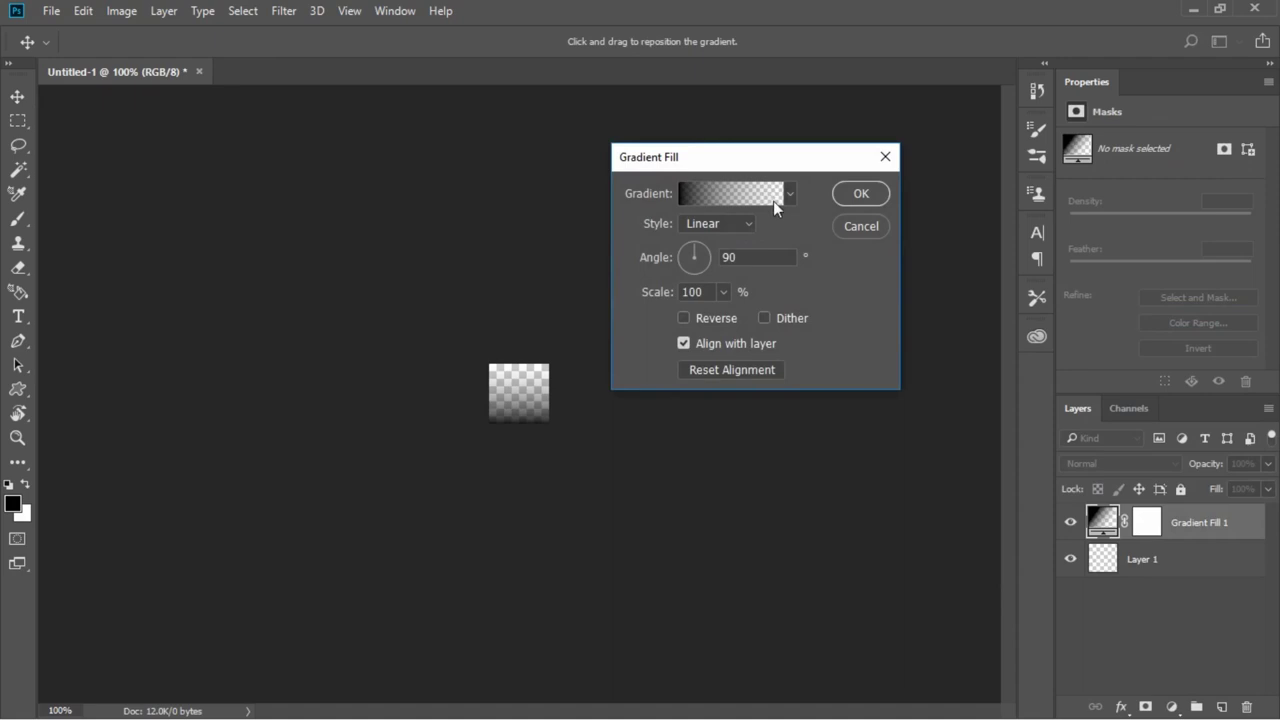
double_click(742, 259)
type("45")
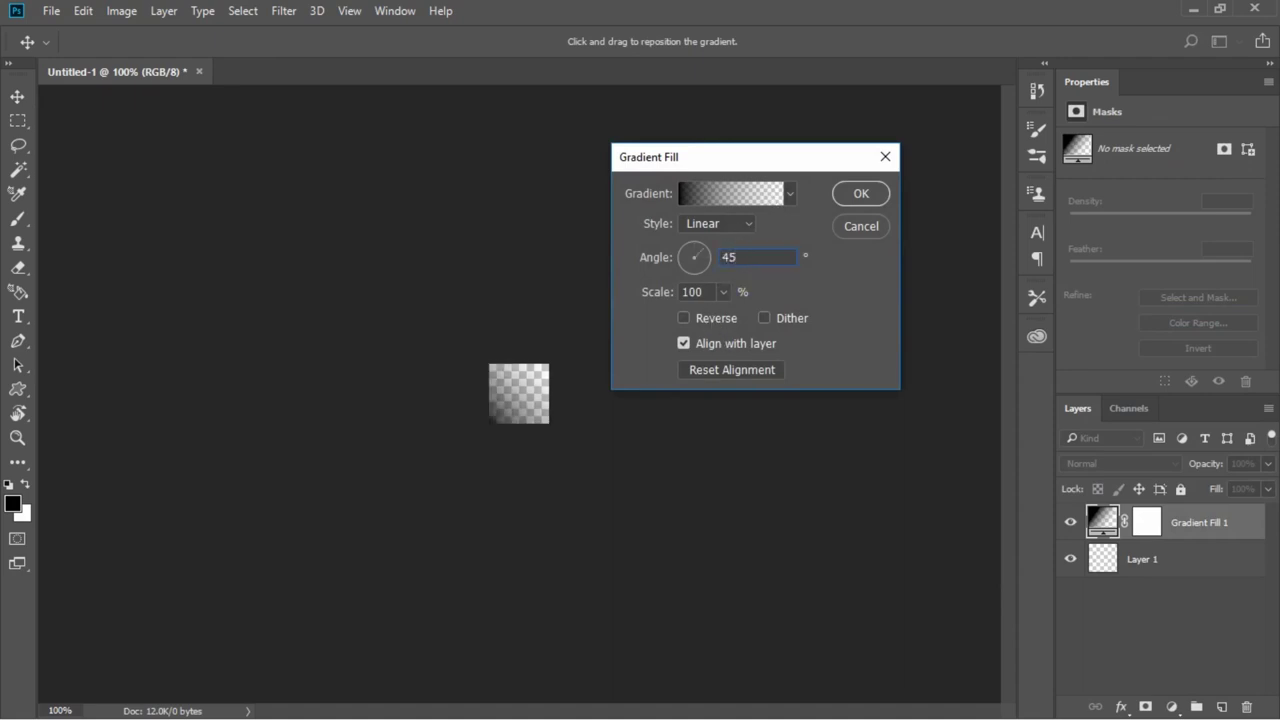
double_click(743, 260)
type("0")
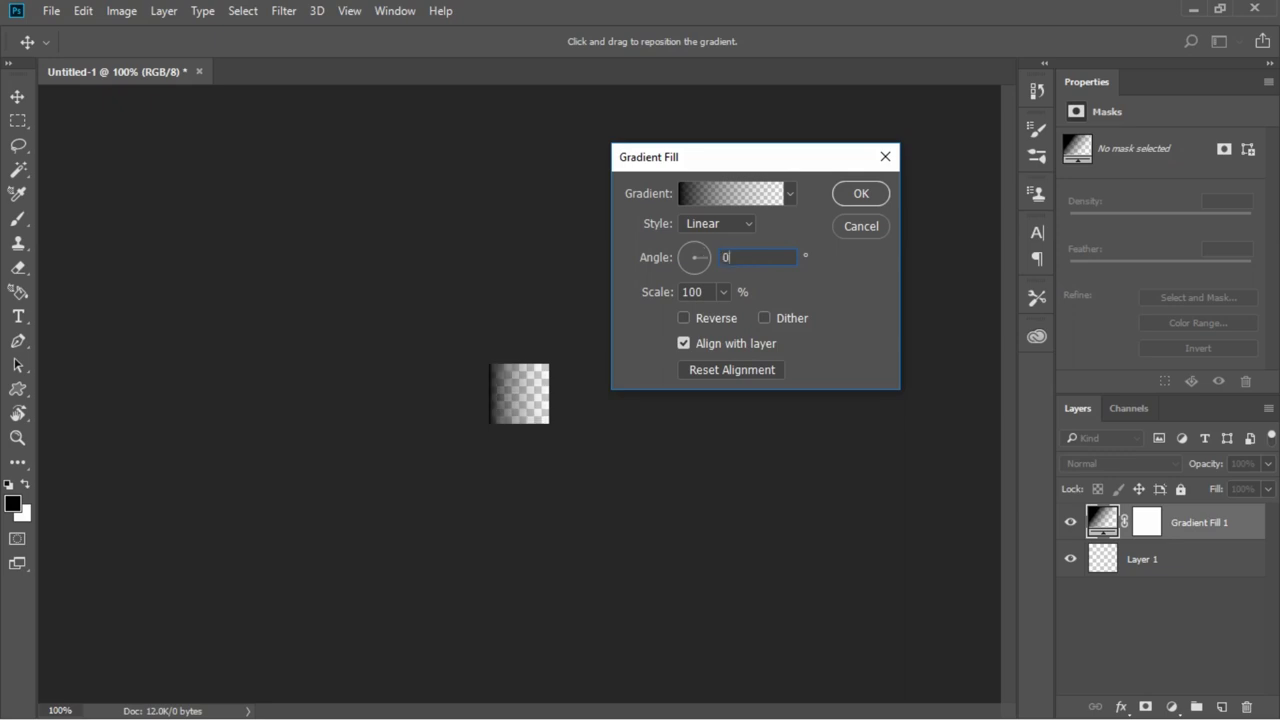
left_click(856, 192)
Save a copy of the horizontal gradient as a PNG named brush_1 in the Gizmos folder.
key("ctrl+alt+s")
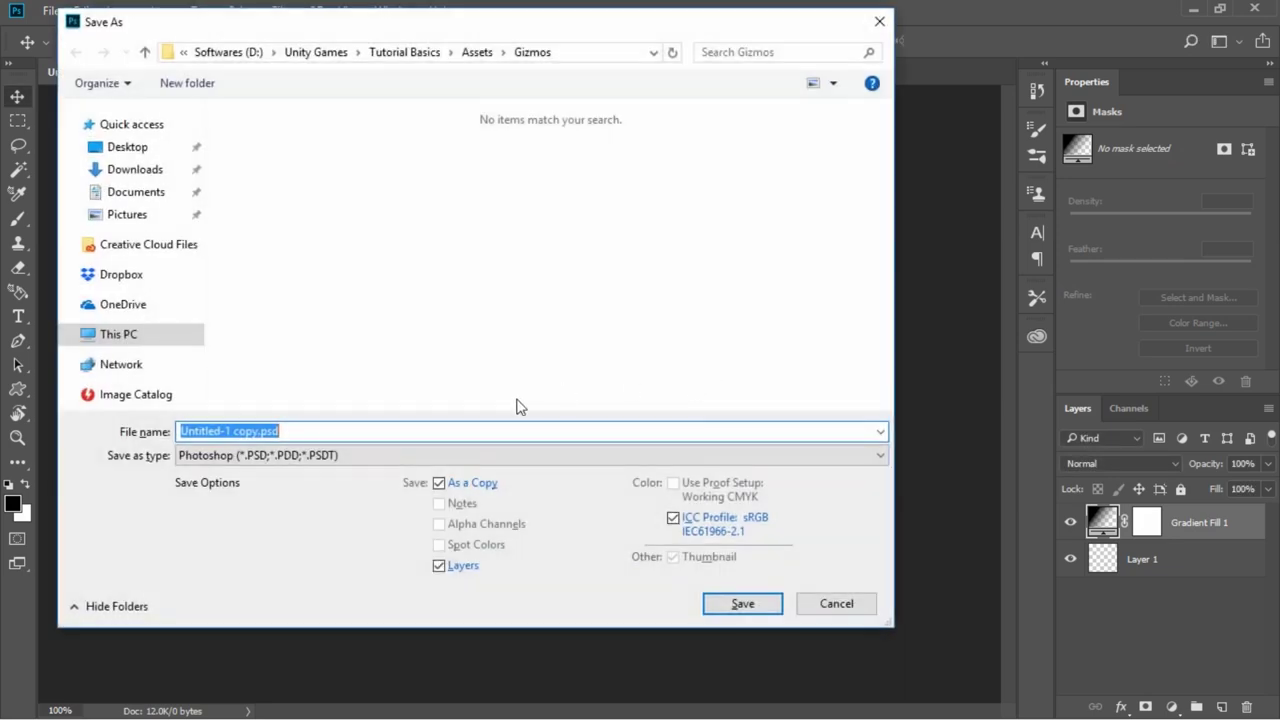
left_click(390, 458)
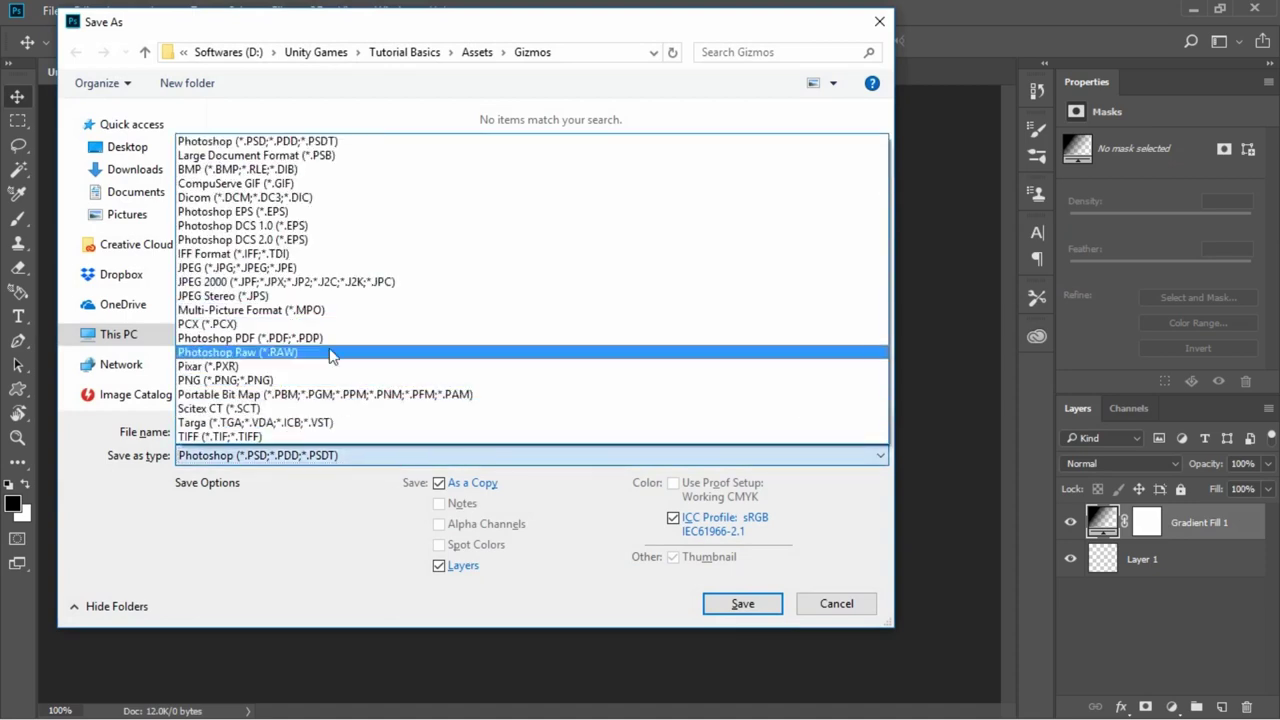
left_click(326, 381)
left_click(323, 430)
key("ctrl+a")
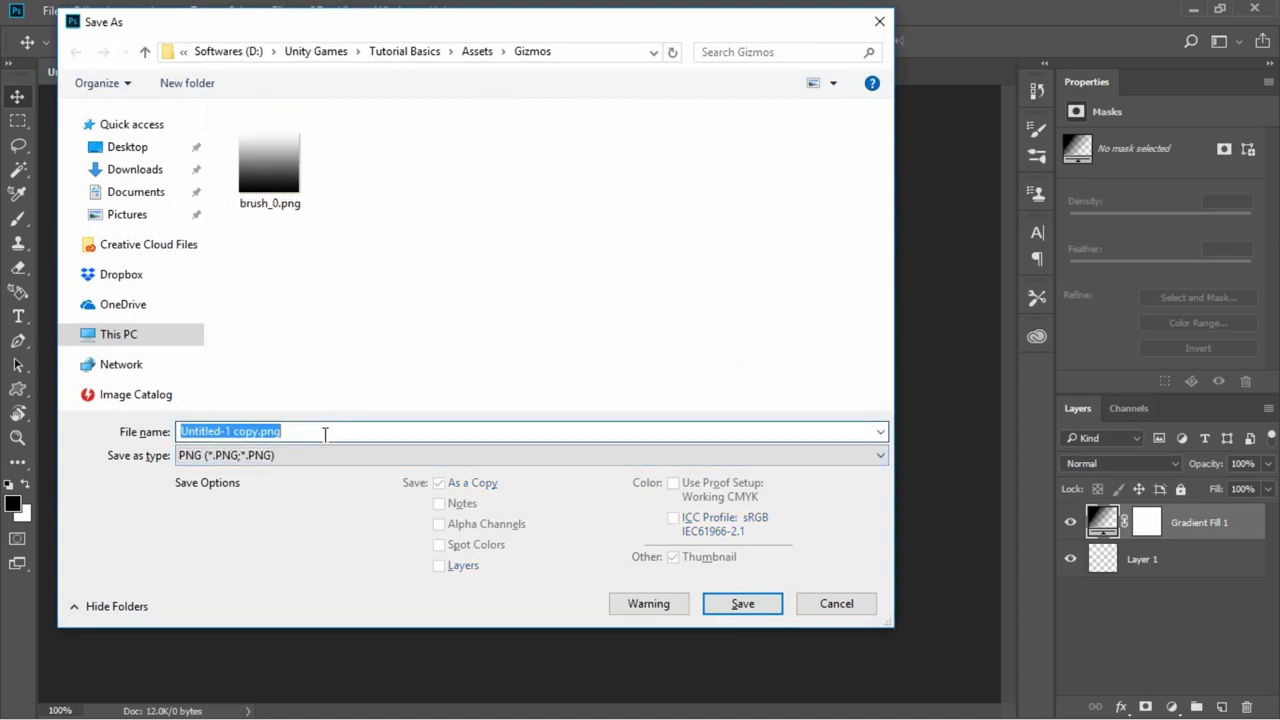
type("brush")
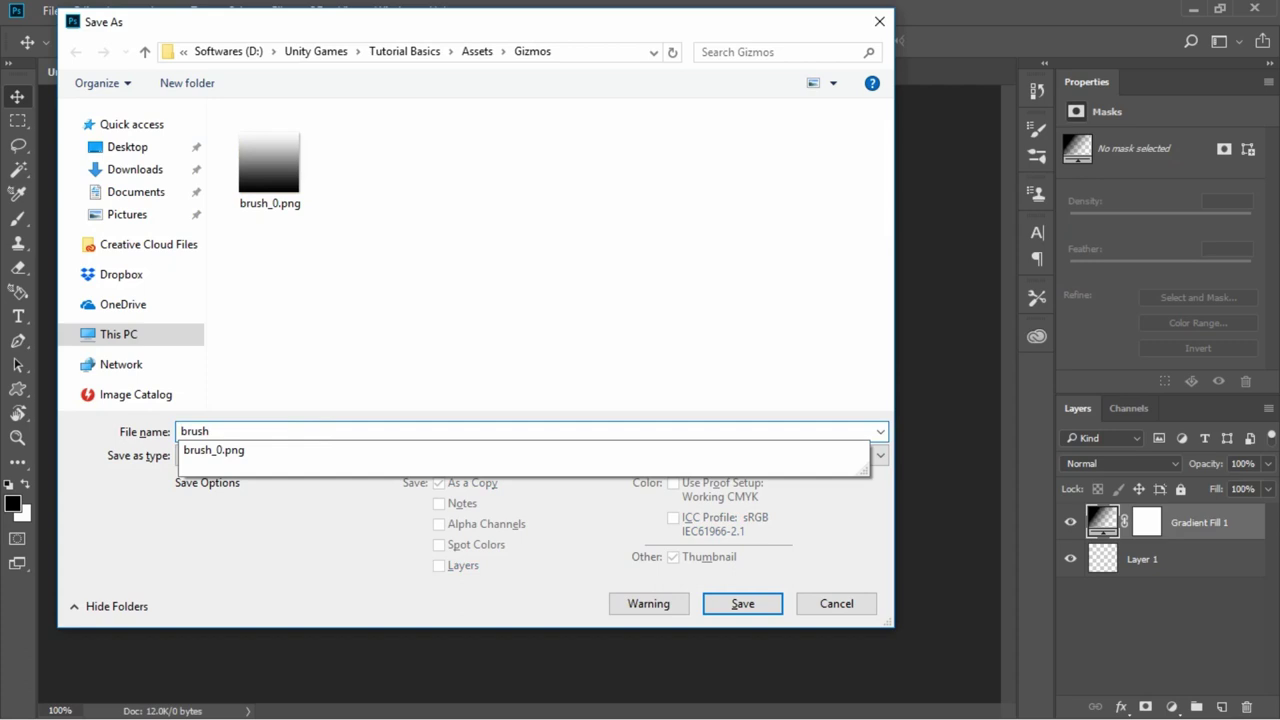
type("_1")
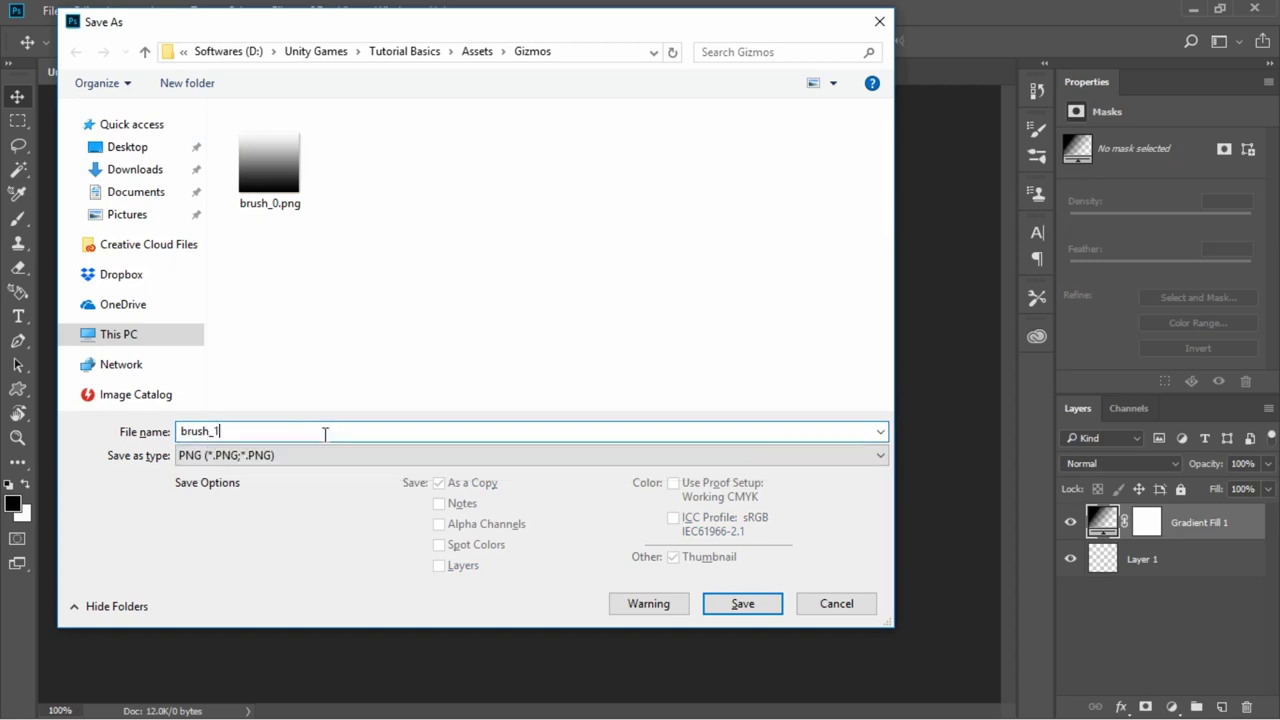
left_click(712, 603)
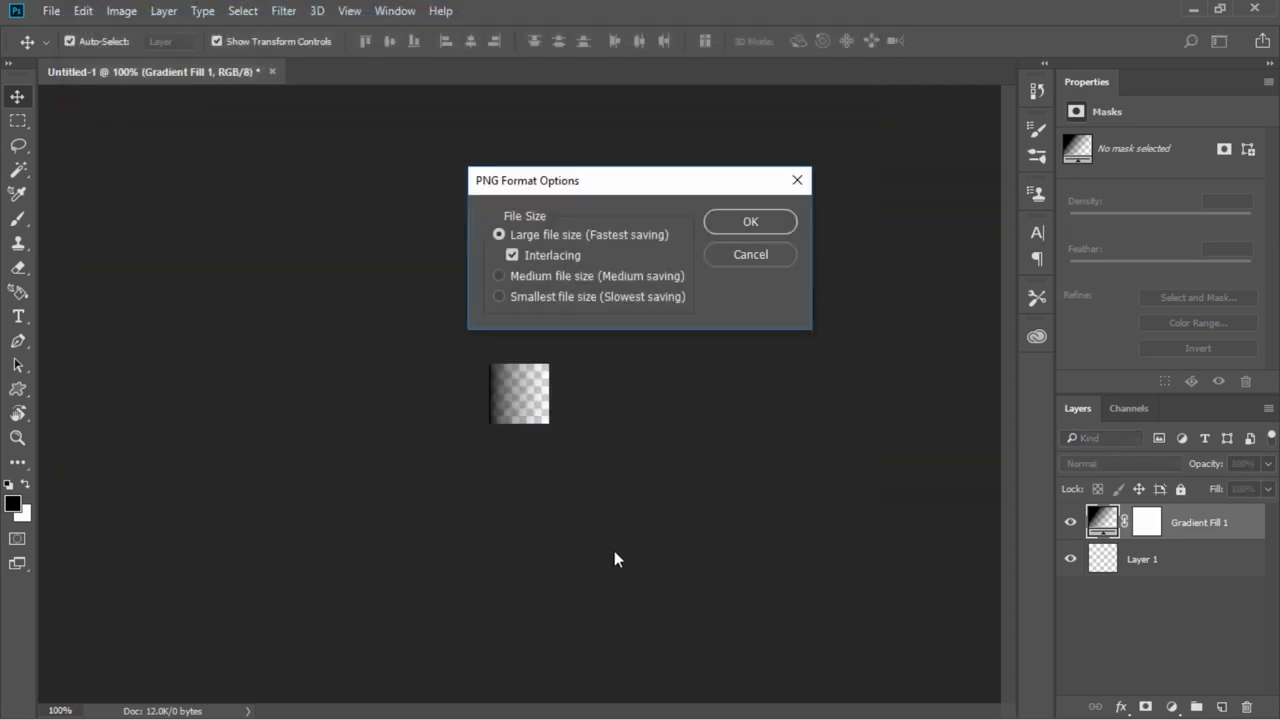
left_click(765, 230)
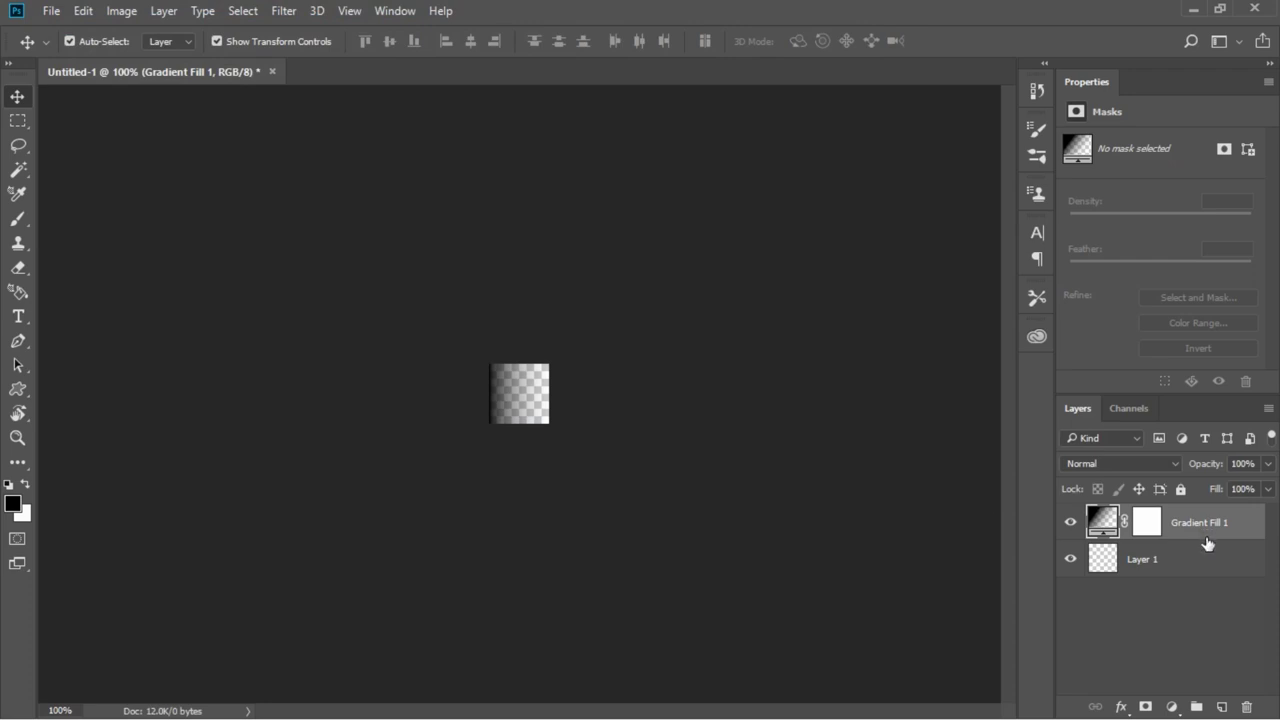
Undo the horizontal gradient fill and add a new linear gradient fill layer with Reverse switched on.
key("ctrl")
key("ctrl+z")
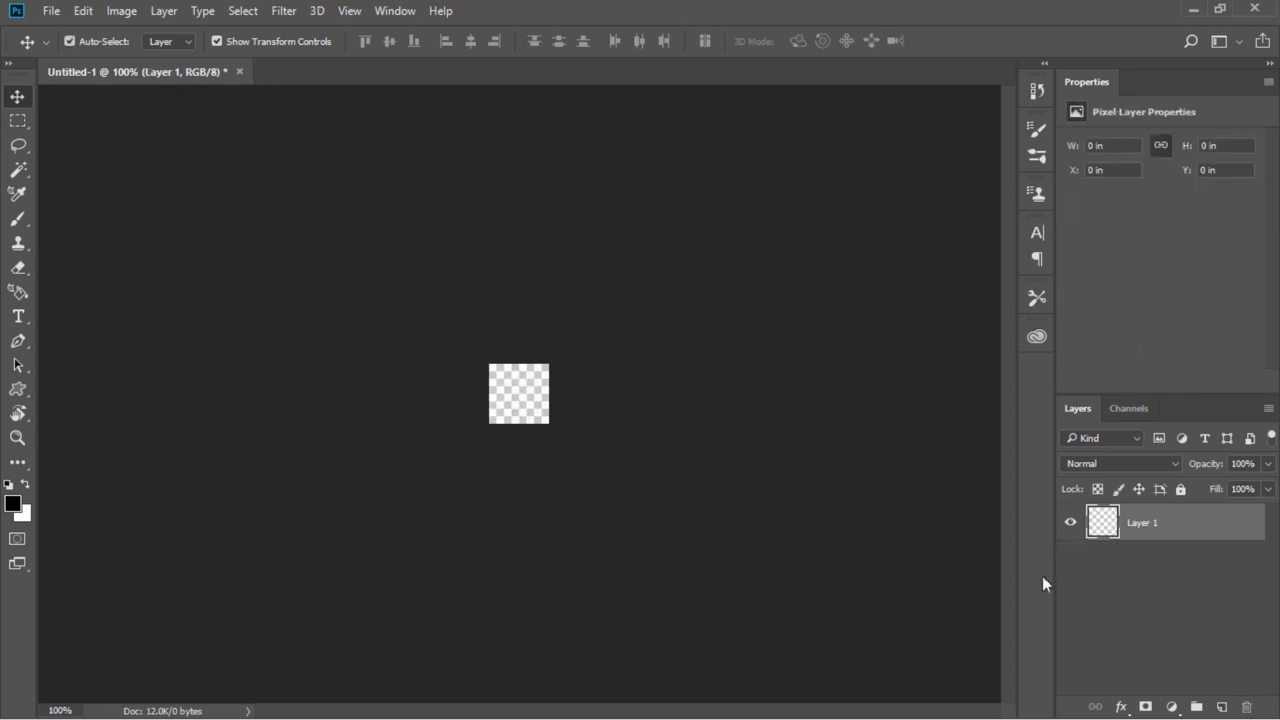
left_click(1172, 707)
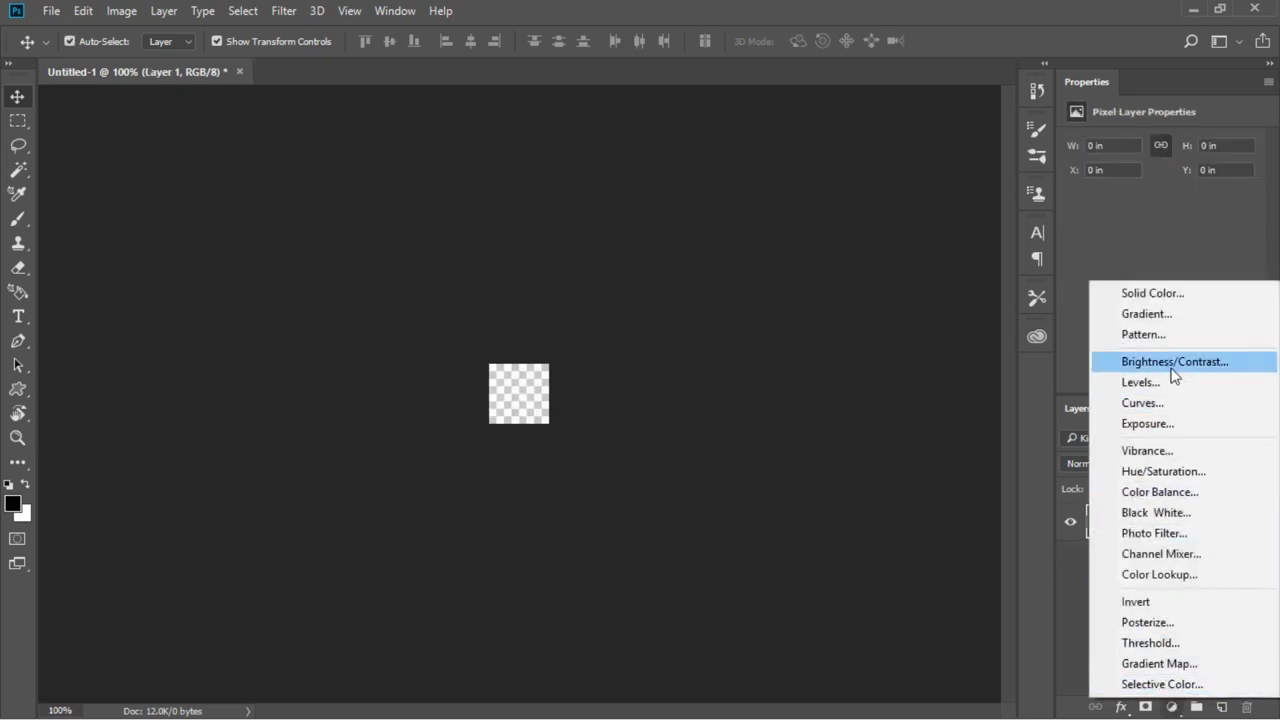
left_click(1162, 315)
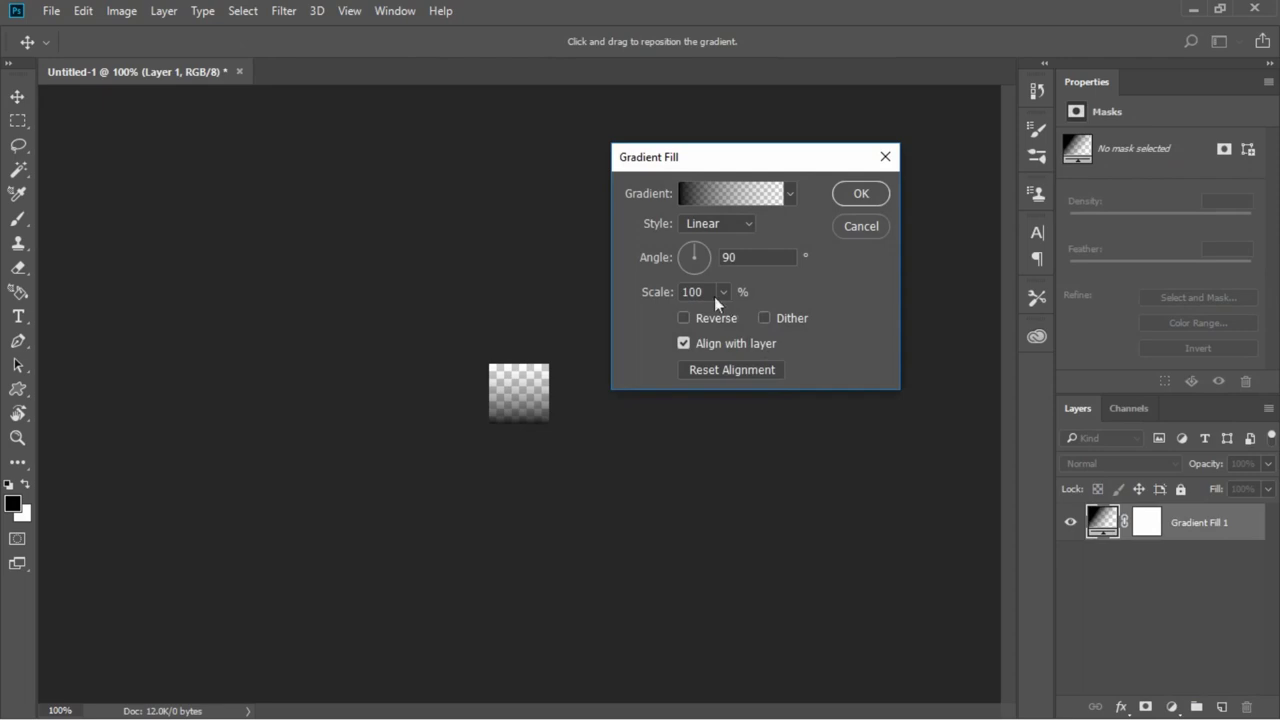
double_click(760, 261)
left_click(684, 317)
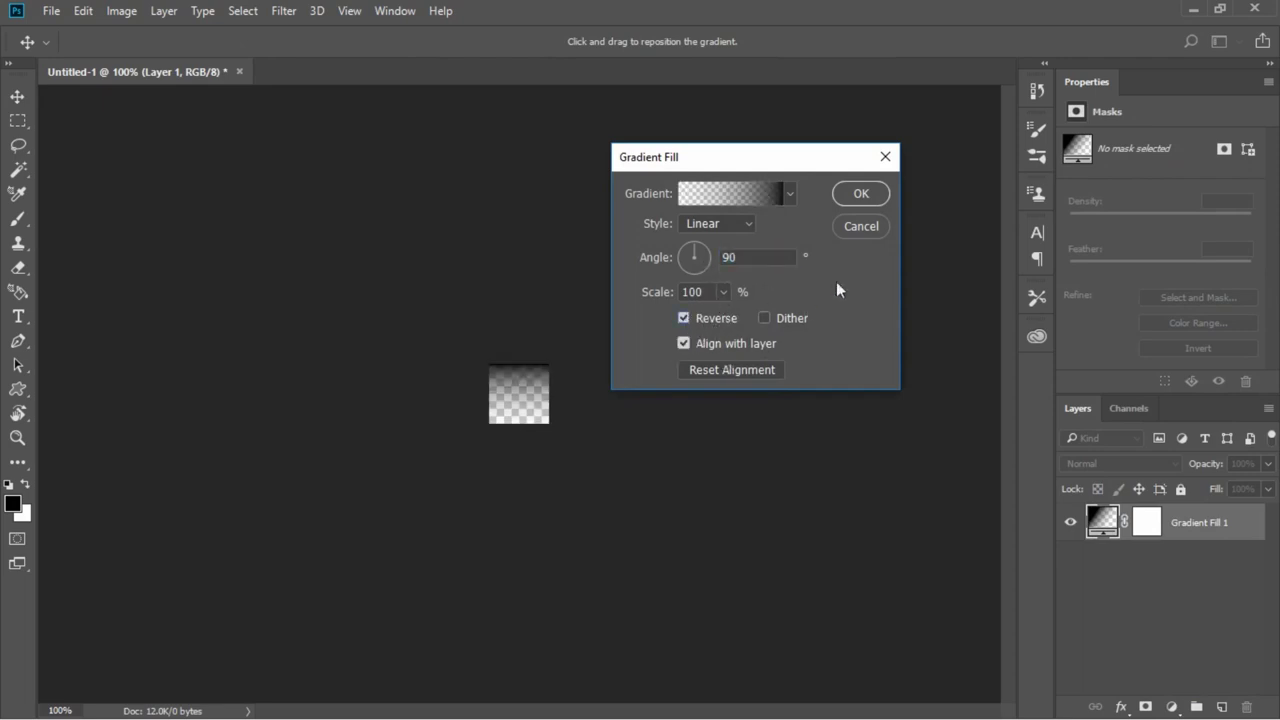
left_click(866, 194)
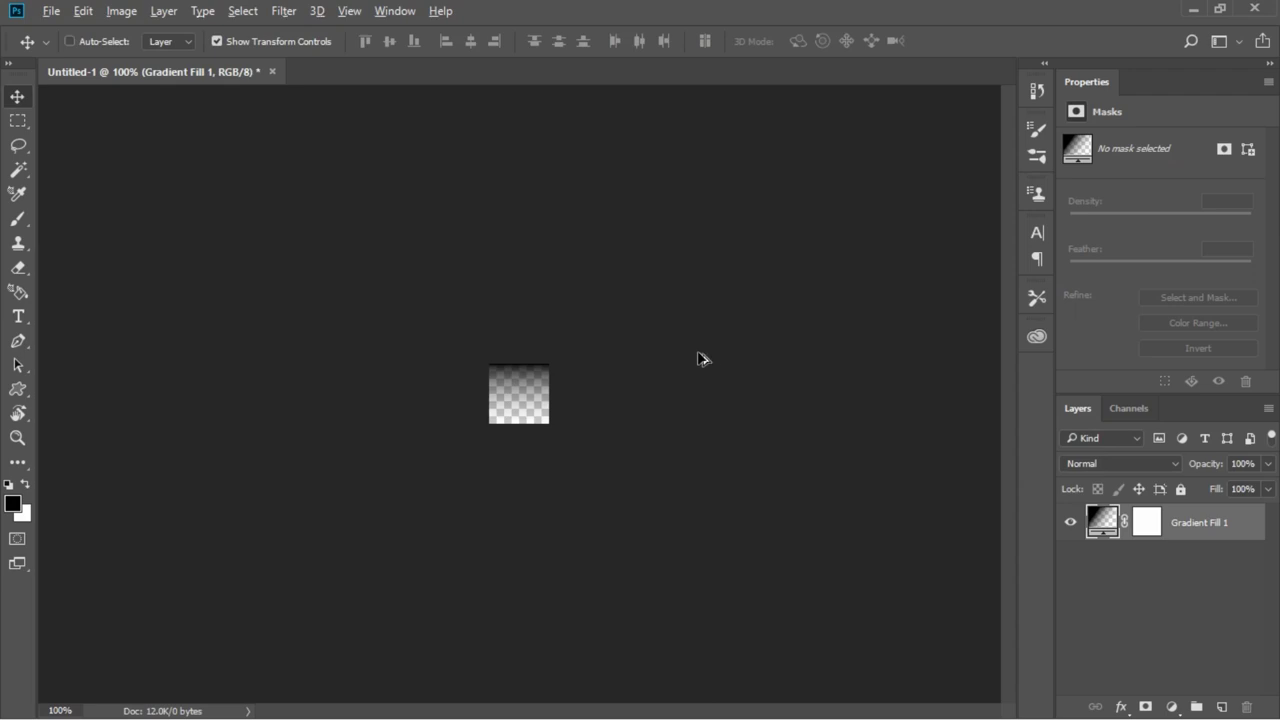
Start saving a copy of the reversed gradient in the Gizmos folder, with PNG as the file format.
key("ctrl+shift+s")
left_click(366, 455)
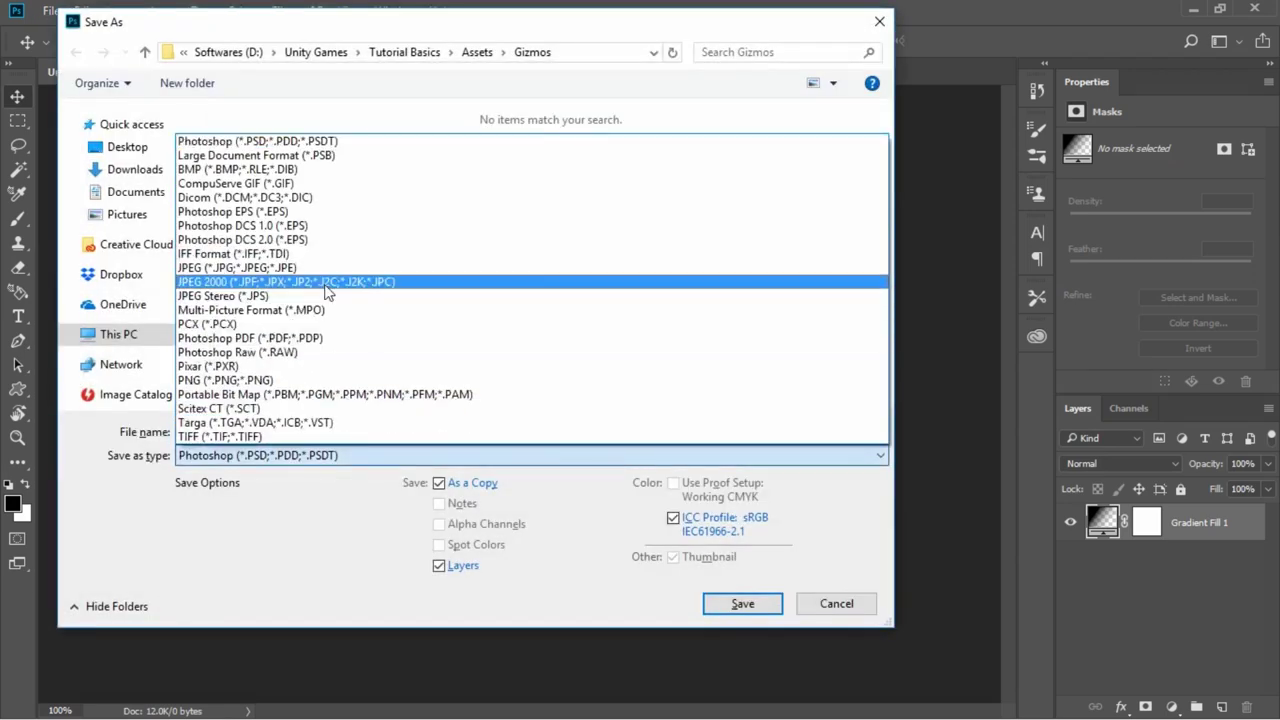
left_click(313, 381)
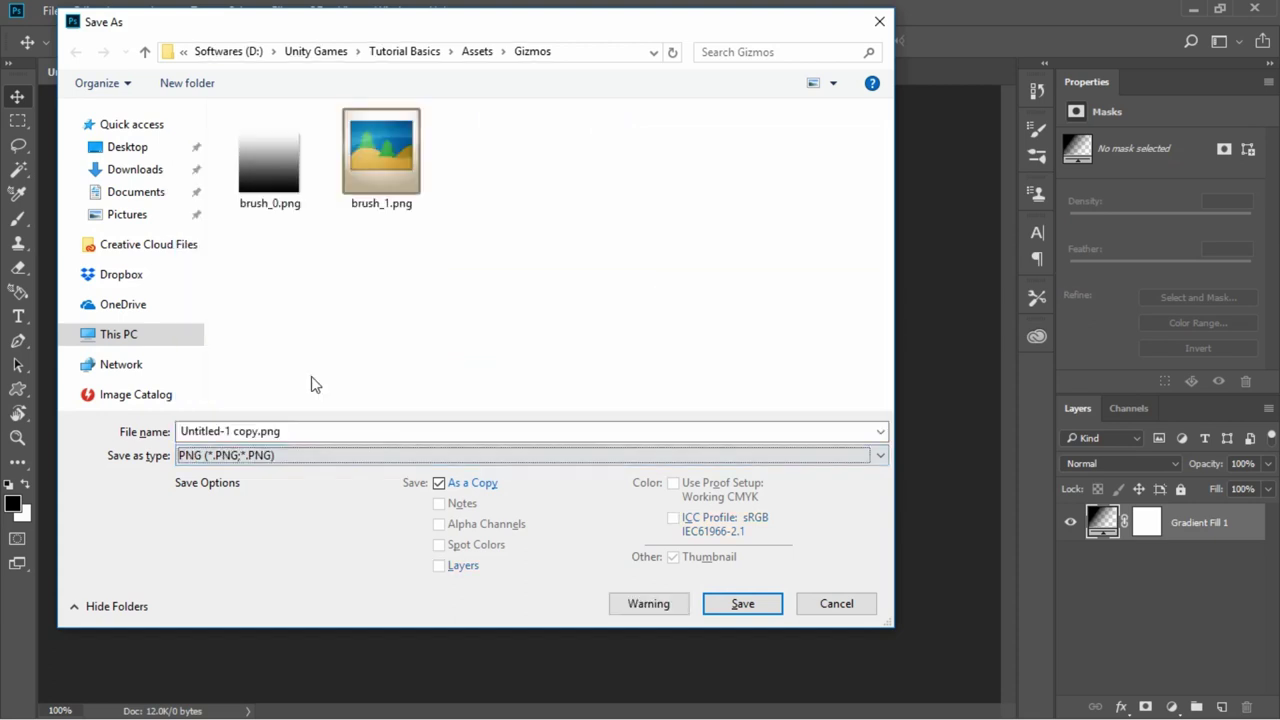
left_click(297, 430)
left_click(333, 456)
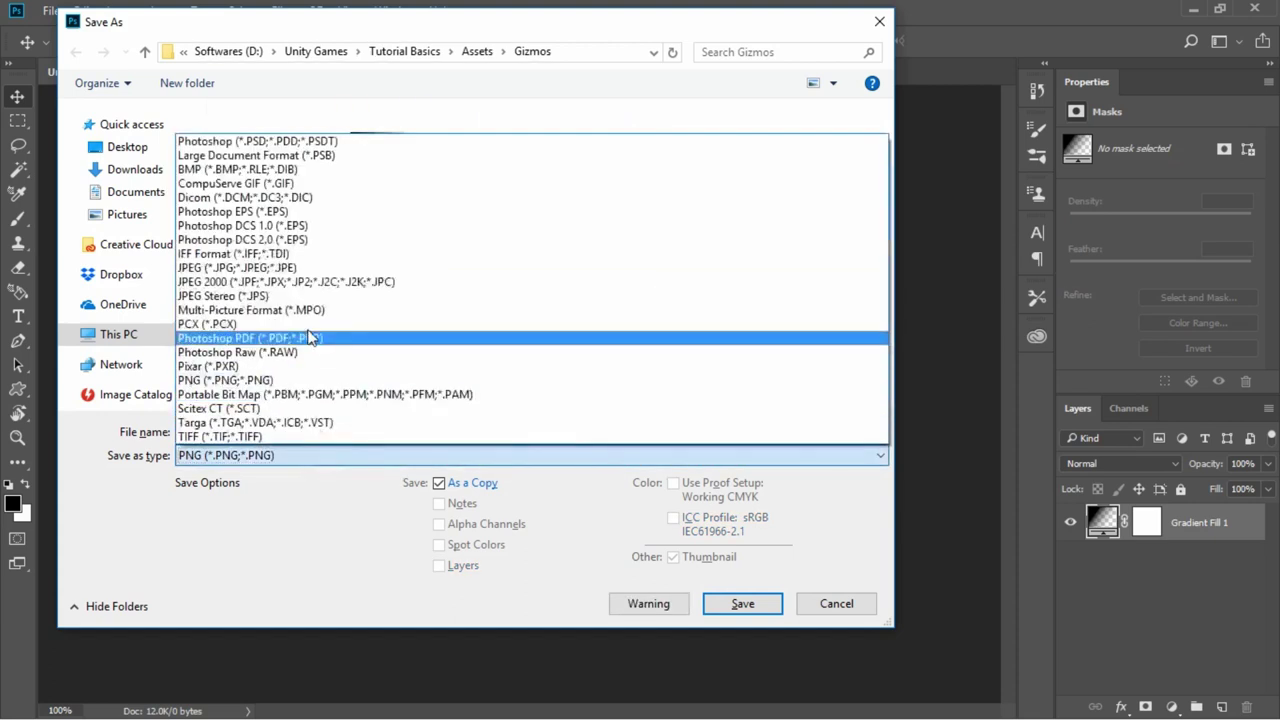
left_click(300, 282)
left_click(335, 428)
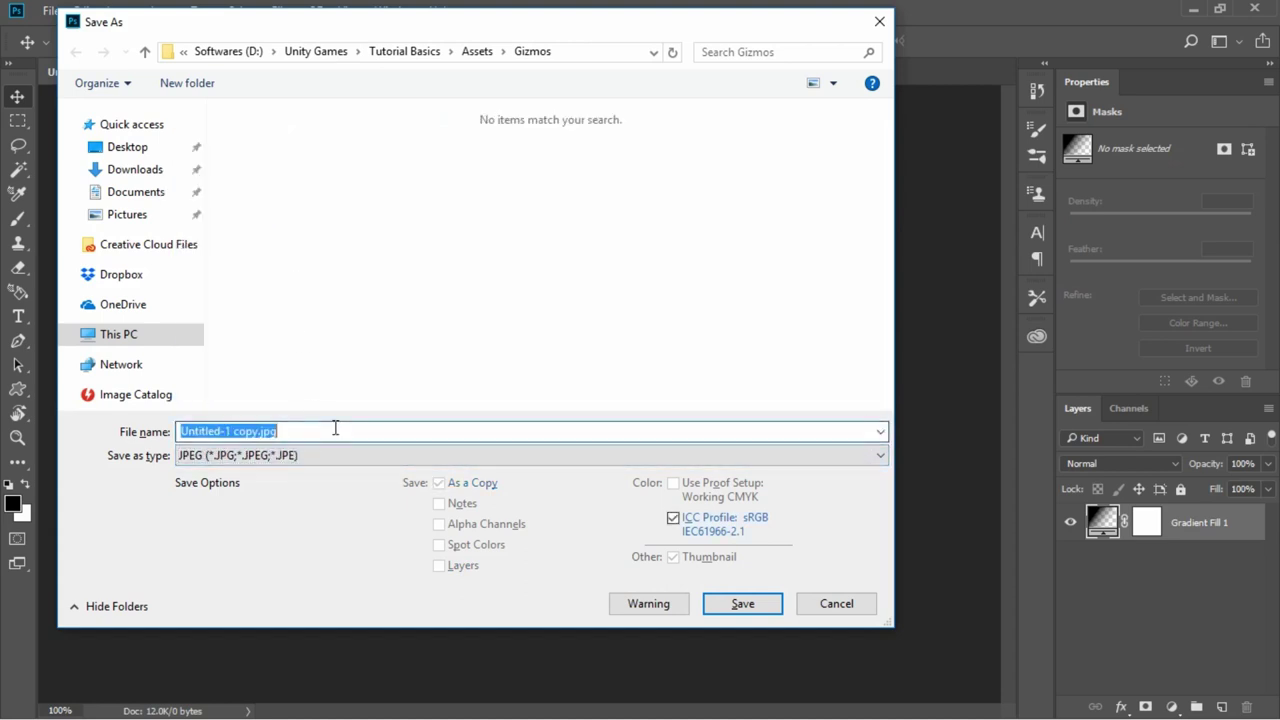
left_click(330, 457)
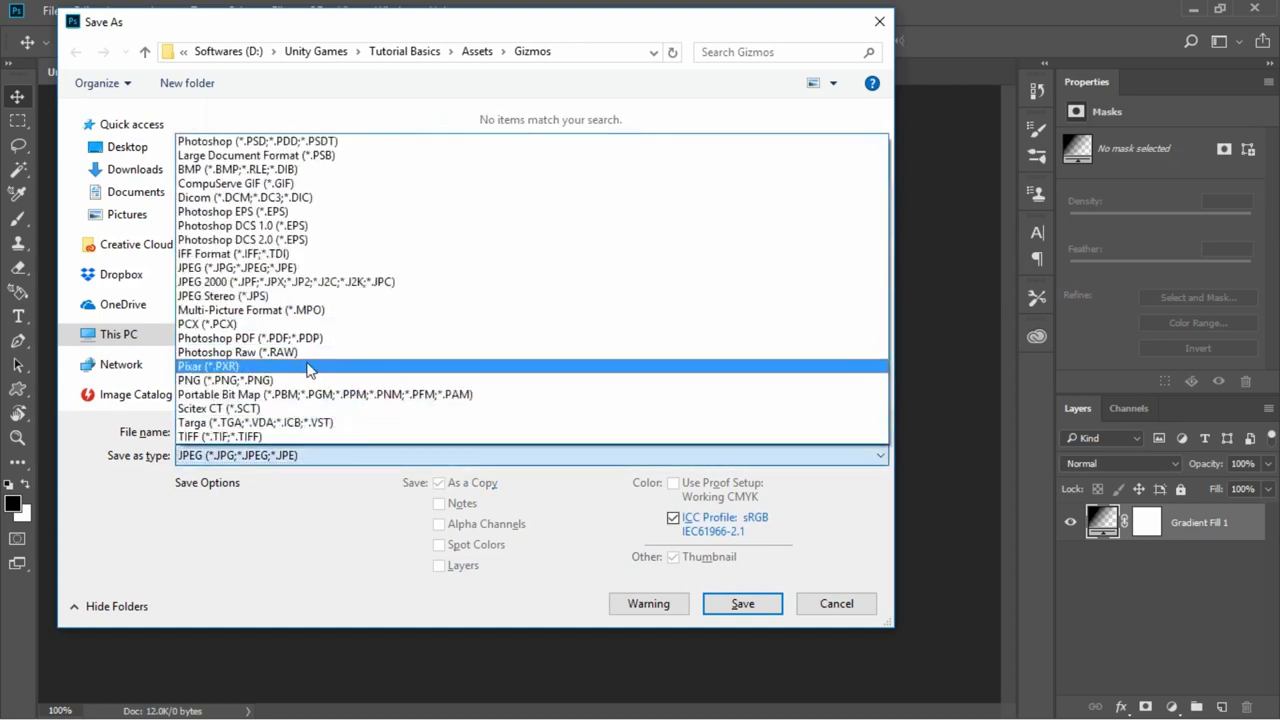
left_click(308, 380)
Save the PNG copy as brush_2 with the large file size option and close the document without saving its changes.
left_click(309, 431)
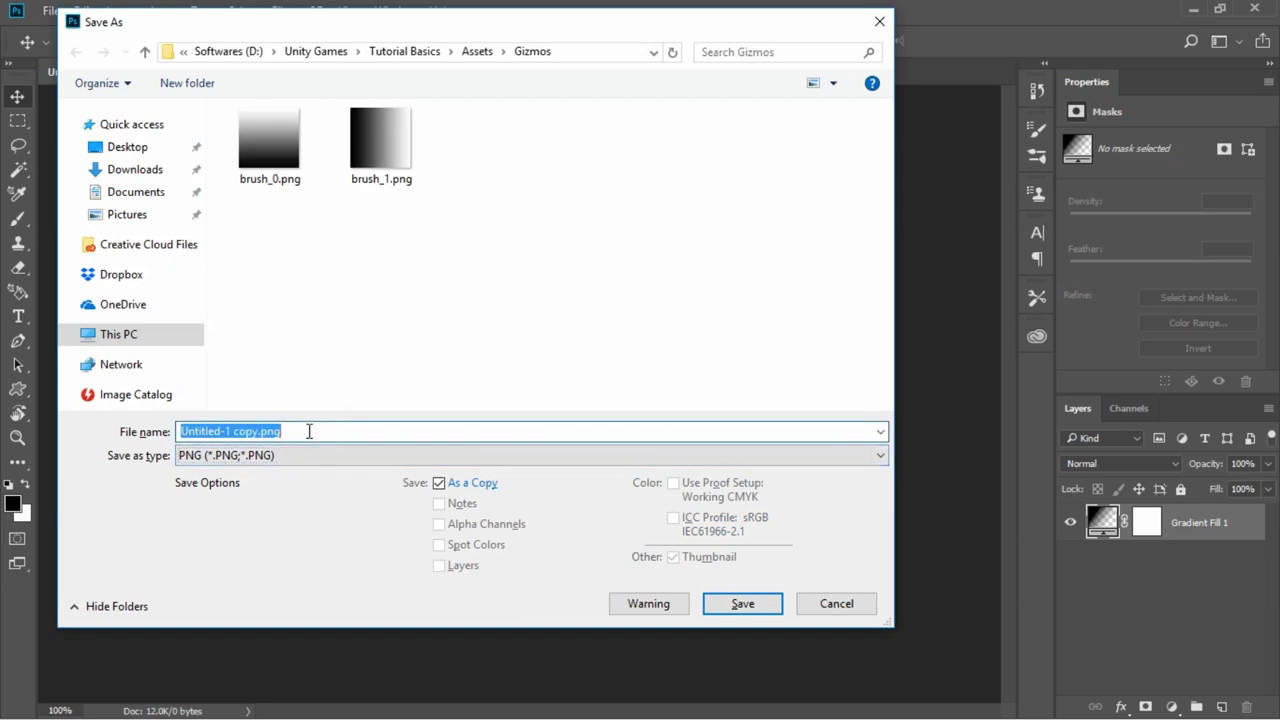
type("brus")
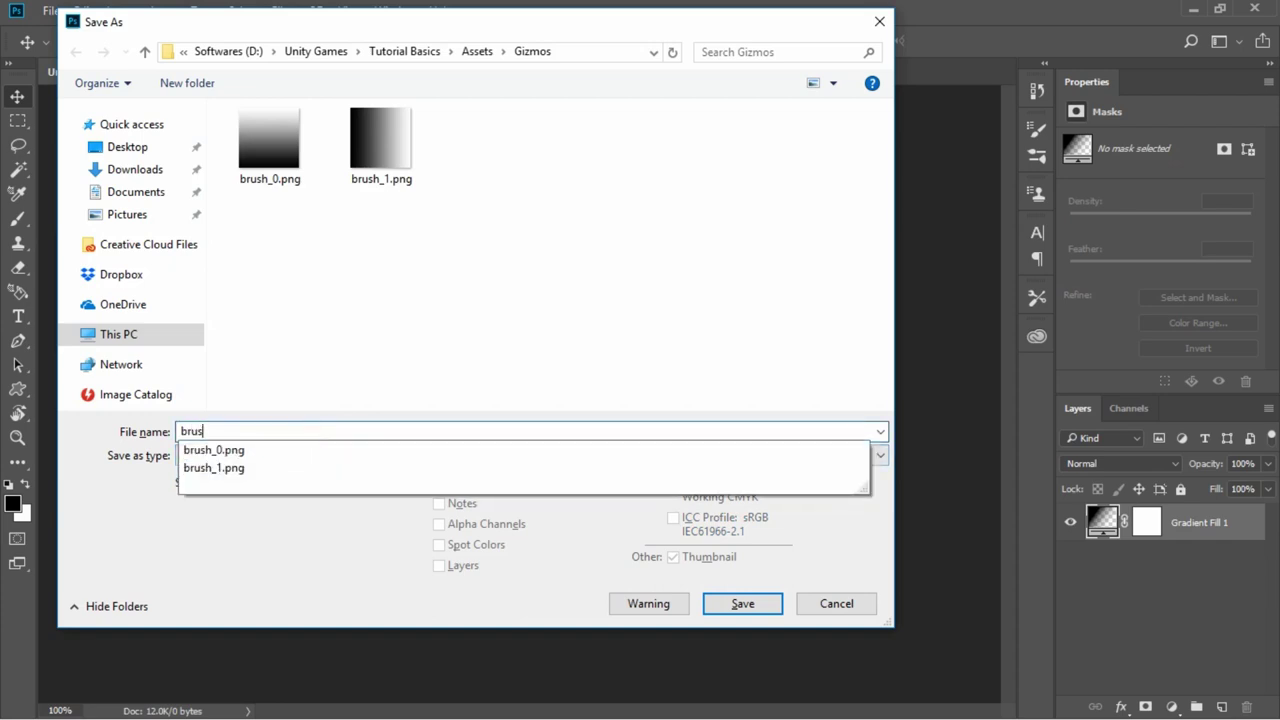
type("h_0")
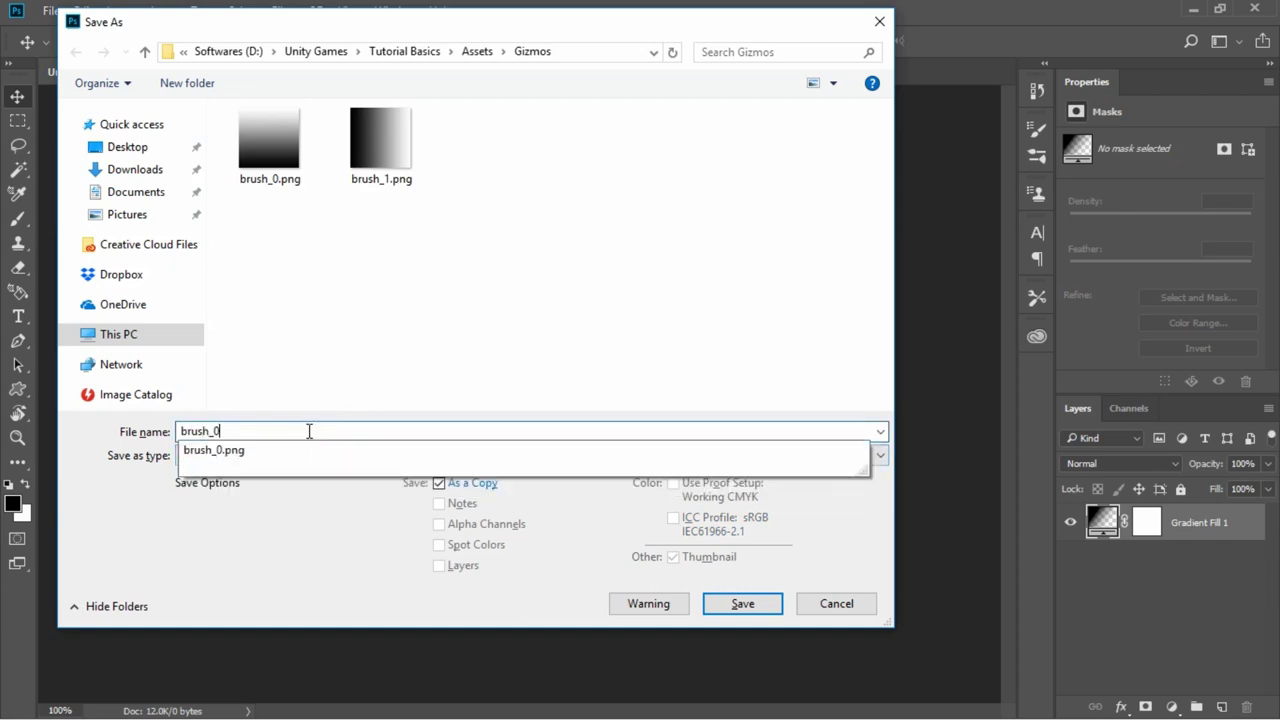
key("BackSpace")
type("2")
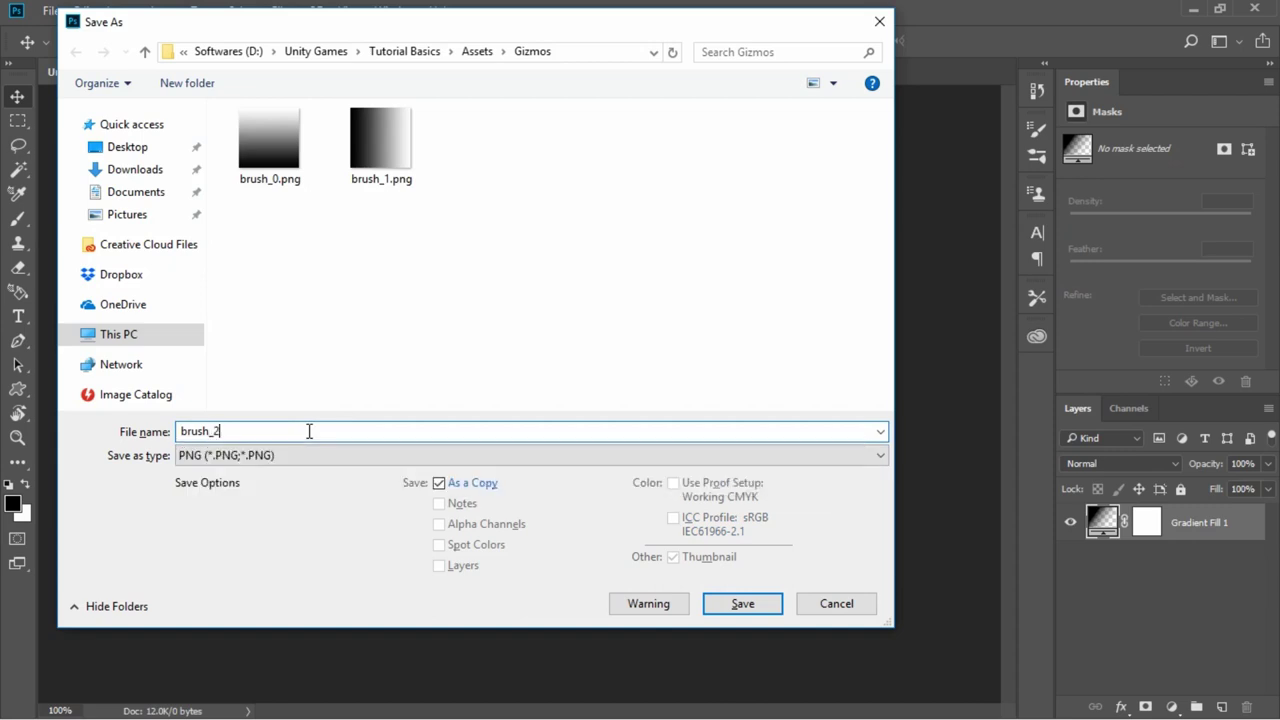
left_click(742, 603)
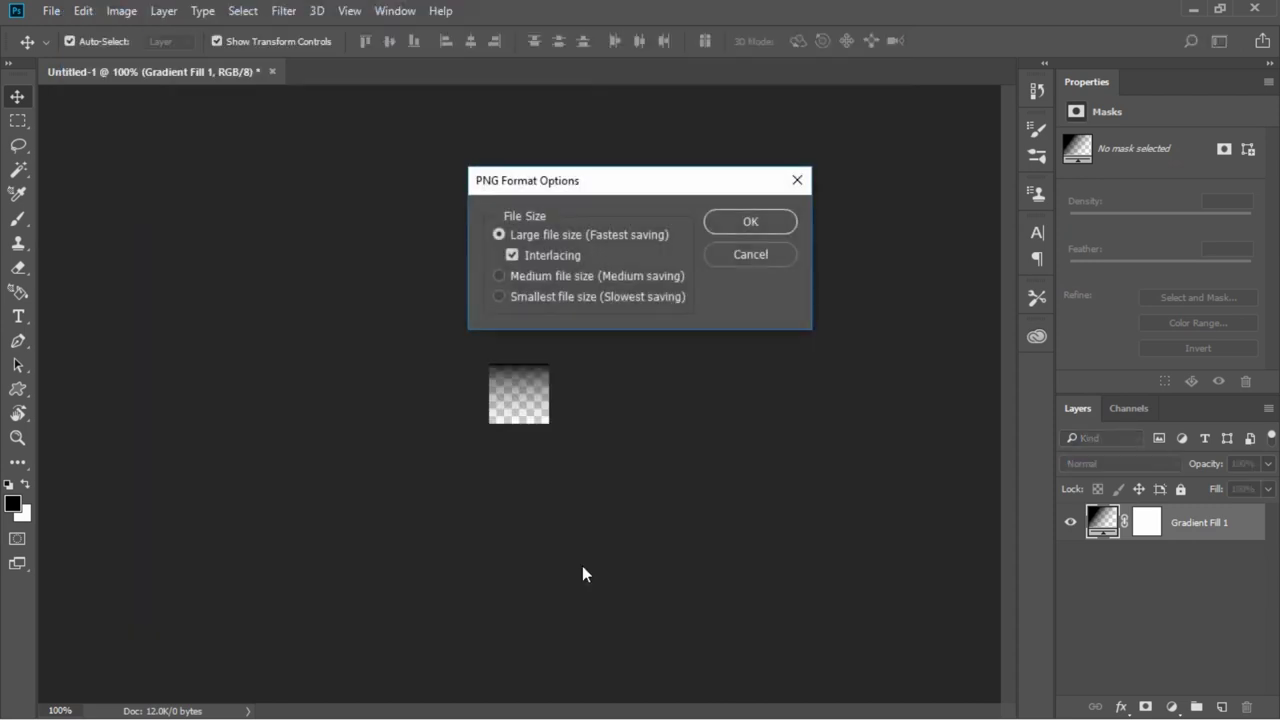
left_click(748, 224)
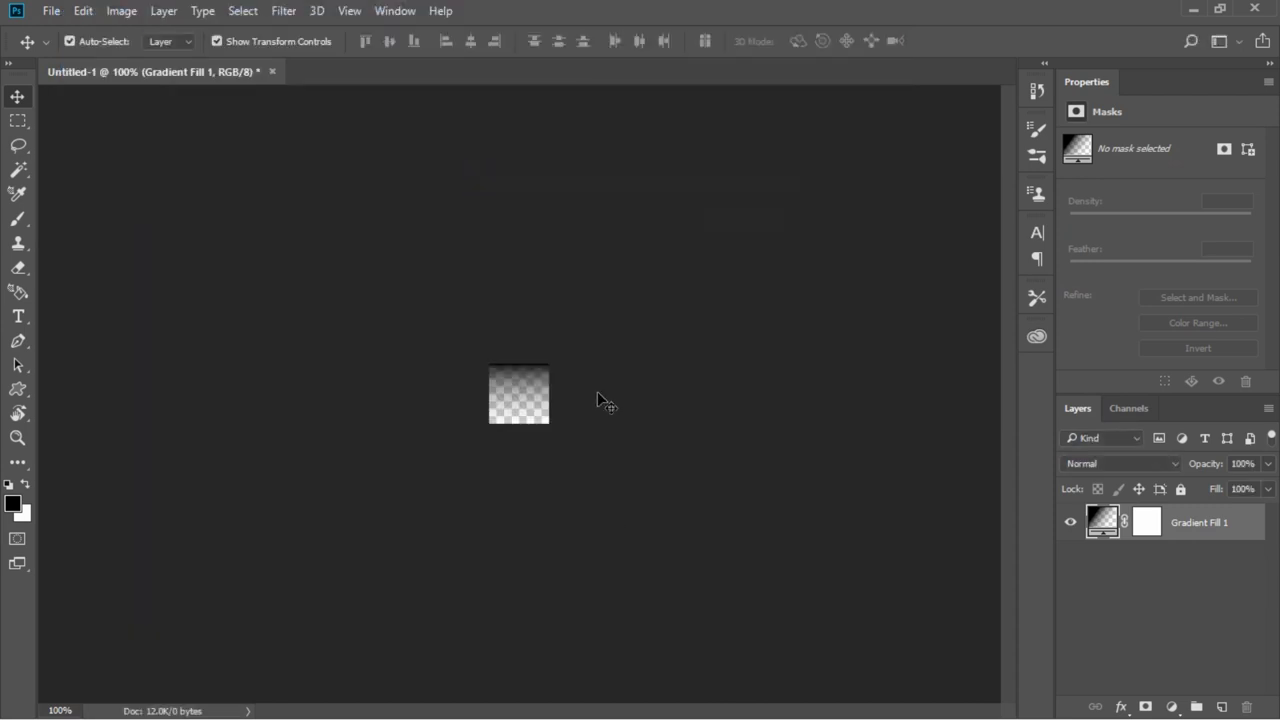
left_click(273, 72)
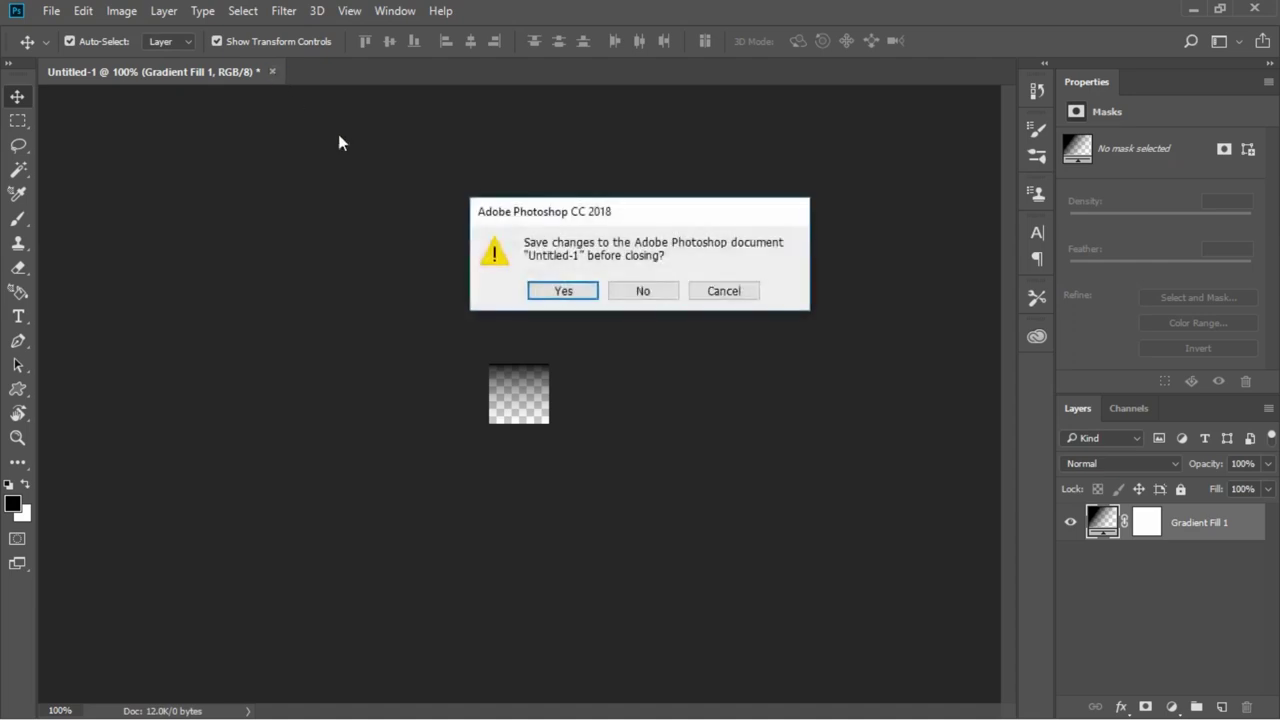
left_click(642, 291)
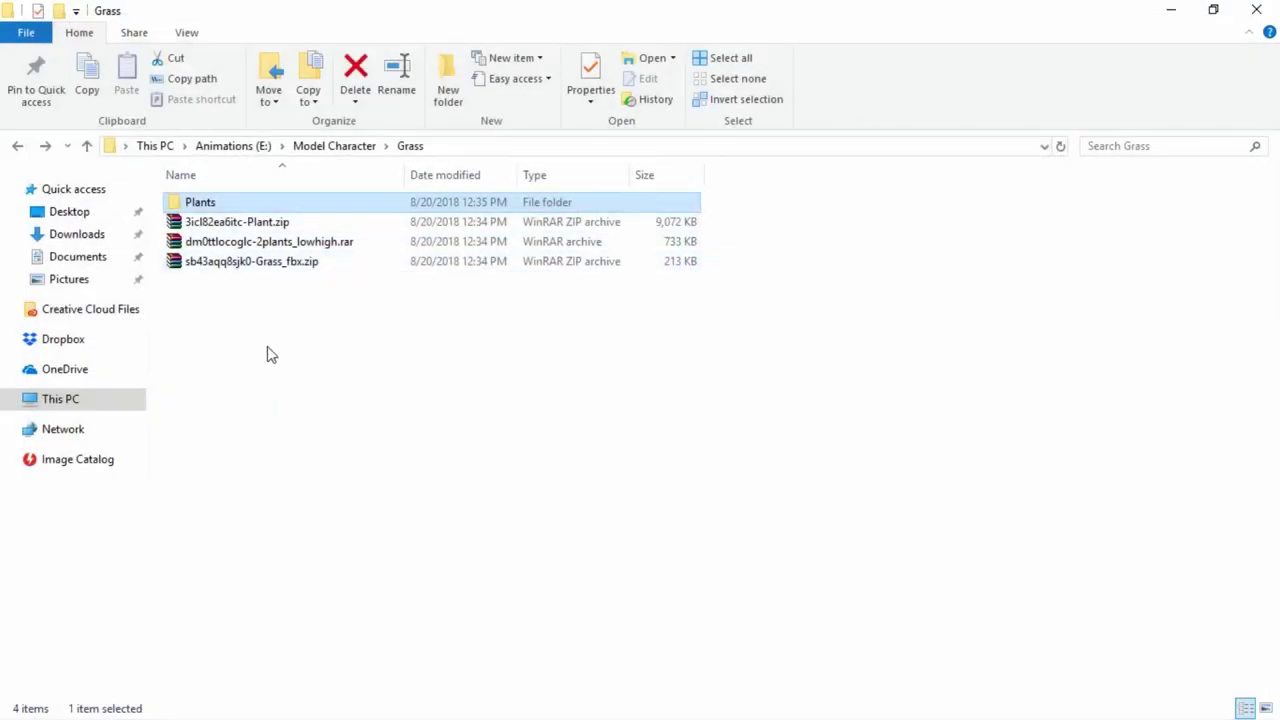
Open the project's Gizmos folder in File Explorer and preview the saved brush images.
left_click(150, 716)
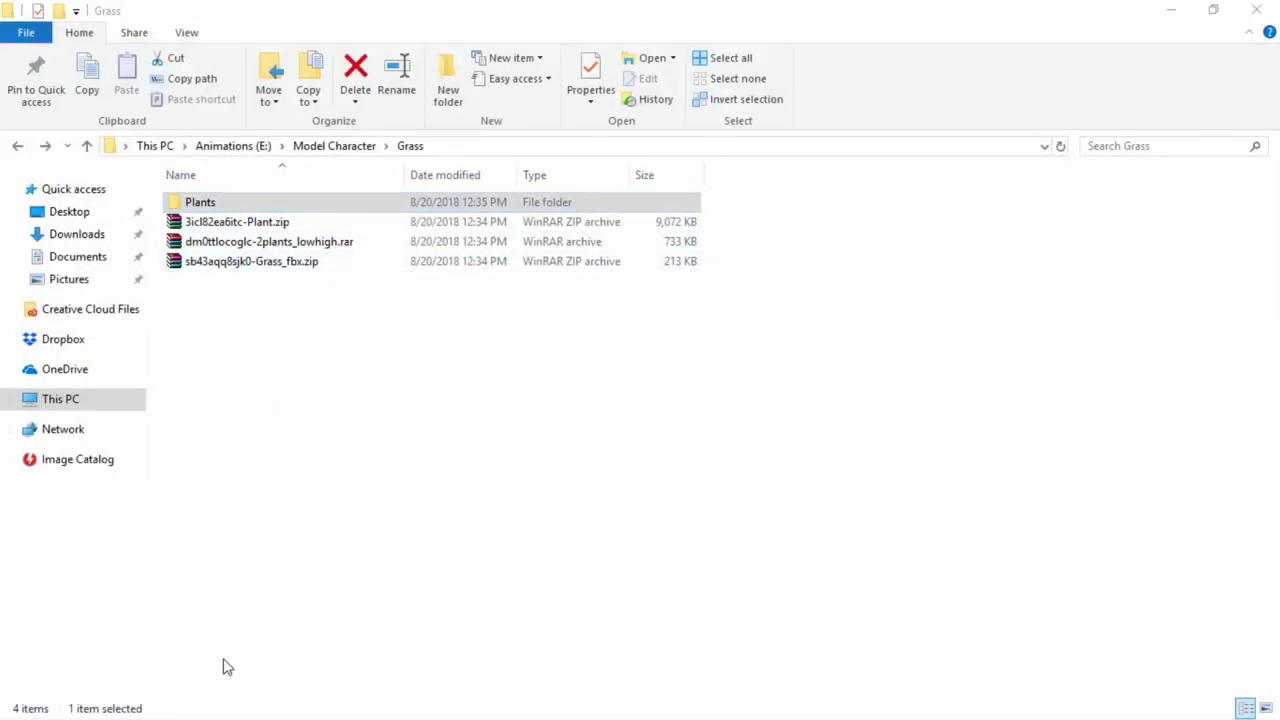
key("super")
left_click(1026, 246)
key("alt+Tab")
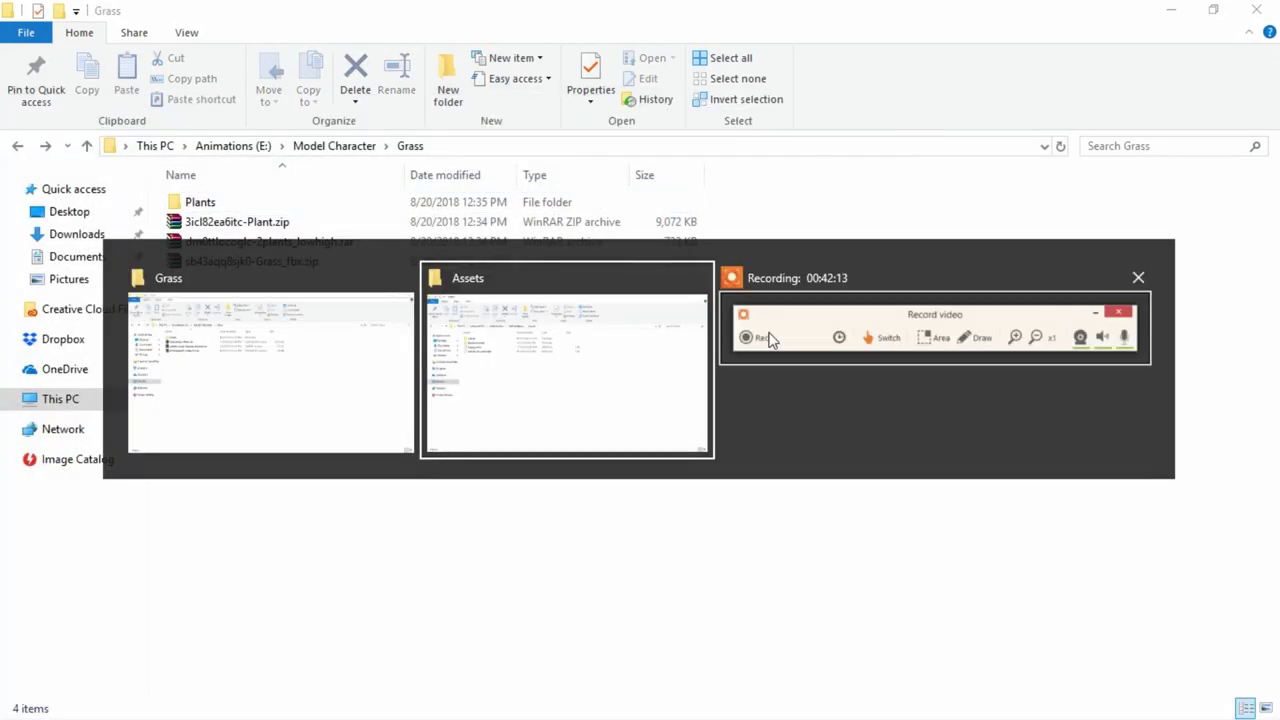
key("alt+Tab")
double_click(214, 204)
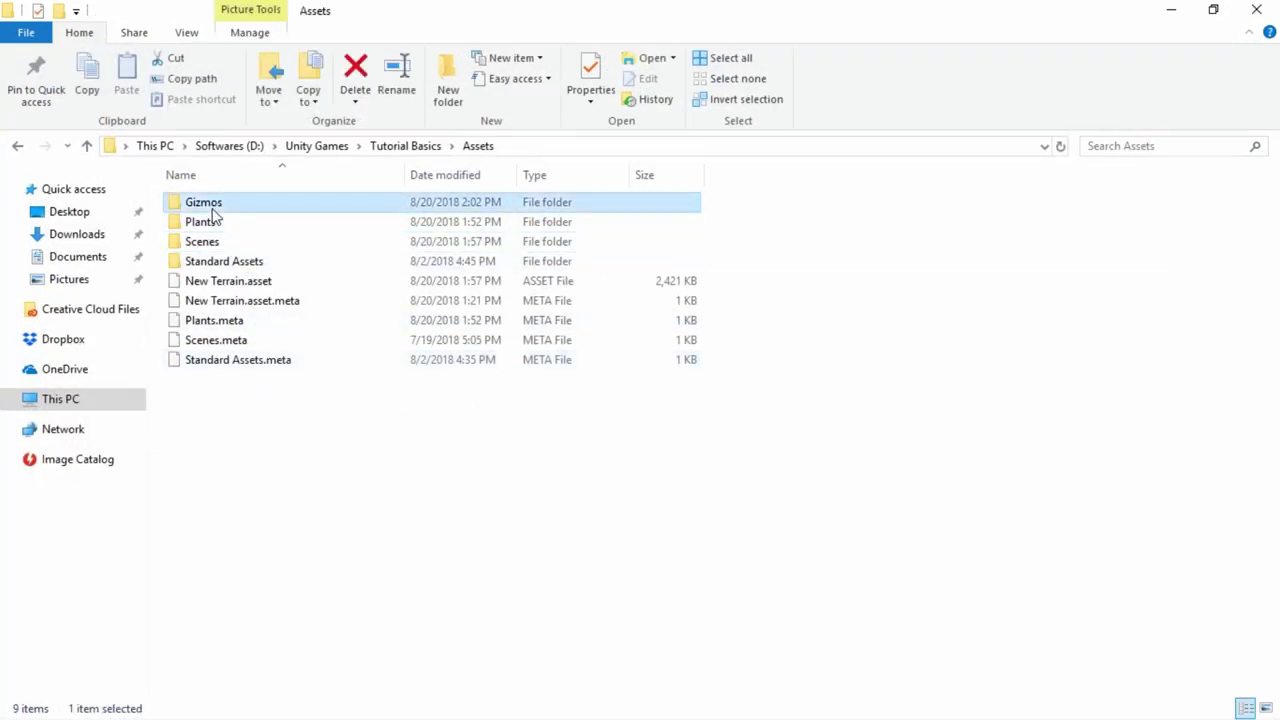
left_click(214, 248)
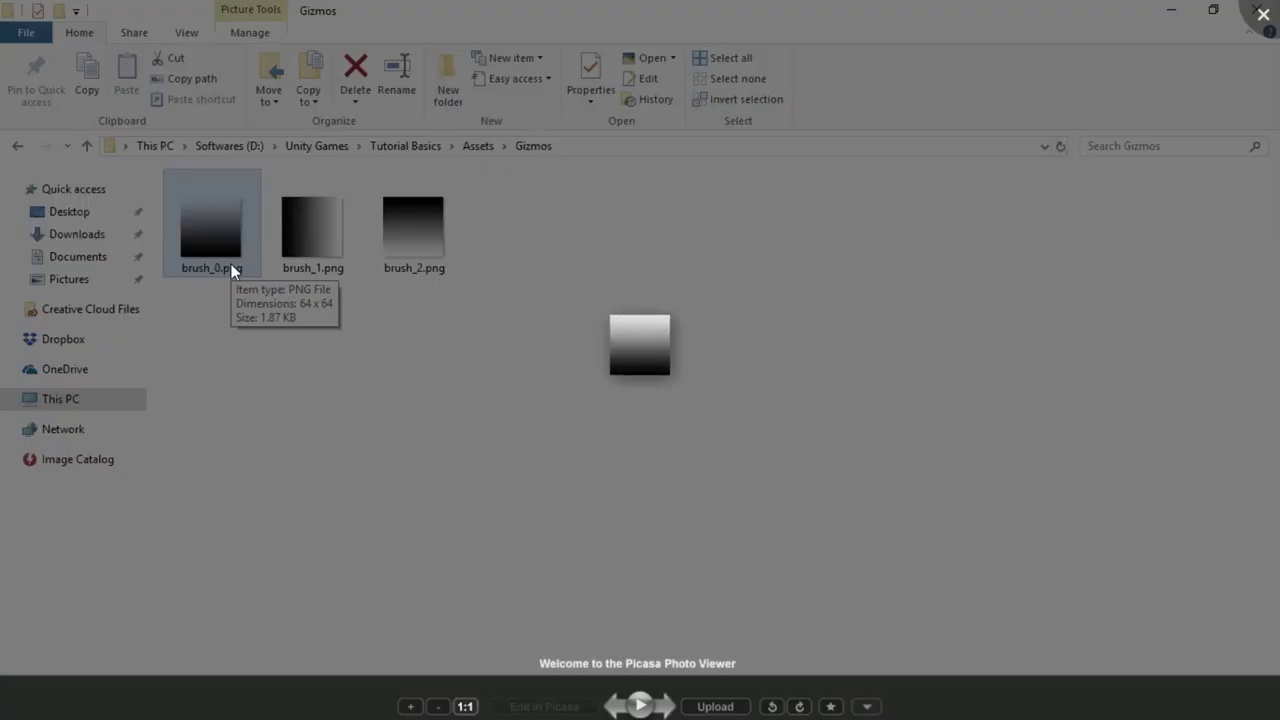
key("Right")
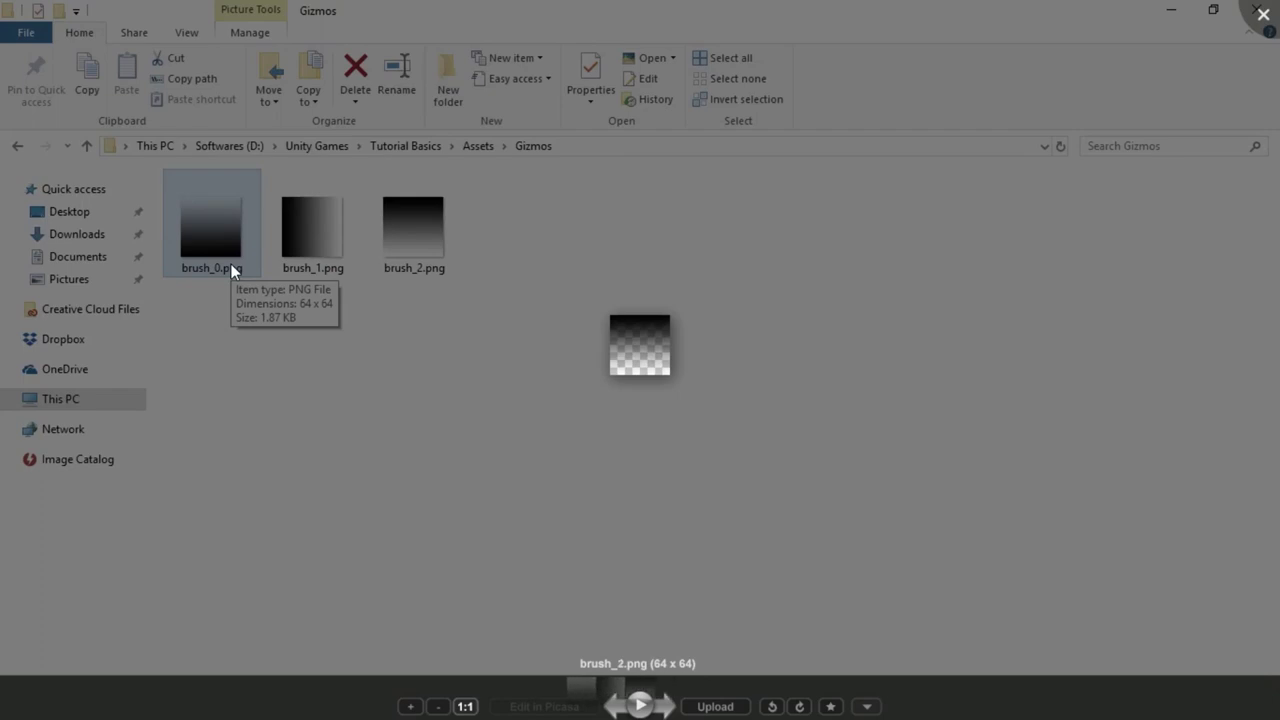
left_click(309, 345)
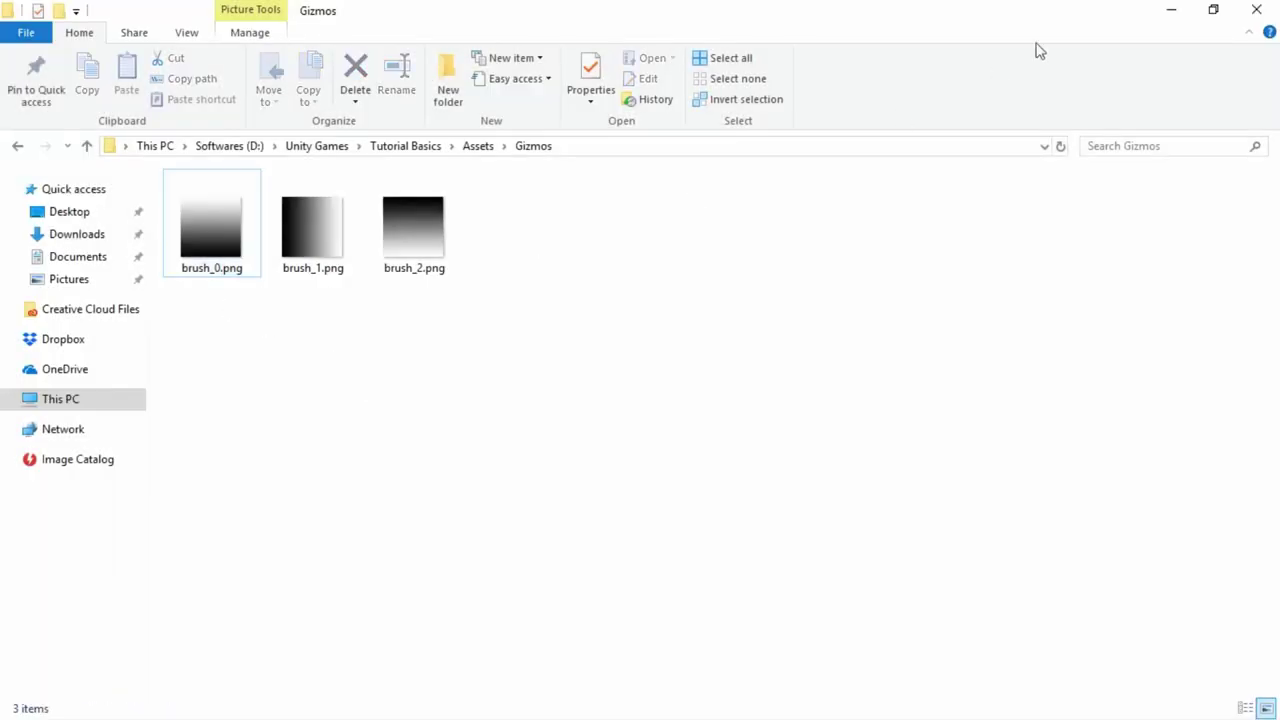
Switch to Unity and activate the Raise/Lower Terrain tool for the Terrain object.
left_click(1171, 9)
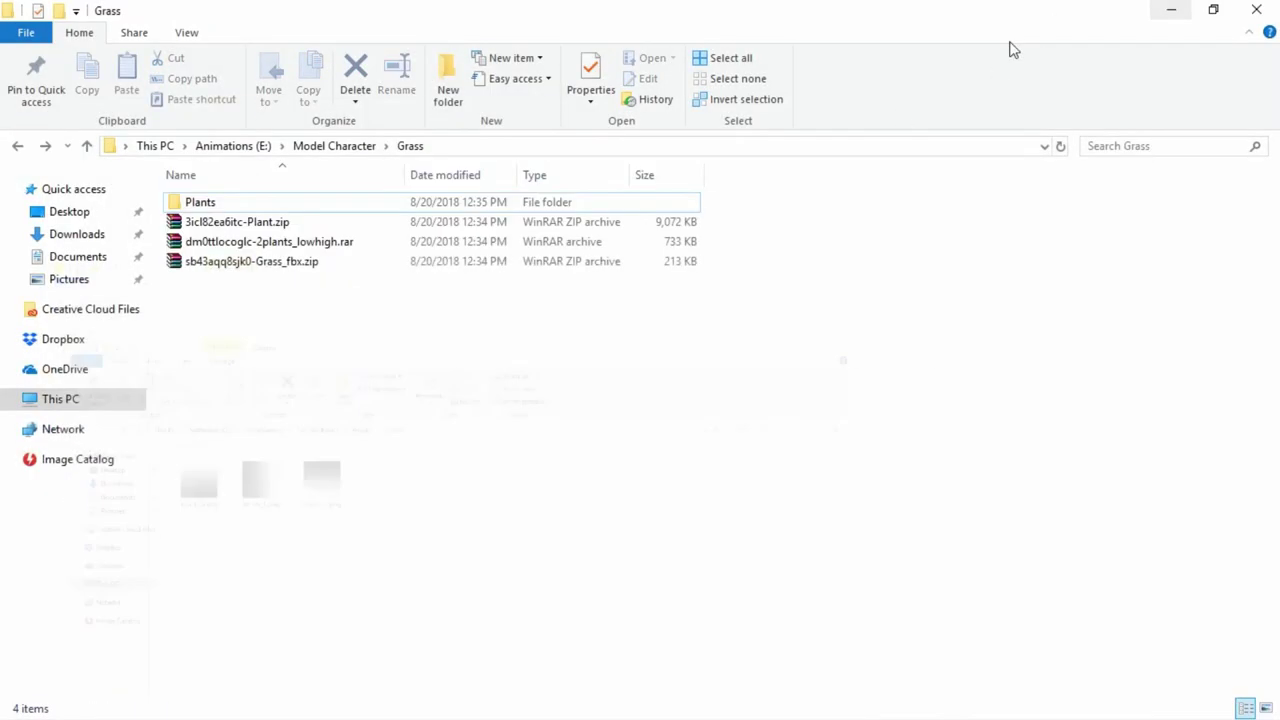
left_click(1171, 12)
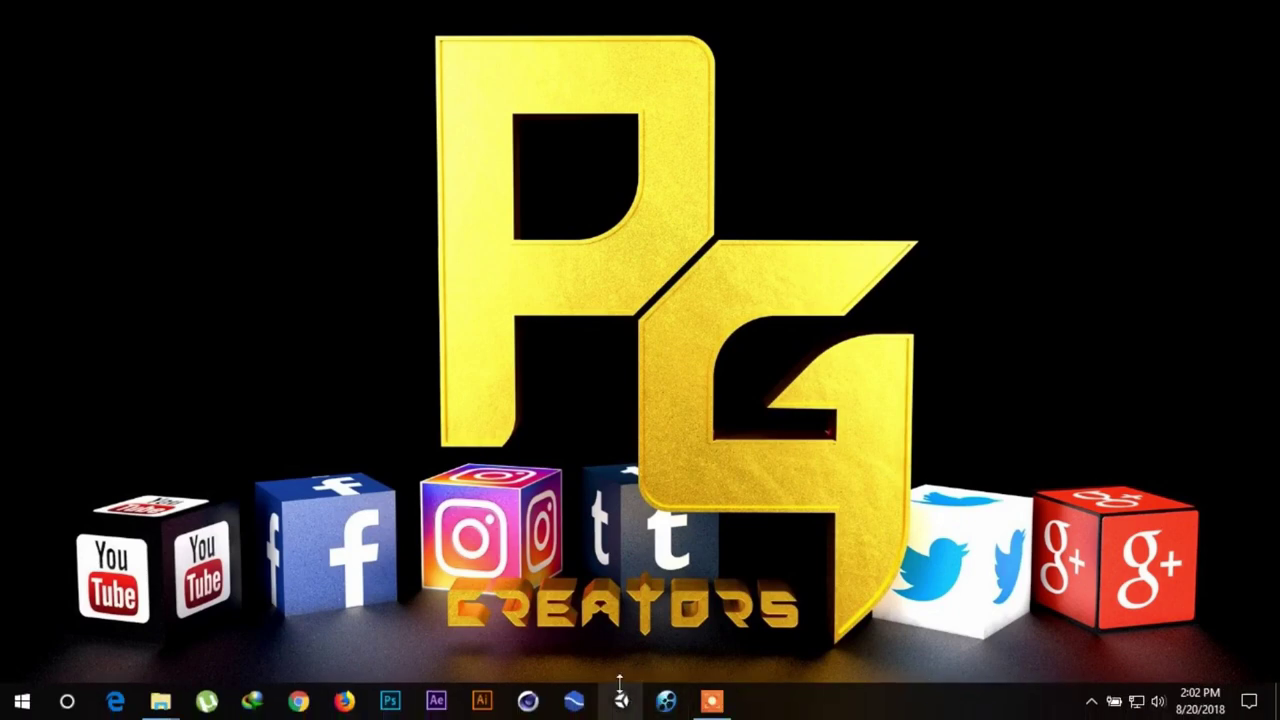
left_click(621, 700)
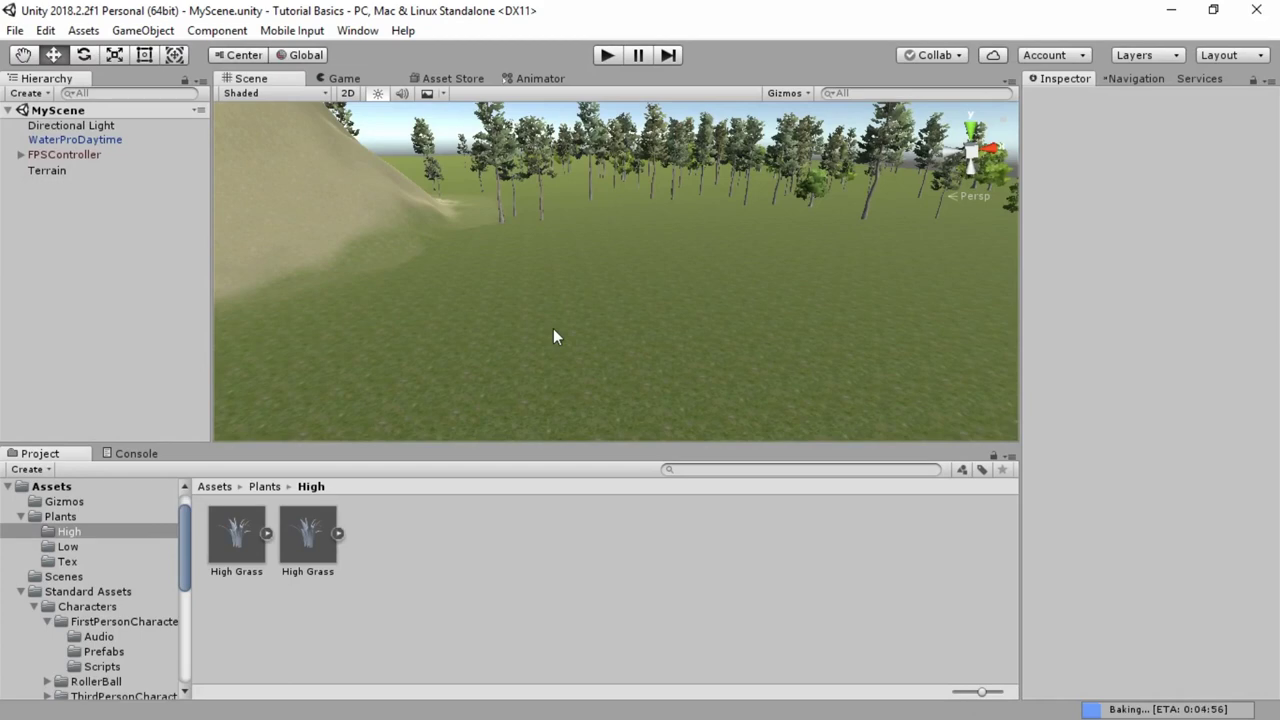
left_click(515, 337)
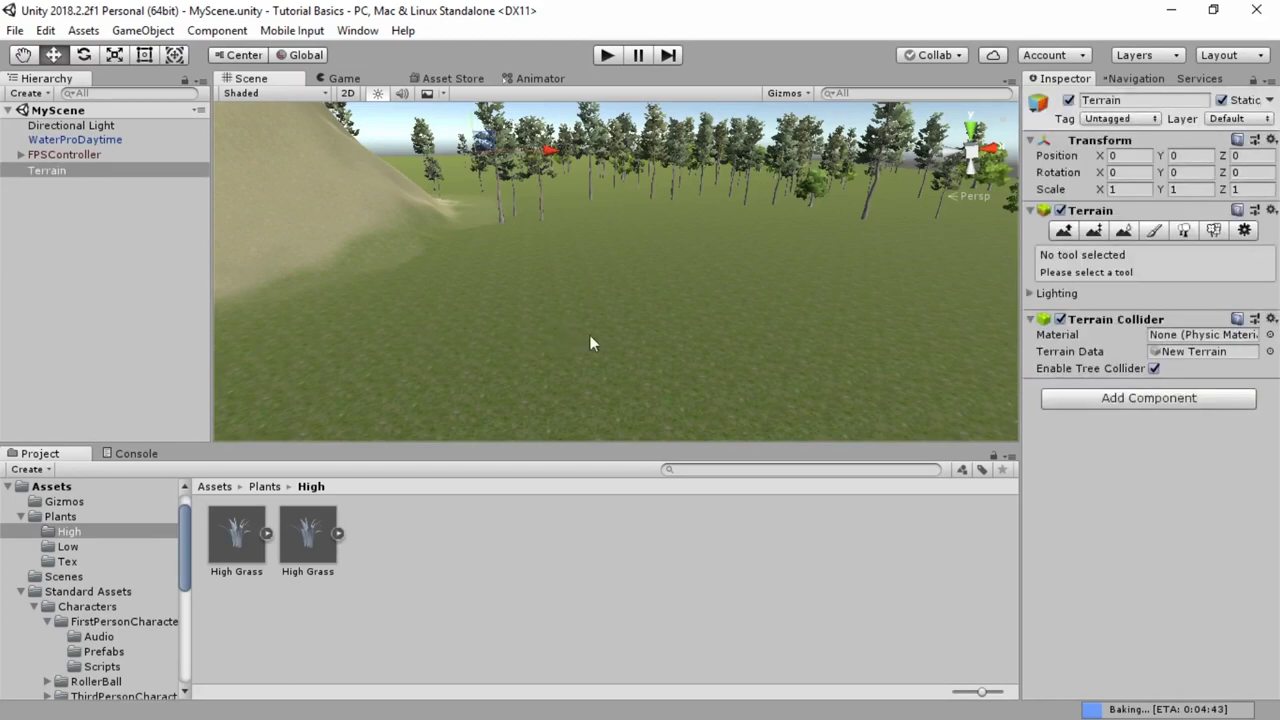
left_click(1065, 231)
Compare the custom gradient brushes in the terrain brush set by selecting each of them in turn.
left_click(1201, 404)
left_click(1235, 408)
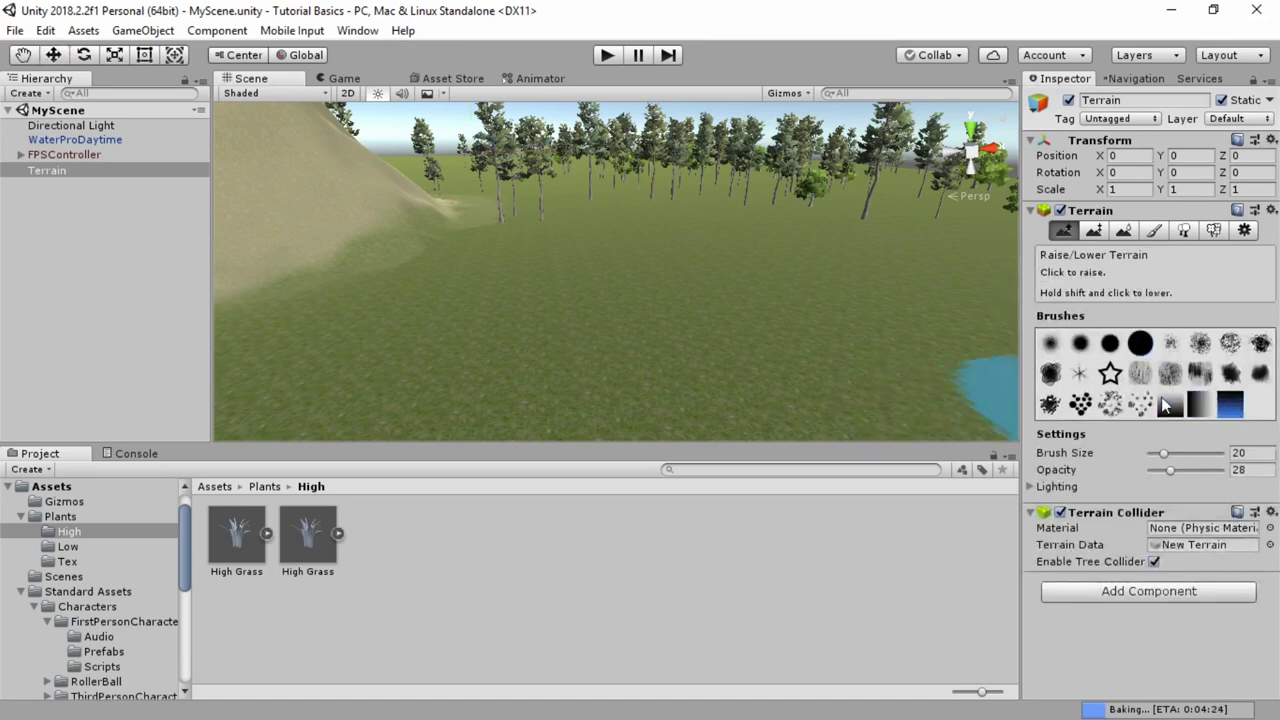
left_click(1164, 401)
left_click(1198, 406)
left_click(1170, 404)
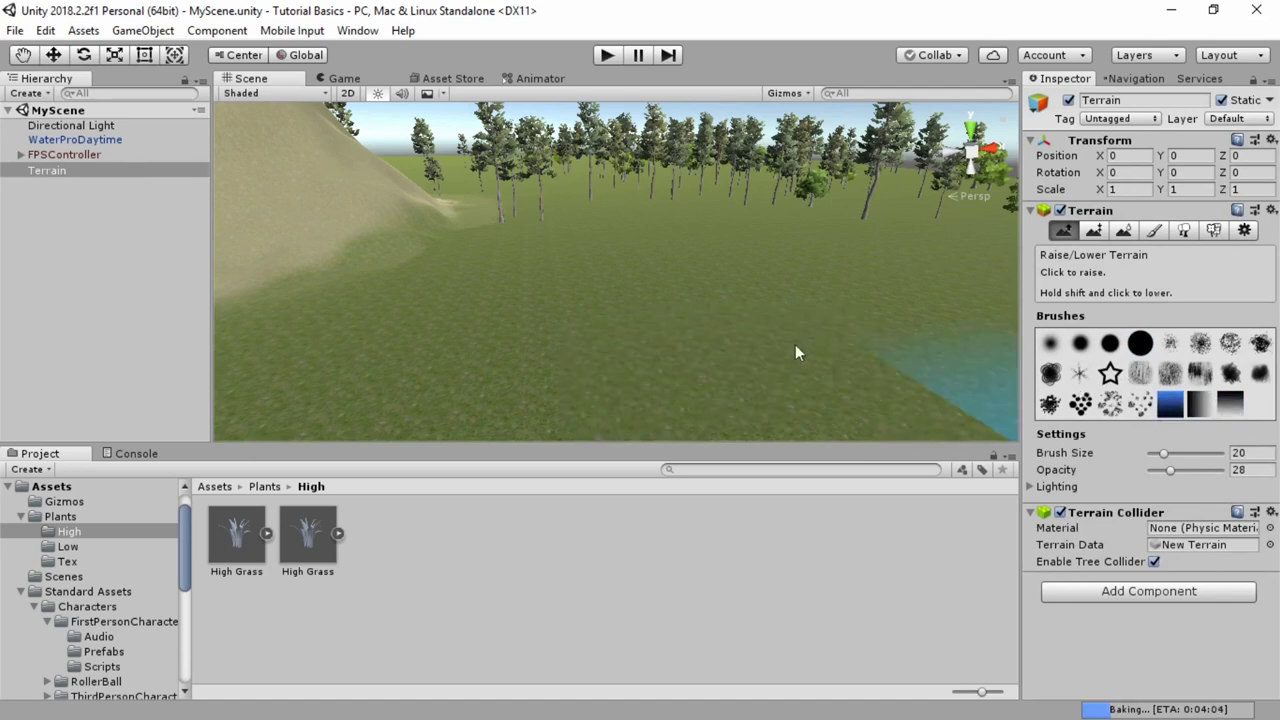
Try raising and lowering the grassy ground near the mountain with the custom brush_2 gradient brush, and undo the sculpting.
left_click(1234, 408)
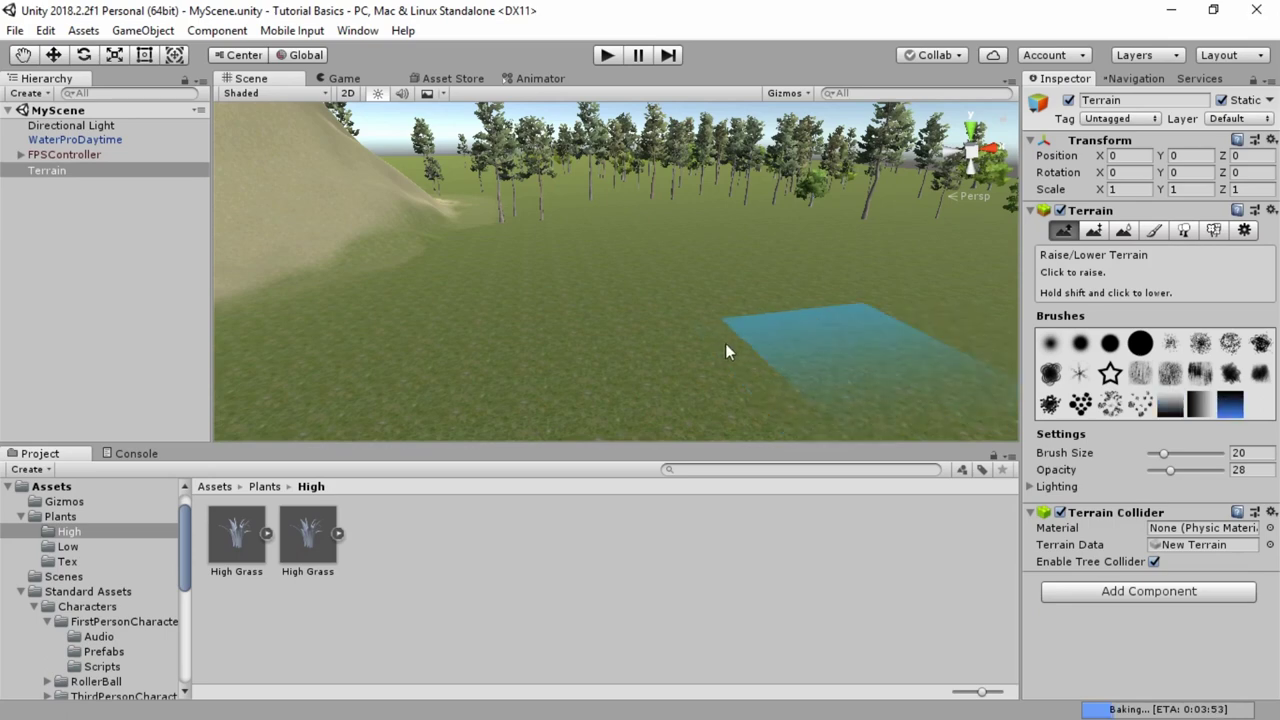
mouse_move(633, 313)
left_mouse_down("alt")
mouse_move(641, 329)
mouse_move(554, 321)
mouse_move(729, 349)
mouse_move(632, 349)
mouse_move(680, 355)
left_mouse_up("alt")
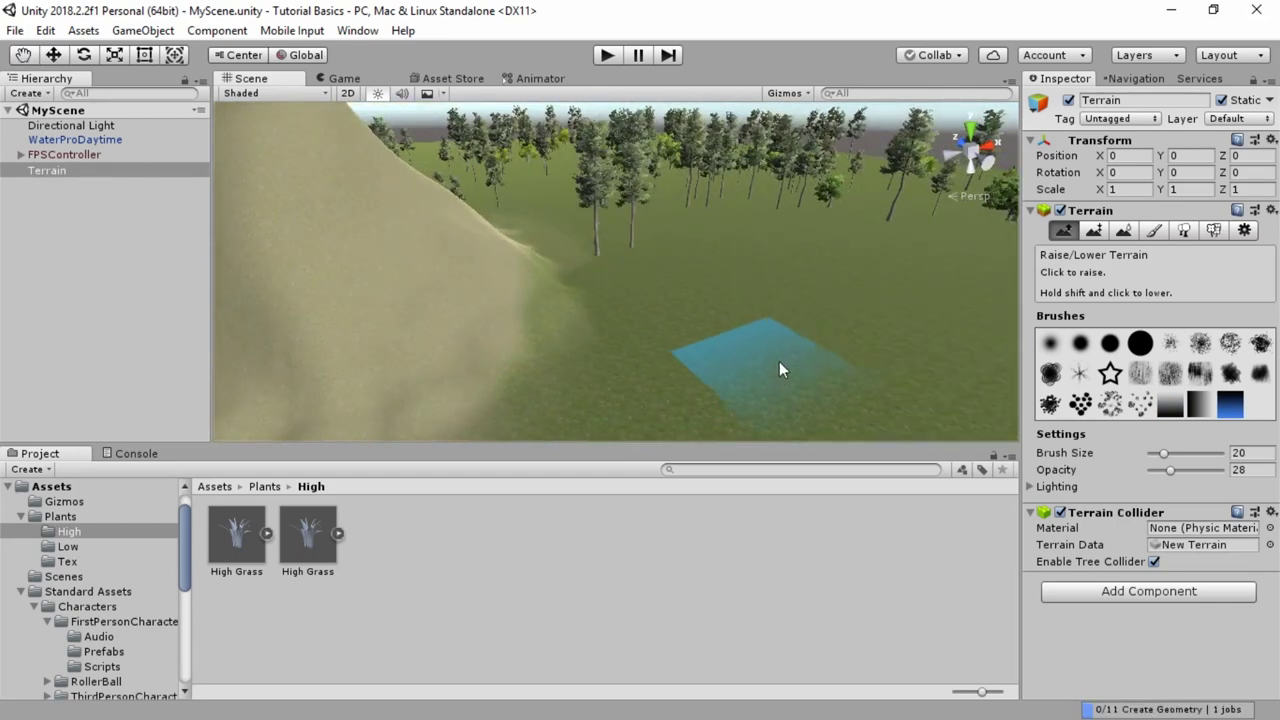
mouse_move(805, 325)
left_mouse_down()
mouse_move(703, 354)
mouse_move(726, 329)
left_mouse_up()
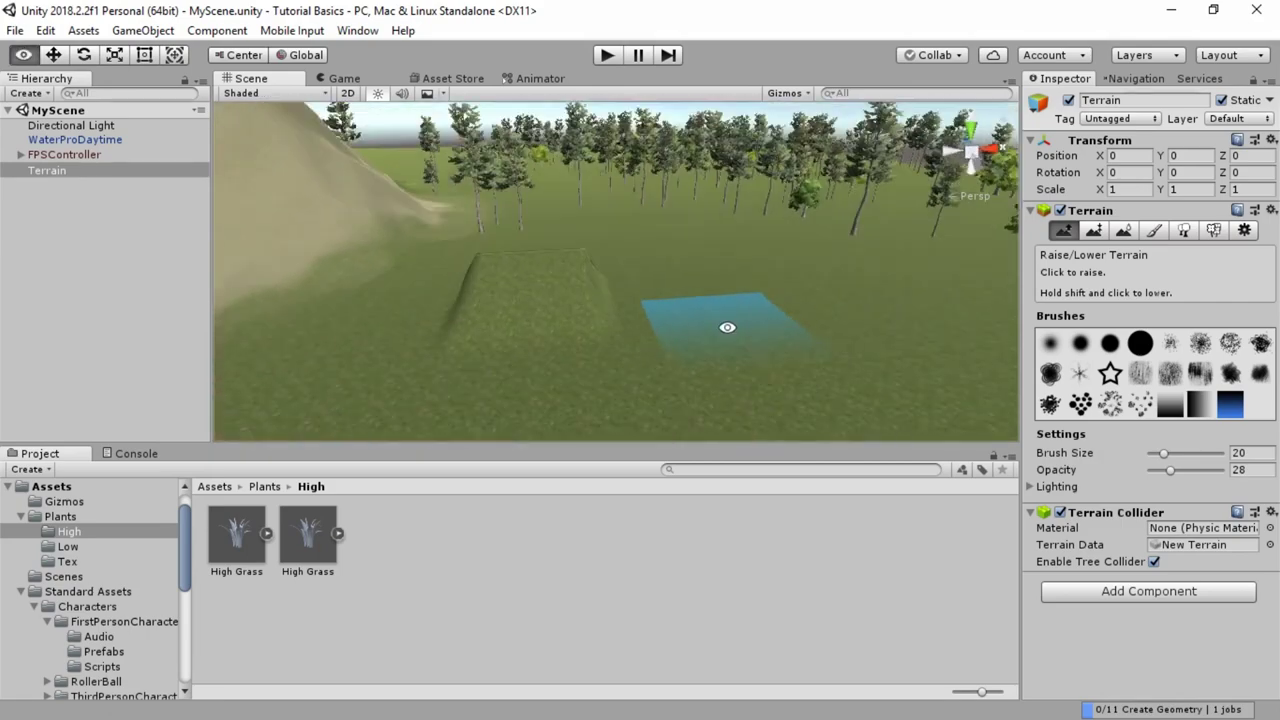
mouse_move(586, 314)
left_mouse_down("alt")
mouse_move(571, 323)
mouse_move(604, 321)
left_mouse_up("alt")
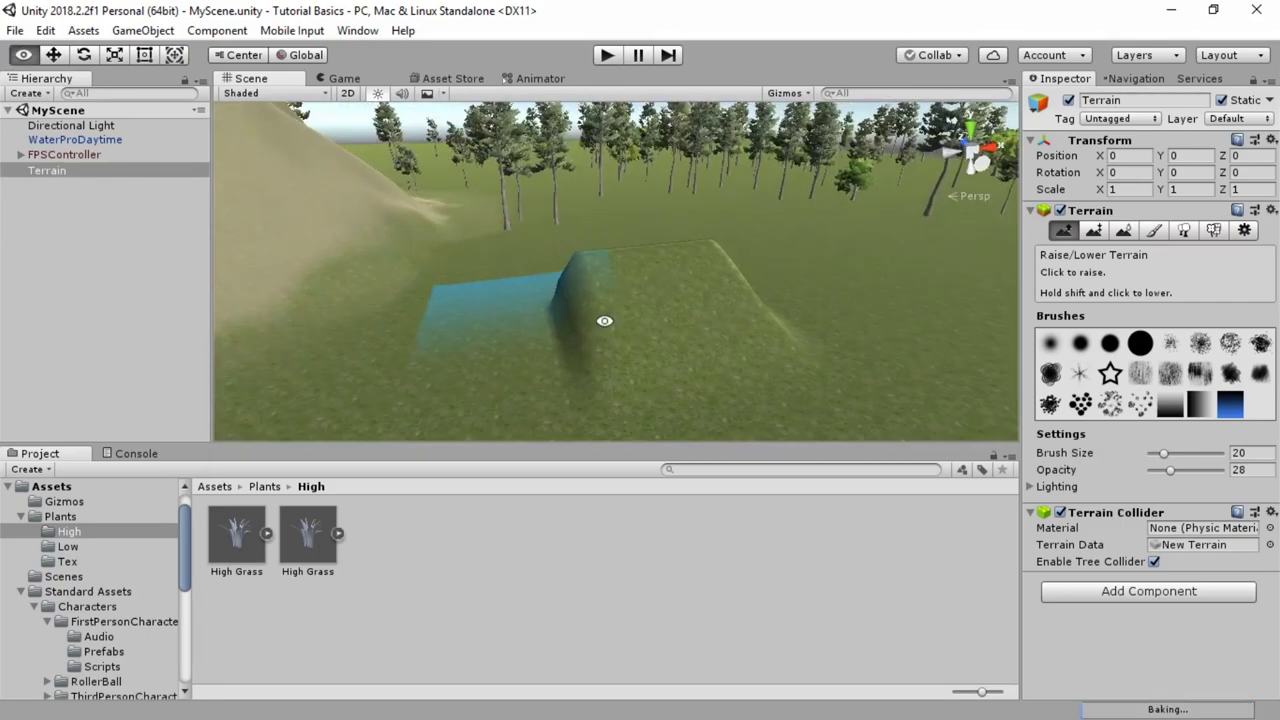
mouse_move(685, 325)
left_mouse_down("shift")
mouse_move(660, 322)
mouse_move(653, 296)
left_mouse_up("shift")
left_click(667, 307, "shift")
left_click(668, 307, "shift")
key("ctrl+z")
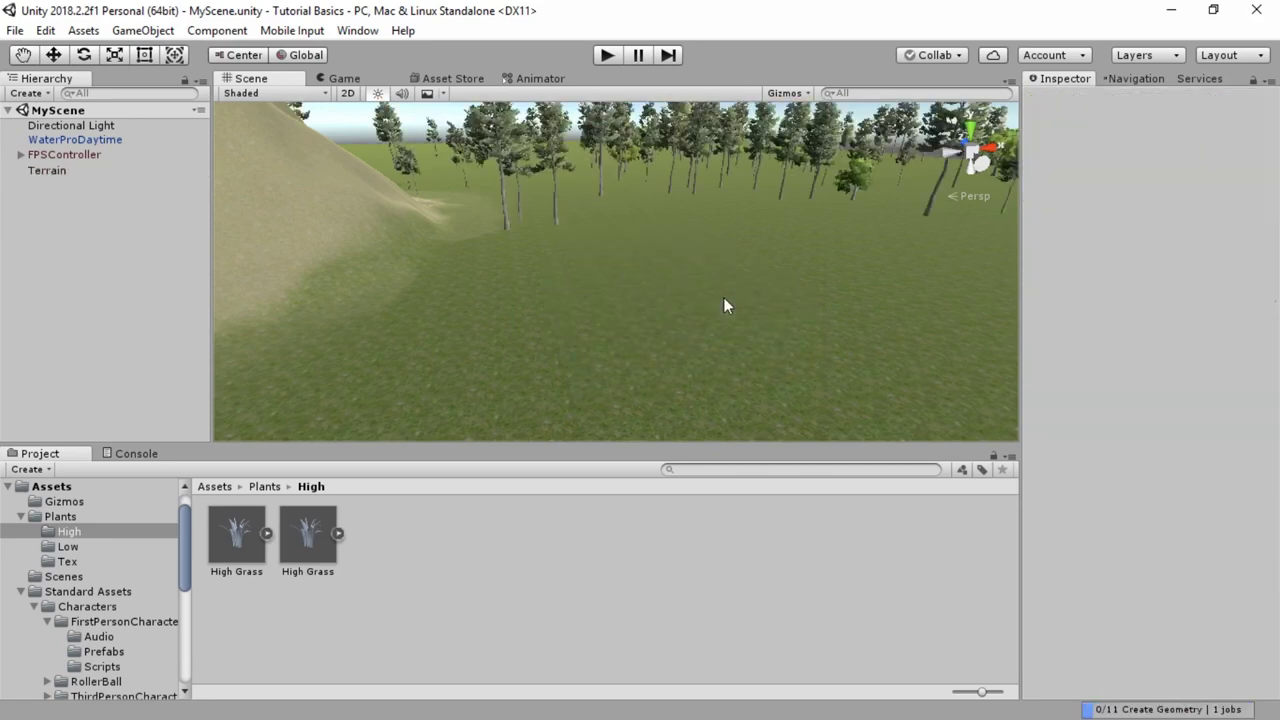
Reselect the terrain, try raising the ground with the first soft round brush, and undo it.
left_click(625, 298)
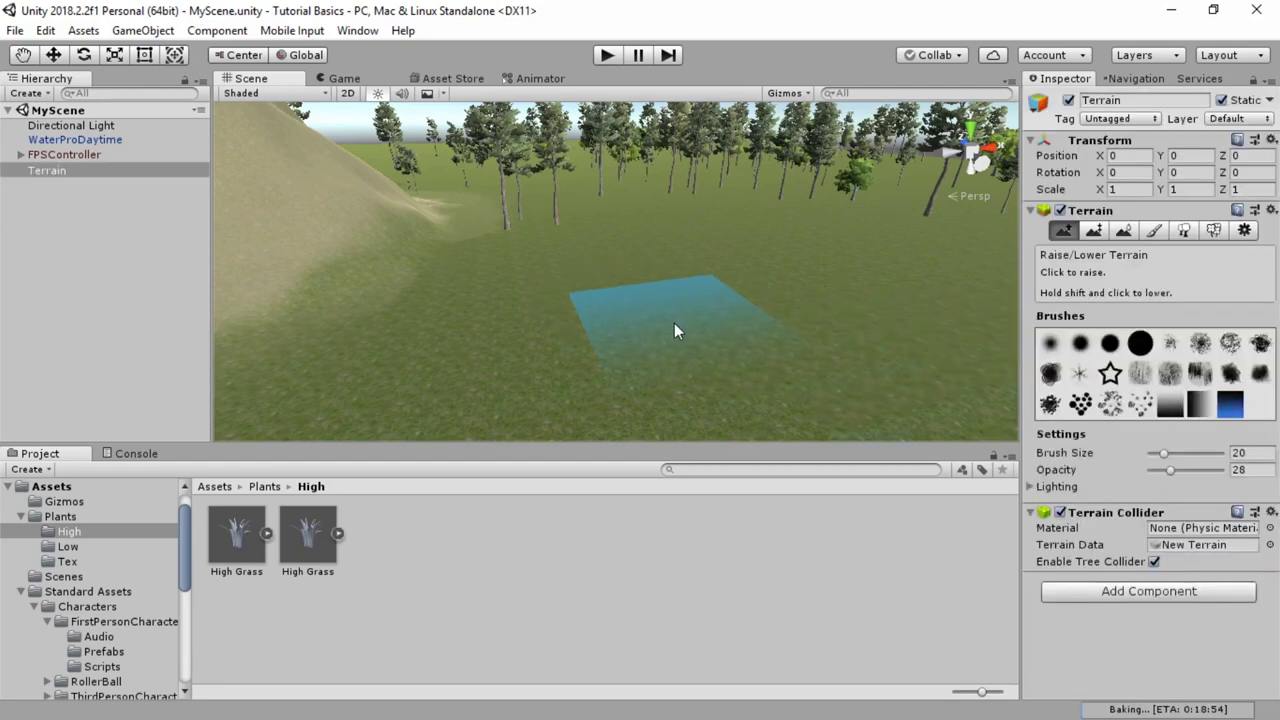
left_click(1049, 343)
mouse_move(655, 304)
left_mouse_down()
mouse_move(691, 331)
mouse_move(669, 310)
mouse_move(655, 315)
left_mouse_up()
key("ctrl+z")
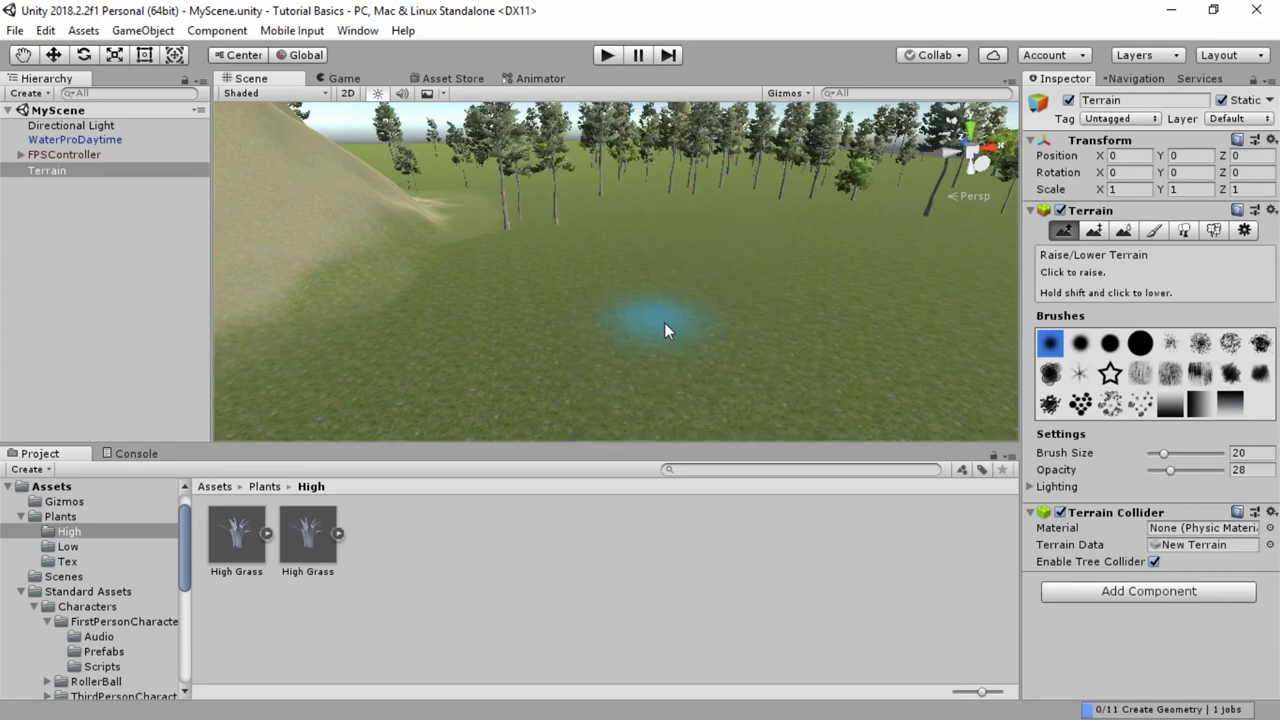
Raise several sloped, ramp-like hills on the grassy ground beside the mountain with the custom brush_2 gradient brush.
left_click(1230, 403)
left_click(695, 307)
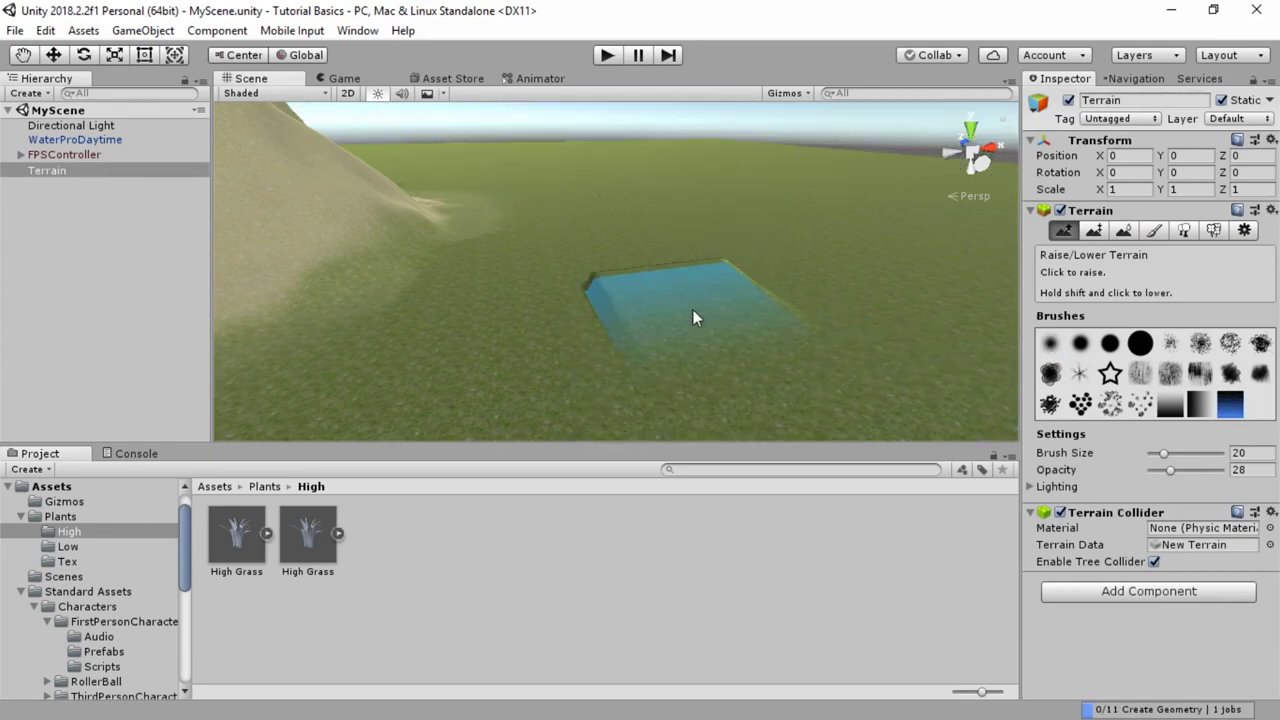
left_click(697, 308)
mouse_move(670, 334)
left_mouse_down("alt")
mouse_move(740, 349)
mouse_move(601, 327)
left_mouse_up("alt")
mouse_move(600, 326)
right_mouse_down()
mouse_move(566, 300)
mouse_move(620, 366)
mouse_move(610, 343)
right_mouse_up()
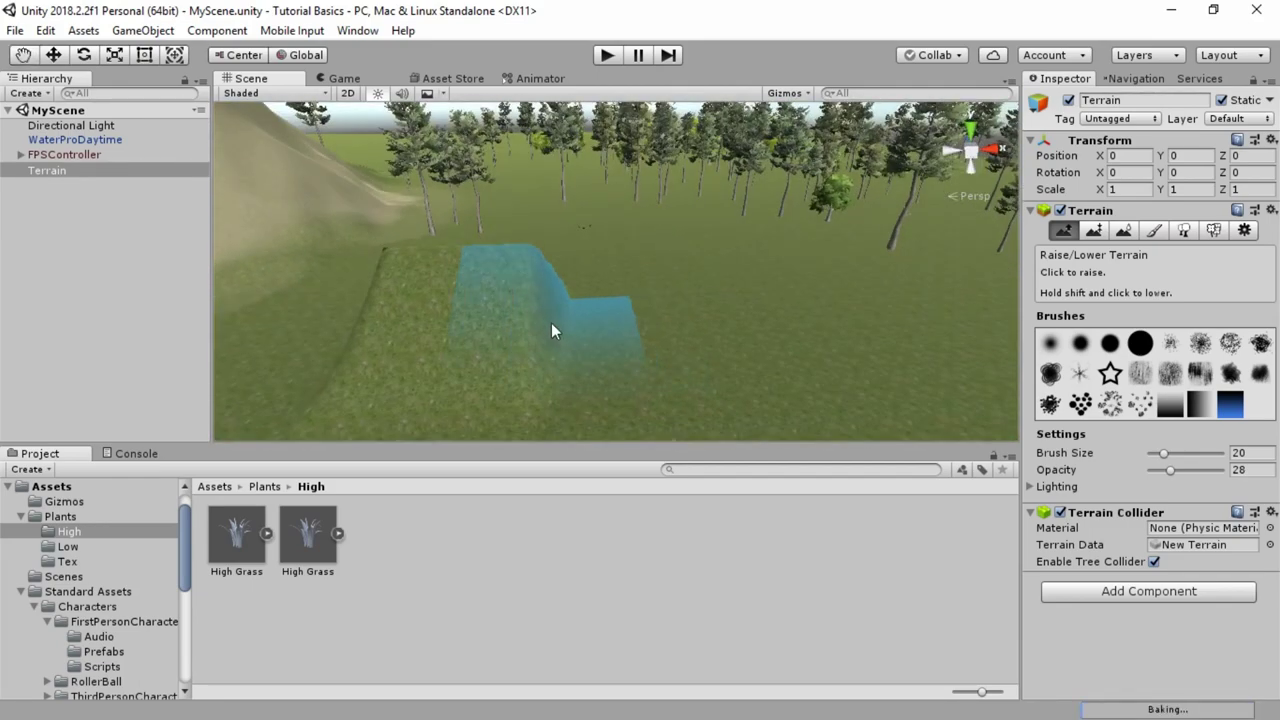
mouse_move(663, 314)
left_mouse_down("alt")
mouse_move(470, 308)
mouse_move(509, 257)
left_mouse_up("alt")
mouse_move(628, 278)
left_mouse_down()
mouse_move(593, 310)
mouse_move(609, 308)
mouse_move(535, 338)
left_mouse_up()
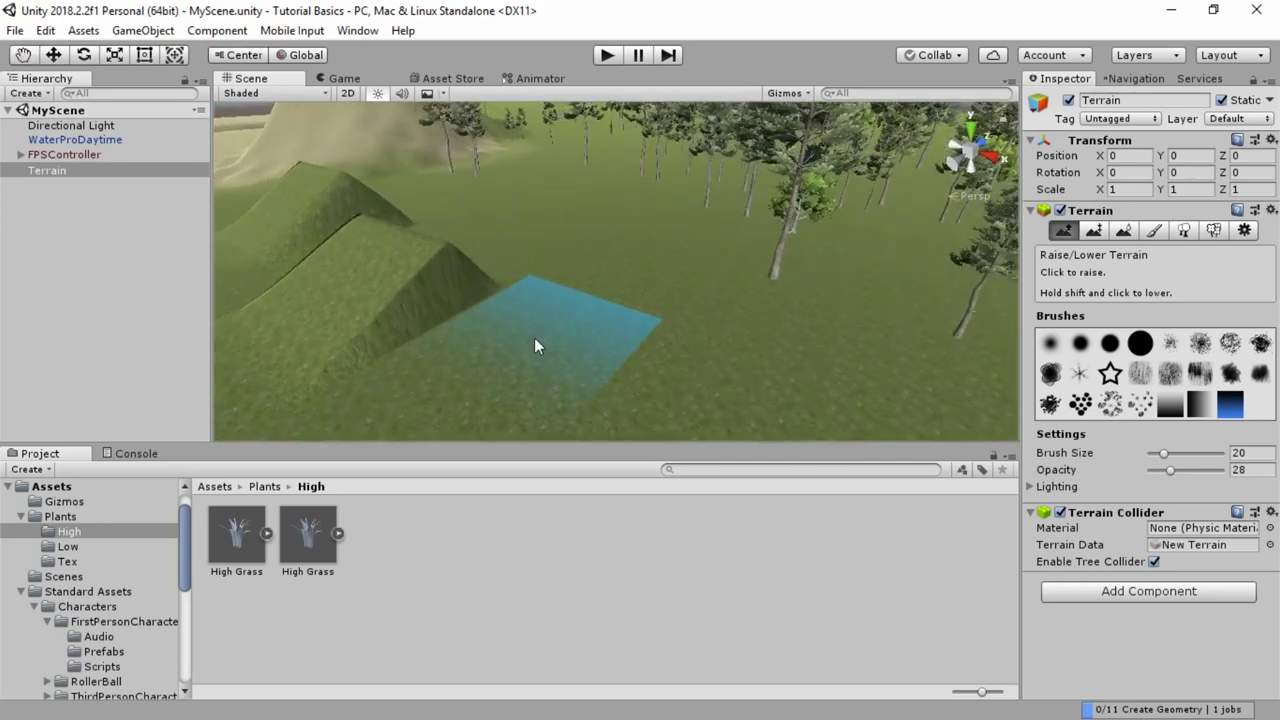
Undo the ramp-like hills, try raising one tall hill in their place with the custom brush_2 gradient brush, and undo it.
key("ctrl+z")
key("ctrl+z")
left_click_drag(485, 261, 241, 329)
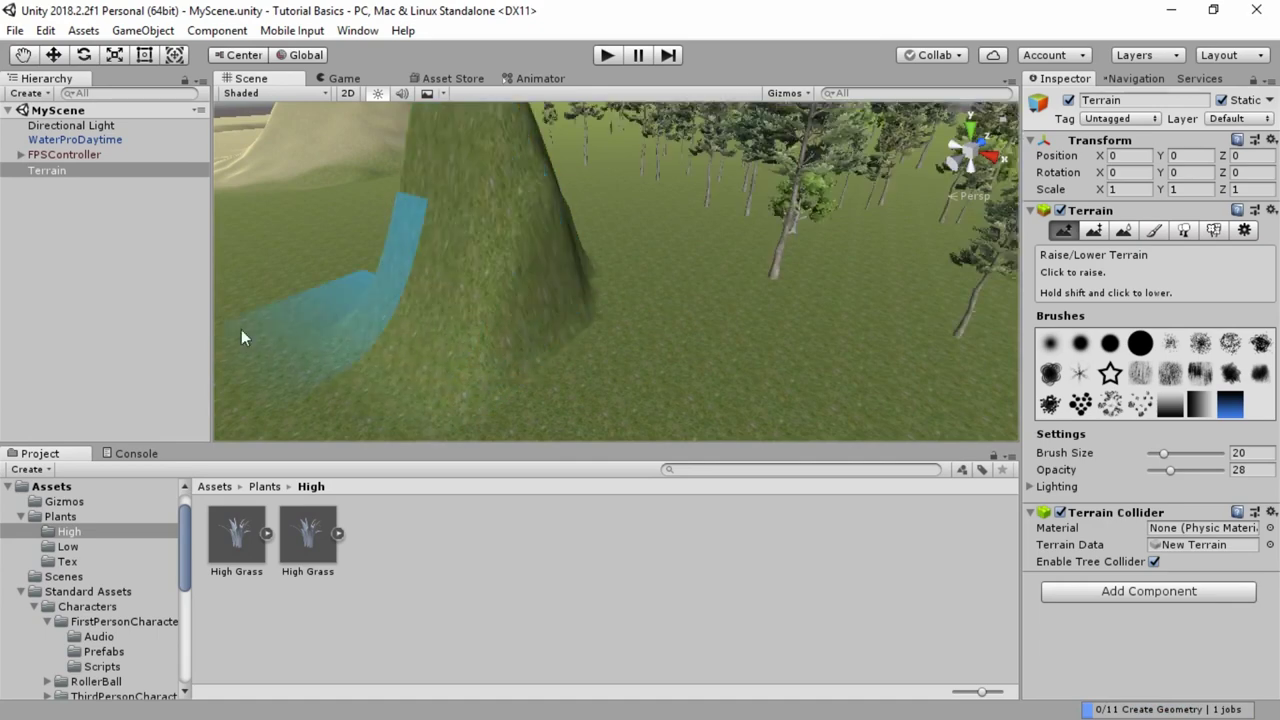
key("ctrl+z")
key("ctrl+z")
key("ctrl+z")
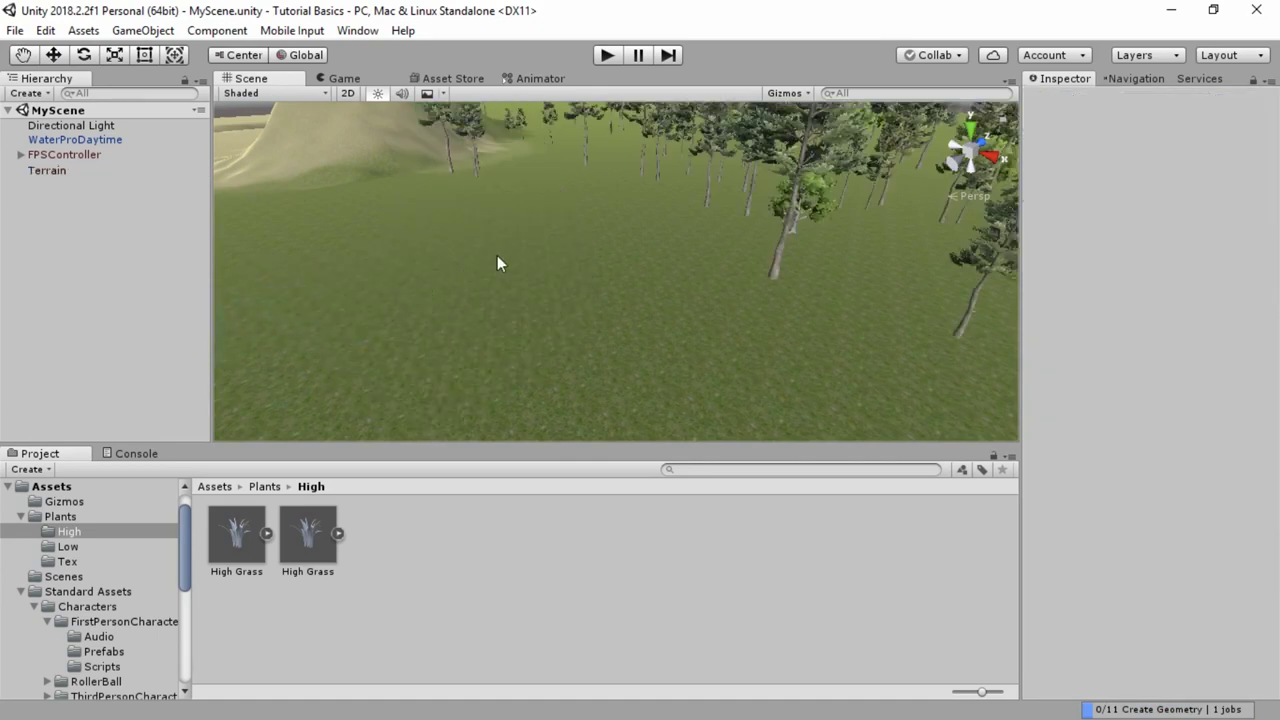
Reselect the terrain, try a brush size of 48, and set the brush size to 16.
left_click(488, 259)
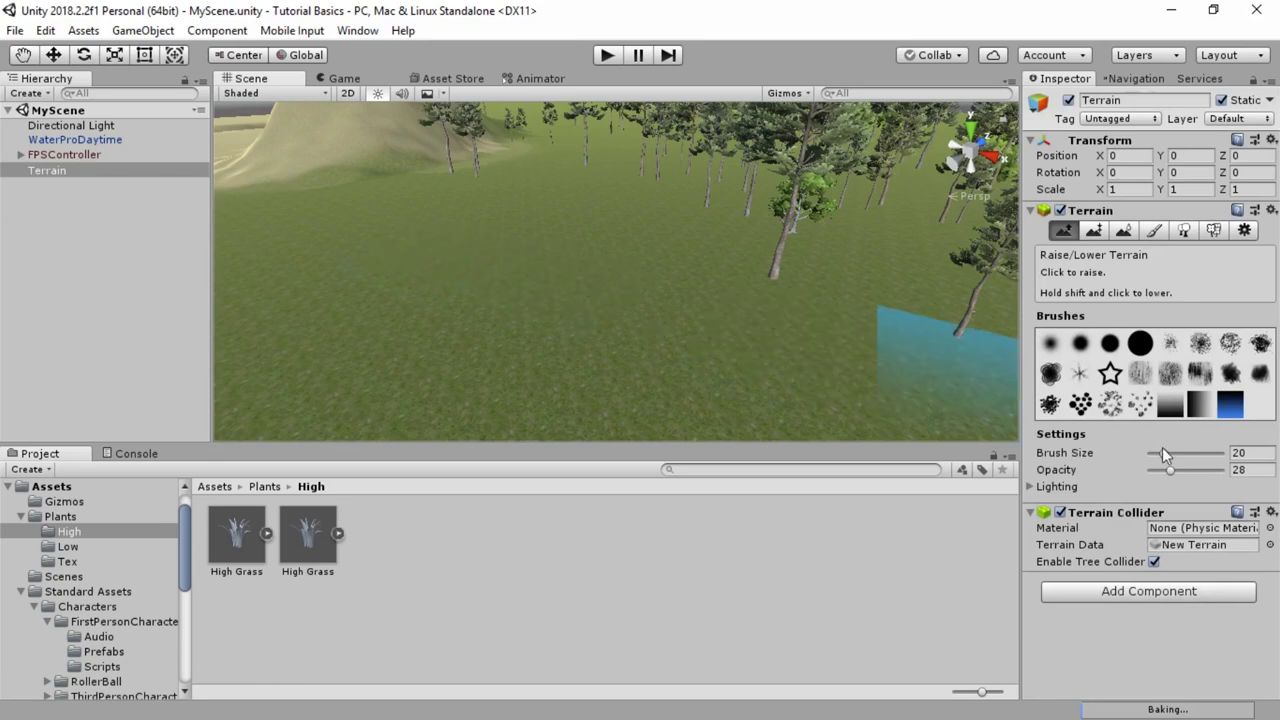
left_click_drag(1163, 454, 1184, 453)
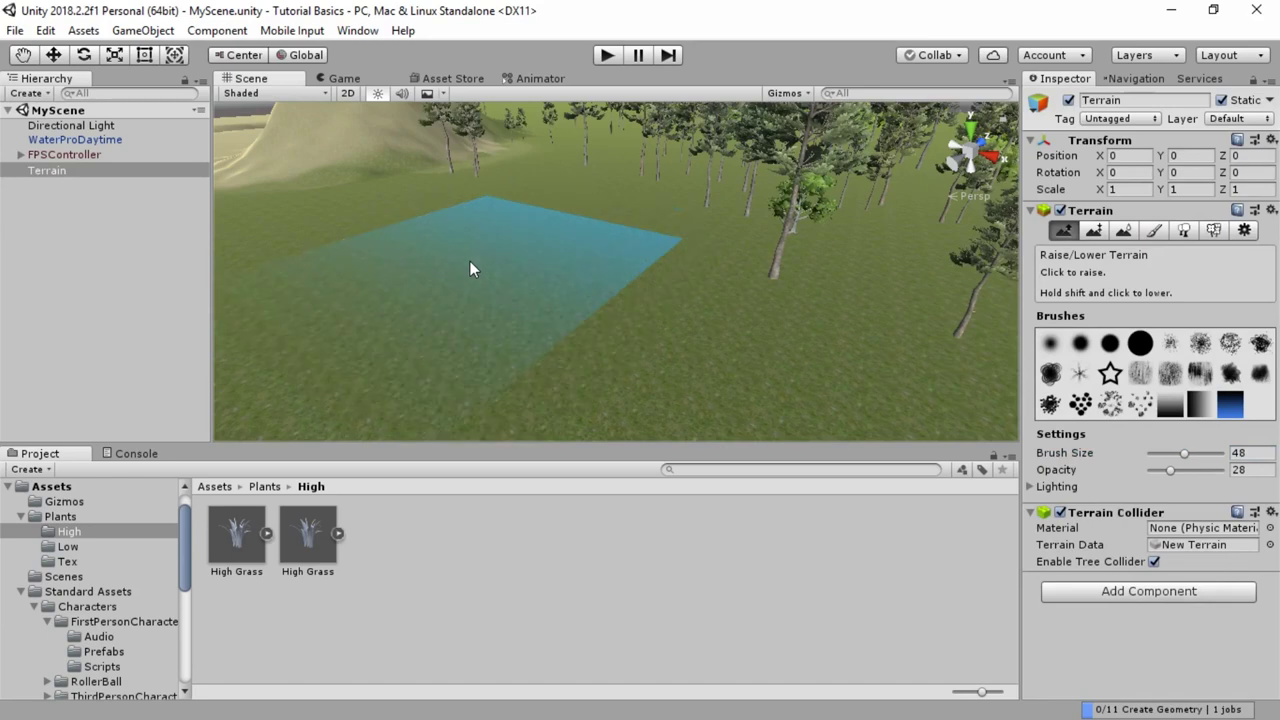
left_click_drag(1184, 455, 1160, 455)
Try raising the grassy ground with the brush_2 gradient brush, undo it, reselect the terrain, and raise a new hill near the trees.
mouse_move(501, 252)
left_mouse_down()
mouse_move(490, 261)
mouse_move(577, 297)
mouse_move(499, 306)
left_mouse_up()
key("ctrl+z")
key("ctrl+z")
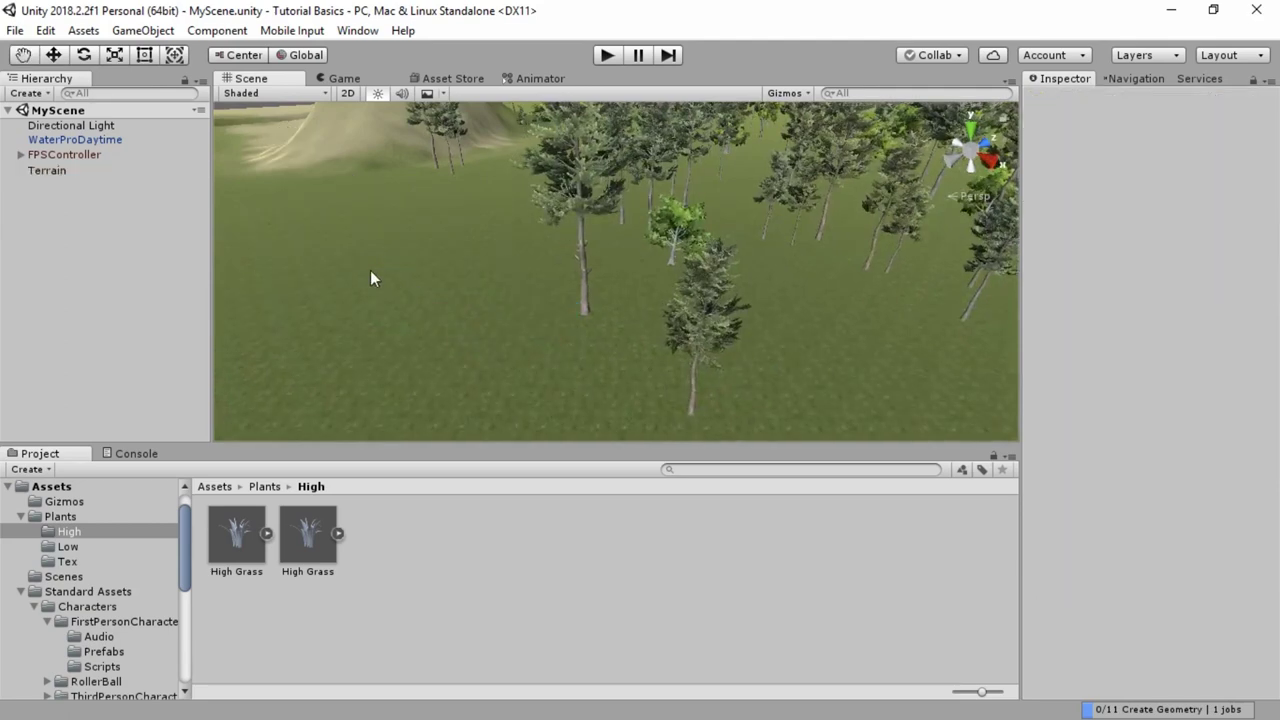
left_click(364, 275)
mouse_move(364, 275)
left_mouse_down()
mouse_move(345, 267)
mouse_move(340, 283)
mouse_move(445, 288)
mouse_move(732, 358)
left_mouse_up()
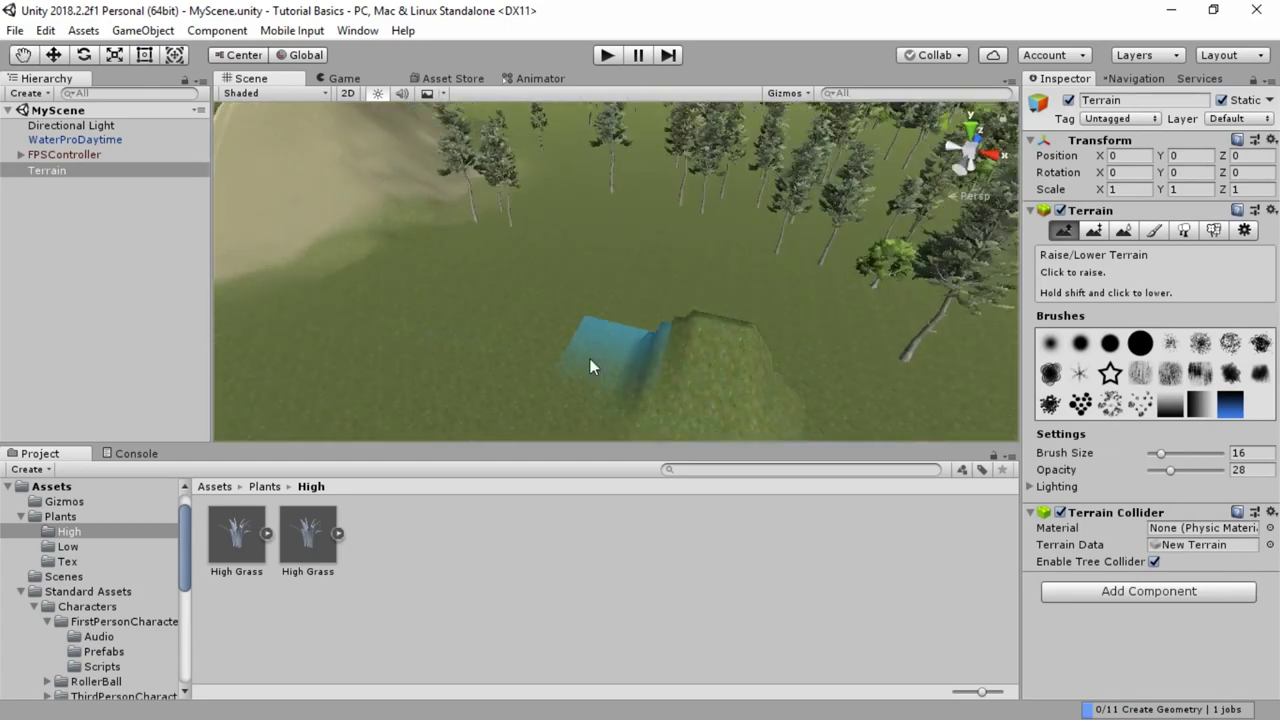
Try rounding off the new hill with the Smooth Height tool and the first soft round brush, and undo the sculpting.
left_click(1123, 230)
left_click(1153, 230)
left_click(1123, 230)
left_click(1049, 322)
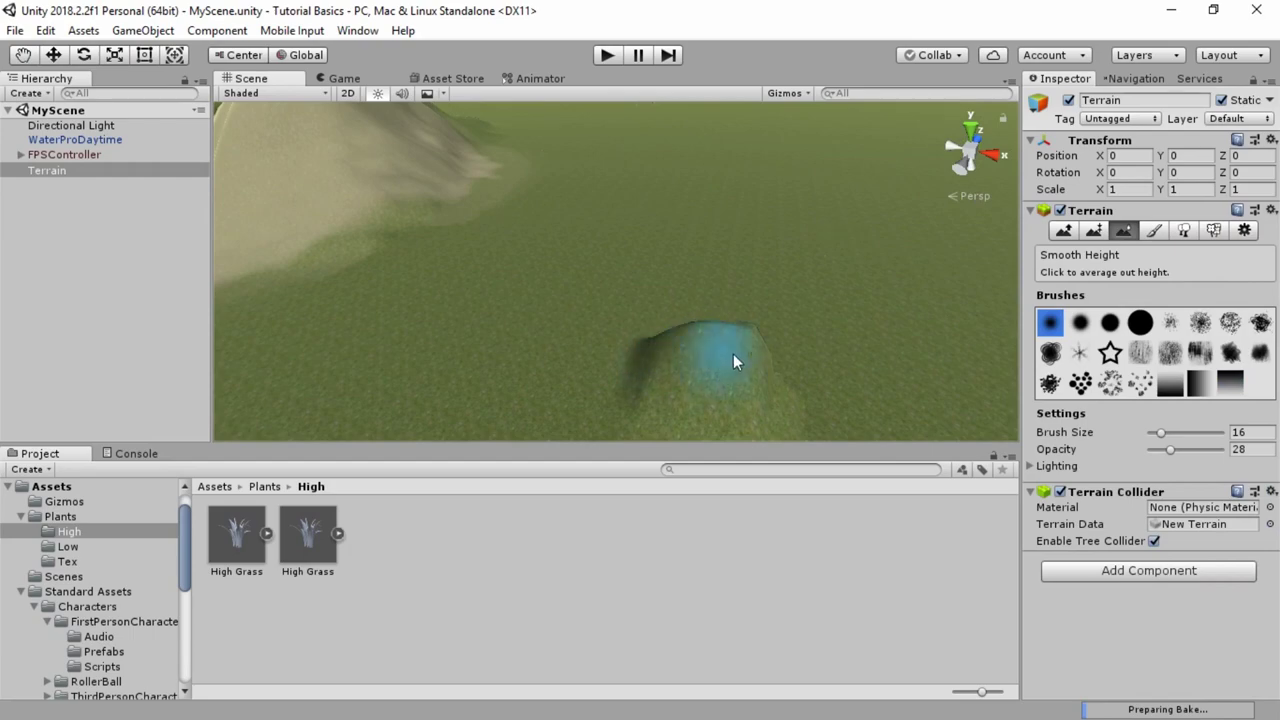
mouse_move(621, 355)
left_mouse_down("alt")
mouse_move(557, 320)
mouse_move(451, 294)
mouse_move(486, 294)
mouse_move(437, 302)
mouse_move(394, 289)
mouse_move(371, 251)
mouse_move(311, 215)
mouse_move(323, 261)
mouse_move(295, 241)
mouse_move(460, 227)
left_mouse_up("alt")
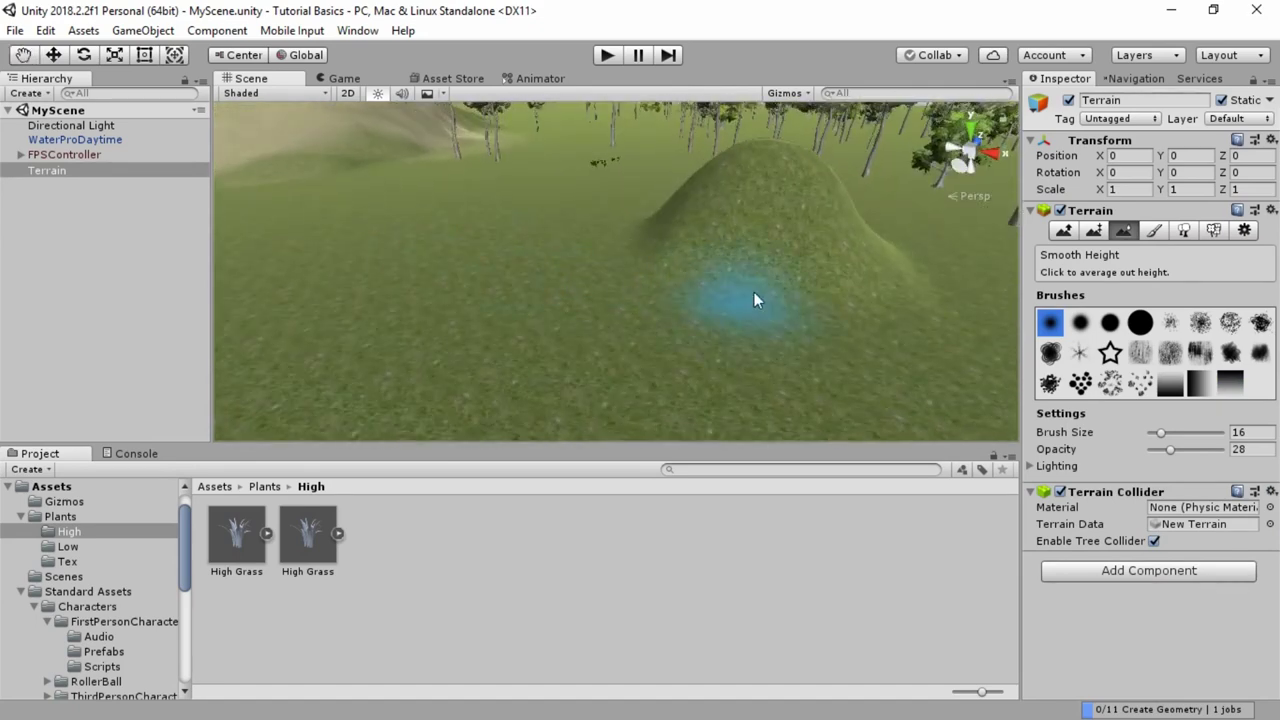
mouse_move(754, 292)
left_mouse_down("alt")
mouse_move(783, 297)
mouse_move(583, 306)
left_mouse_up("alt")
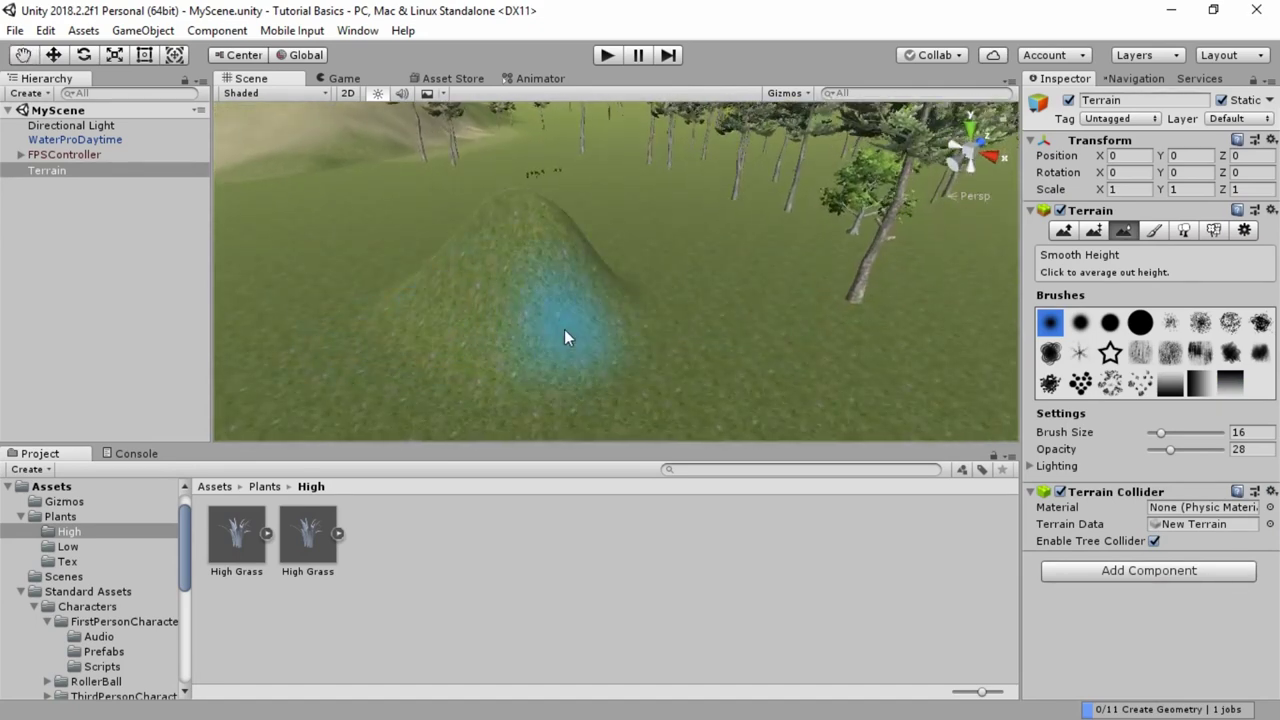
left_click_drag(565, 330, 565, 330)
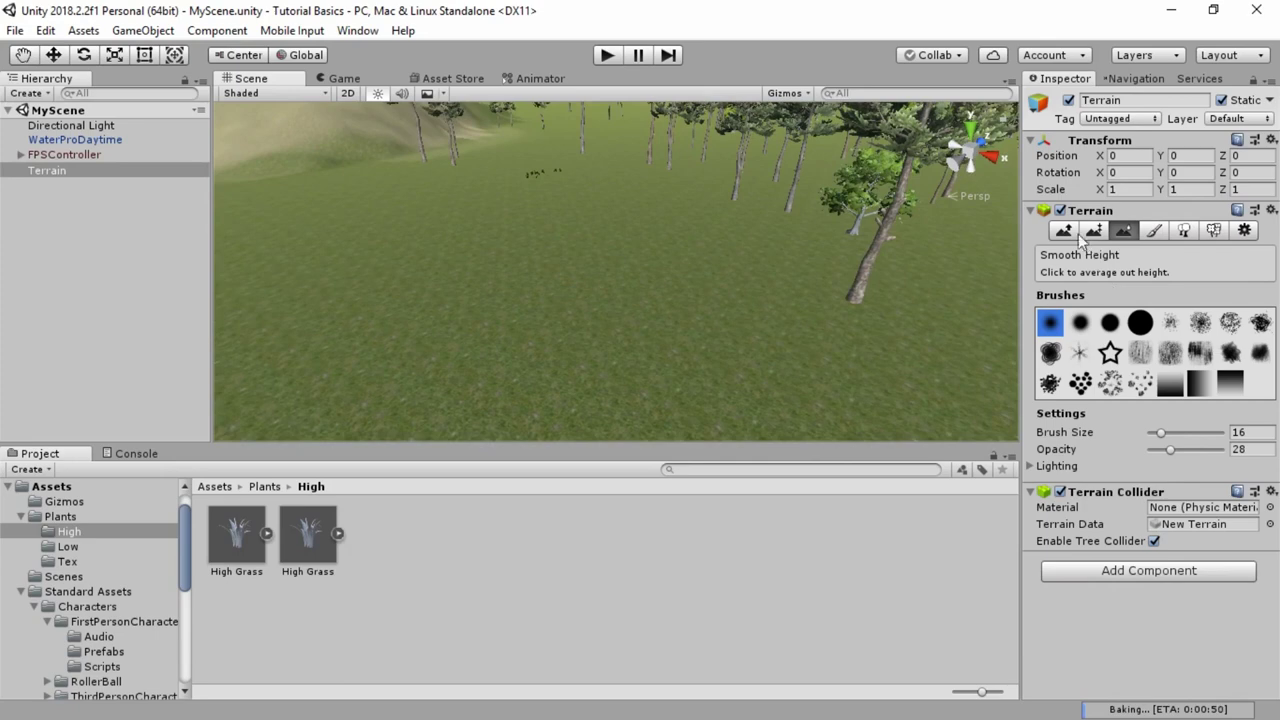
Return to the Raise/Lower Terrain tool, try raising steep ramps on the grass with the custom brush_1 gradient brush, and undo them.
left_click(1066, 231)
left_click(1097, 232)
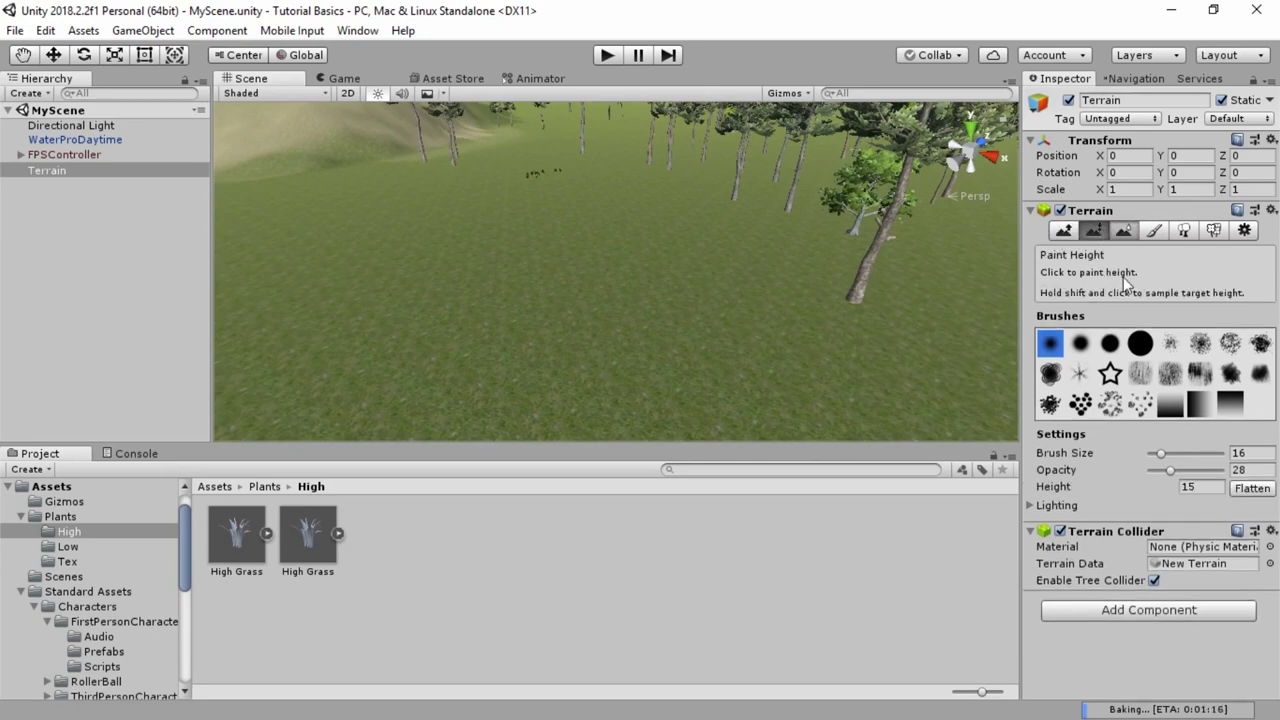
left_click(1124, 231)
left_click(1230, 383)
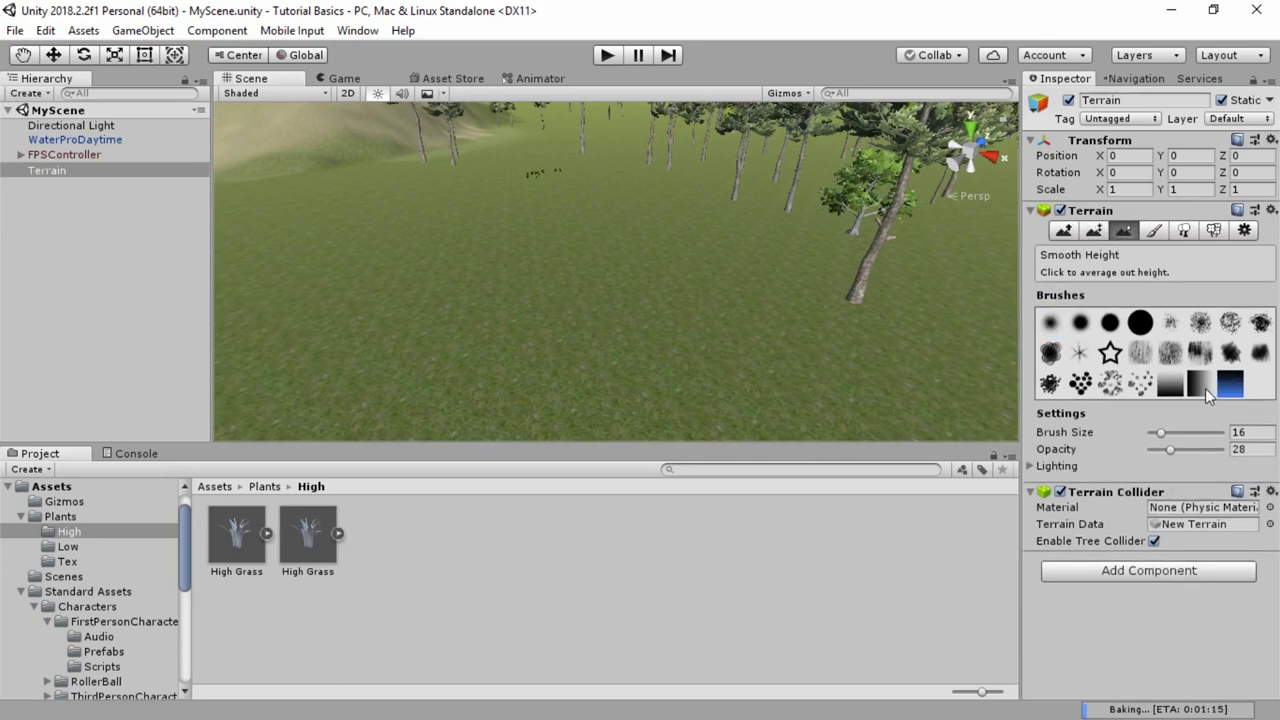
left_click(1063, 231)
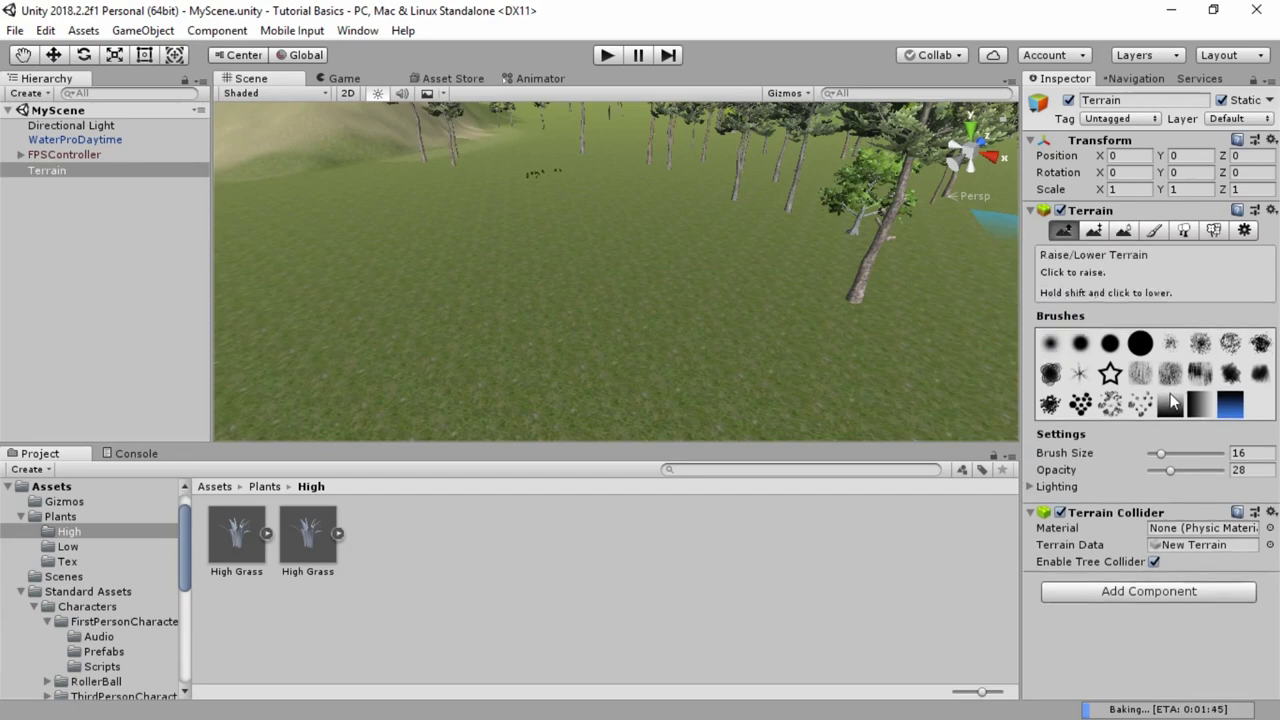
left_click(1200, 403)
mouse_move(536, 294)
left_mouse_down()
mouse_move(593, 298)
mouse_move(538, 306)
left_mouse_up()
key("ctrl+z")
key("ctrl+z")
left_click(575, 308)
left_click_drag(434, 276, 476, 293)
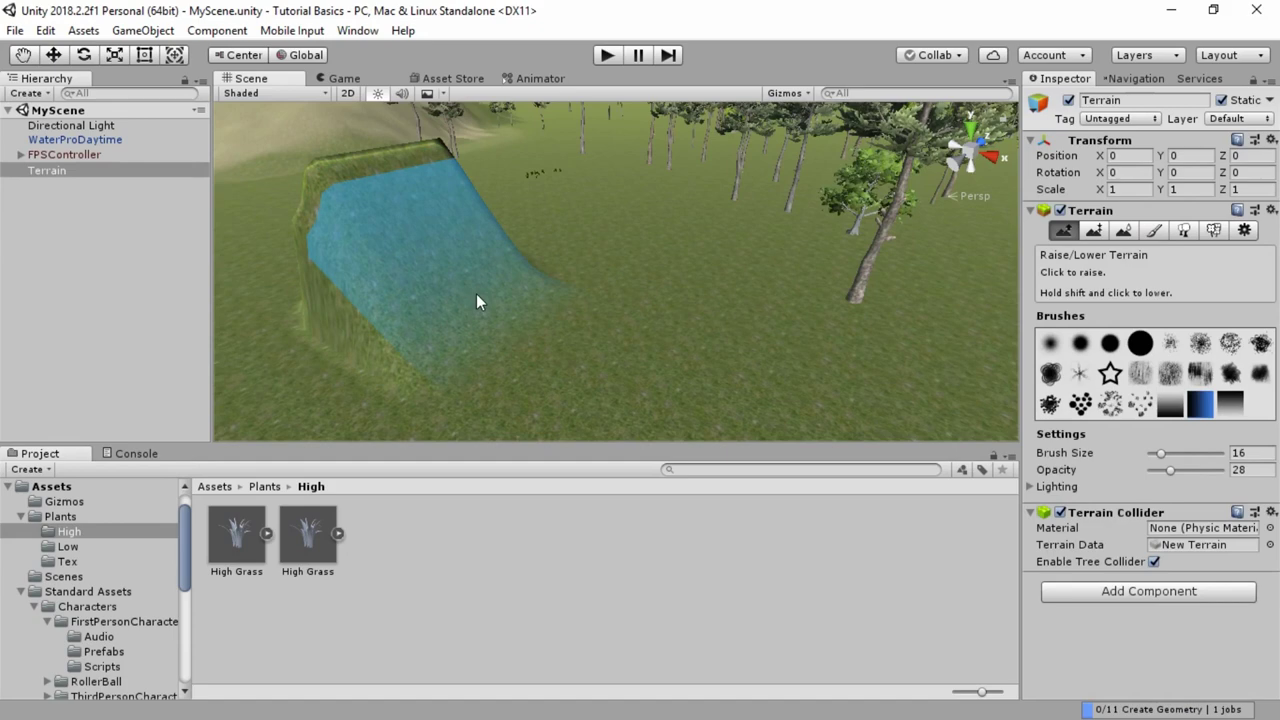
key("ctrl+z")
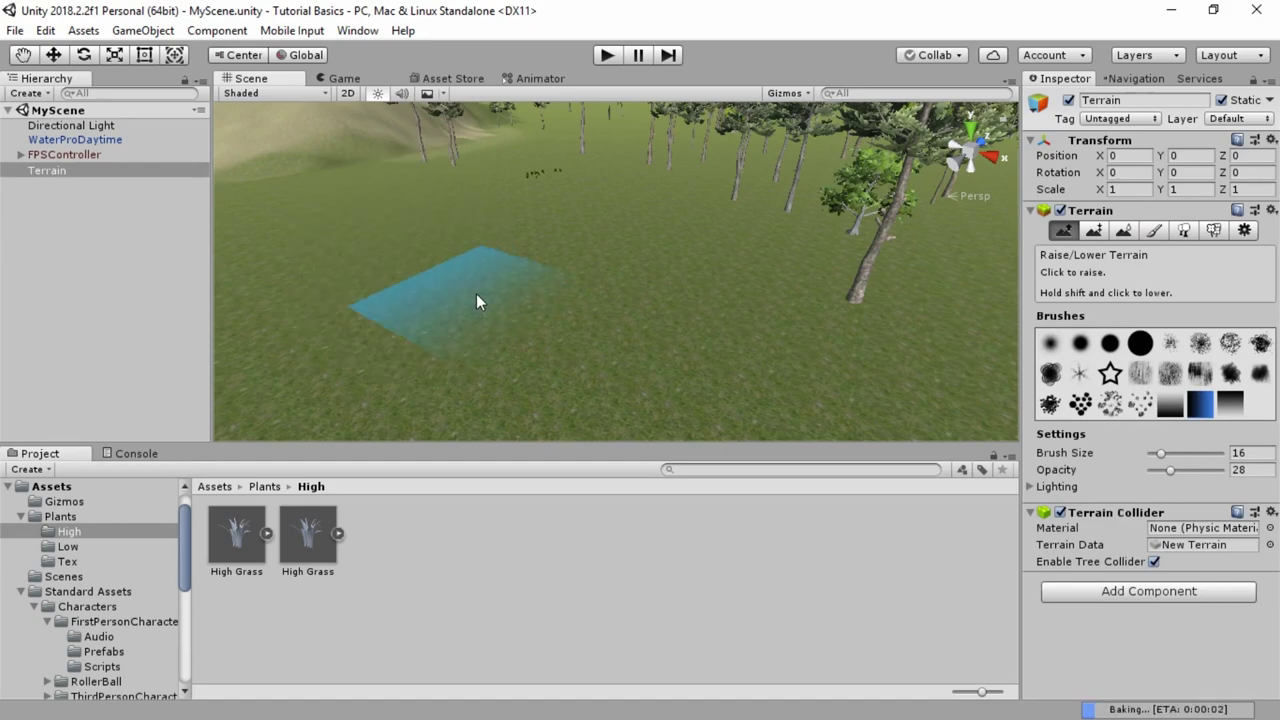
Try raising a small mound on the grass with the first soft round brush, and undo it.
left_click(1046, 344)
mouse_move(497, 289)
left_mouse_down()
mouse_move(543, 305)
mouse_move(500, 283)
left_mouse_up()
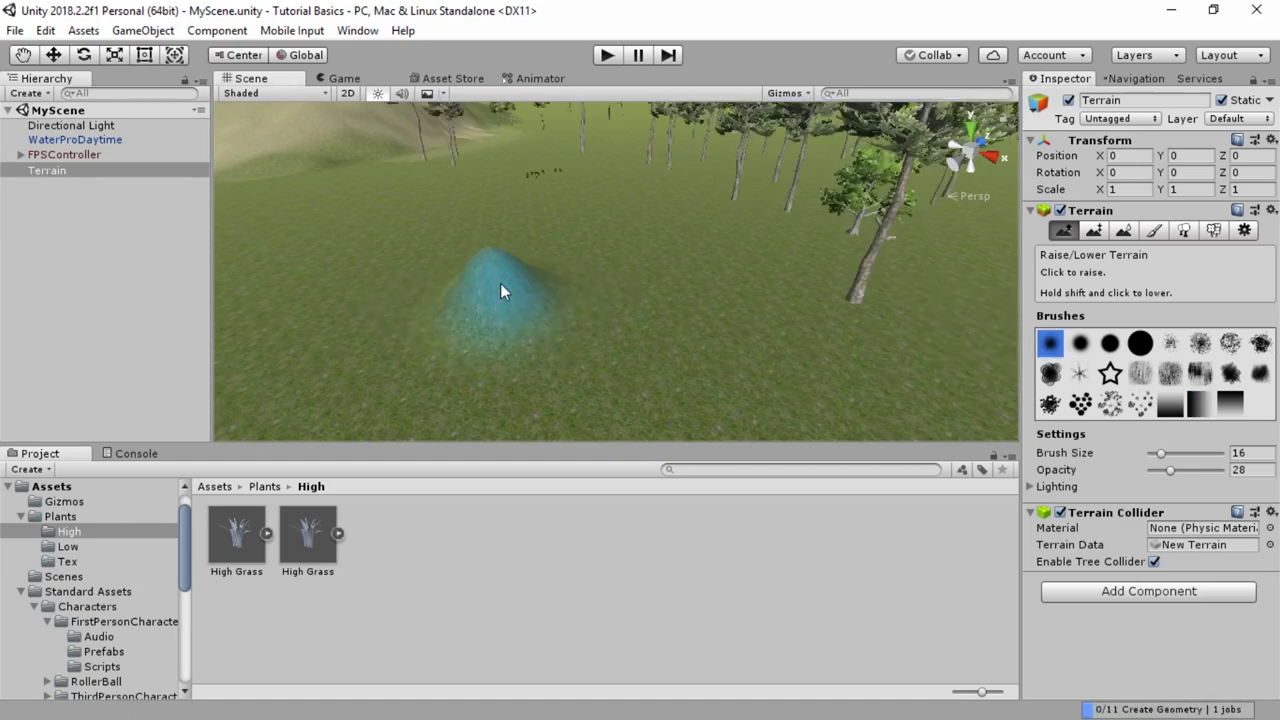
key("ctrl+z")
Switch to File Explorer to review the custom brush images in the project's Gizmos folder, and return to Unity.
key("alt+Tab")
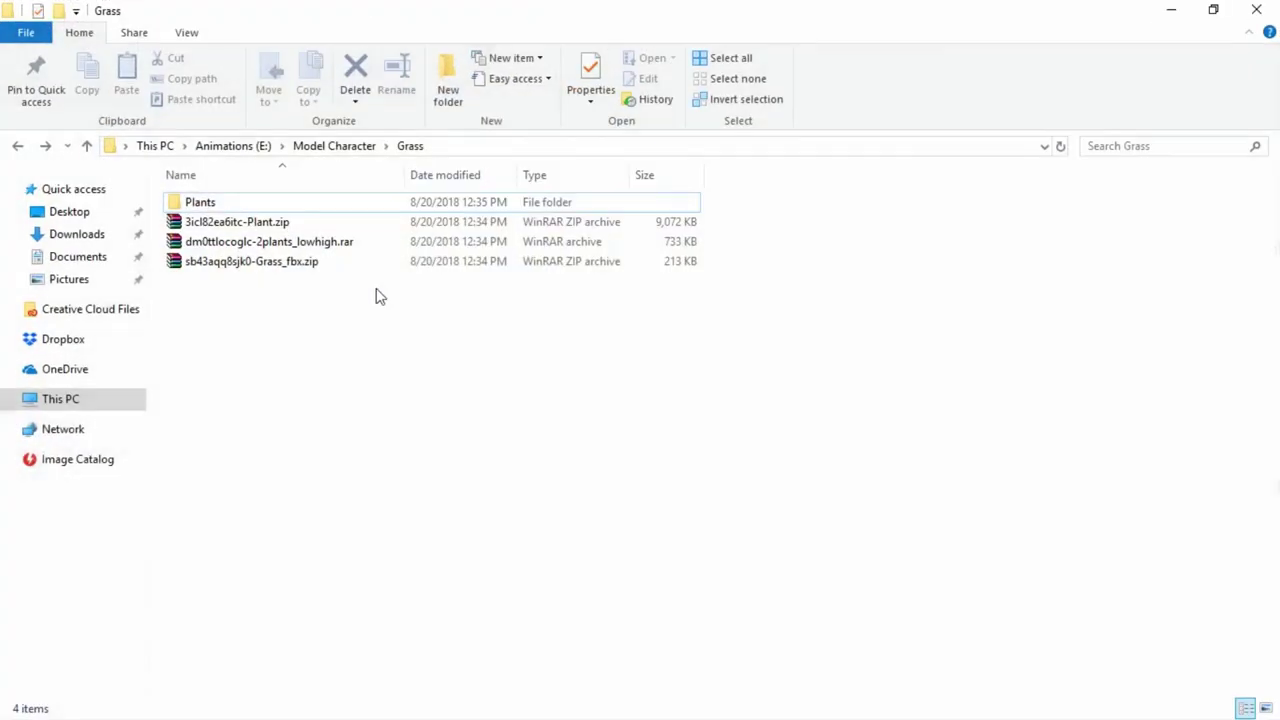
key("alt+Tab")
key("Tab")
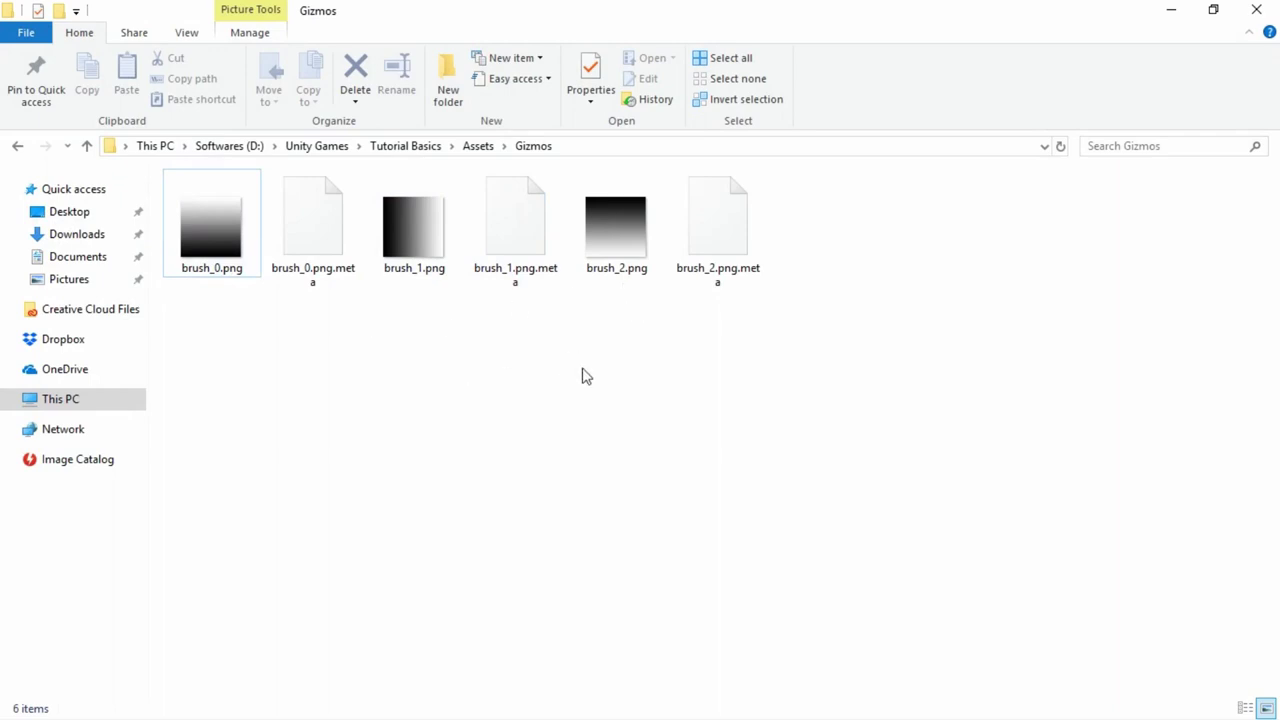
key("alt+Tab")
key("Tab")
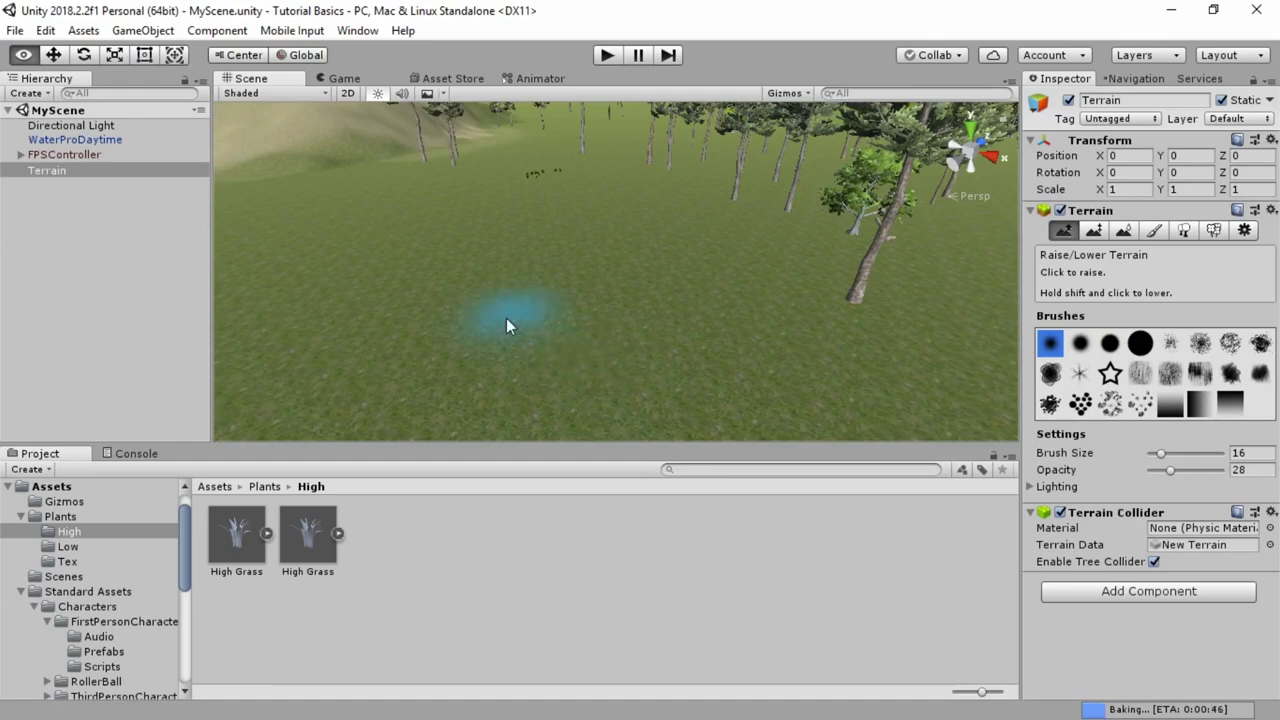
Review the terrain tools in turn: Paint Height, Smooth Height, Paint Texture, Paint Trees and Terrain Settings.
left_click(1095, 233)
left_click(1121, 233)
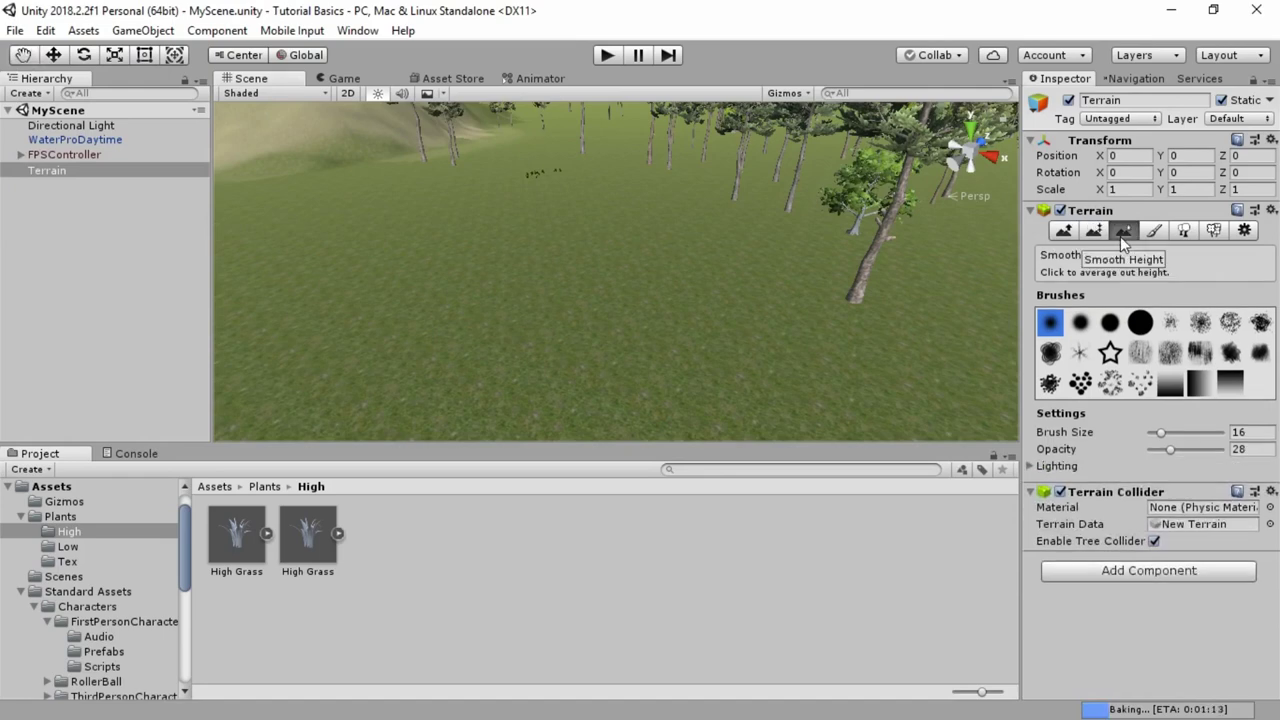
left_click(1154, 229)
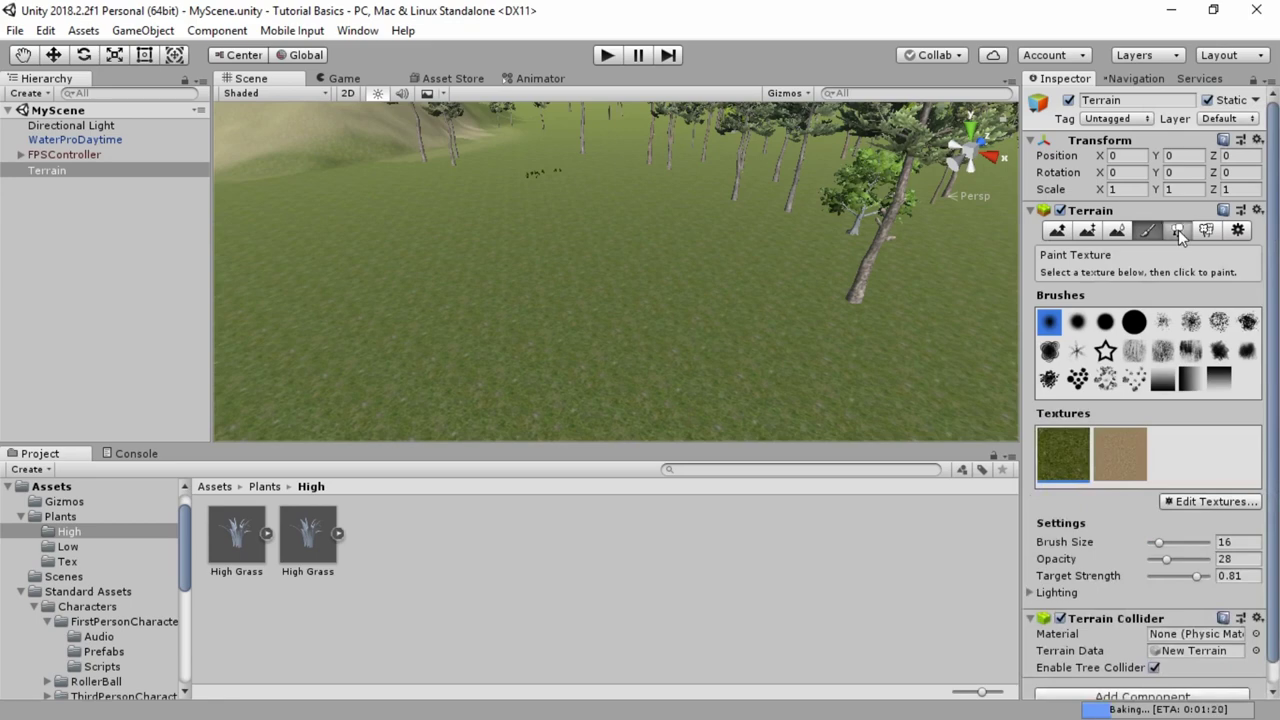
left_click(1181, 230)
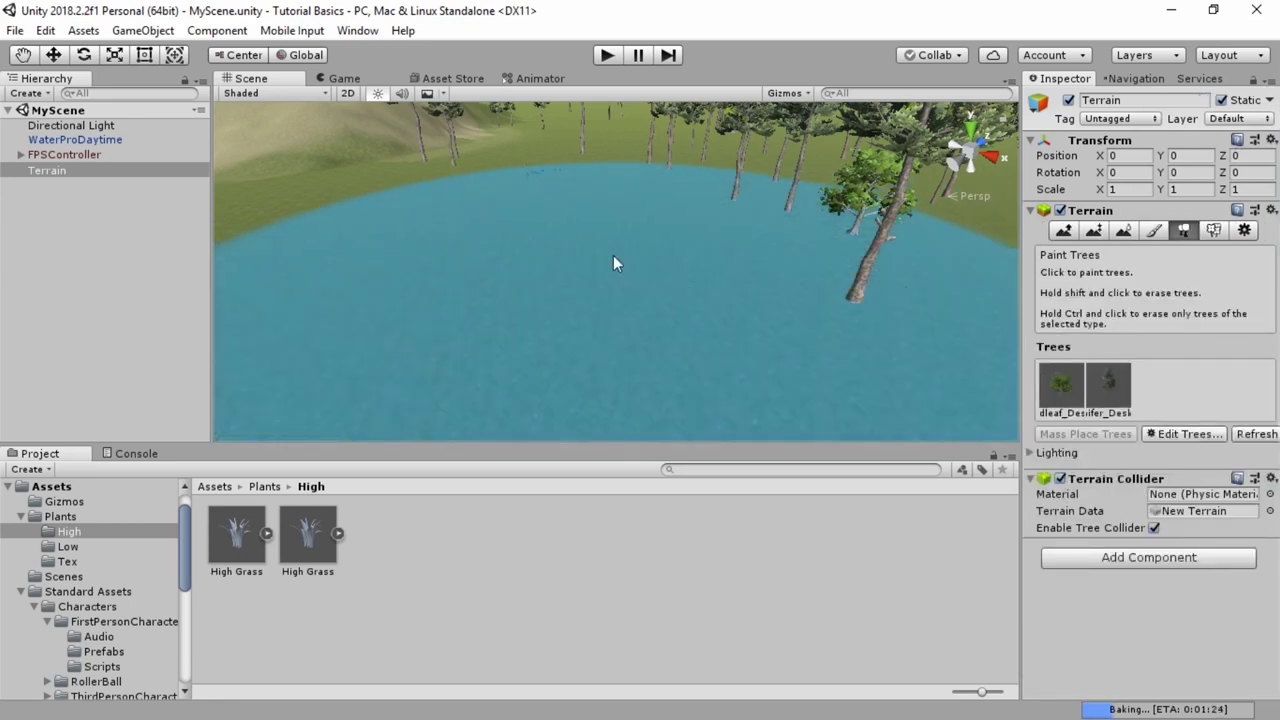
left_click(1244, 231)
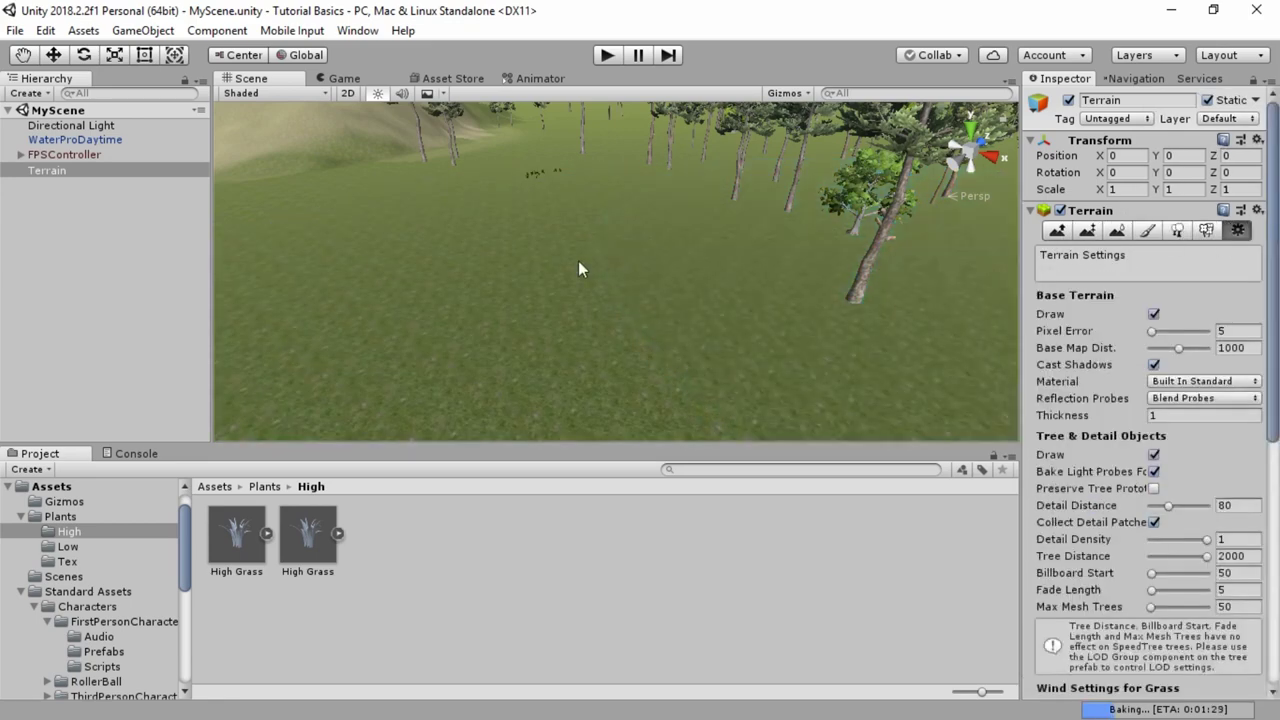